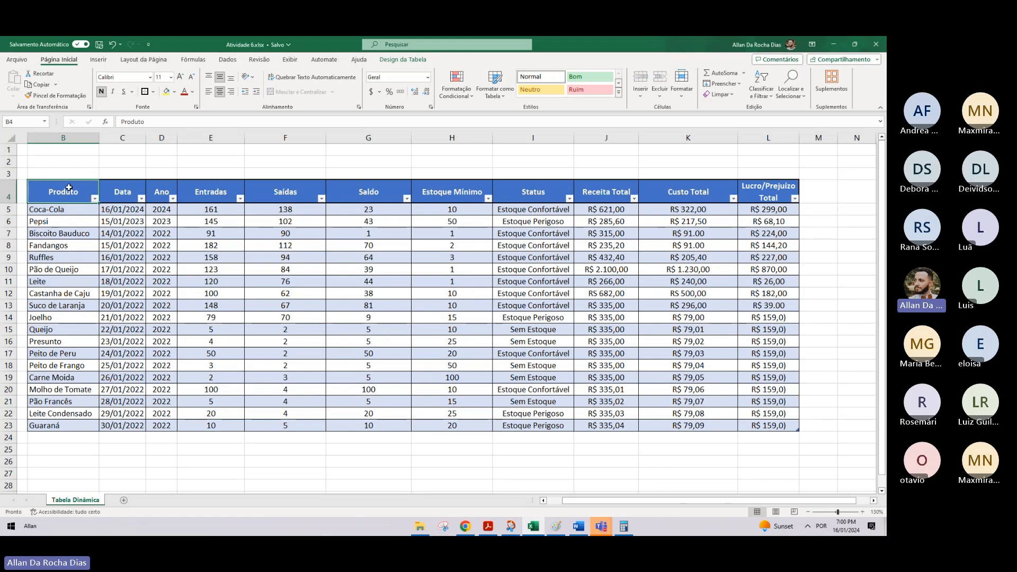
- Select the whole product table and create a PivotTable from it on a new worksheet
{"action": "left_click_drag", "start_coordinate": [69, 187], "coordinate": [775, 424]}
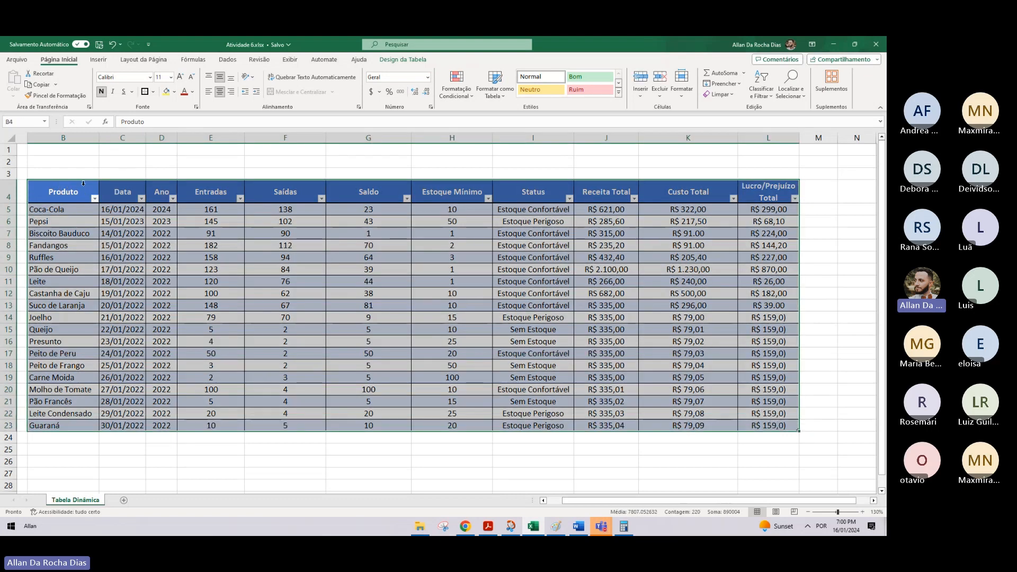
{"action": "left_click", "coordinate": [74, 191]}
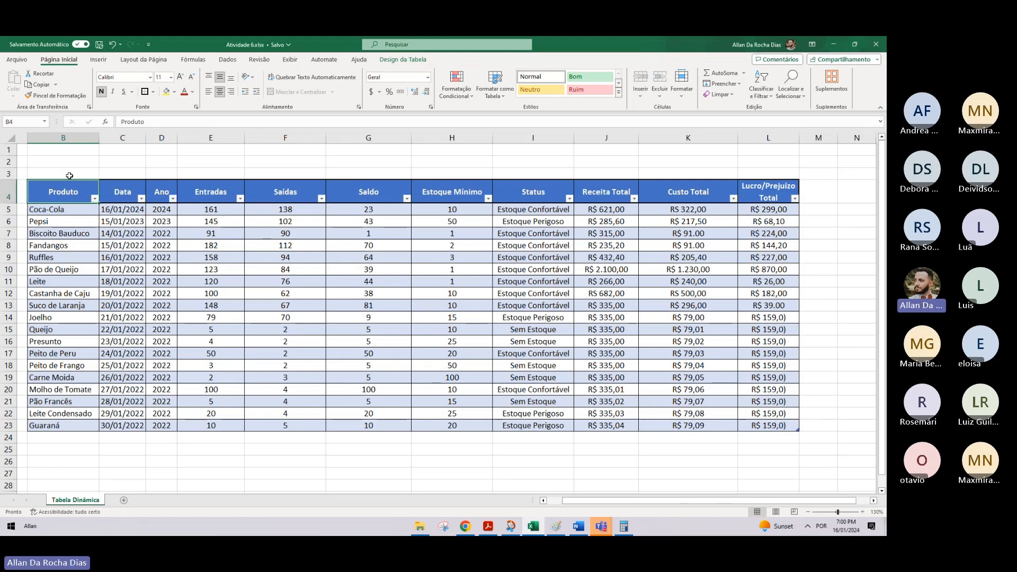
{"action": "key", "text": "ctrl+a"}
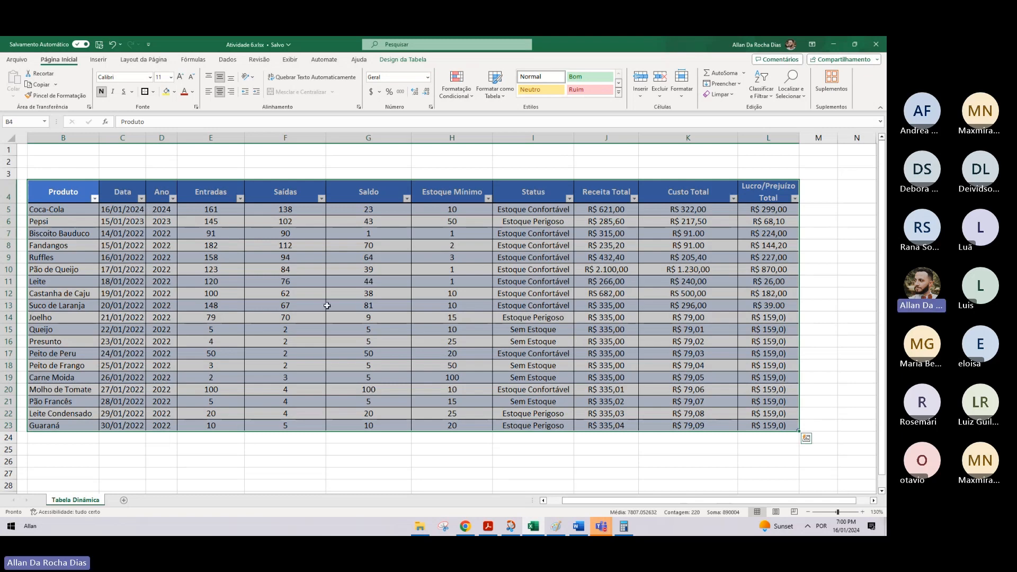
{"action": "left_click", "coordinate": [83, 196]}
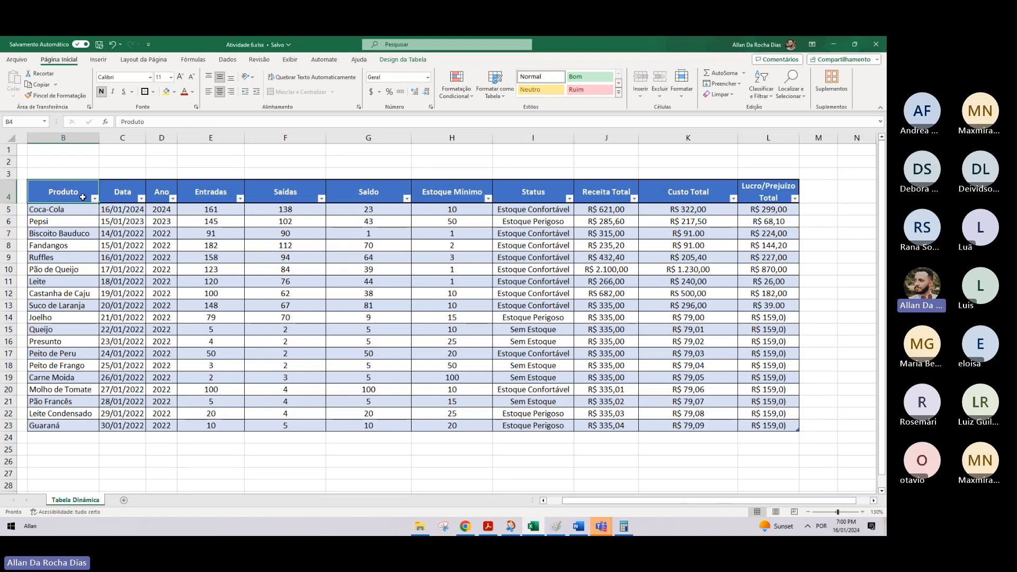
{"action": "key", "text": "ctrl+a"}
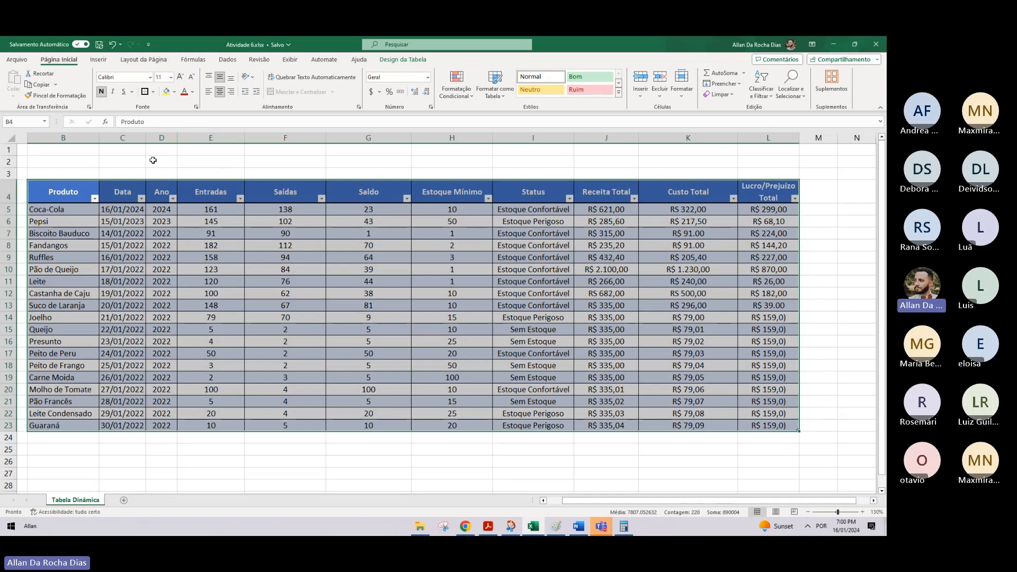
{"action": "left_click", "coordinate": [98, 60]}
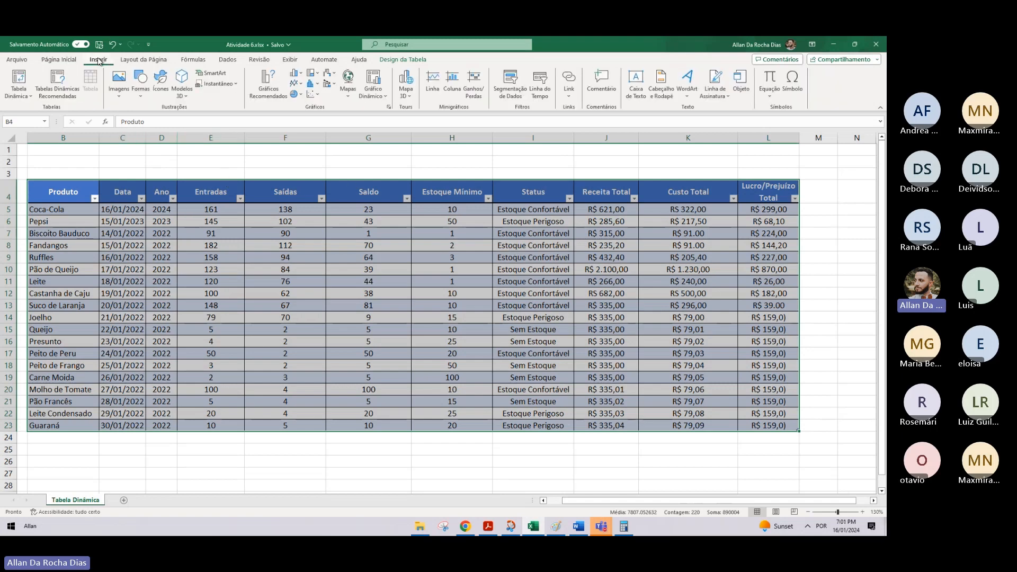
{"action": "left_click", "coordinate": [18, 78]}
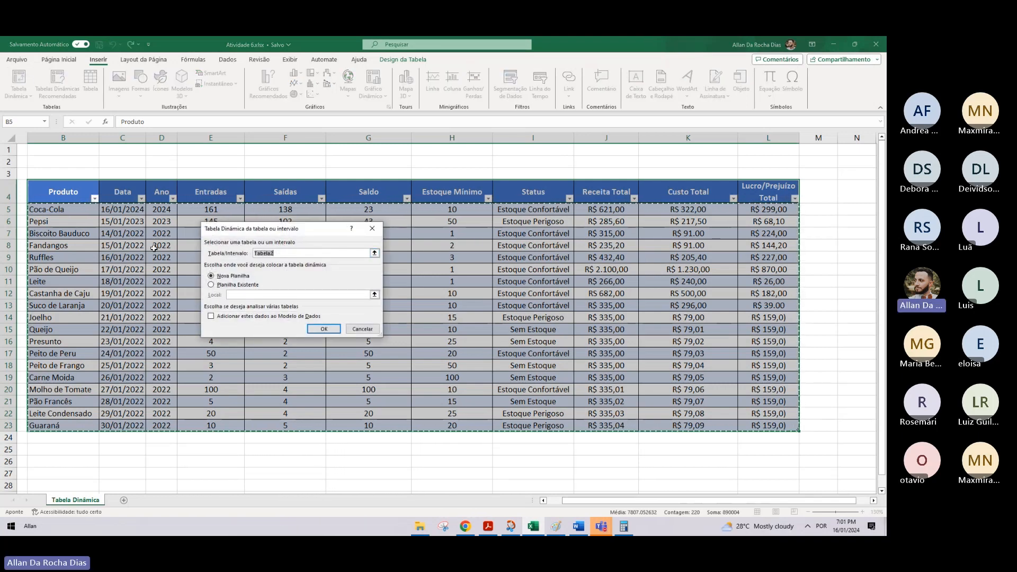
{"action": "left_click", "coordinate": [279, 254]}
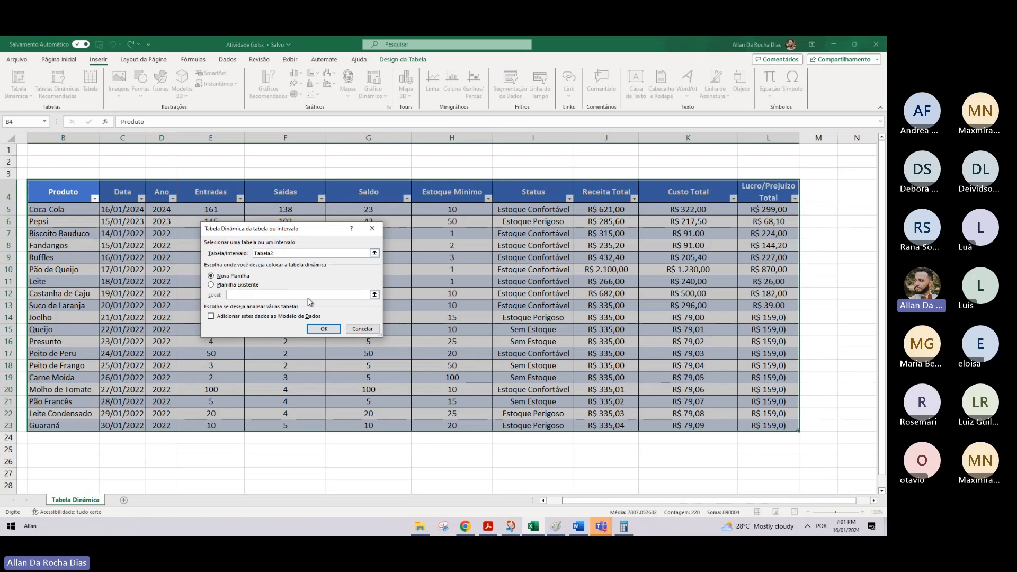
{"action": "left_click", "coordinate": [322, 329]}
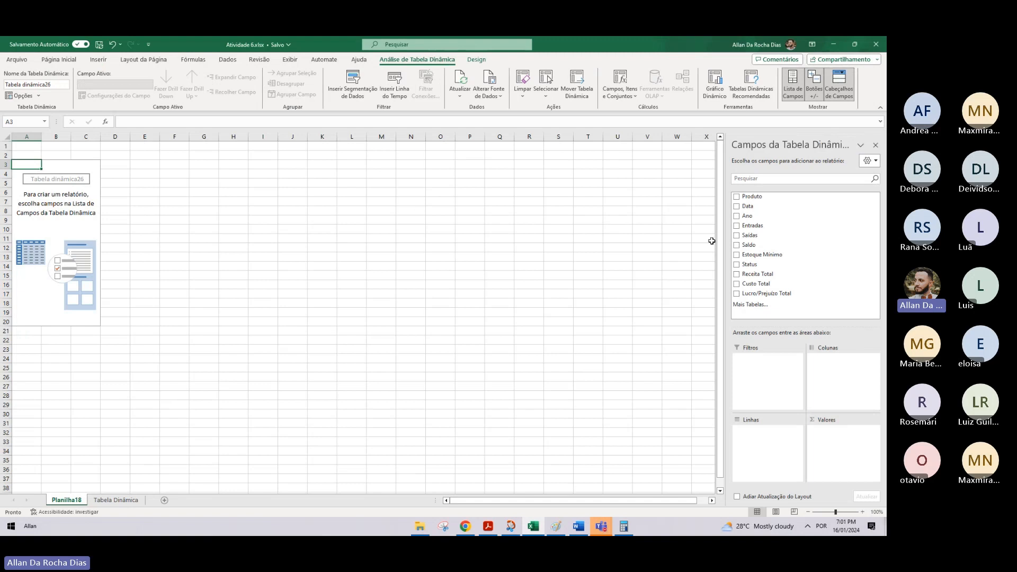
- Review the available pivot fields from Produto to Lucro/Prejuízo Total and compare them with the source table's columns
{"action": "left_click", "coordinate": [751, 199]}
{"action": "left_click", "coordinate": [750, 209]}
{"action": "left_click", "coordinate": [754, 218]}
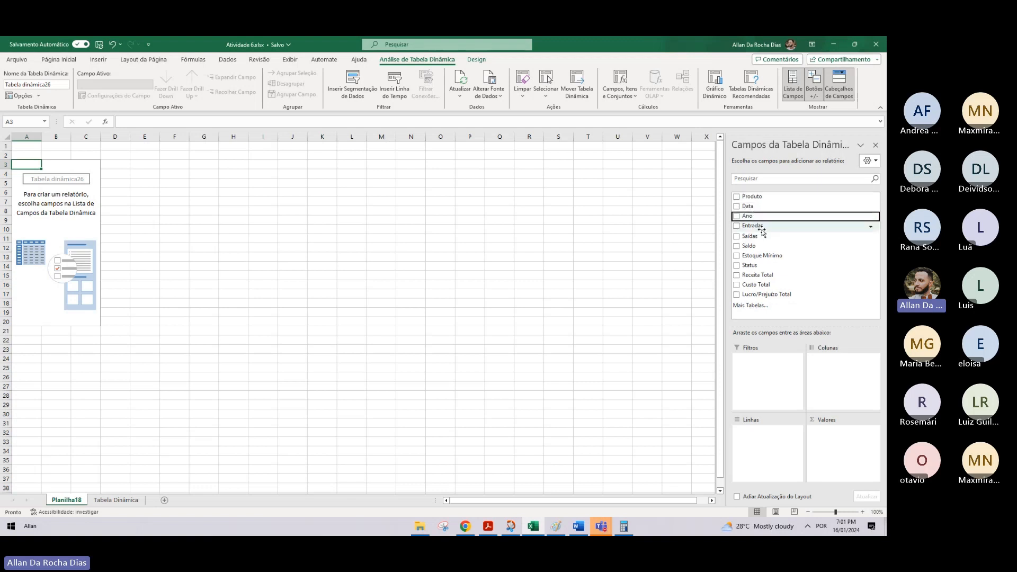
{"action": "left_click", "coordinate": [761, 229]}
{"action": "left_click", "coordinate": [766, 237]}
{"action": "left_click", "coordinate": [768, 247]}
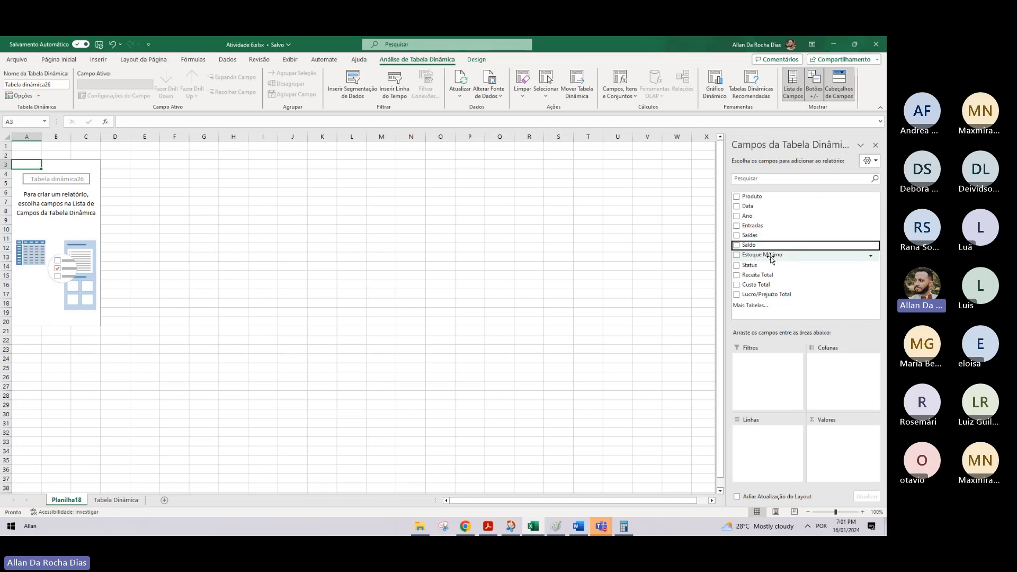
{"action": "left_click", "coordinate": [771, 257]}
{"action": "left_click", "coordinate": [772, 266]}
{"action": "left_click", "coordinate": [774, 276]}
{"action": "left_click", "coordinate": [777, 286]}
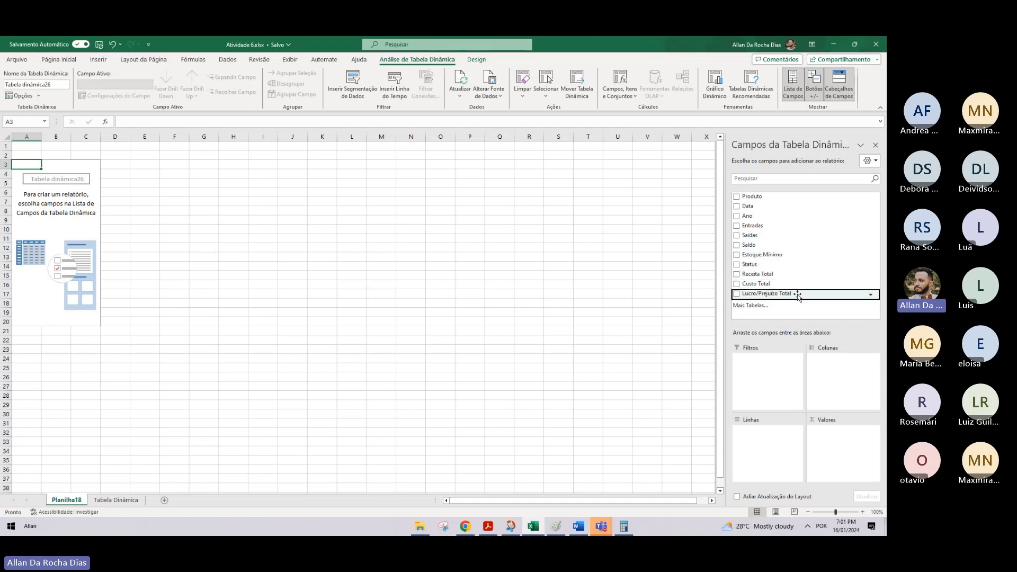
{"action": "left_click", "coordinate": [115, 500]}
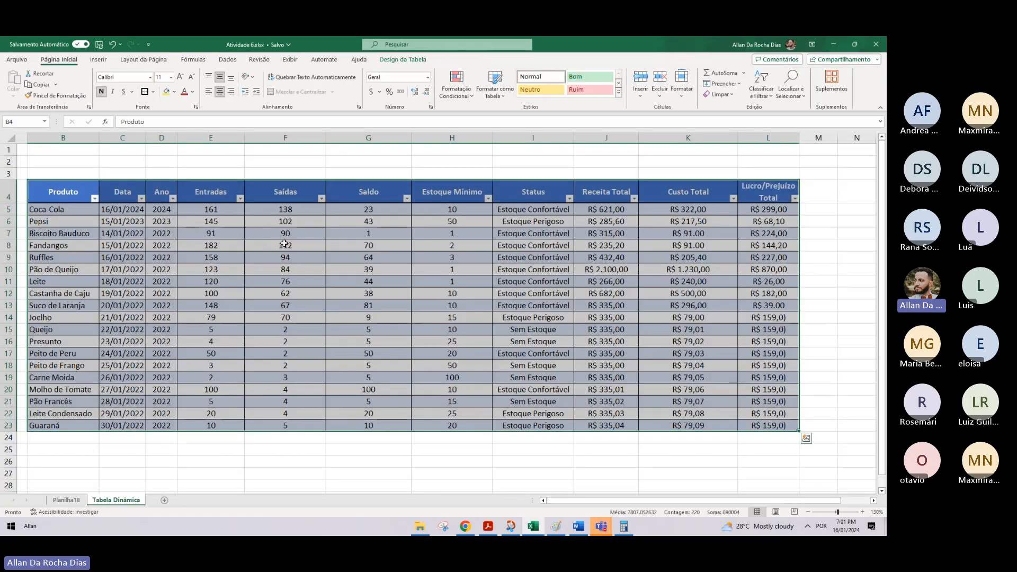
{"action": "left_click", "coordinate": [70, 499]}
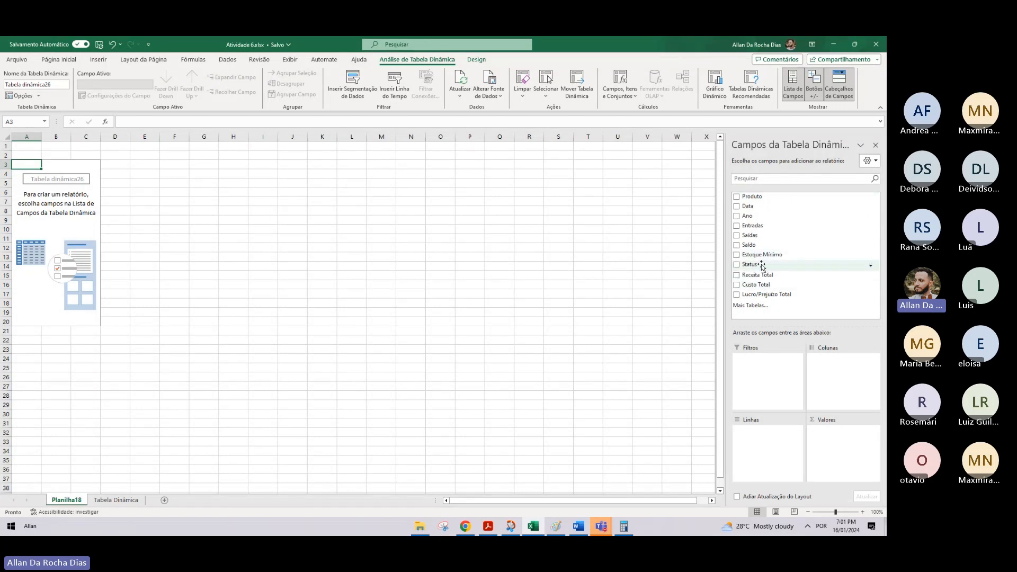
- Add the Status field to the pivot table's rows
{"action": "left_click_drag", "start_coordinate": [761, 266], "coordinate": [756, 440]}
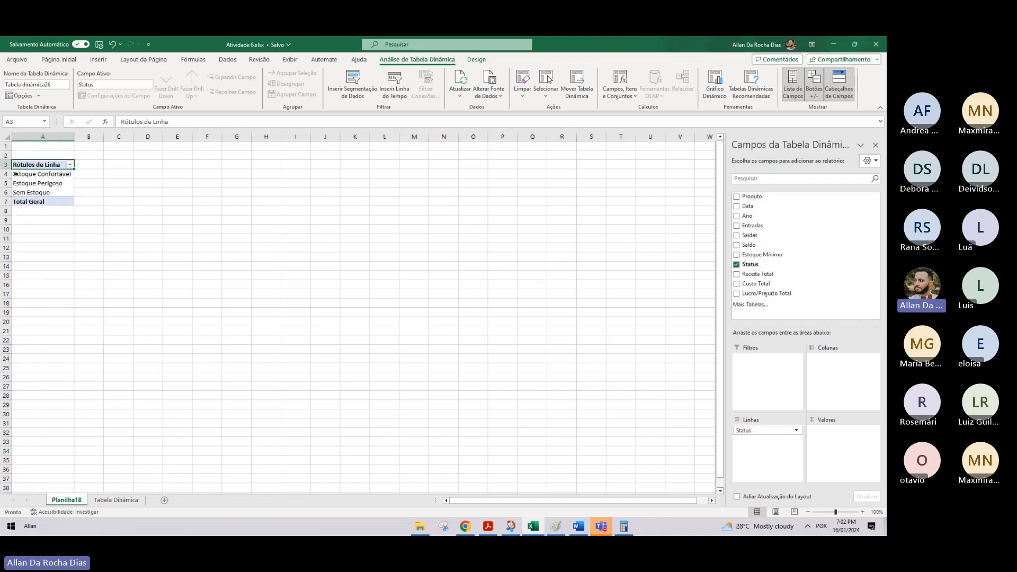
{"action": "left_click", "coordinate": [41, 173]}
{"action": "scroll", "coordinate": [42, 175], "scroll_direction": "up", "scroll_amount": 7}
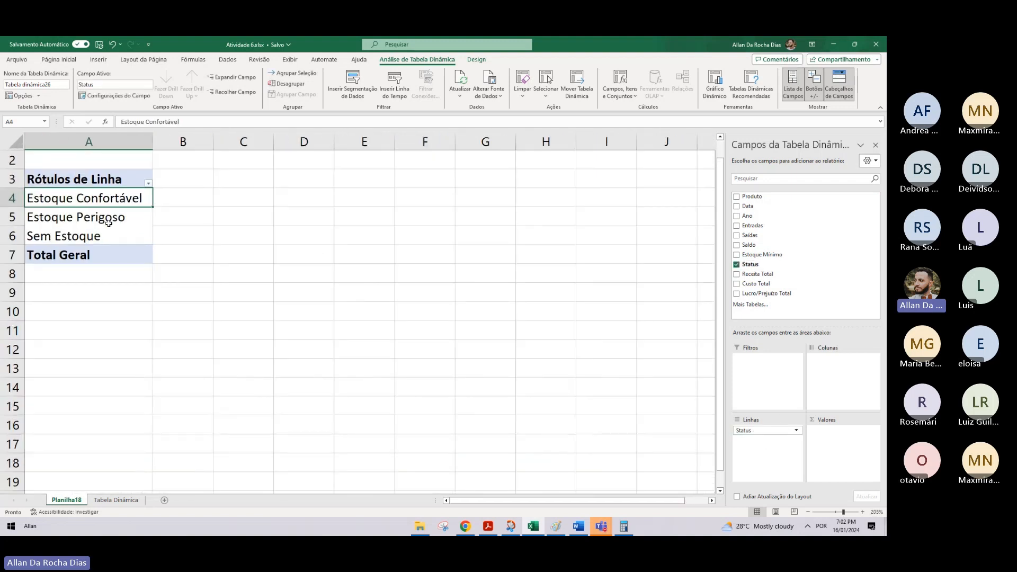
- Examine the stock status categories listed as row labels in the pivot table
{"action": "left_click", "coordinate": [108, 221]}
{"action": "left_click", "coordinate": [117, 239]}
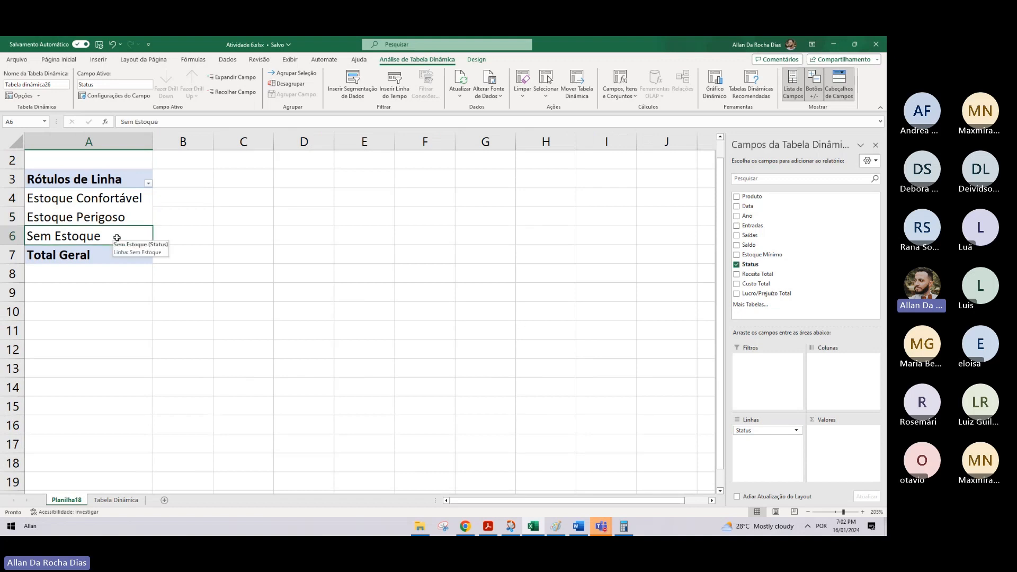
{"action": "left_click", "coordinate": [112, 217]}
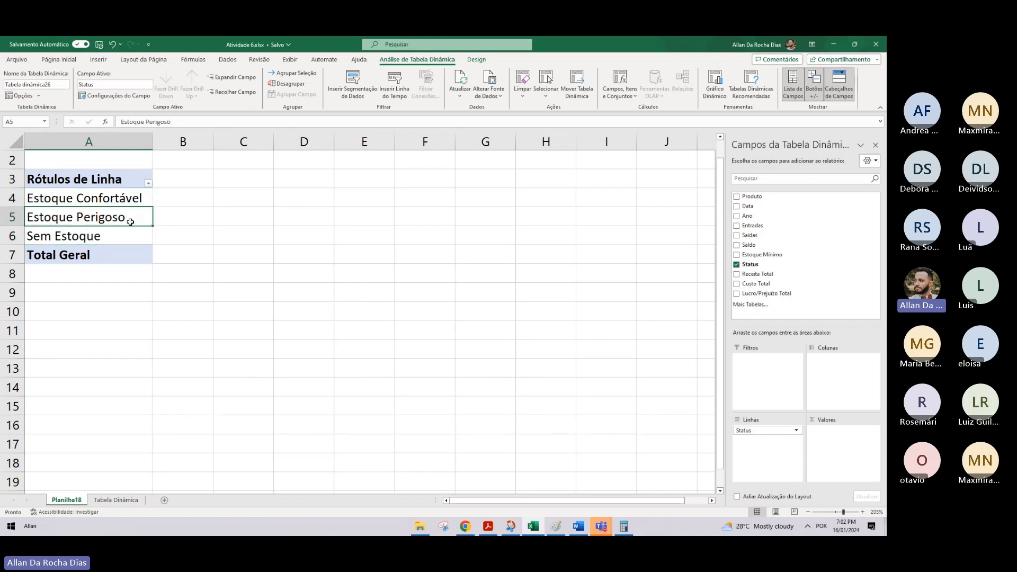
{"action": "left_click", "coordinate": [128, 233]}
{"action": "left_click", "coordinate": [130, 216]}
{"action": "left_click", "coordinate": [129, 200]}
{"action": "left_click", "coordinate": [133, 215]}
{"action": "left_click", "coordinate": [136, 230]}
{"action": "left_click", "coordinate": [129, 198]}
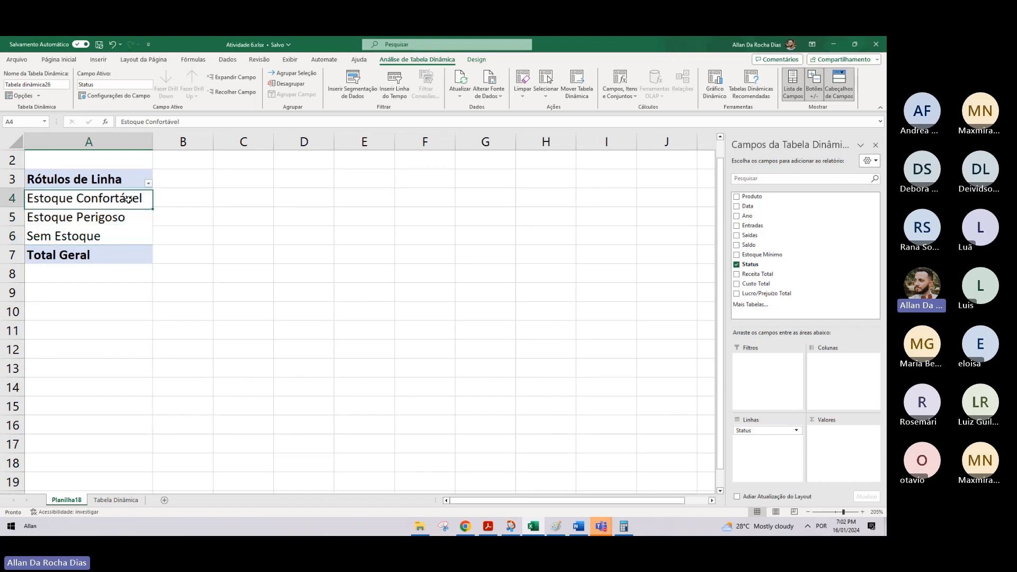
{"action": "left_click", "coordinate": [177, 219]}
{"action": "left_click", "coordinate": [132, 199]}
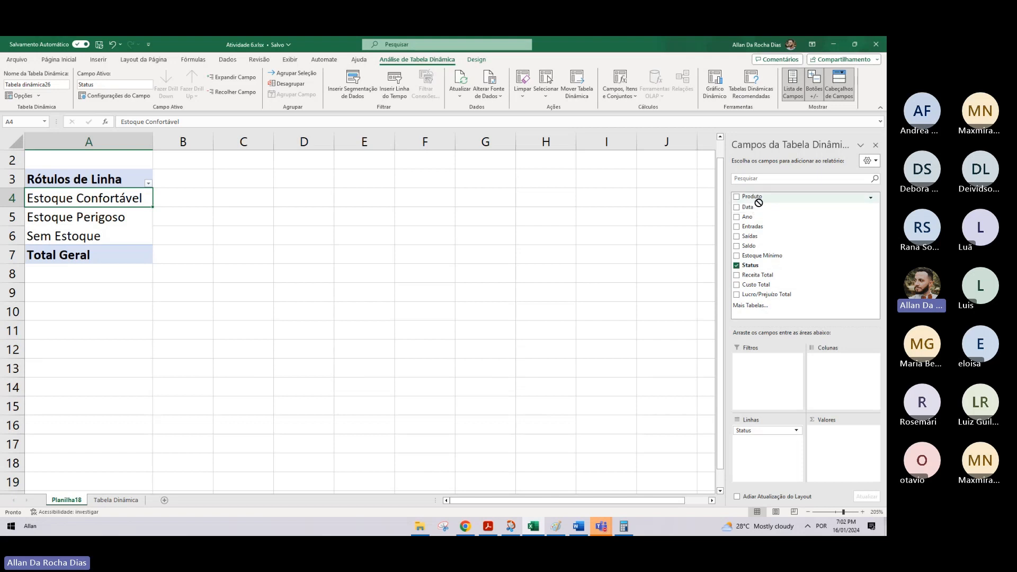
- Add Produto to the pivot table's values as a count and check the product count for each status
{"action": "left_click_drag", "start_coordinate": [754, 196], "coordinate": [841, 439]}
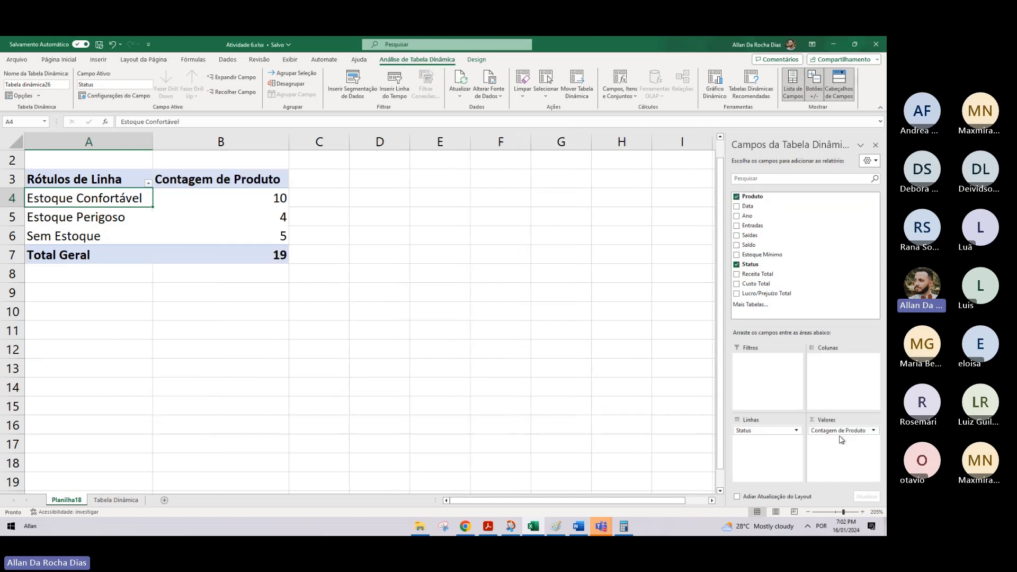
{"action": "left_click", "coordinate": [279, 205]}
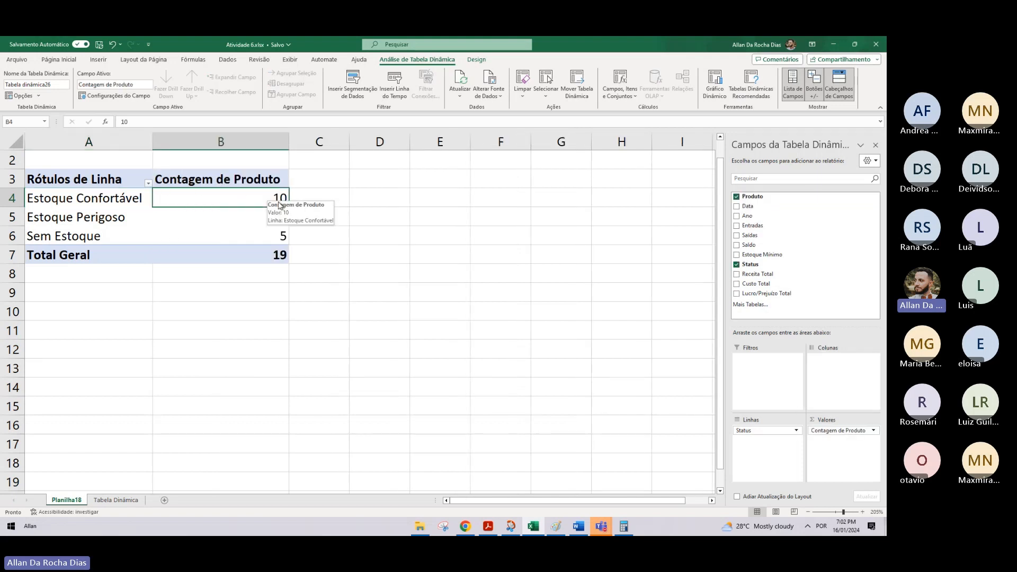
{"action": "left_click", "coordinate": [130, 199]}
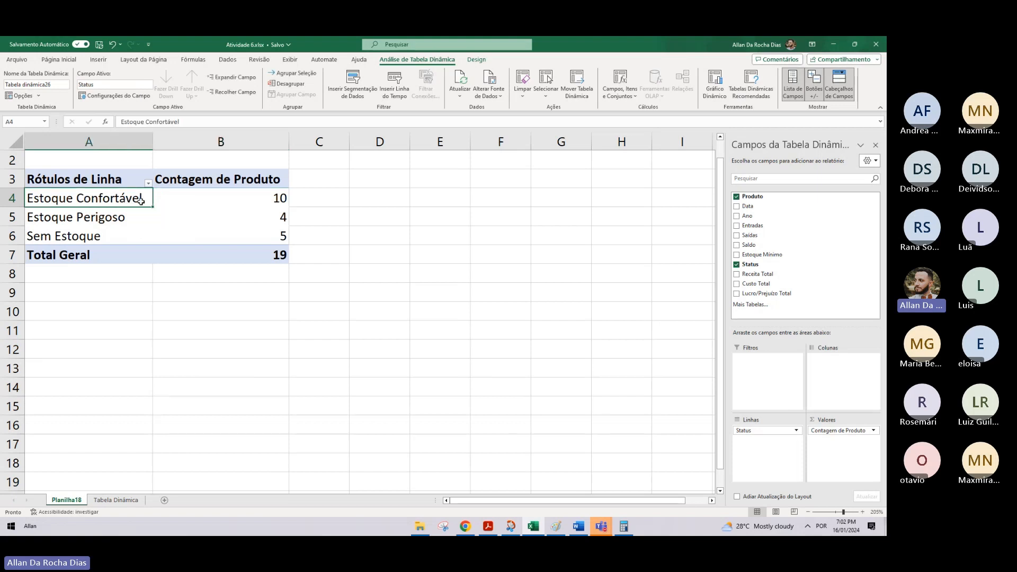
{"action": "left_click", "coordinate": [284, 216]}
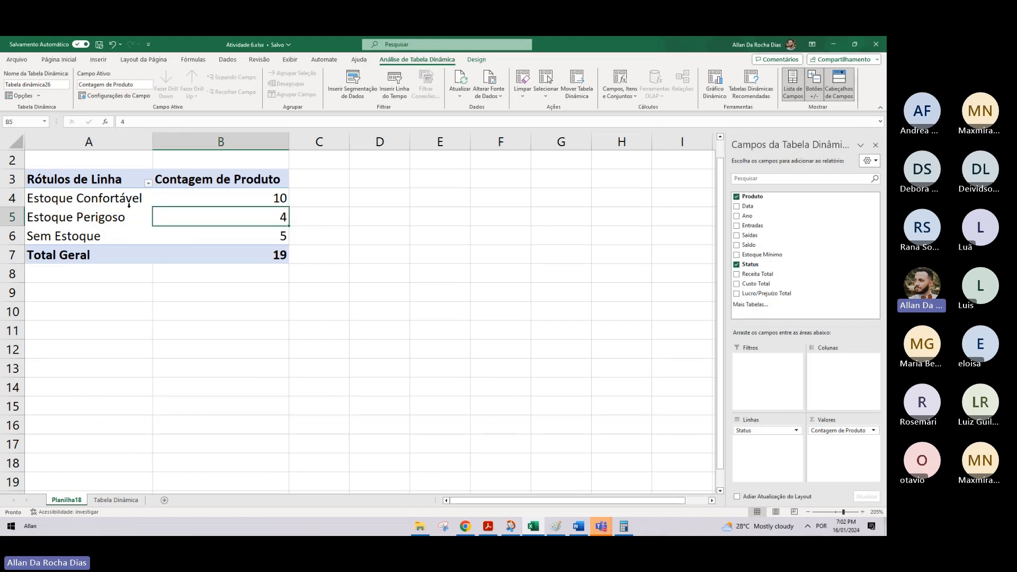
{"action": "left_click", "coordinate": [280, 236]}
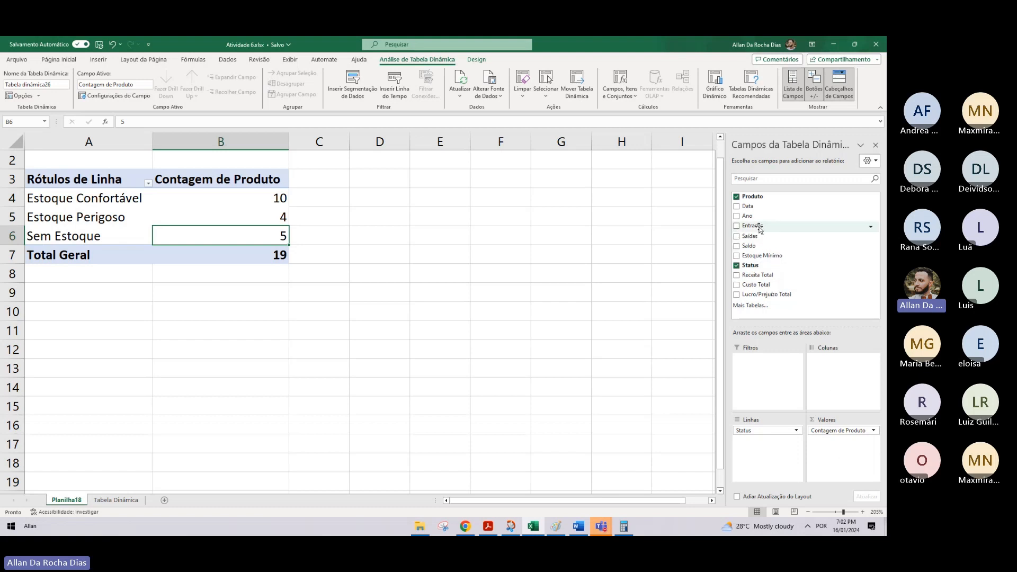
- Add the Entradas, Saídas and Saldo fields to the pivot table's values as sums
{"action": "left_click_drag", "start_coordinate": [758, 228], "coordinate": [847, 447]}
{"action": "left_click_drag", "start_coordinate": [749, 245], "coordinate": [842, 459]}
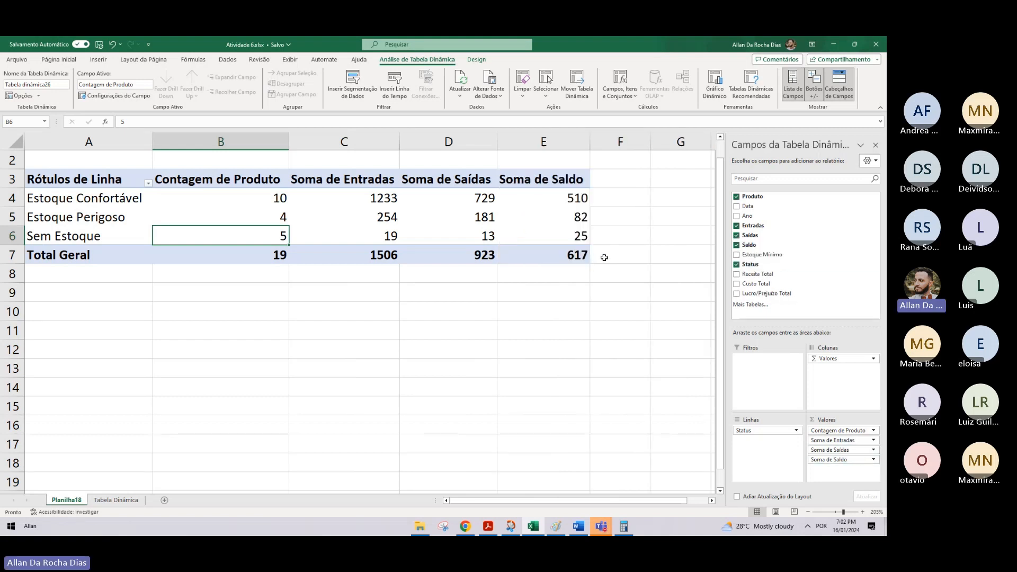
{"action": "left_click", "coordinate": [625, 255]}
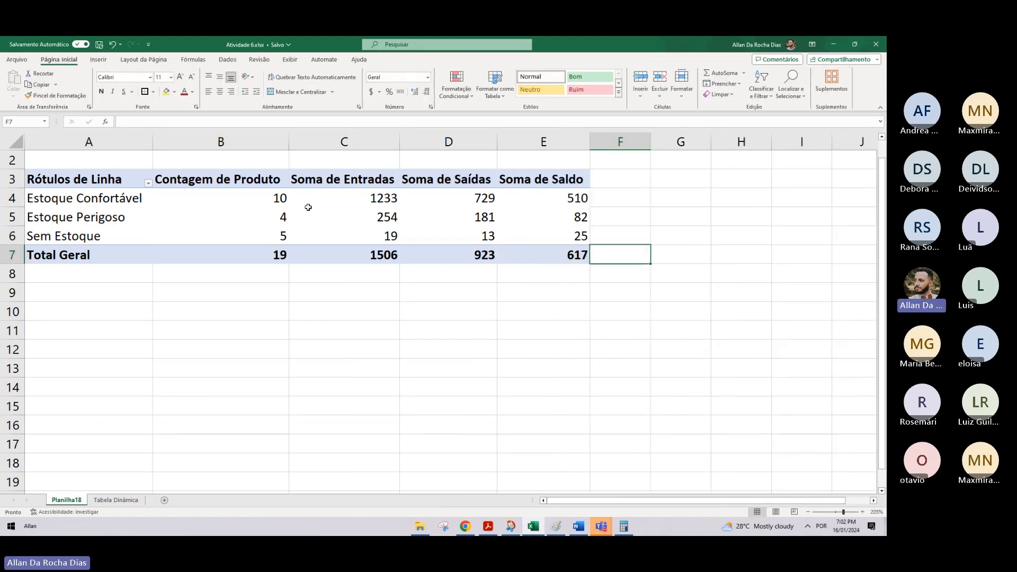
- Examine the product count and the Entradas, Saídas and Saldo sums by stock status, including the Total Geral row
{"action": "scroll", "coordinate": [309, 207], "scroll_direction": "up", "scroll_amount": 1}
{"action": "left_click", "coordinate": [166, 197]}
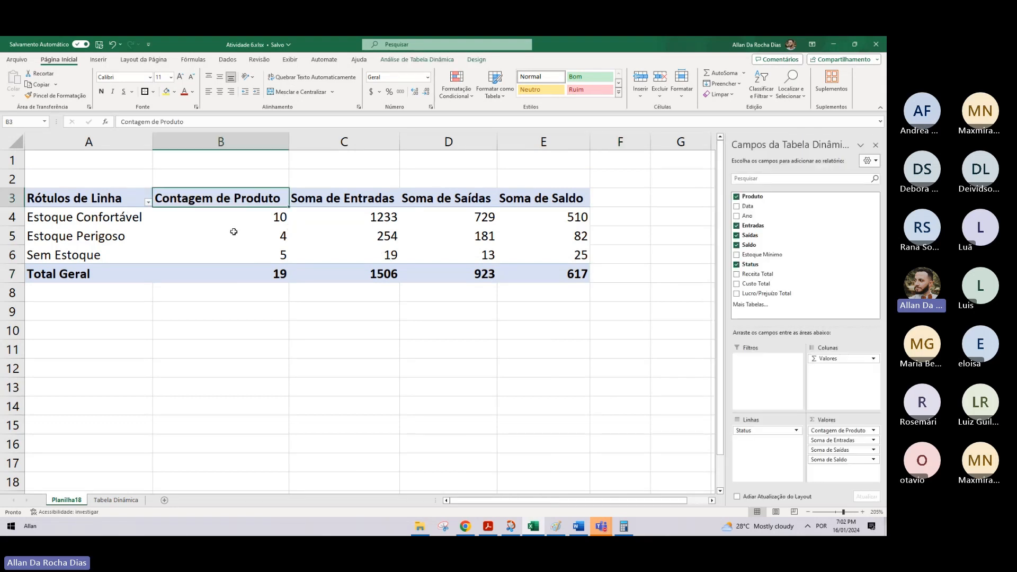
{"action": "left_click", "coordinate": [324, 219]}
{"action": "left_click", "coordinate": [139, 221]}
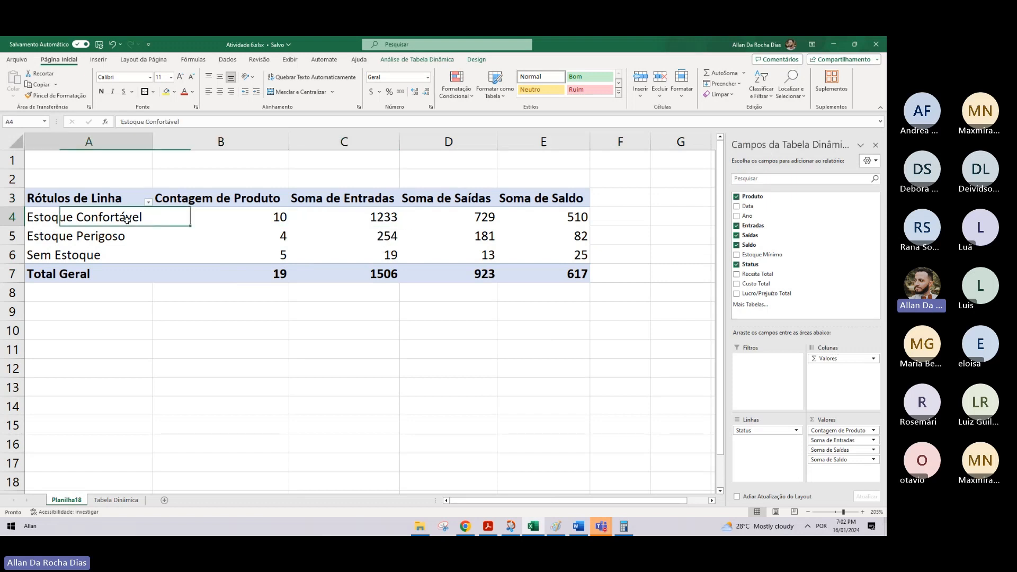
{"action": "left_click", "coordinate": [248, 218]}
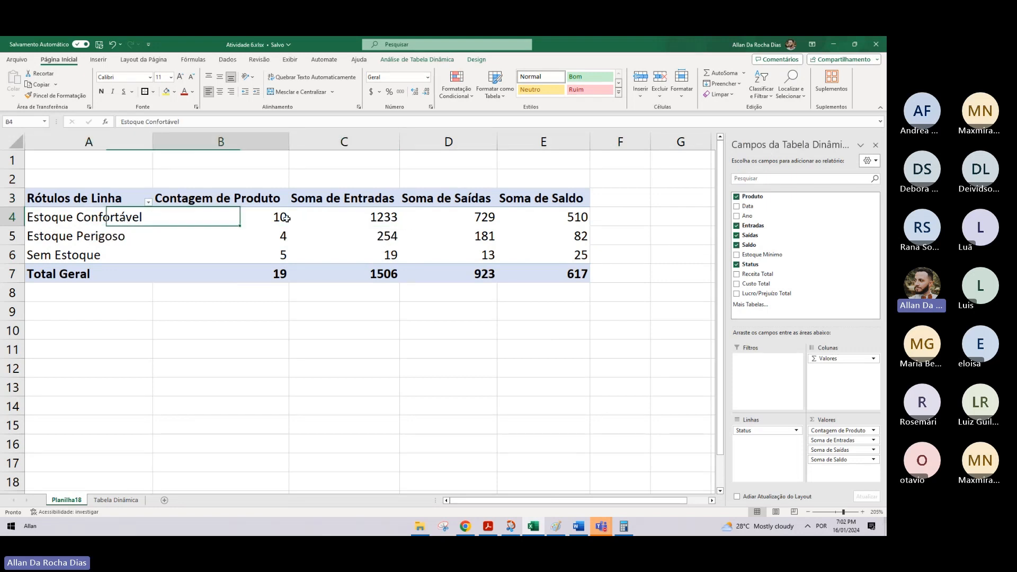
{"action": "left_click", "coordinate": [383, 219]}
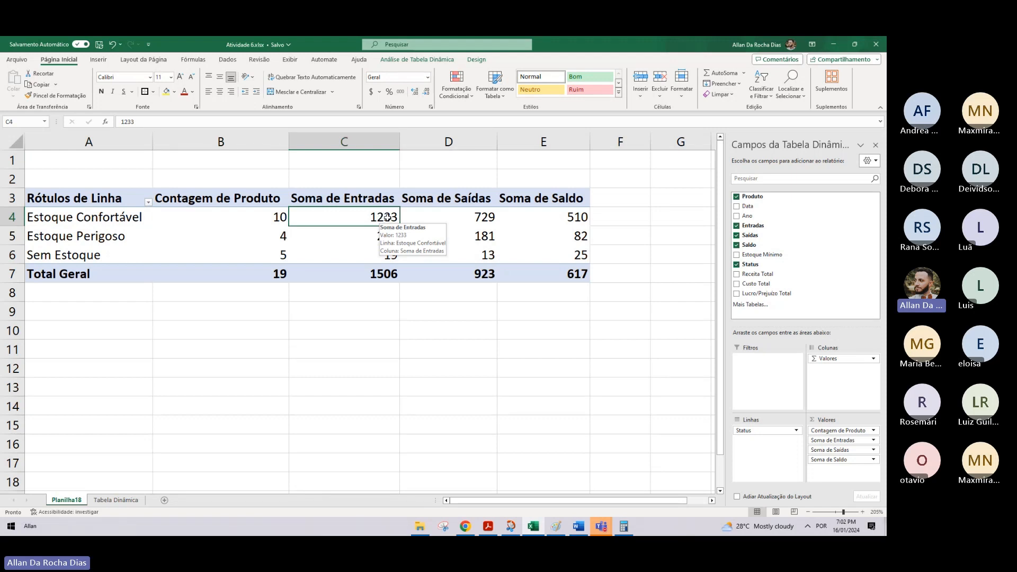
{"action": "left_click", "coordinate": [476, 219]}
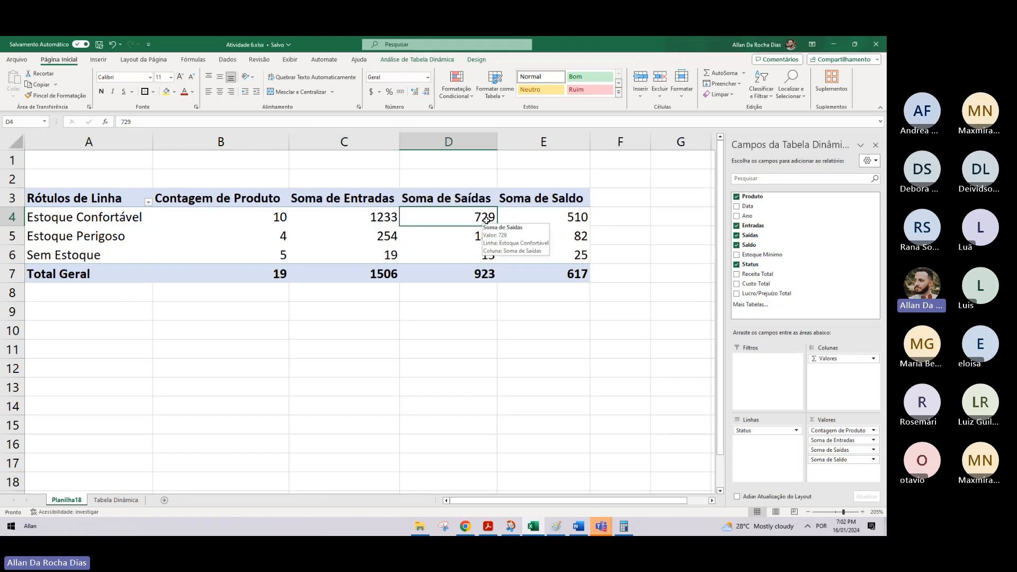
{"action": "left_click", "coordinate": [579, 218]}
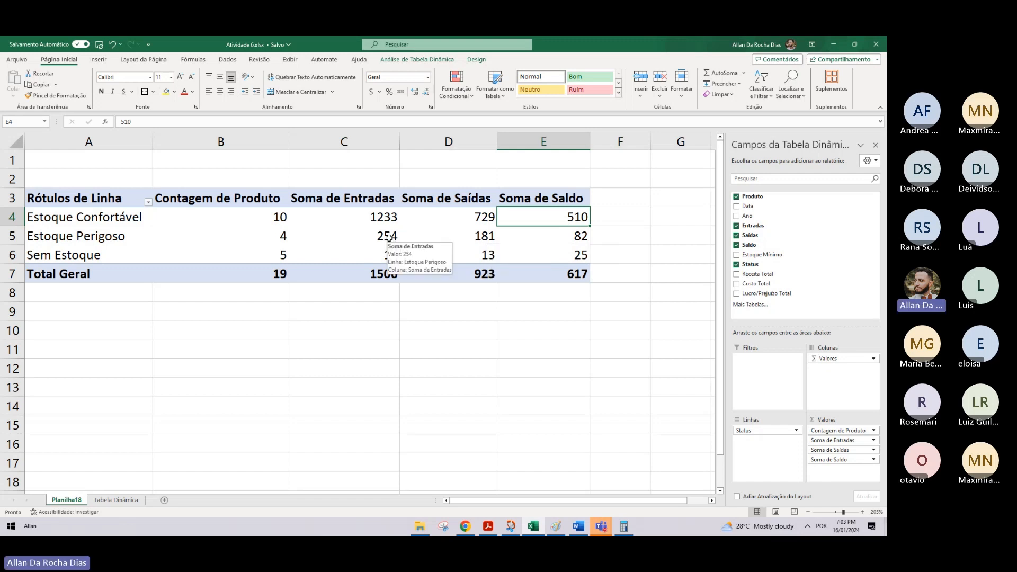
{"action": "left_click", "coordinate": [455, 255]}
{"action": "left_click_drag", "start_coordinate": [100, 275], "coordinate": [403, 283]}
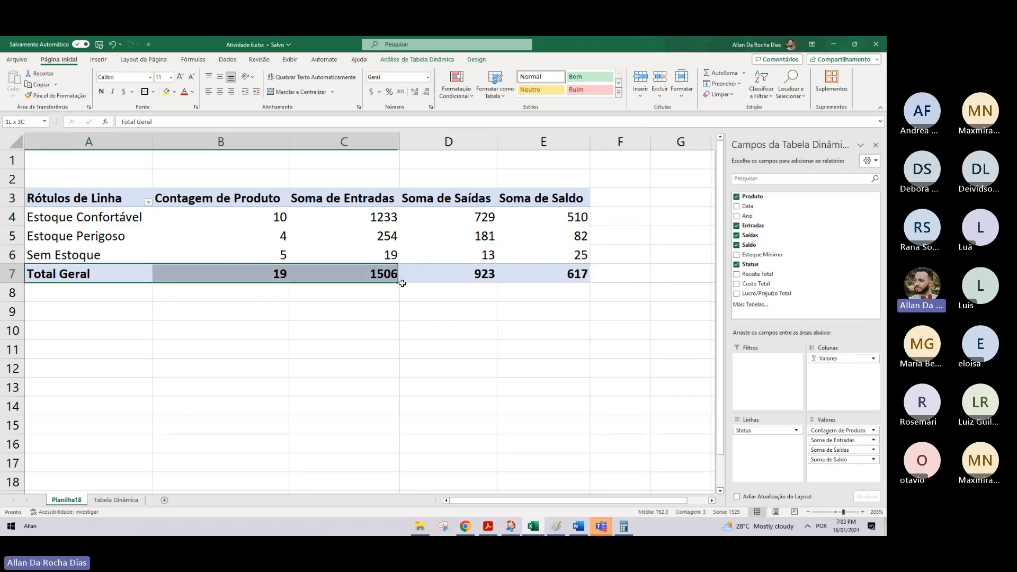
{"action": "left_click", "coordinate": [72, 274]}
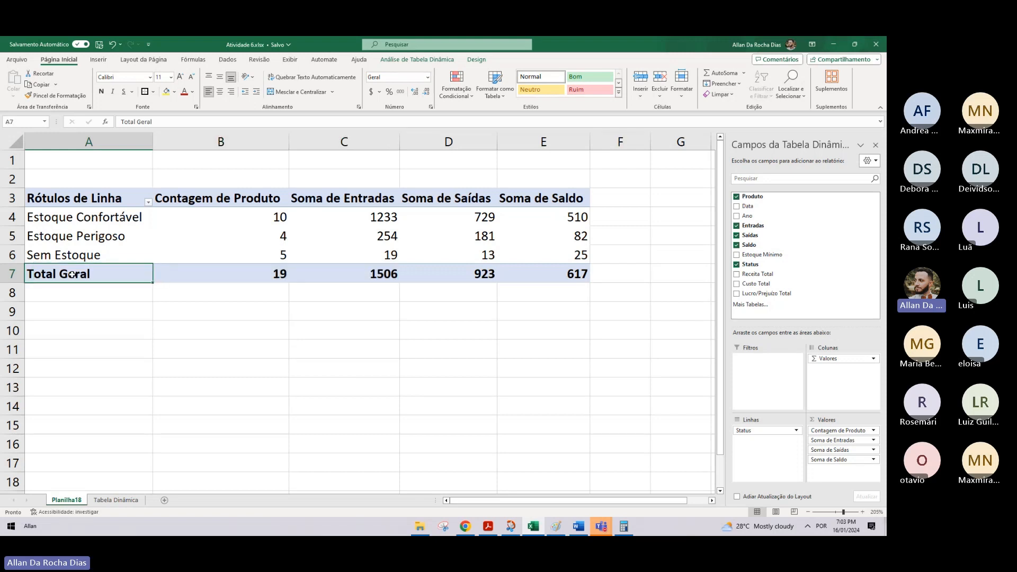
{"action": "left_click", "coordinate": [545, 212]}
{"action": "left_click", "coordinate": [466, 215]}
{"action": "left_click", "coordinate": [391, 216]}
{"action": "left_click_drag", "start_coordinate": [620, 197], "coordinate": [607, 270]}
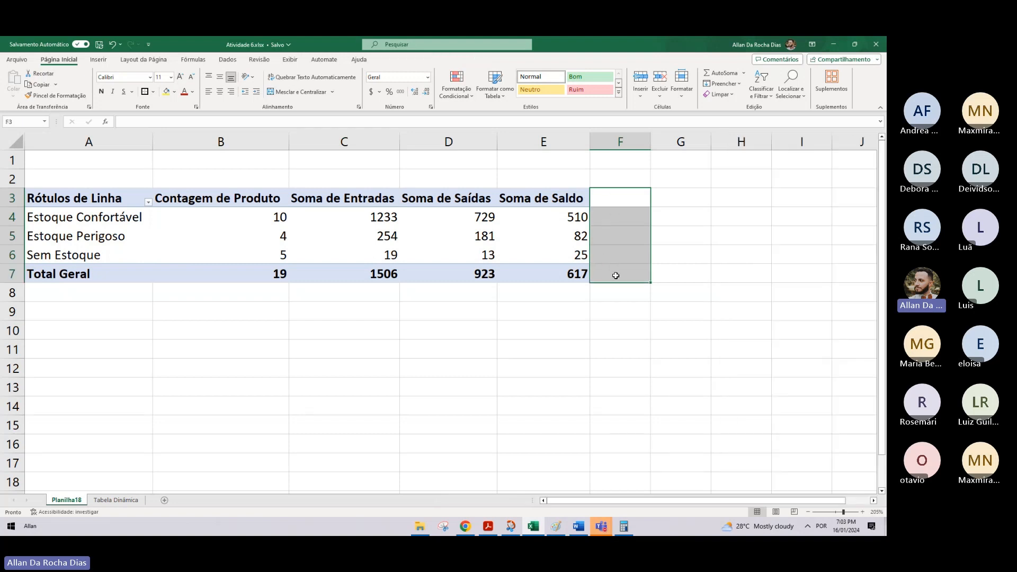
{"action": "left_click", "coordinate": [538, 239]}
{"action": "left_click", "coordinate": [613, 218]}
{"action": "left_click", "coordinate": [620, 254]}
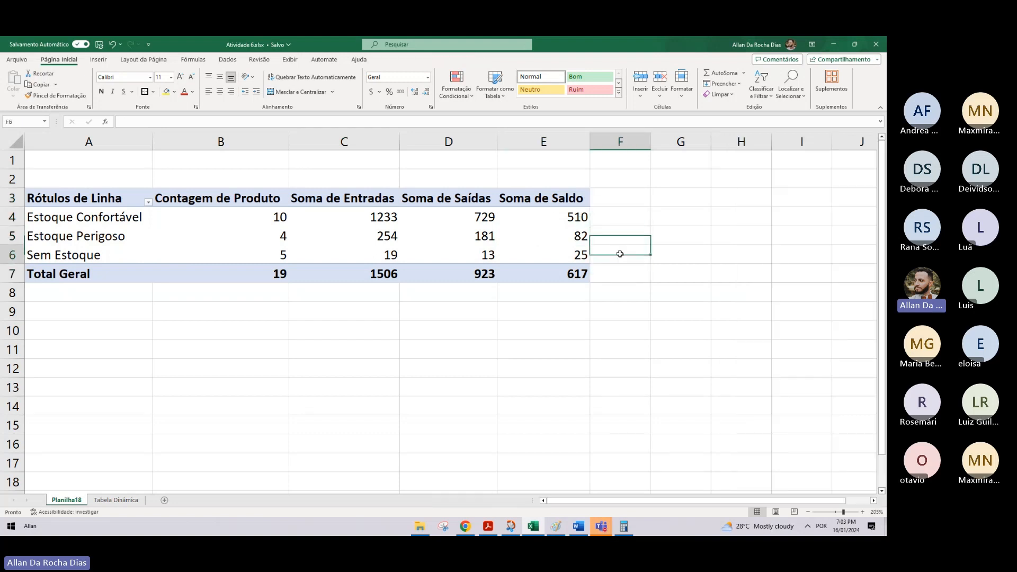
{"action": "left_click", "coordinate": [613, 236]}
{"action": "left_click", "coordinate": [614, 217]}
- Add the Ano field as a report filter of the pivot table and filter it to 2022
{"action": "left_click", "coordinate": [540, 205]}
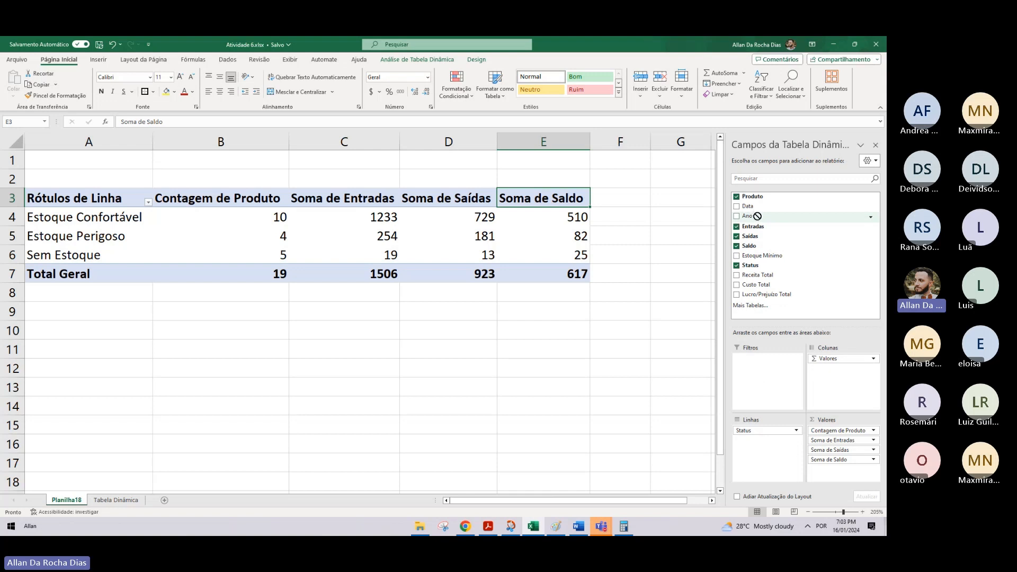
{"action": "left_click_drag", "start_coordinate": [758, 216], "coordinate": [765, 371]}
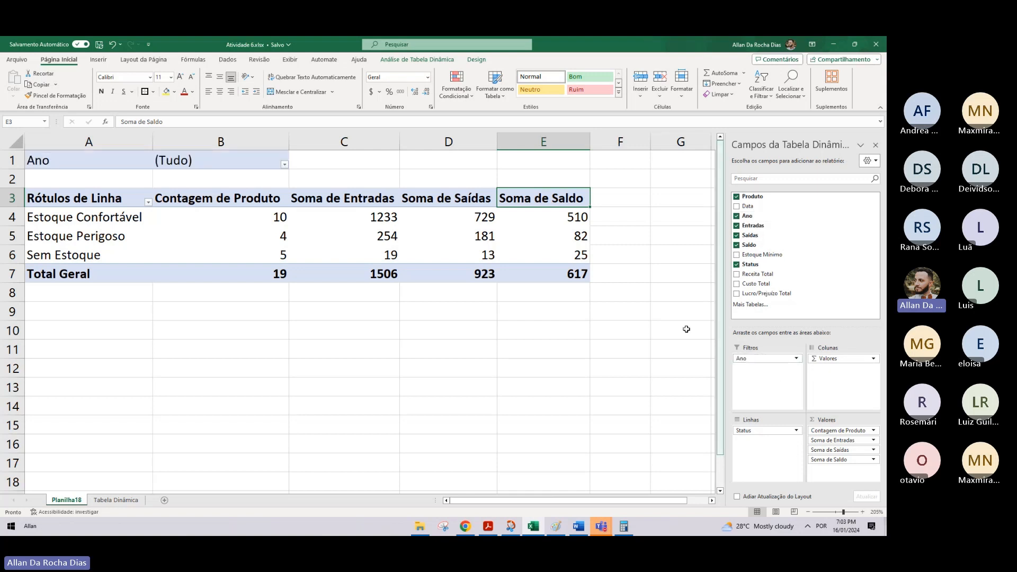
{"action": "left_click", "coordinate": [284, 164]}
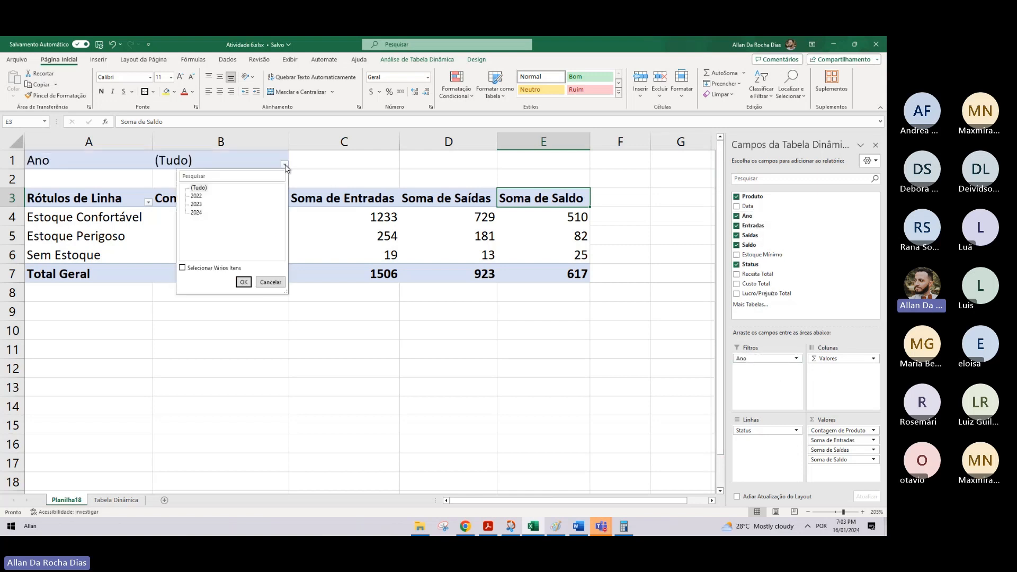
{"action": "left_click", "coordinate": [196, 197]}
{"action": "left_click", "coordinate": [243, 281]}
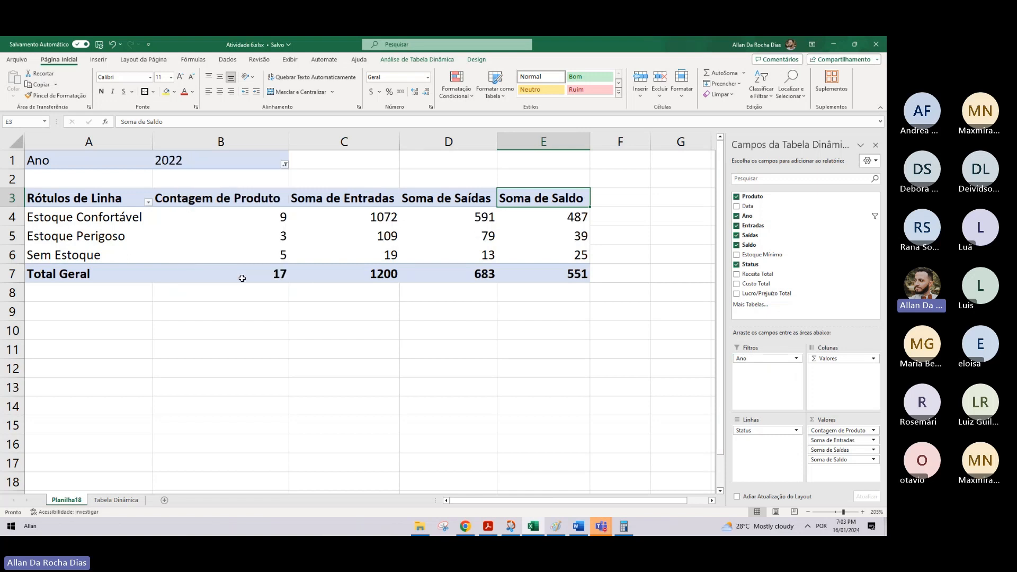
{"action": "left_click", "coordinate": [285, 218]}
{"action": "left_click", "coordinate": [281, 238]}
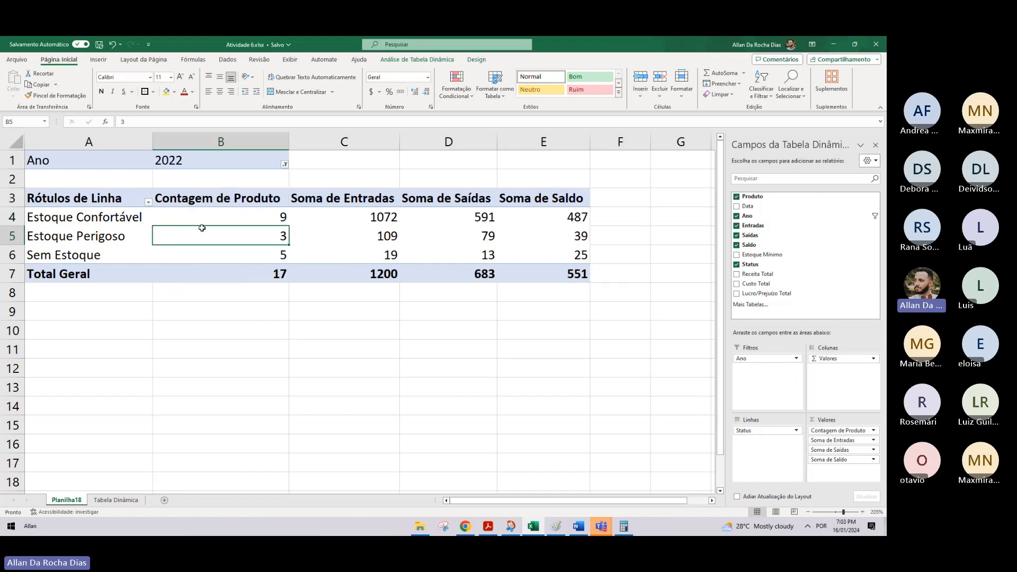
{"action": "left_click", "coordinate": [226, 256]}
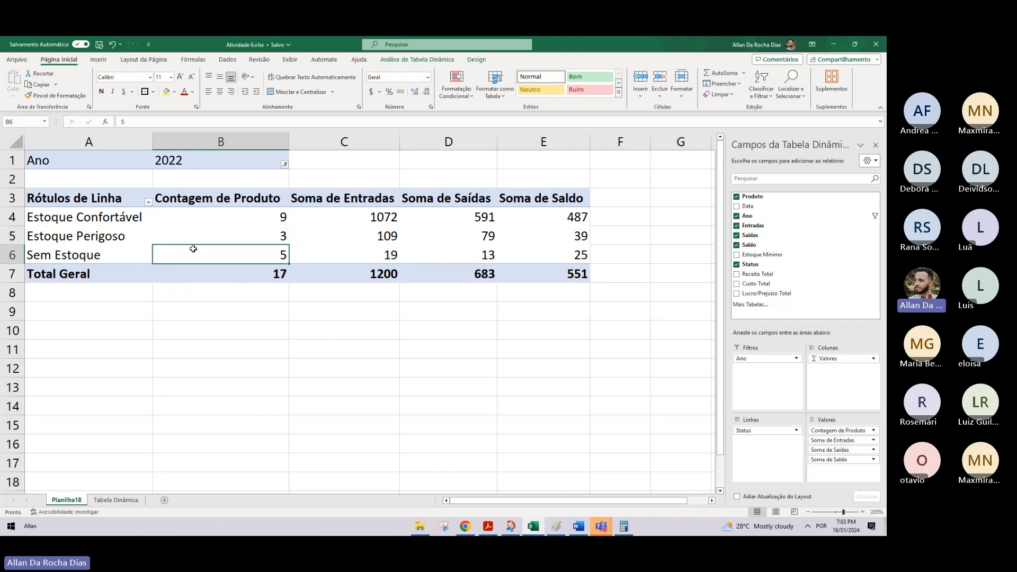
- Filter the pivot table to the year 2023 and check the count and sums of its status row
{"action": "left_click", "coordinate": [285, 164]}
{"action": "left_click", "coordinate": [197, 205]}
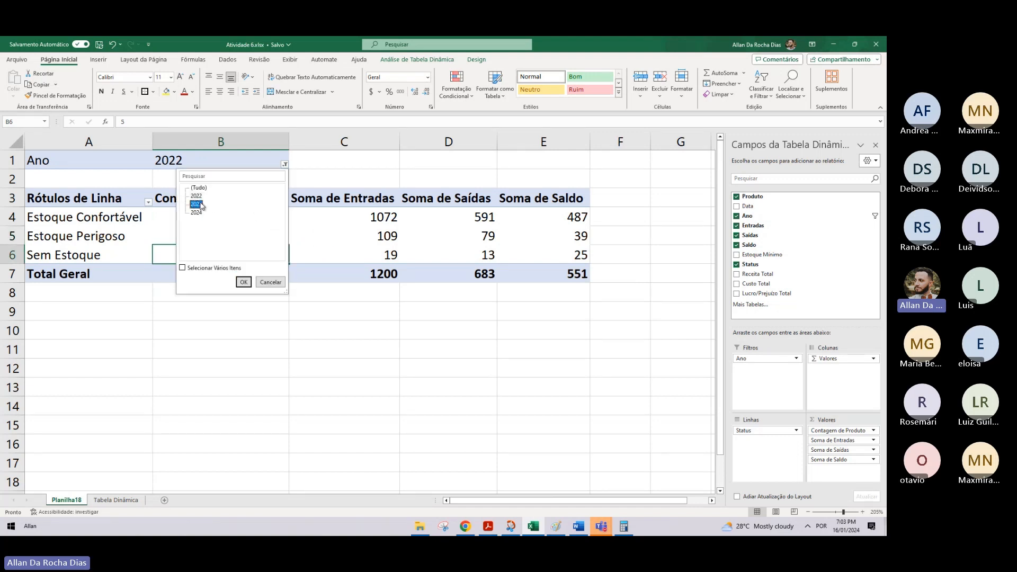
{"action": "left_click", "coordinate": [244, 282]}
{"action": "left_click", "coordinate": [275, 223]}
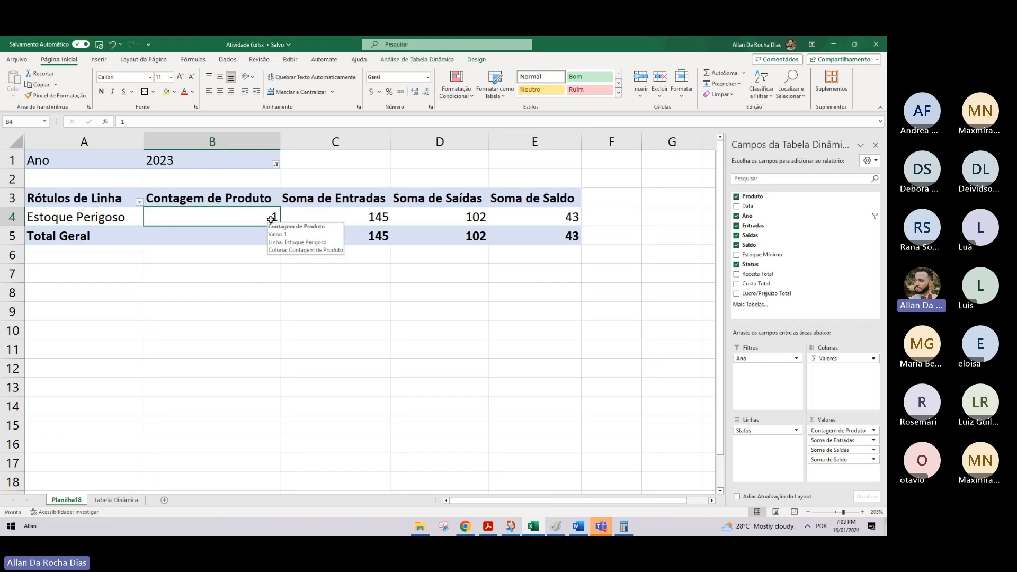
{"action": "left_click", "coordinate": [375, 216]}
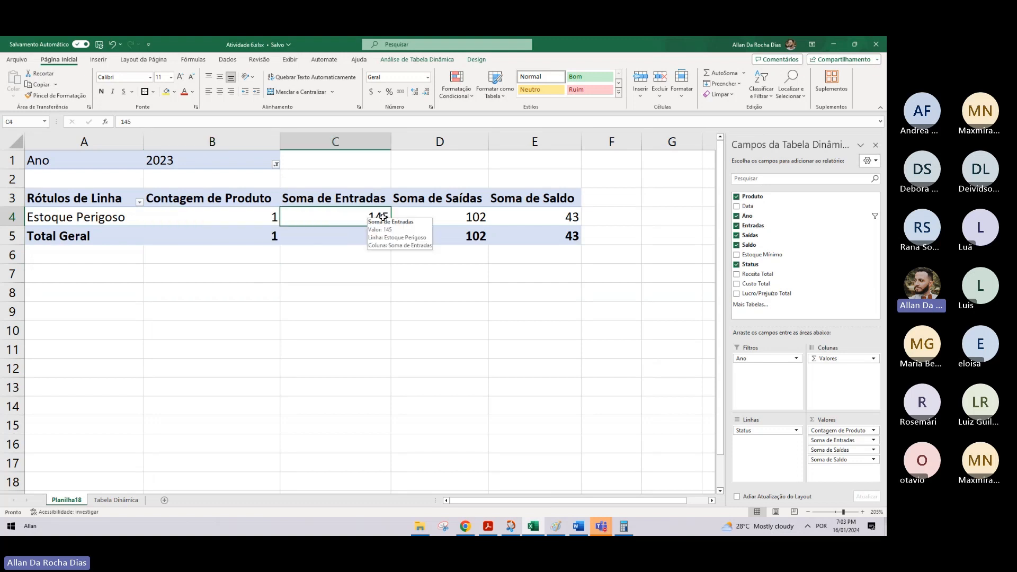
{"action": "left_click", "coordinate": [455, 216]}
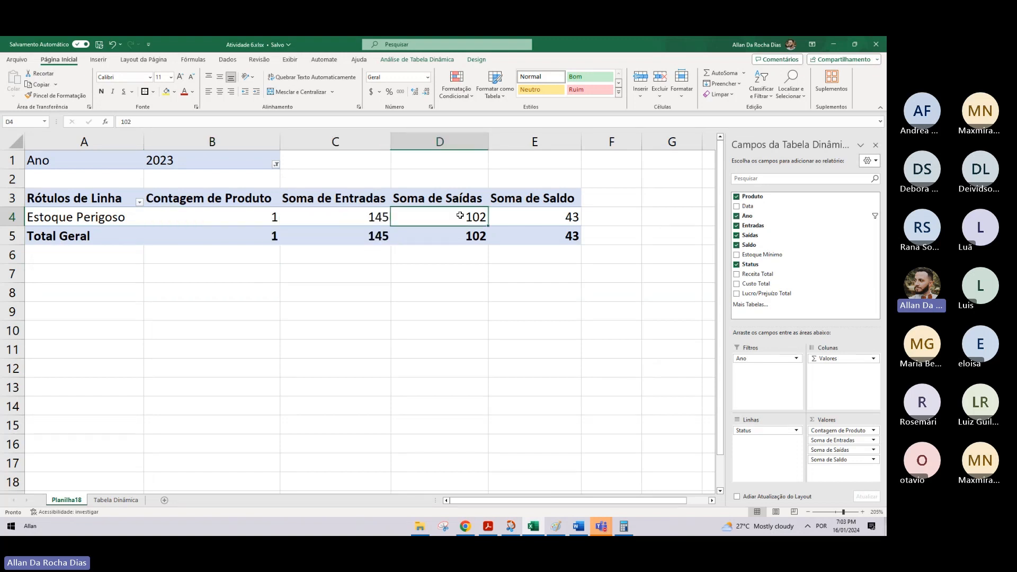
{"action": "left_click", "coordinate": [567, 216]}
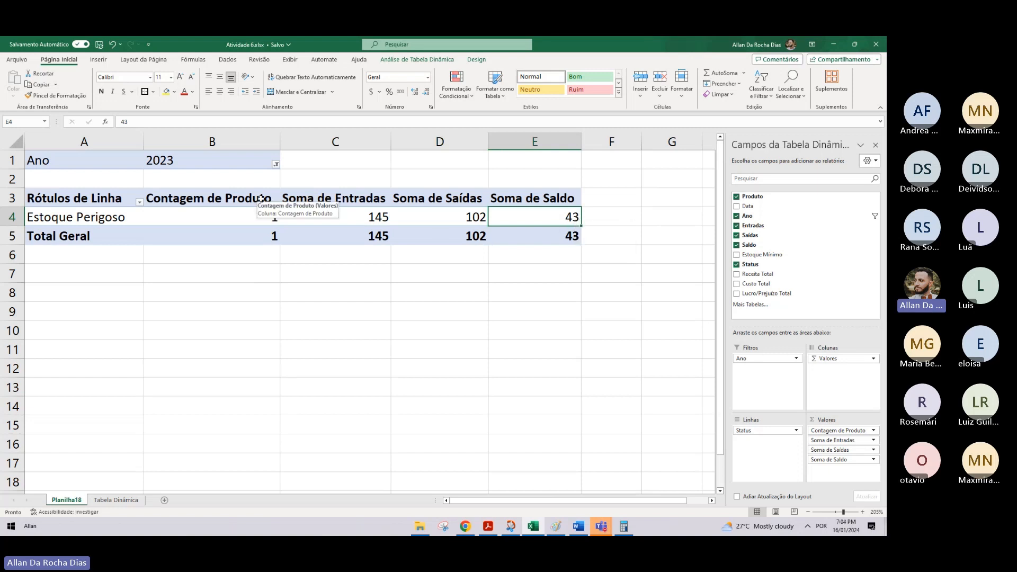
- Filter the pivot table to the year 2024 and check the values in its status row
{"action": "left_click", "coordinate": [276, 164]}
{"action": "left_click", "coordinate": [186, 212]}
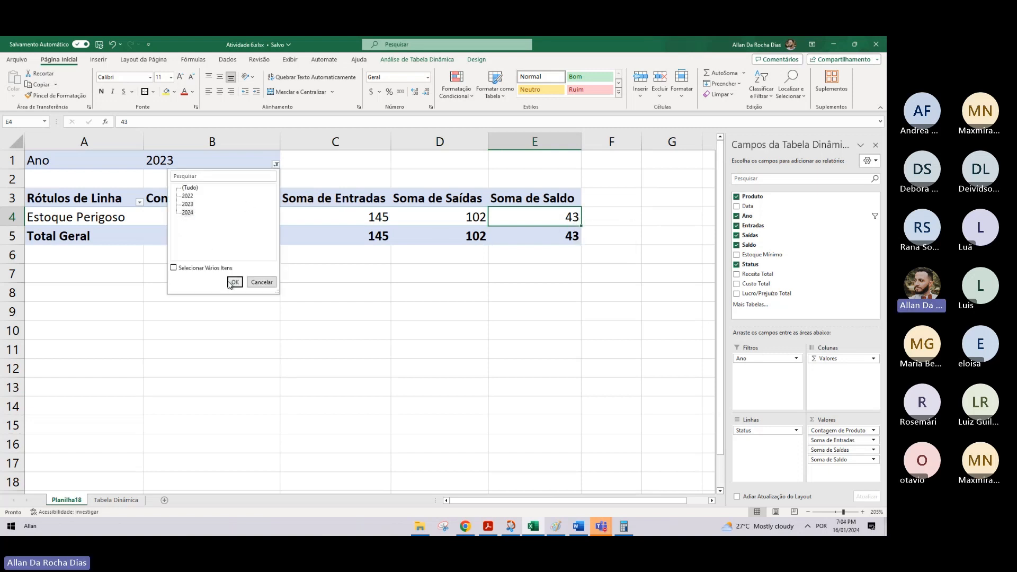
{"action": "left_click", "coordinate": [235, 282]}
{"action": "left_click", "coordinate": [264, 218]}
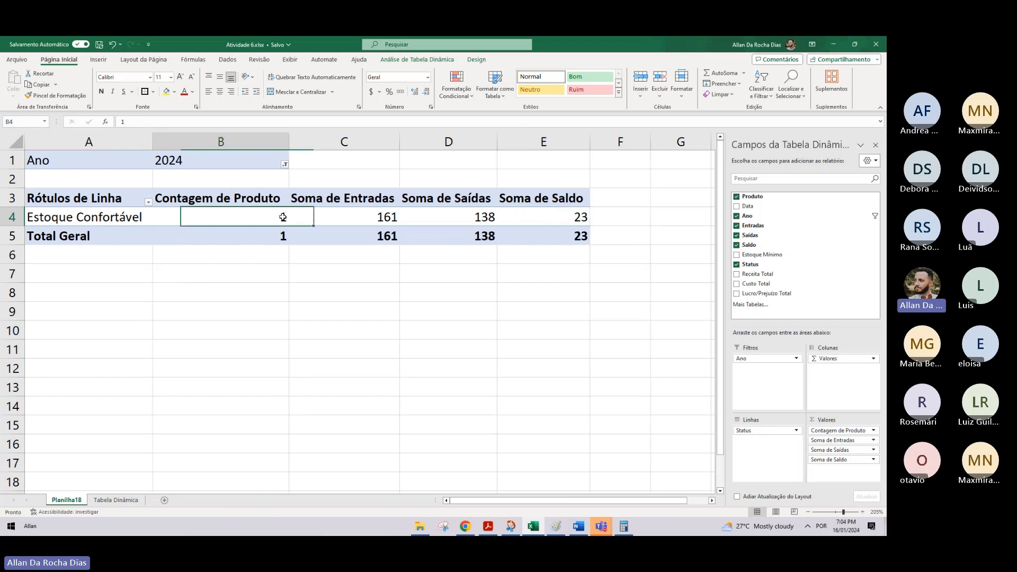
{"action": "left_click", "coordinate": [131, 219]}
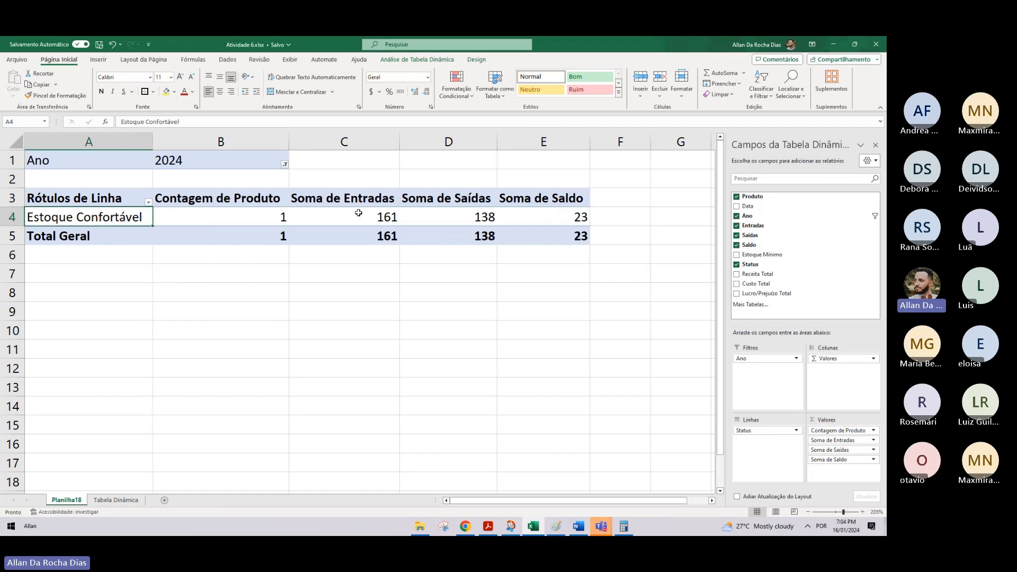
{"action": "left_click", "coordinate": [391, 219]}
{"action": "left_click", "coordinate": [484, 222]}
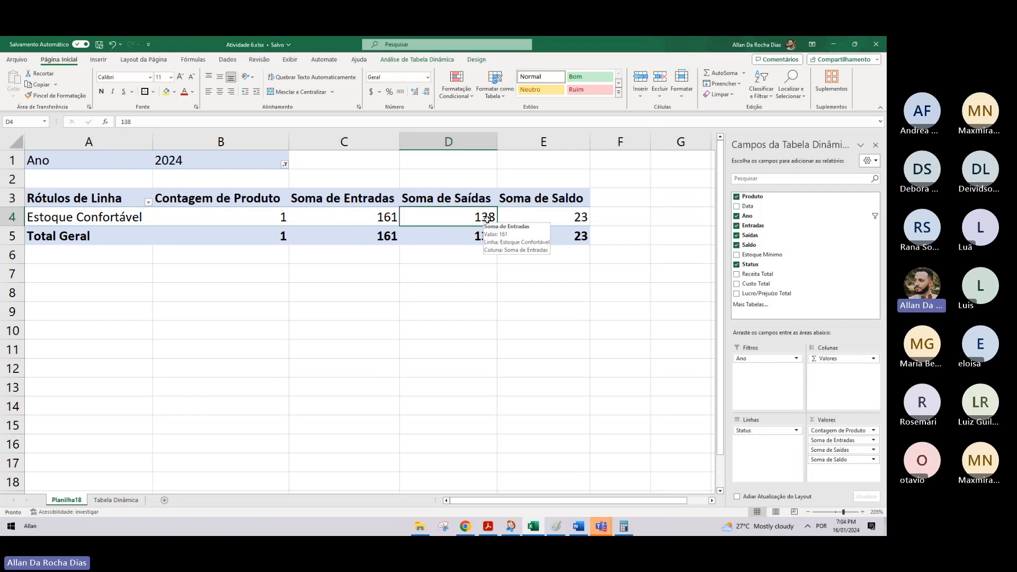
{"action": "left_click", "coordinate": [570, 222]}
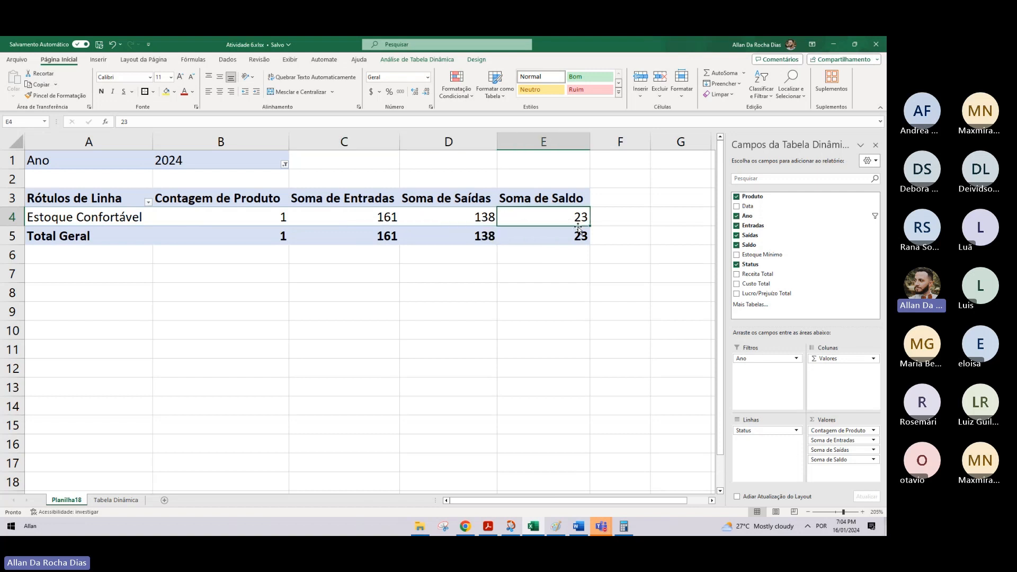
- Examine the Ano filter's choices and the Entradas, Saídas, Saldo and product count values of the Estoque Confortável row
{"action": "left_click", "coordinate": [285, 165]}
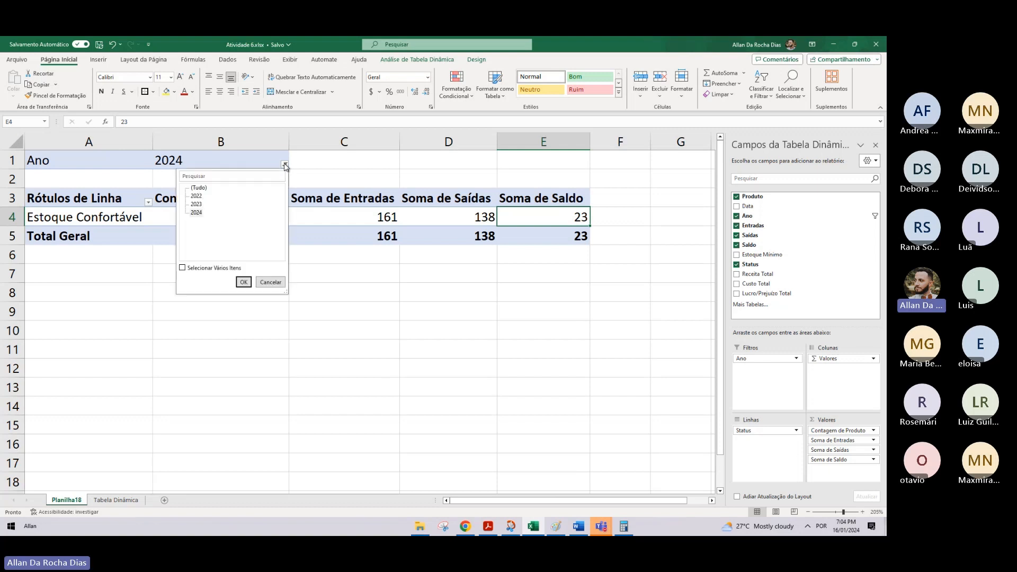
{"action": "left_click", "coordinate": [285, 165]}
{"action": "left_click", "coordinate": [285, 166]}
{"action": "left_click", "coordinate": [285, 165]}
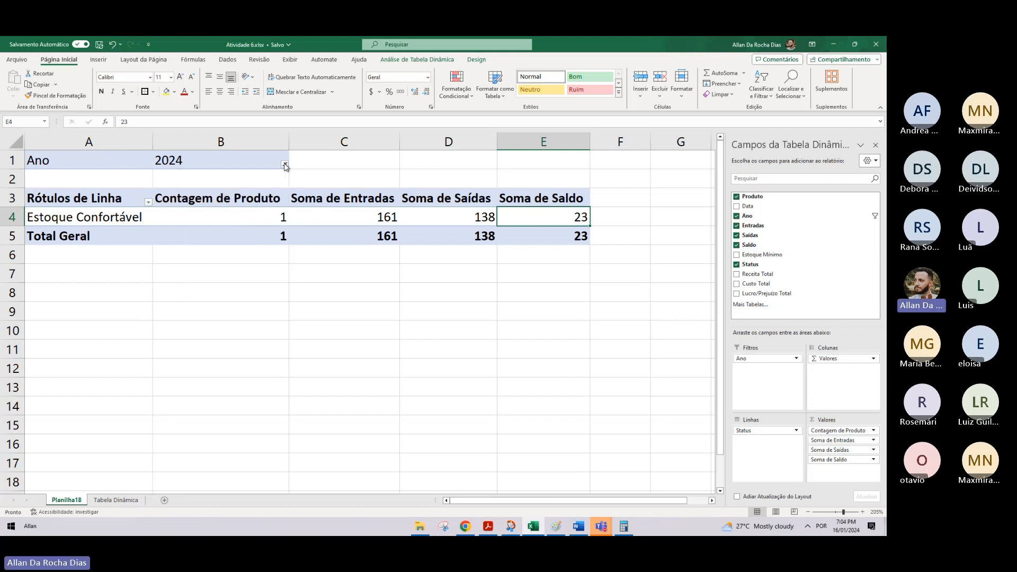
{"action": "left_click", "coordinate": [381, 219]}
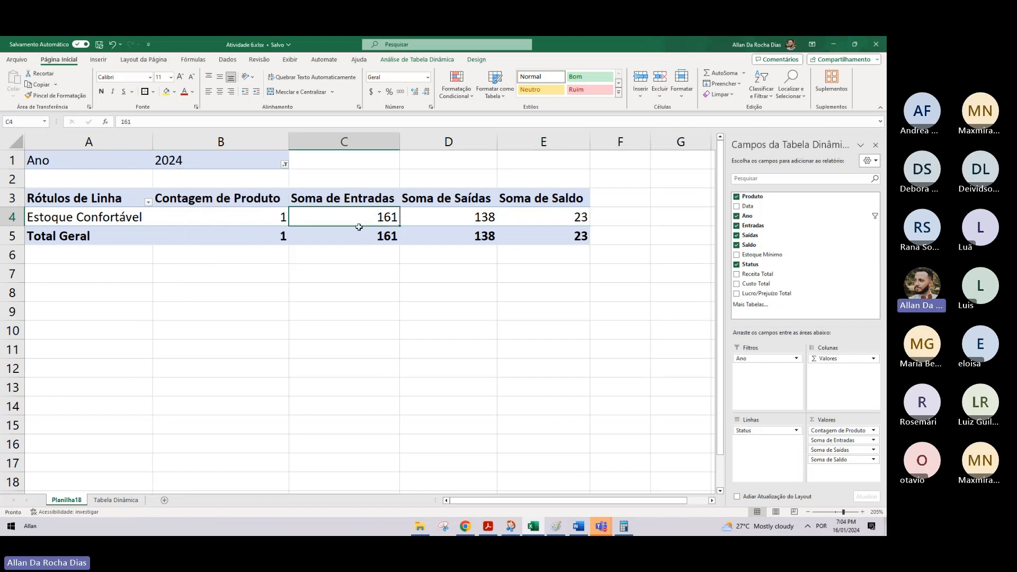
{"action": "left_click", "coordinate": [481, 218]}
{"action": "left_click", "coordinate": [522, 217]}
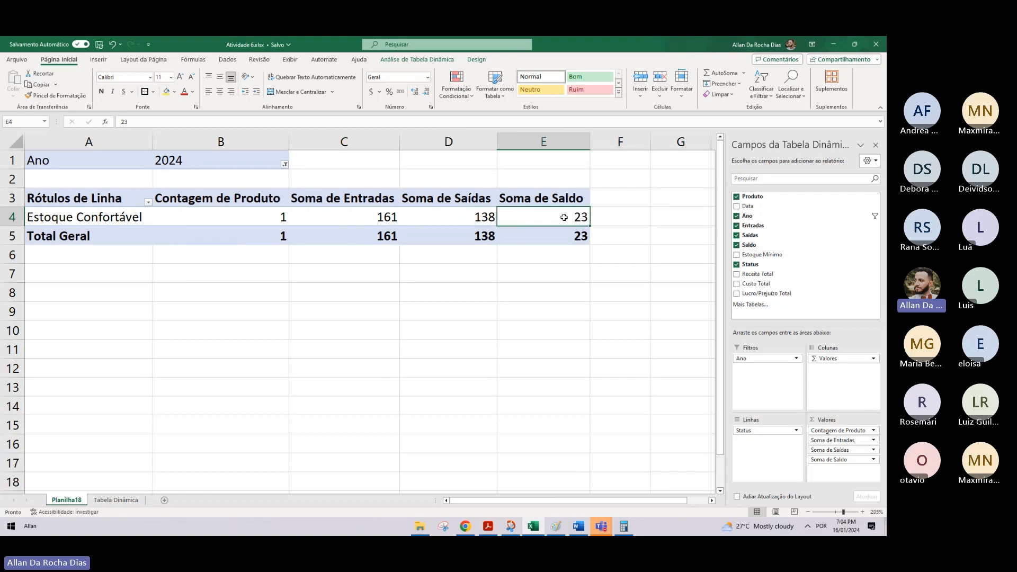
{"action": "left_click", "coordinate": [453, 222]}
{"action": "left_click", "coordinate": [345, 219]}
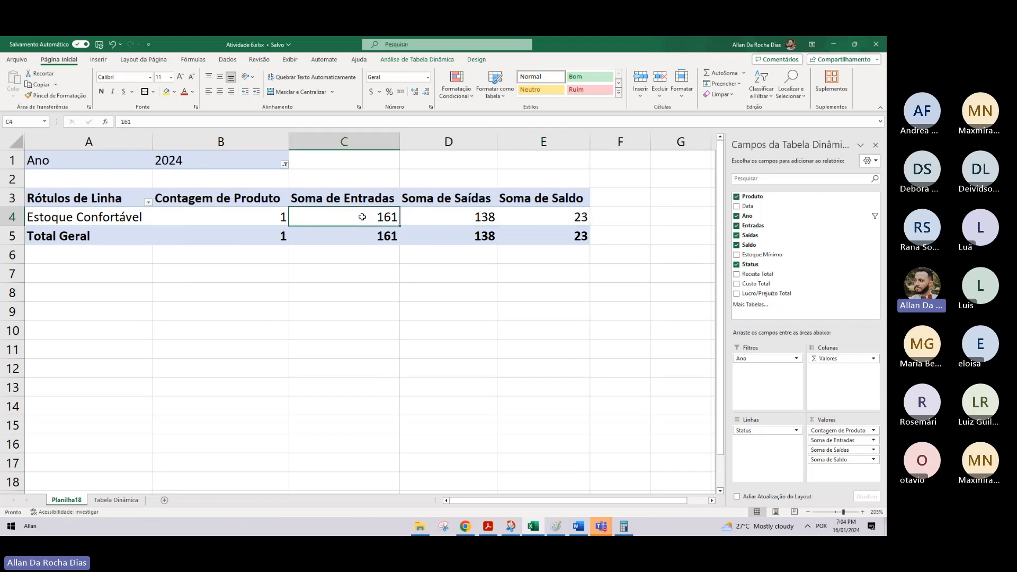
{"action": "left_click", "coordinate": [263, 214]}
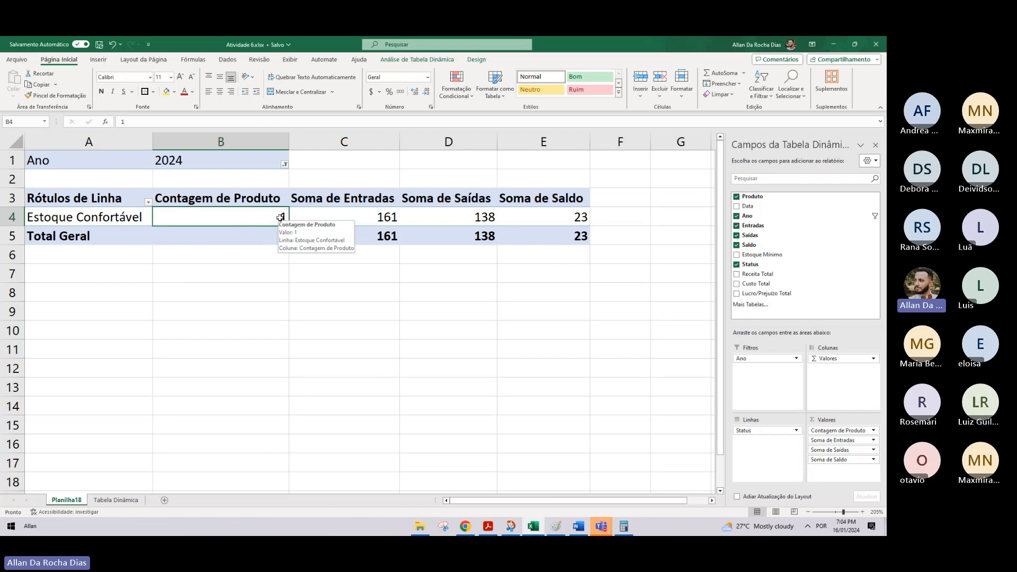
- Drill down into the 2024 product count of Estoque Confortável on a new sheet and fit the Data column to its contents
{"action": "double_click", "coordinate": [249, 215]}
{"action": "scroll", "coordinate": [53, 164], "scroll_direction": "up", "scroll_amount": 8}
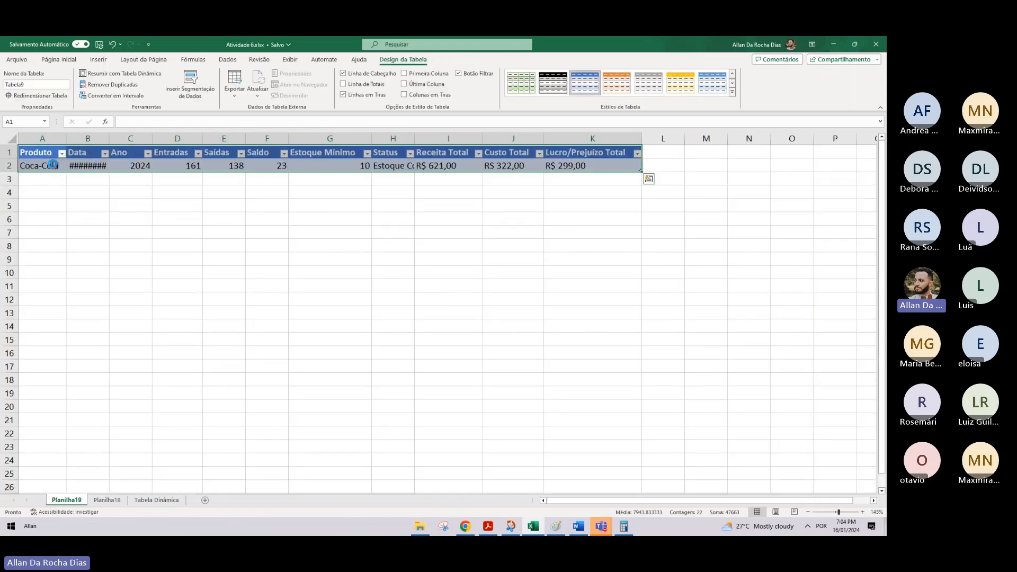
{"action": "left_click", "coordinate": [167, 141]}
{"action": "double_click", "coordinate": [164, 141]}
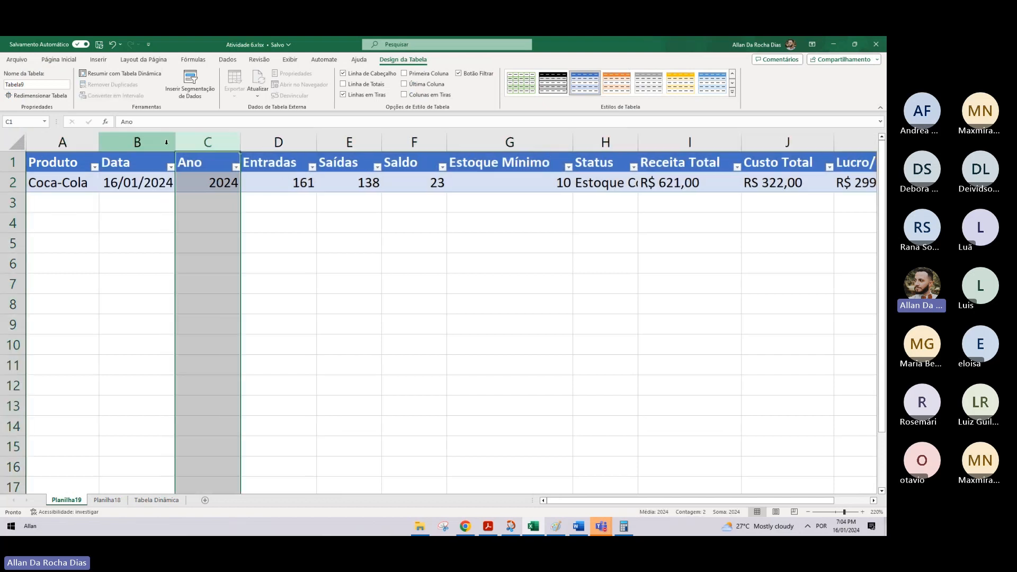
{"action": "left_click", "coordinate": [251, 223]}
{"action": "scroll", "coordinate": [249, 206], "scroll_direction": "down", "scroll_amount": 2}
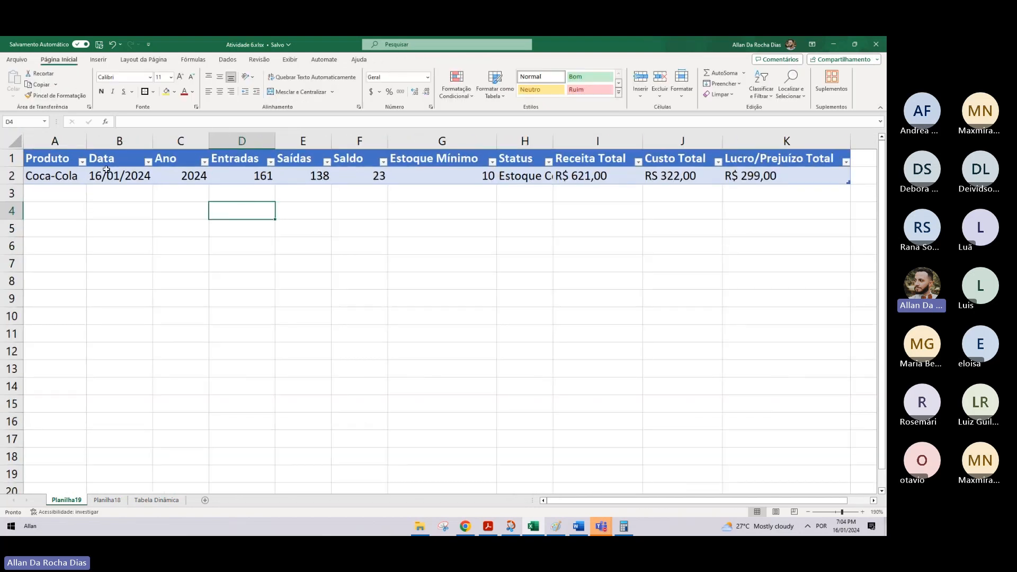
- Examine each column of the Coca-Cola detail record, from Produto through Lucro/Prejuízo Total
{"action": "left_click_drag", "start_coordinate": [55, 161], "coordinate": [56, 176]}
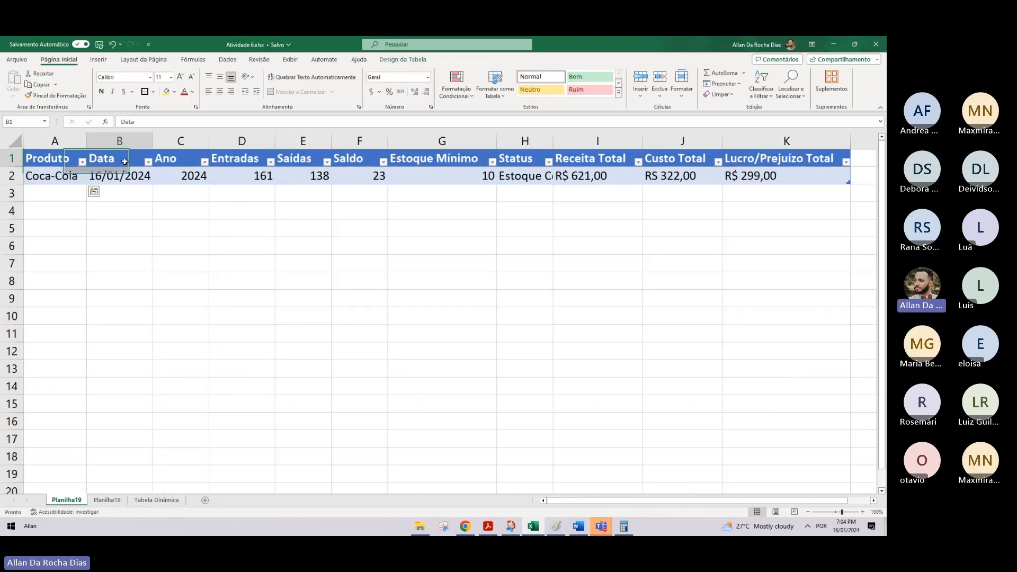
{"action": "left_click_drag", "start_coordinate": [124, 160], "coordinate": [240, 175]}
{"action": "left_click_drag", "start_coordinate": [296, 159], "coordinate": [355, 175]}
{"action": "left_click", "coordinate": [418, 160]}
{"action": "left_click_drag", "start_coordinate": [418, 162], "coordinate": [527, 175]}
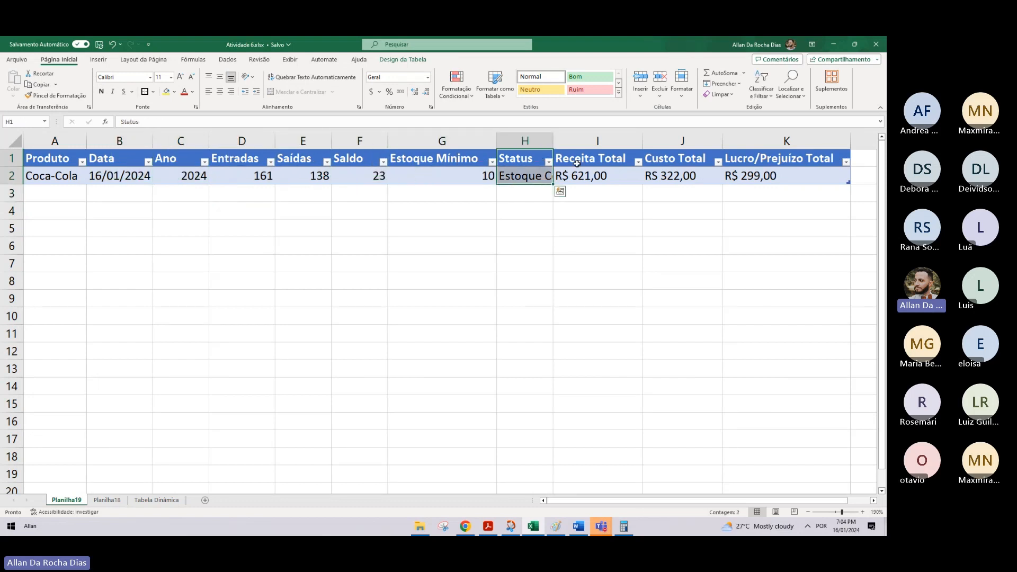
{"action": "left_click_drag", "start_coordinate": [588, 159], "coordinate": [593, 175]}
{"action": "left_click_drag", "start_coordinate": [675, 159], "coordinate": [683, 175]}
{"action": "left_click_drag", "start_coordinate": [752, 160], "coordinate": [769, 178]}
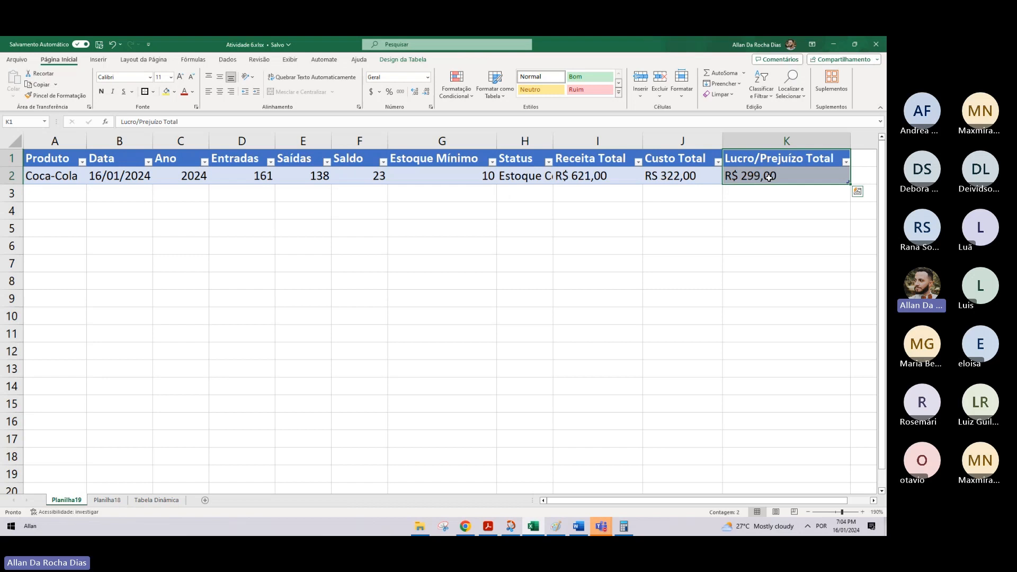
{"action": "left_click", "coordinate": [569, 233]}
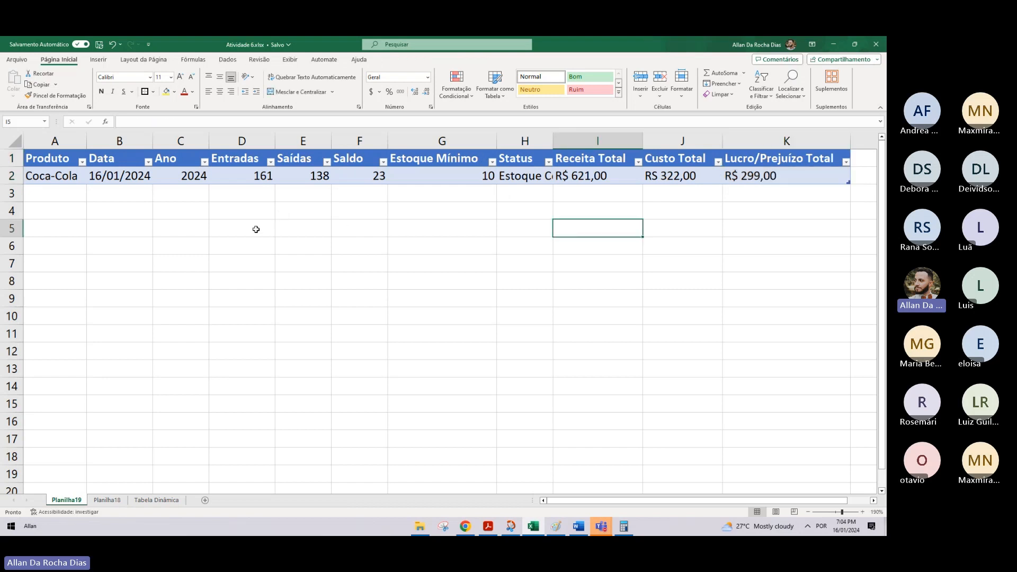
- Check the source table on the Tabela Dinâmica sheet and return to the pivot table on Planilha18
{"action": "left_click", "coordinate": [136, 503]}
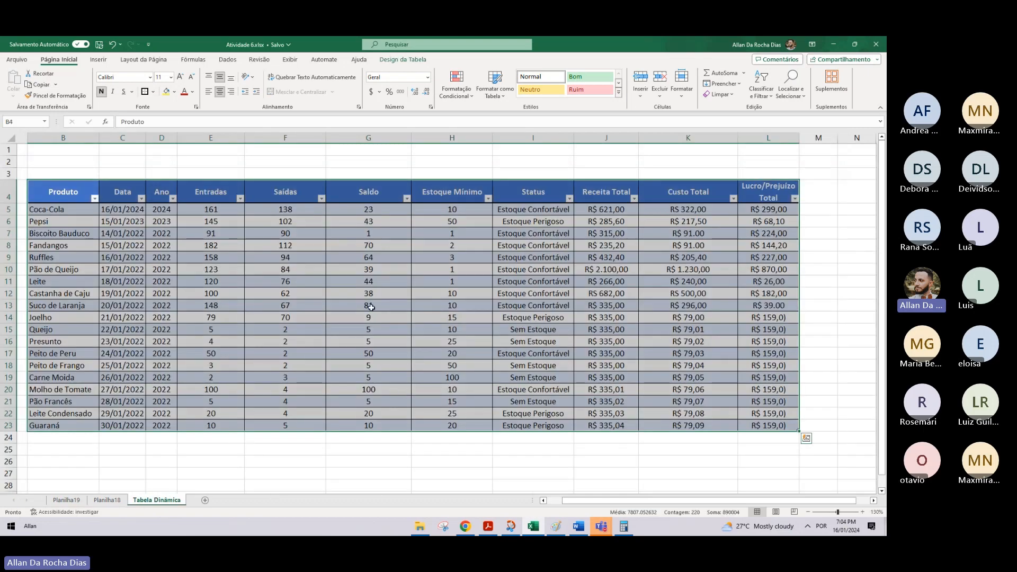
{"action": "left_click", "coordinate": [107, 500]}
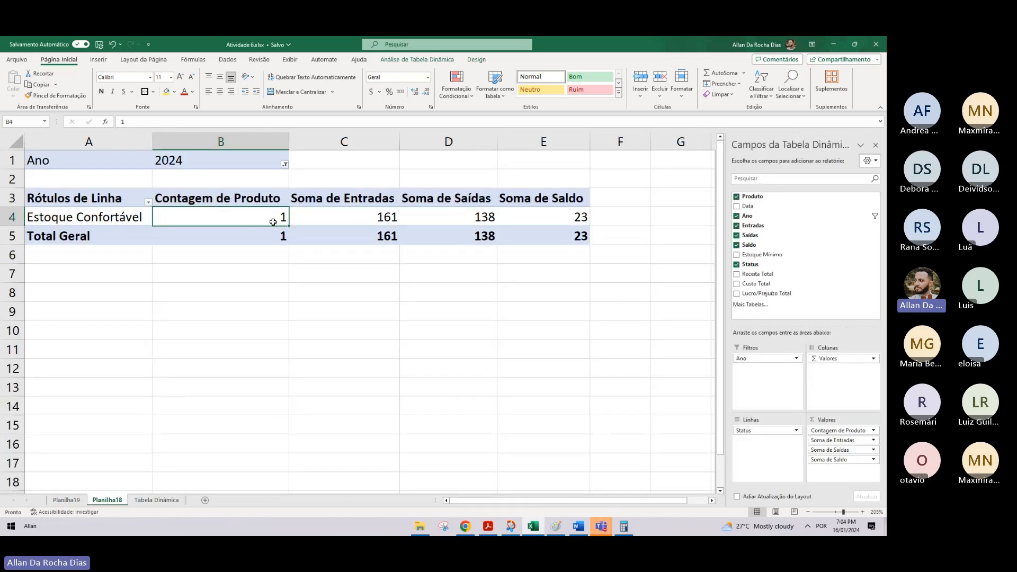
{"action": "left_click", "coordinate": [112, 218]}
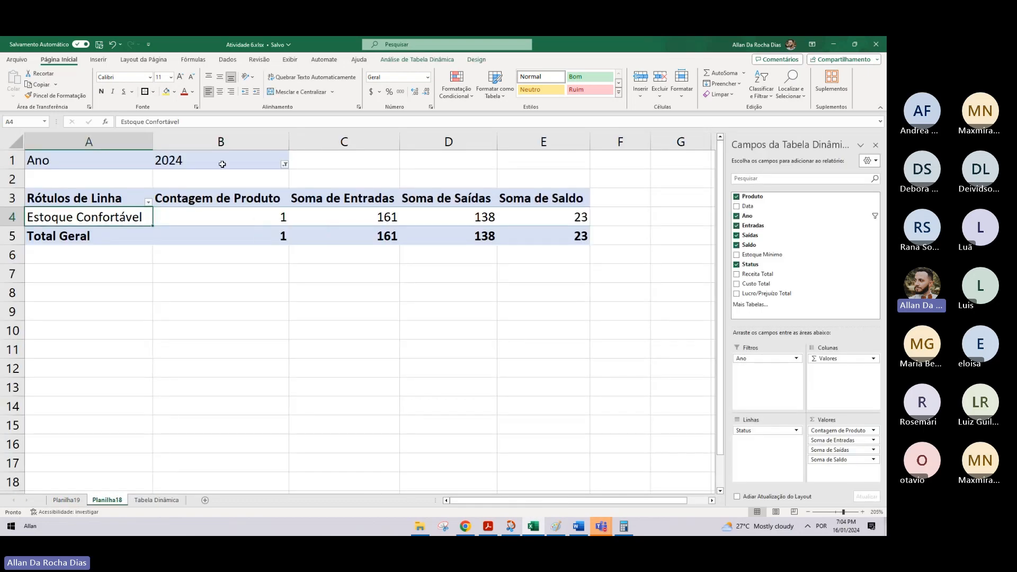
{"action": "left_click", "coordinate": [257, 215]}
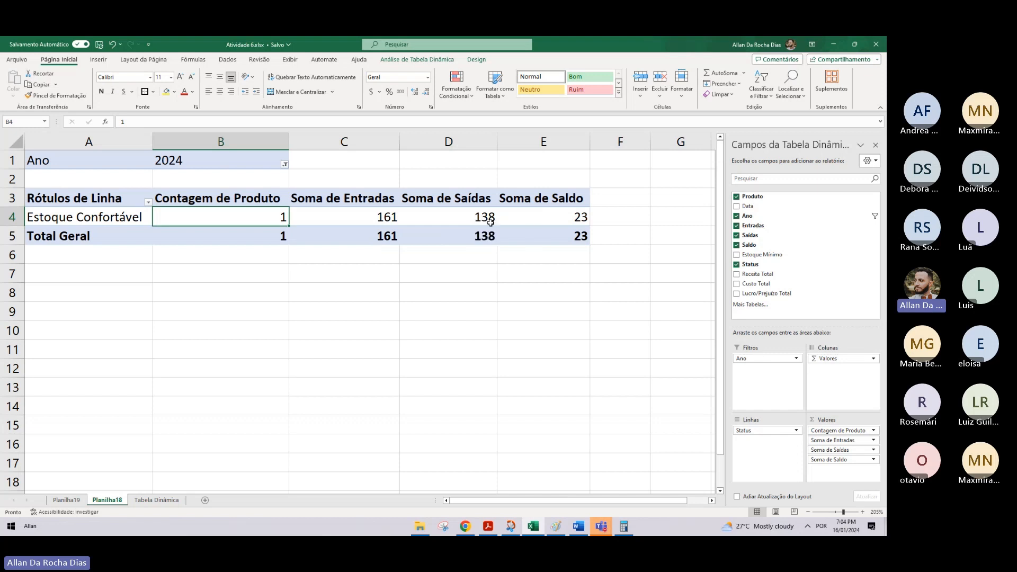
- Drill down again into Estoque Confortável's 2024 product count, fit the Data column, and compare the record with the Tabela Dinâmica source table
{"action": "left_click", "coordinate": [573, 224]}
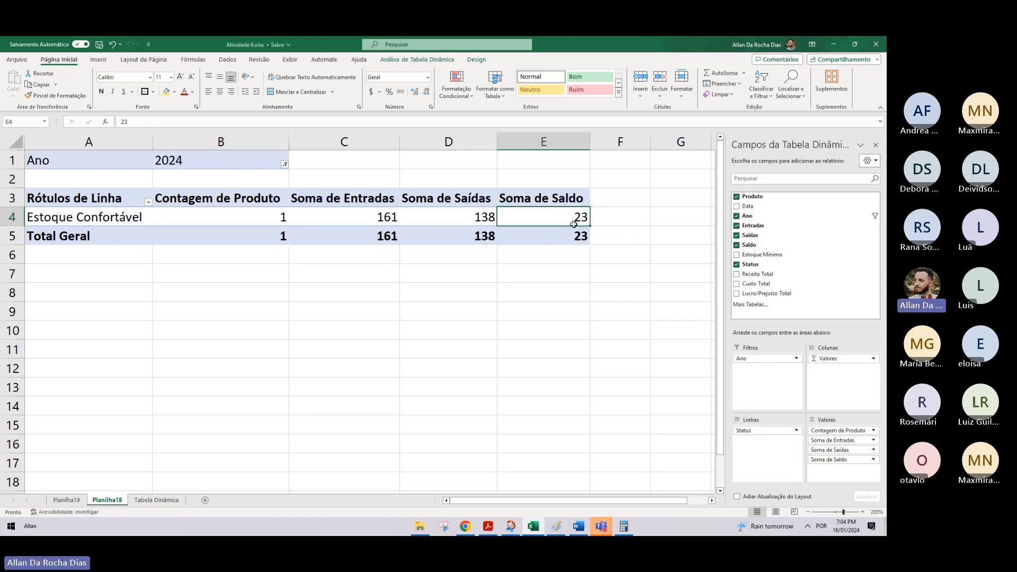
{"action": "left_click", "coordinate": [262, 216]}
{"action": "double_click", "coordinate": [266, 215]}
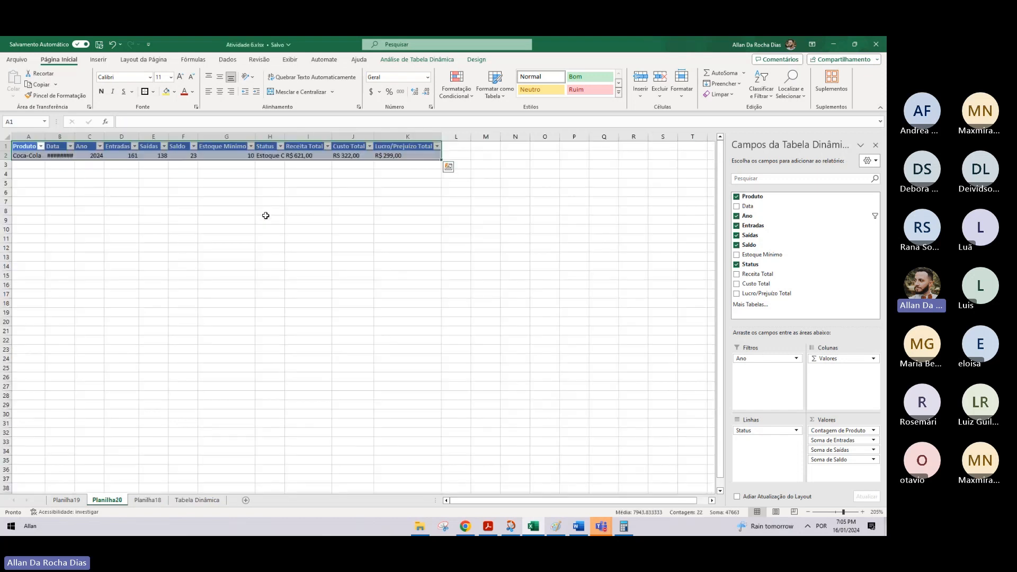
{"action": "double_click", "coordinate": [75, 136]}
{"action": "left_click", "coordinate": [30, 156]}
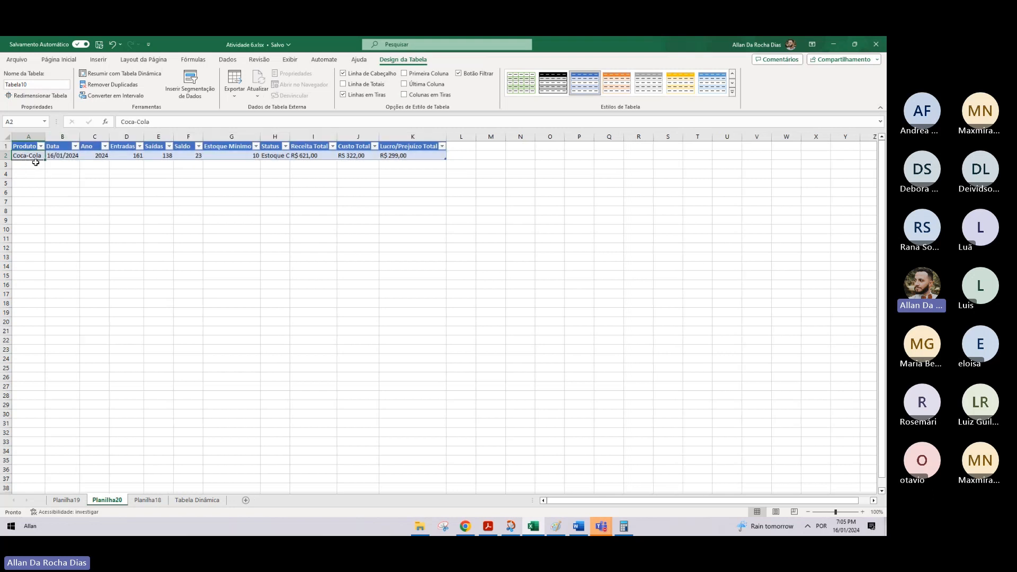
{"action": "left_click", "coordinate": [195, 500]}
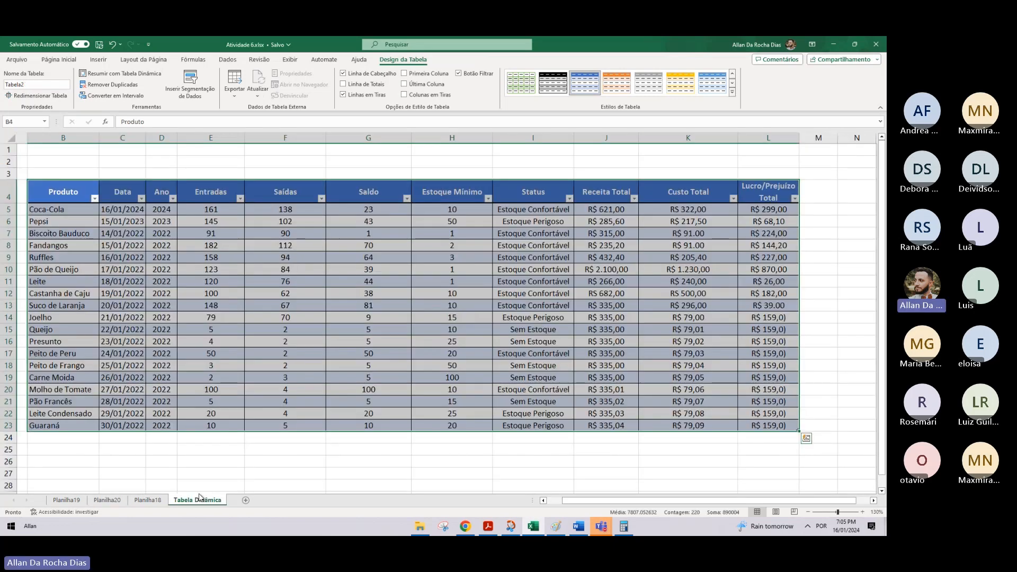
{"action": "left_click", "coordinate": [157, 500]}
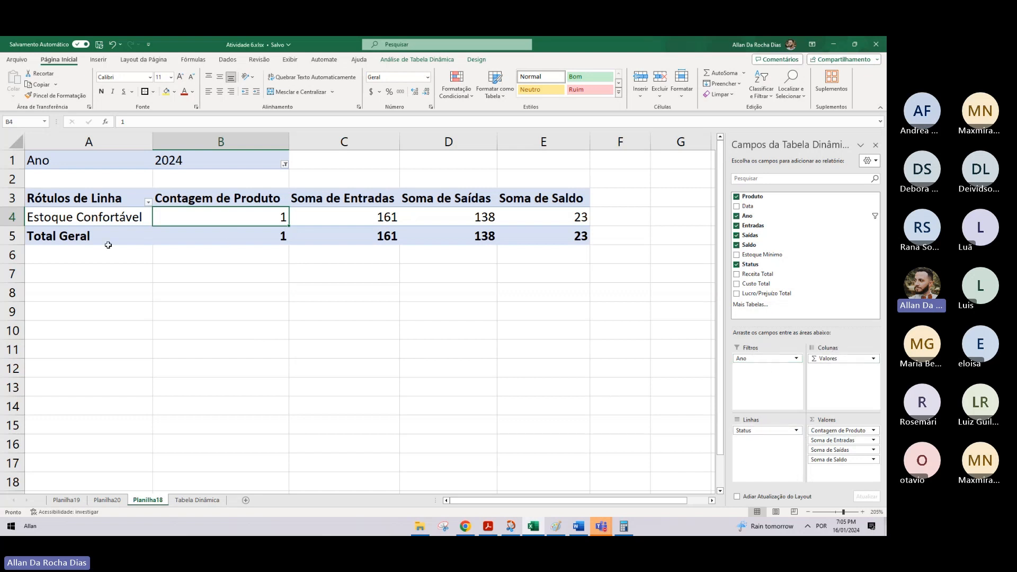
- Move Status from rows to columns in the Planilha18 pivot table and check the status labels under each value heading
{"action": "left_click_drag", "start_coordinate": [757, 430], "coordinate": [827, 369]}
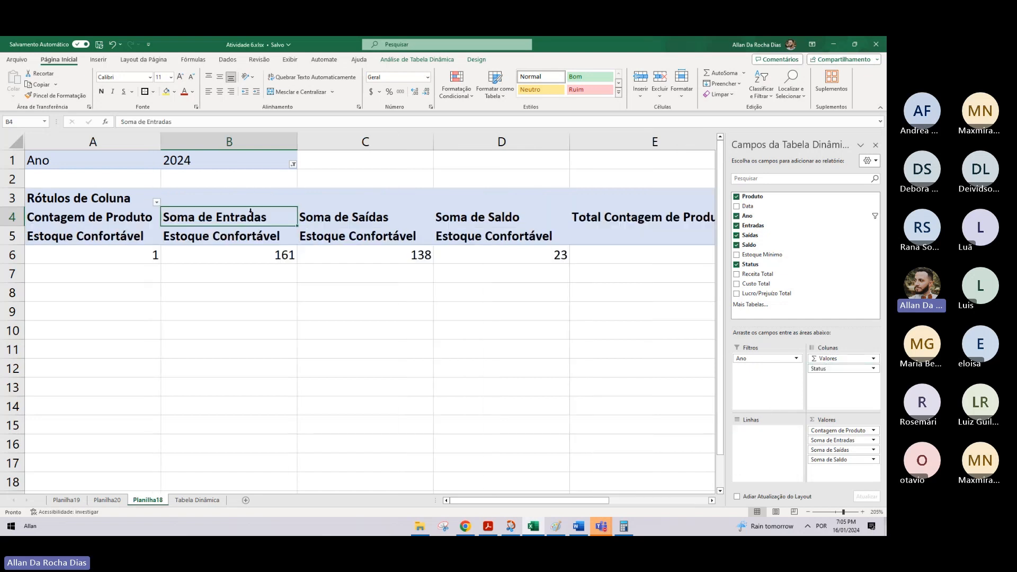
{"action": "left_click", "coordinate": [219, 242]}
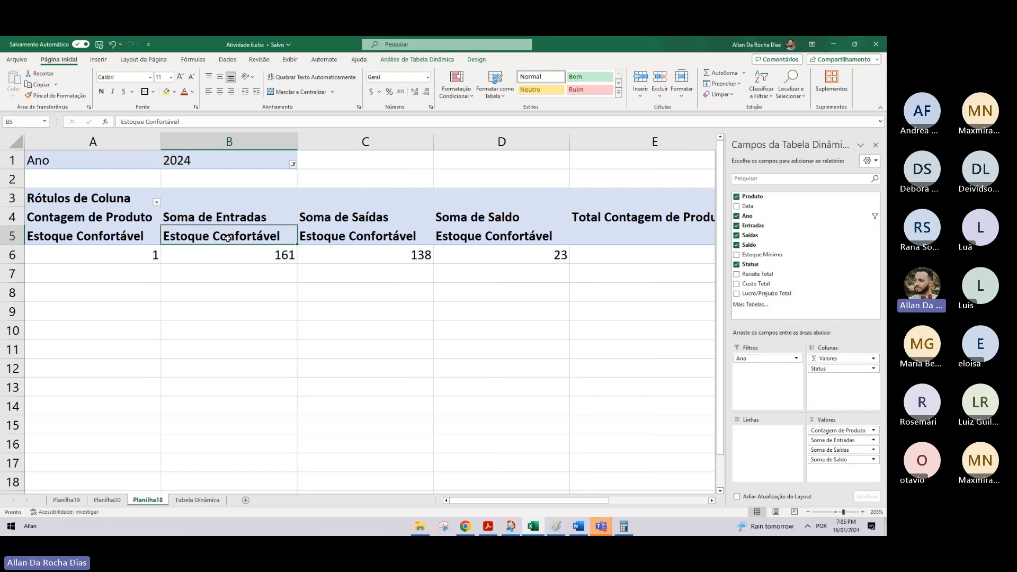
{"action": "left_click", "coordinate": [332, 236]}
{"action": "left_click", "coordinate": [466, 236]}
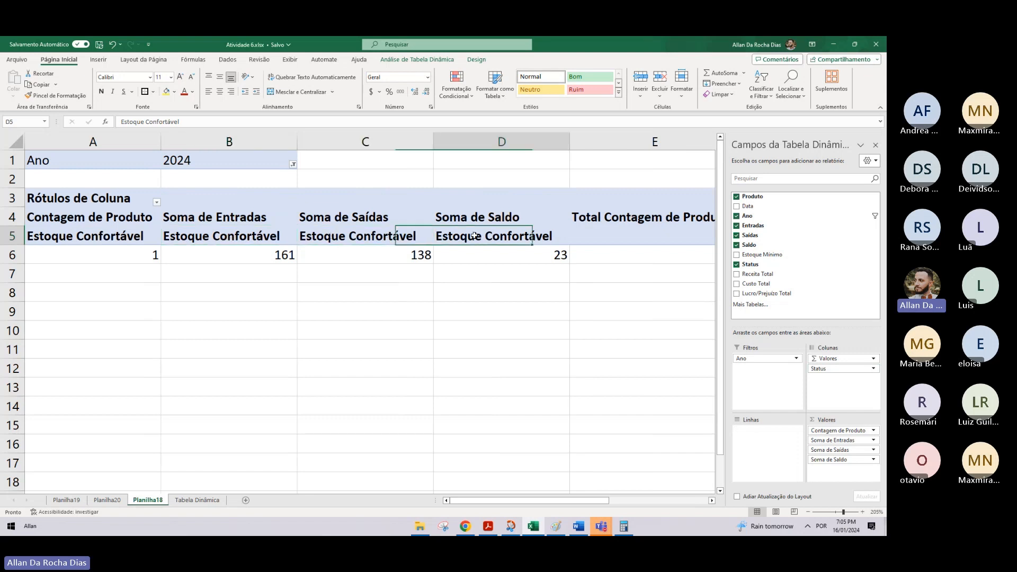
- Set the pivot table's Ano filter to (Tudo) to include every year
{"action": "left_click", "coordinate": [293, 164]}
{"action": "left_click", "coordinate": [209, 196]}
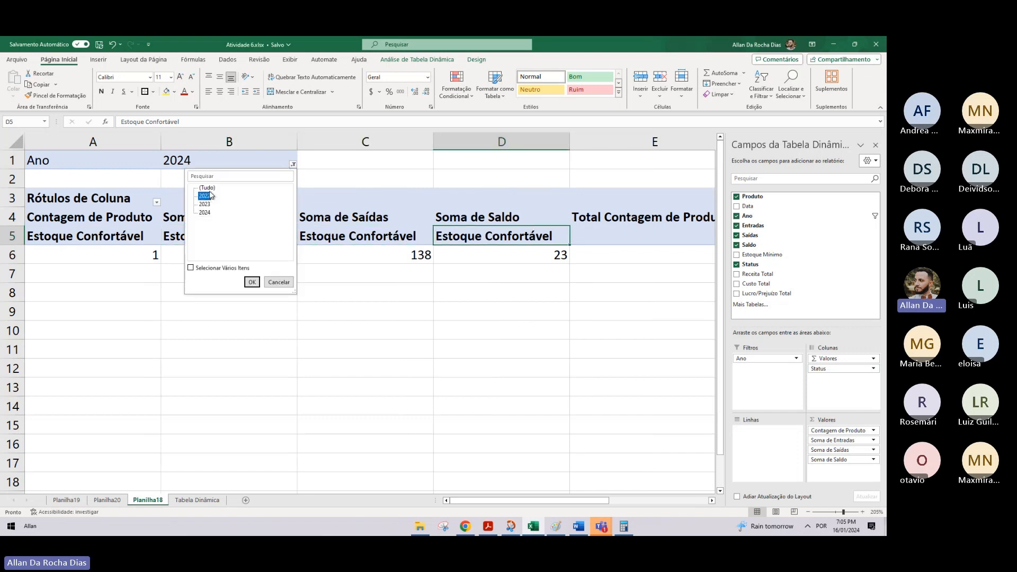
{"action": "left_click", "coordinate": [207, 188]}
{"action": "left_click", "coordinate": [251, 282]}
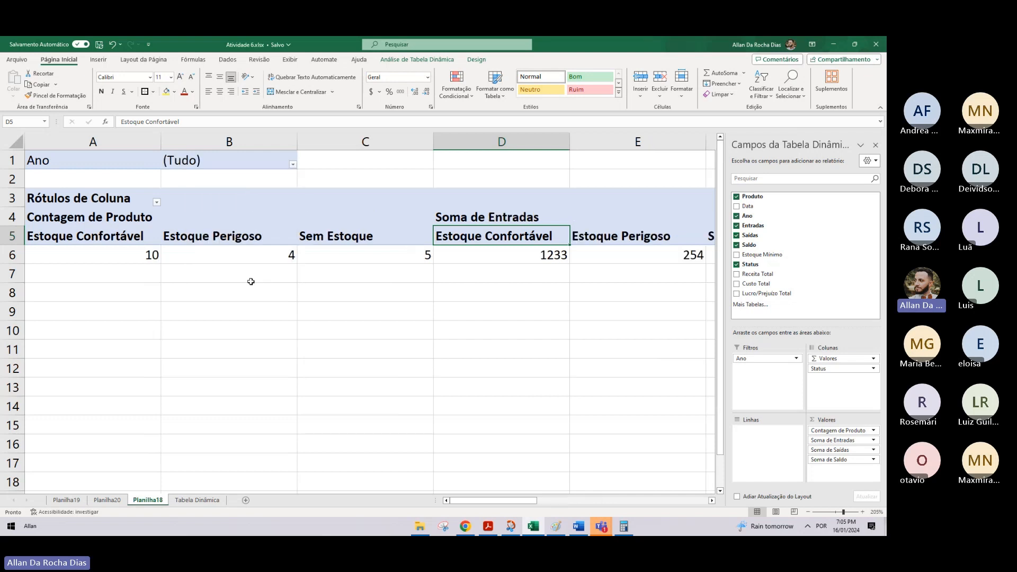
- Examine the status column labels and their product count and Entradas values with all years included
{"action": "left_click", "coordinate": [231, 241]}
{"action": "left_click", "coordinate": [348, 236]}
{"action": "left_click", "coordinate": [472, 237]}
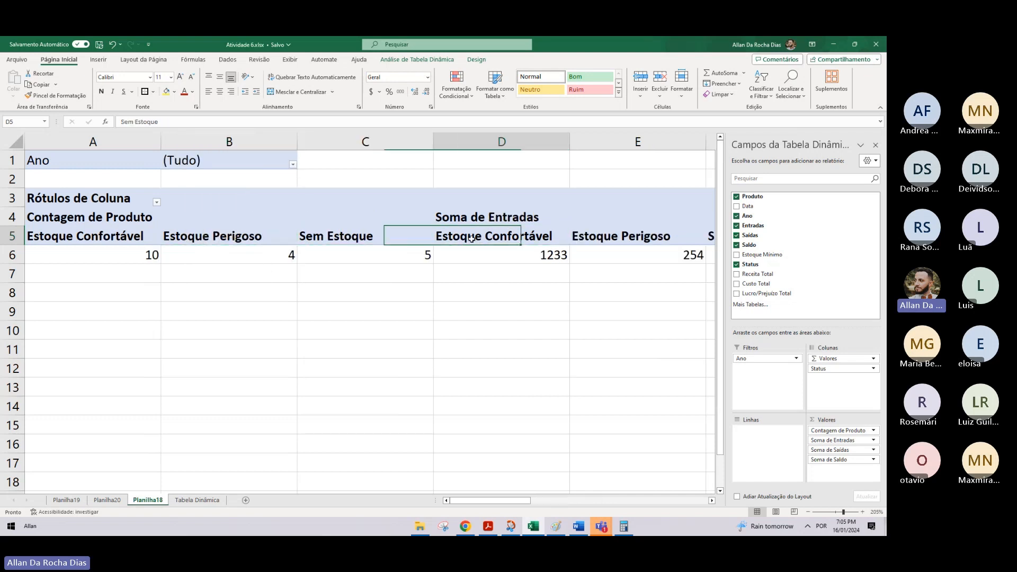
{"action": "left_click", "coordinate": [256, 257]}
{"action": "left_click", "coordinate": [374, 256]}
{"action": "left_click", "coordinate": [473, 257]}
{"action": "left_click", "coordinate": [466, 228]}
{"action": "left_click", "coordinate": [385, 227]}
{"action": "left_click", "coordinate": [262, 236]}
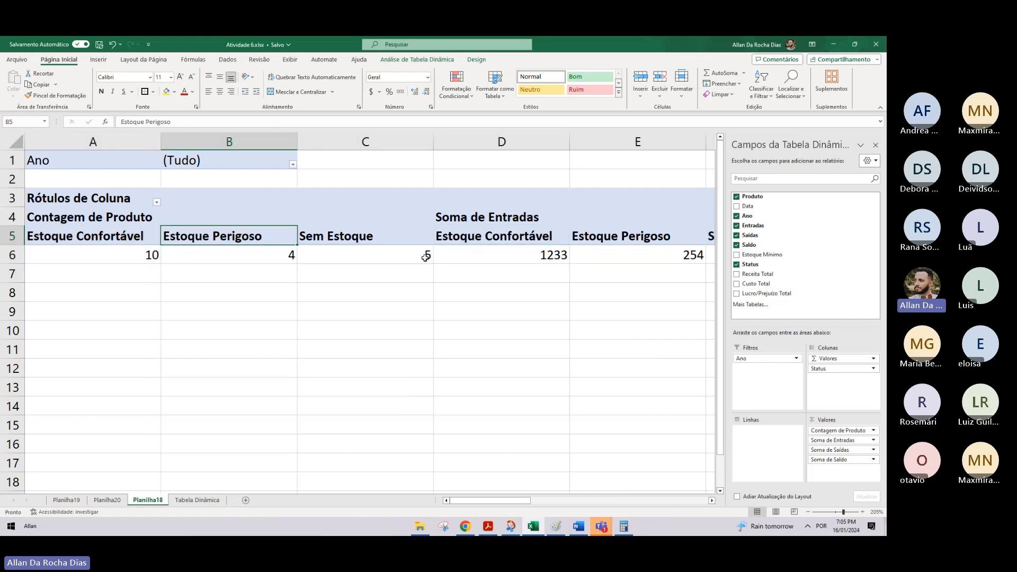
- Empty the pivot table by removing Status, the Produto, Entradas, Saídas and Saldo values, and the Ano filter
{"action": "left_click", "coordinate": [828, 372]}
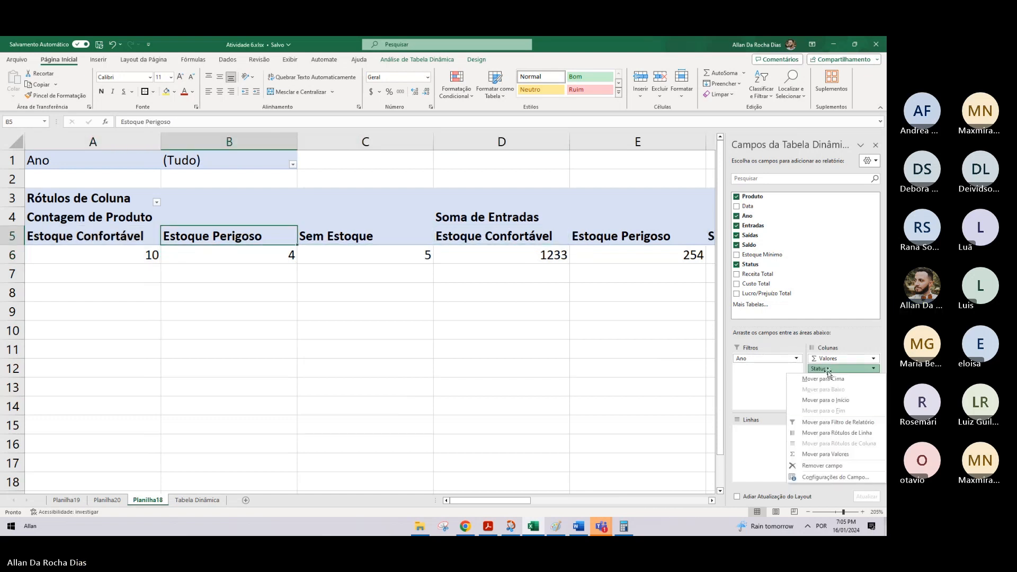
{"action": "left_click", "coordinate": [826, 464]}
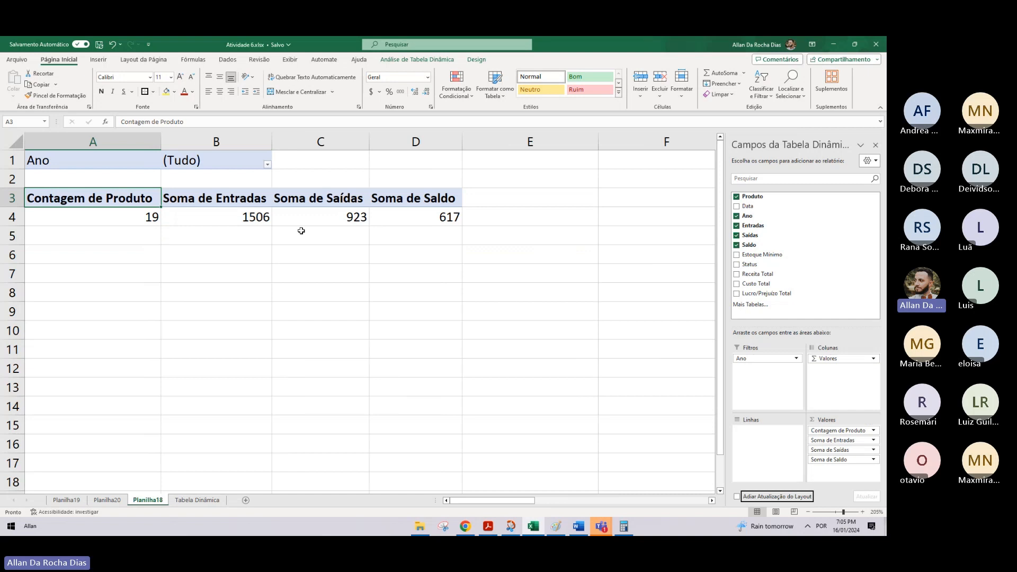
{"action": "left_click", "coordinate": [830, 429]}
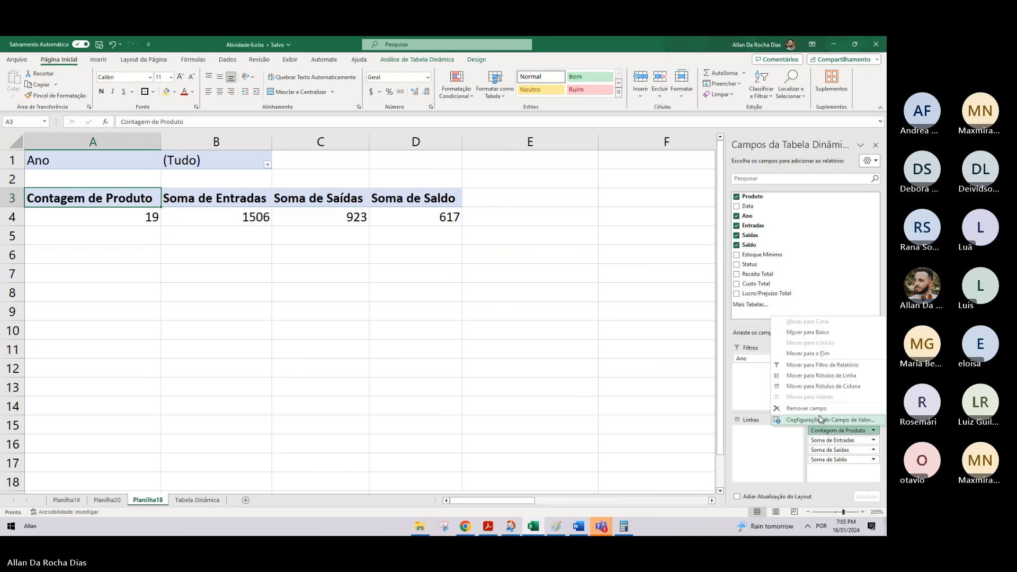
{"action": "left_click", "coordinate": [805, 408]}
{"action": "left_click", "coordinate": [828, 430]}
{"action": "left_click", "coordinate": [826, 410]}
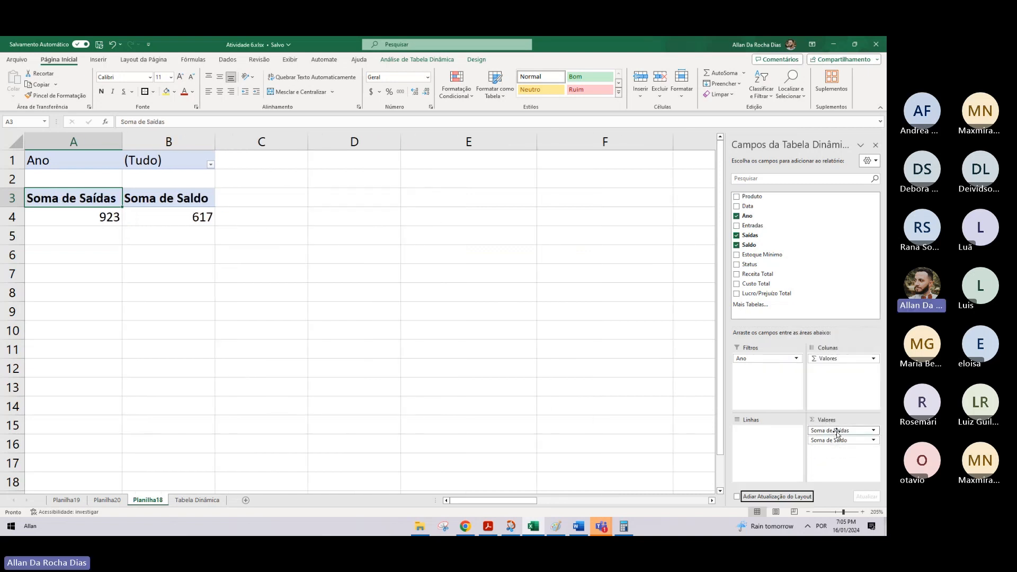
{"action": "left_click", "coordinate": [835, 430]}
{"action": "left_click", "coordinate": [827, 412]}
{"action": "left_click", "coordinate": [835, 430]}
{"action": "left_click", "coordinate": [828, 410]}
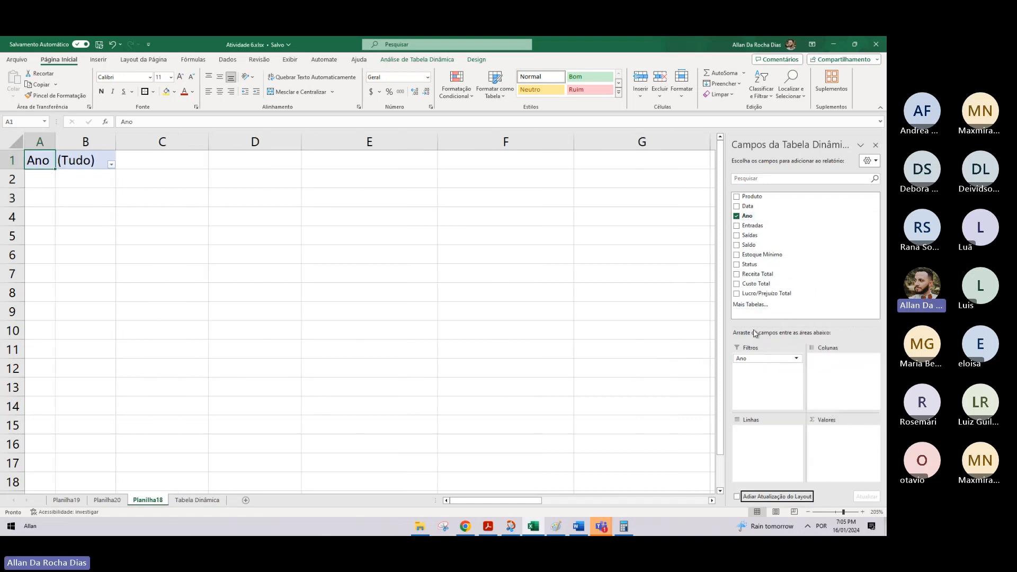
{"action": "left_click", "coordinate": [755, 359]}
{"action": "left_click", "coordinate": [776, 456]}
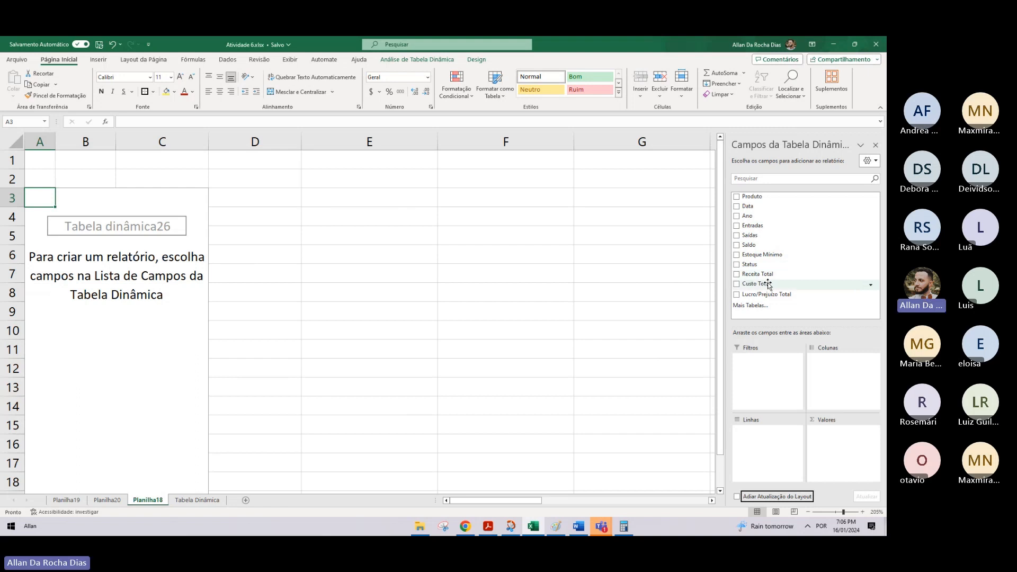
- Add Produto to the pivot table as the column field
{"action": "left_click", "coordinate": [767, 198]}
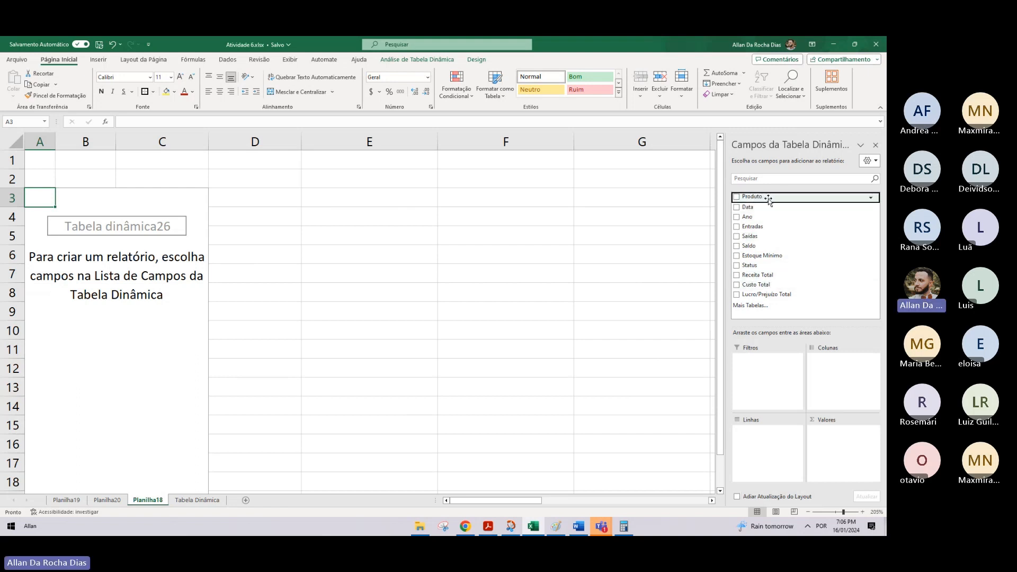
{"action": "left_click_drag", "start_coordinate": [769, 198], "coordinate": [827, 361]}
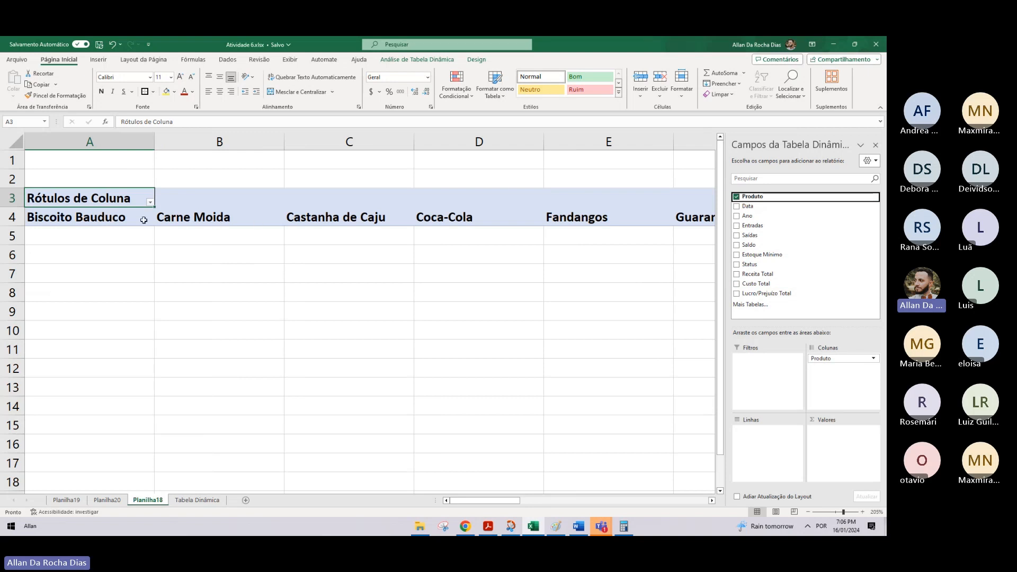
{"action": "scroll", "coordinate": [144, 220], "scroll_direction": "down", "scroll_amount": 4}
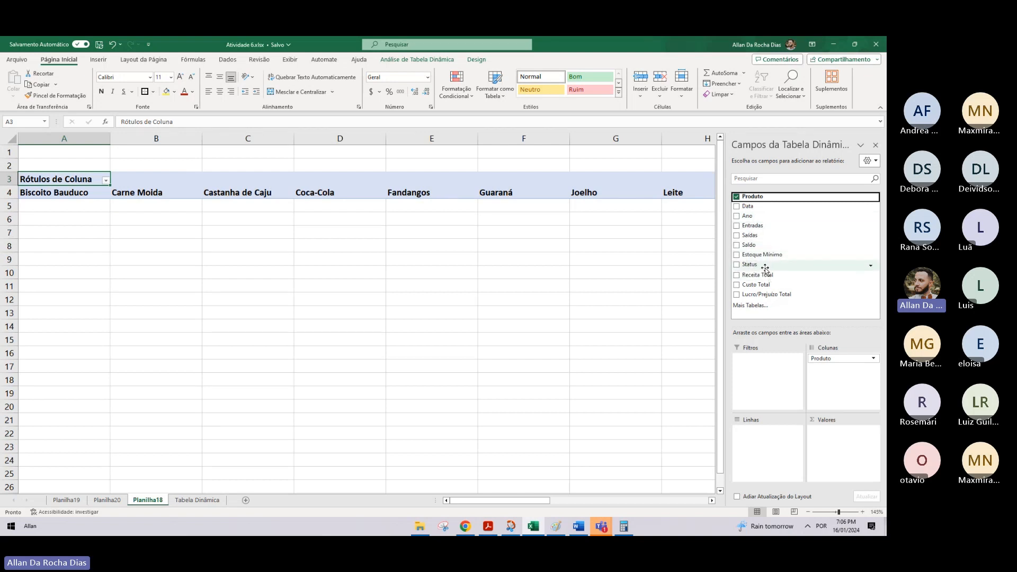
- Add Status as the row field and review the Estoque Confortável, Estoque Perigoso and Sem Estoque labels
{"action": "left_click_drag", "start_coordinate": [770, 265], "coordinate": [753, 431]}
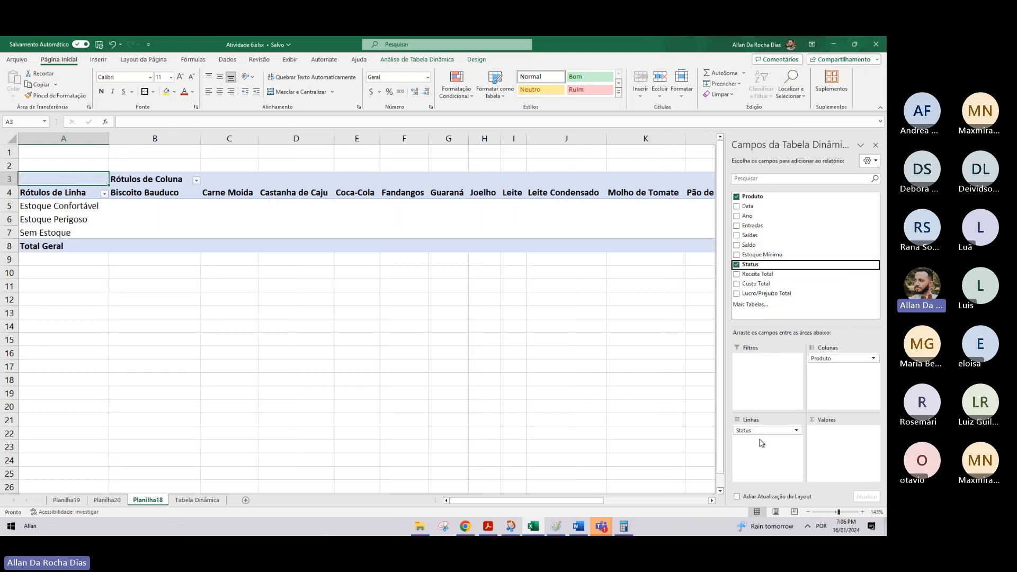
{"action": "left_click", "coordinate": [81, 208]}
{"action": "left_click", "coordinate": [82, 220]}
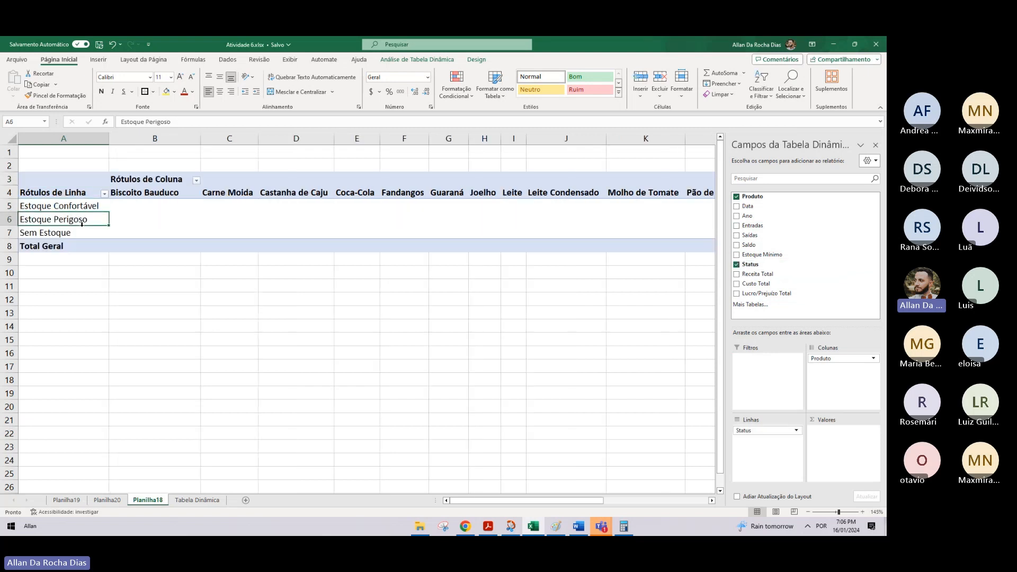
{"action": "left_click_drag", "start_coordinate": [82, 231], "coordinate": [82, 207]}
{"action": "left_click", "coordinate": [82, 219]}
{"action": "left_click", "coordinate": [82, 206]}
{"action": "left_click", "coordinate": [86, 221]}
{"action": "left_click", "coordinate": [85, 232]}
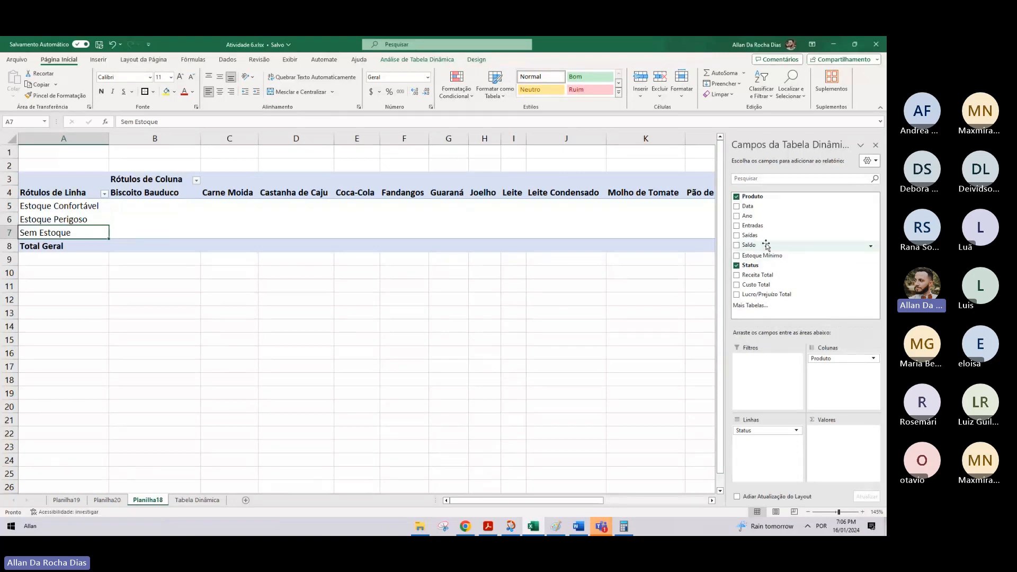
- Add Saldo as the summed value and examine the balances by status for the products from Biscoito Bauduco to Guaraná
{"action": "left_click_drag", "start_coordinate": [765, 245], "coordinate": [835, 439]}
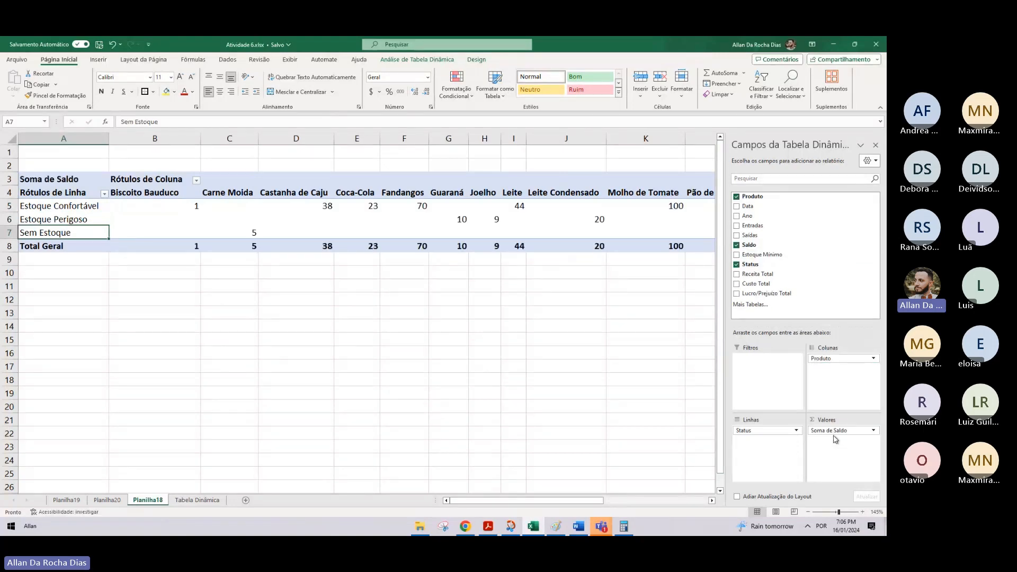
{"action": "mouse_move", "coordinate": [192, 206]}
{"action": "left_click", "coordinate": [188, 205]}
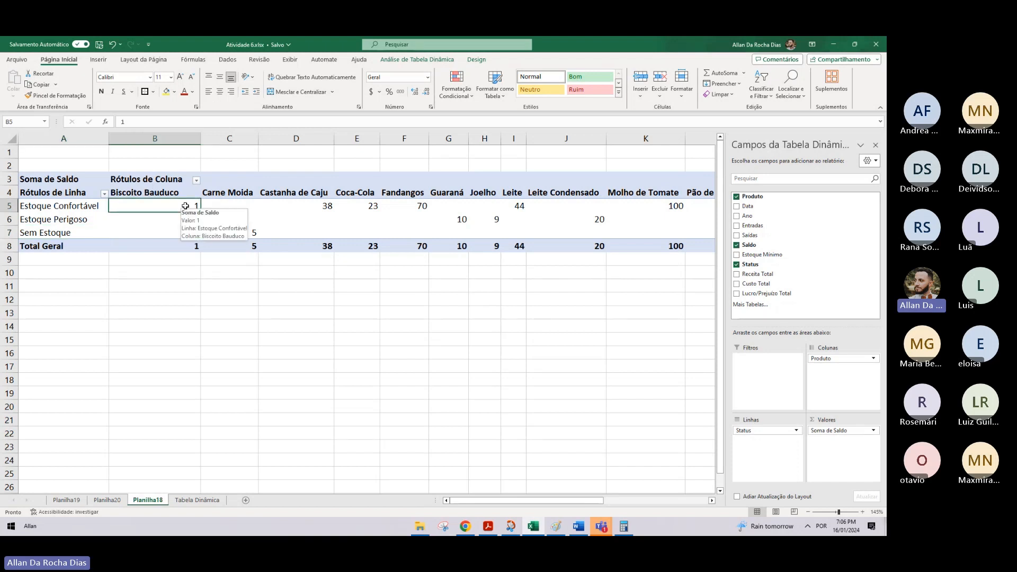
{"action": "left_click", "coordinate": [249, 232]}
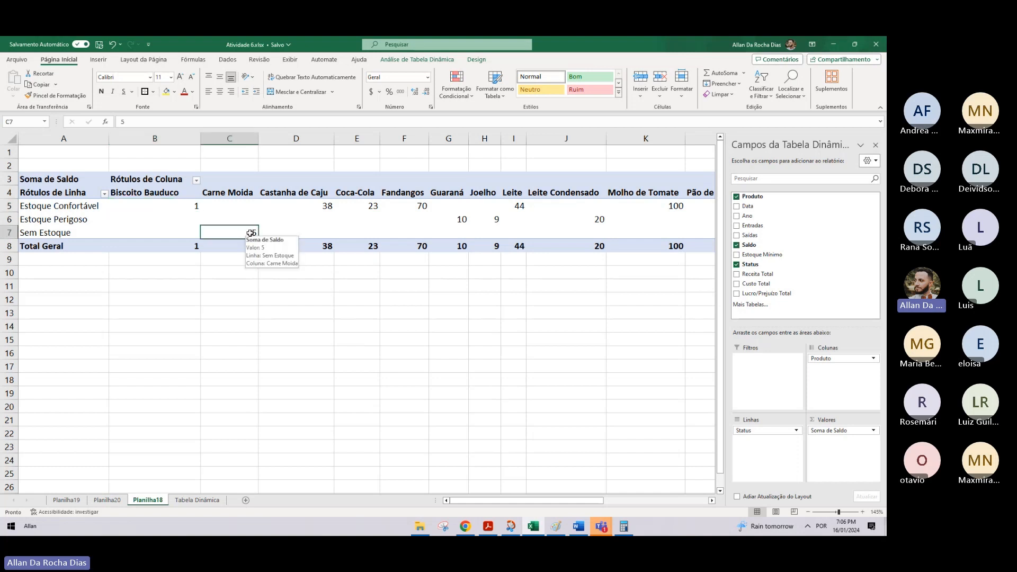
{"action": "left_click", "coordinate": [320, 206]}
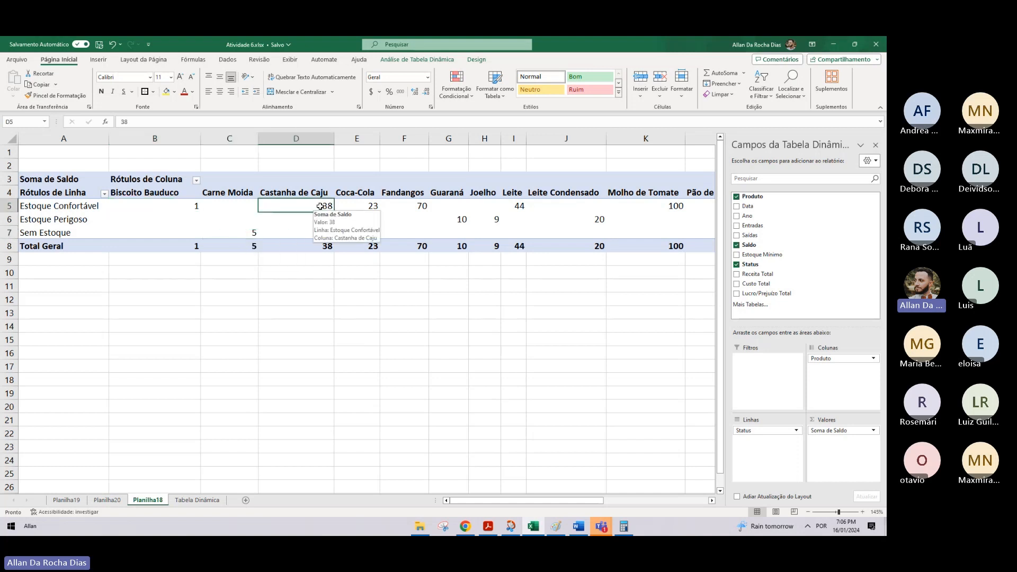
{"action": "left_click", "coordinate": [375, 210]}
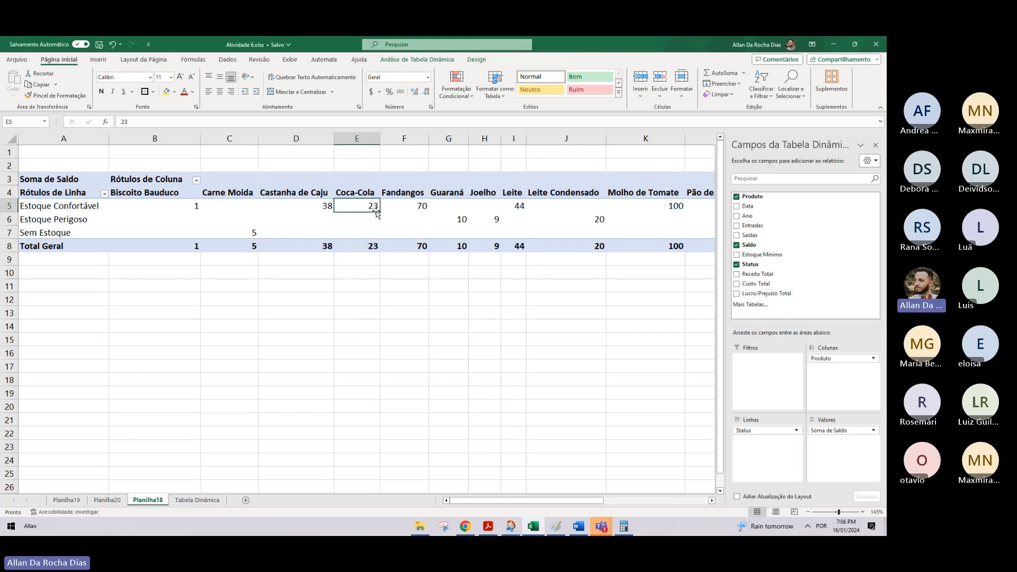
{"action": "left_click", "coordinate": [408, 208]}
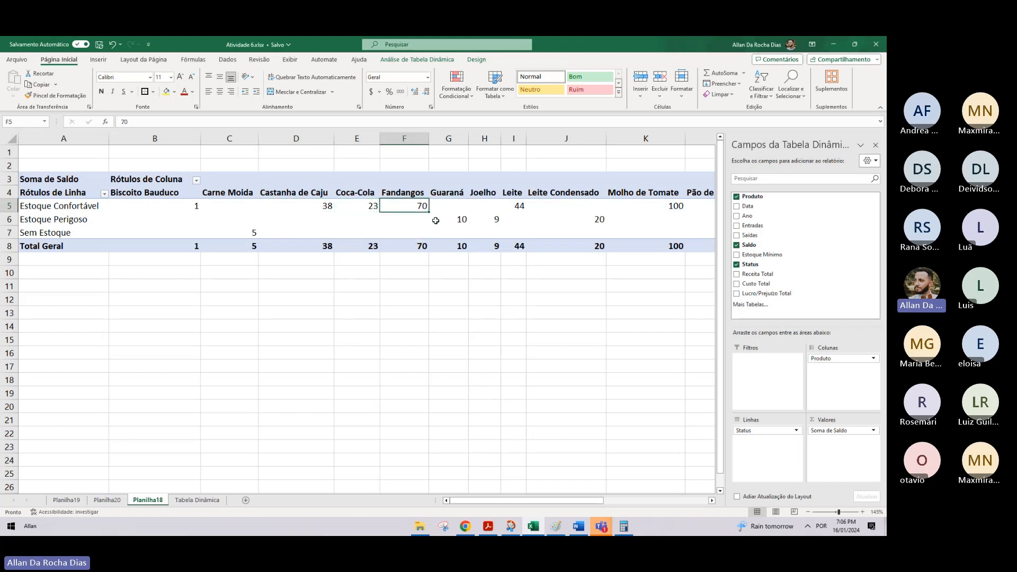
{"action": "left_click", "coordinate": [444, 217]}
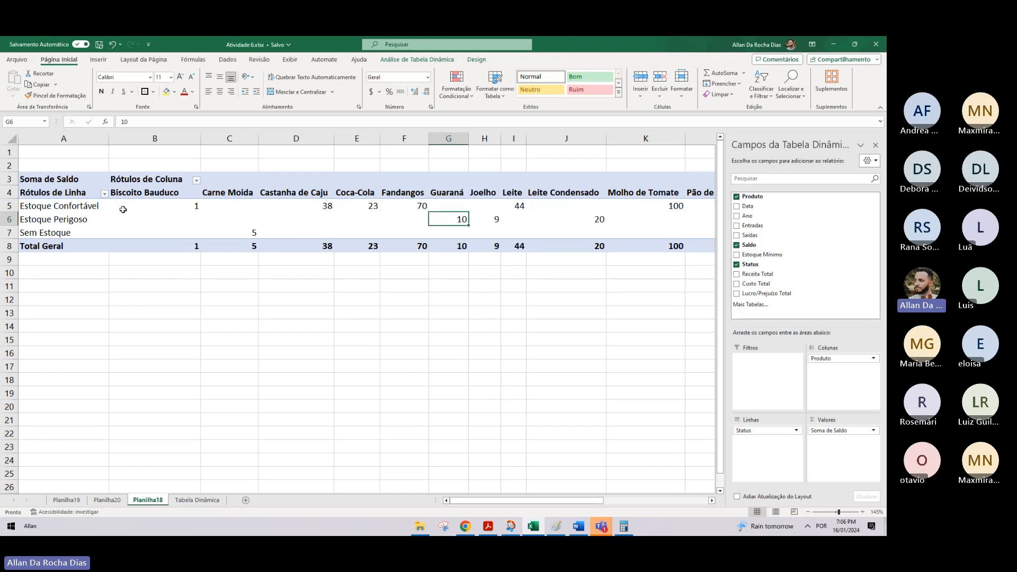
- Duplicate the entire pivot table below the original, starting at cell A10
{"action": "scroll", "coordinate": [122, 210], "scroll_direction": "down", "scroll_amount": 4}
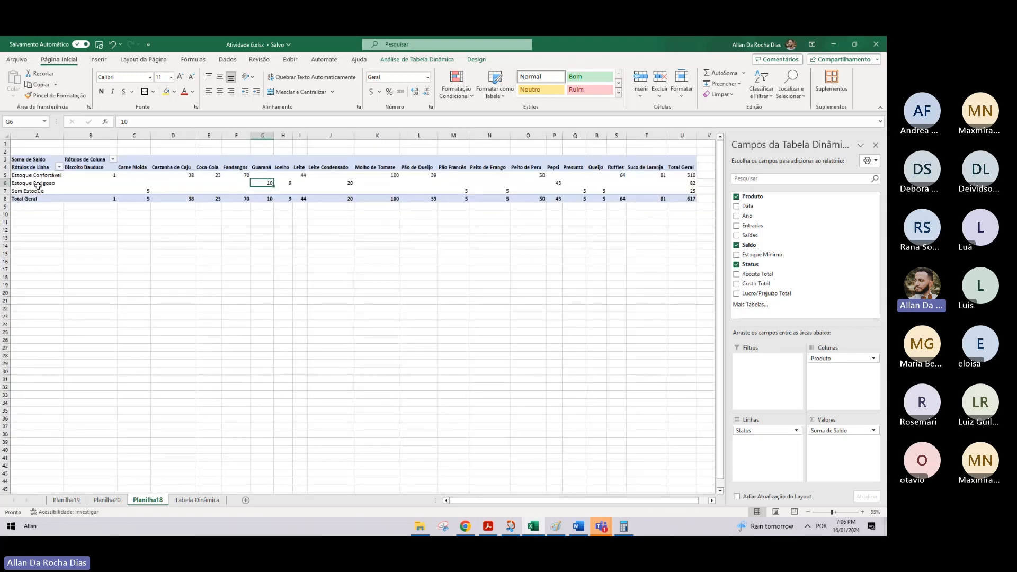
{"action": "left_click", "coordinate": [20, 159]}
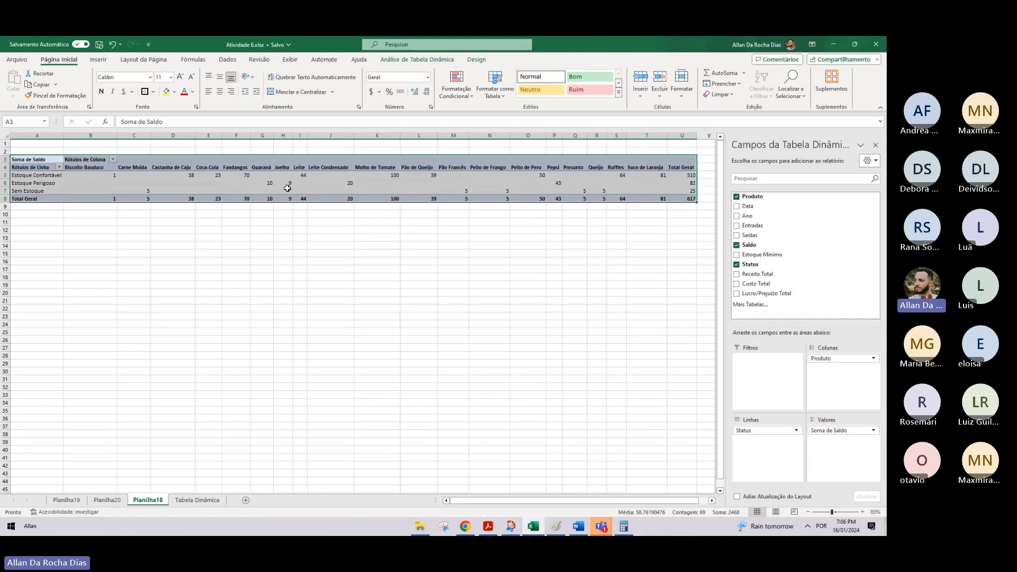
{"action": "key", "text": "ctrl+c"}
{"action": "left_click", "coordinate": [29, 213]}
{"action": "key", "text": "ctrl+v"}
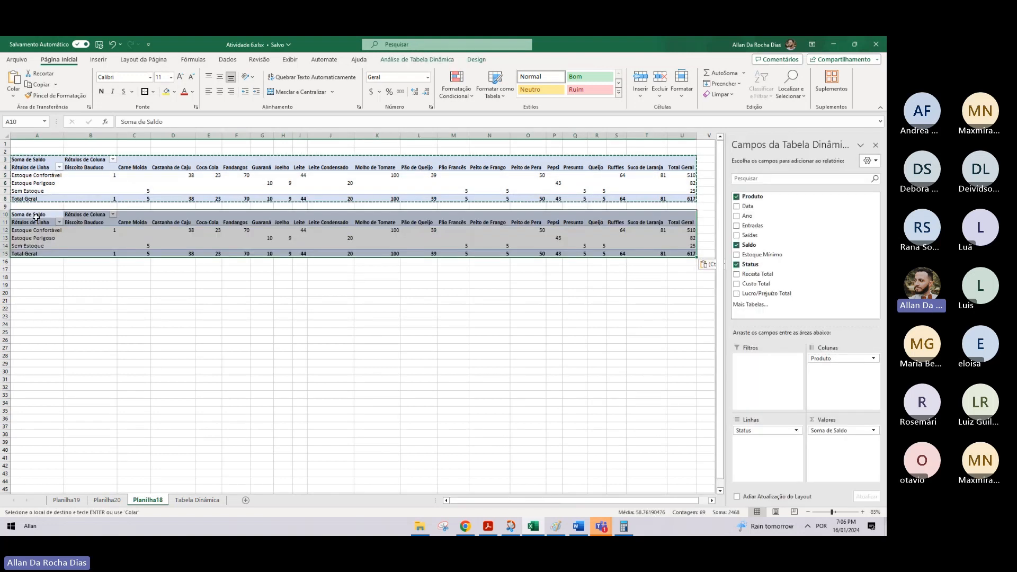
{"action": "left_click", "coordinate": [39, 215]}
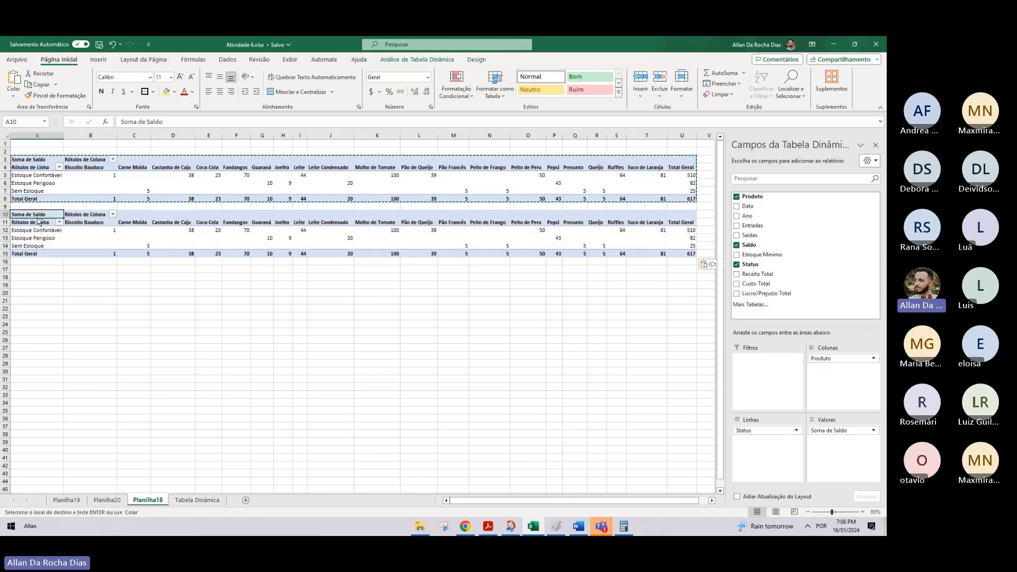
- Remove Produto from the column fields of the duplicated pivot table starting at A10
{"action": "scroll", "coordinate": [39, 221], "scroll_direction": "up", "scroll_amount": 5}
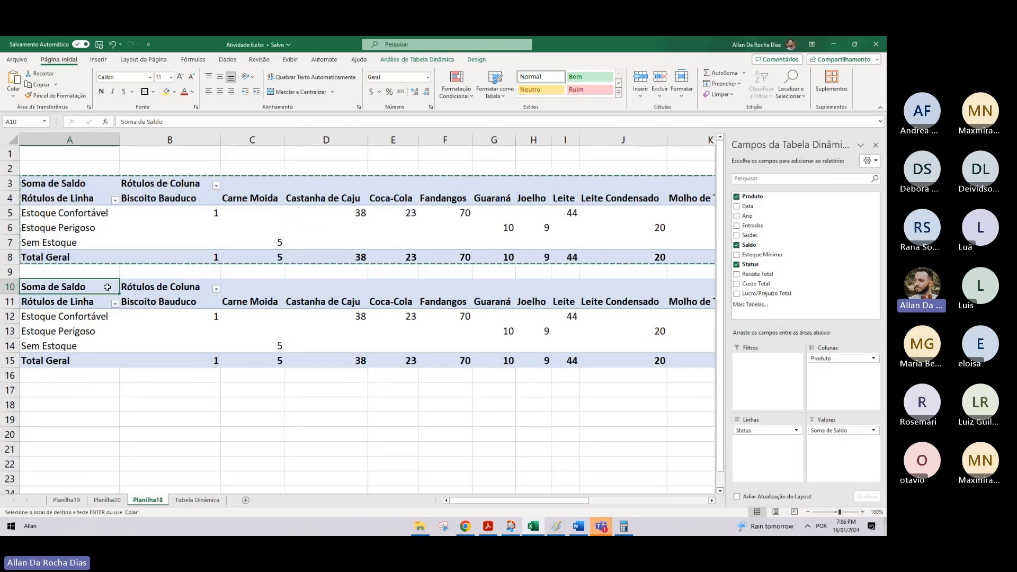
{"action": "left_click", "coordinate": [833, 359]}
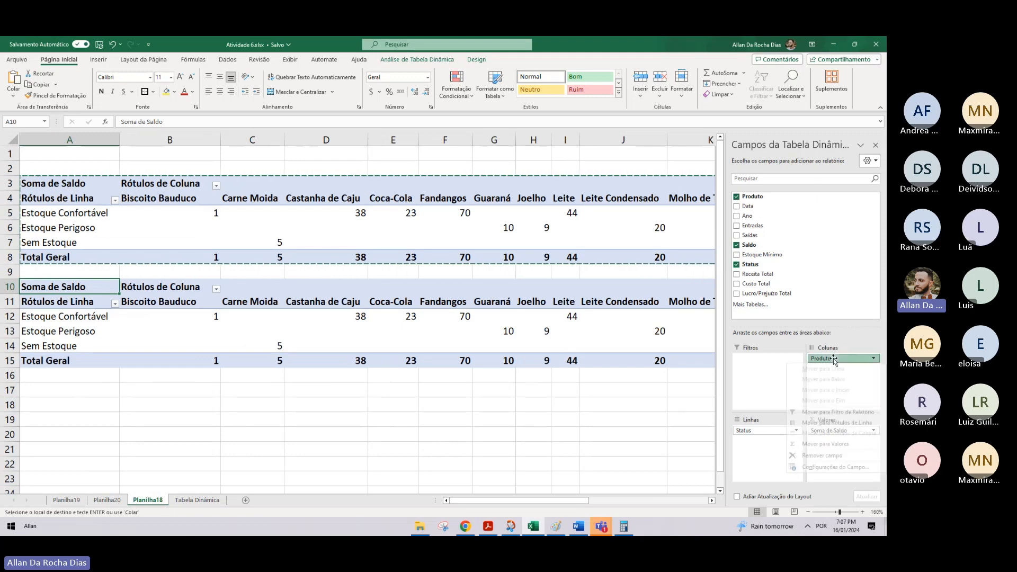
{"action": "left_click", "coordinate": [833, 361]}
{"action": "left_click", "coordinate": [834, 360]}
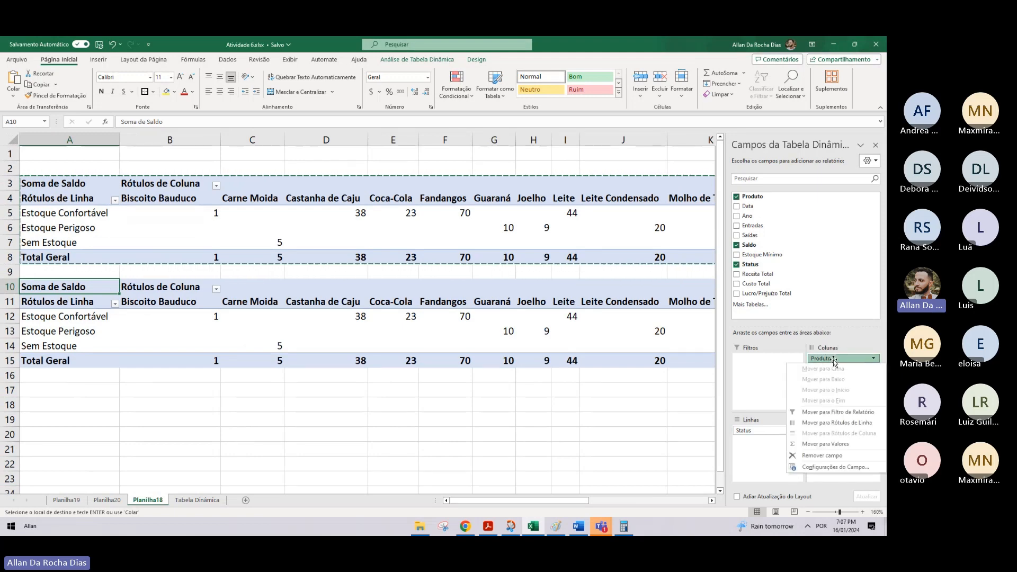
{"action": "left_click", "coordinate": [821, 455]}
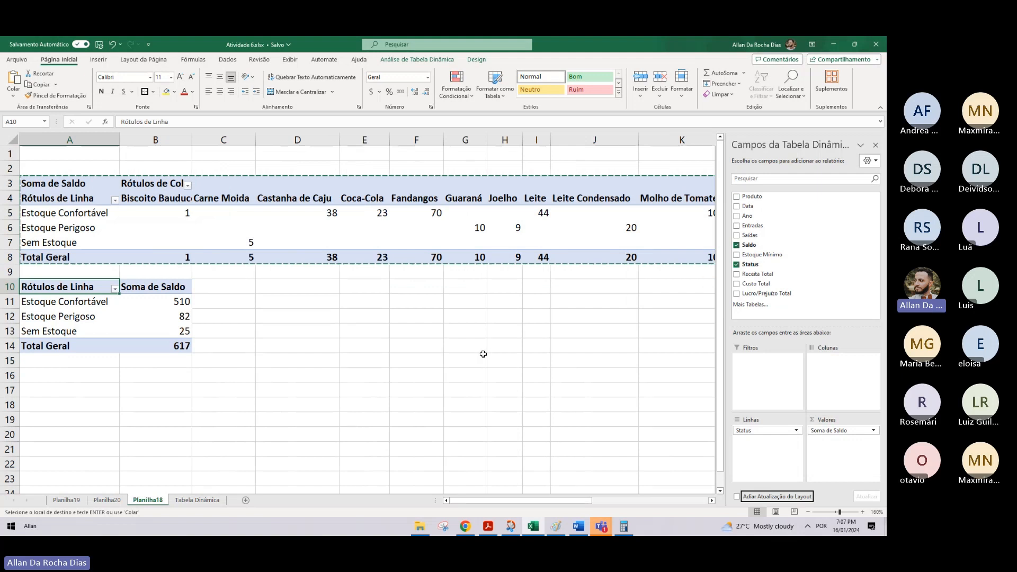
- Examine the summed Saldo for Estoque Confortável, Estoque Perigoso and Sem Estoque in the second pivot table
{"action": "left_click", "coordinate": [165, 287]}
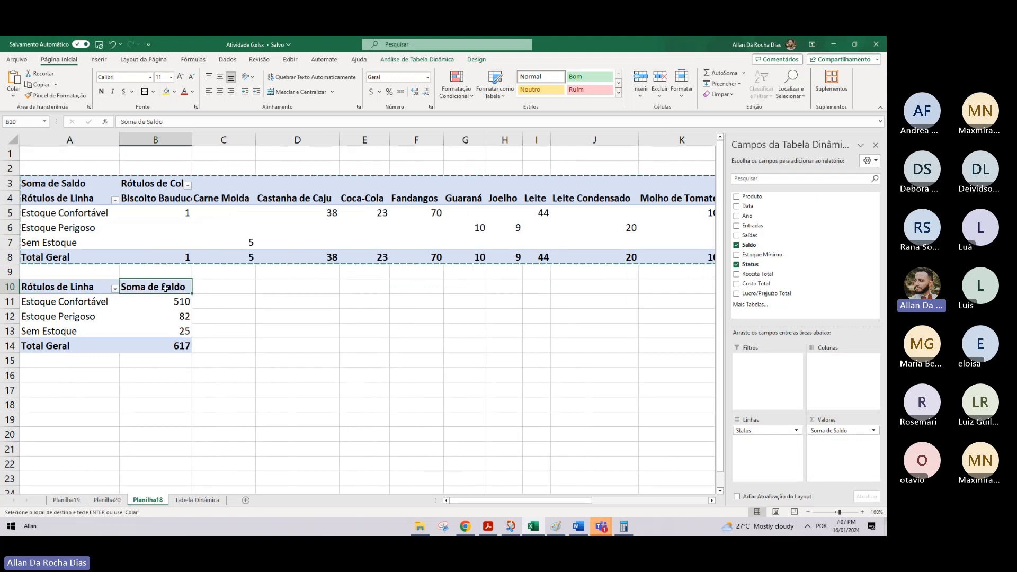
{"action": "left_click", "coordinate": [182, 303]}
{"action": "left_click", "coordinate": [186, 316]}
{"action": "left_click", "coordinate": [187, 331]}
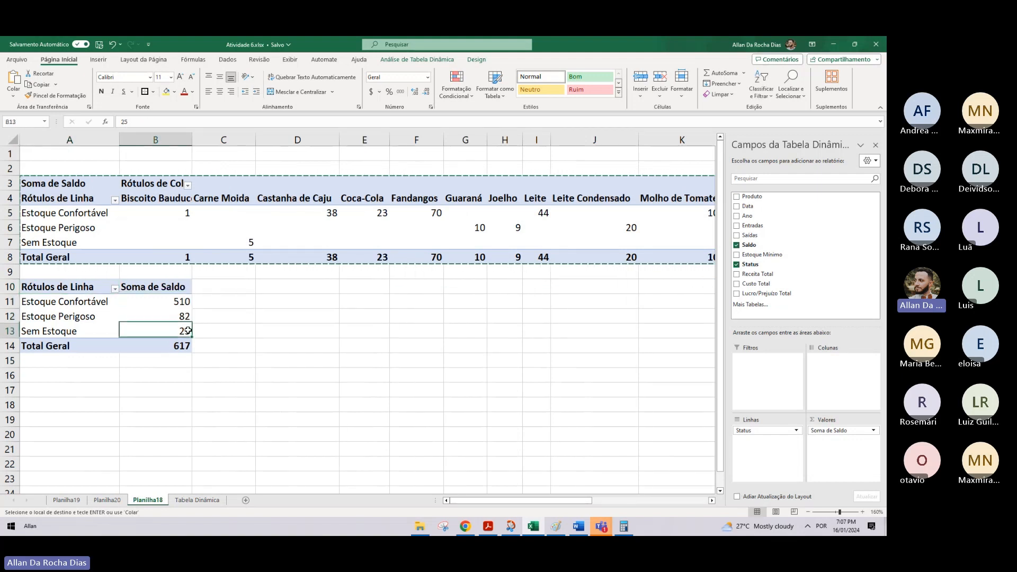
{"action": "left_click", "coordinate": [184, 317]}
{"action": "left_click", "coordinate": [177, 302]}
{"action": "left_click", "coordinate": [172, 290]}
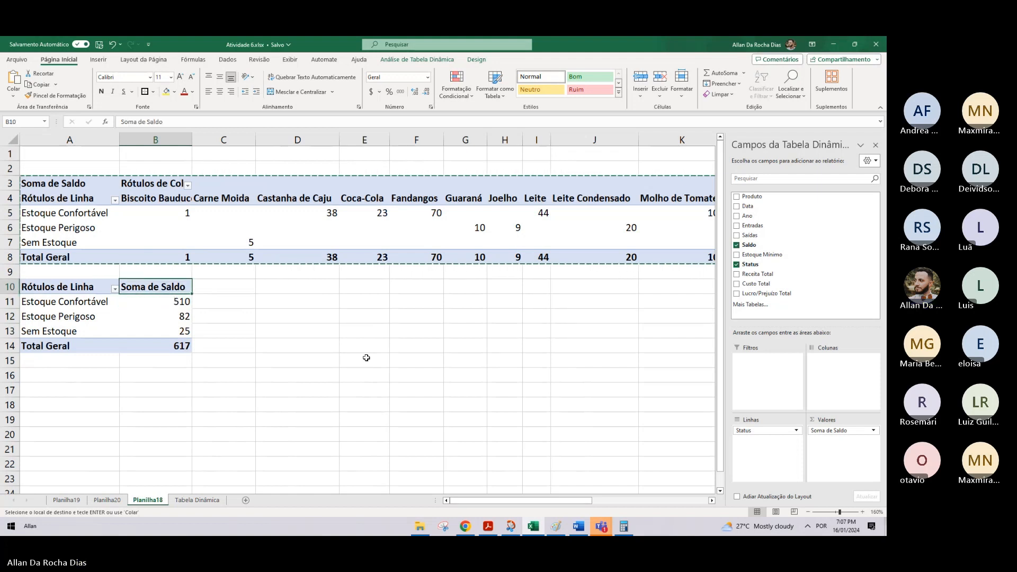
- Summarize Saldo by Contagem in the second pivot table and check the count for each status
{"action": "left_click", "coordinate": [827, 430]}
{"action": "left_click", "coordinate": [829, 419]}
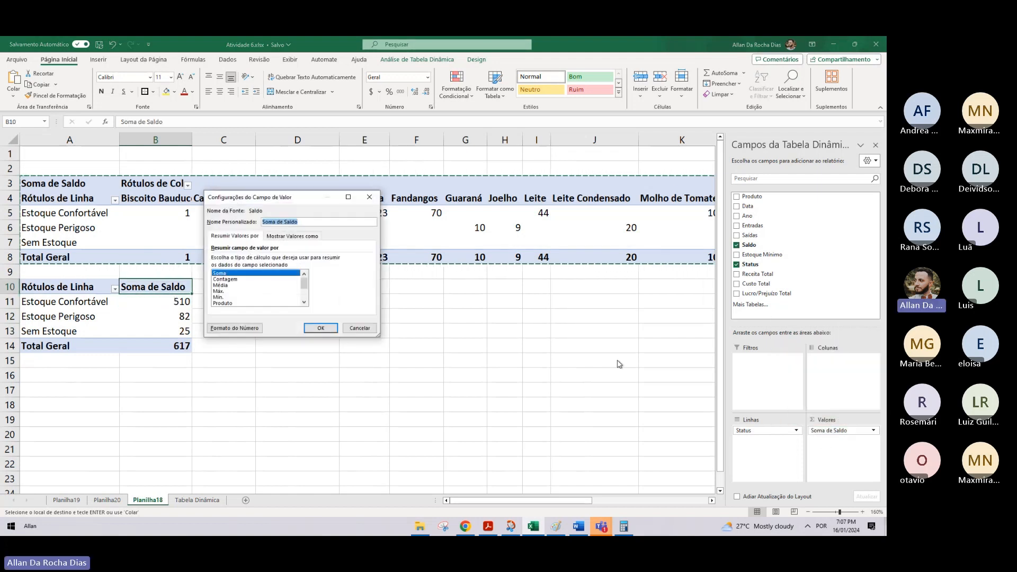
{"action": "left_click", "coordinate": [249, 279]}
{"action": "left_click", "coordinate": [321, 328]}
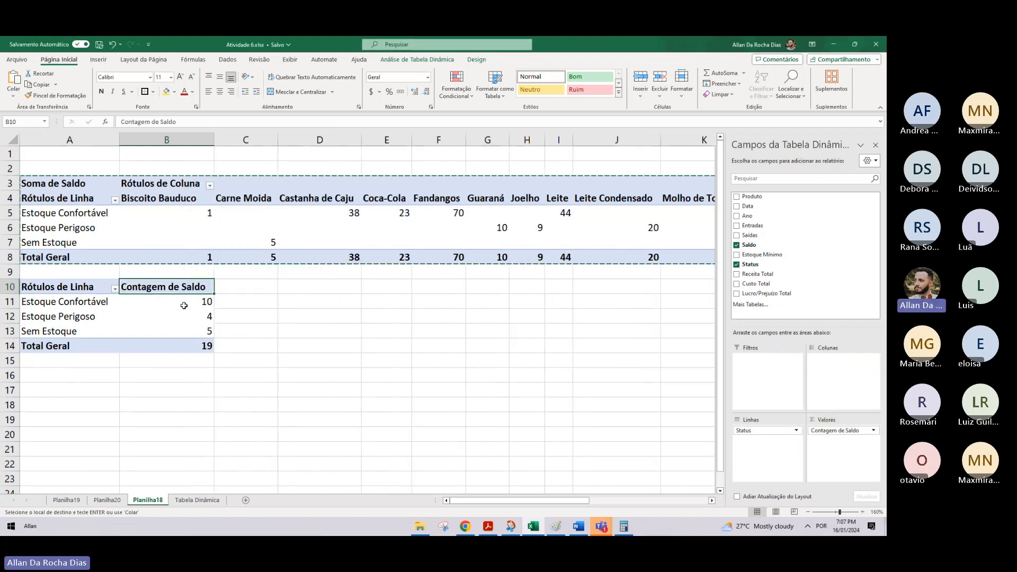
{"action": "left_click", "coordinate": [190, 302]}
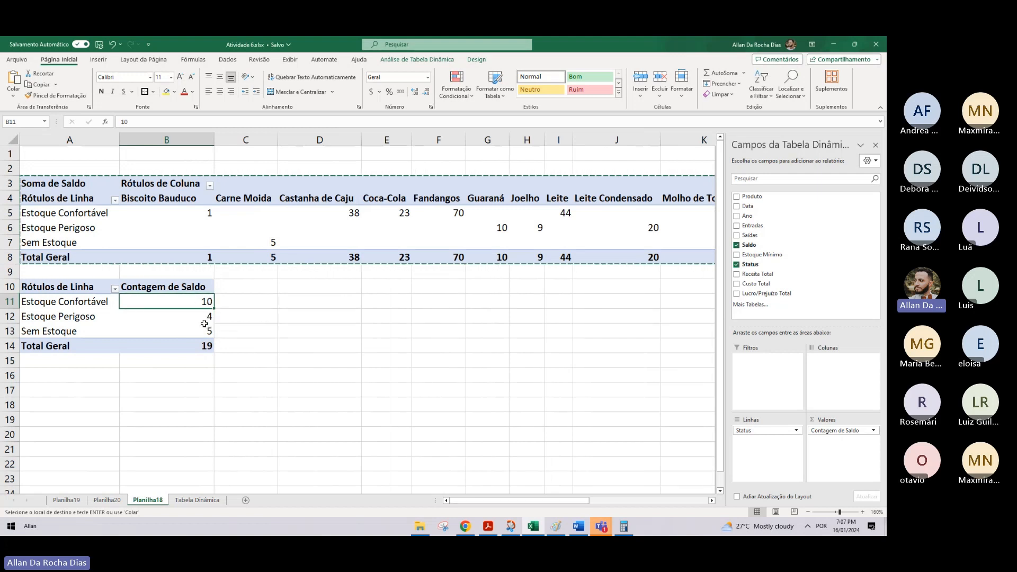
{"action": "left_click", "coordinate": [206, 319]}
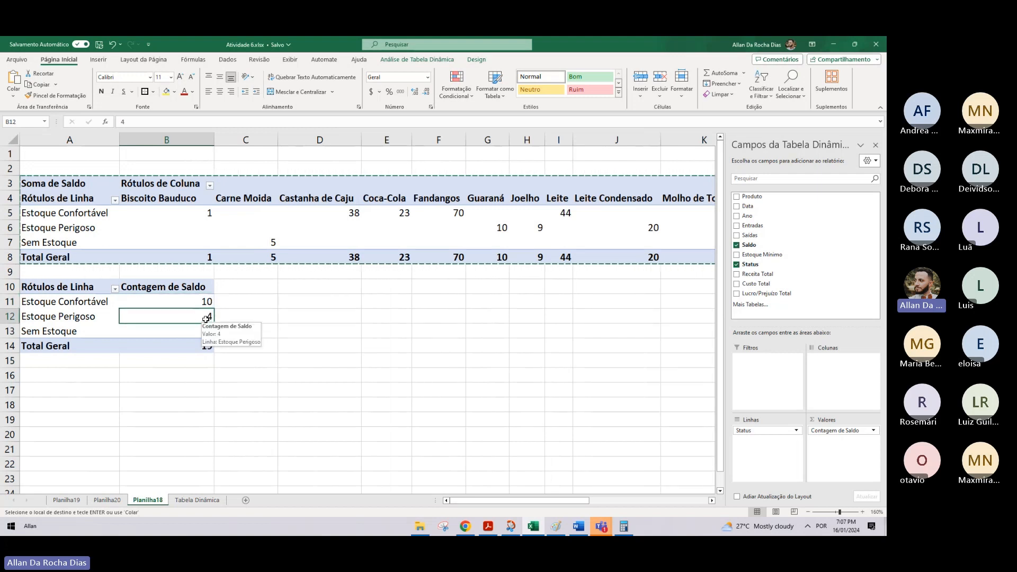
{"action": "left_click", "coordinate": [207, 331]}
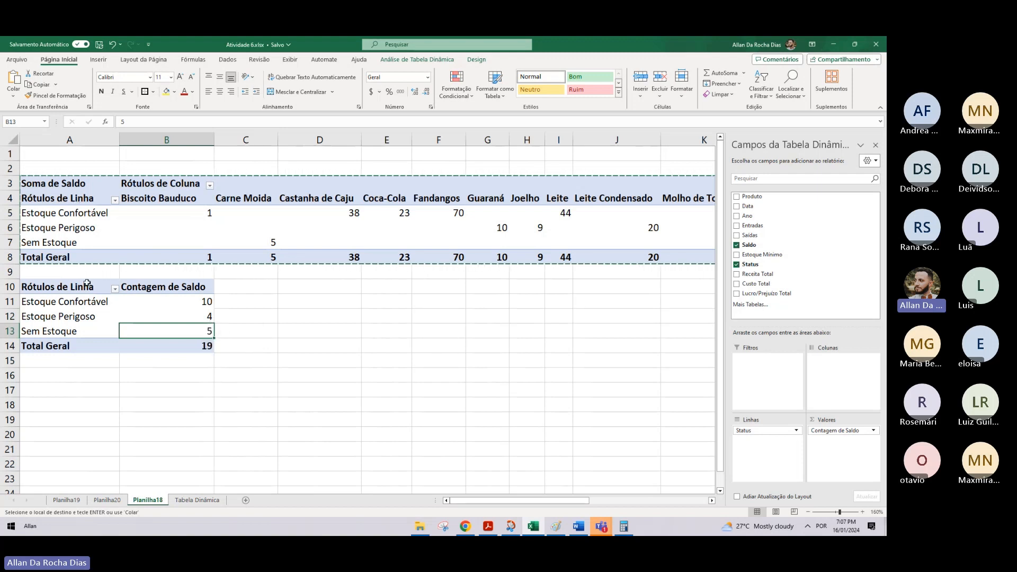
- Duplicate the Contagem de Saldo pivot table below itself, starting at cell A16
{"action": "left_click_drag", "start_coordinate": [31, 286], "coordinate": [189, 343]}
{"action": "key", "text": "ctrl+c"}
{"action": "left_click", "coordinate": [82, 376]}
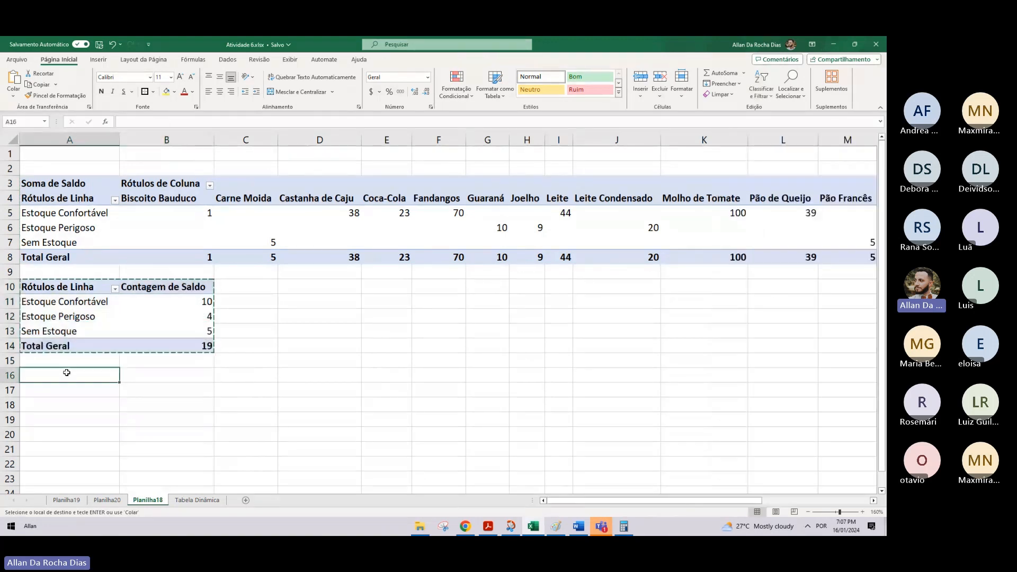
{"action": "key", "text": "ctrl+v"}
{"action": "left_click", "coordinate": [82, 376]}
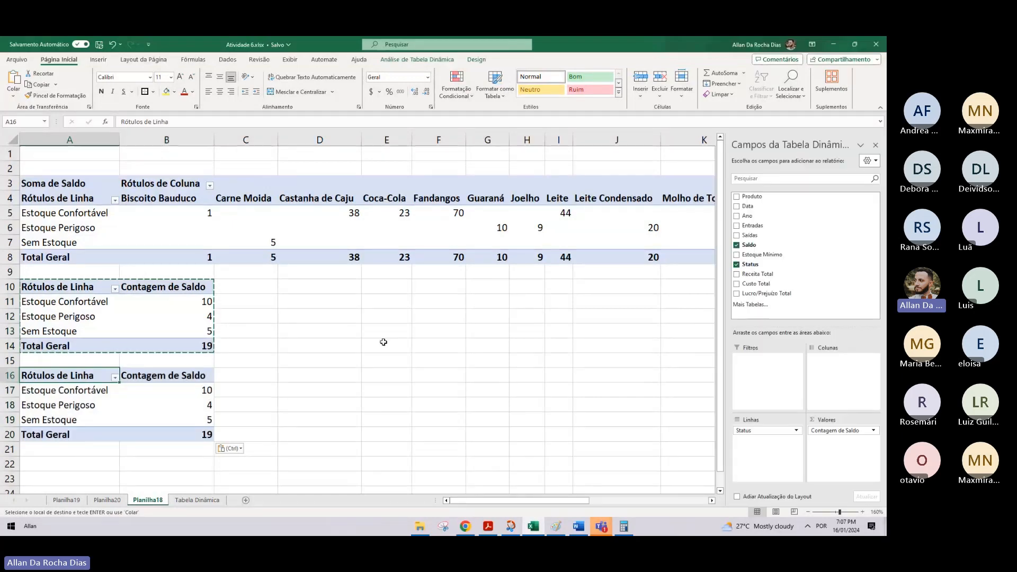
- Check the source data on the Tabela Dinâmica sheet and replace Status with Ano as the third pivot table's row field
{"action": "left_click", "coordinate": [196, 500]}
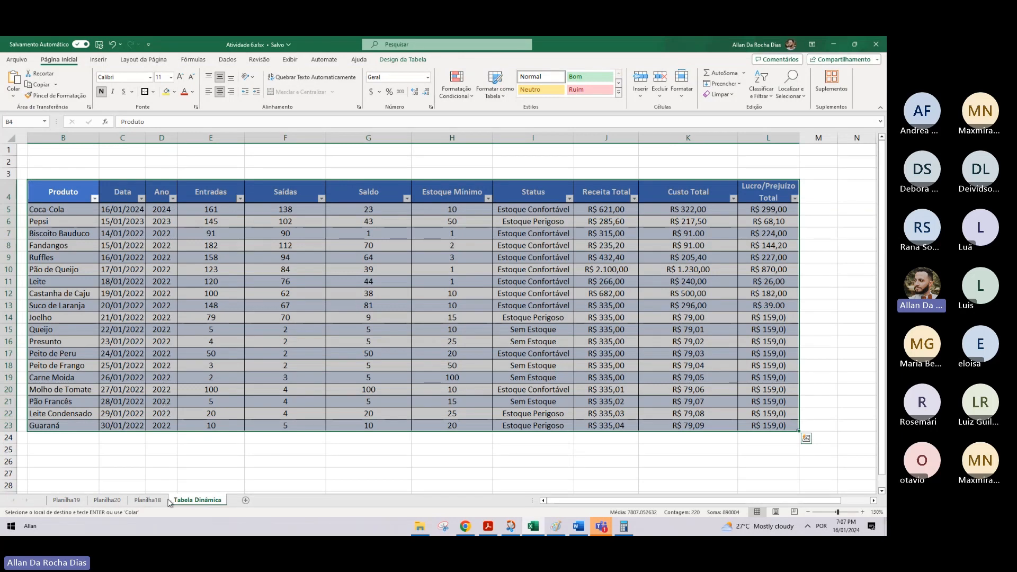
{"action": "left_click", "coordinate": [148, 500]}
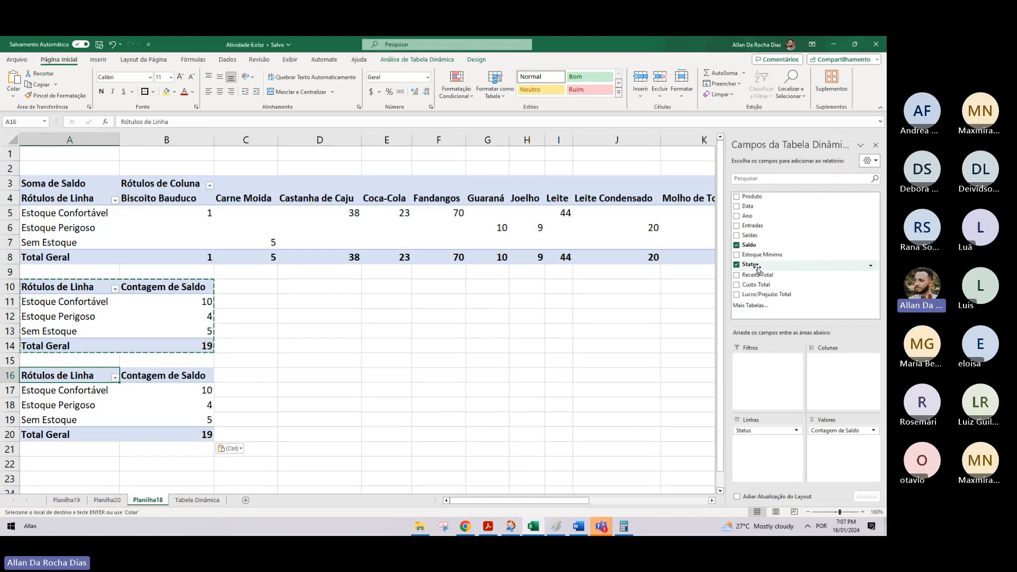
{"action": "left_click_drag", "start_coordinate": [753, 218], "coordinate": [761, 440]}
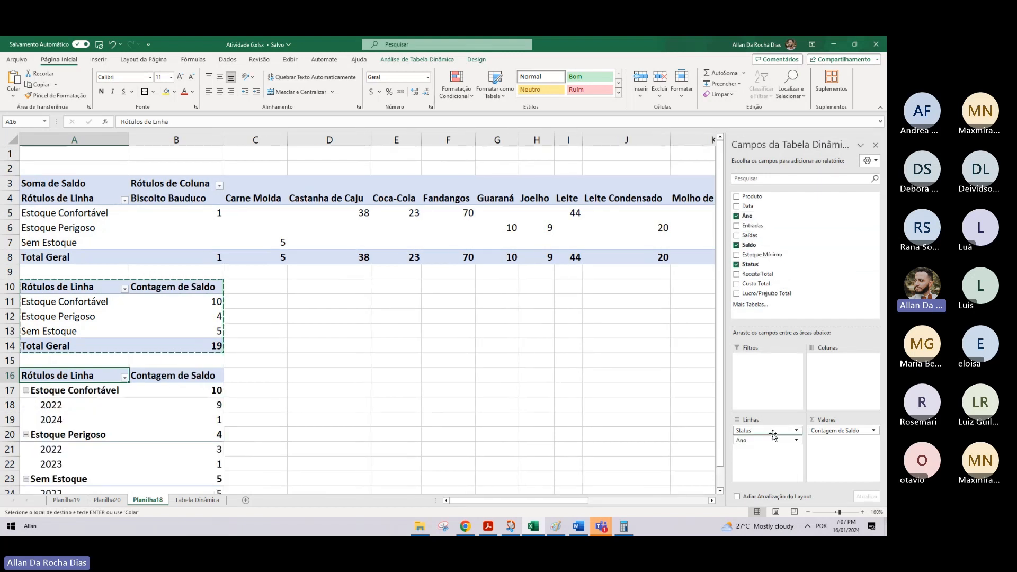
{"action": "left_click", "coordinate": [796, 430]}
{"action": "left_click", "coordinate": [757, 409]}
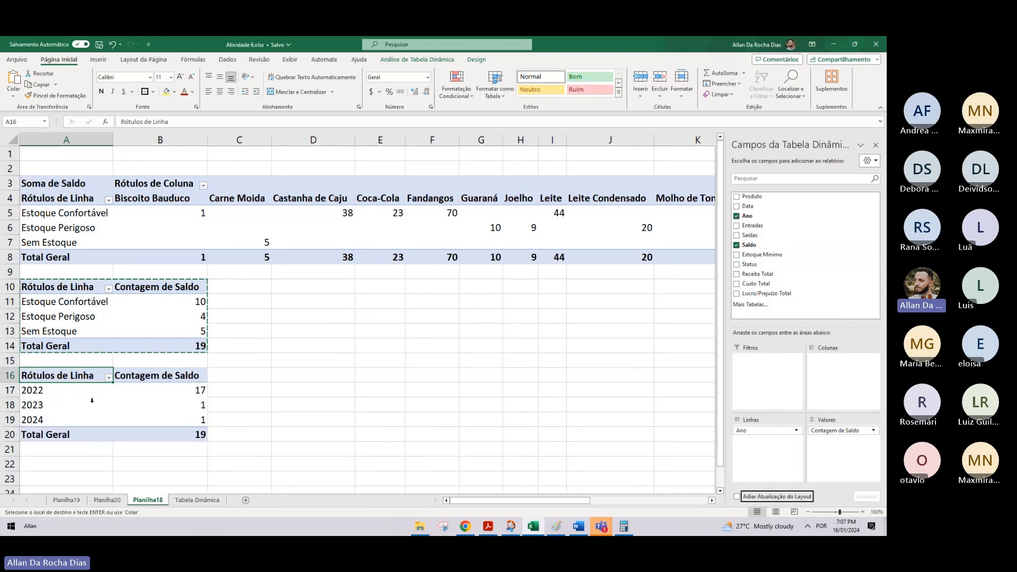
- Examine the Saldo counts for 2022, 2023 and 2024 and the grand total in the third pivot table
{"action": "left_click", "coordinate": [40, 392]}
{"action": "left_click", "coordinate": [41, 406]}
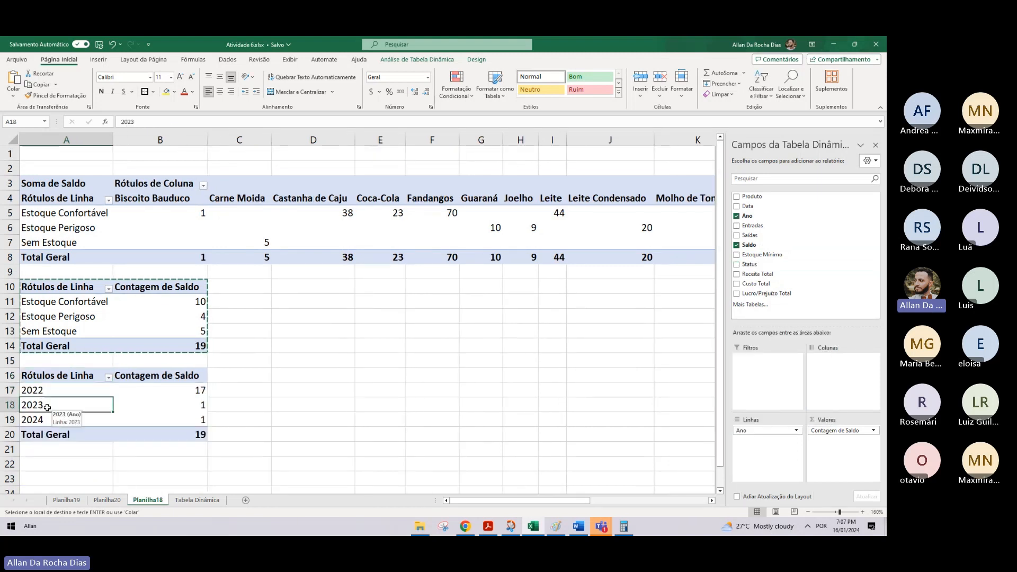
{"action": "left_click", "coordinate": [47, 421]}
{"action": "left_click", "coordinate": [187, 391]}
{"action": "left_click", "coordinate": [185, 375]}
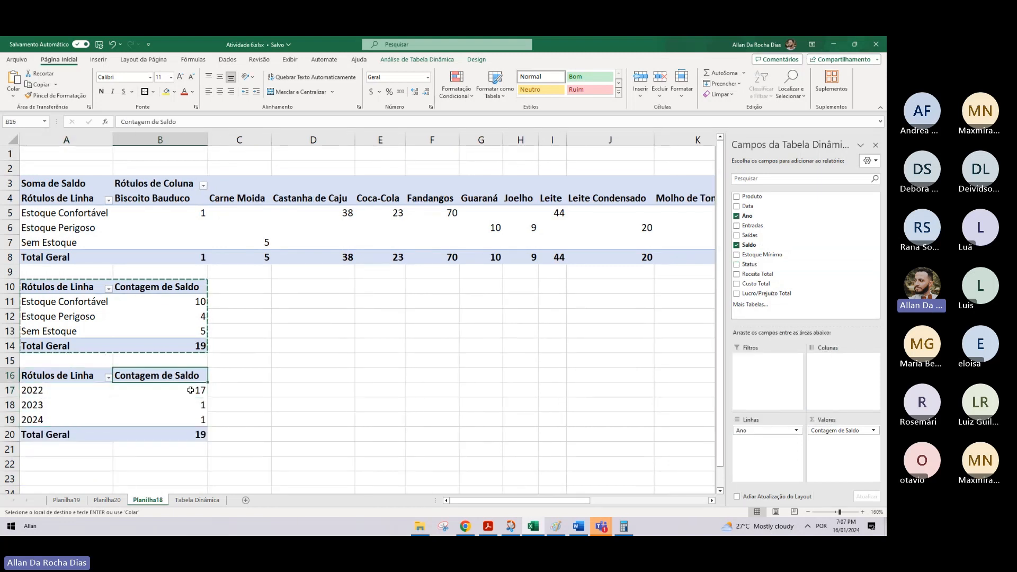
{"action": "left_click", "coordinate": [194, 390]}
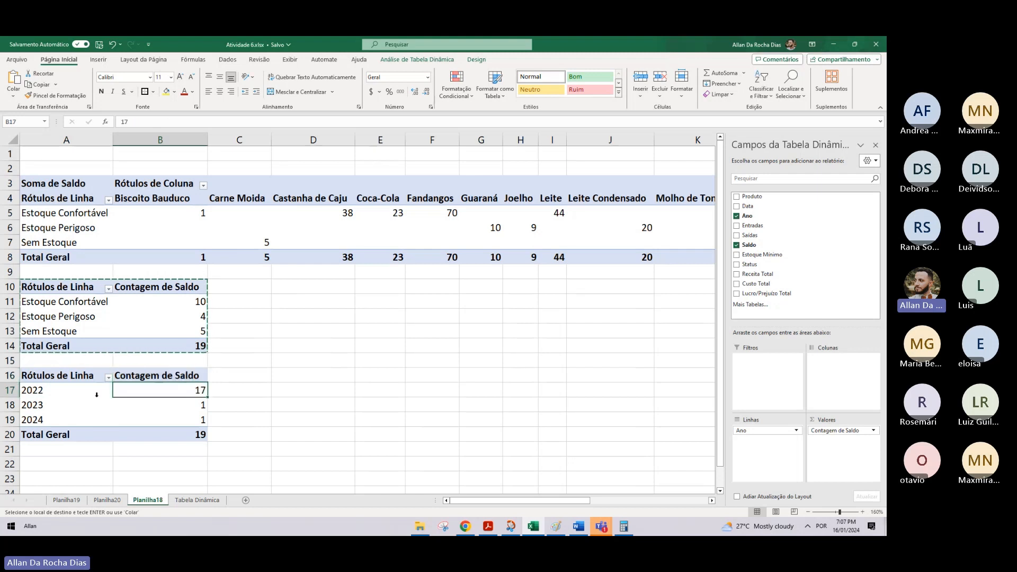
{"action": "left_click", "coordinate": [94, 394]}
{"action": "left_click", "coordinate": [170, 395]}
{"action": "left_click", "coordinate": [85, 392]}
{"action": "left_click", "coordinate": [55, 405]}
{"action": "left_click", "coordinate": [196, 404]}
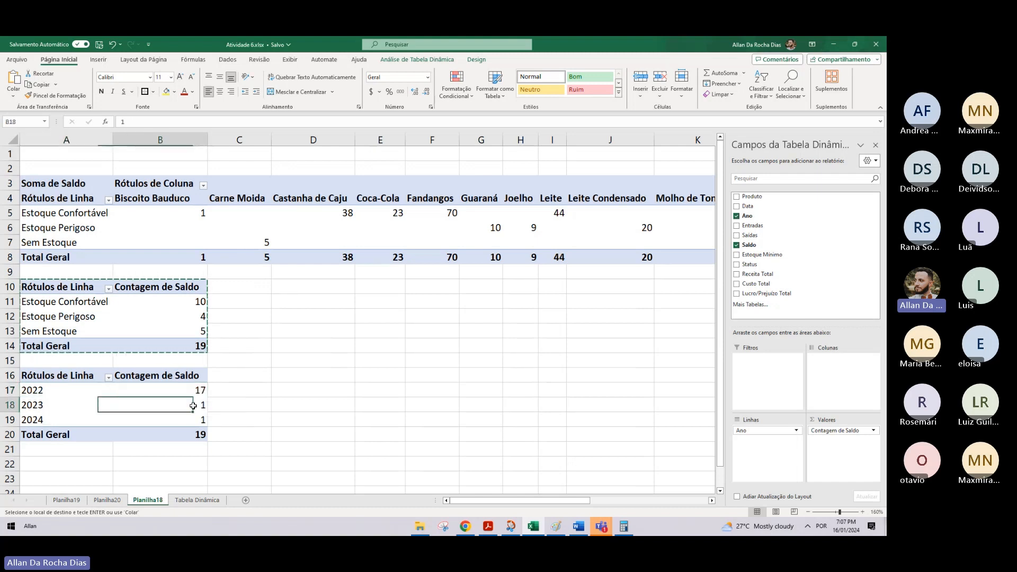
{"action": "left_click", "coordinate": [77, 420]}
{"action": "left_click", "coordinate": [182, 421]}
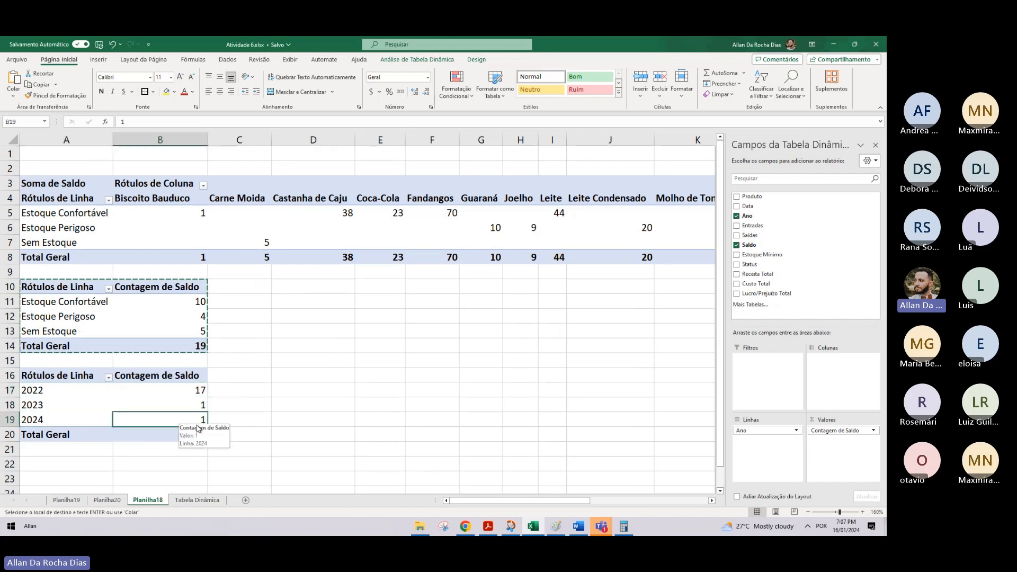
{"action": "left_click", "coordinate": [197, 434]}
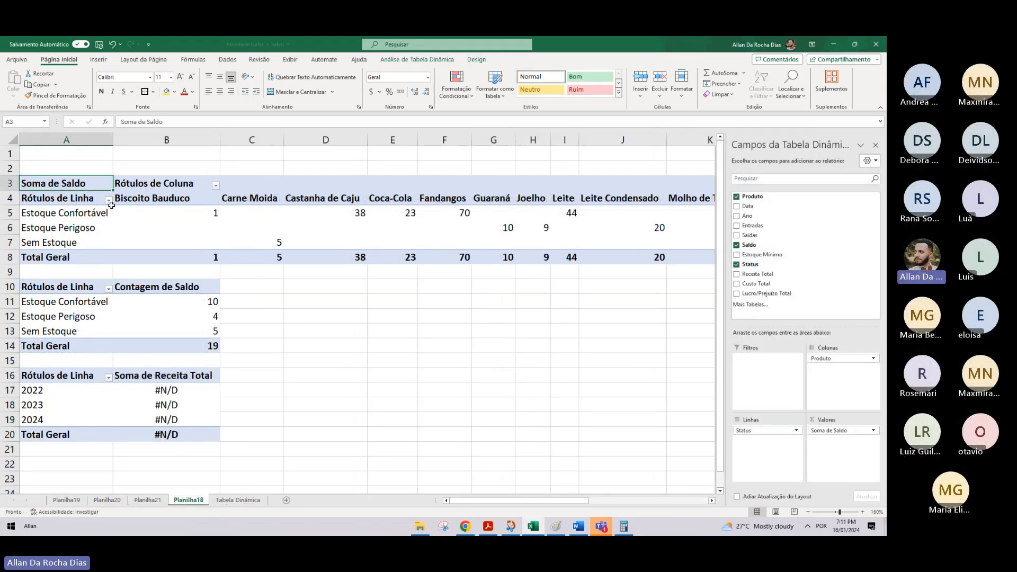
- Rename the Soma de Saldo pivot table by product and status as Tabela dinâmica
{"action": "left_click", "coordinate": [222, 212]}
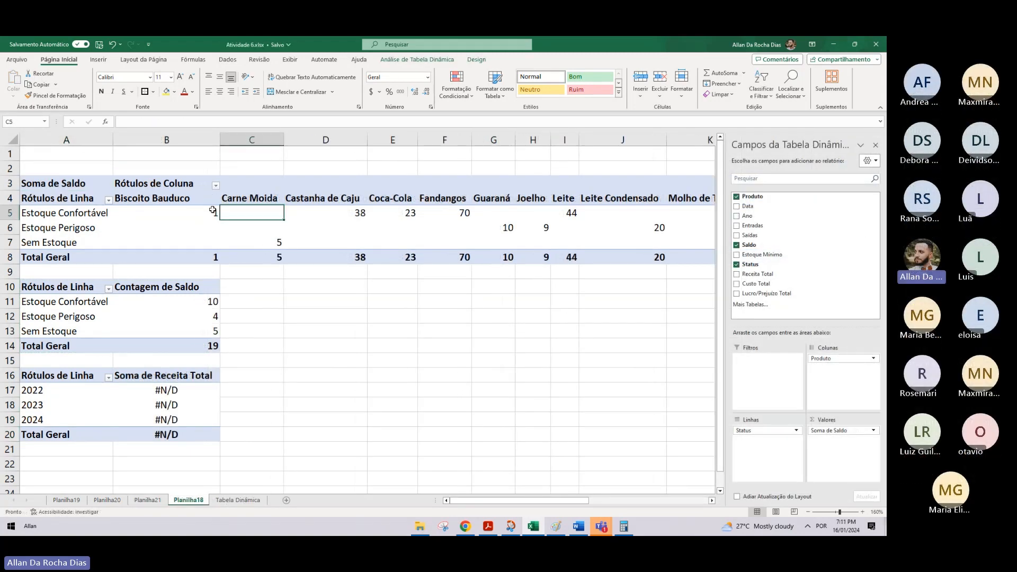
{"action": "left_click", "coordinate": [406, 60]}
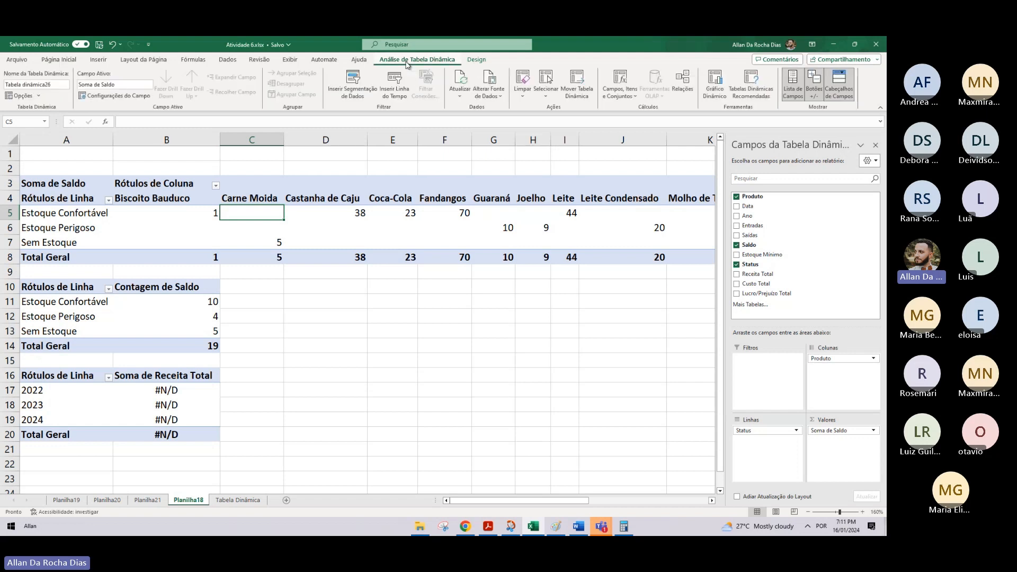
{"action": "left_click", "coordinate": [477, 60]}
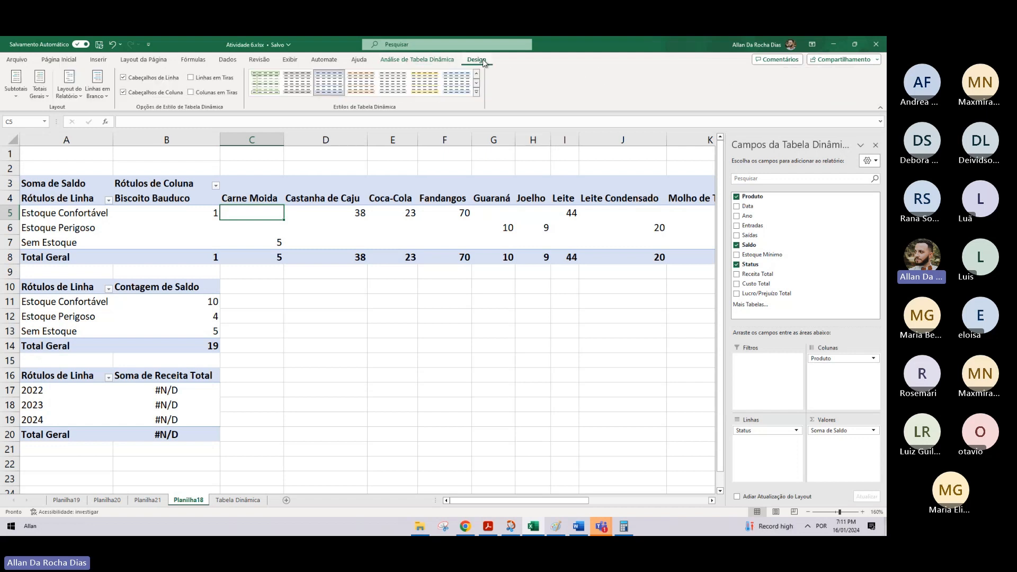
{"action": "left_click", "coordinate": [445, 61]}
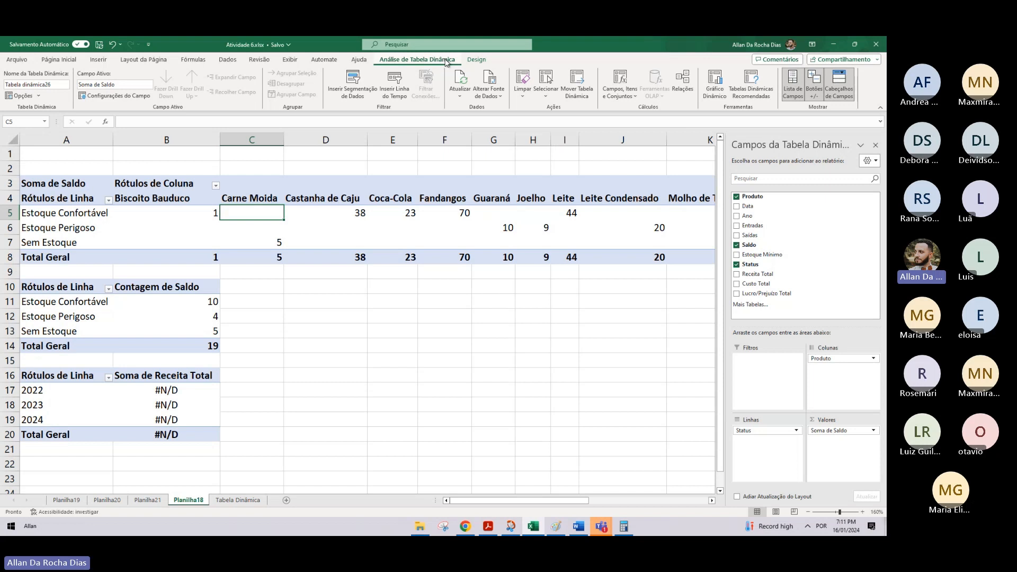
{"action": "left_click", "coordinate": [59, 84]}
{"action": "key", "text": "Return"}
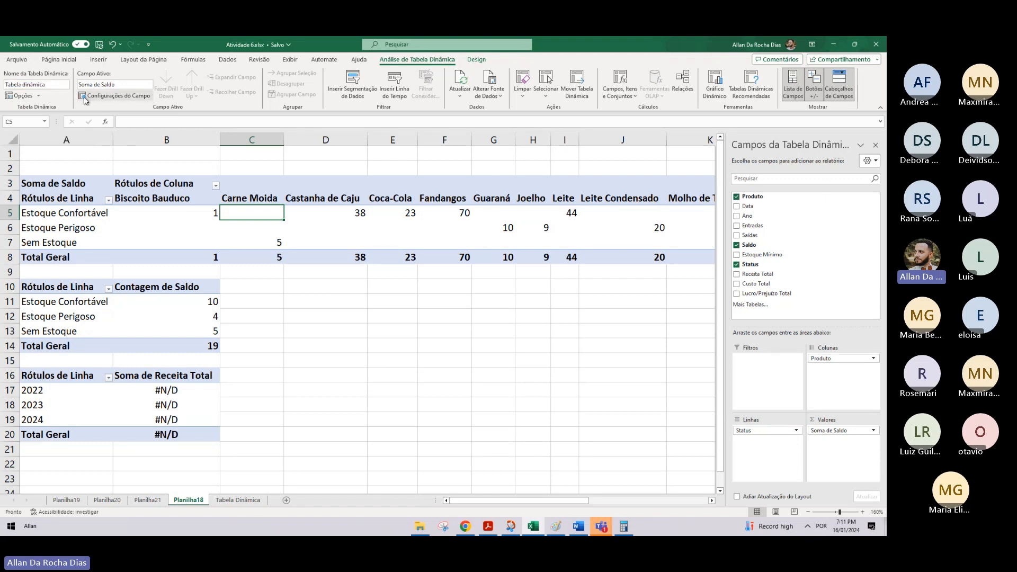
- Review the pivot table options for layout and format, totals and filters, display, printing, data and alt text without changing anything
{"action": "left_click", "coordinate": [21, 96]}
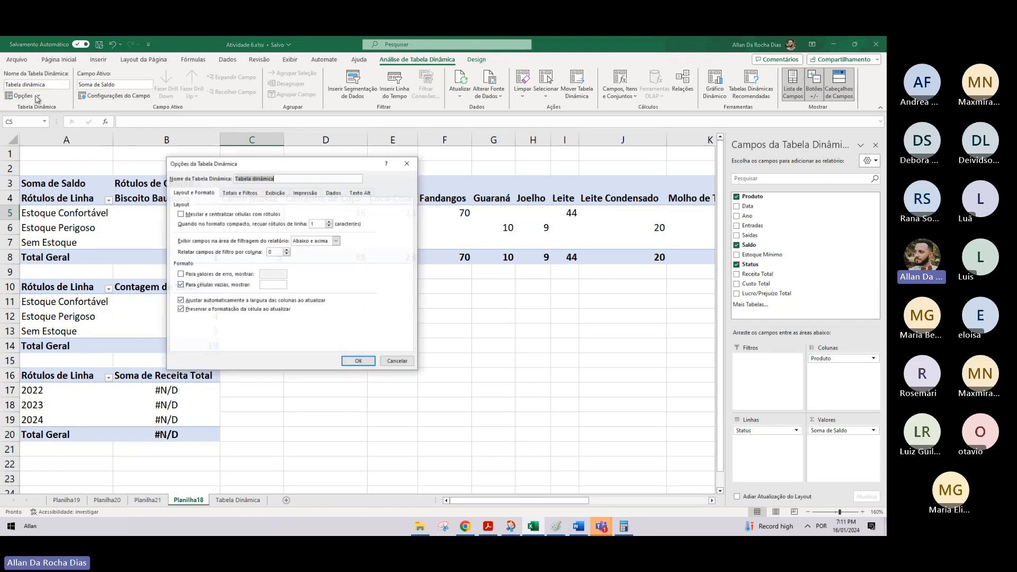
{"action": "left_click", "coordinate": [236, 194]}
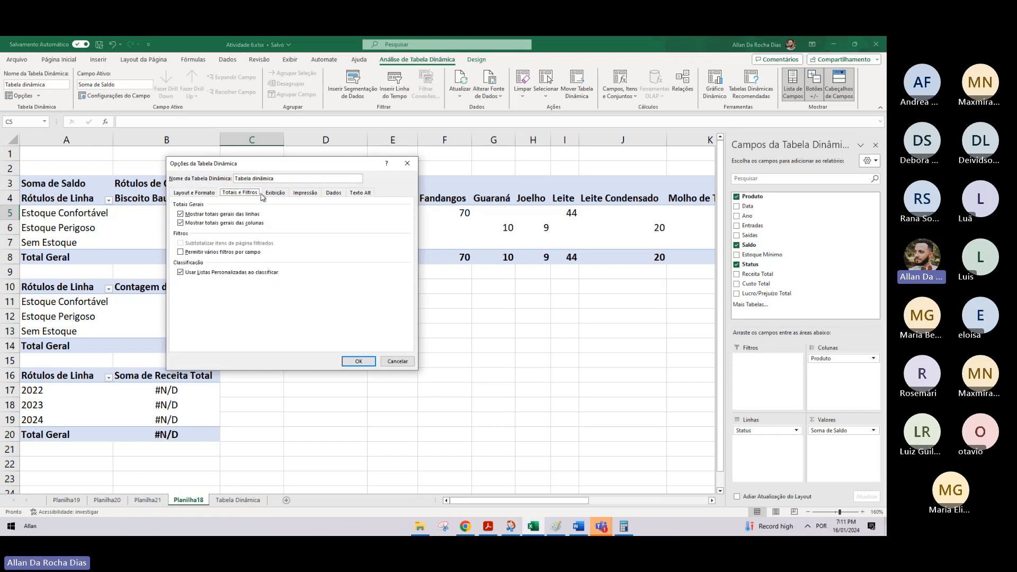
{"action": "left_click", "coordinate": [273, 195]}
{"action": "left_click", "coordinate": [297, 194]}
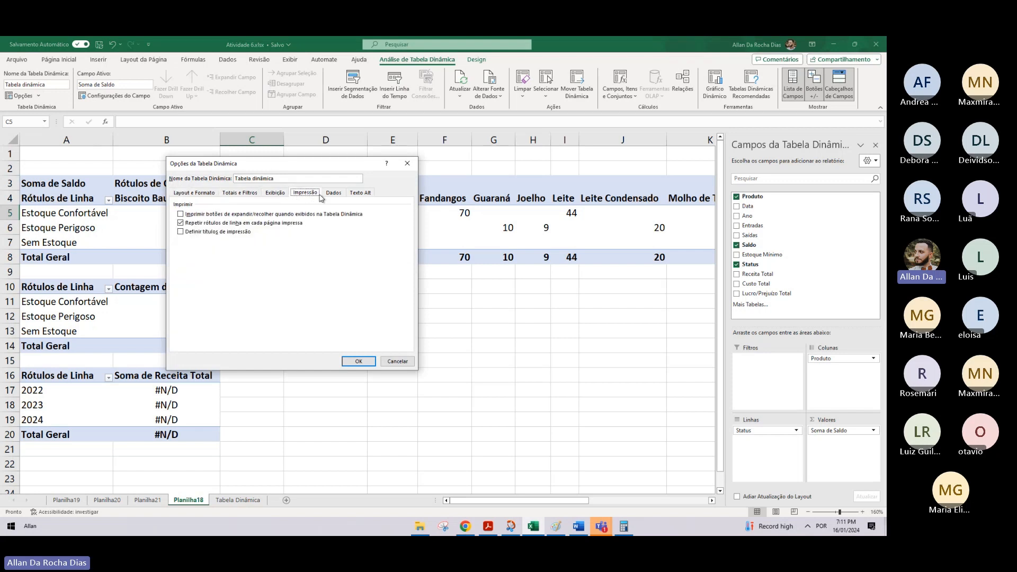
{"action": "left_click", "coordinate": [334, 195]}
{"action": "left_click", "coordinate": [366, 195]}
{"action": "left_click", "coordinate": [194, 194]}
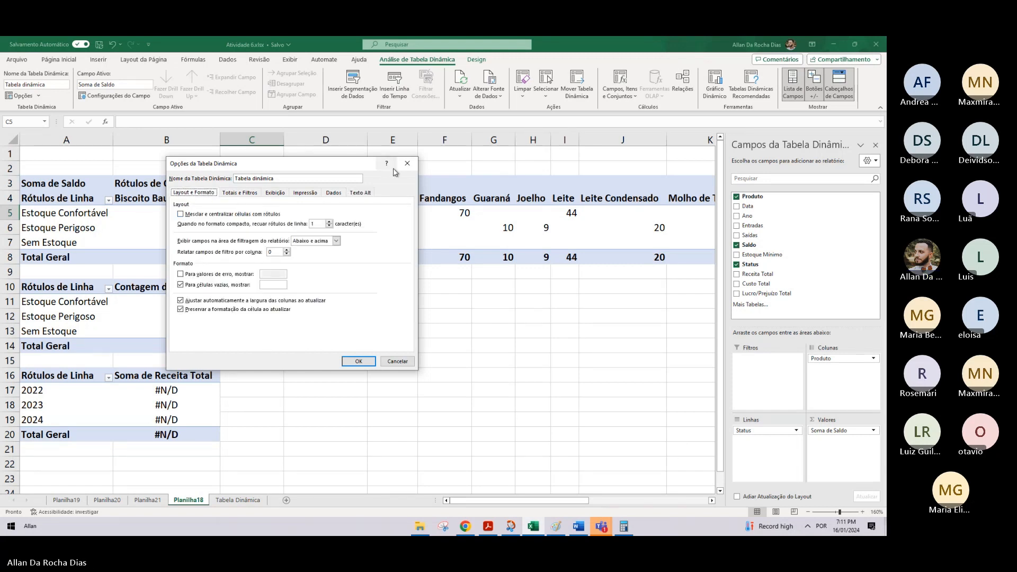
{"action": "left_click", "coordinate": [412, 169]}
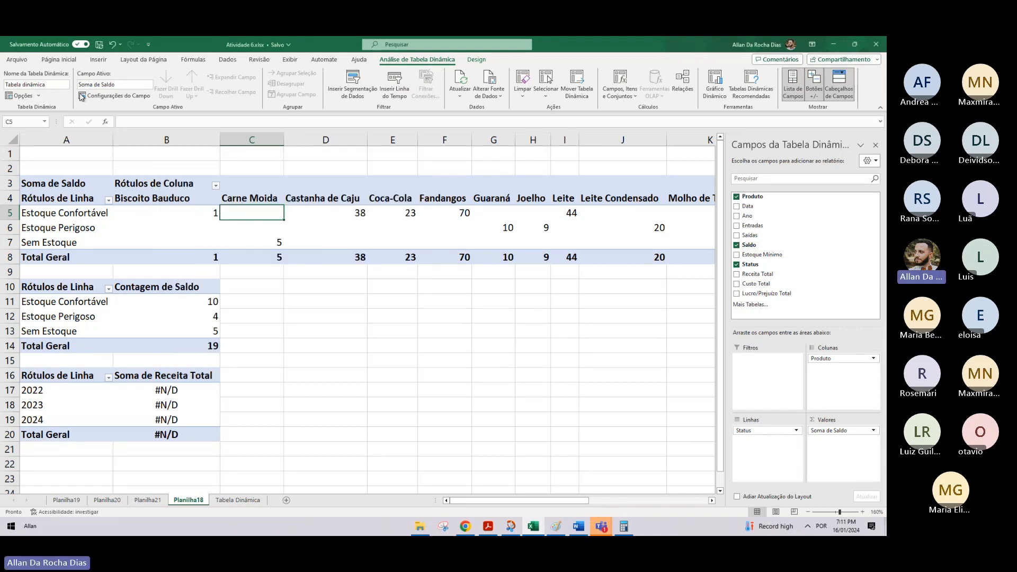
- Set the base field of the Soma Acumulada em calculation for Soma de Receita Total to Receita Total
{"action": "left_click", "coordinate": [113, 84]}
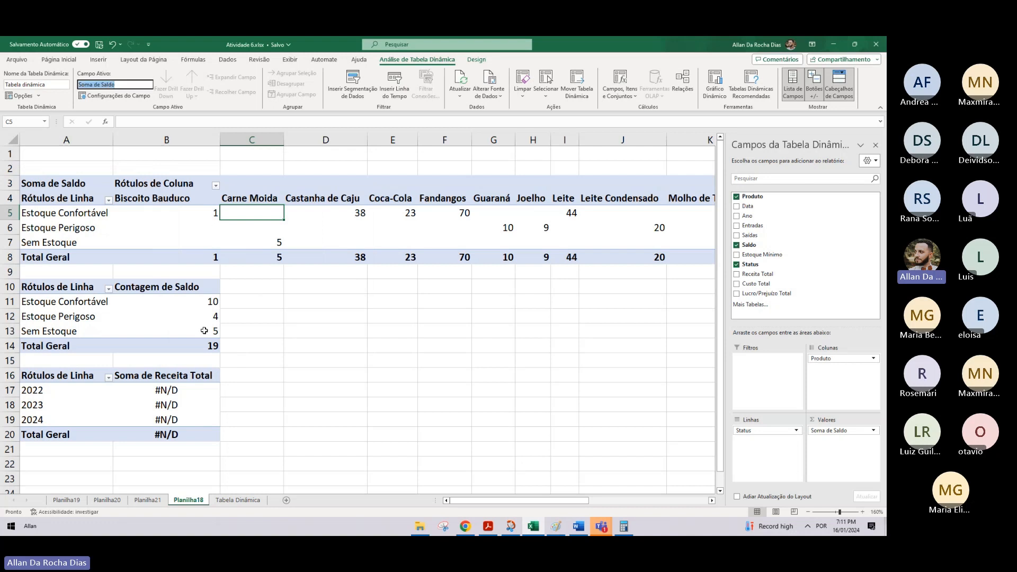
{"action": "left_click", "coordinate": [195, 376]}
{"action": "left_click", "coordinate": [136, 84]}
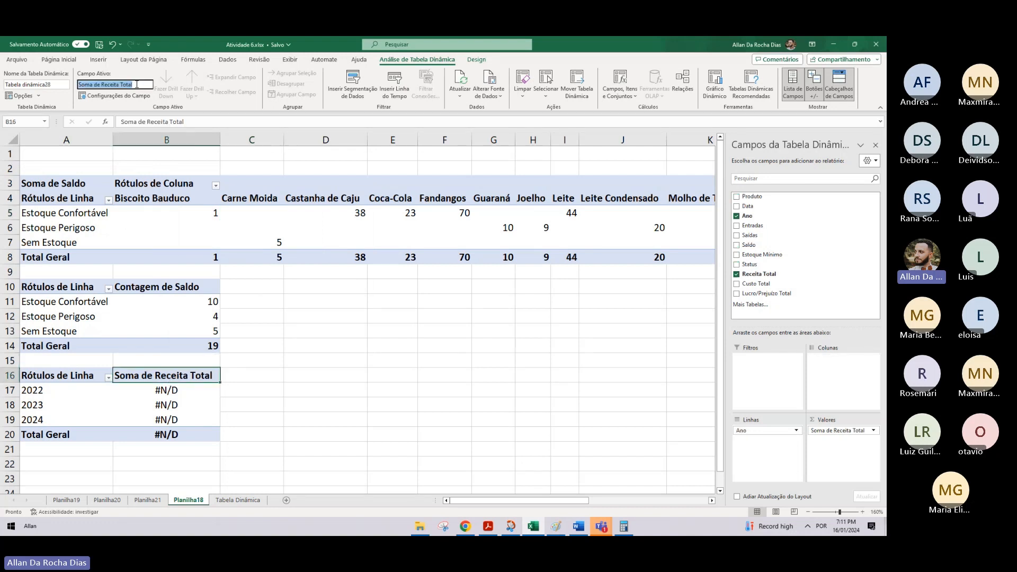
{"action": "left_click", "coordinate": [114, 95]}
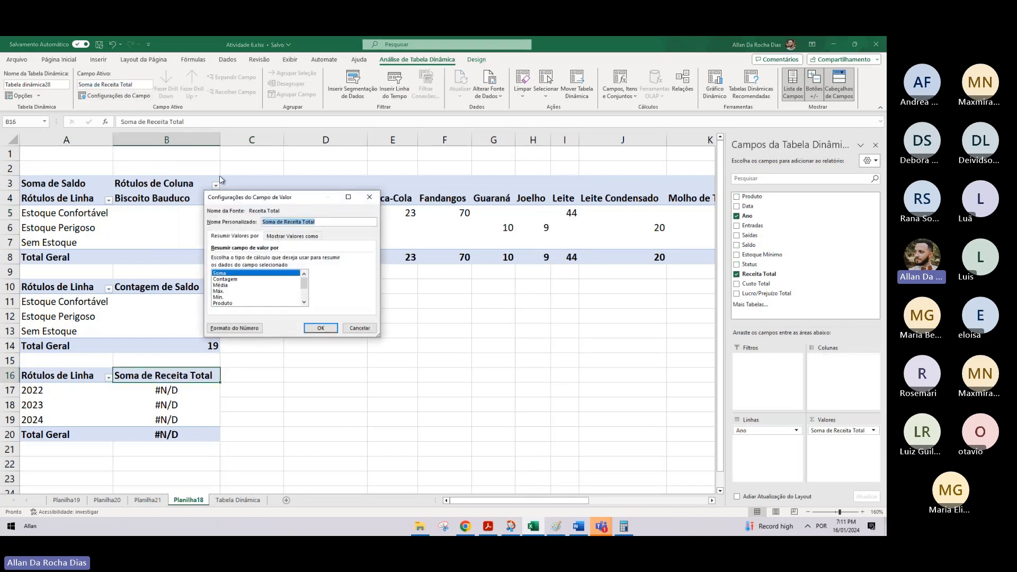
{"action": "left_click", "coordinate": [293, 235]}
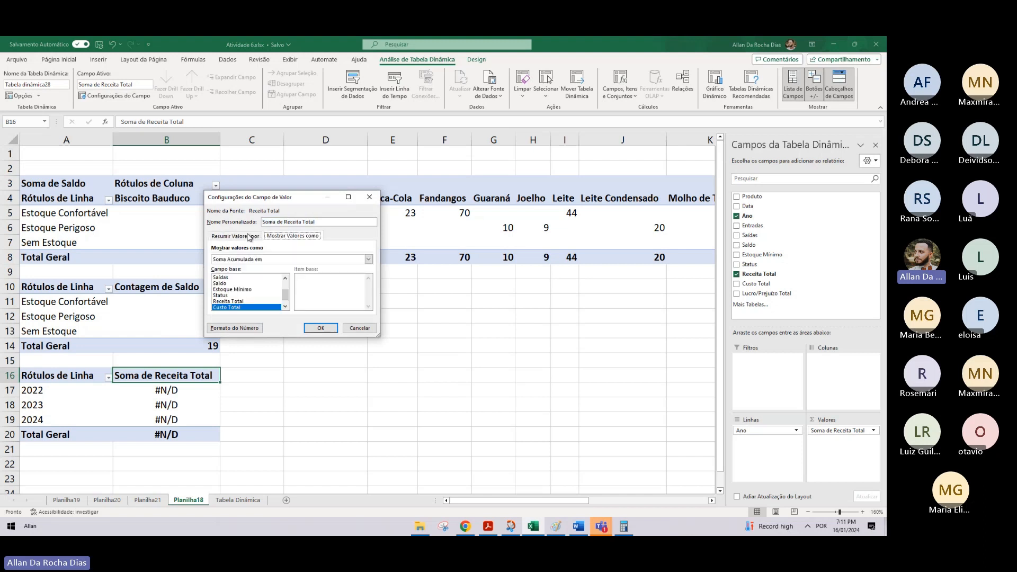
{"action": "left_click", "coordinate": [249, 237]}
{"action": "left_click", "coordinate": [283, 236]}
{"action": "left_click", "coordinate": [229, 300]}
{"action": "left_click", "coordinate": [320, 328]}
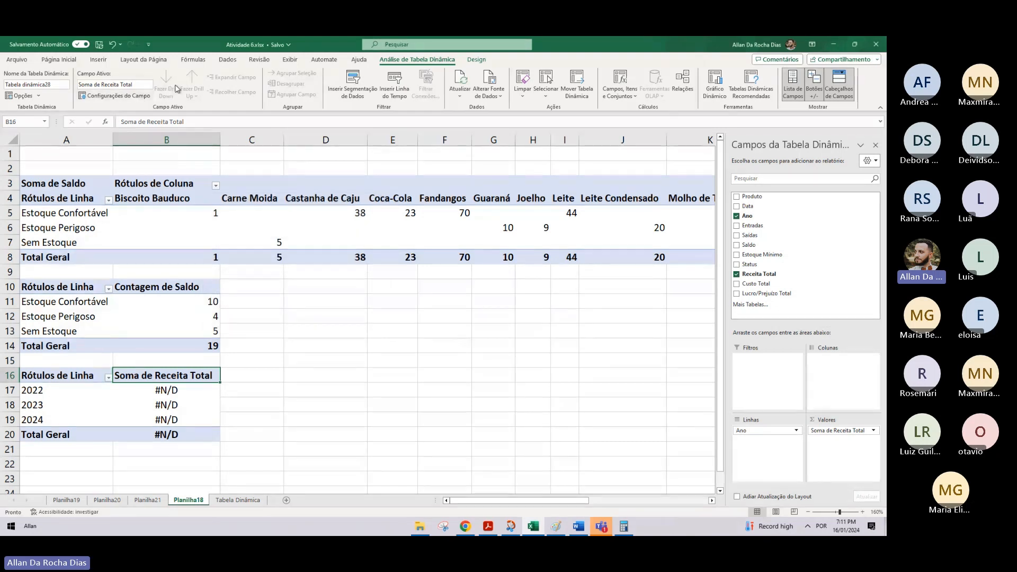
- Insert an Ano slicer for the Soma de Receita Total pivot table, place it beside the tables and shorten it to about 3.69 cm tall
{"action": "left_click", "coordinate": [359, 93]}
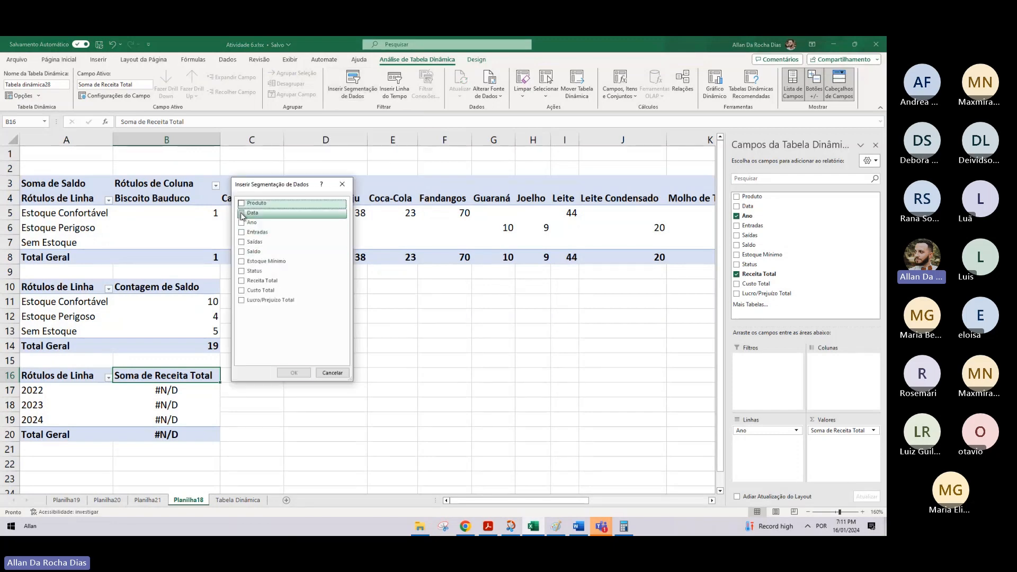
{"action": "left_click", "coordinate": [241, 214]}
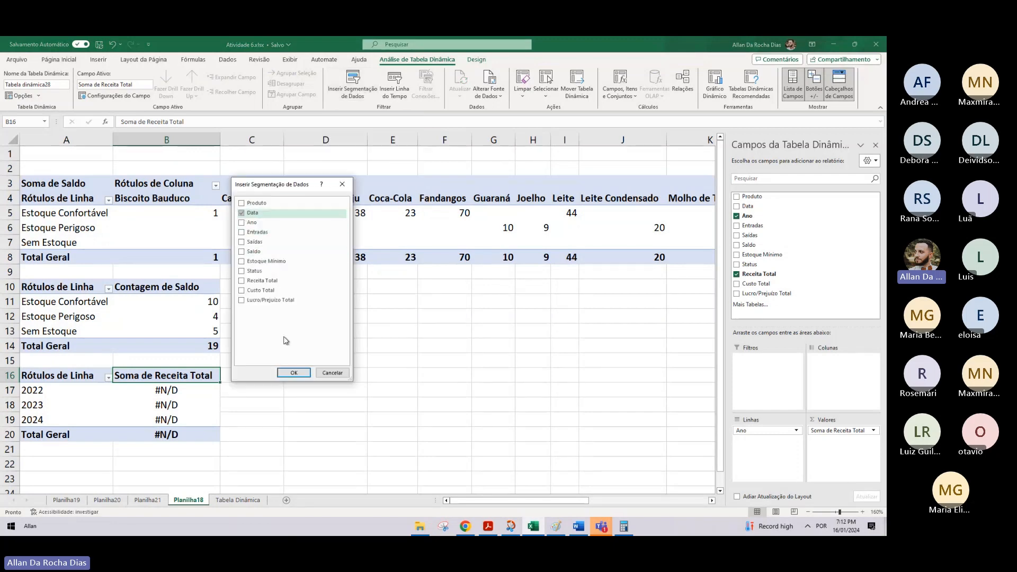
{"action": "left_click", "coordinate": [242, 223]}
{"action": "left_click", "coordinate": [293, 372]}
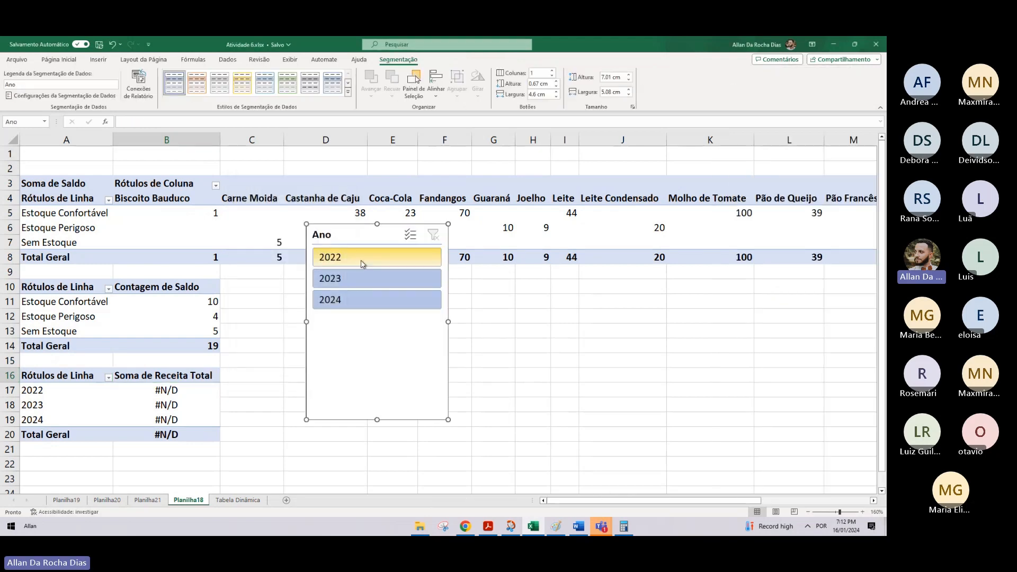
{"action": "left_click_drag", "start_coordinate": [360, 236], "coordinate": [330, 297]}
{"action": "left_click_drag", "start_coordinate": [347, 480], "coordinate": [349, 388]}
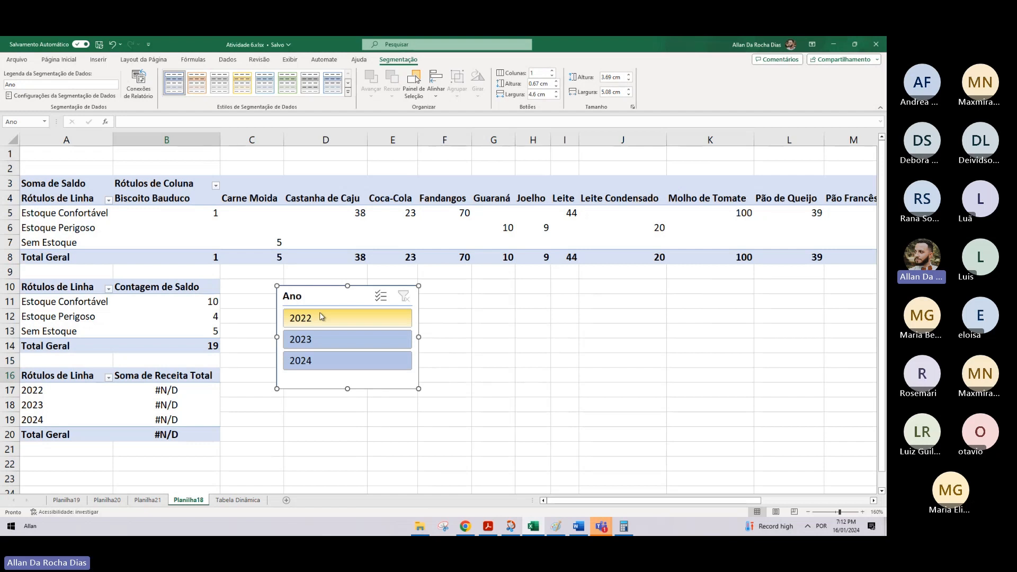
- Filter the Soma de Receita Total pivot table by 2022, 2023 and 2024 in turn with the Ano slicer, ending on 2022
{"action": "left_click", "coordinate": [319, 313]}
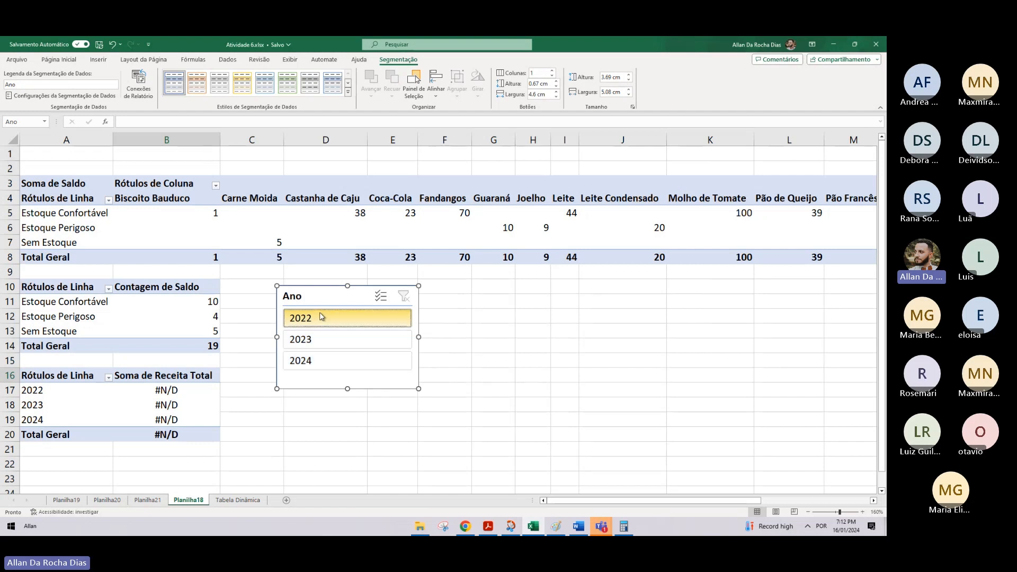
{"action": "left_click", "coordinate": [323, 339]}
{"action": "left_click", "coordinate": [323, 358]}
{"action": "left_click", "coordinate": [322, 339]}
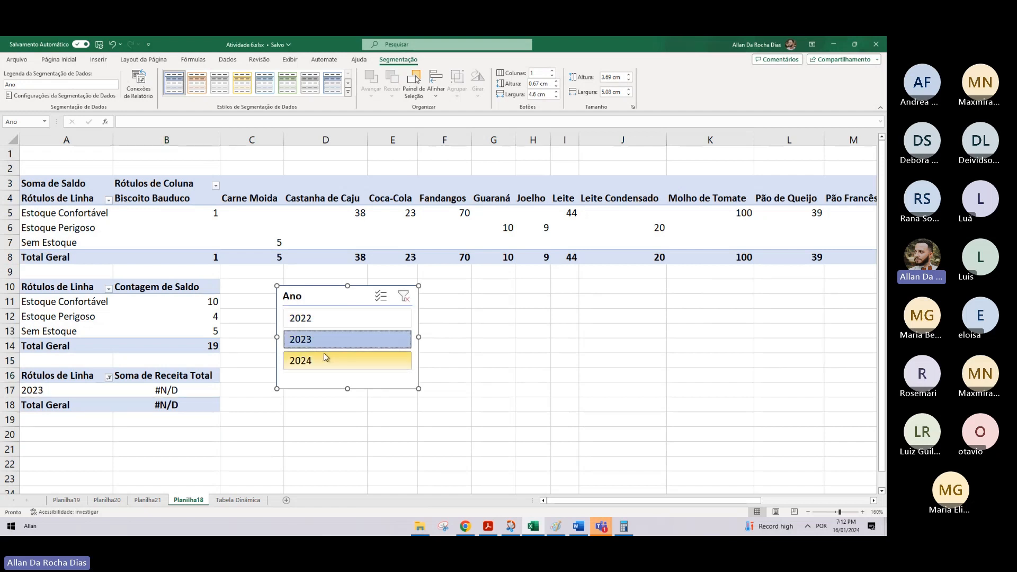
{"action": "left_click", "coordinate": [324, 358]}
{"action": "left_click", "coordinate": [318, 324]}
{"action": "left_click", "coordinate": [148, 377]}
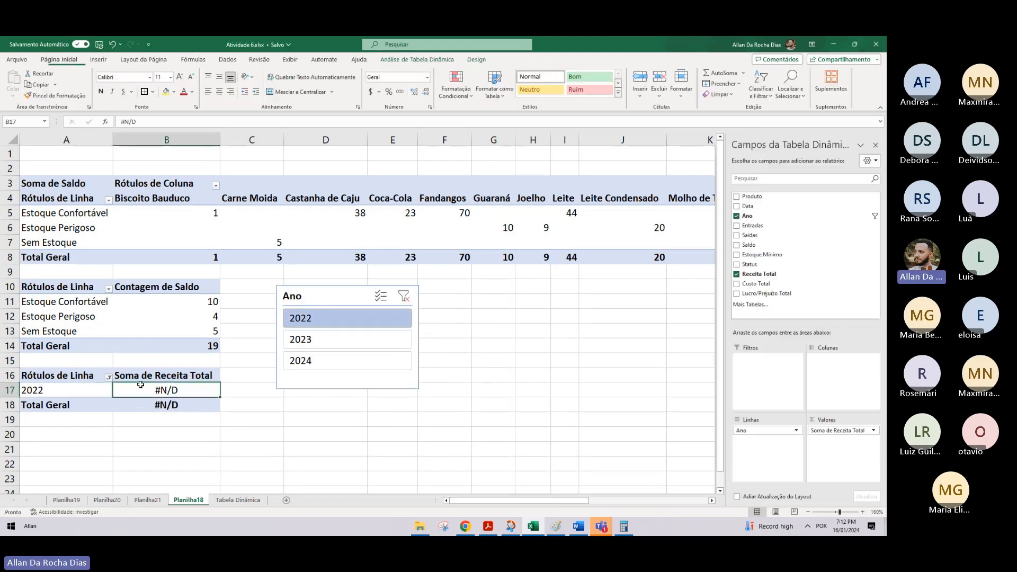
{"action": "left_click", "coordinate": [92, 393]}
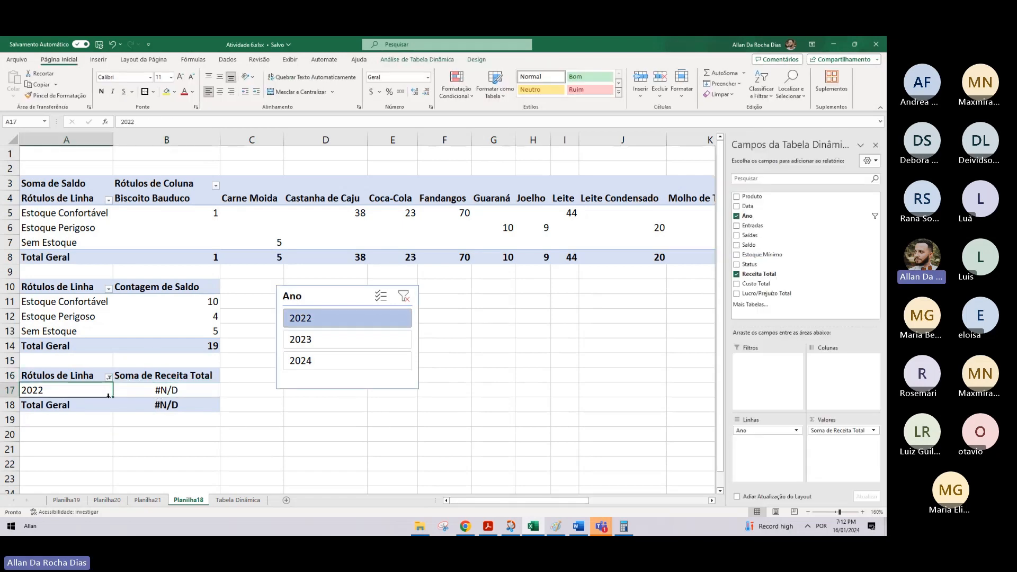
- Connect the Ano slicer to Tabela dinâmica and Tabela dinâmica27 in its report connections
{"action": "left_click", "coordinate": [297, 302]}
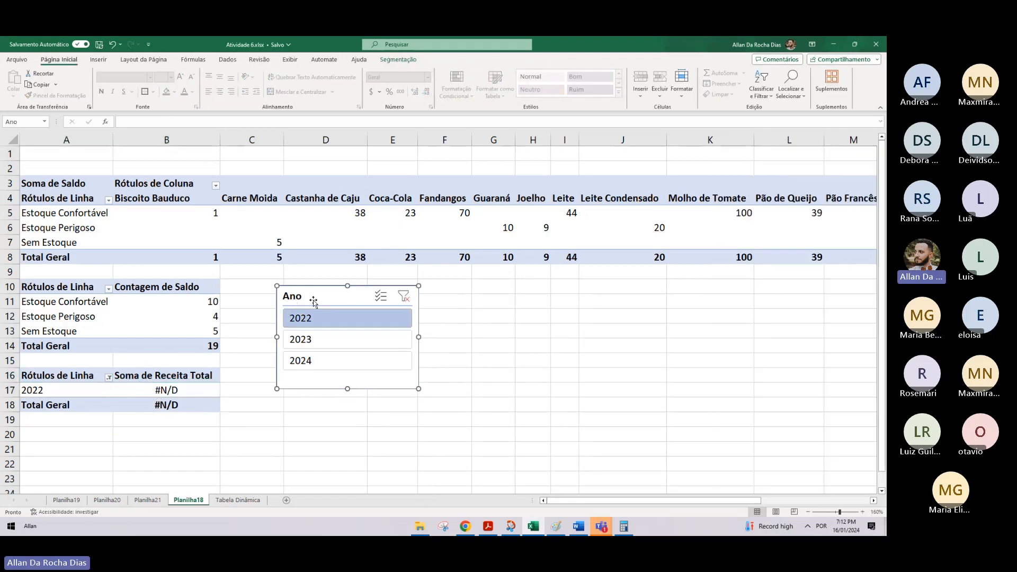
{"action": "right_click", "coordinate": [320, 303]}
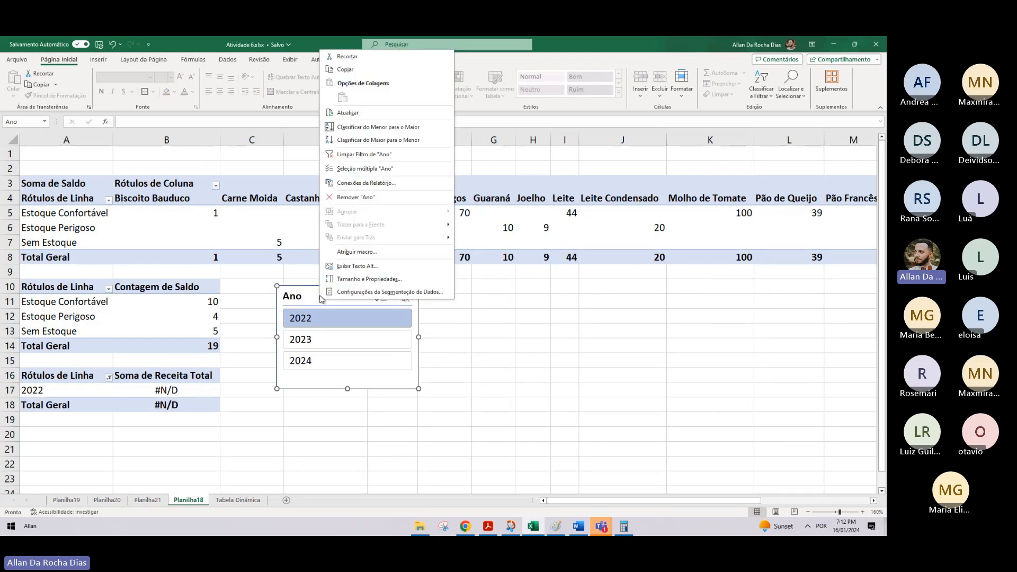
{"action": "left_click", "coordinate": [362, 183]}
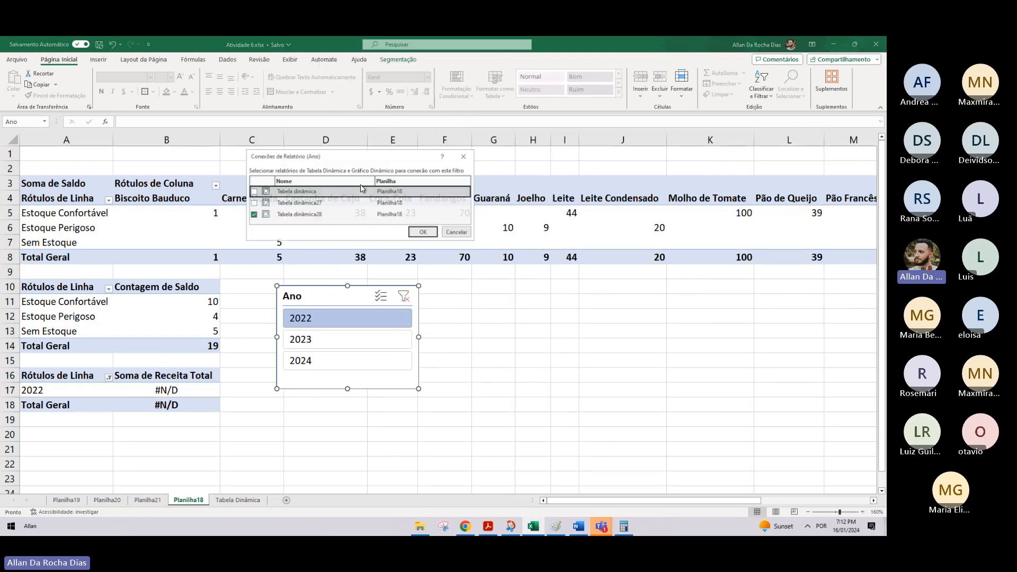
{"action": "left_click_drag", "start_coordinate": [320, 162], "coordinate": [435, 176]}
{"action": "left_click", "coordinate": [369, 205]}
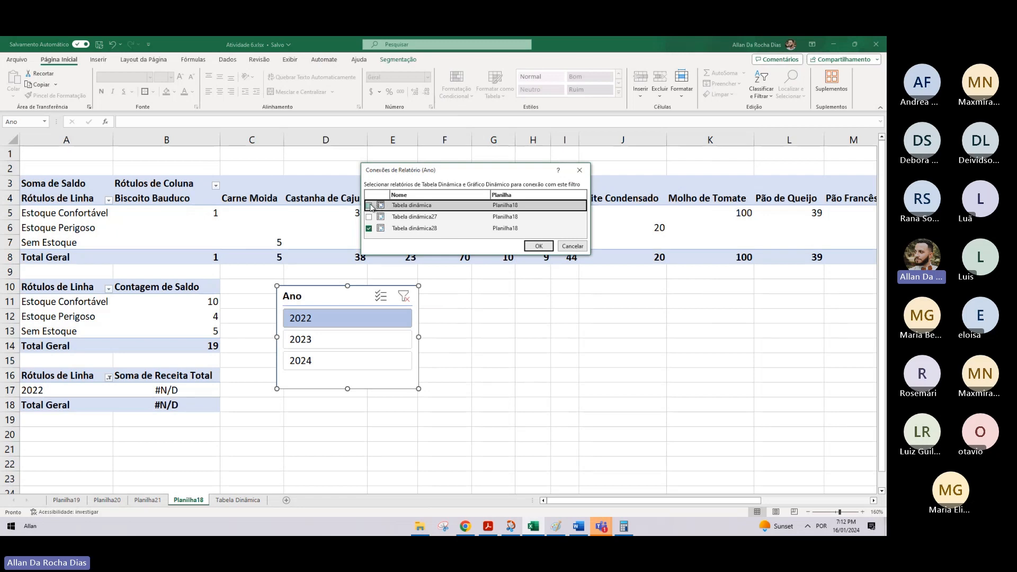
{"action": "left_click", "coordinate": [369, 217]}
{"action": "left_click", "coordinate": [539, 246]}
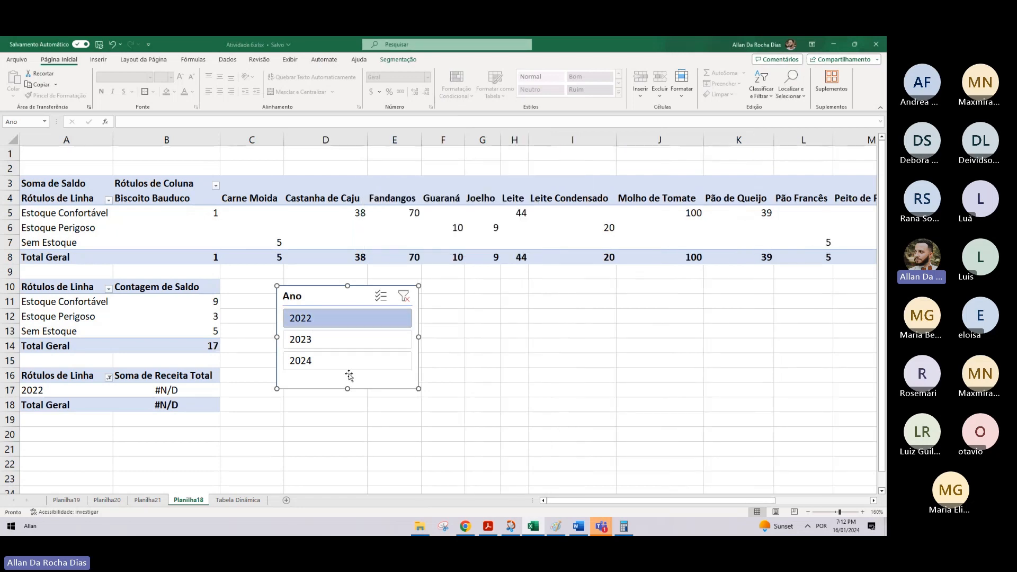
- Test the Ano slicer with 2022, 2023 and 2024 on all three pivot tables, move it up slightly and clear its filter
{"action": "left_click", "coordinate": [403, 296]}
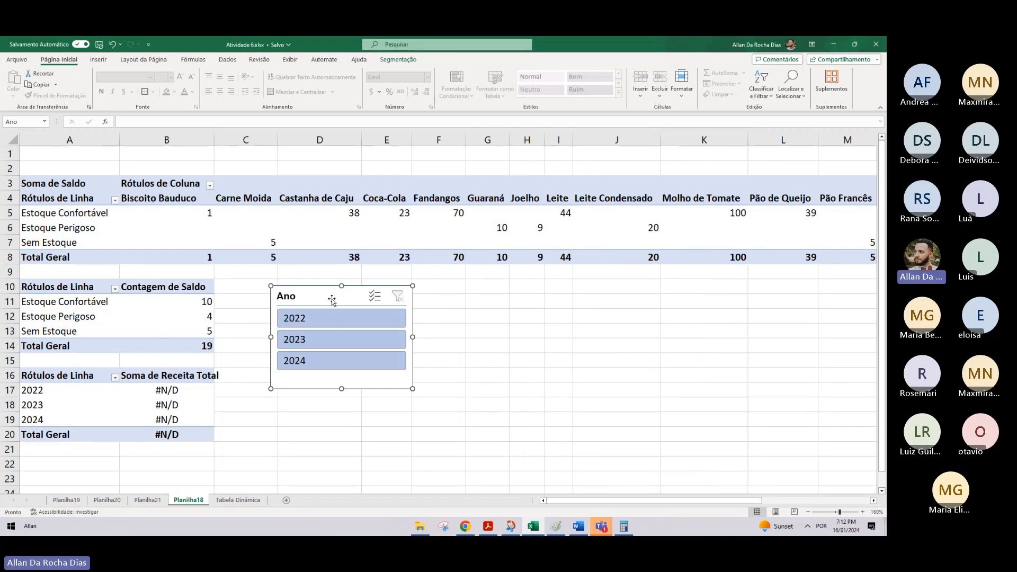
{"action": "left_click", "coordinate": [322, 322]}
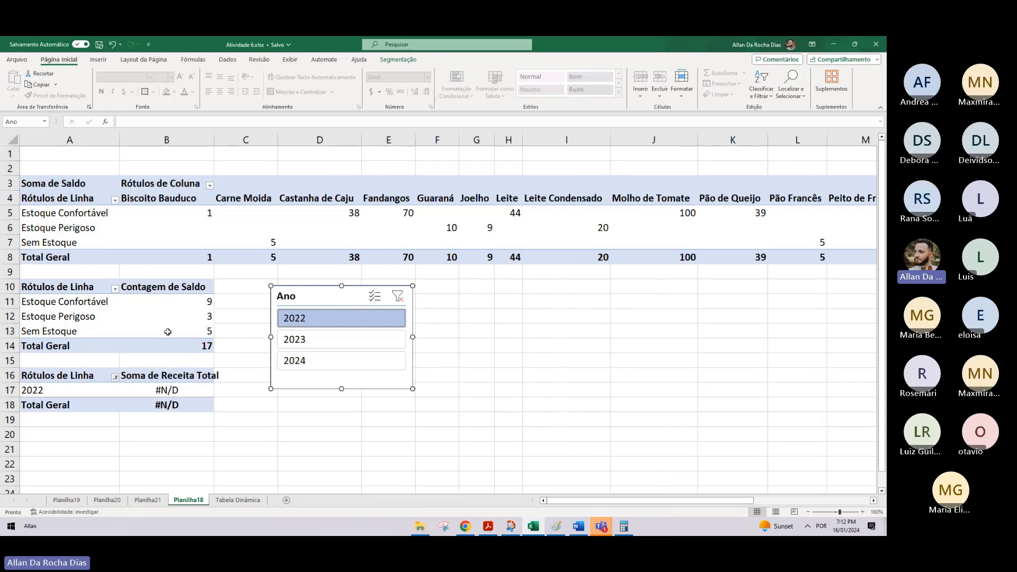
{"action": "left_click", "coordinate": [306, 339]}
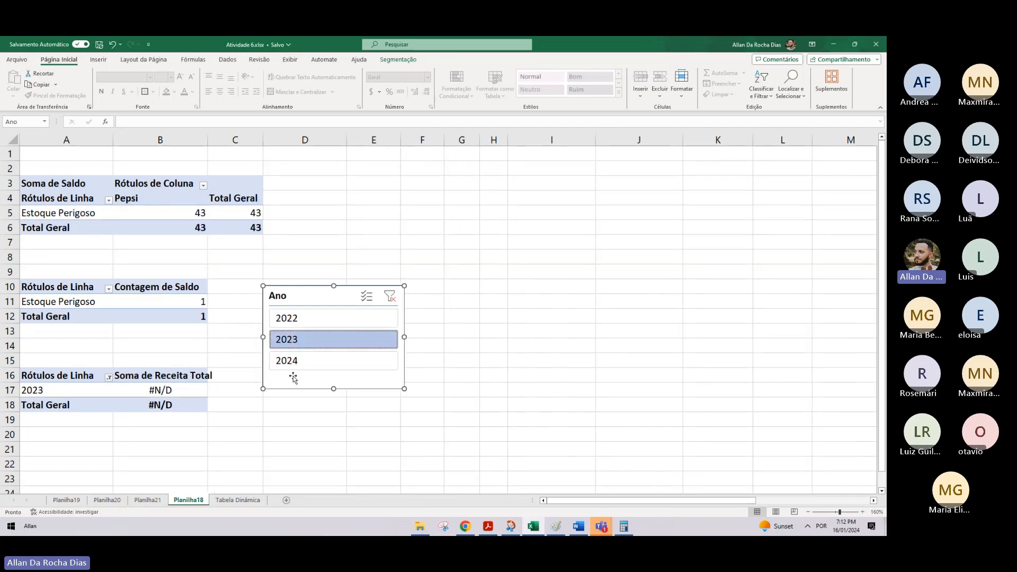
{"action": "left_click", "coordinate": [324, 364]}
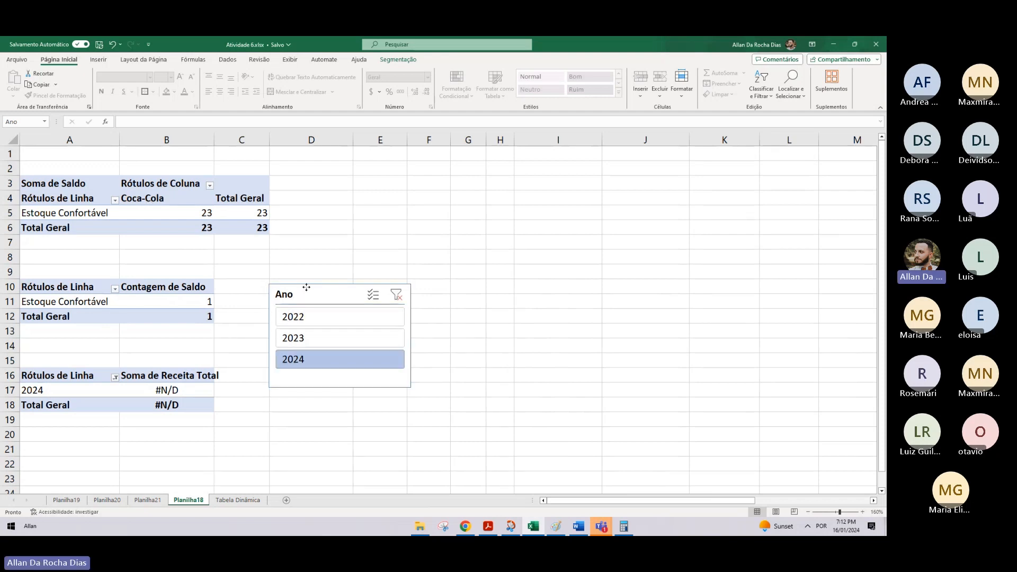
{"action": "left_click_drag", "start_coordinate": [310, 294], "coordinate": [308, 267]}
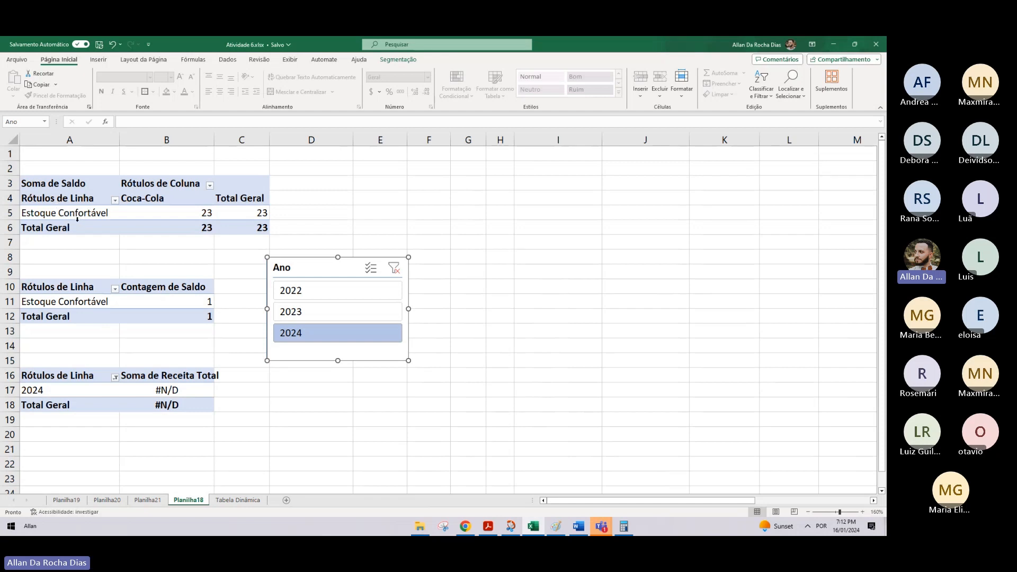
{"action": "left_click", "coordinate": [310, 290]}
{"action": "left_click", "coordinate": [393, 268]}
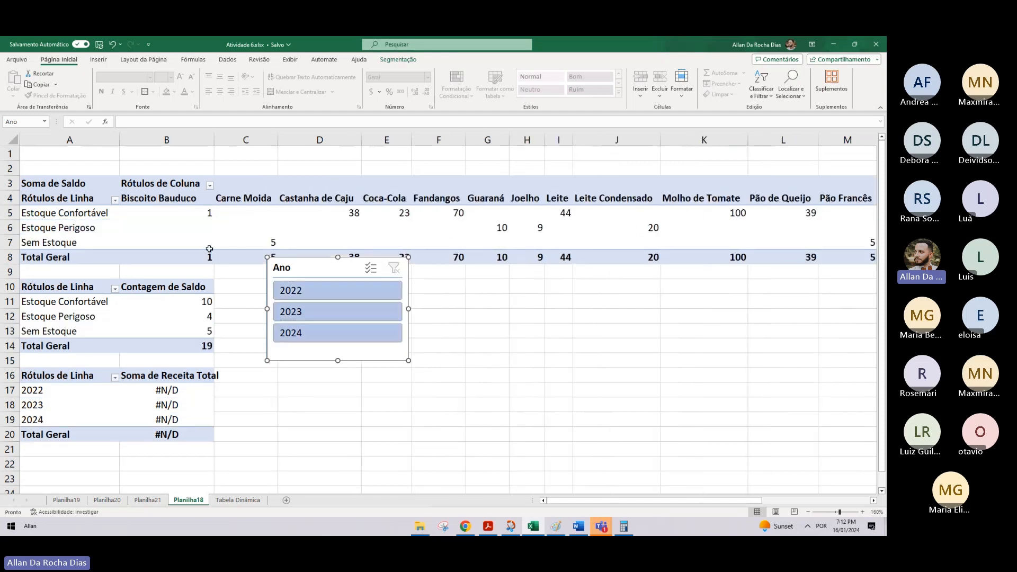
- Examine the Soma de Saldo values by status for Biscoito Bauduco, Carne Moida, Castanha de Caju and Joelho
{"action": "left_click", "coordinate": [156, 214]}
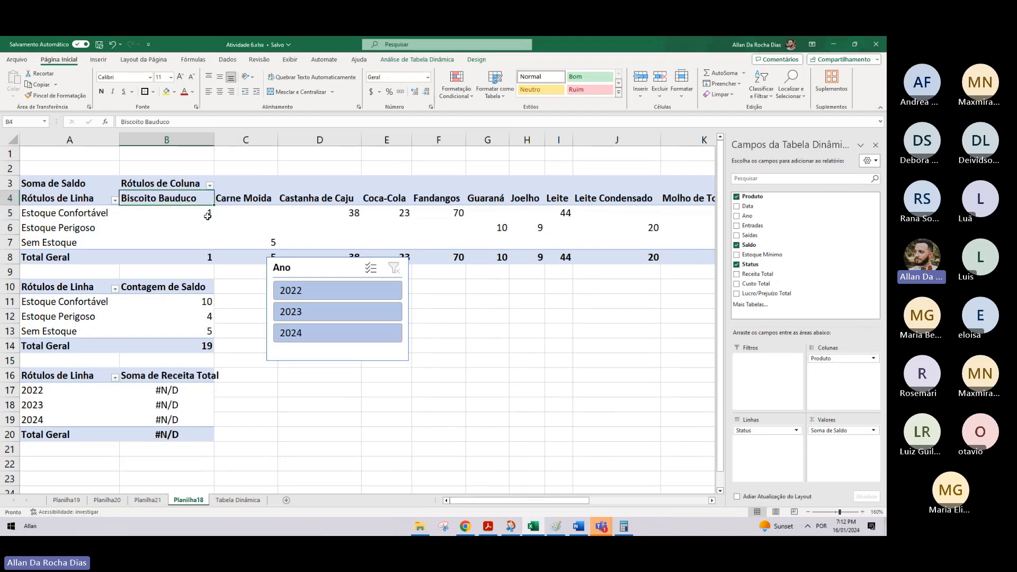
{"action": "left_click", "coordinate": [262, 239]}
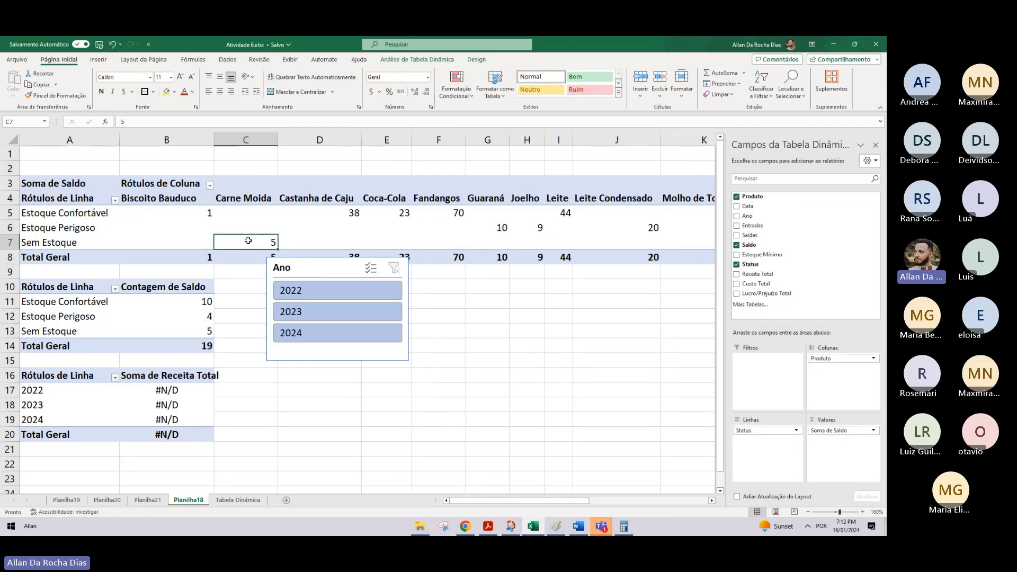
{"action": "left_click", "coordinate": [309, 217]}
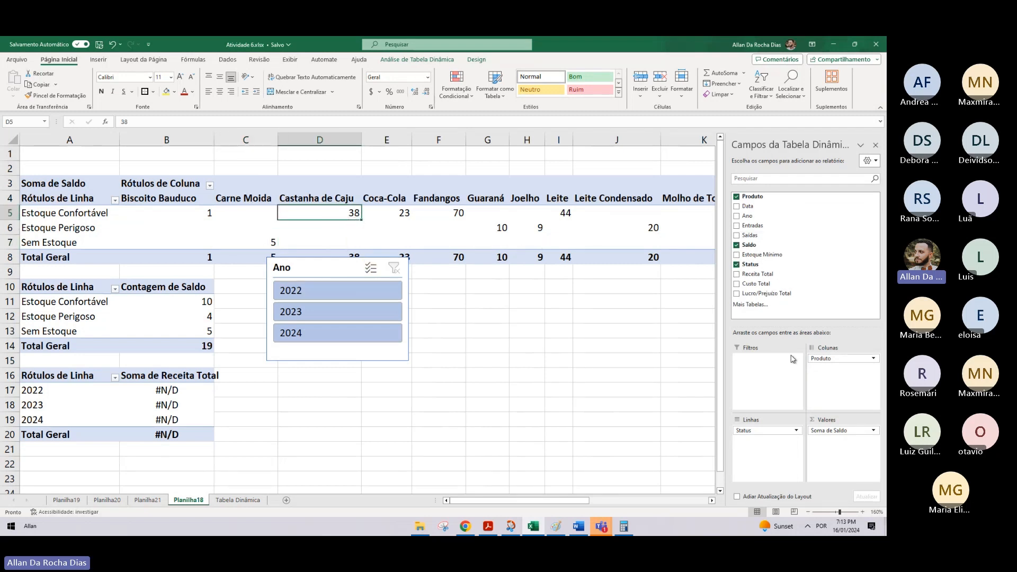
{"action": "left_click", "coordinate": [516, 228]}
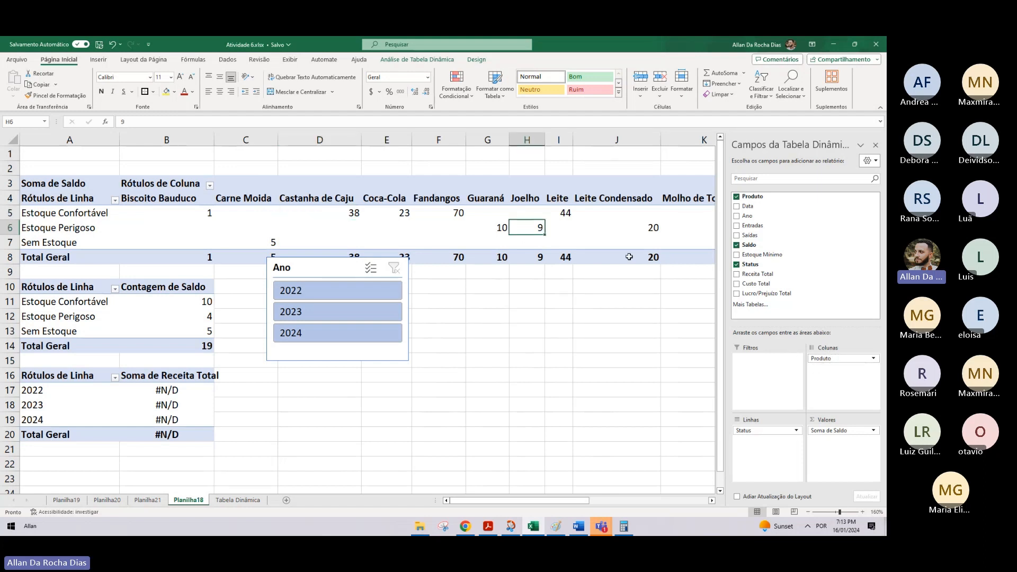
- Try to move Produto to the first pivot table's rows, and remove Status and Produto so only Soma de Saldo is laid out
{"action": "left_click_drag", "start_coordinate": [834, 360], "coordinate": [769, 440]}
{"action": "left_click", "coordinate": [446, 307]}
{"action": "left_click", "coordinate": [767, 430]}
{"action": "left_click", "coordinate": [770, 410]}
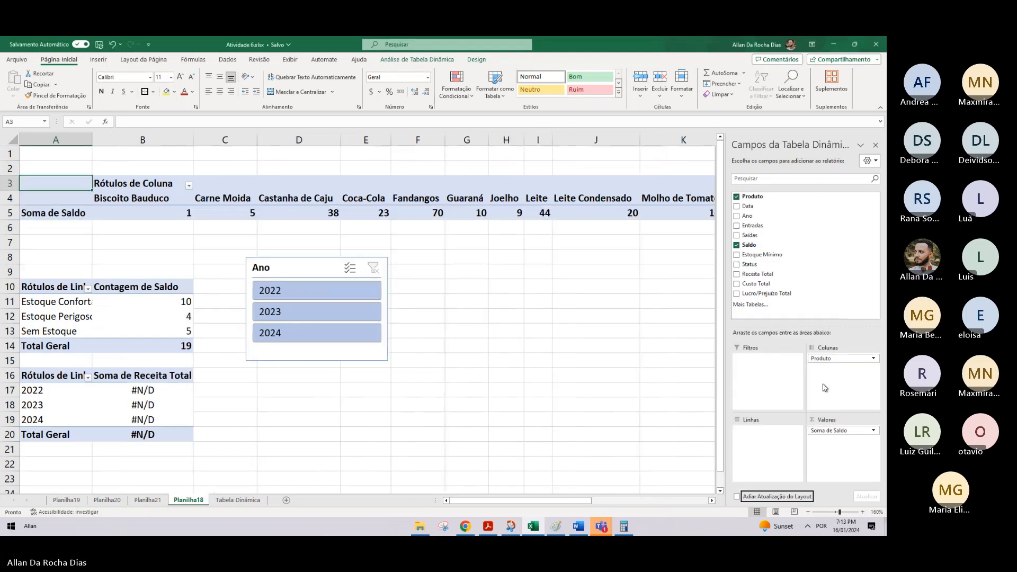
{"action": "left_click", "coordinate": [837, 359]}
{"action": "left_click", "coordinate": [836, 456]}
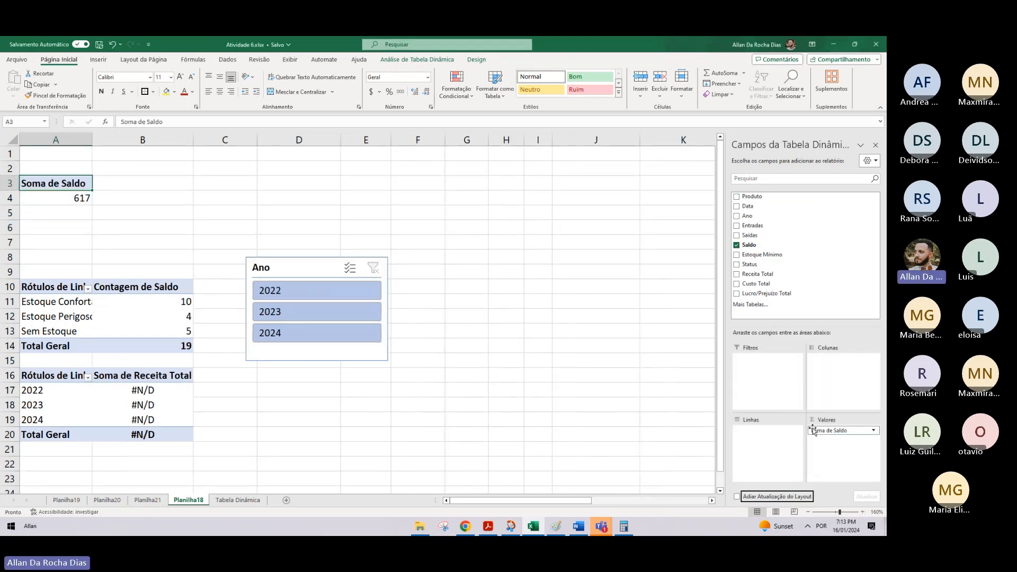
- Try to add row fields from the field list to the Soma de Saldo pivot table
{"action": "left_click_drag", "start_coordinate": [752, 204], "coordinate": [761, 434]}
{"action": "left_click", "coordinate": [448, 307]}
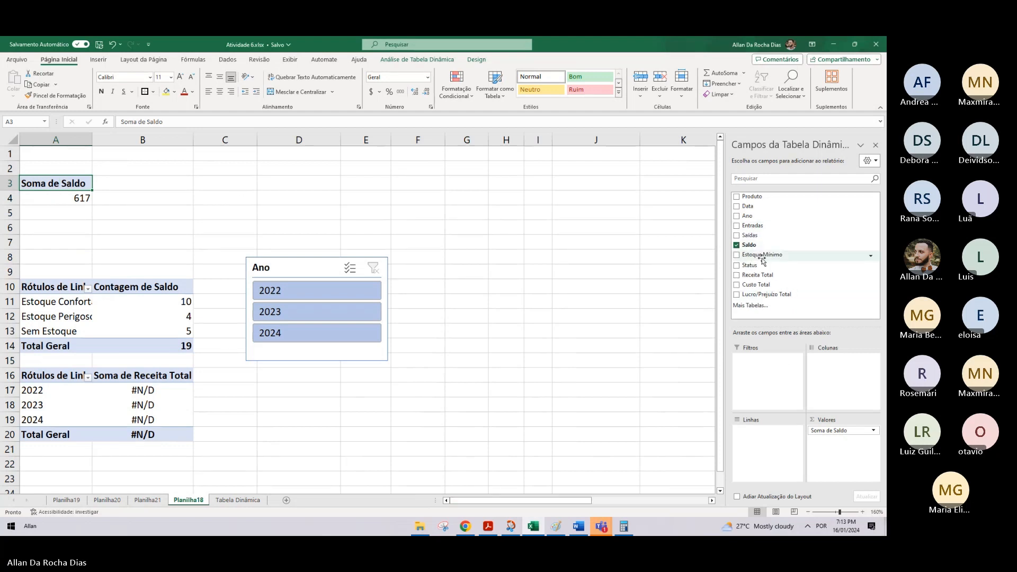
{"action": "left_click_drag", "start_coordinate": [753, 231], "coordinate": [770, 437]}
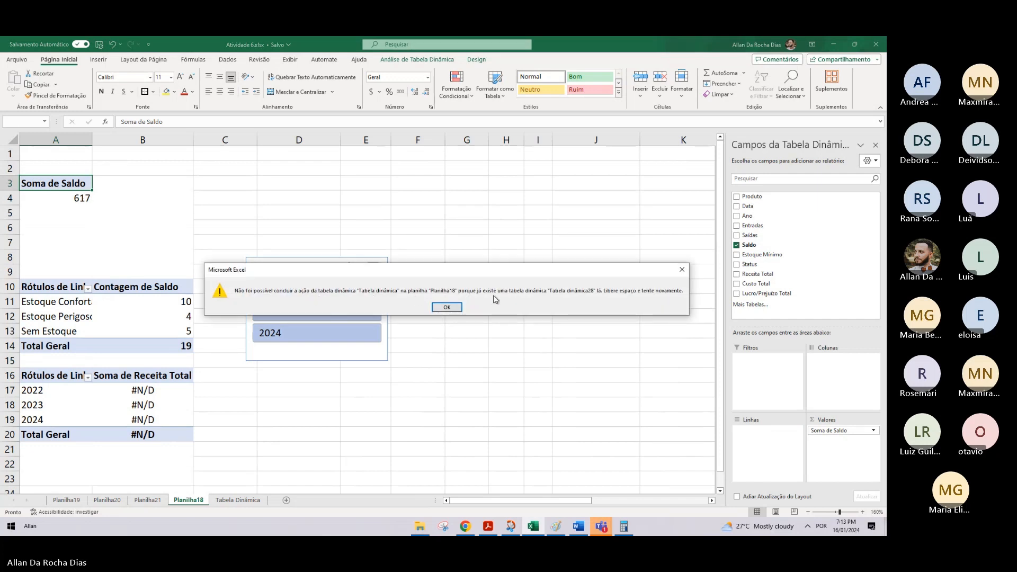
{"action": "left_click", "coordinate": [446, 307]}
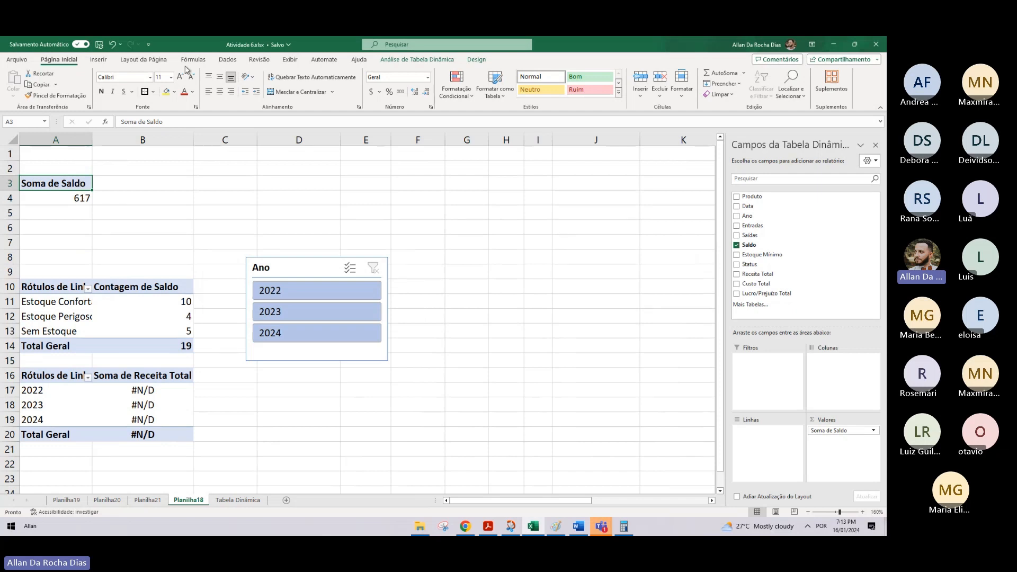
- Rename the Soma de Saldo pivot table as Tabela dinâmica t
{"action": "left_click", "coordinate": [416, 60]}
{"action": "left_click", "coordinate": [58, 84]}
{"action": "type", "text": "t"}
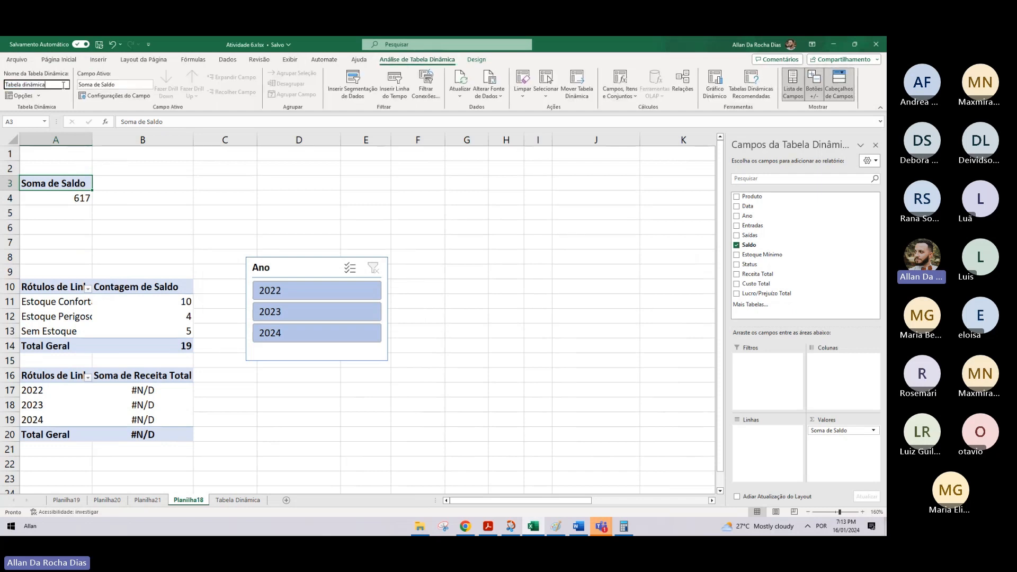
{"action": "key", "text": "Return"}
- Try to add Produto to the Soma de Saldo pivot table's layout, both before and after refreshing the table
{"action": "left_click_drag", "start_coordinate": [751, 197], "coordinate": [757, 417]}
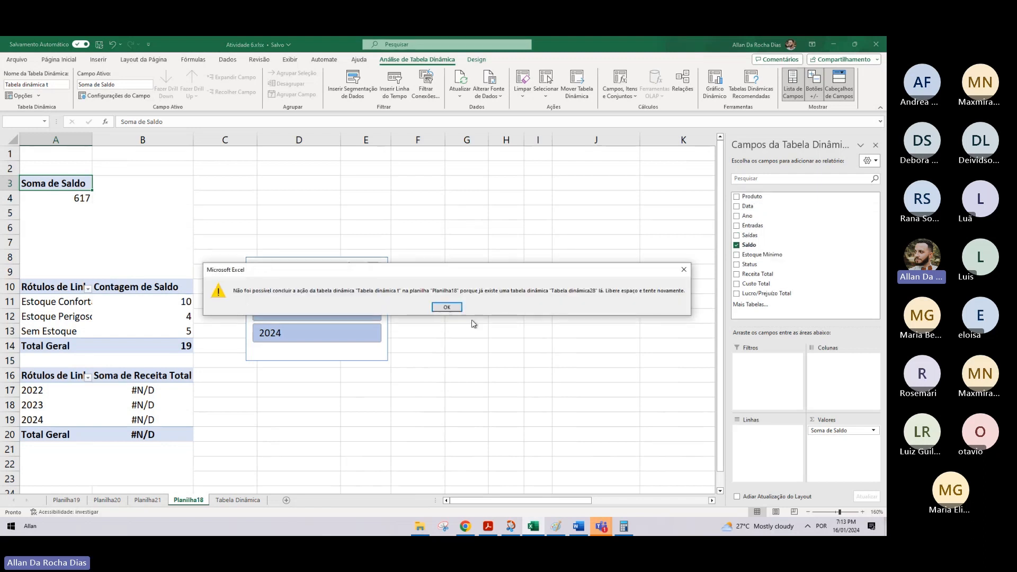
{"action": "left_click", "coordinate": [446, 306]}
{"action": "right_click", "coordinate": [60, 186]}
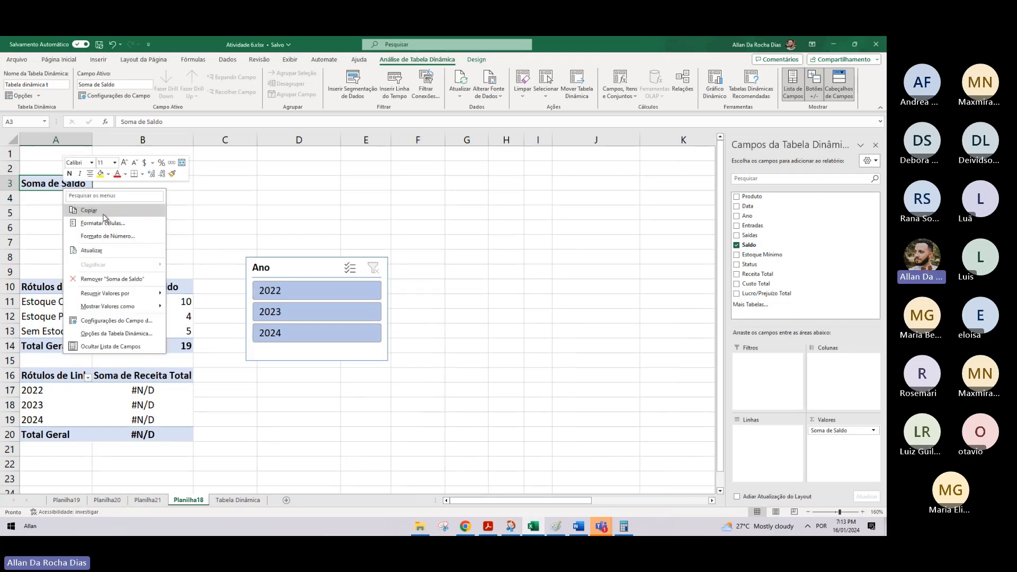
{"action": "left_click", "coordinate": [91, 250]}
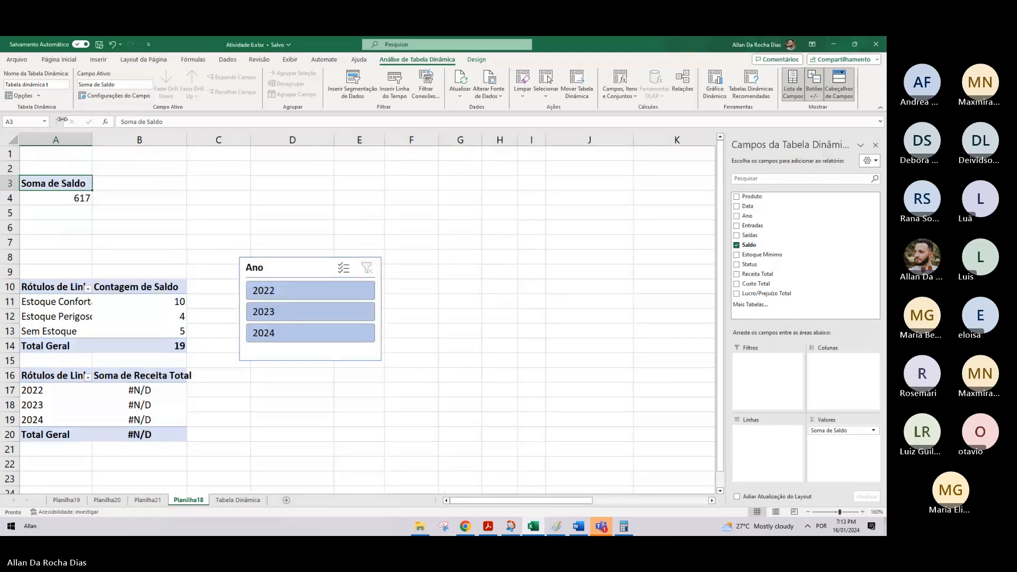
{"action": "left_click_drag", "start_coordinate": [751, 197], "coordinate": [759, 385]}
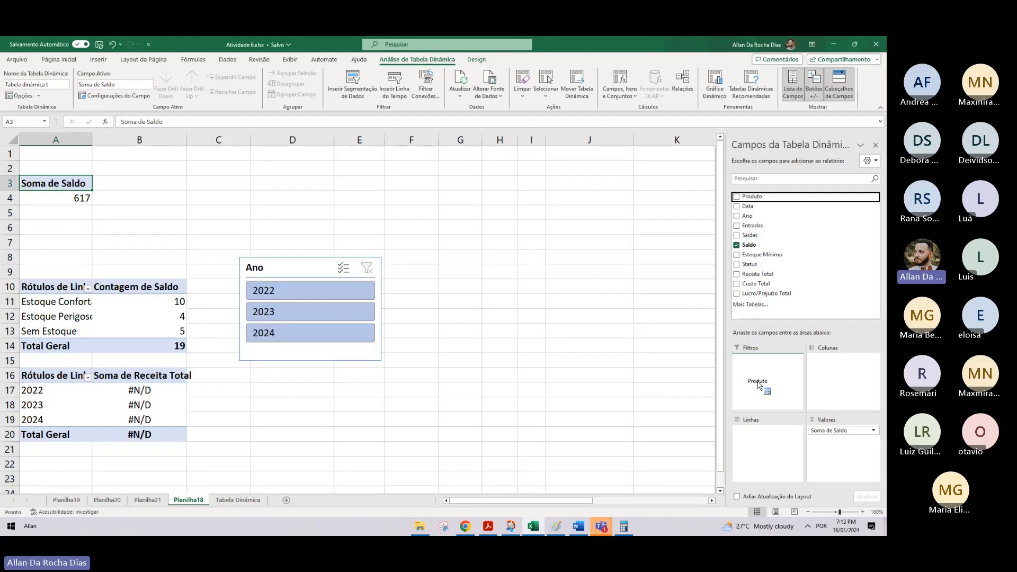
{"action": "left_click_drag", "start_coordinate": [758, 385], "coordinate": [51, 303]}
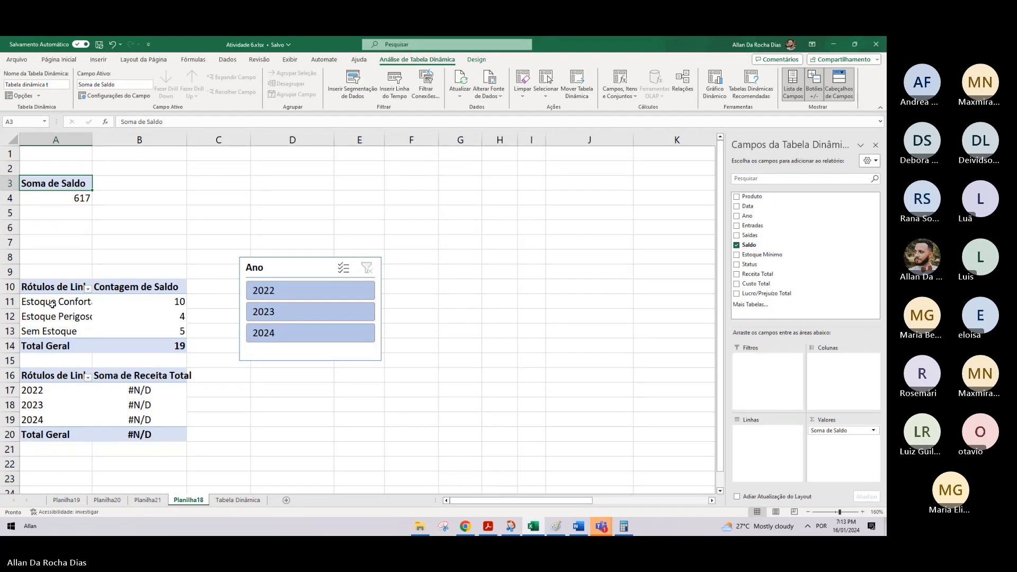
- Try to clear the range A3:B20 that holds all three pivot tables
{"action": "left_click_drag", "start_coordinate": [45, 183], "coordinate": [141, 431]}
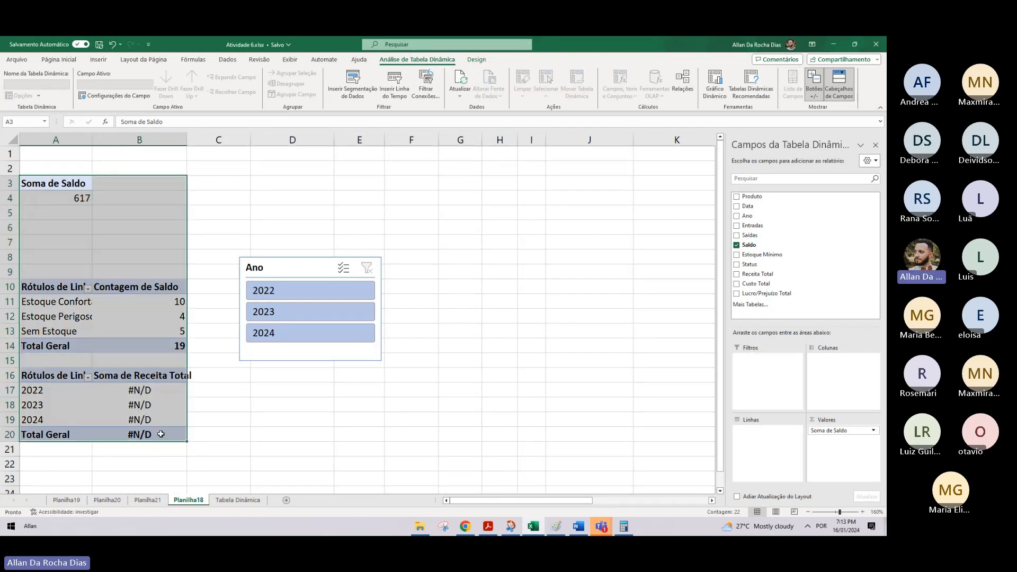
{"action": "right_click", "coordinate": [147, 399]}
{"action": "left_click", "coordinate": [195, 320]}
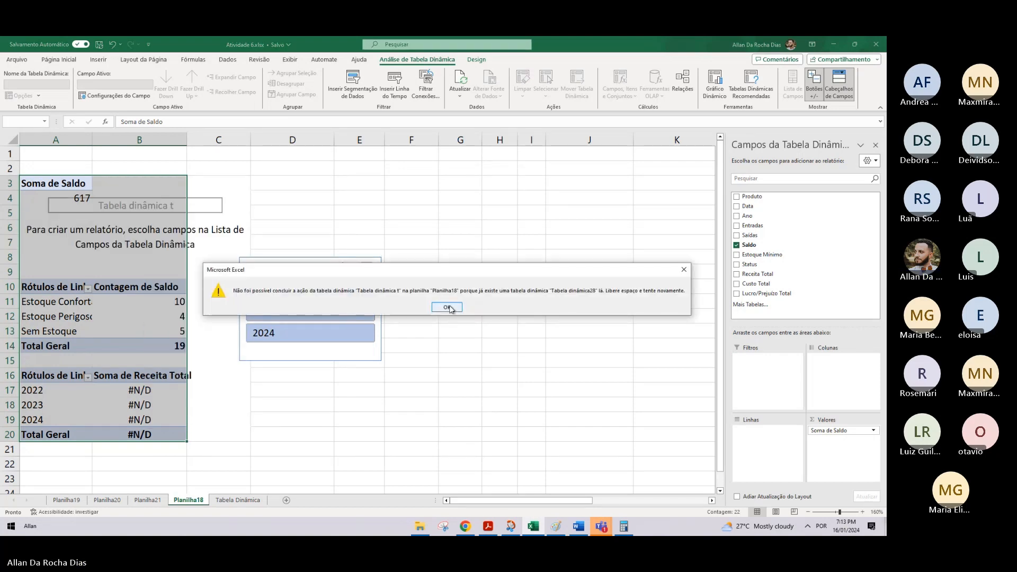
{"action": "key", "text": "Return"}
{"action": "left_click", "coordinate": [91, 210]}
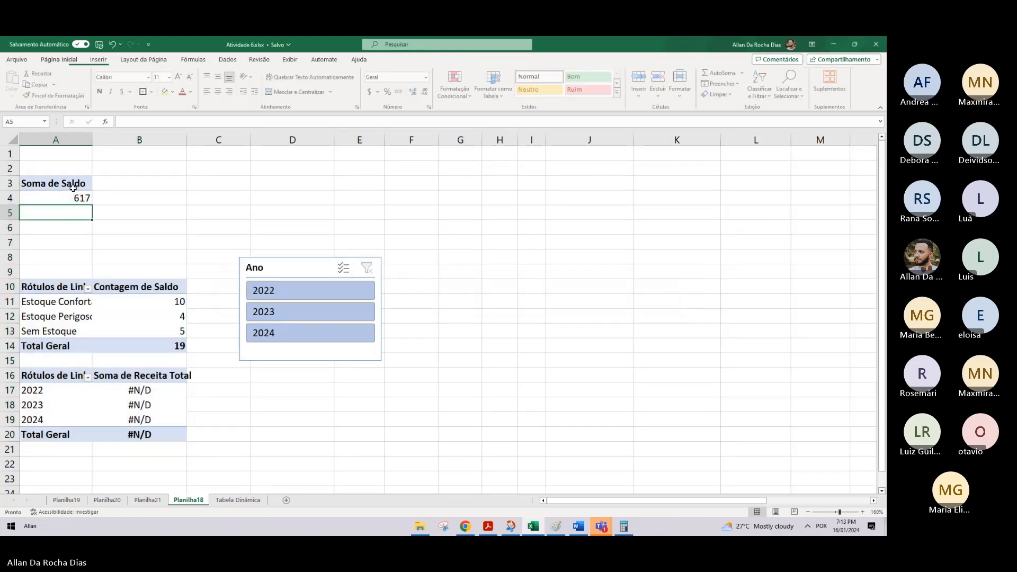
- Remove the Ano slicer and the Status row field from the Contagem de Saldo pivot table
{"action": "right_click", "coordinate": [297, 264]}
{"action": "left_click", "coordinate": [333, 413]}
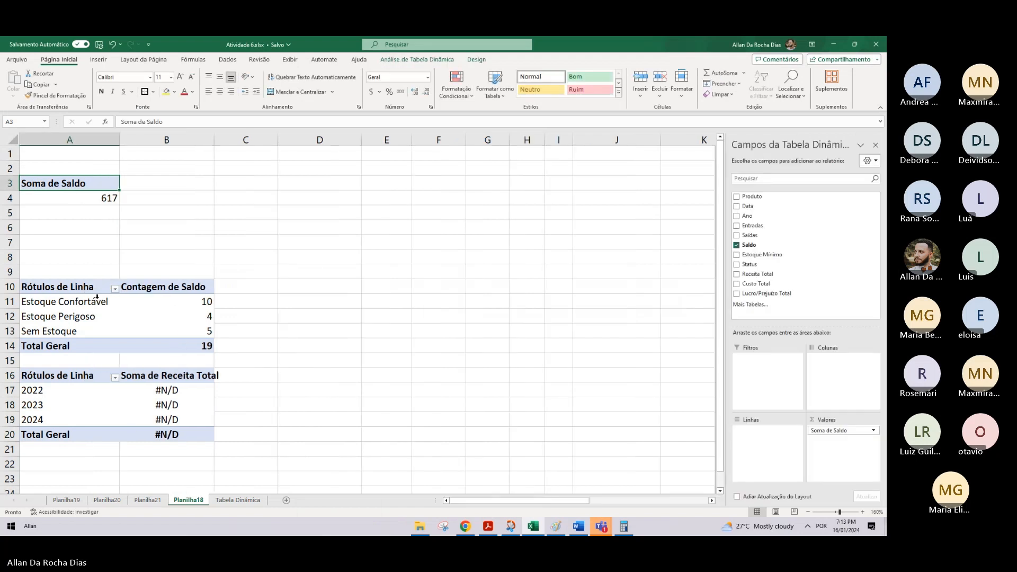
{"action": "left_click_drag", "start_coordinate": [53, 301], "coordinate": [53, 331]}
{"action": "right_click", "coordinate": [99, 299]}
{"action": "left_click", "coordinate": [136, 458]}
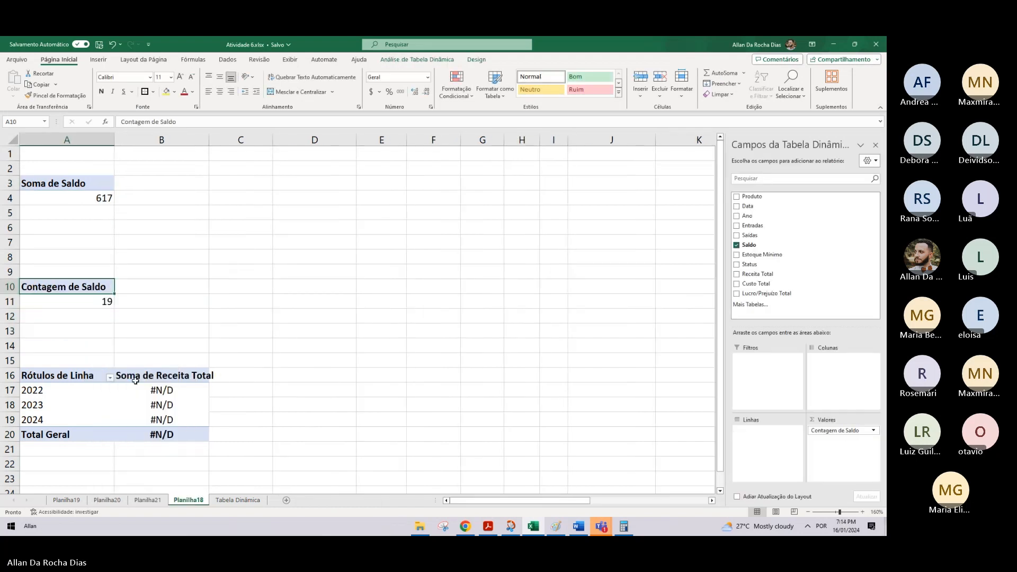
- Try to remove the Contagem de Saldo value field from the second pivot table
{"action": "right_click", "coordinate": [71, 289]}
{"action": "left_click", "coordinate": [116, 379]}
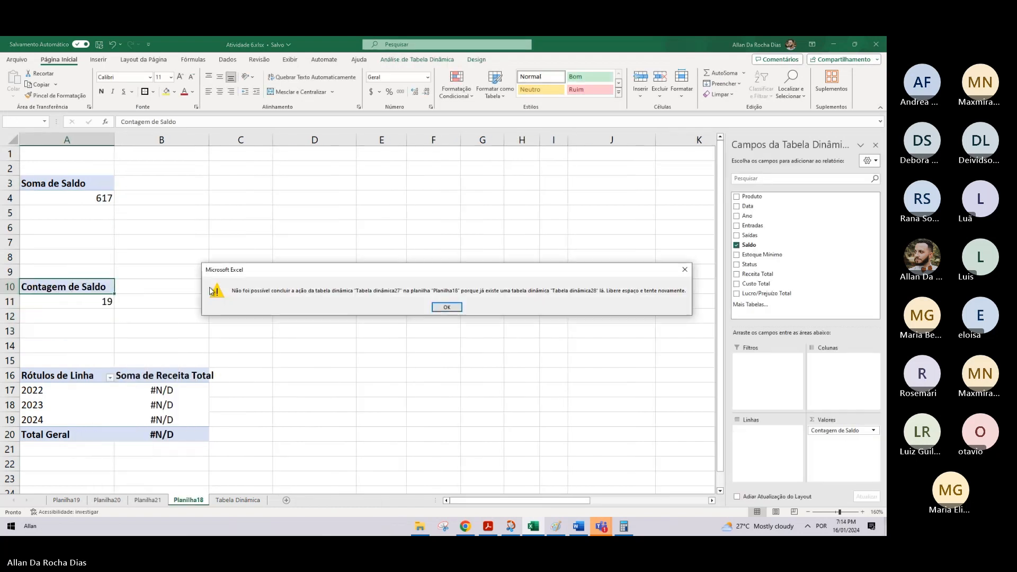
{"action": "left_click", "coordinate": [447, 306]}
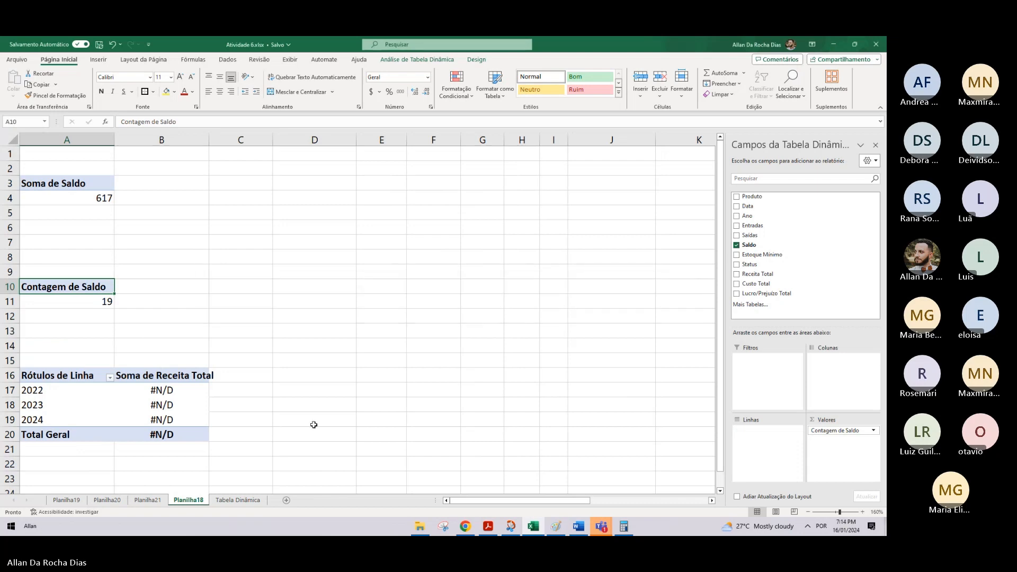
- Delete the sheets Planilha18, Planilha21, Planilha20 and Planilha19
{"action": "right_click", "coordinate": [196, 501]}
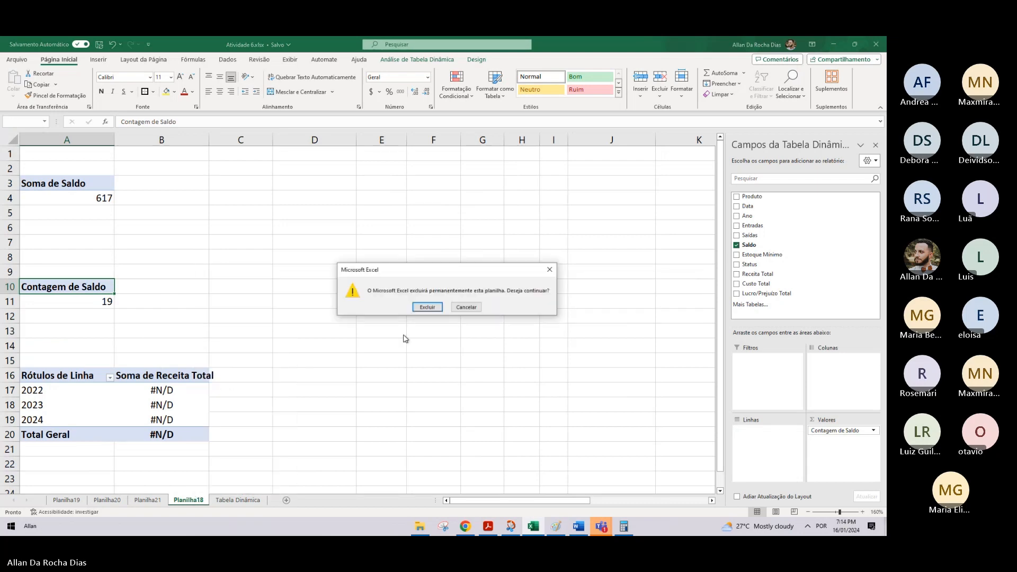
{"action": "left_click", "coordinate": [217, 353]}
{"action": "left_click", "coordinate": [427, 307]}
{"action": "right_click", "coordinate": [139, 499]}
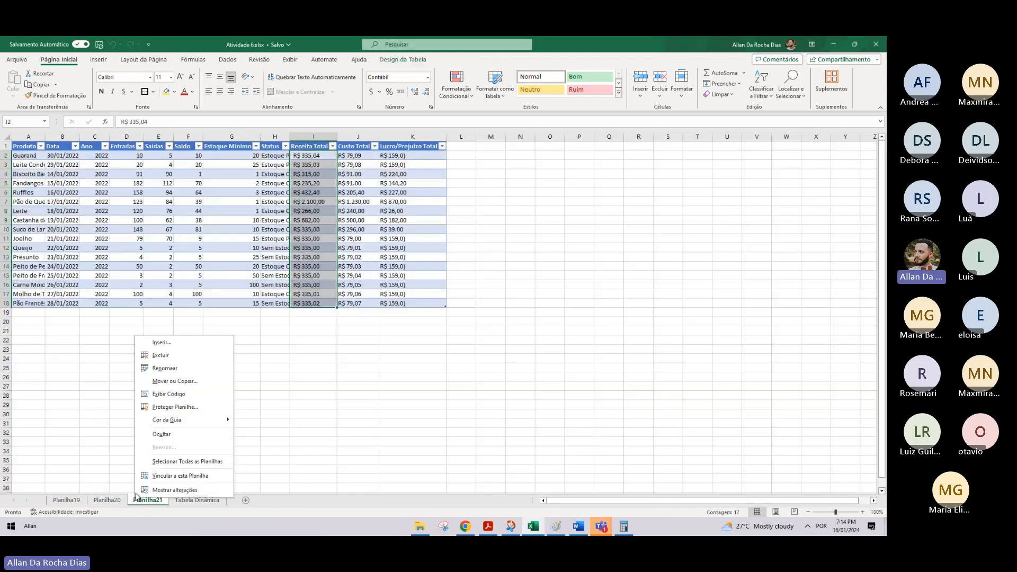
{"action": "left_click", "coordinate": [160, 355]}
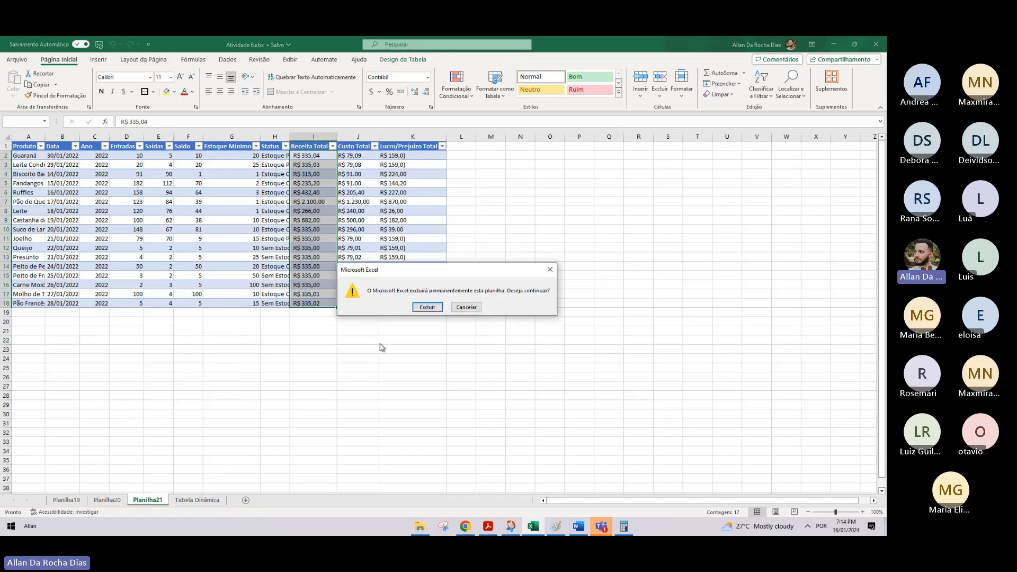
{"action": "left_click", "coordinate": [424, 312]}
{"action": "right_click", "coordinate": [108, 500]}
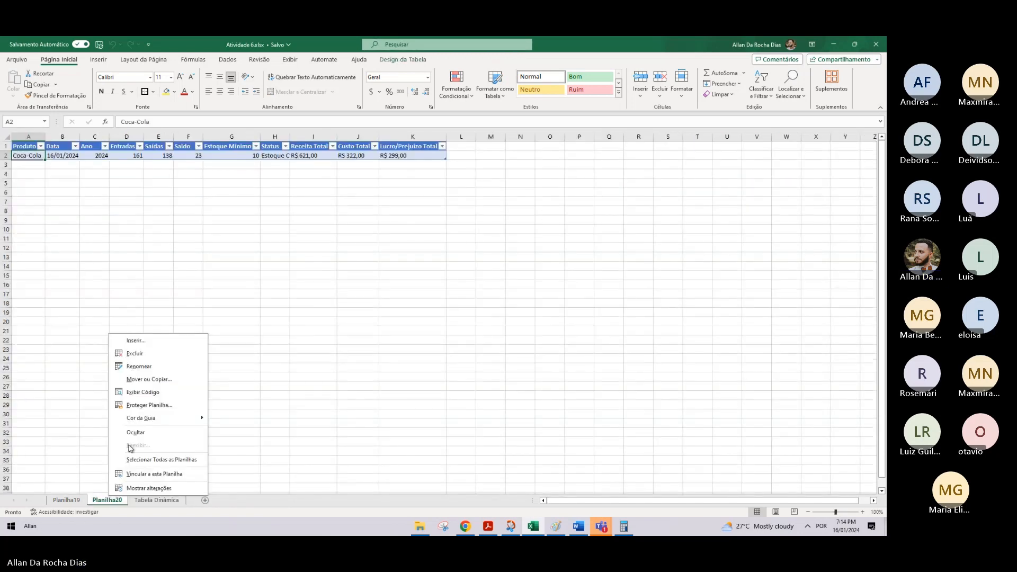
{"action": "left_click", "coordinate": [144, 354]}
{"action": "left_click", "coordinate": [425, 306]}
{"action": "right_click", "coordinate": [63, 500]}
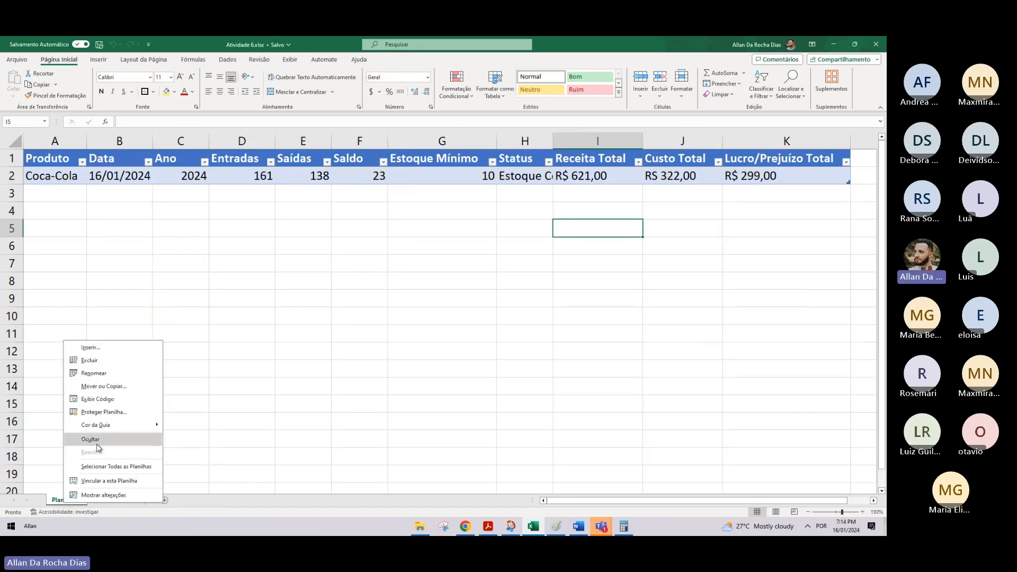
{"action": "left_click", "coordinate": [90, 360]}
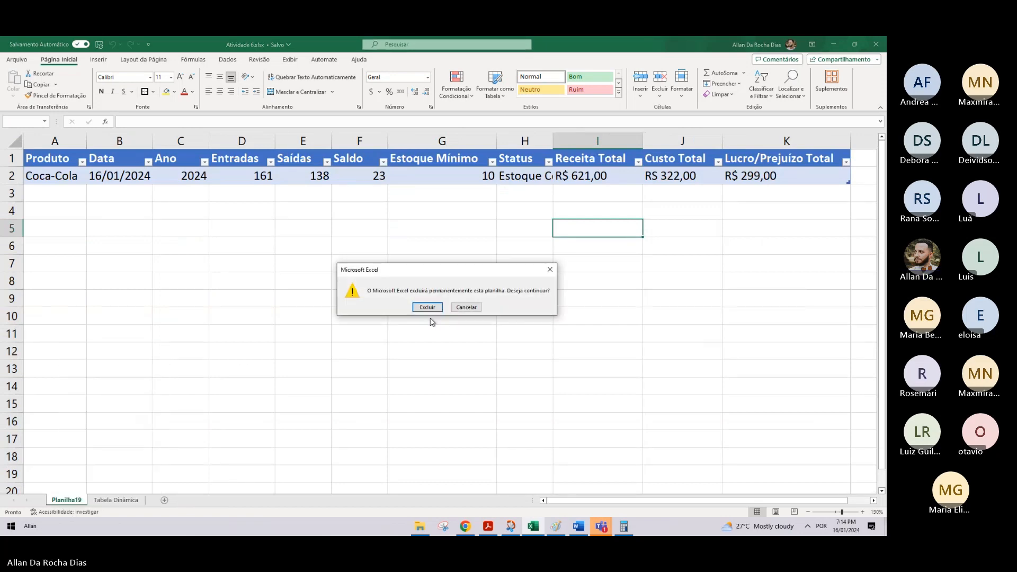
{"action": "left_click", "coordinate": [428, 307]}
- Create a Quick Analysis suggested pivot table from the whole stock table, with status rows, Soma de Saídas, Soma de Saldo and Contagem de Produto
{"action": "left_click", "coordinate": [61, 200]}
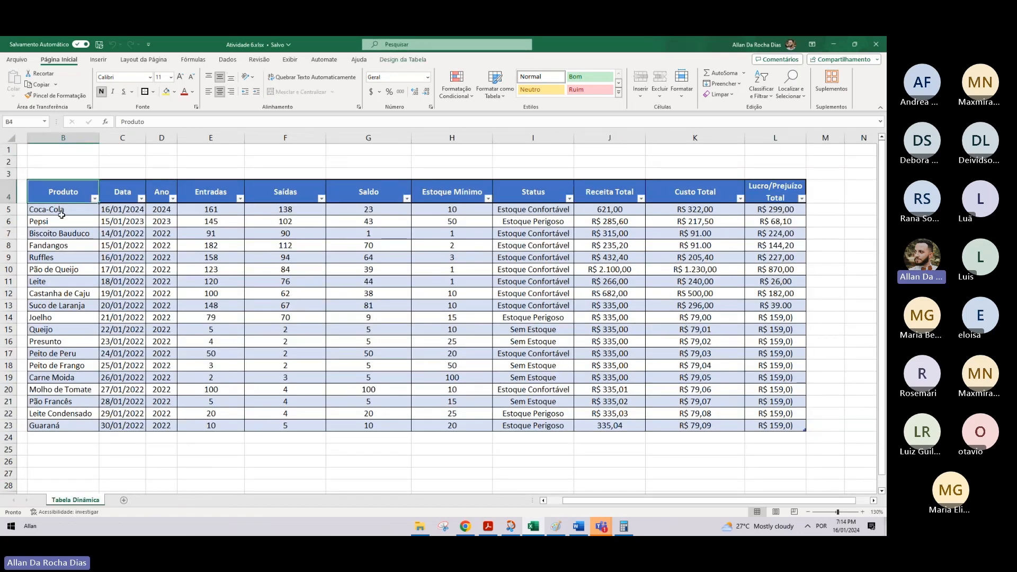
{"action": "key", "text": "ctrl+a"}
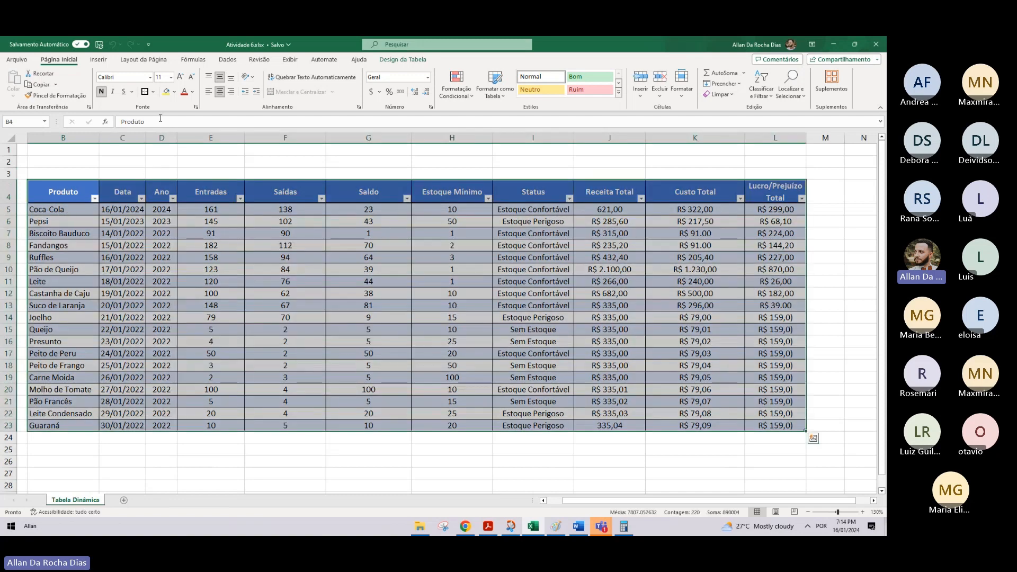
{"action": "right_click", "coordinate": [180, 246]}
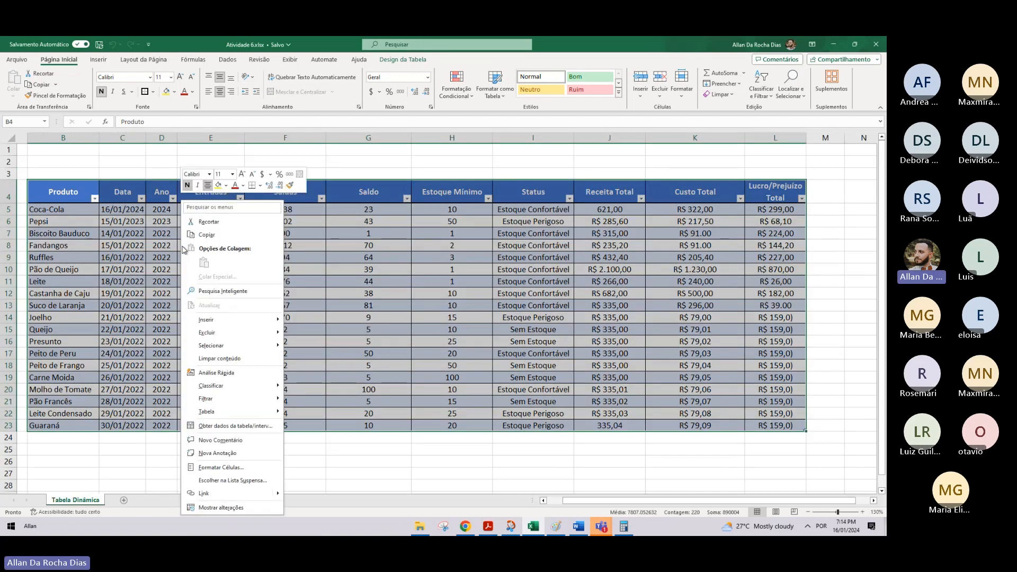
{"action": "left_click", "coordinate": [216, 372]}
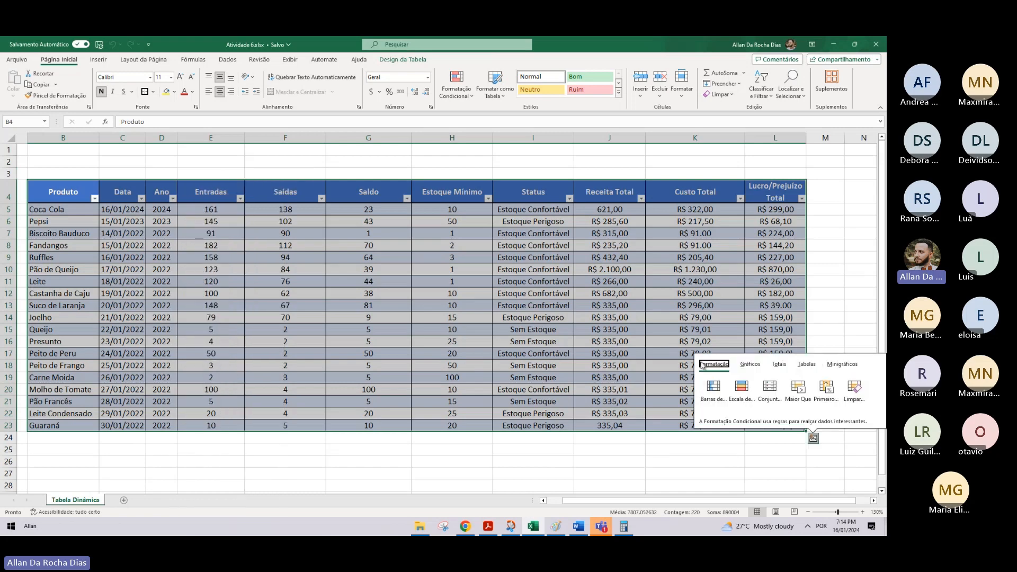
{"action": "left_click", "coordinate": [805, 363]}
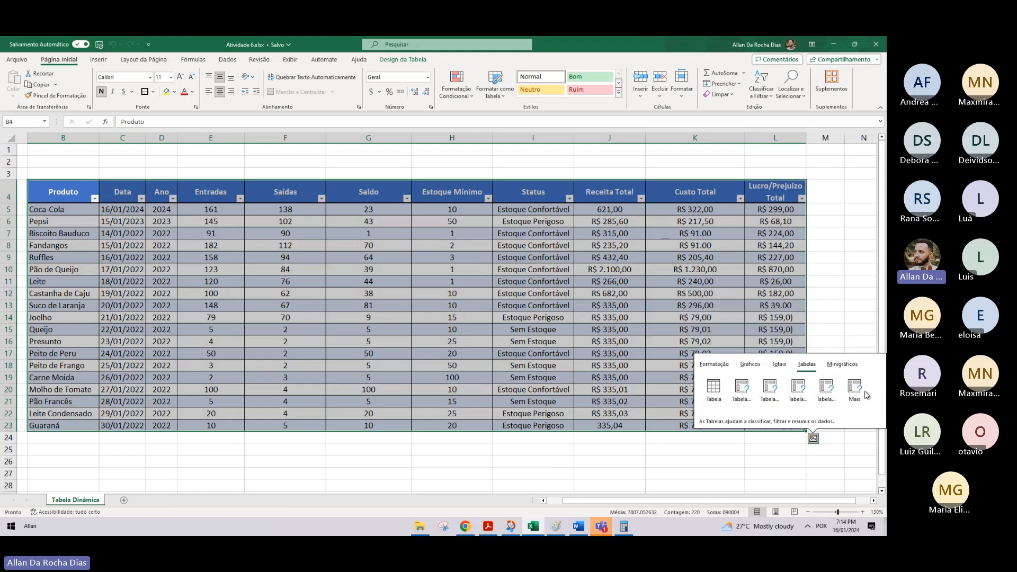
{"action": "left_click", "coordinate": [808, 396]}
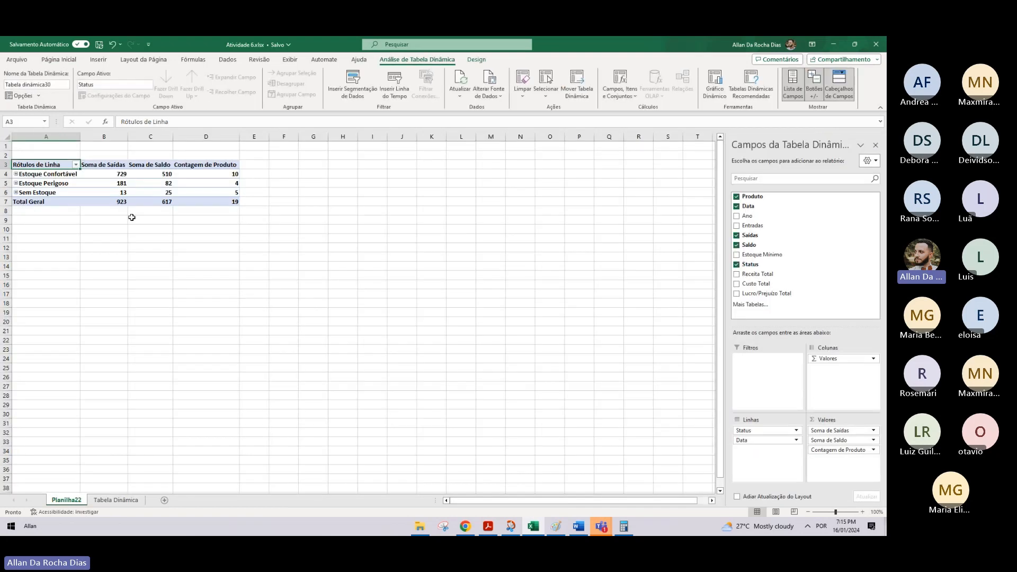
- Examine the Estoque Confortável, Estoque Perigoso and Sem Estoque row labels of the new pivot table
{"action": "scroll", "coordinate": [52, 177], "scroll_direction": "up", "scroll_amount": 9, "text": "ctrl"}
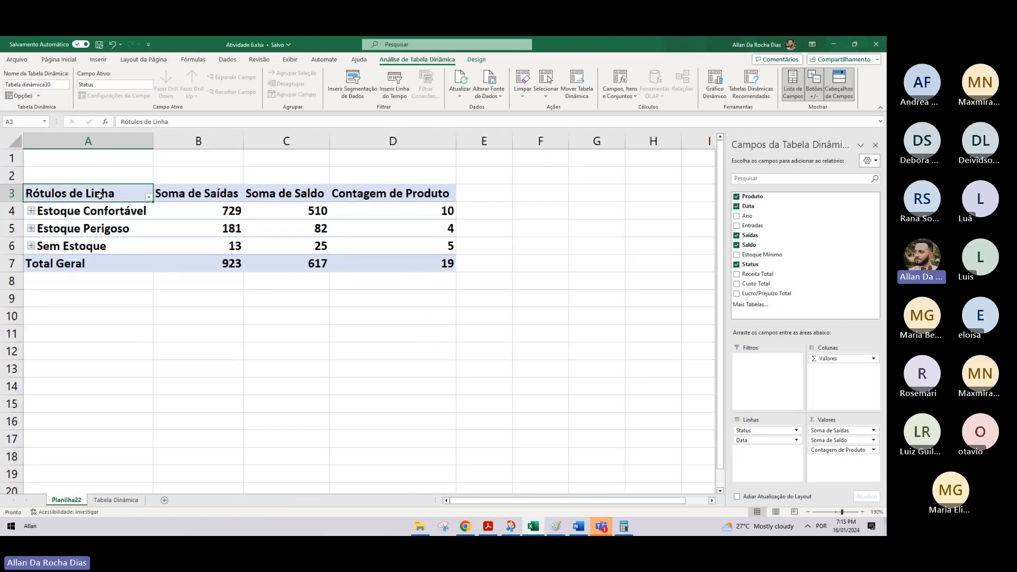
{"action": "left_click", "coordinate": [85, 211]}
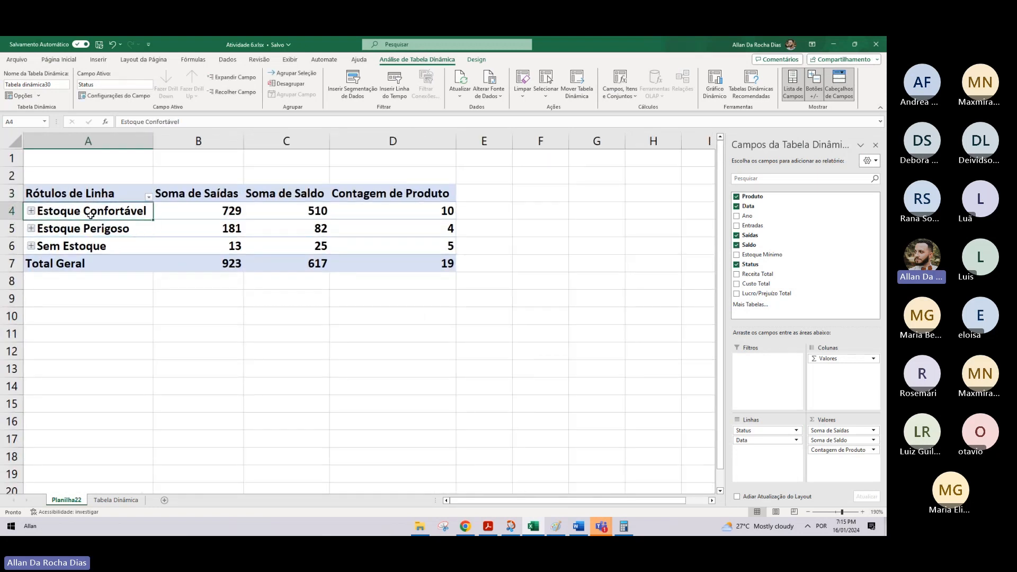
{"action": "left_click", "coordinate": [88, 245]}
{"action": "left_click", "coordinate": [88, 228]}
{"action": "left_click", "coordinate": [89, 210]}
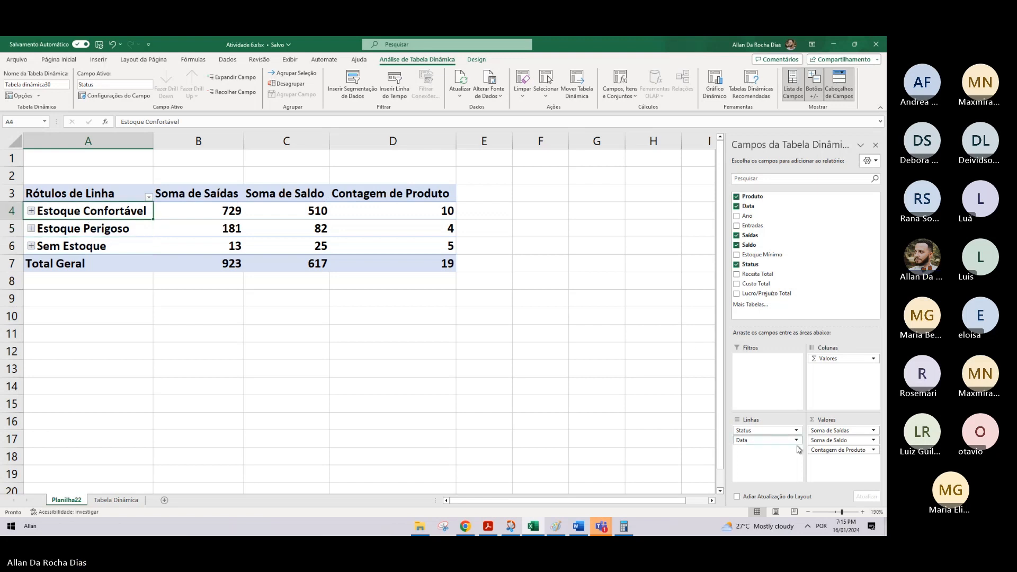
{"action": "left_click", "coordinate": [93, 222]}
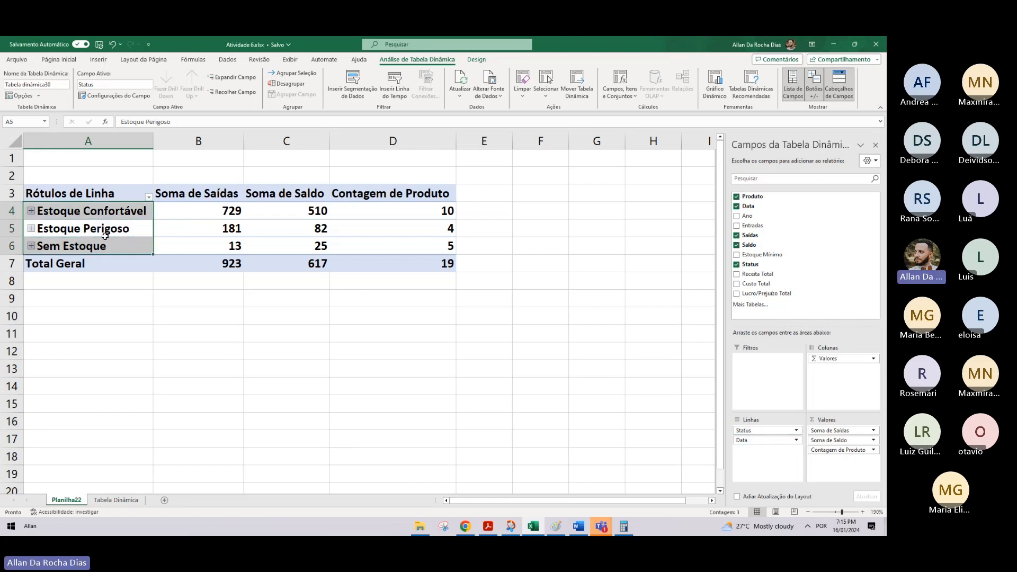
{"action": "left_click", "coordinate": [113, 246]}
- Examine the Soma de Saídas, Soma de Saldo and Contagem de Produto values for each stock status
{"action": "left_click", "coordinate": [225, 211]}
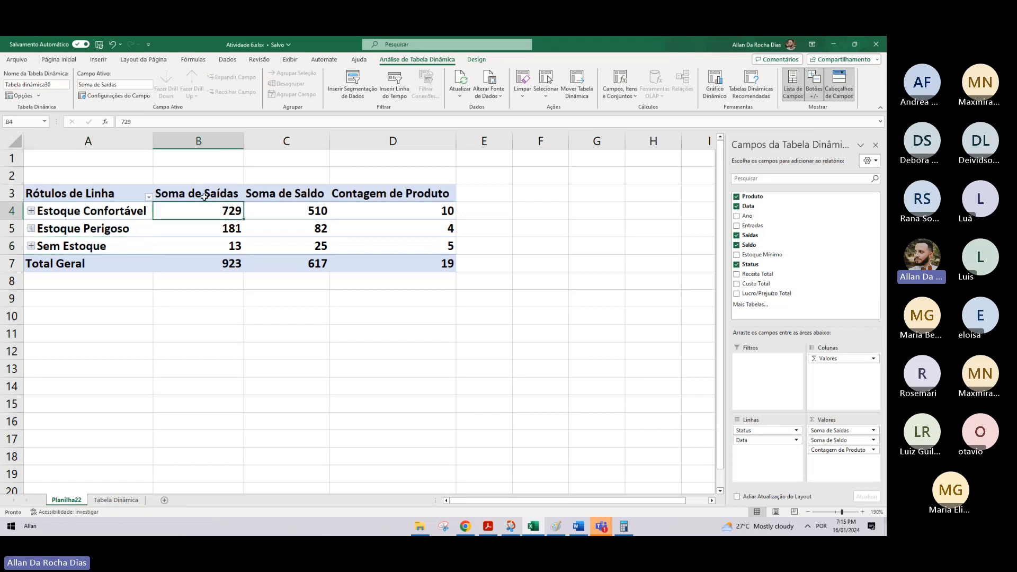
{"action": "left_click", "coordinate": [231, 229]}
{"action": "left_click", "coordinate": [233, 245]}
{"action": "left_click", "coordinate": [232, 229]}
{"action": "left_click", "coordinate": [232, 213]}
{"action": "left_click", "coordinate": [313, 213]}
{"action": "left_click", "coordinate": [320, 229]}
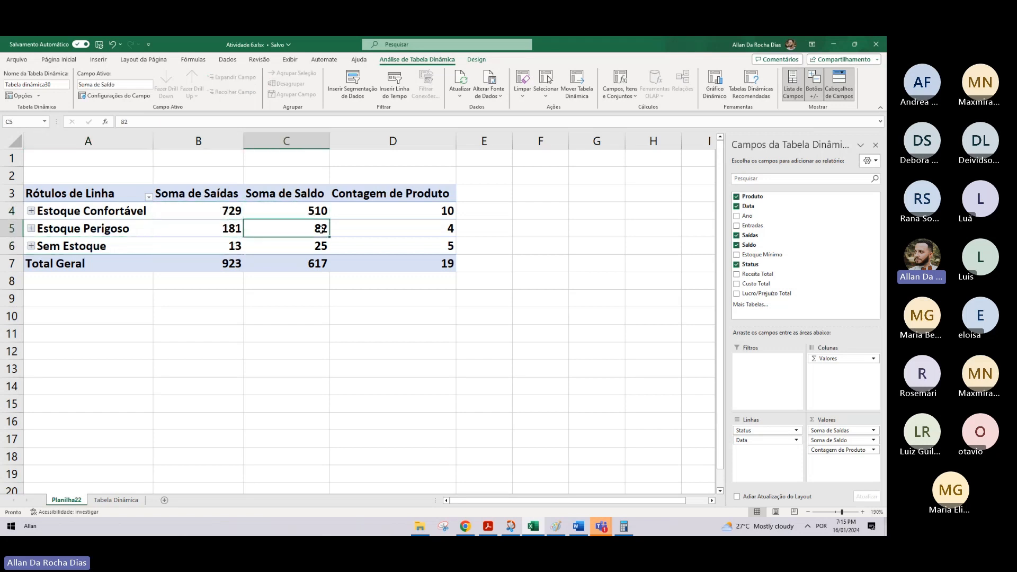
{"action": "left_click", "coordinate": [322, 247]}
{"action": "left_click", "coordinate": [446, 211]}
{"action": "left_click", "coordinate": [449, 229]}
{"action": "double_click", "coordinate": [448, 228]}
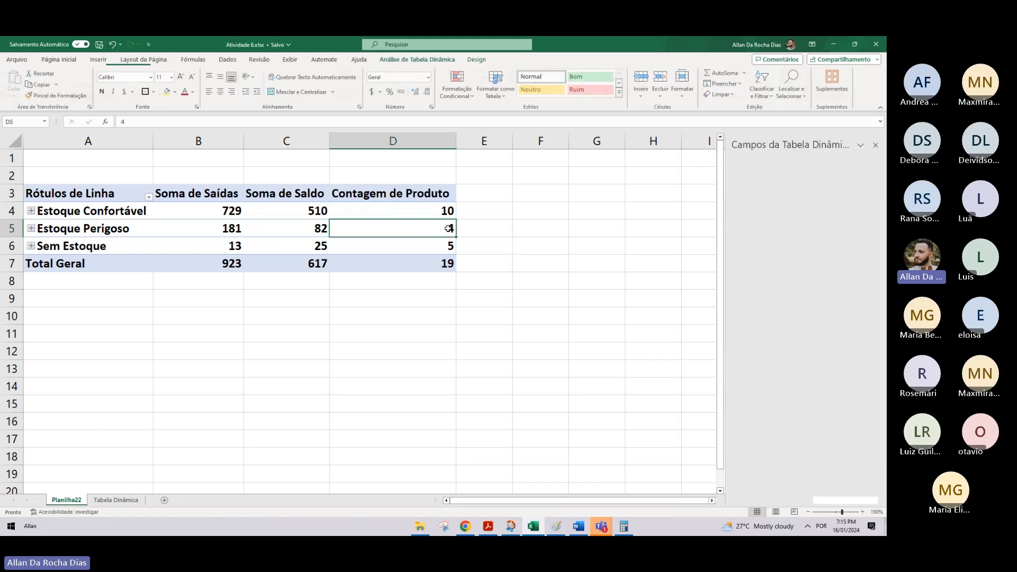
{"action": "left_click", "coordinate": [448, 245]}
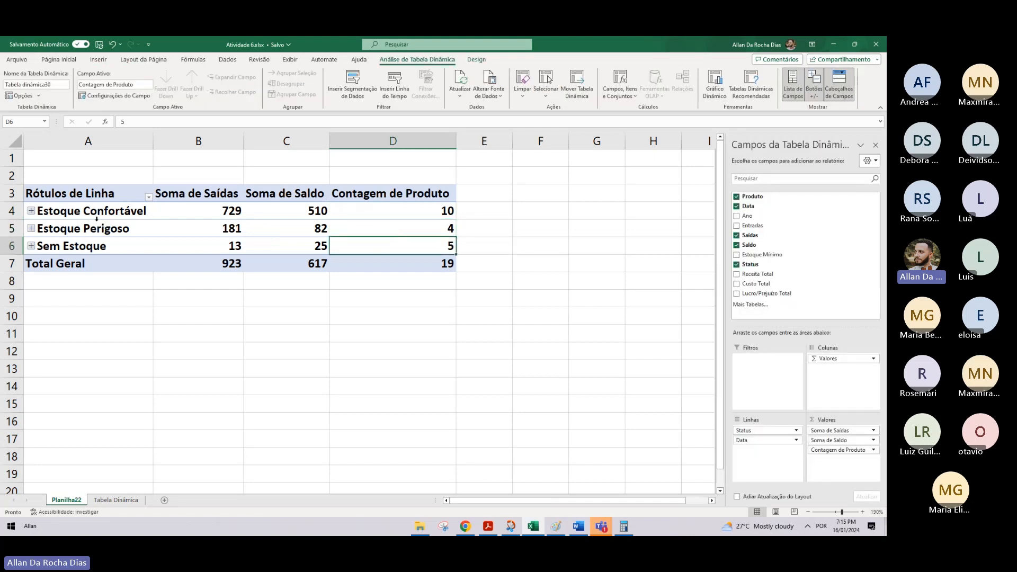
- Insert a slicer for the Ano field and place it just below the pivot table
{"action": "left_click", "coordinate": [96, 217]}
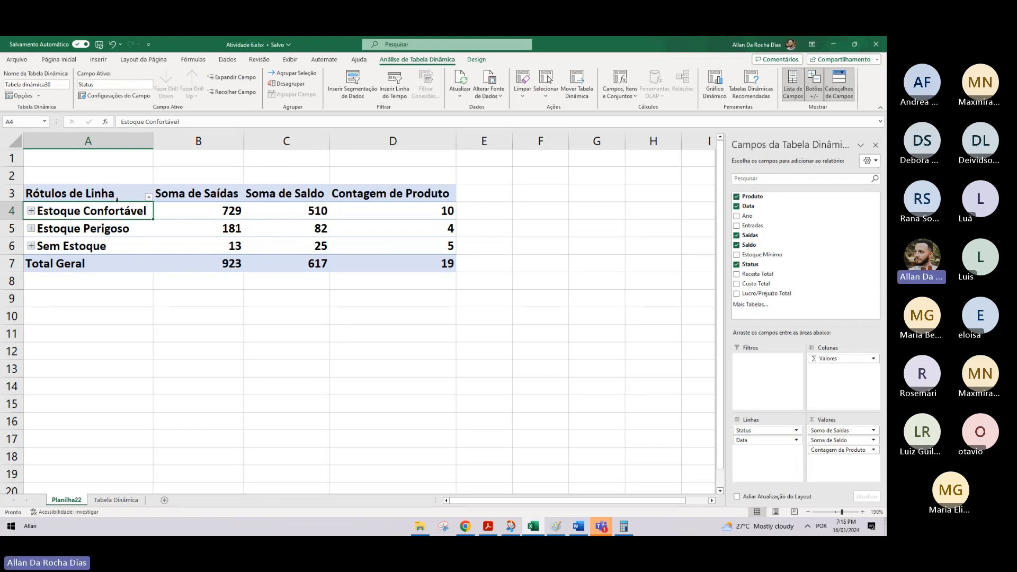
{"action": "key", "text": "shift+Down"}
{"action": "key", "text": "shift+Down"}
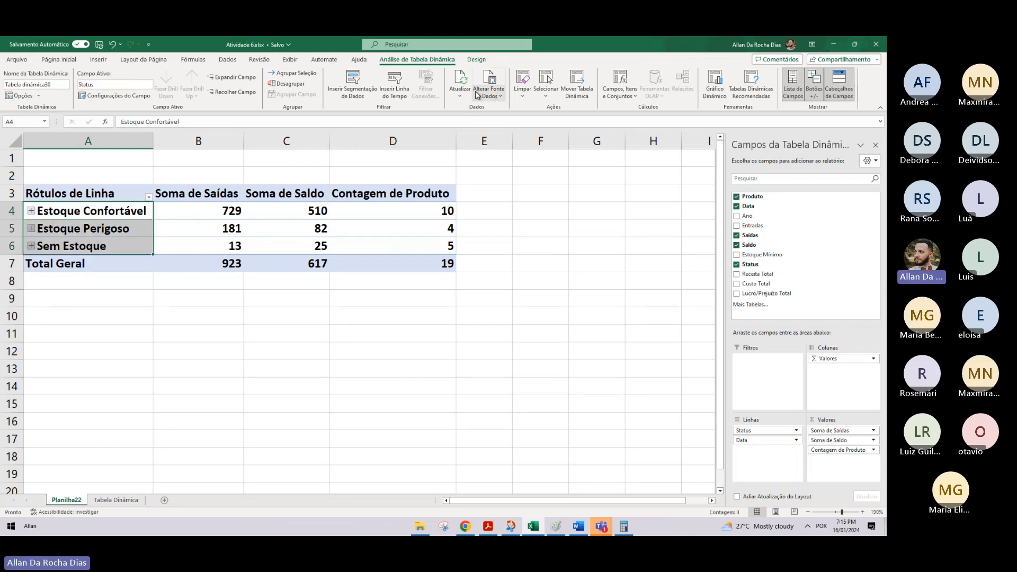
{"action": "left_click", "coordinate": [354, 88]}
{"action": "left_click", "coordinate": [242, 223]}
{"action": "left_click", "coordinate": [294, 372]}
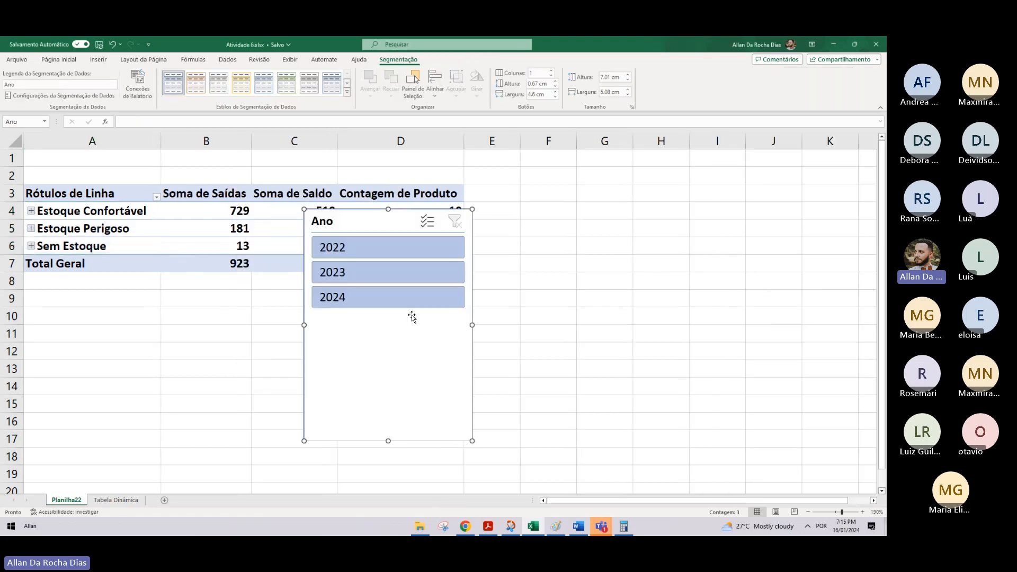
{"action": "left_click_drag", "start_coordinate": [384, 217], "coordinate": [211, 280]}
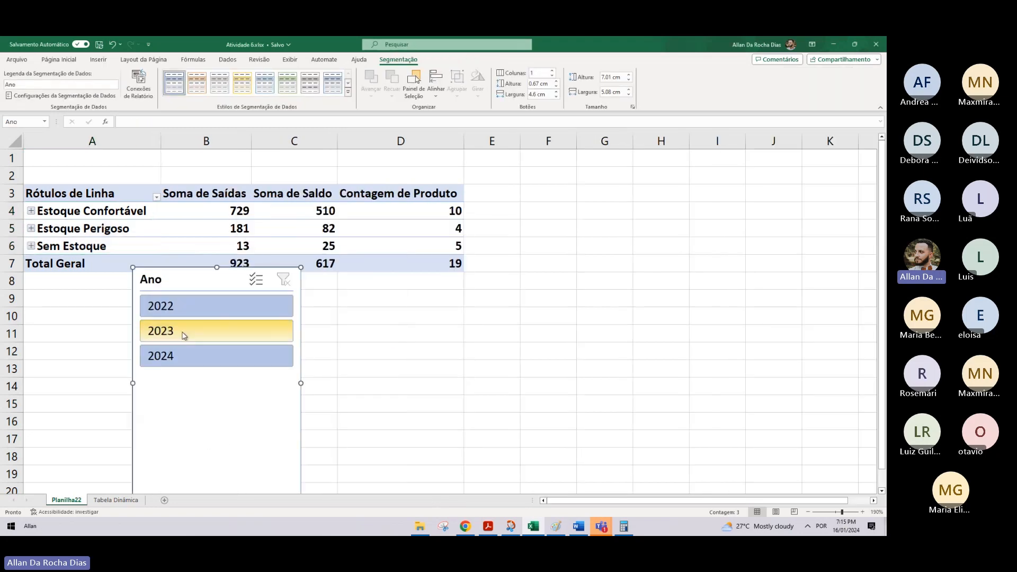
- Filter the pivot table by 2022, 2023 and 2024 in turn with the Ano slicer, and clear the filter
{"action": "left_click", "coordinate": [182, 311]}
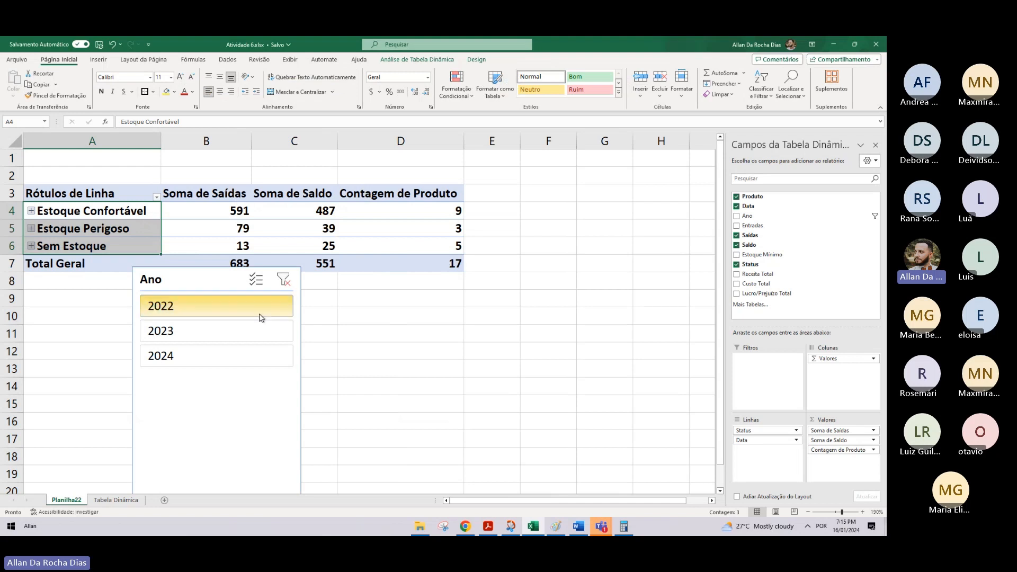
{"action": "left_click", "coordinate": [208, 329]}
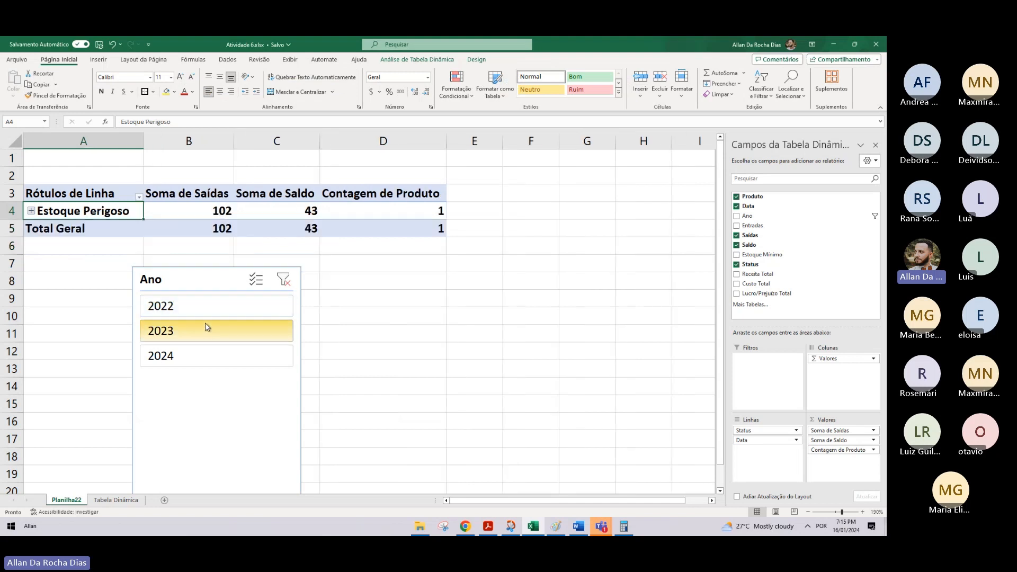
{"action": "left_click", "coordinate": [222, 356]}
{"action": "left_click", "coordinate": [217, 282]}
{"action": "left_click", "coordinate": [279, 285]}
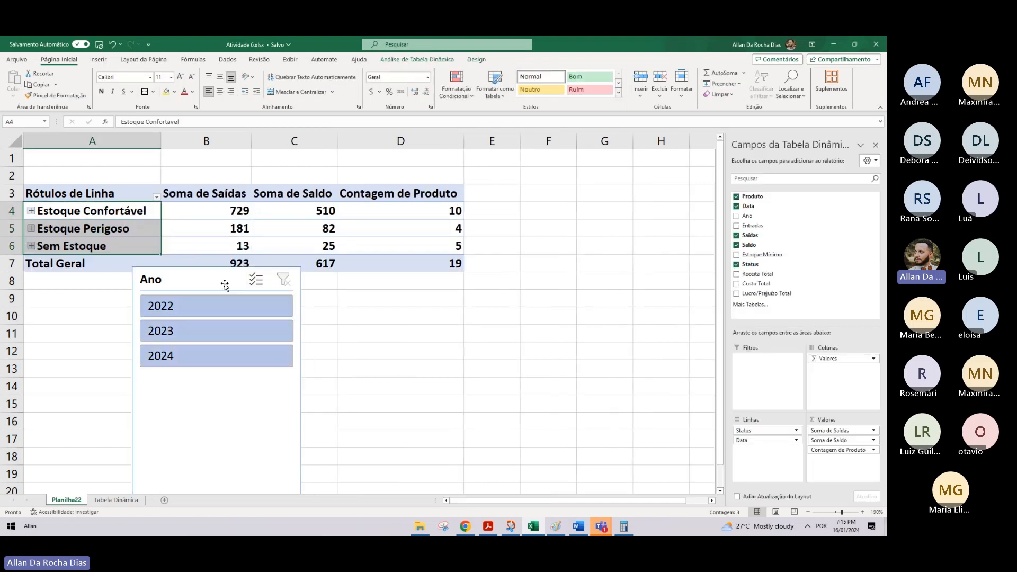
- Delete the Ano slicer and discard the stray entry in cell A4
{"action": "left_click", "coordinate": [223, 284]}
{"action": "key", "text": "Delete"}
{"action": "type", "text": "]"}
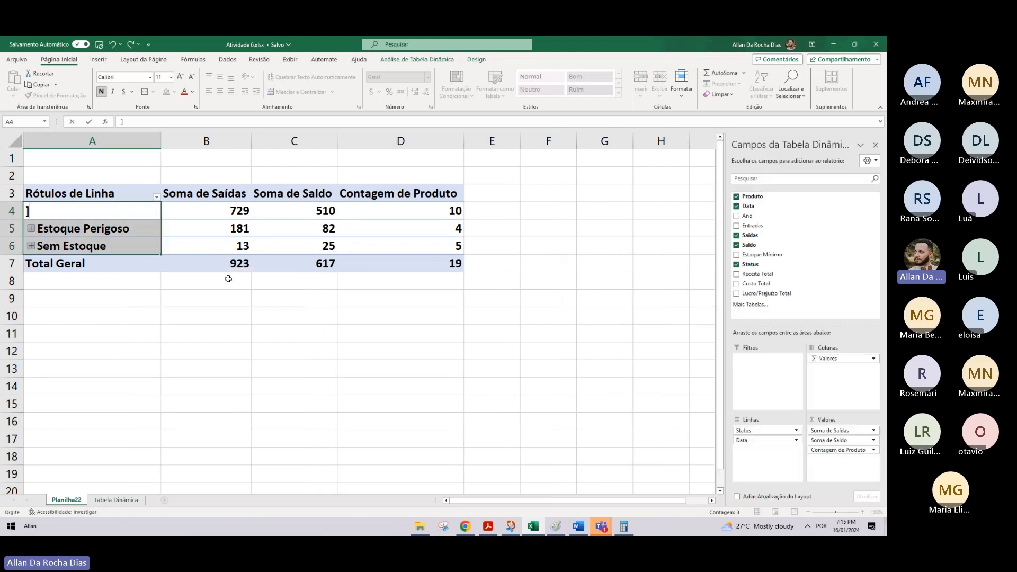
{"action": "left_click", "coordinate": [121, 200]}
{"action": "key", "text": "ctrl+z"}
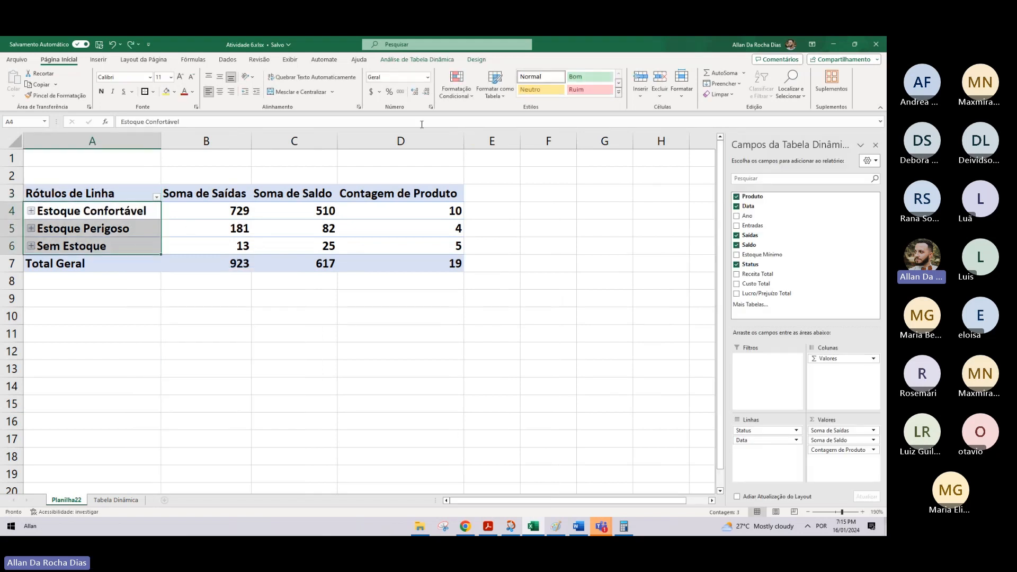
- Insert a timeline for the Data field and place it below the pivot table
{"action": "left_click", "coordinate": [439, 61]}
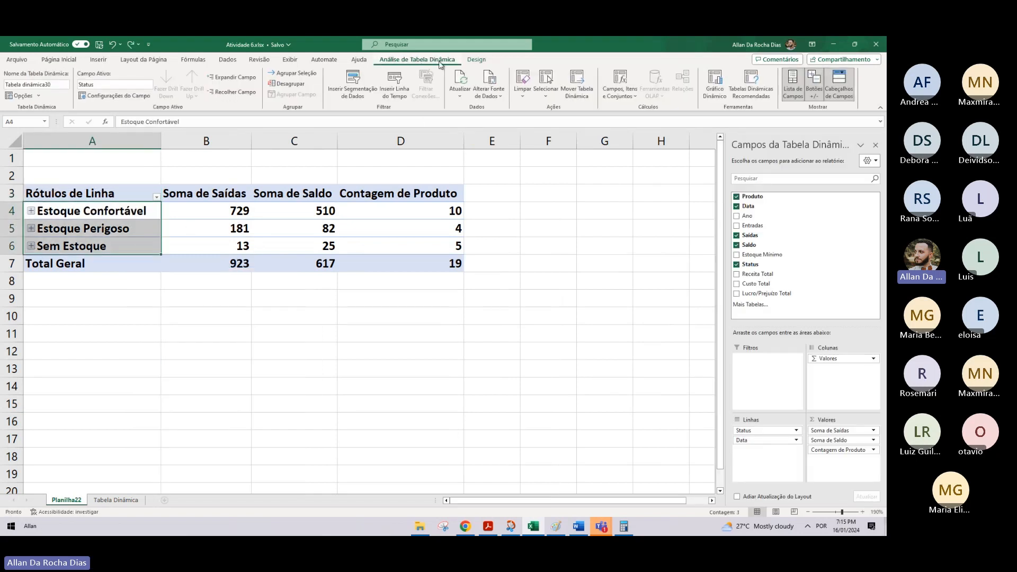
{"action": "left_click", "coordinate": [397, 92]}
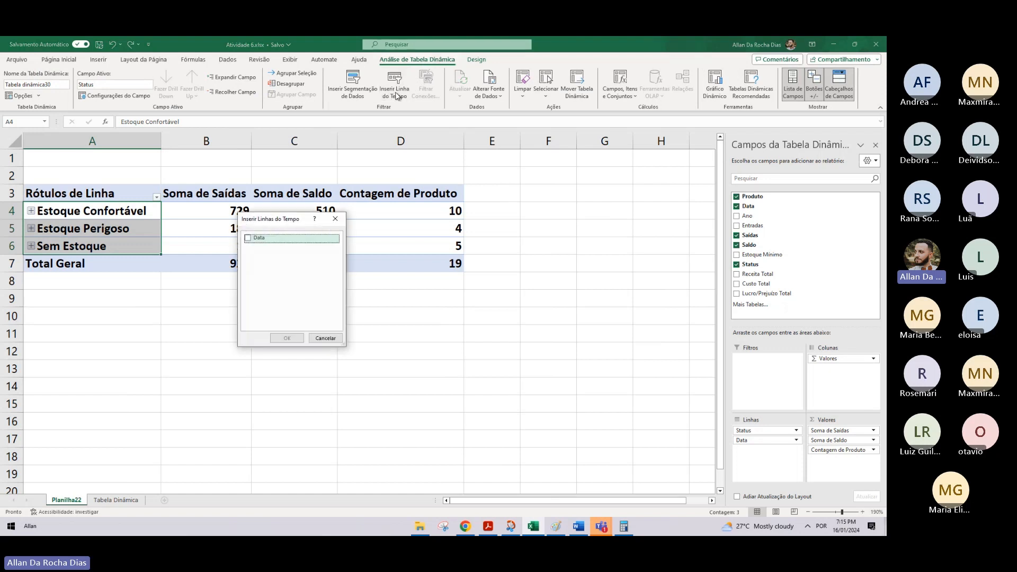
{"action": "left_click", "coordinate": [258, 237]}
{"action": "left_click", "coordinate": [287, 338]}
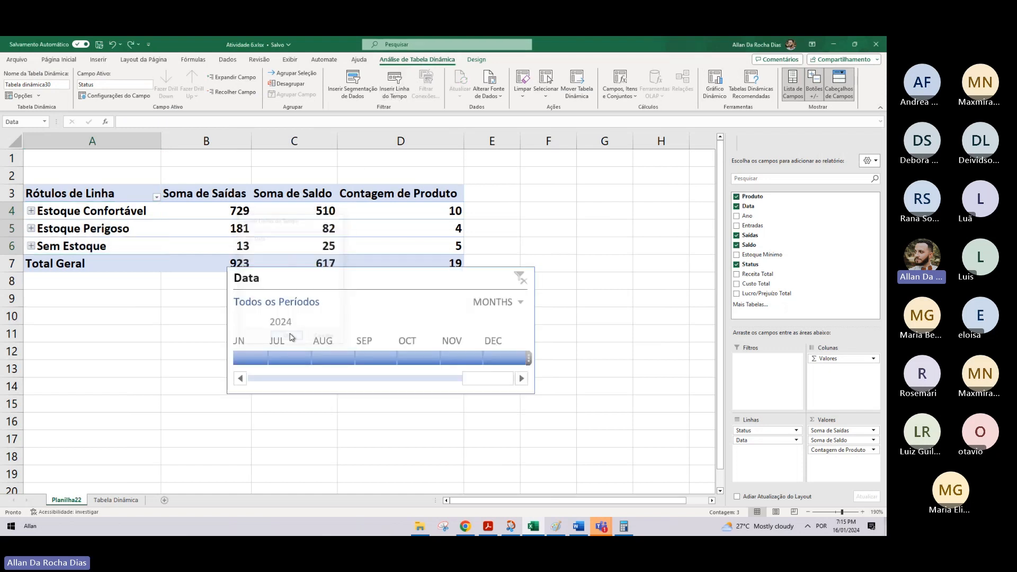
{"action": "left_click_drag", "start_coordinate": [340, 288], "coordinate": [191, 314]}
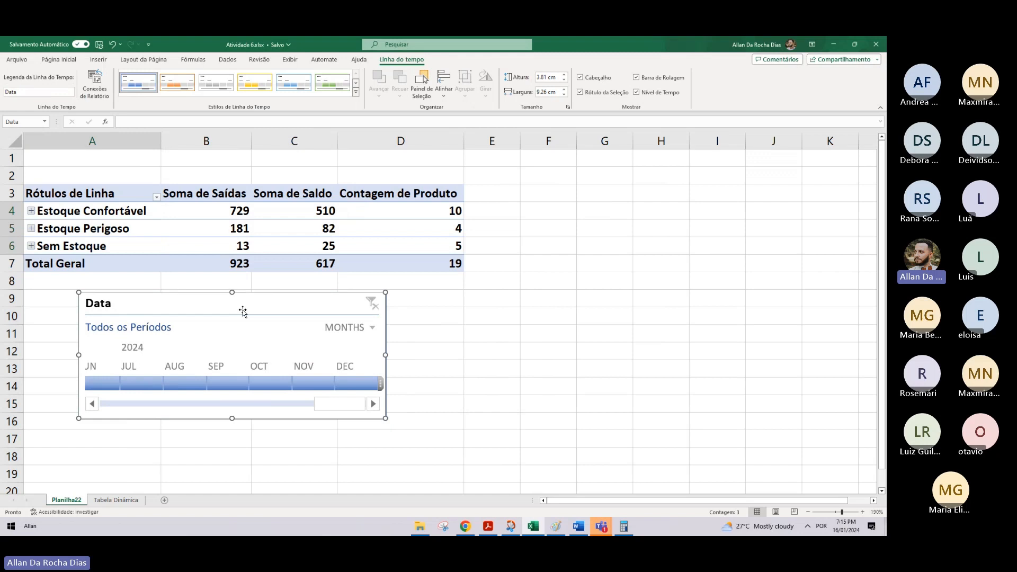
- Keep the timeline in months and filter the pivot table to June 2024, followed by January 2022
{"action": "left_click", "coordinate": [355, 323]}
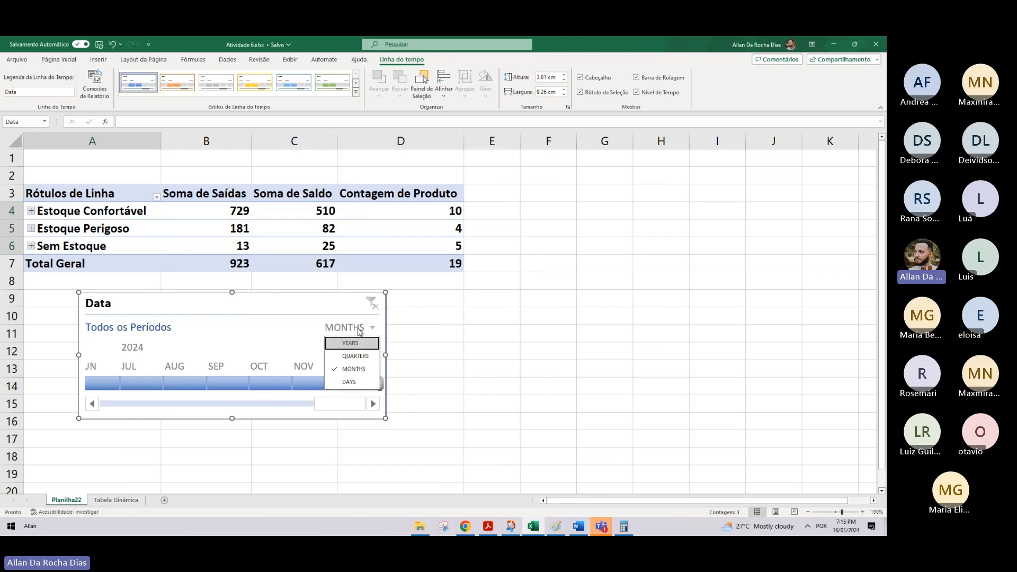
{"action": "left_click", "coordinate": [356, 369]}
{"action": "left_click", "coordinate": [104, 383]}
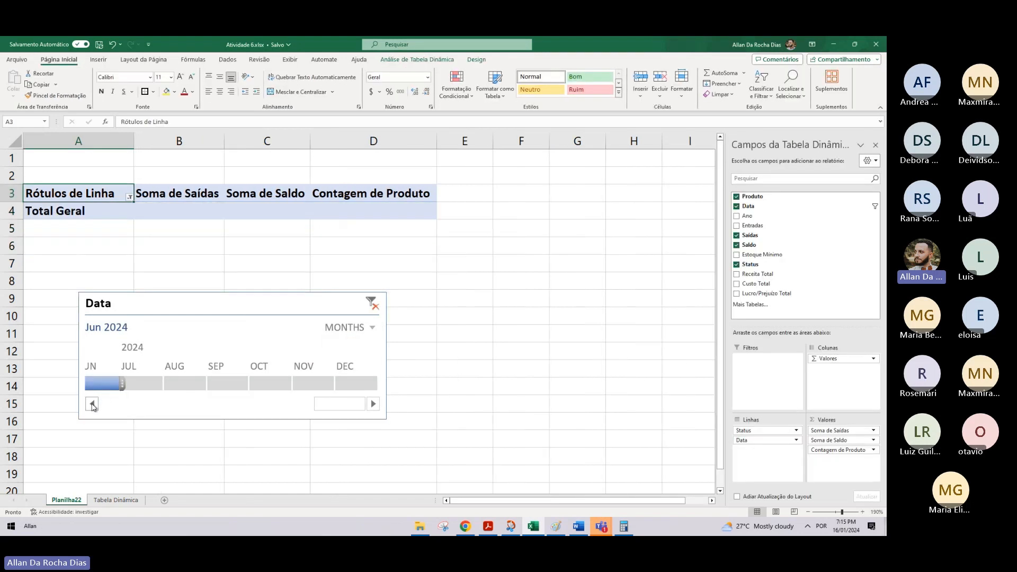
{"action": "left_click_drag", "start_coordinate": [93, 405], "coordinate": [92, 406]}
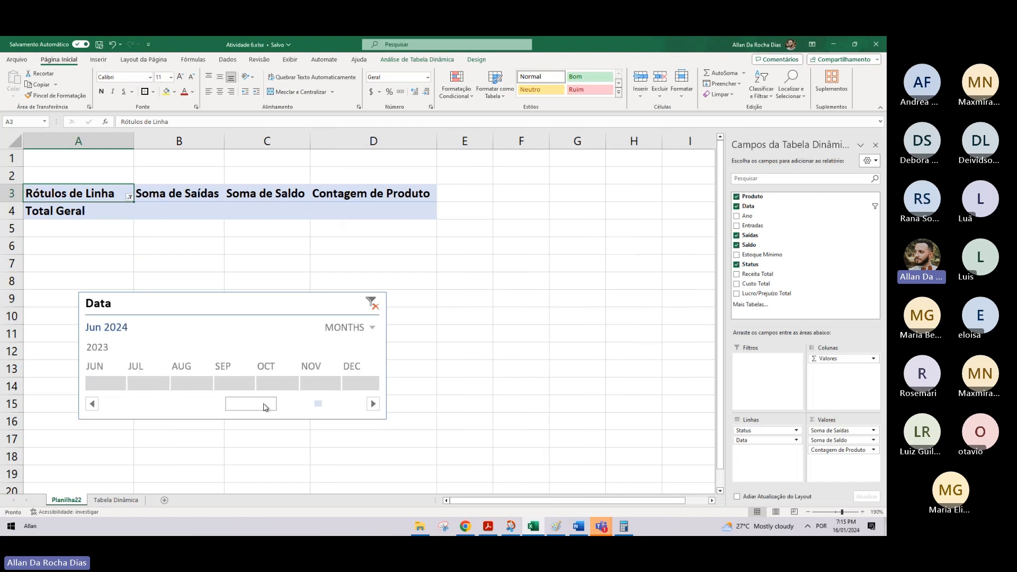
{"action": "left_click_drag", "start_coordinate": [265, 408], "coordinate": [127, 406]}
{"action": "left_click", "coordinate": [112, 385]}
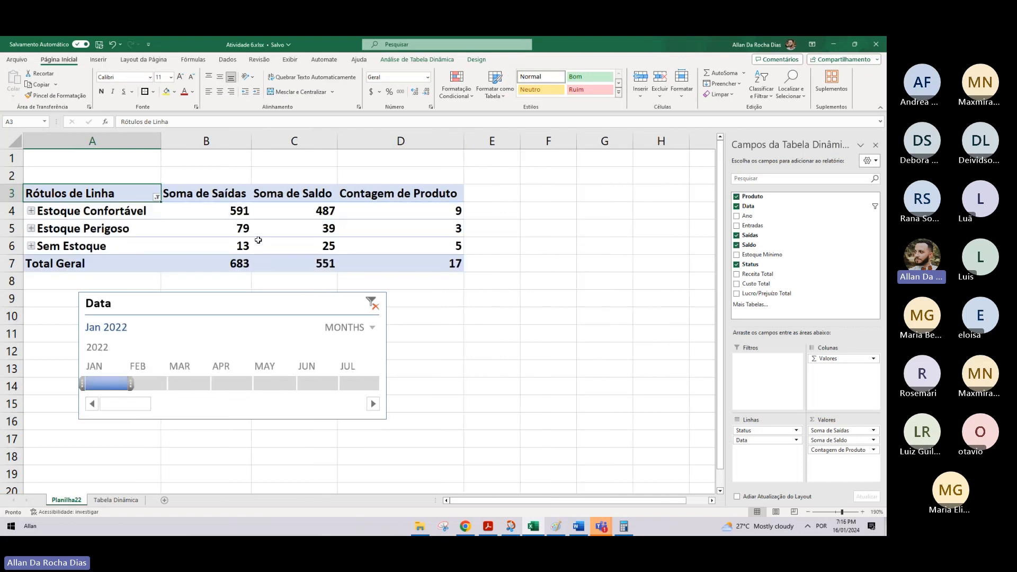
- Filter the pivot table by single months on the timeline: February, March, May and June 2022, June and April 2023
{"action": "left_click", "coordinate": [147, 383]}
{"action": "left_click", "coordinate": [189, 384]}
{"action": "left_click", "coordinate": [274, 383]}
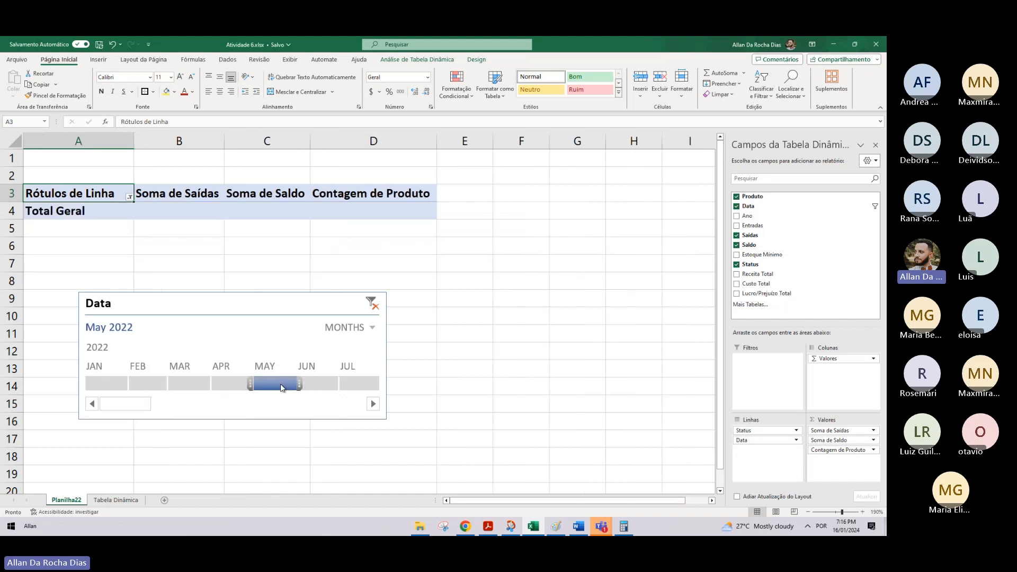
{"action": "left_click", "coordinate": [317, 383]}
{"action": "left_click_drag", "start_coordinate": [110, 406], "coordinate": [246, 417]}
{"action": "left_click", "coordinate": [227, 385]}
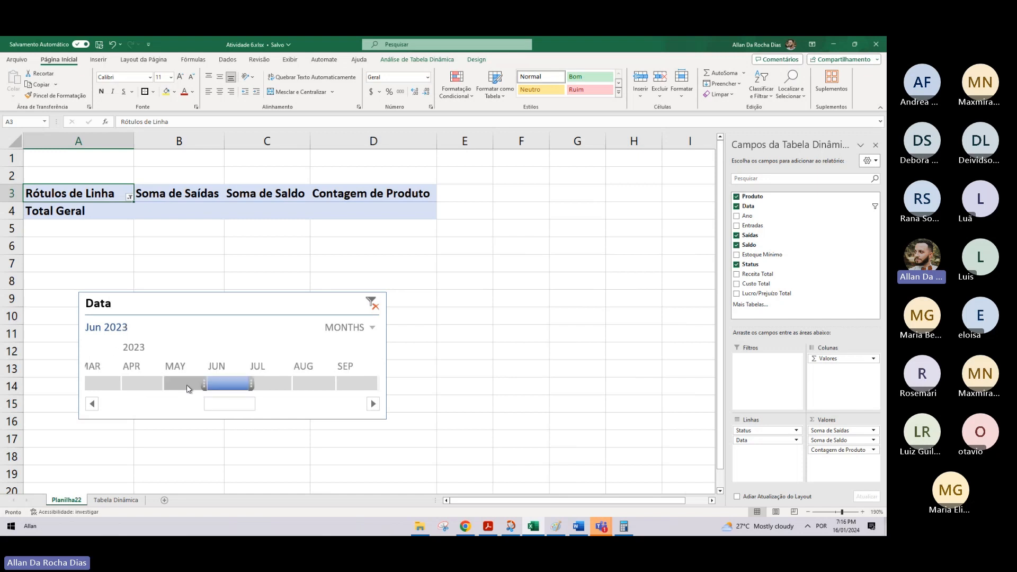
{"action": "left_click", "coordinate": [150, 386]}
- Filter the pivot table by month ranges on the timeline, May to December 2024 and January to July 2022
{"action": "left_click_drag", "start_coordinate": [122, 385], "coordinate": [341, 385]}
{"action": "left_click_drag", "start_coordinate": [246, 407], "coordinate": [91, 393]}
{"action": "left_click_drag", "start_coordinate": [338, 407], "coordinate": [53, 403]}
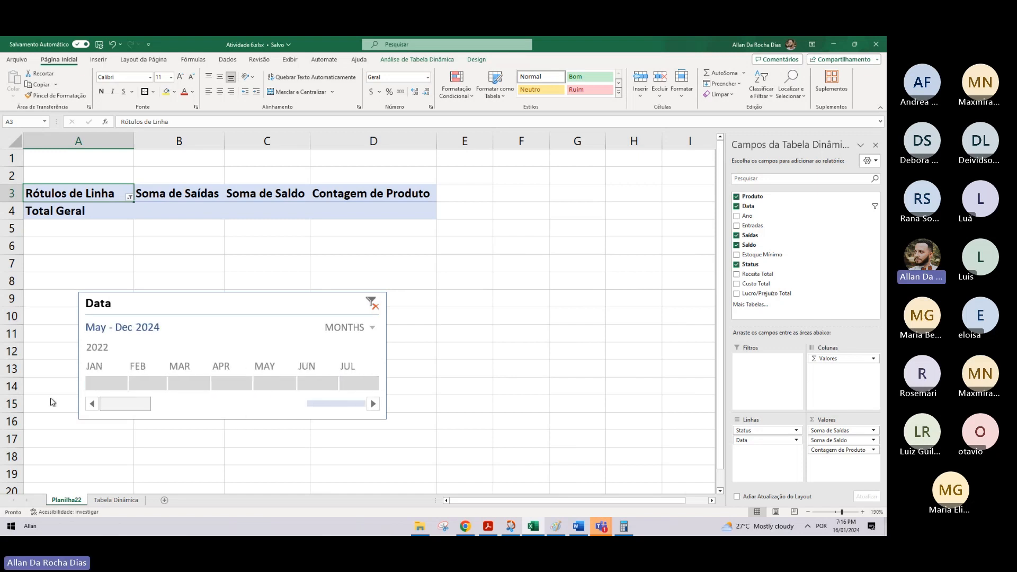
{"action": "left_click_drag", "start_coordinate": [105, 384], "coordinate": [415, 389]}
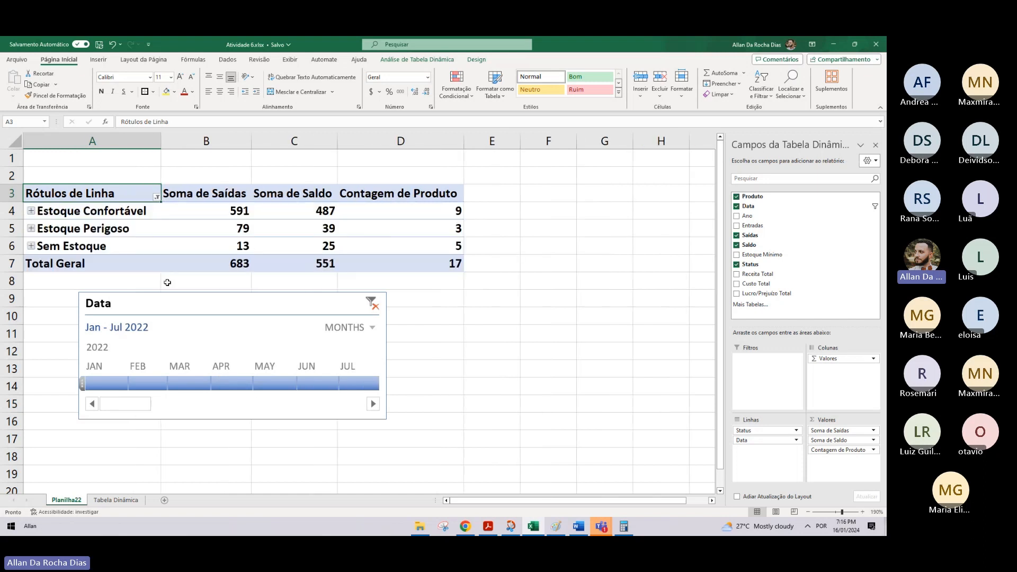
- Switch the Data timeline to years and filter the pivot table by 2022, 2023 and 2024 in turn
{"action": "left_click", "coordinate": [368, 329]}
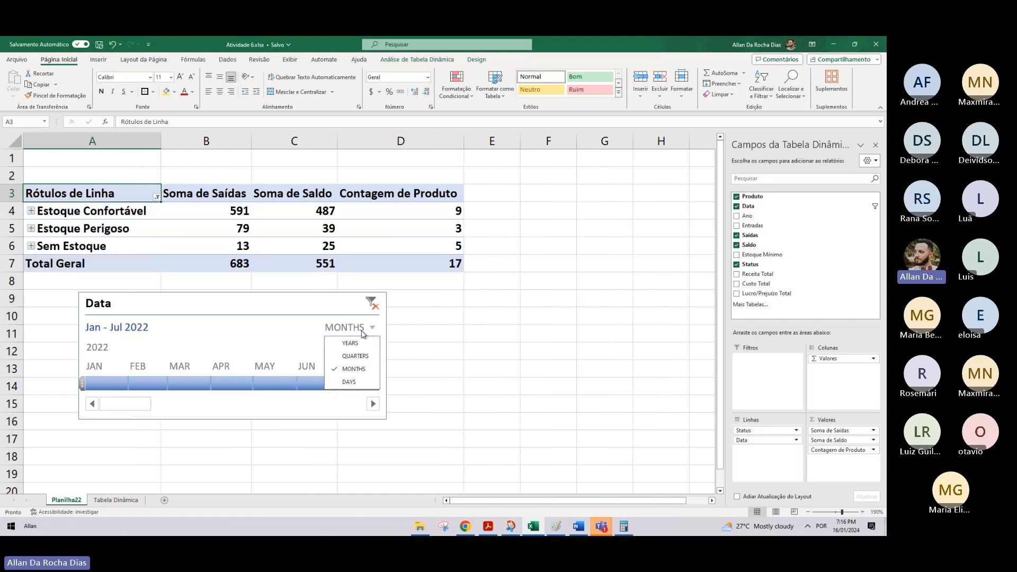
{"action": "left_click", "coordinate": [354, 342]}
{"action": "left_click", "coordinate": [110, 388]}
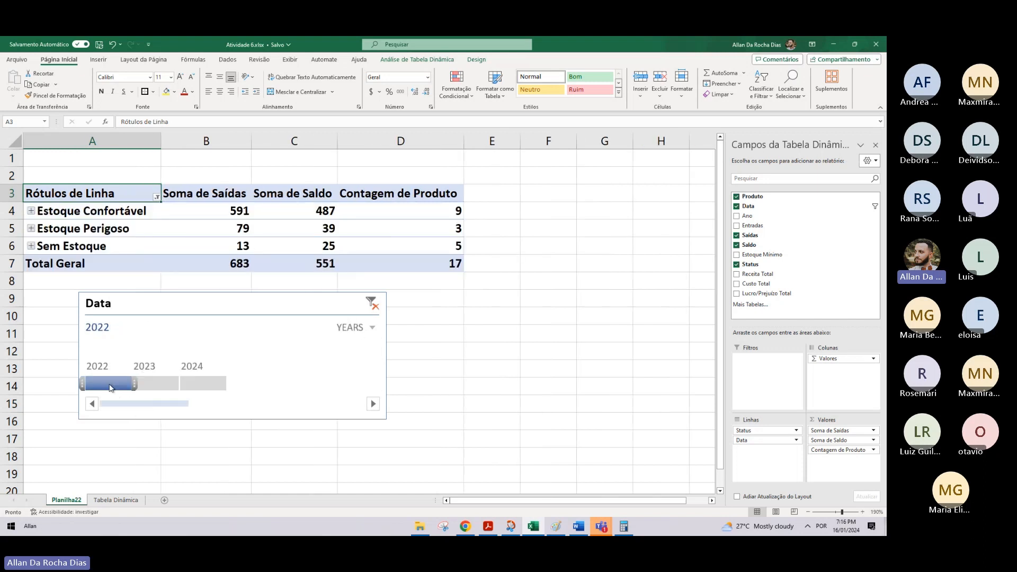
{"action": "left_click", "coordinate": [156, 383]}
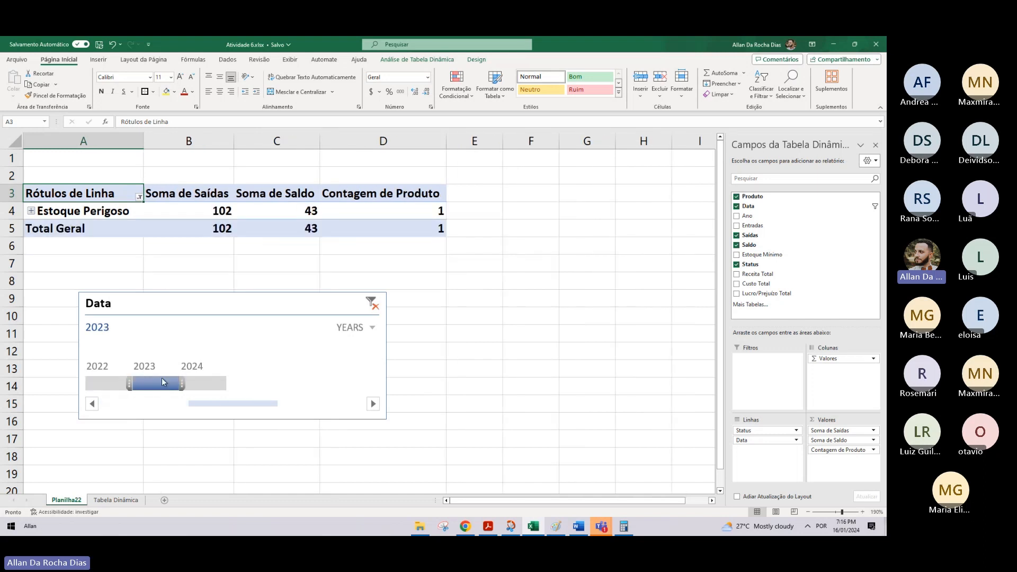
{"action": "left_click", "coordinate": [197, 383]}
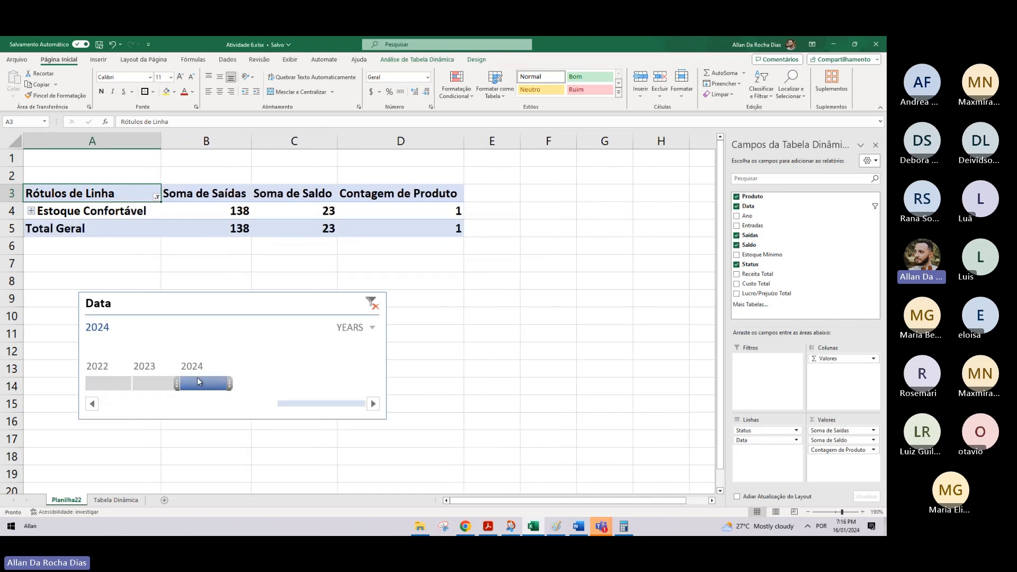
- Switch the Data timeline to days and clear its date filter
{"action": "left_click", "coordinate": [344, 327]}
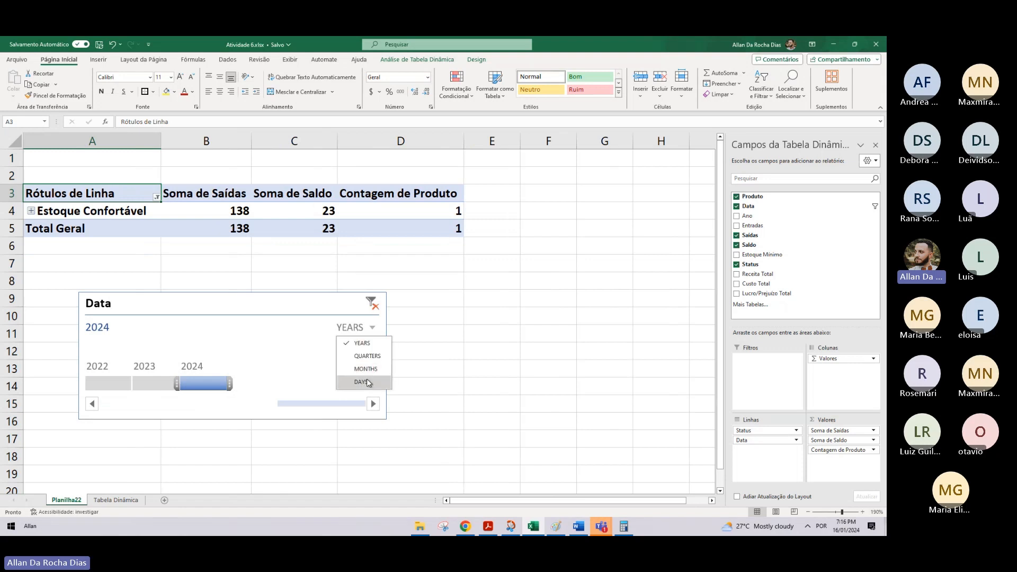
{"action": "left_click", "coordinate": [362, 381]}
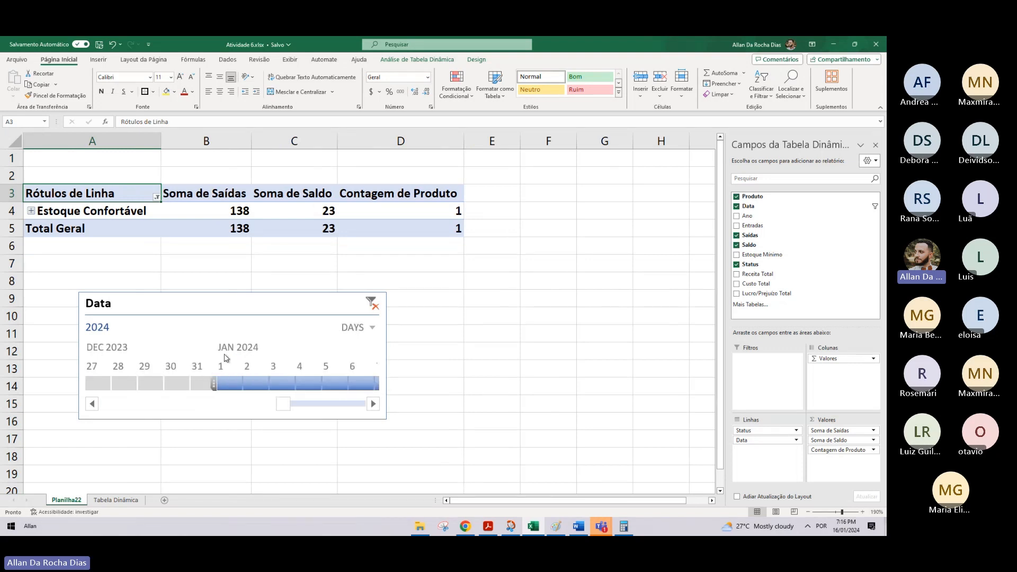
{"action": "left_click", "coordinate": [372, 304]}
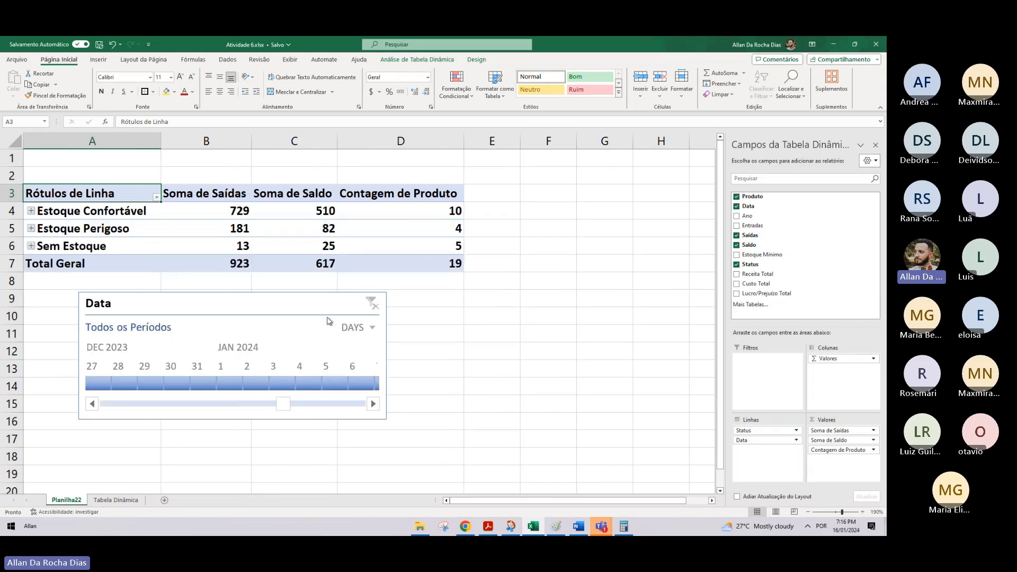
- Remove the Data timeline from the sheet
{"action": "left_click", "coordinate": [283, 307]}
{"action": "right_click", "coordinate": [288, 302]}
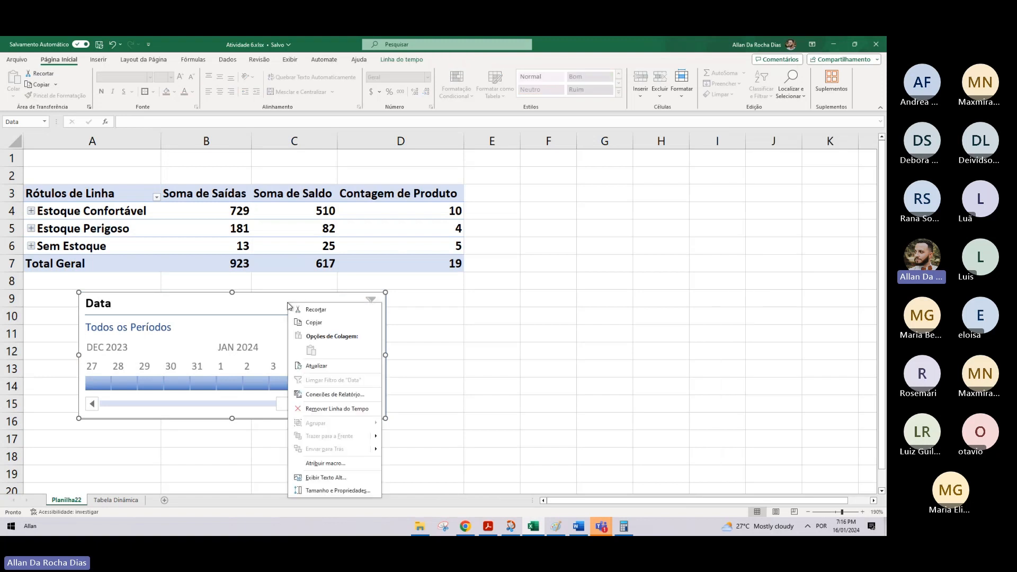
{"action": "left_click", "coordinate": [333, 409]}
- Insert a clustered column pivot chart from the status pivot table and move it below the table's values
{"action": "left_click", "coordinate": [330, 210]}
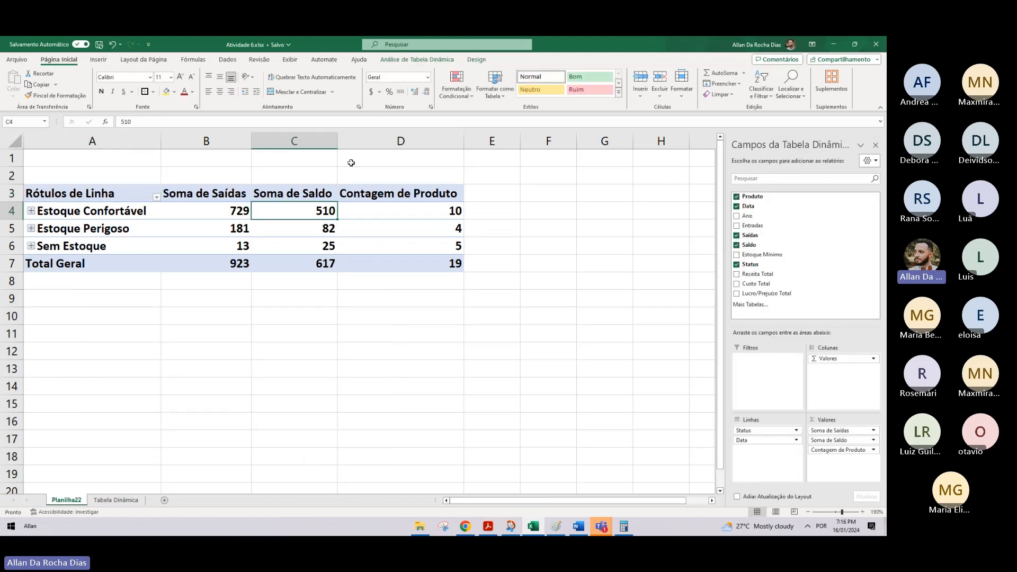
{"action": "left_click", "coordinate": [417, 59]}
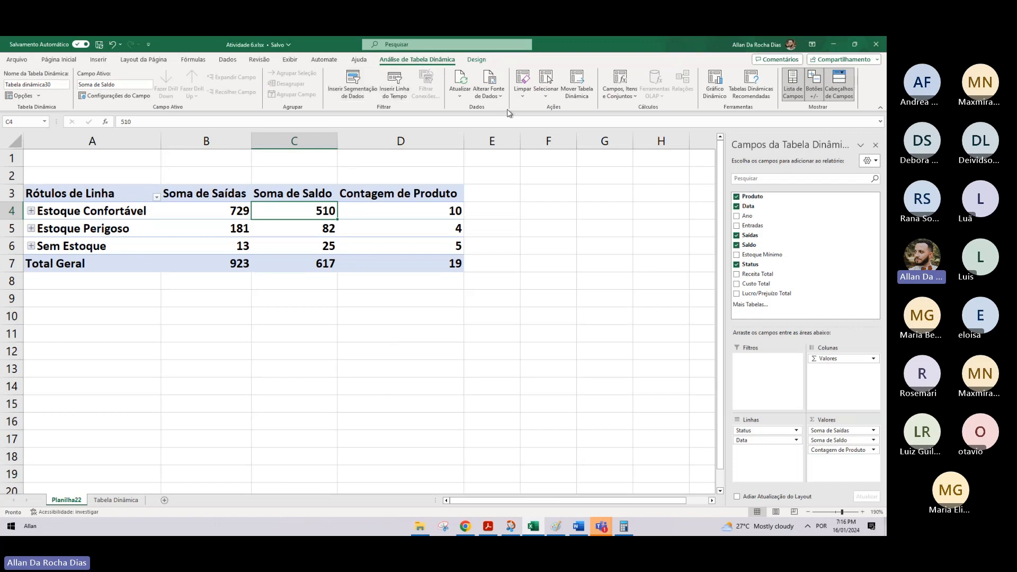
{"action": "left_click", "coordinate": [714, 93]}
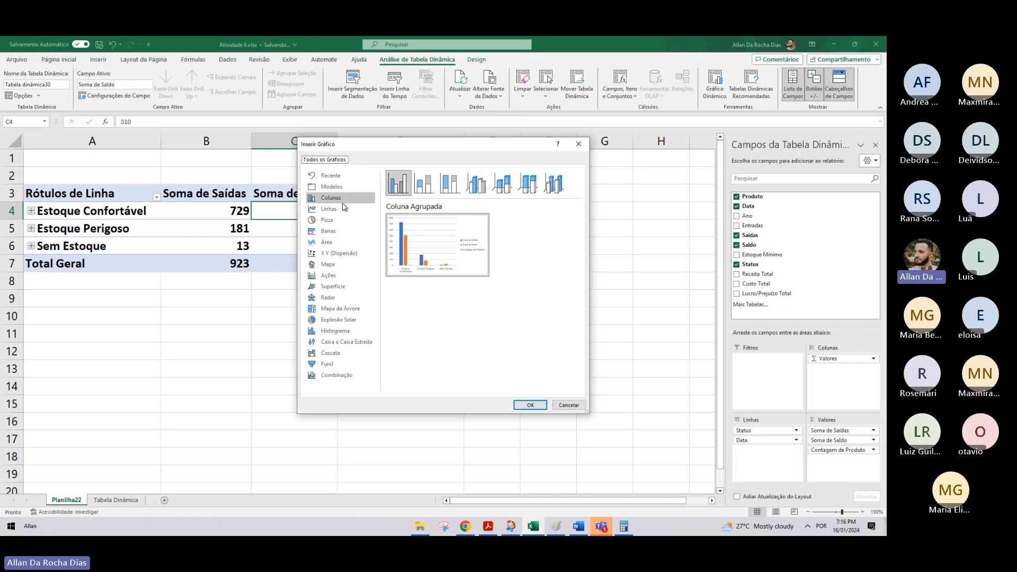
{"action": "mouse_move", "coordinate": [422, 252]}
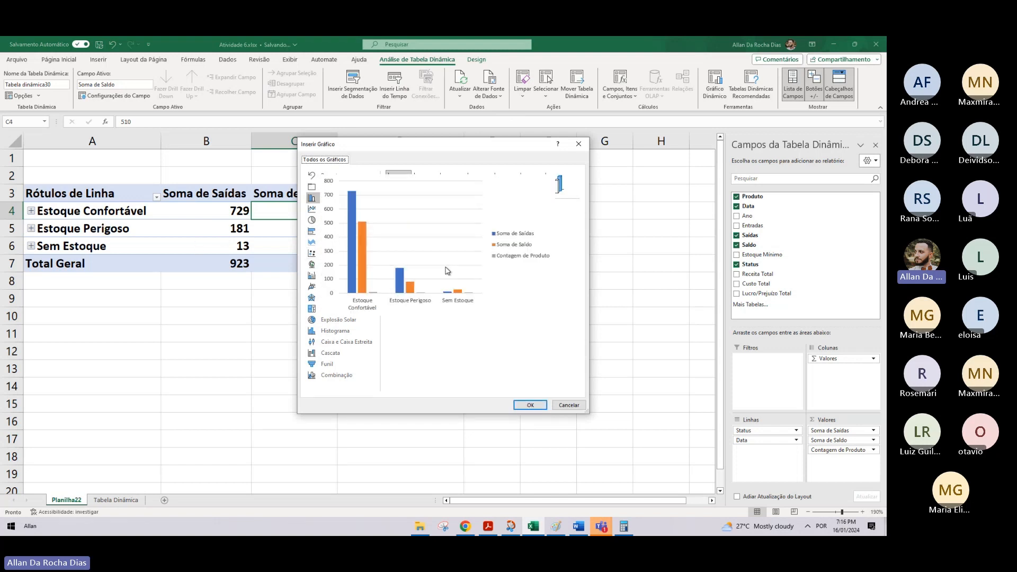
{"action": "left_click", "coordinate": [524, 406]}
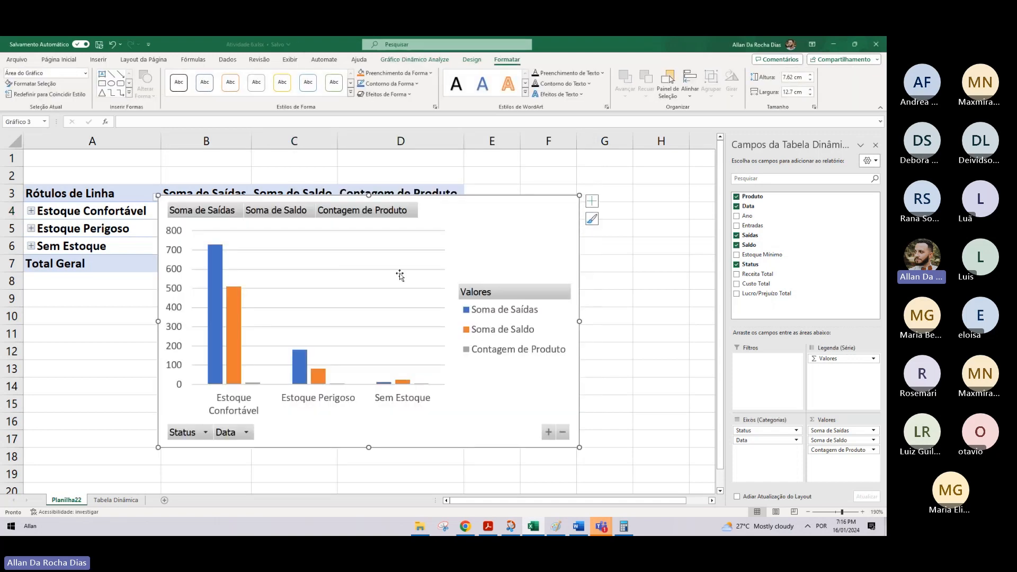
{"action": "left_click_drag", "start_coordinate": [477, 221], "coordinate": [591, 278]}
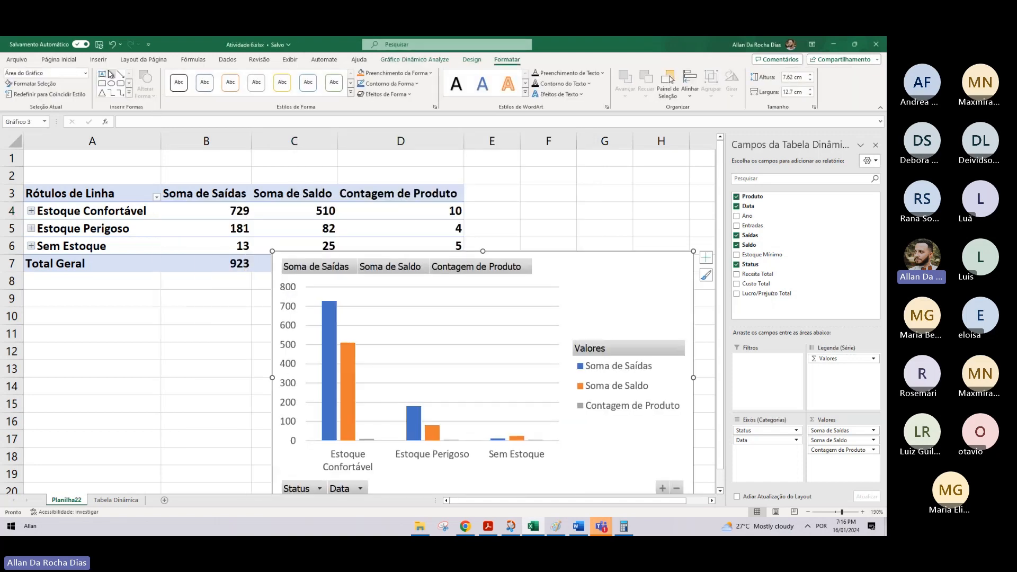
- Apply the quick layout with a title, upper legend and data labels to the pivot chart and place it directly below the pivot table, starting at column A
{"action": "left_click", "coordinate": [414, 59]}
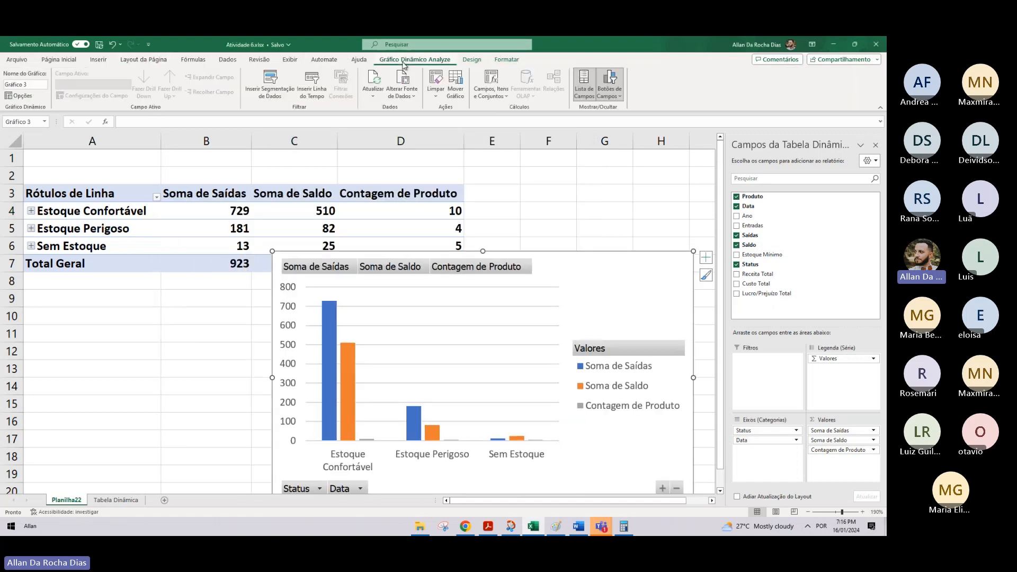
{"action": "left_click", "coordinate": [472, 60]}
{"action": "left_click", "coordinate": [66, 91]}
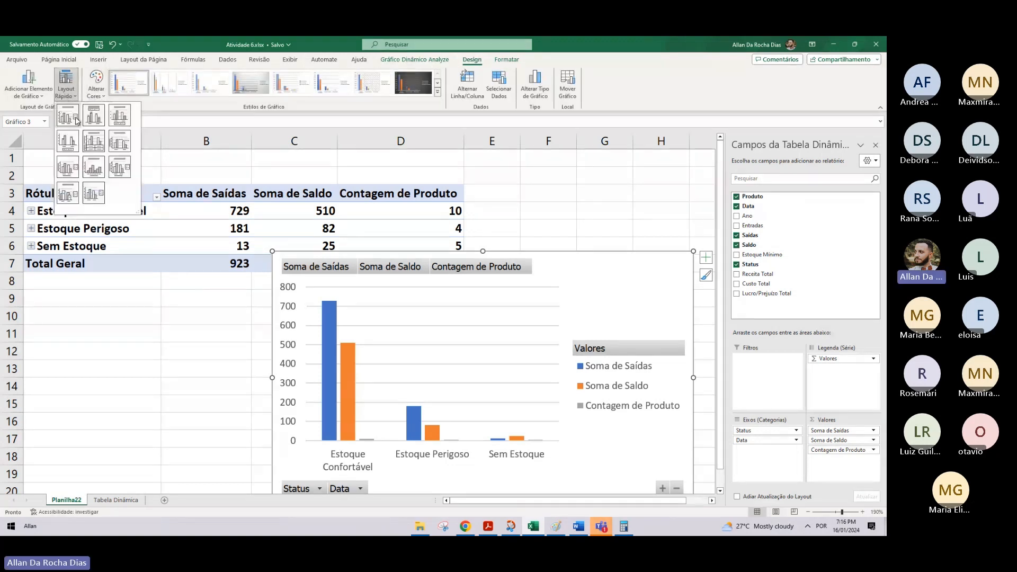
{"action": "left_click", "coordinate": [90, 123]}
{"action": "left_click_drag", "start_coordinate": [563, 268], "coordinate": [315, 289]}
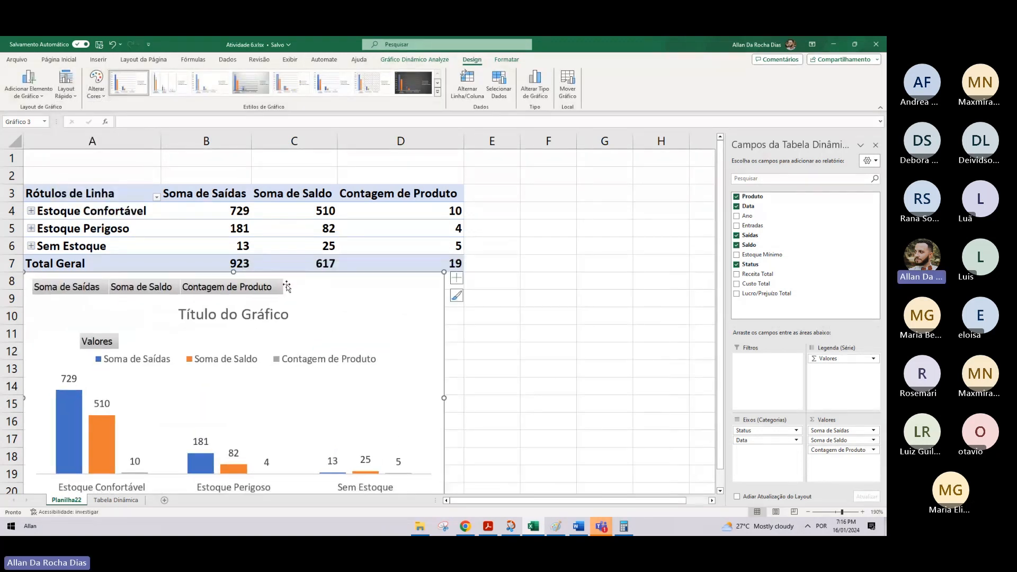
- Examine the pivot chart's Saídas, Saldo and Produto columns for each stock status against the table values
{"action": "scroll", "coordinate": [355, 340], "scroll_direction": "down", "scroll_amount": 1}
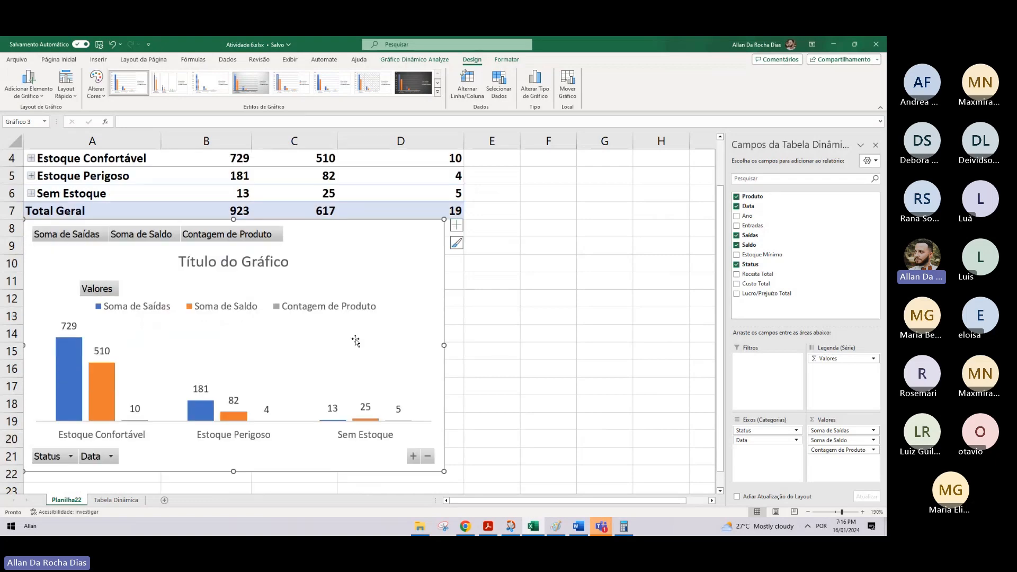
{"action": "scroll", "coordinate": [365, 317], "scroll_direction": "up", "scroll_amount": 1}
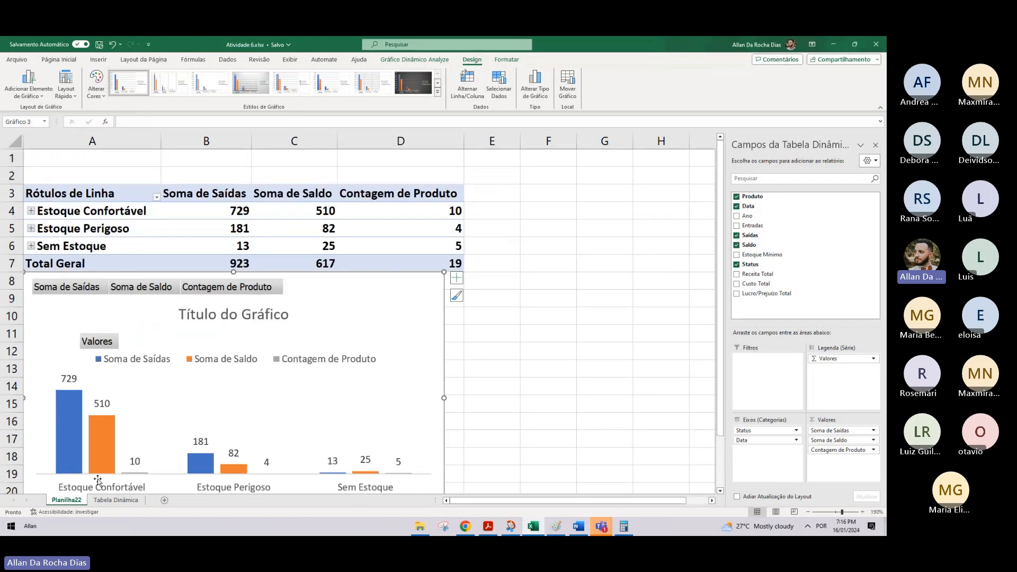
{"action": "left_click", "coordinate": [70, 436]}
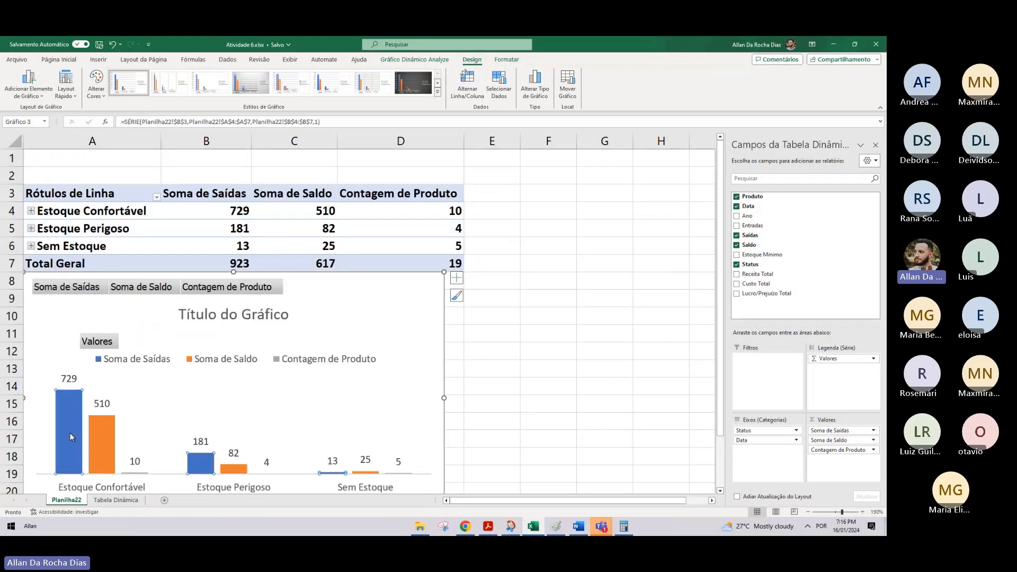
{"action": "left_click", "coordinate": [101, 426]}
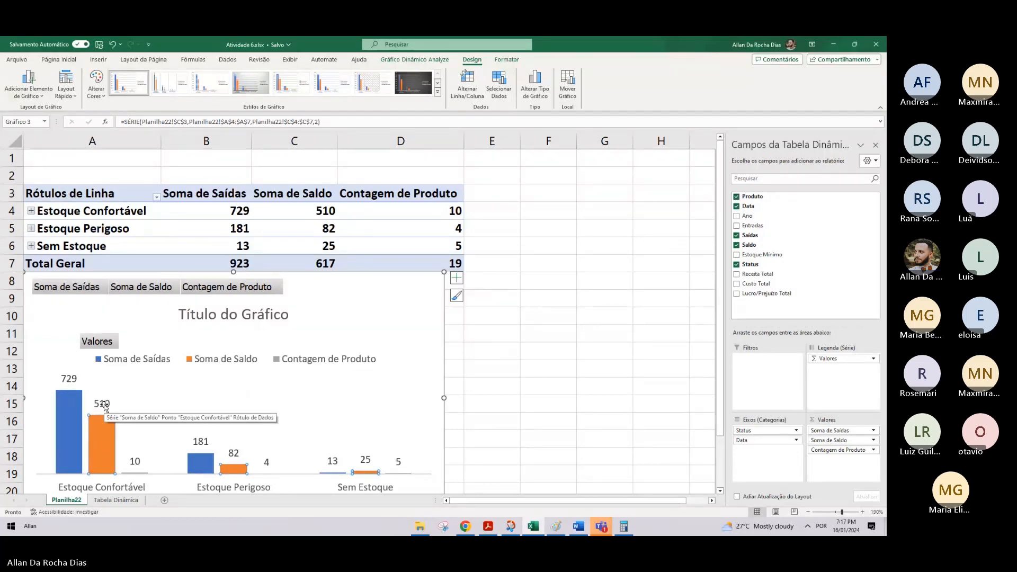
{"action": "left_click", "coordinate": [137, 462]}
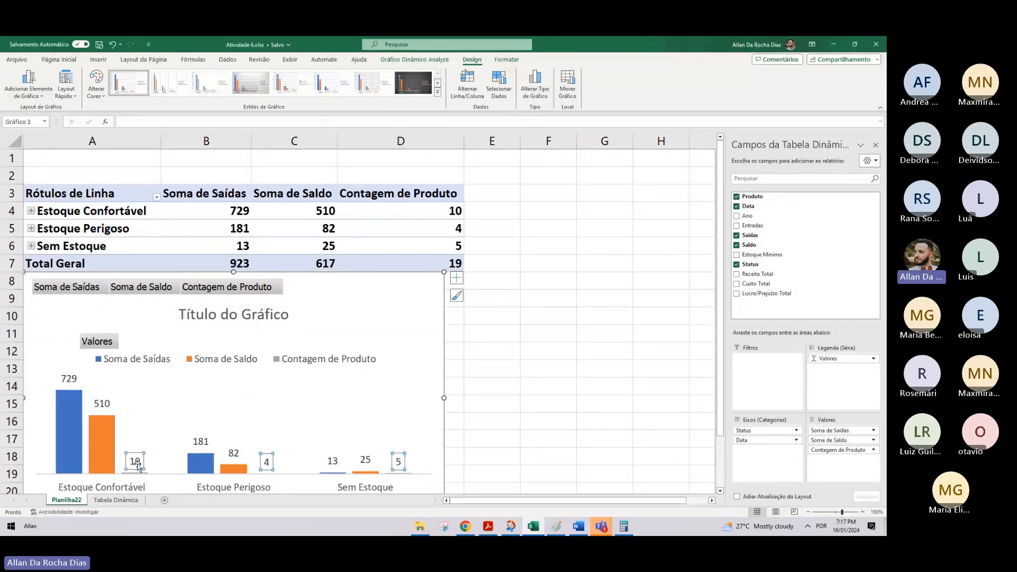
{"action": "left_click", "coordinate": [210, 469]}
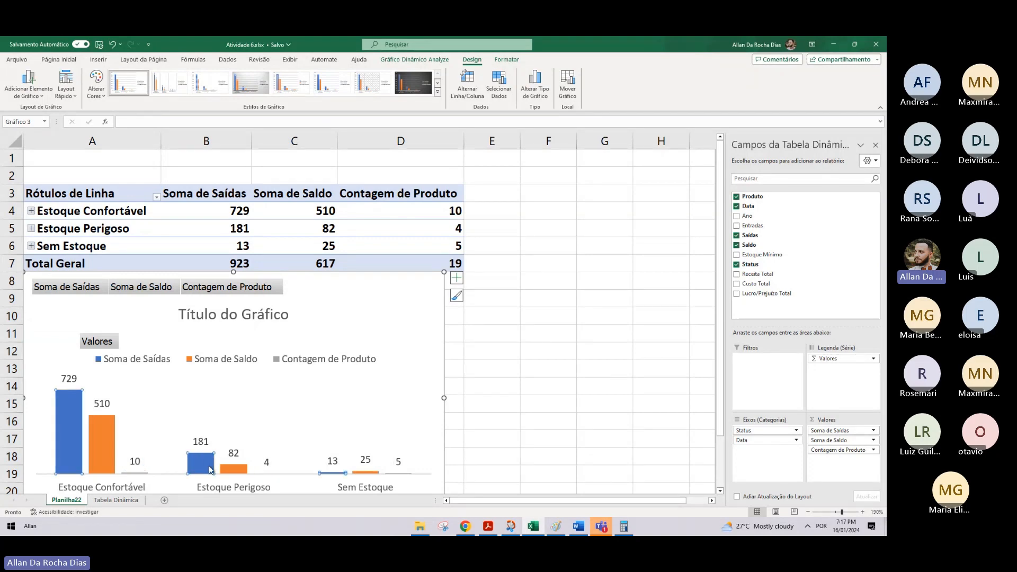
{"action": "left_click", "coordinate": [387, 474]}
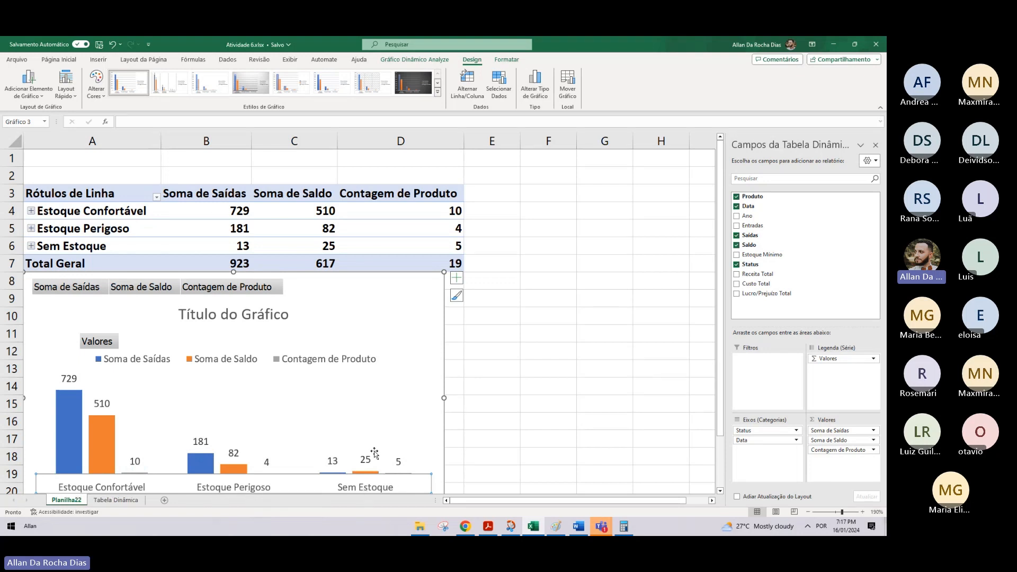
- Filter the pivot chart by Status to show only Estoque Confortável
{"action": "scroll", "coordinate": [374, 452], "scroll_direction": "down", "scroll_amount": 2}
{"action": "left_click", "coordinate": [69, 404]}
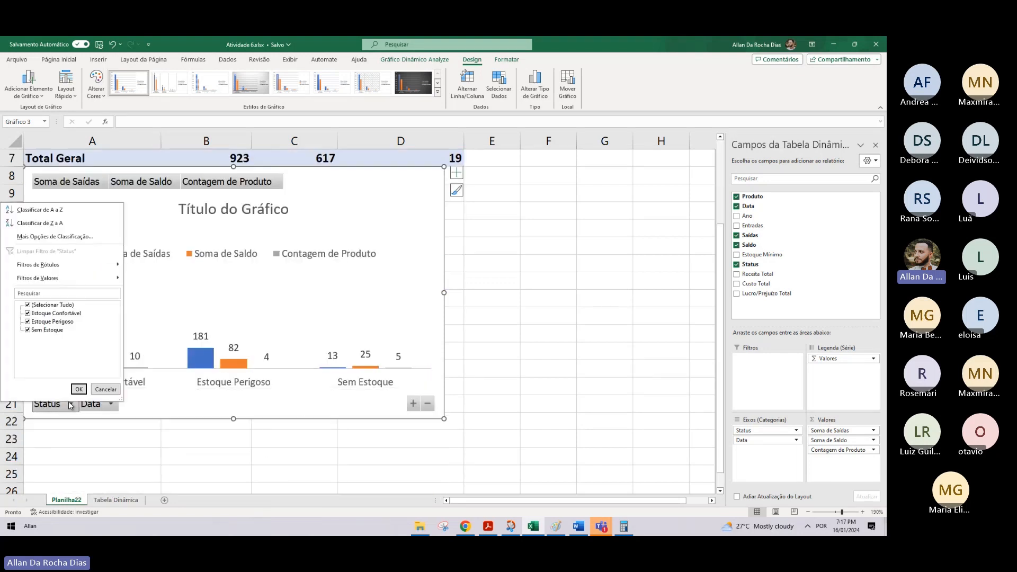
{"action": "left_click", "coordinate": [28, 306]}
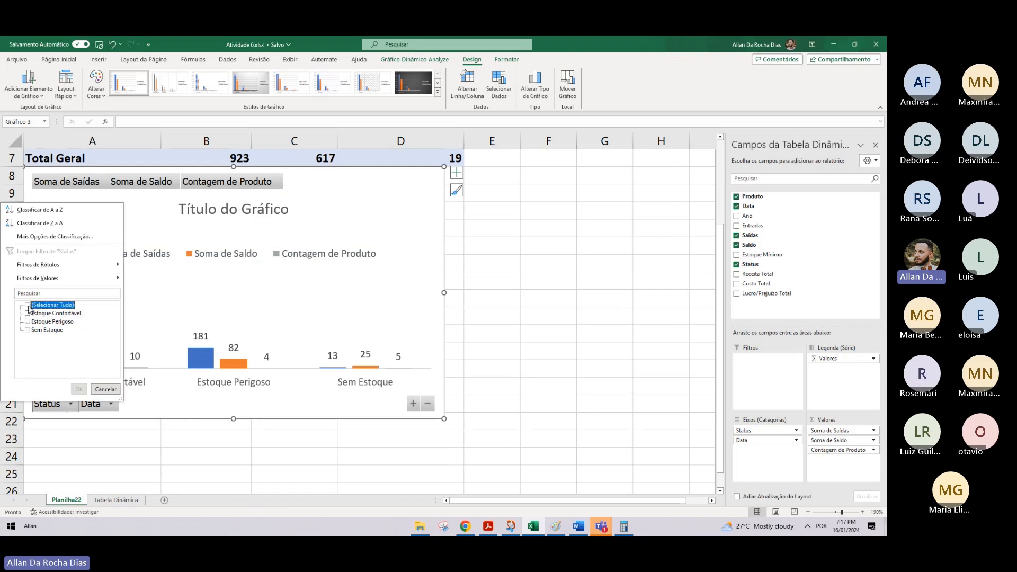
{"action": "left_click", "coordinate": [28, 312]}
{"action": "left_click", "coordinate": [78, 389]}
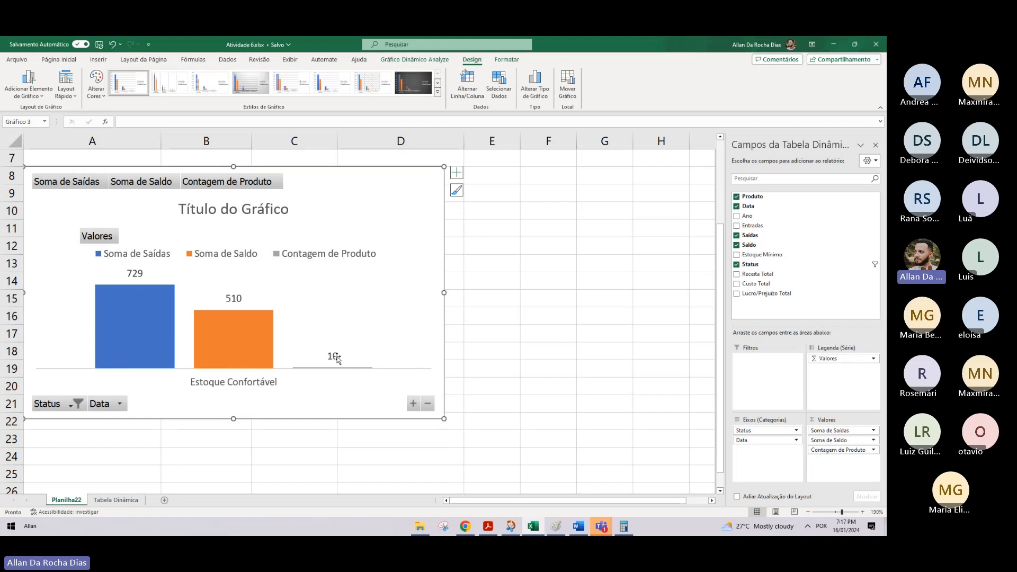
- Select all statuses again in the chart's Status filter and view the Data filter's options without changing them
{"action": "left_click", "coordinate": [75, 404]}
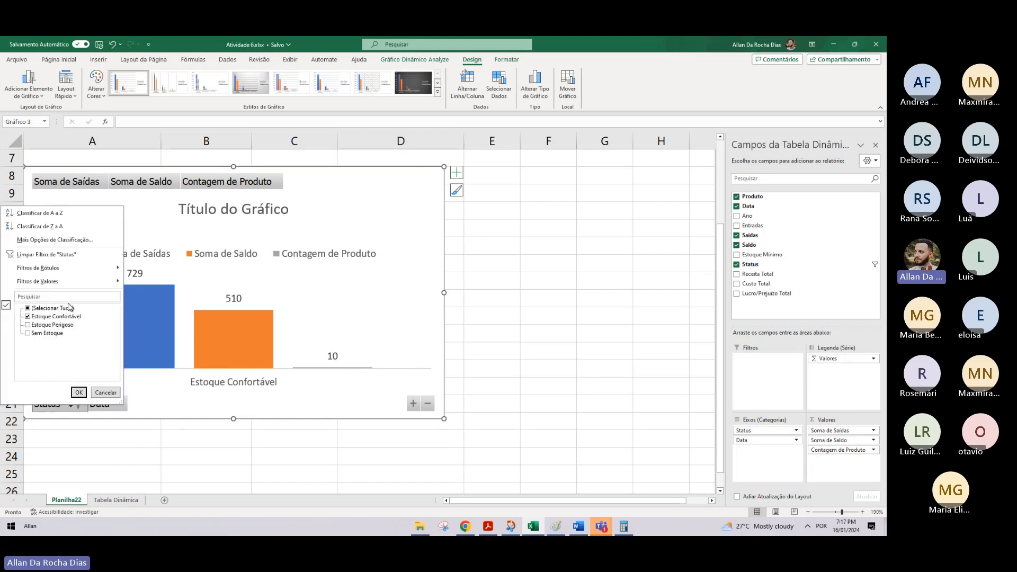
{"action": "left_click", "coordinate": [28, 308]}
{"action": "left_click", "coordinate": [78, 392]}
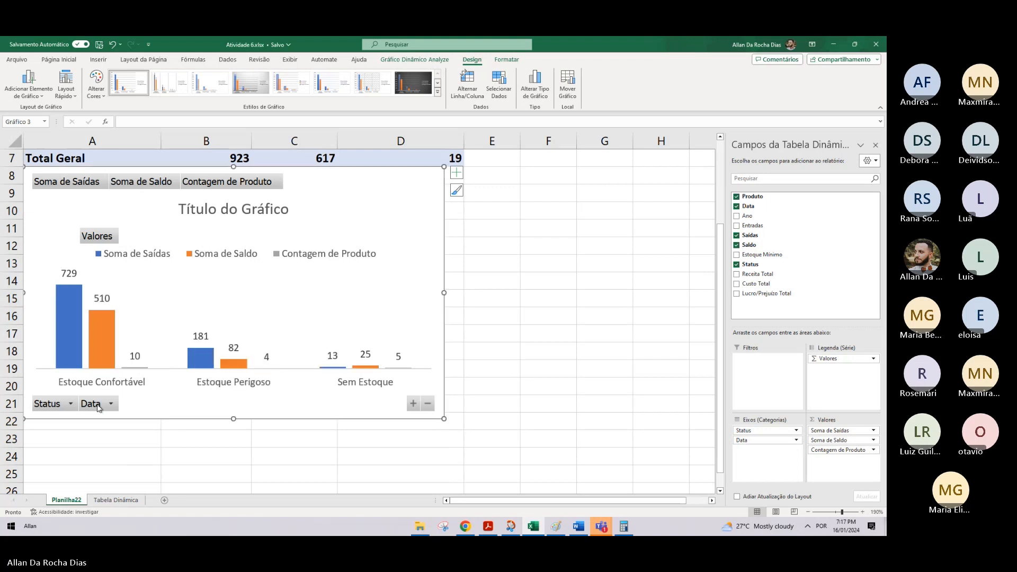
{"action": "left_click", "coordinate": [98, 405]}
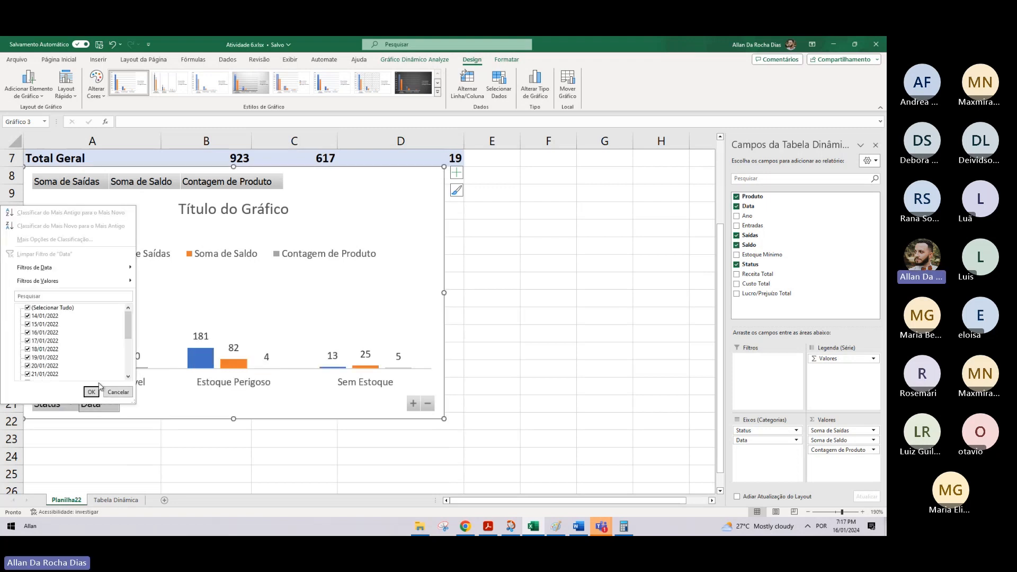
{"action": "left_click", "coordinate": [114, 392]}
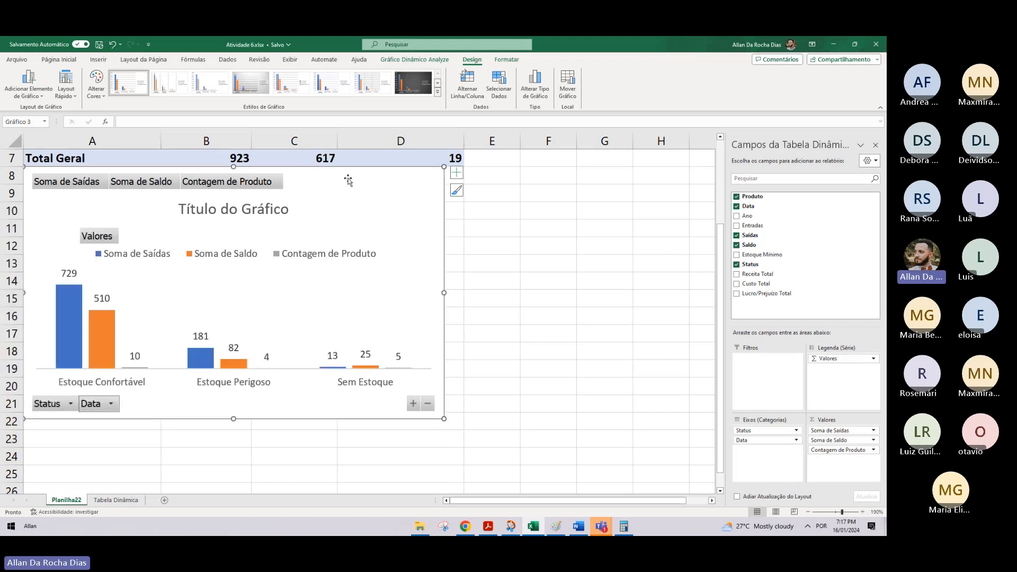
- Hide the pivot table's field headers and its expand/collapse buttons
{"action": "scroll", "coordinate": [347, 183], "scroll_direction": "up", "scroll_amount": 2}
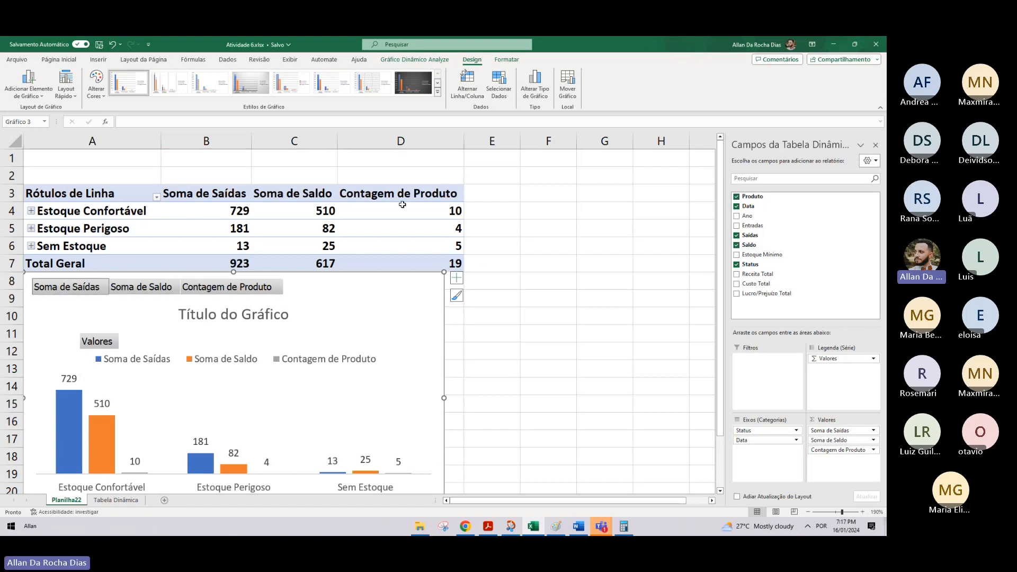
{"action": "left_click", "coordinate": [154, 199]}
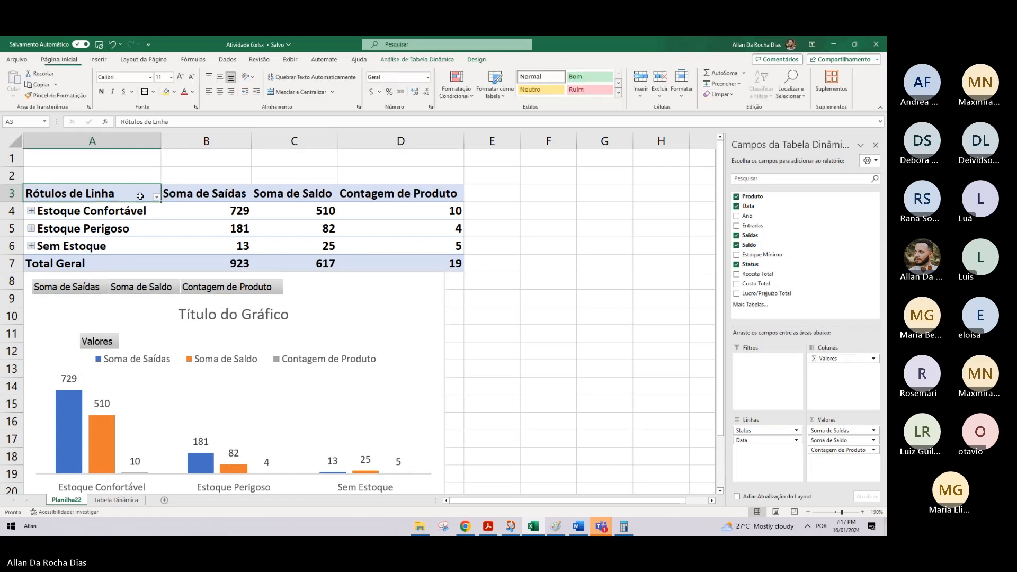
{"action": "left_click", "coordinate": [435, 61]}
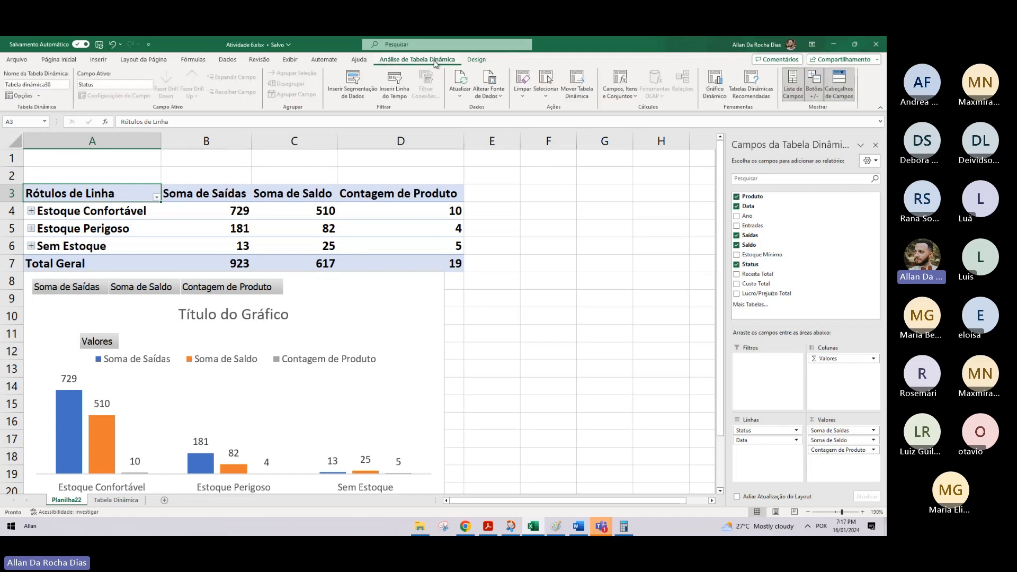
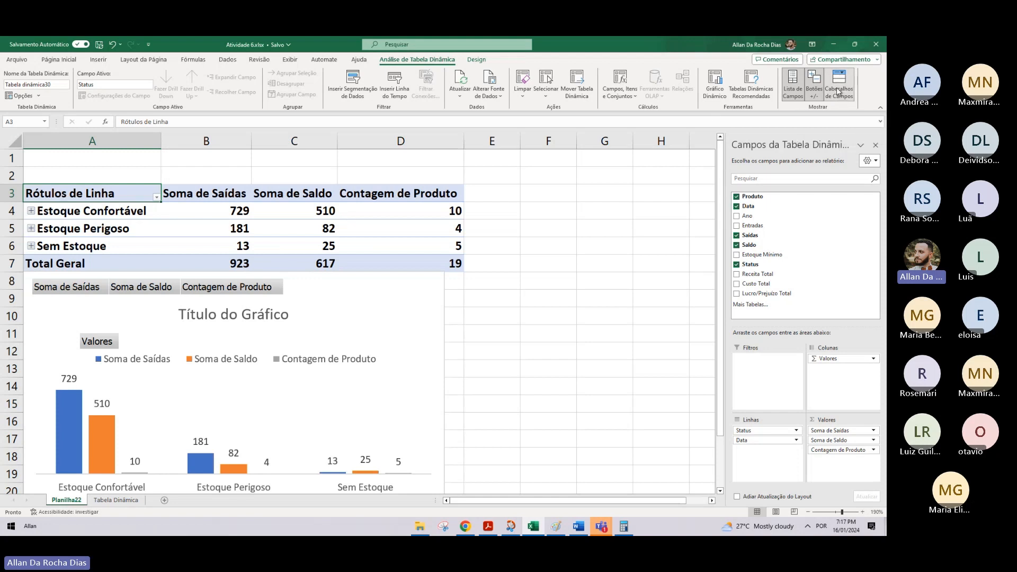
{"action": "left_click", "coordinate": [837, 91]}
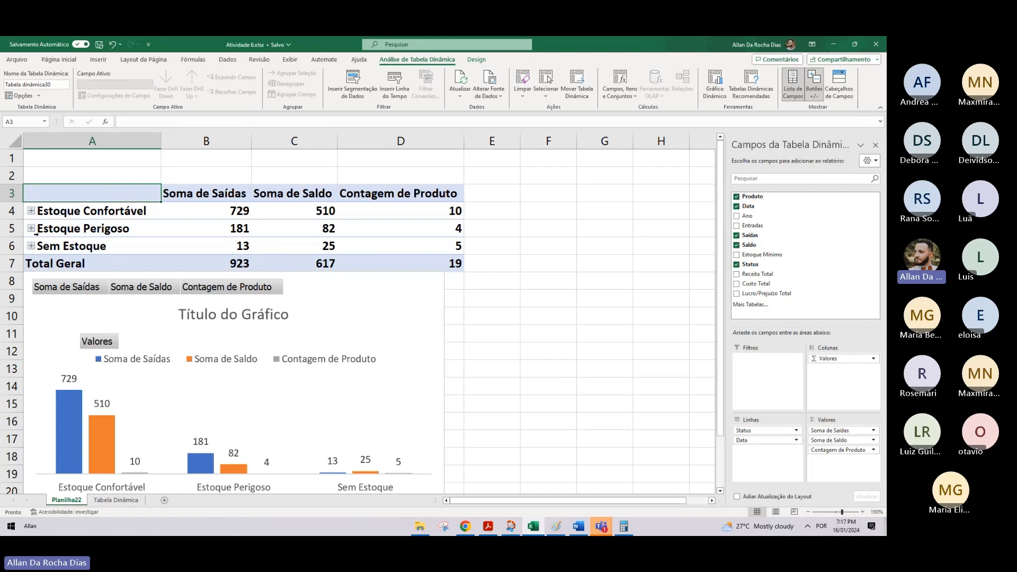
{"action": "left_click", "coordinate": [814, 89]}
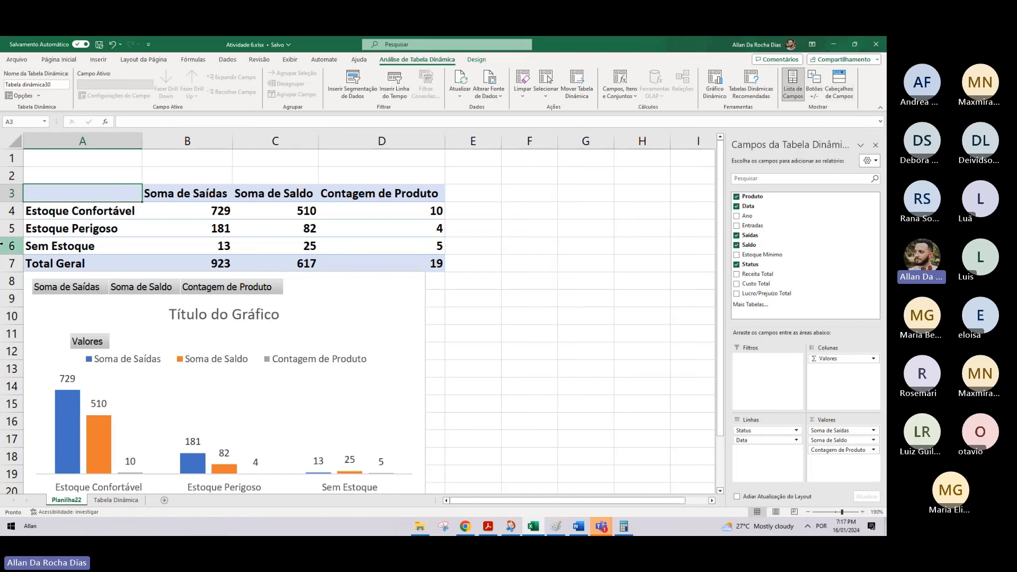
- Toggle the pivot field list off and on, and try its side-by-side and fields-only layouts before restoring the stacked one
{"action": "left_click", "coordinate": [792, 90]}
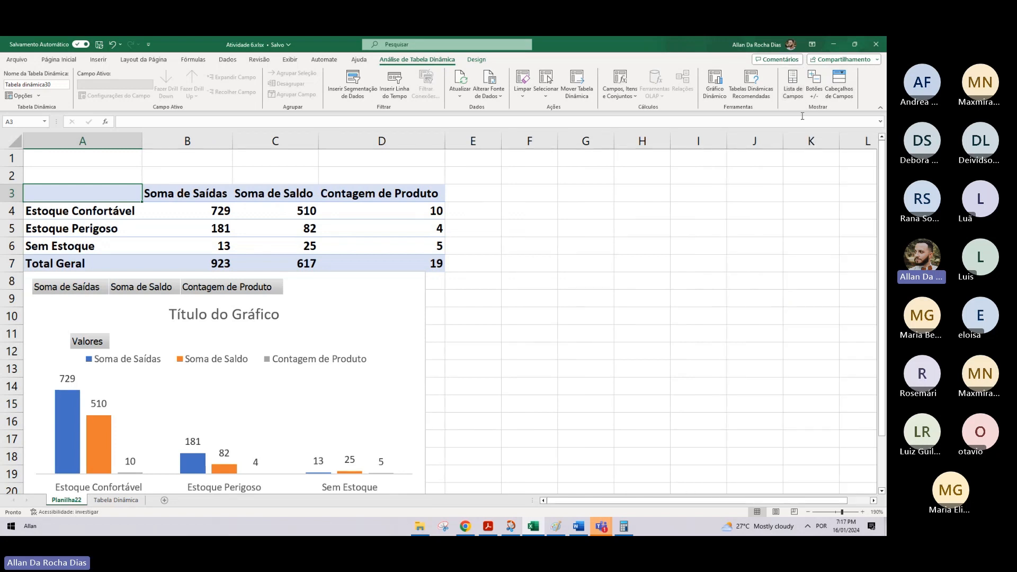
{"action": "left_click", "coordinate": [792, 89]}
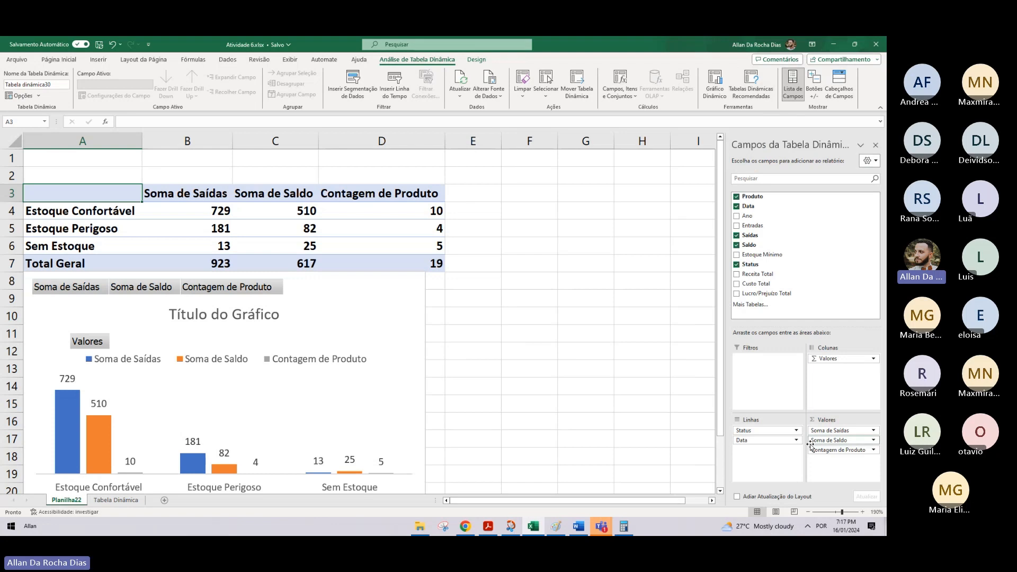
{"action": "left_click", "coordinate": [868, 160]}
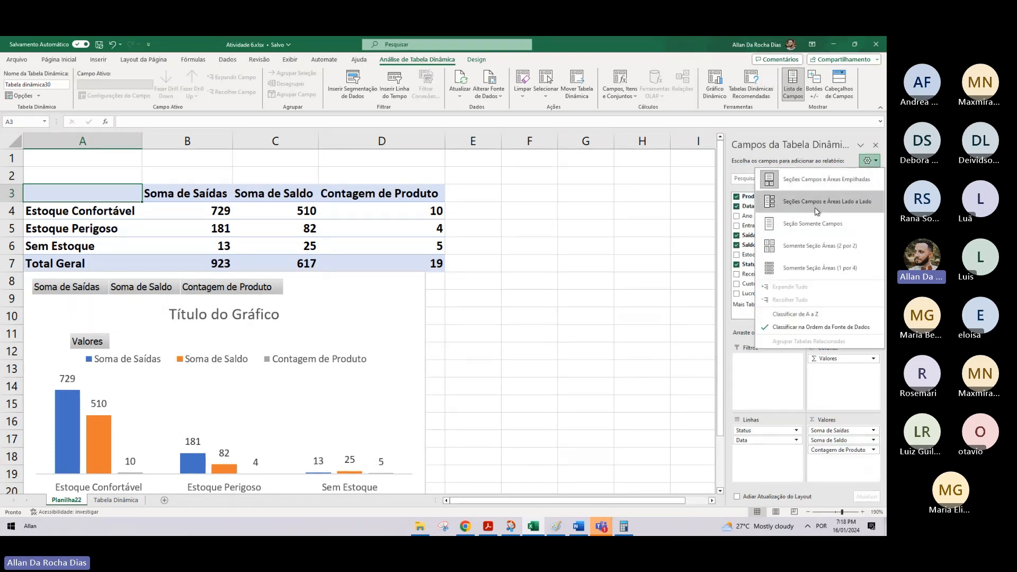
{"action": "left_click", "coordinate": [818, 204]}
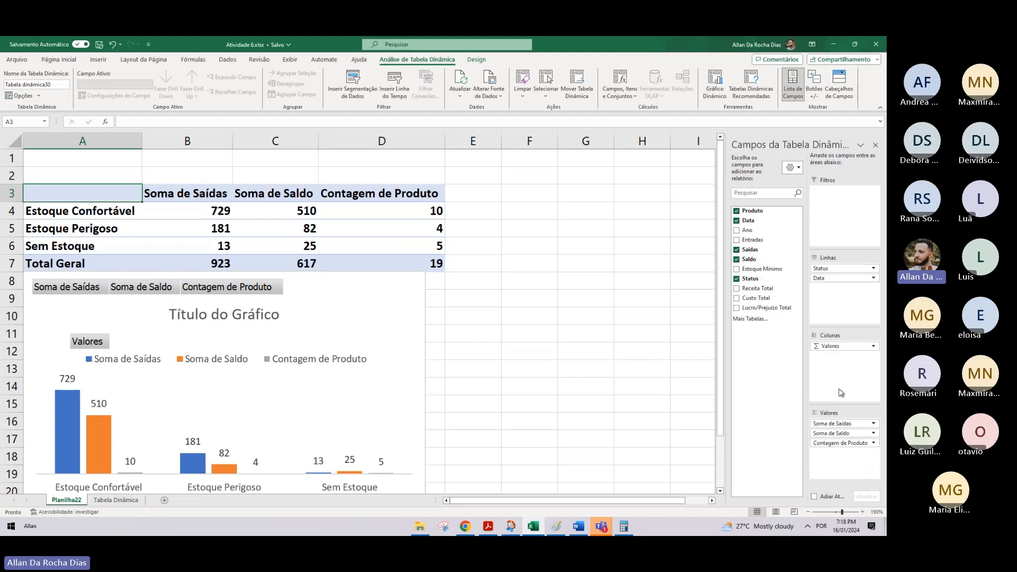
{"action": "left_click", "coordinate": [791, 168]}
{"action": "left_click", "coordinate": [804, 237]}
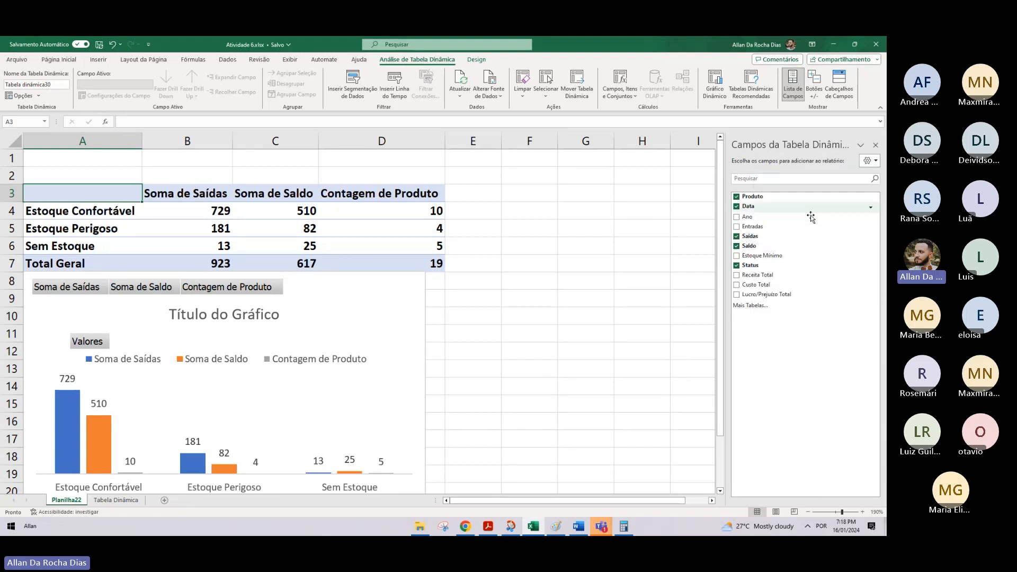
{"action": "left_click", "coordinate": [869, 161]}
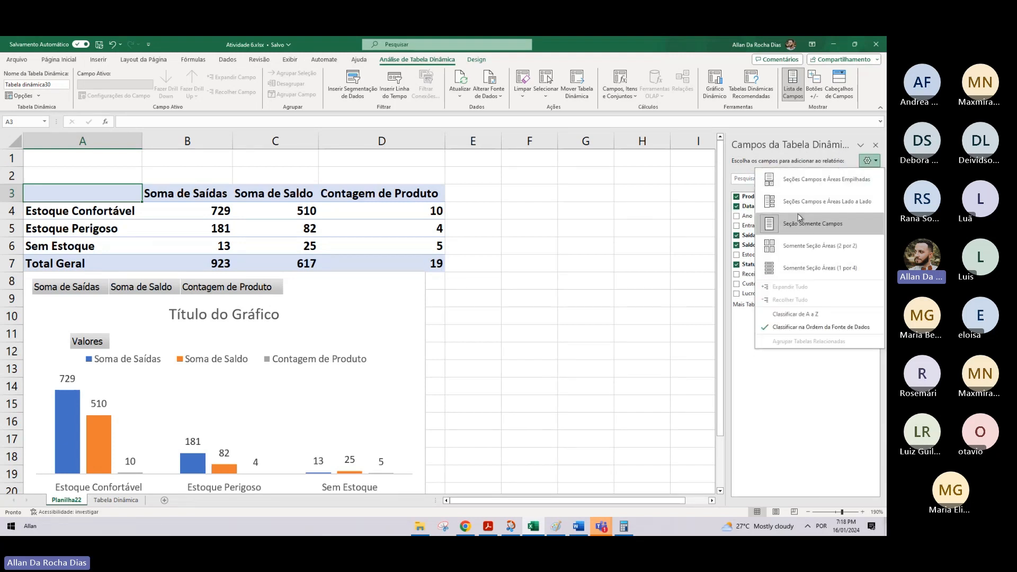
{"action": "left_click", "coordinate": [824, 179]}
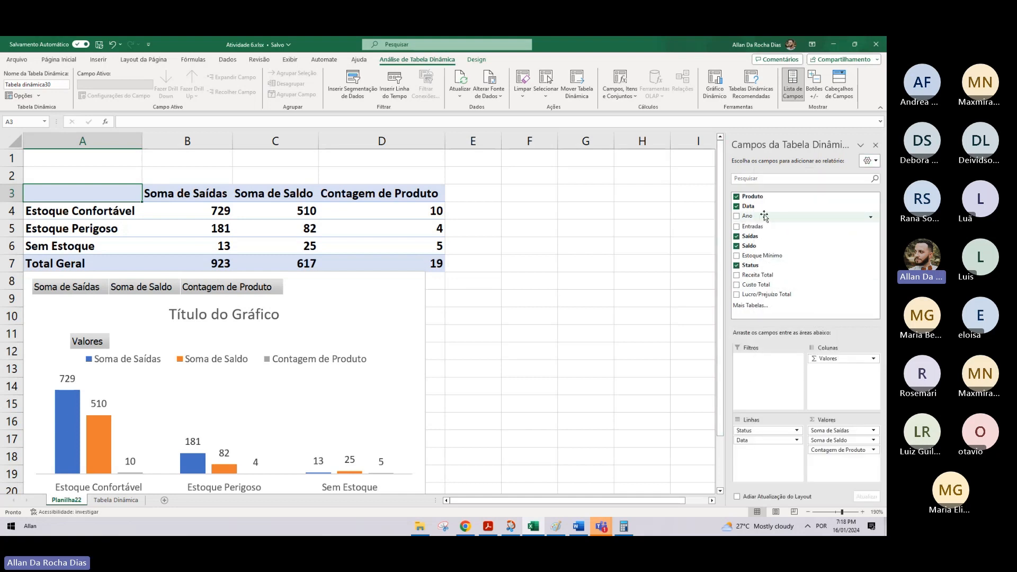
- Turn off the pivot table's row header and column header styling, and try banded rows on and off
{"action": "left_click", "coordinate": [475, 60]}
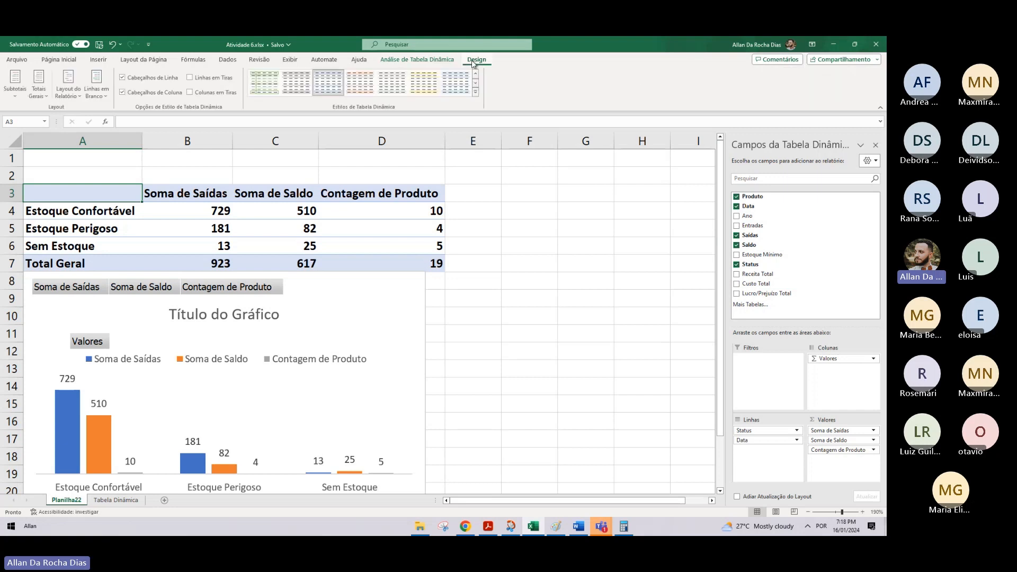
{"action": "left_click", "coordinate": [127, 79]}
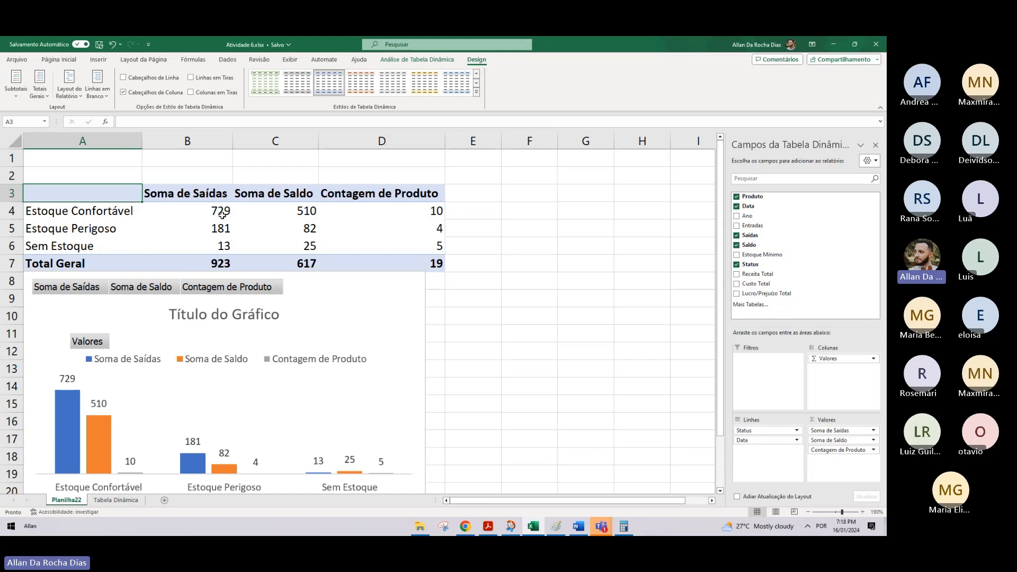
{"action": "left_click", "coordinate": [151, 96]}
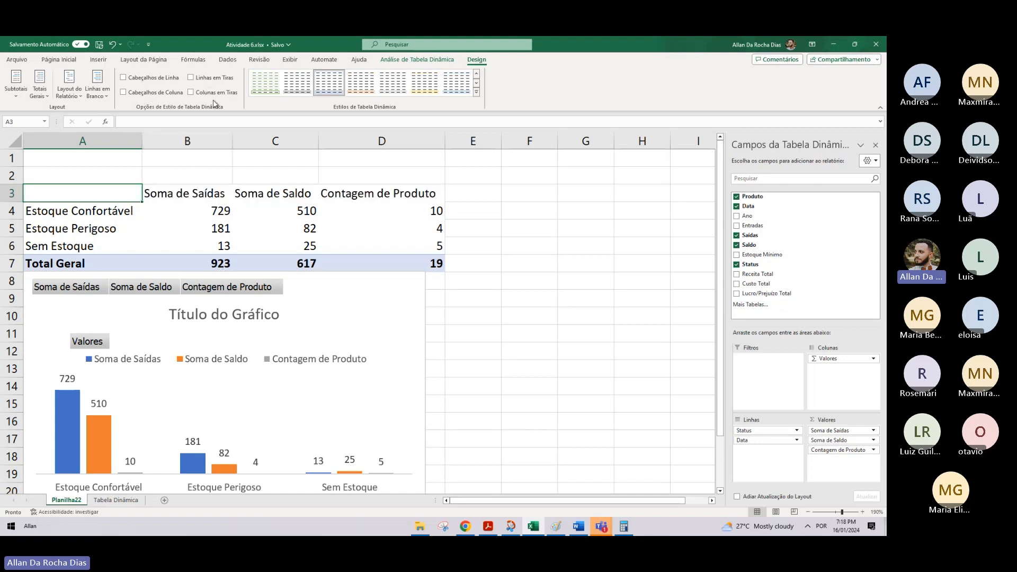
{"action": "left_click", "coordinate": [192, 78]}
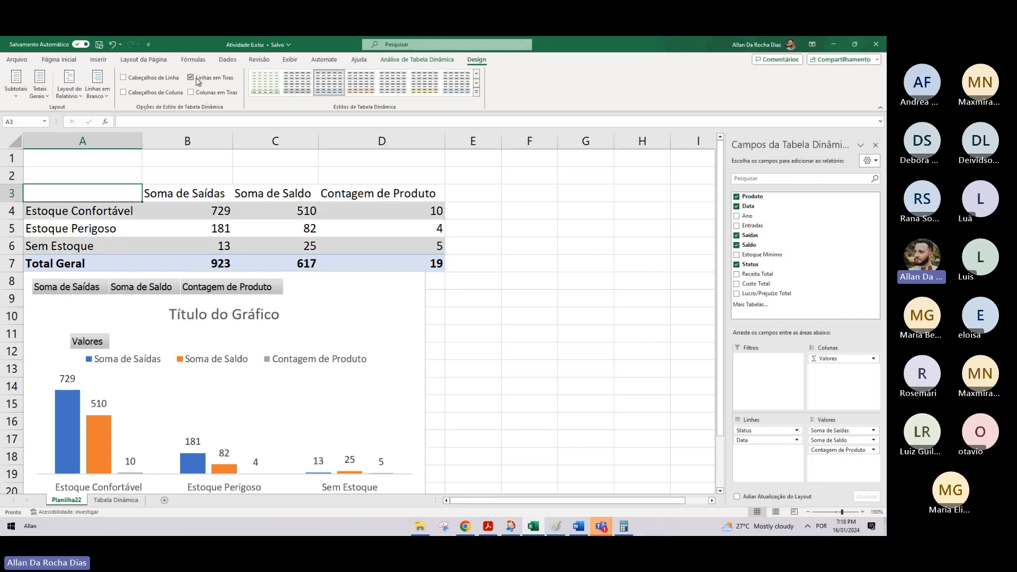
{"action": "left_click", "coordinate": [192, 78]}
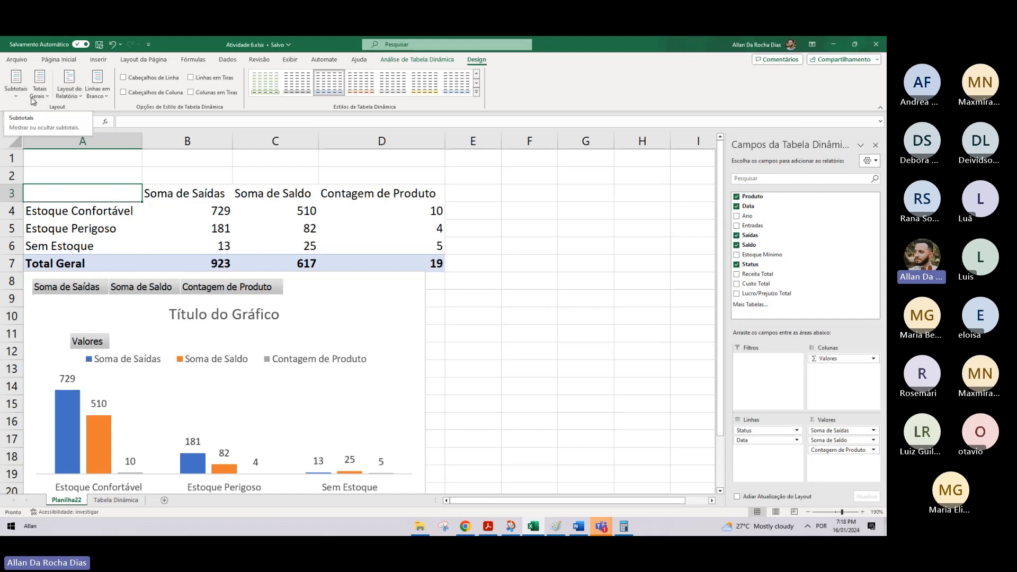
- Turn off the pivot table's grand totals for rows and columns and select the cells of the former total row
{"action": "left_click_drag", "start_coordinate": [74, 268], "coordinate": [430, 267]}
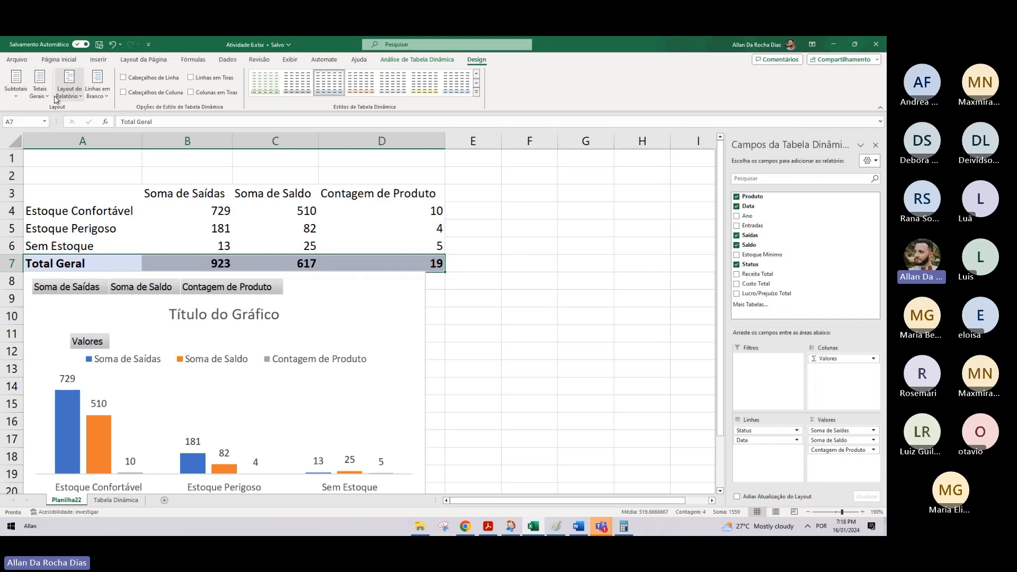
{"action": "left_click", "coordinate": [40, 87]}
{"action": "left_click", "coordinate": [71, 113]}
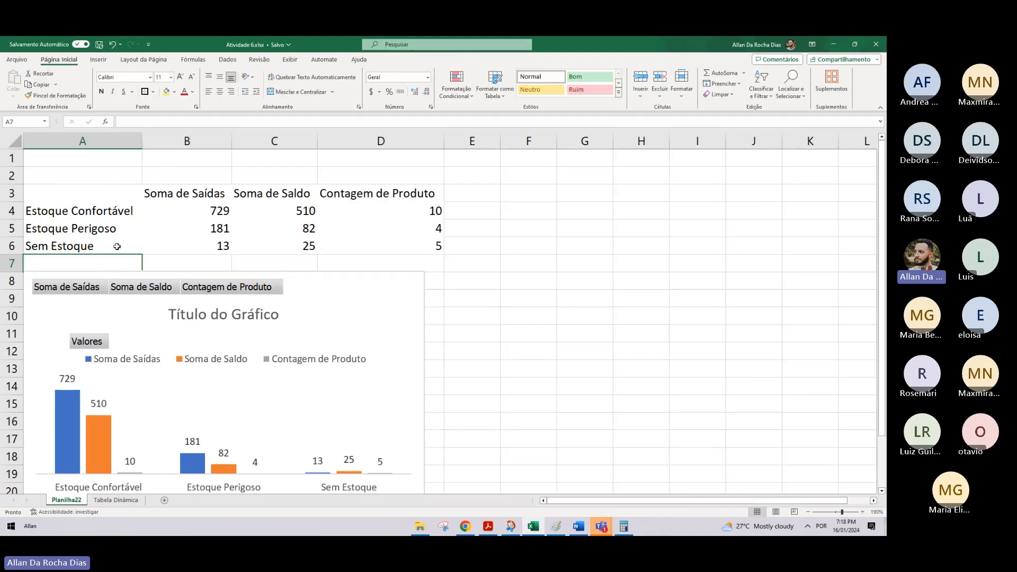
{"action": "left_click_drag", "start_coordinate": [106, 263], "coordinate": [354, 267]}
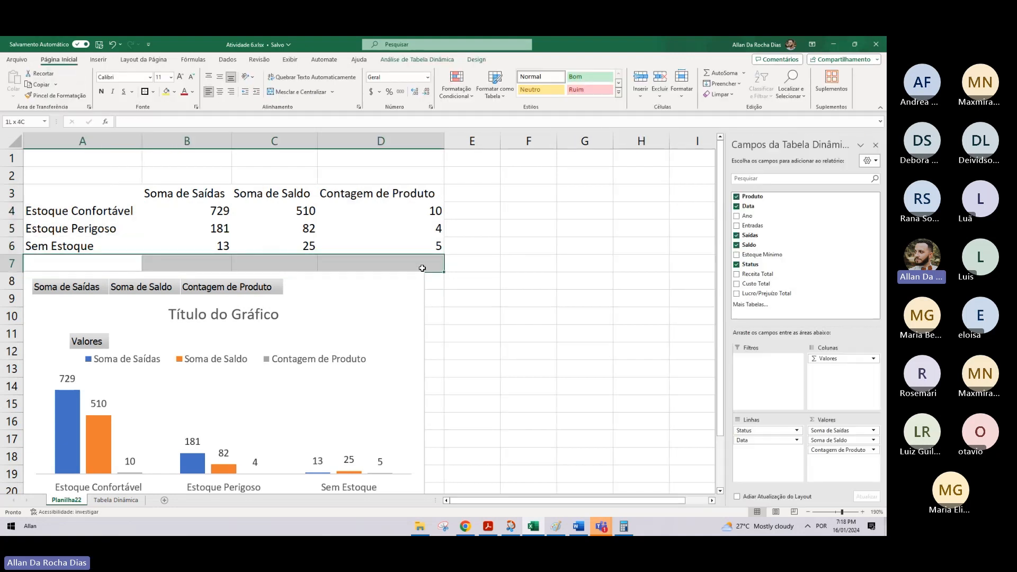
{"action": "left_click_drag", "start_coordinate": [422, 268], "coordinate": [422, 268]}
{"action": "left_click_drag", "start_coordinate": [78, 267], "coordinate": [428, 257]}
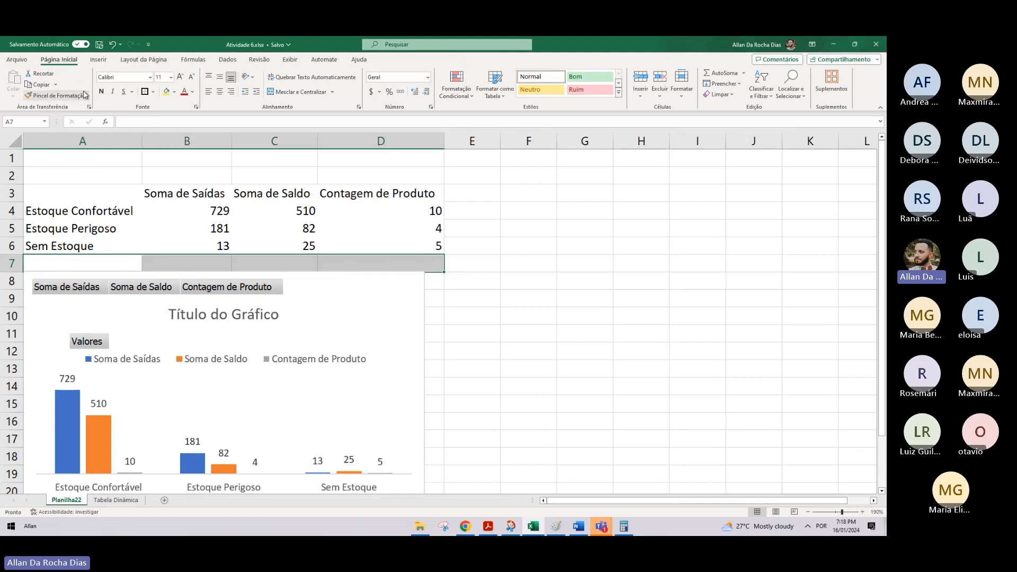
- Turn the pivot table's grand totals back on for both rows and columns
{"action": "left_click", "coordinate": [299, 226]}
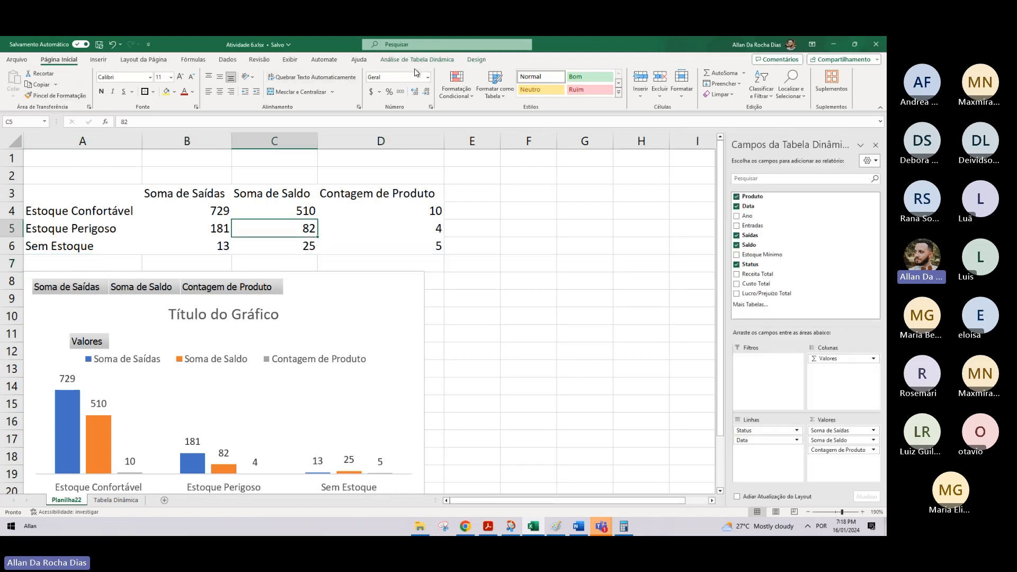
{"action": "left_click", "coordinate": [479, 60]}
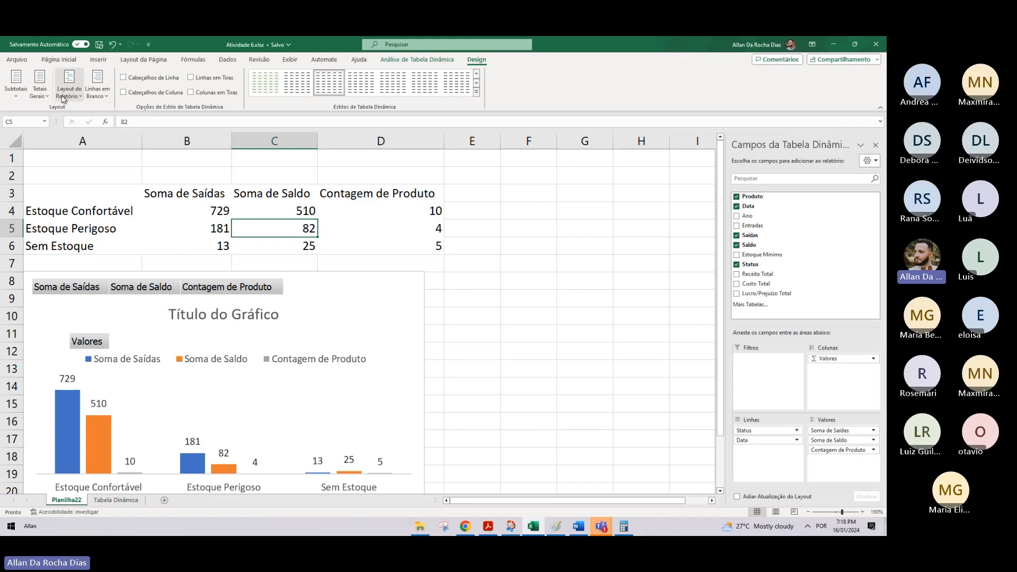
{"action": "left_click", "coordinate": [39, 84]}
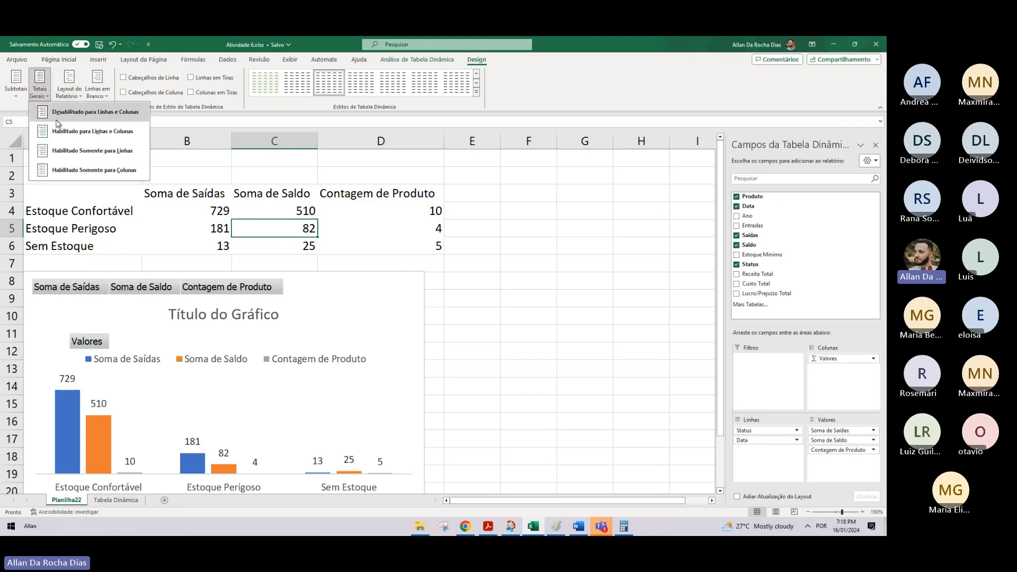
{"action": "left_click", "coordinate": [104, 131]}
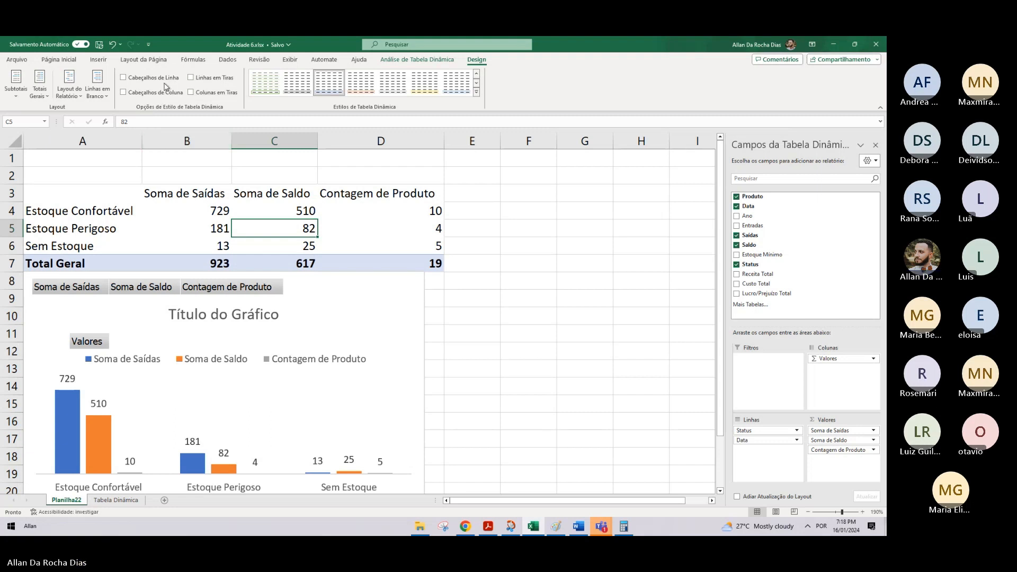
- View the pivot table's report layout and blank row options without changing them
{"action": "left_click", "coordinate": [63, 92]}
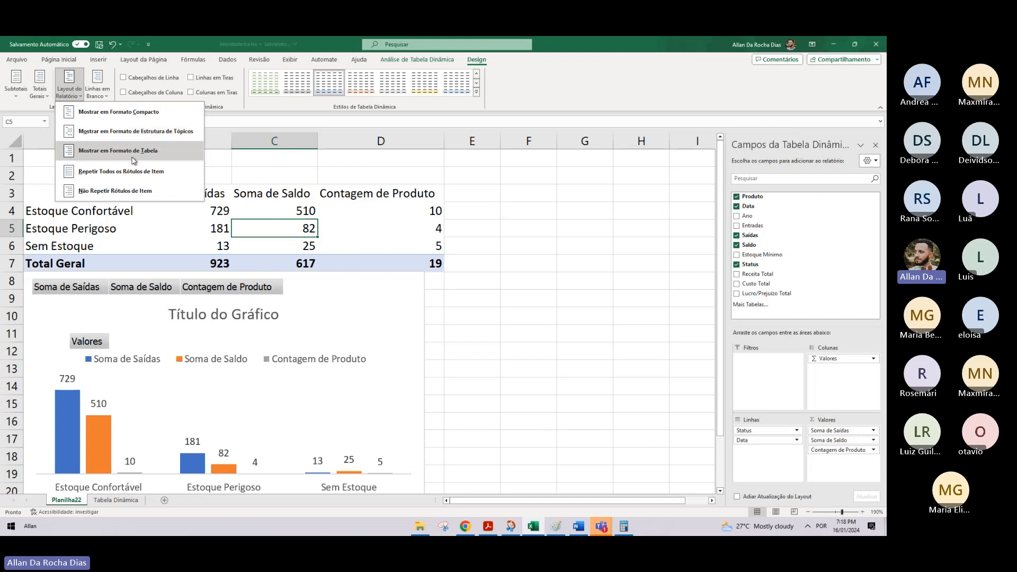
{"action": "left_click", "coordinate": [77, 97]}
{"action": "left_click", "coordinate": [98, 97]}
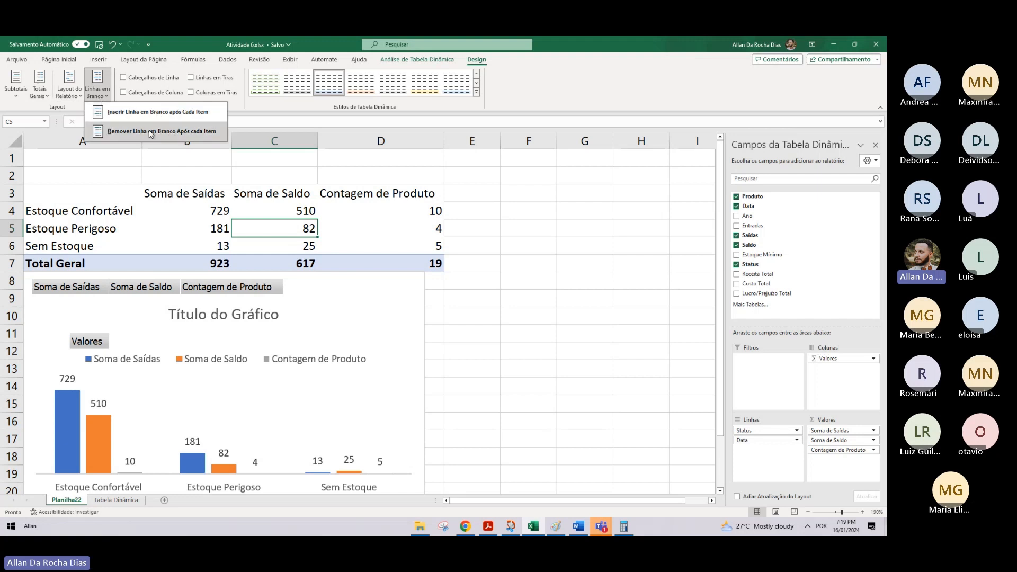
{"action": "left_click", "coordinate": [97, 96]}
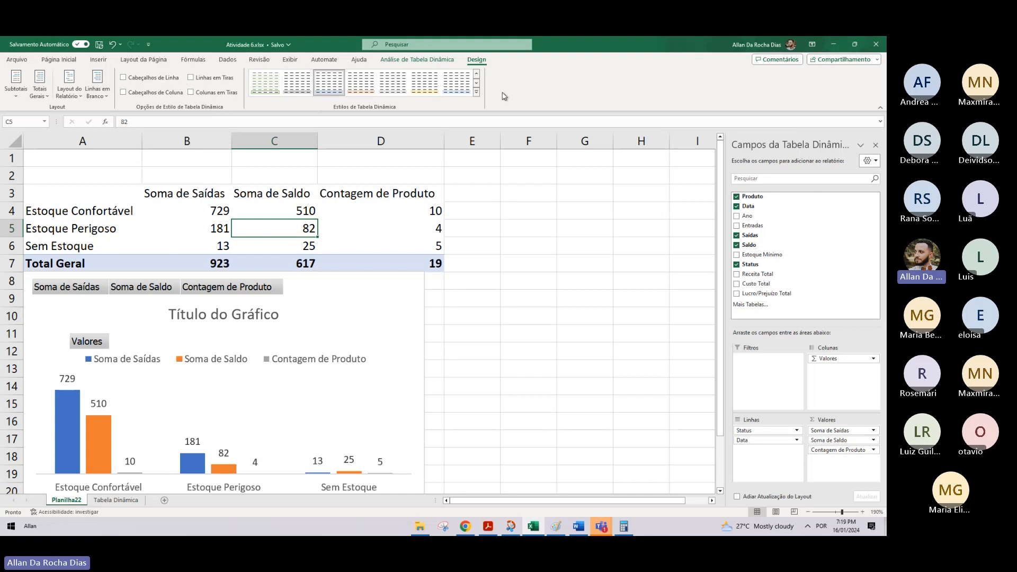
- Browse the pivot table style gallery and choose a light yellow style from the Medium group
{"action": "left_click", "coordinate": [476, 91]}
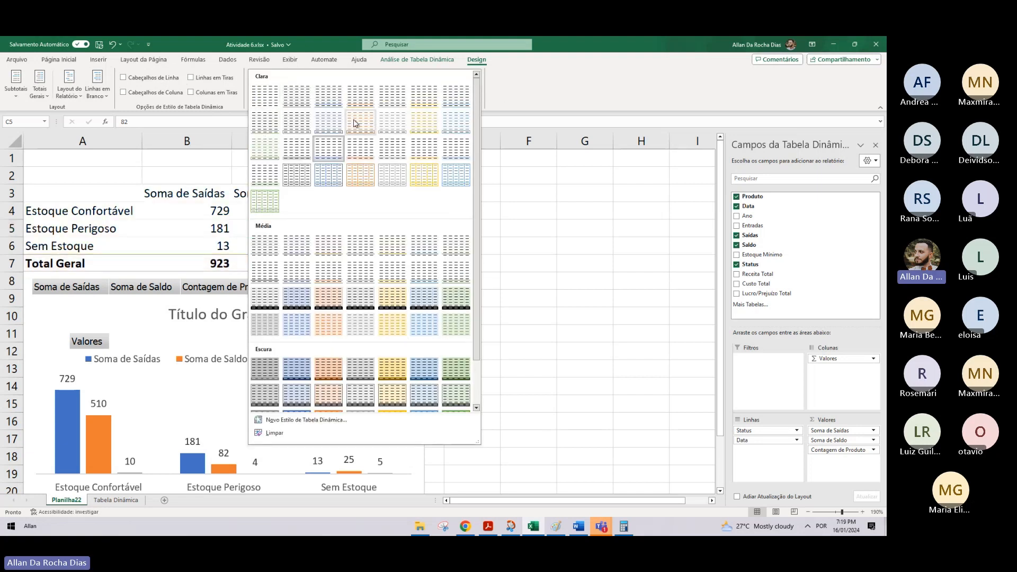
{"action": "left_click", "coordinate": [114, 198]}
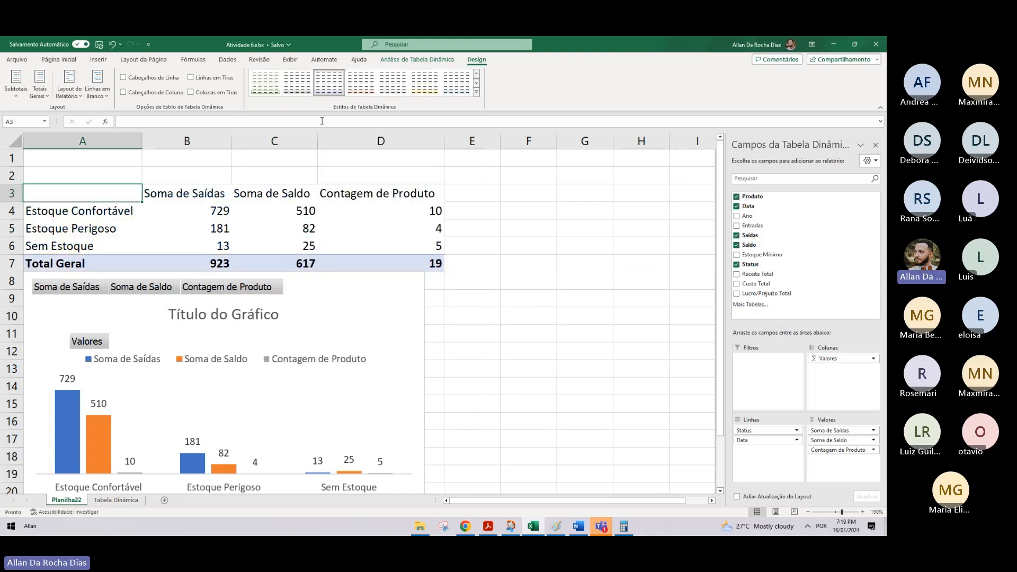
{"action": "left_click", "coordinate": [477, 92]}
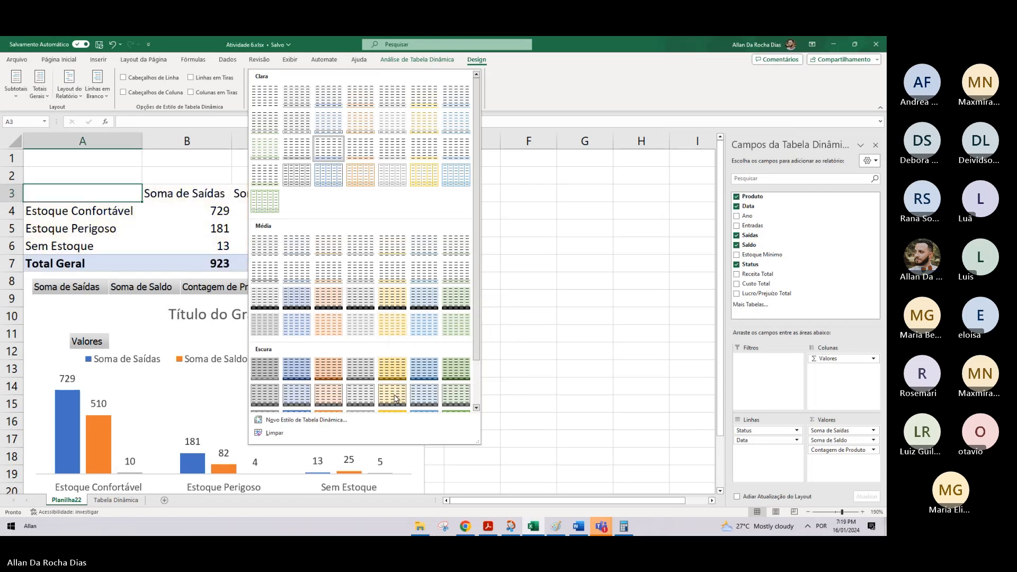
{"action": "scroll", "coordinate": [394, 392], "scroll_direction": "down", "scroll_amount": 2}
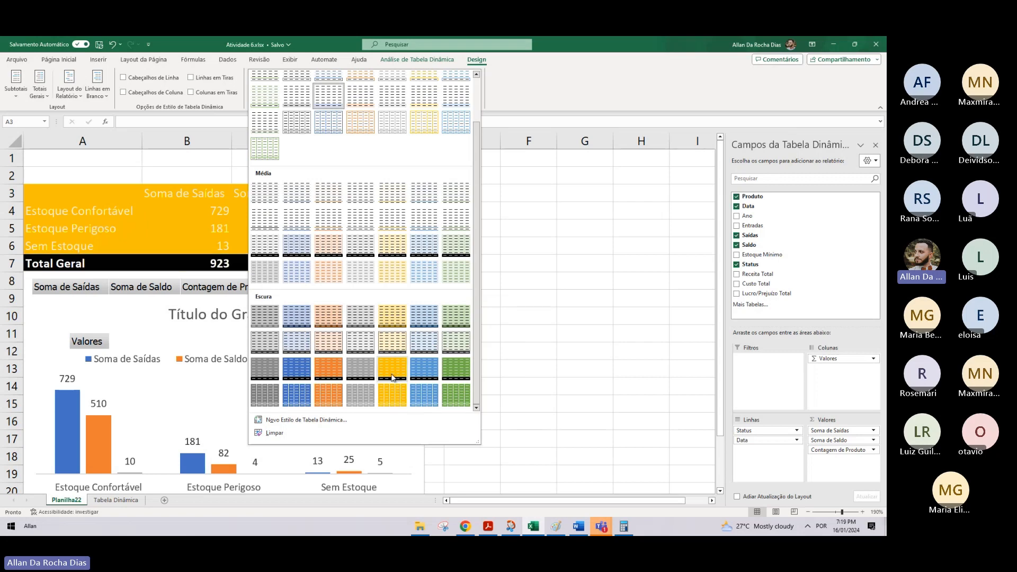
{"action": "left_click", "coordinate": [398, 275]}
{"action": "left_click", "coordinate": [504, 252]}
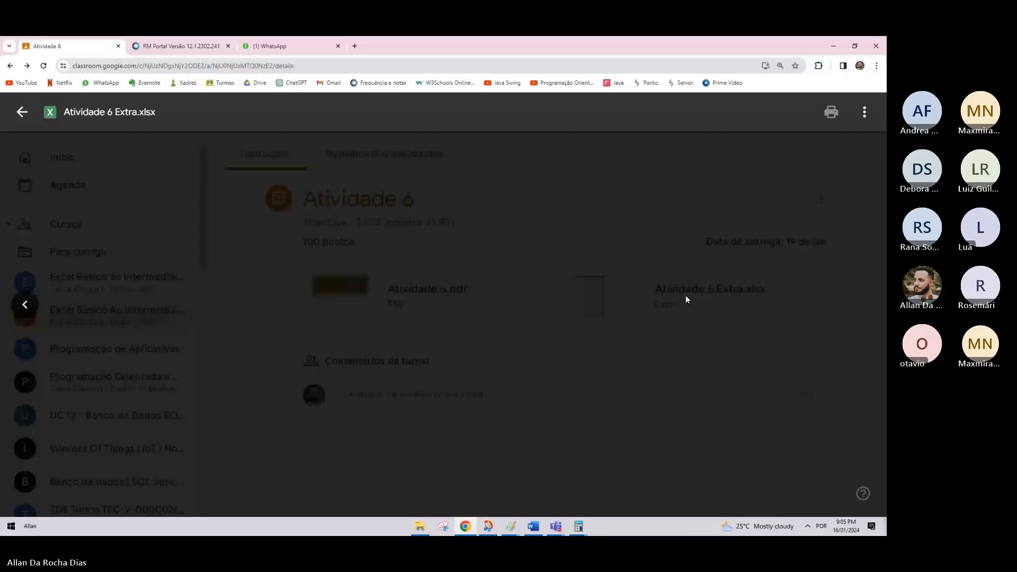
- Switch to Google Classroom, preview the attachment Atividade 6 Extra.xlsx, and open the workbook for editing in a maximized Excel window
{"action": "left_click", "coordinate": [686, 295]}
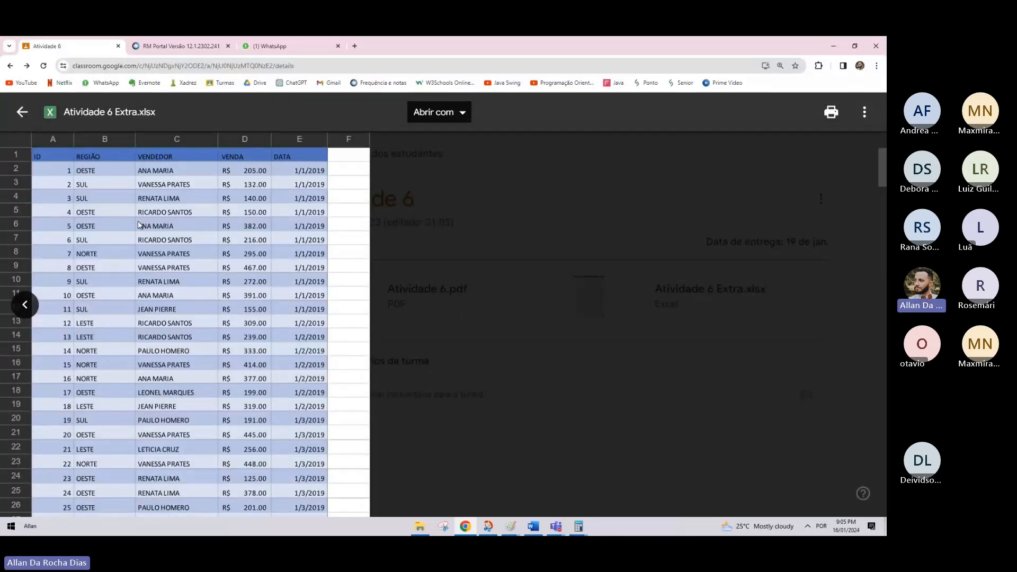
{"action": "left_click", "coordinate": [411, 116]}
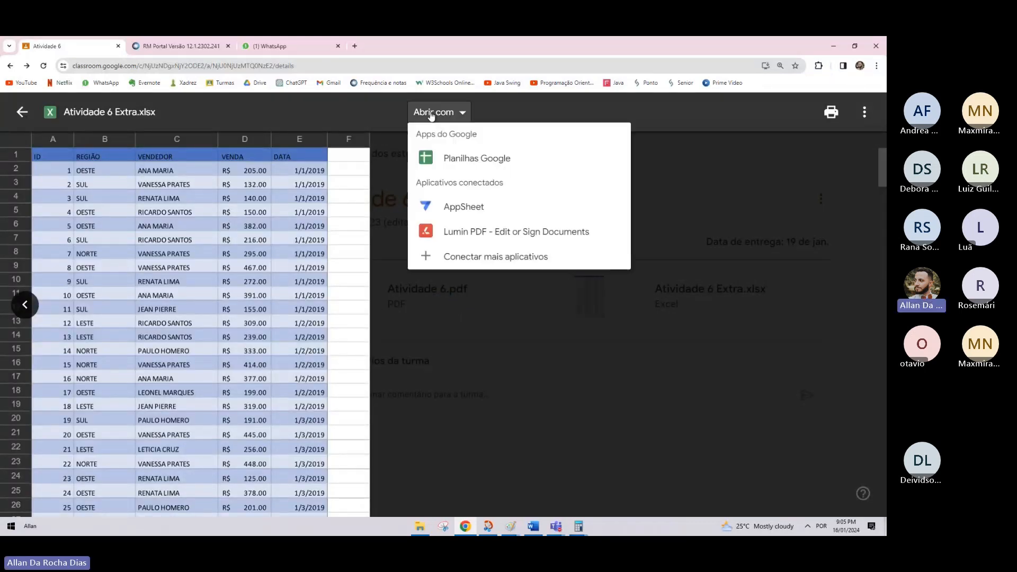
{"action": "left_click", "coordinate": [449, 157]}
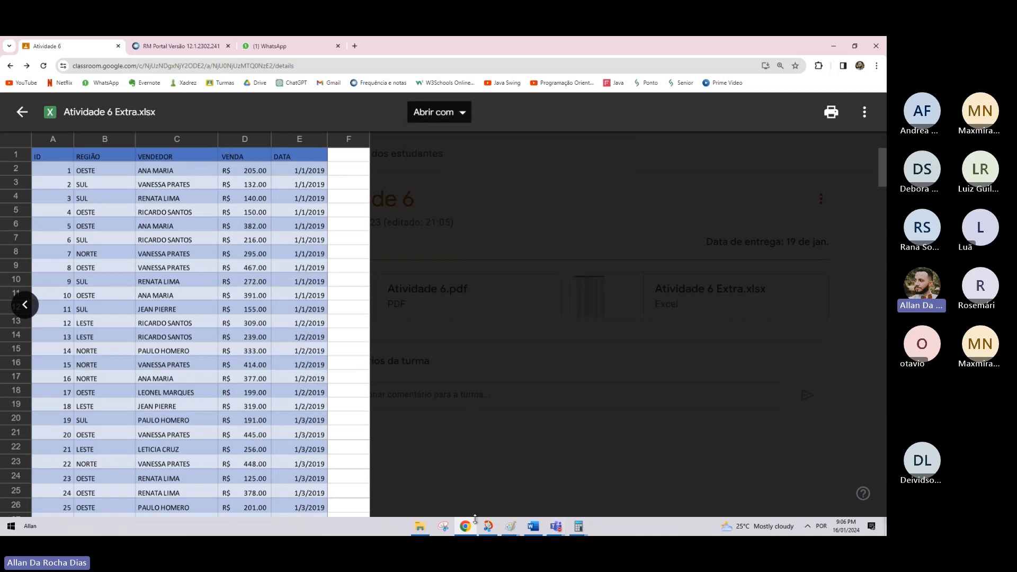
{"action": "left_click", "coordinate": [420, 526]}
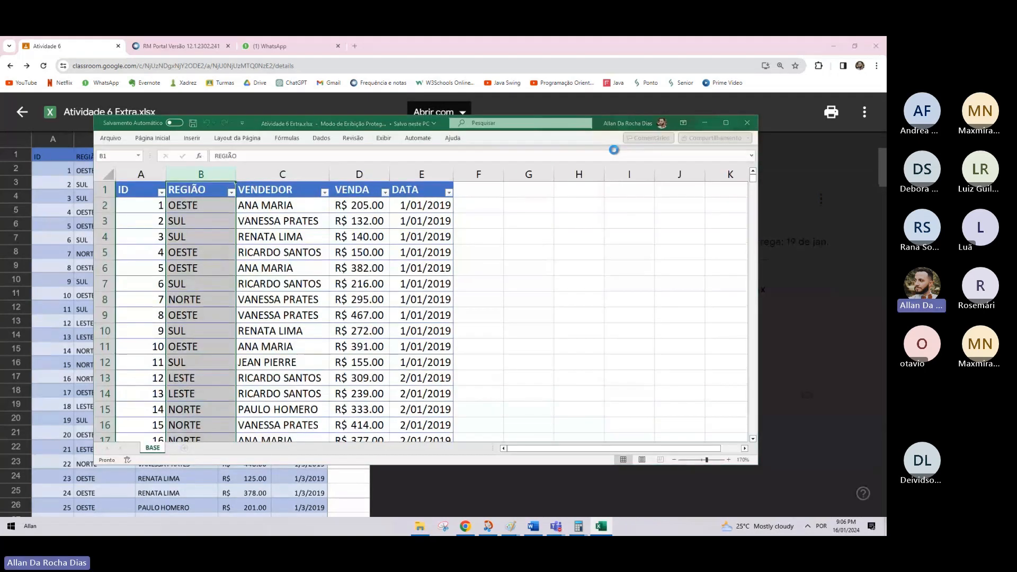
{"action": "double_click", "coordinate": [593, 136]}
{"action": "left_click", "coordinate": [388, 192]}
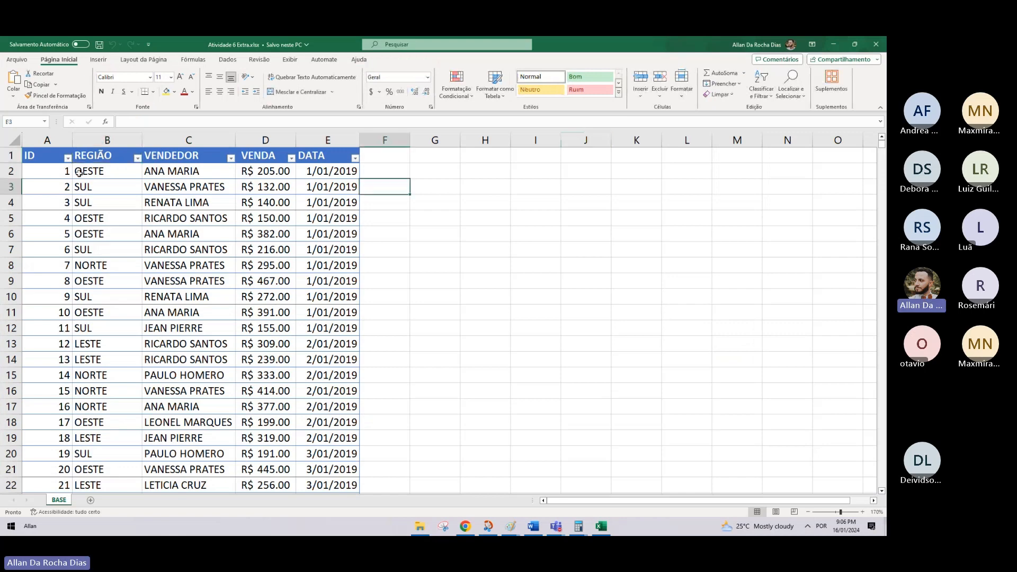
- Create a pivot table on a new worksheet from the whole TABELAVENDAS table on the BASE sheet
{"action": "left_click", "coordinate": [59, 157]}
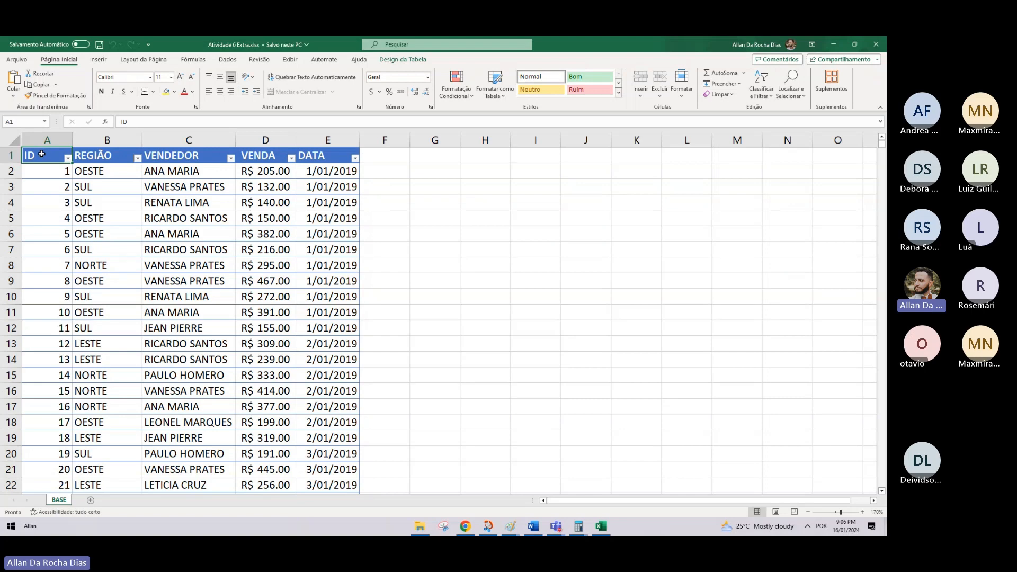
{"action": "key", "text": "ctrl+a"}
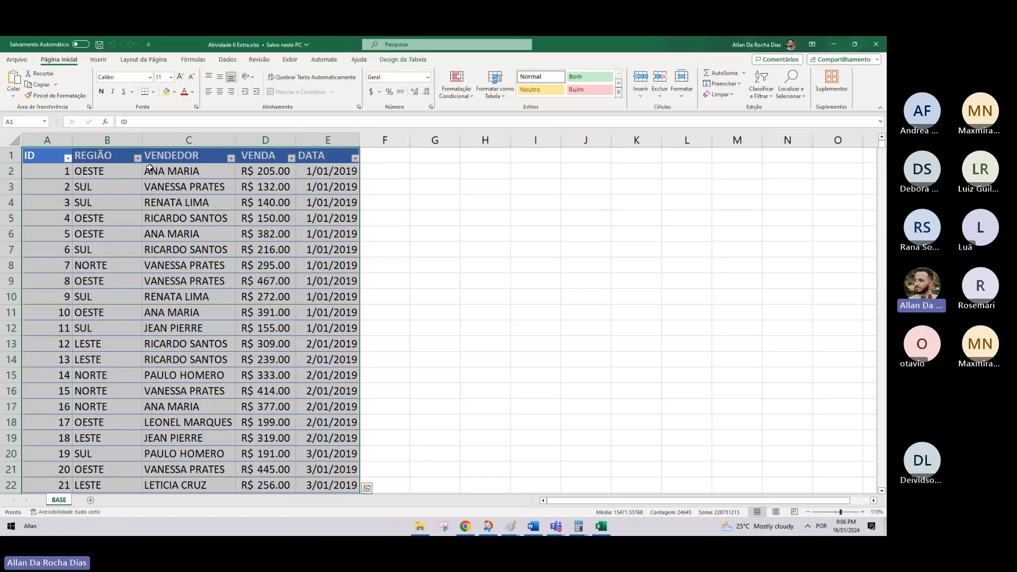
{"action": "left_click", "coordinate": [99, 61]}
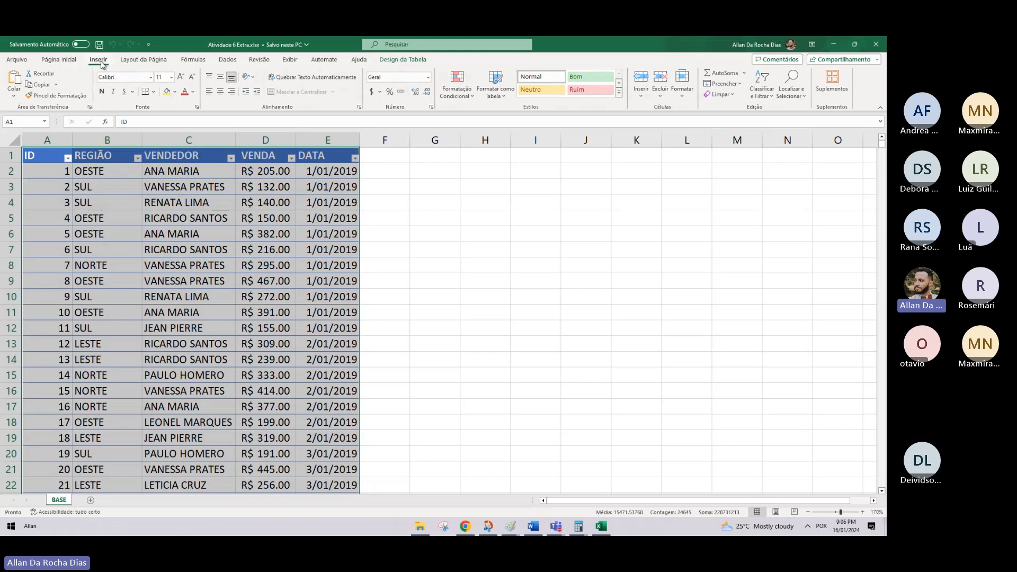
{"action": "left_click", "coordinate": [18, 79]}
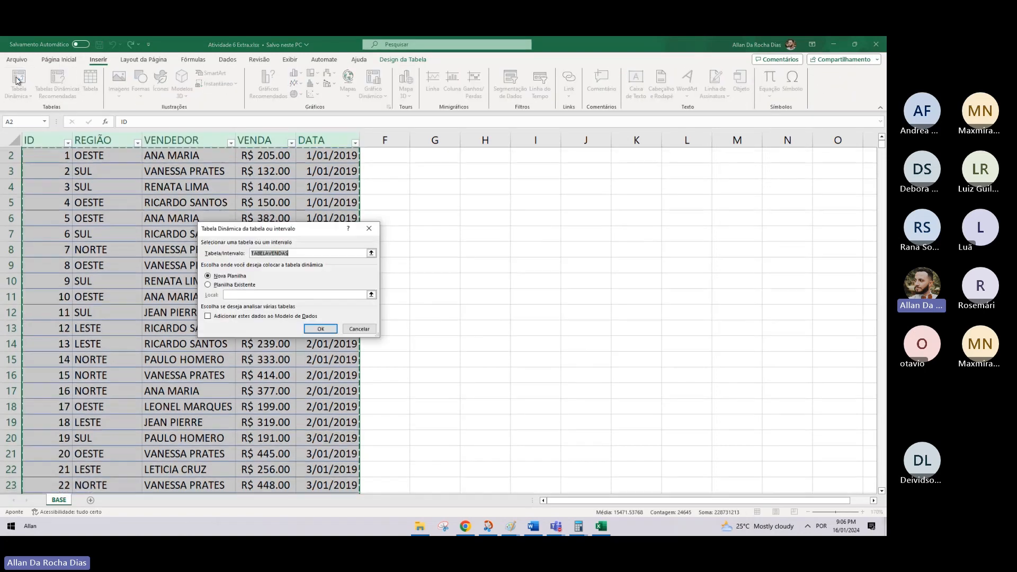
{"action": "left_click", "coordinate": [271, 253]}
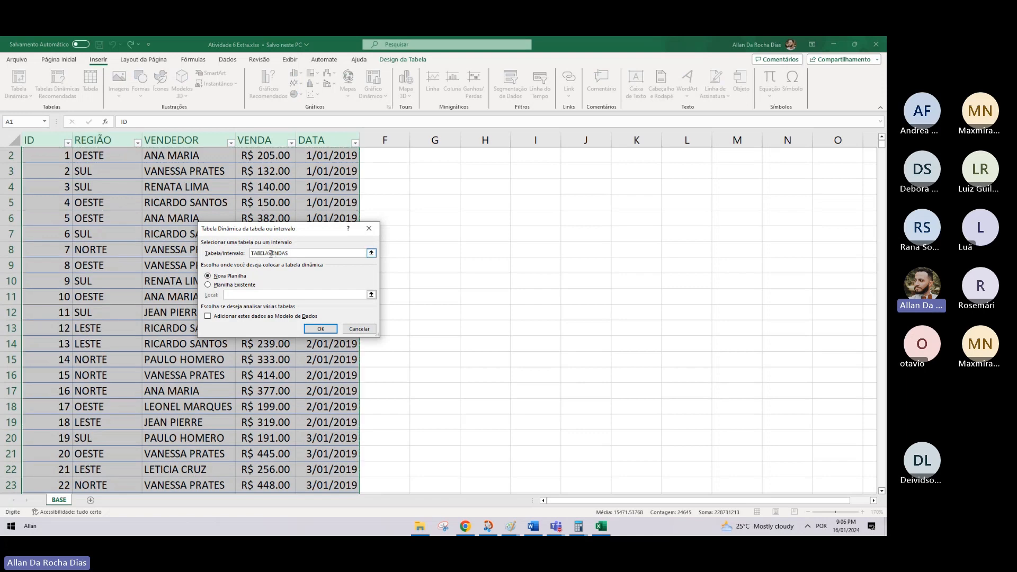
{"action": "left_click", "coordinate": [321, 329]}
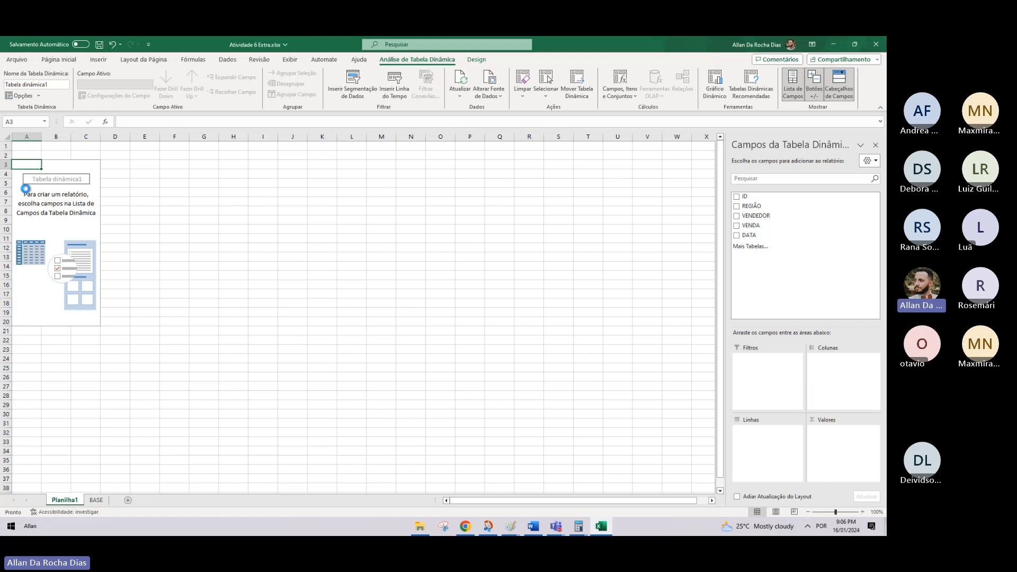
{"action": "scroll", "coordinate": [26, 189], "scroll_direction": "up", "scroll_amount": 3, "text": "ctrl"}
{"action": "scroll", "coordinate": [26, 189], "scroll_direction": "up", "scroll_amount": 1, "text": "ctrl"}
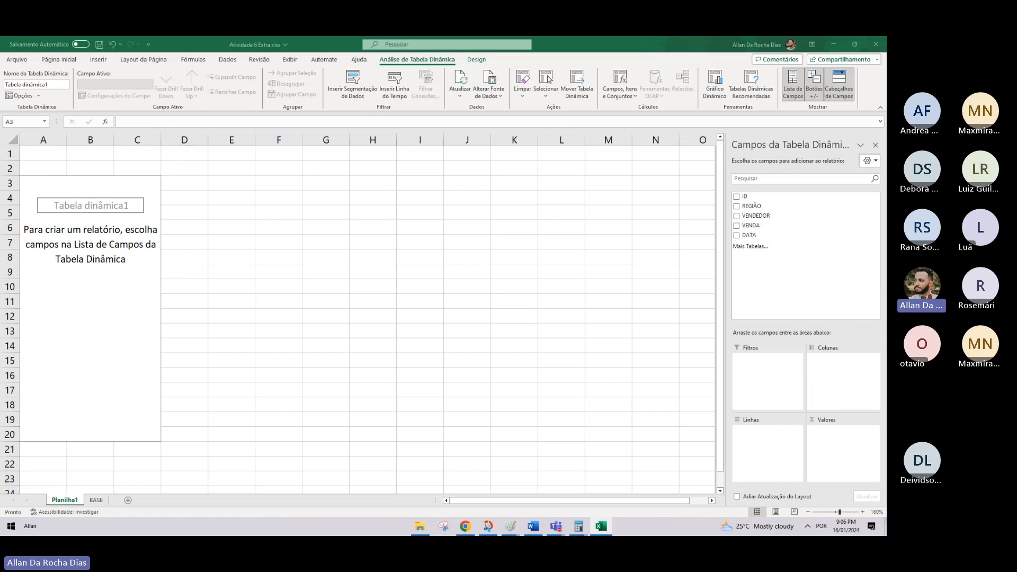
- Add REGIÃO to the pivot table as a report filter and view its region options without choosing one
{"action": "key", "text": "alt+Tab"}
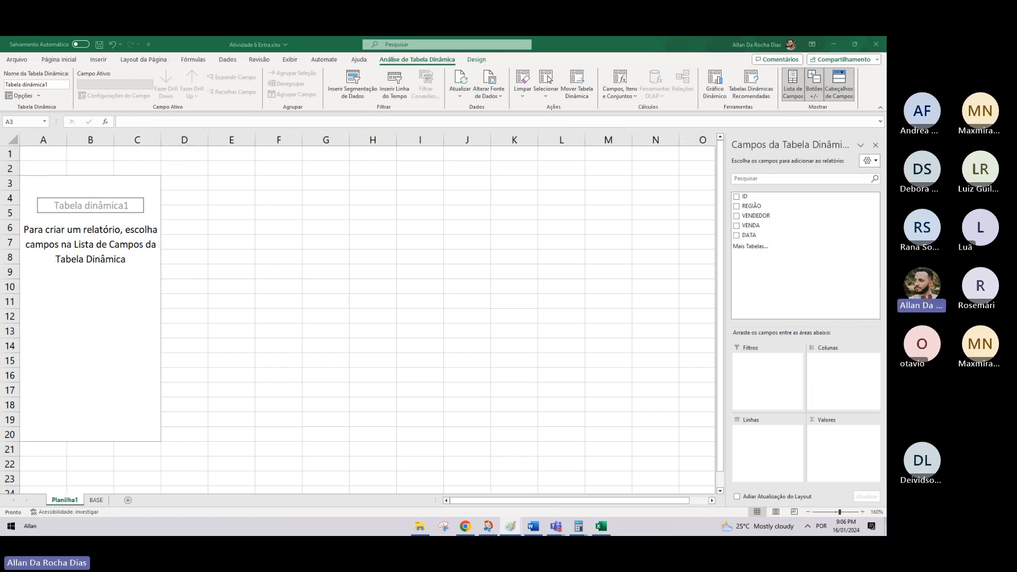
{"action": "left_click_drag", "start_coordinate": [753, 211], "coordinate": [762, 371]}
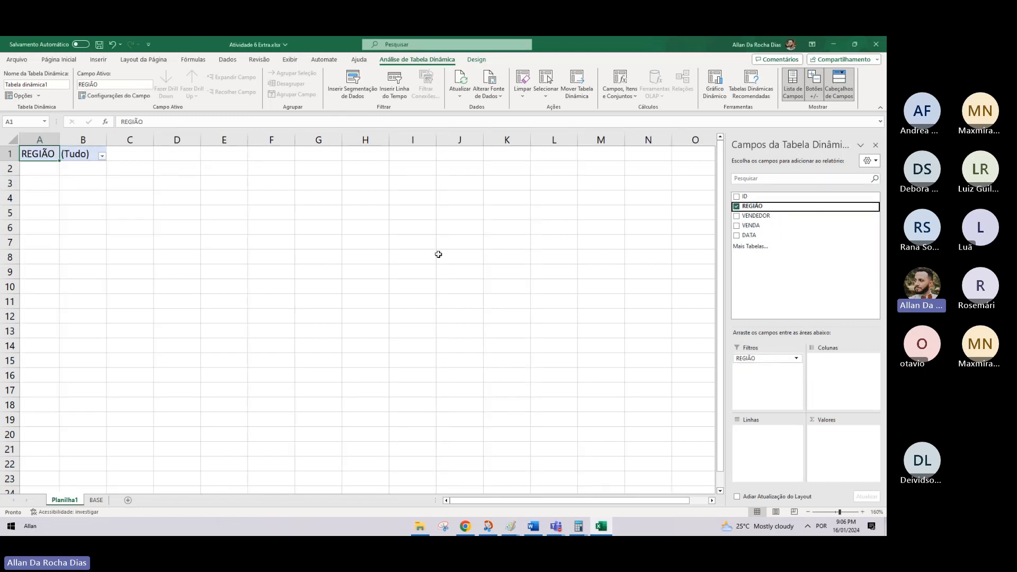
{"action": "left_click", "coordinate": [102, 155]}
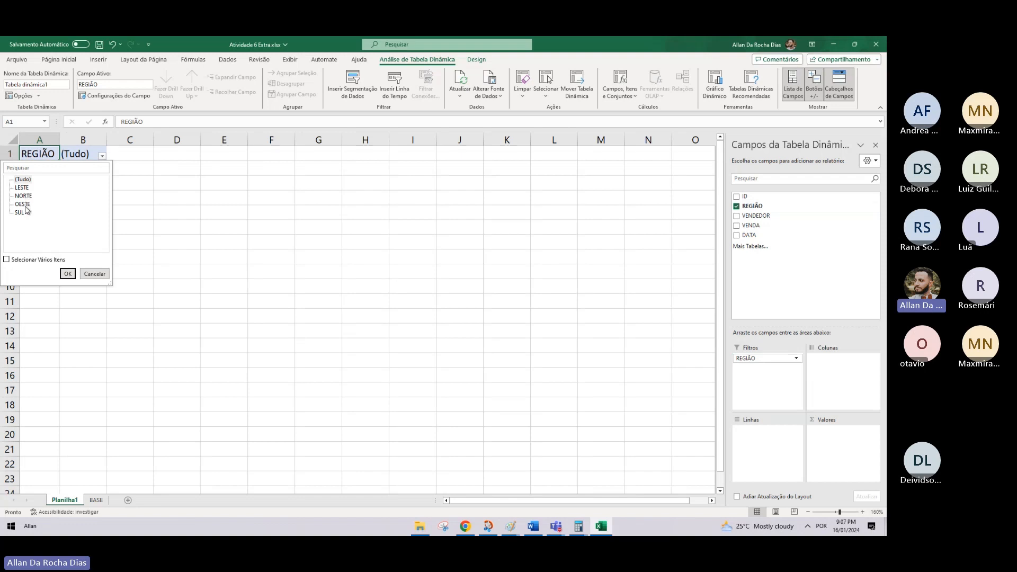
{"action": "left_click", "coordinate": [94, 271]}
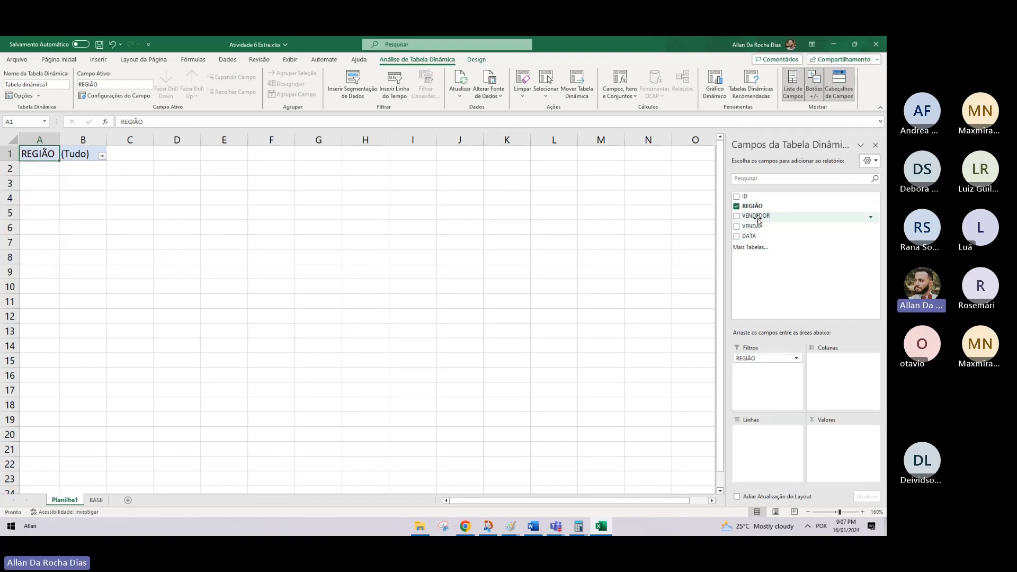
- Add the VENDEDOR field to the pivot table's rows and look over the listed seller names
{"action": "left_click_drag", "start_coordinate": [759, 220], "coordinate": [757, 432]}
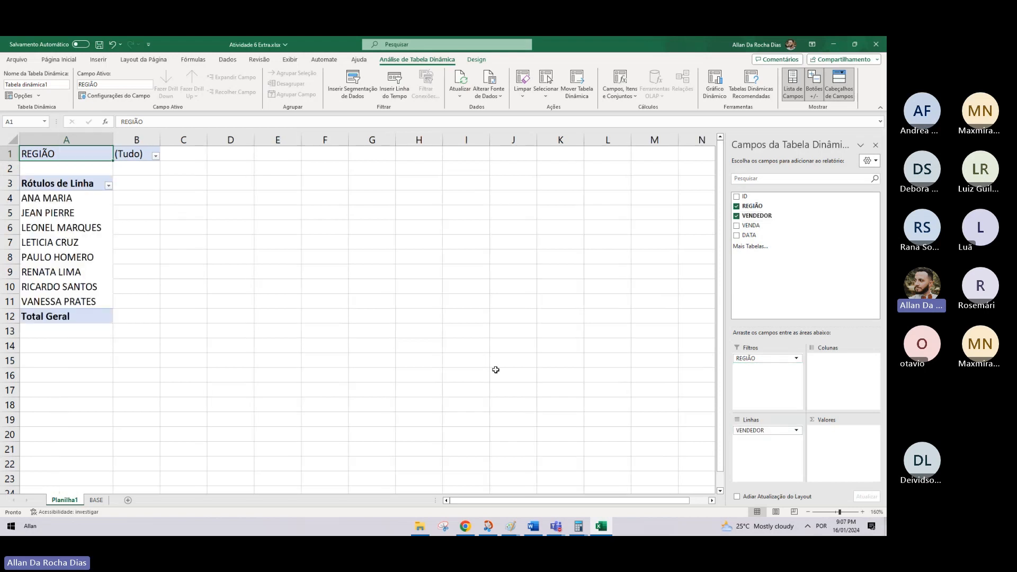
{"action": "left_click", "coordinate": [42, 186]}
{"action": "left_click", "coordinate": [44, 199]}
{"action": "left_click", "coordinate": [49, 213]}
{"action": "left_click", "coordinate": [50, 228]}
{"action": "left_click", "coordinate": [53, 243]}
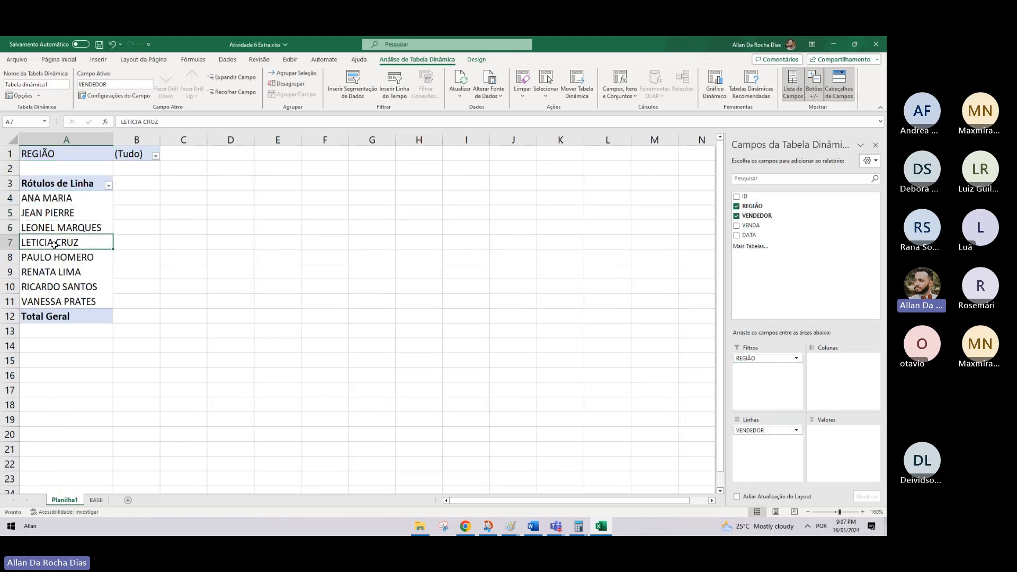
{"action": "left_click", "coordinate": [58, 258]}
{"action": "left_click", "coordinate": [62, 272]}
{"action": "left_click", "coordinate": [61, 286]}
{"action": "left_click_drag", "start_coordinate": [60, 301], "coordinate": [47, 199]}
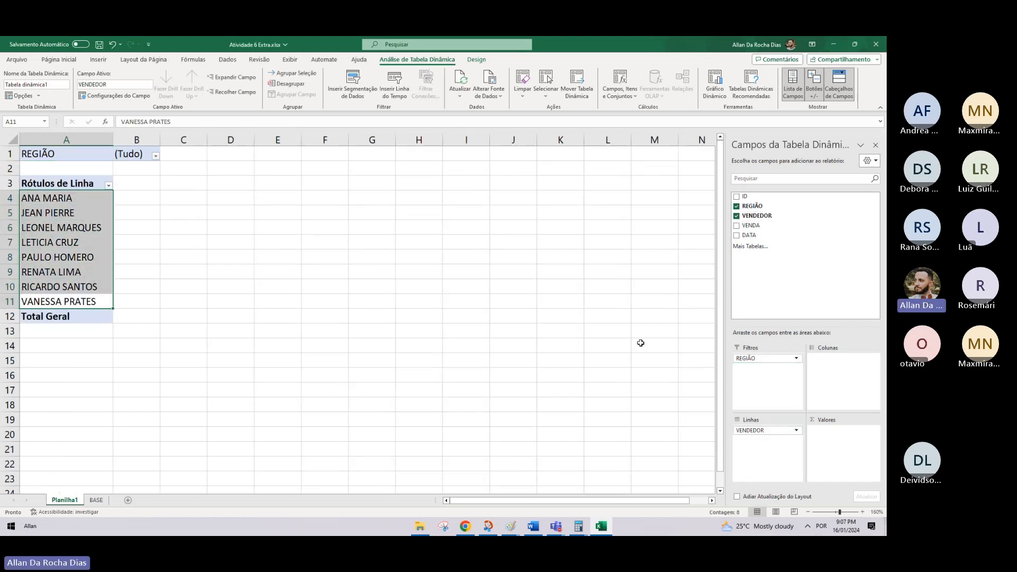
- Add the VENDA field to the pivot table's values as a sum per seller
{"action": "left_click_drag", "start_coordinate": [749, 226], "coordinate": [829, 435]}
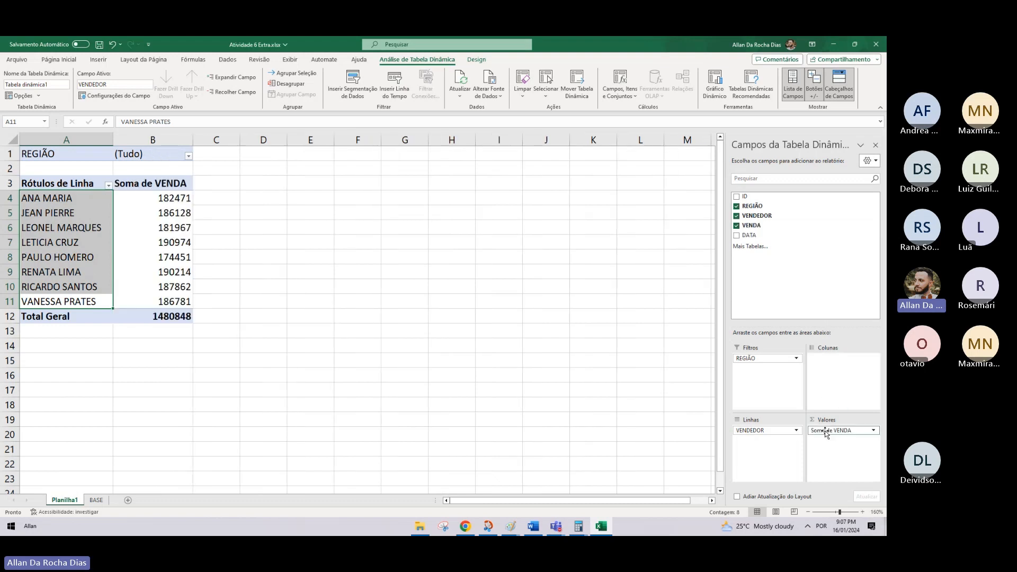
{"action": "left_click", "coordinate": [202, 212]}
{"action": "left_click", "coordinate": [172, 199]}
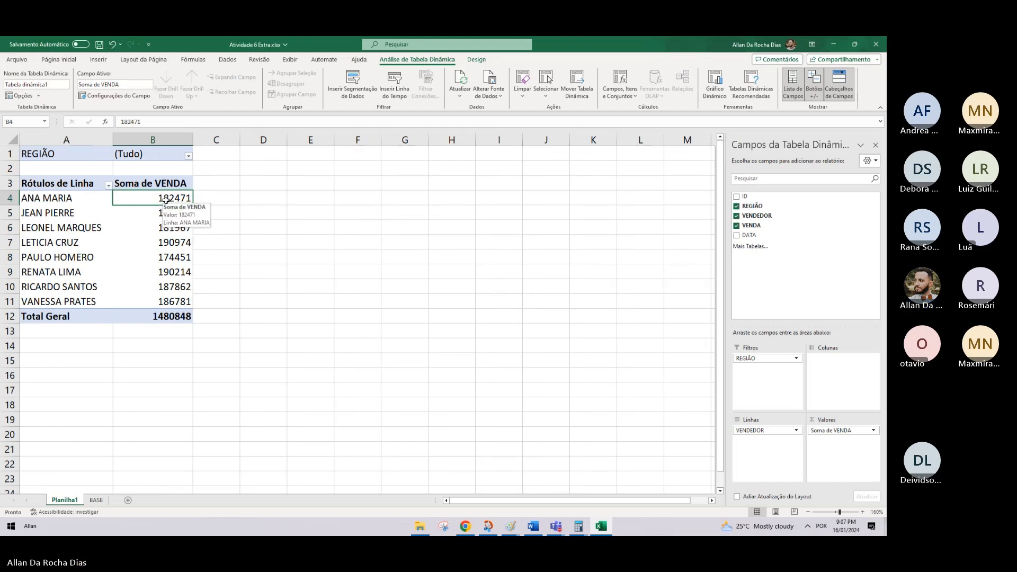
- Format the Soma de VENDA amounts, including the grand total, in the Contábil number format with the R$ symbol
{"action": "left_click_drag", "start_coordinate": [166, 199], "coordinate": [173, 316]}
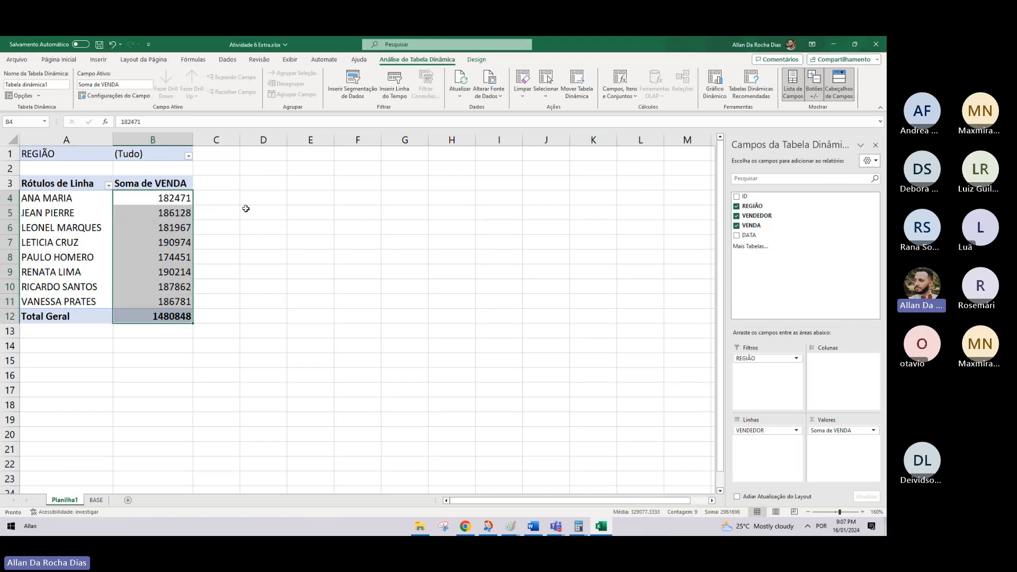
{"action": "left_click", "coordinate": [58, 60]}
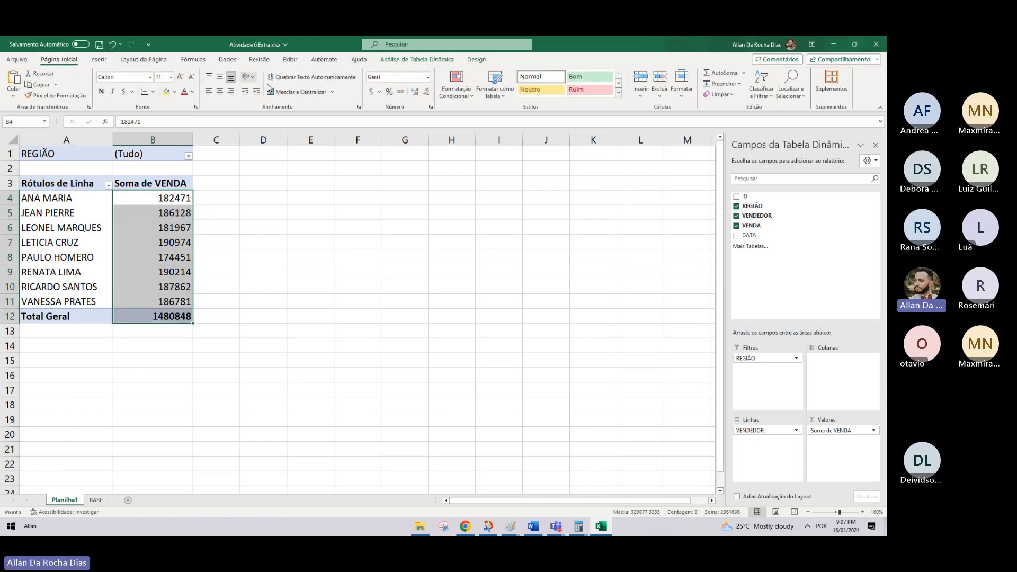
{"action": "left_click", "coordinate": [379, 91]}
{"action": "left_click", "coordinate": [397, 118]}
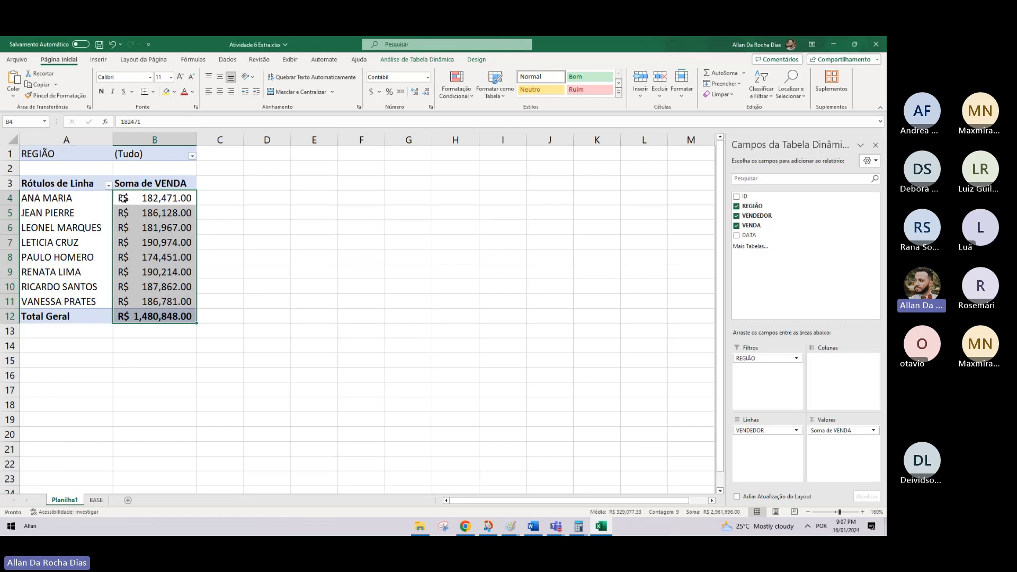
{"action": "left_click", "coordinate": [84, 199]}
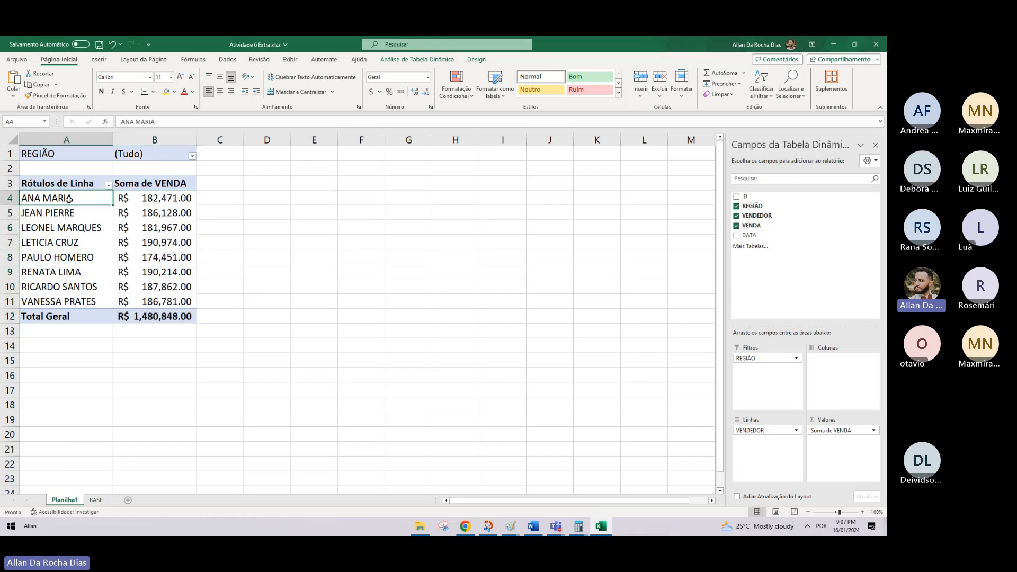
{"action": "left_click", "coordinate": [145, 200]}
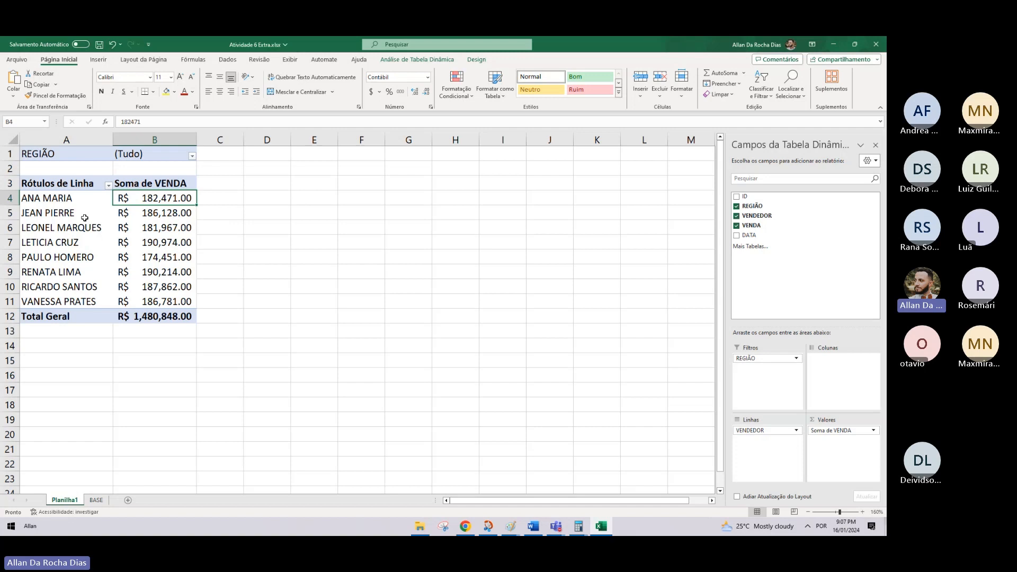
{"action": "left_click", "coordinate": [64, 243]}
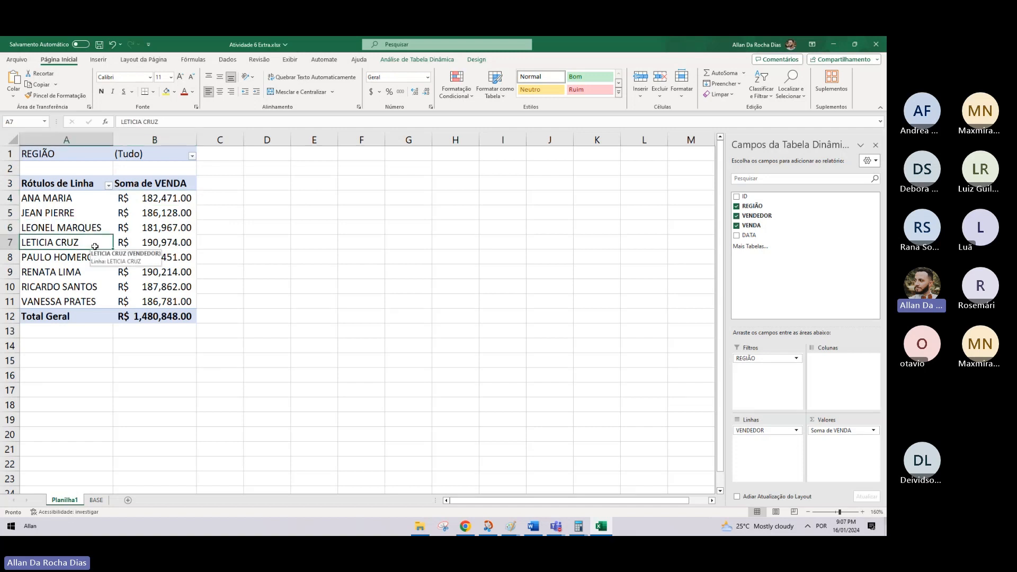
- Filter the pivot table's REGIÃO by LESTE, check the sellers' sums, and switch the filter to NORTE
{"action": "left_click", "coordinate": [193, 157]}
{"action": "left_click", "coordinate": [109, 188]}
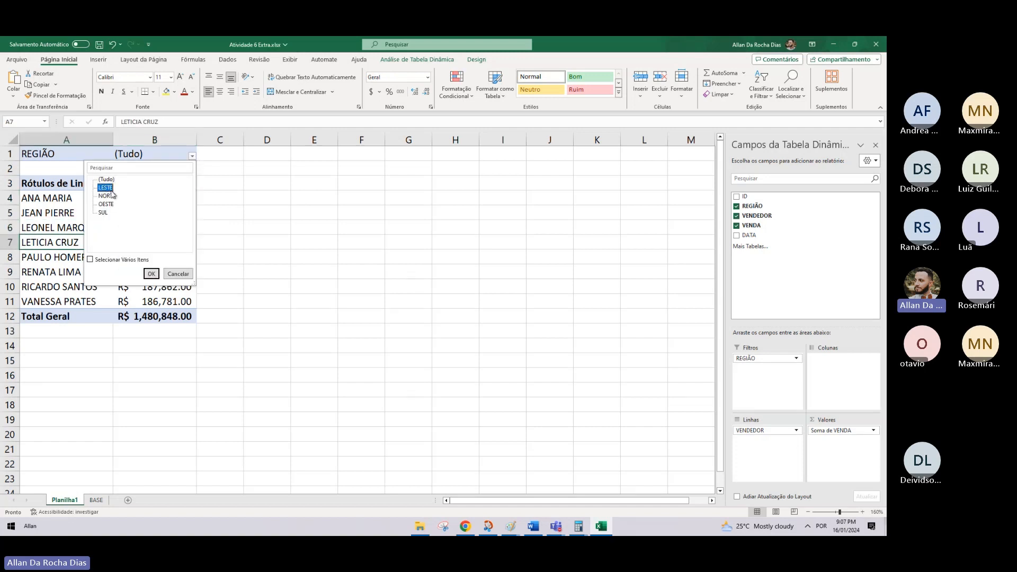
{"action": "left_click", "coordinate": [152, 275]}
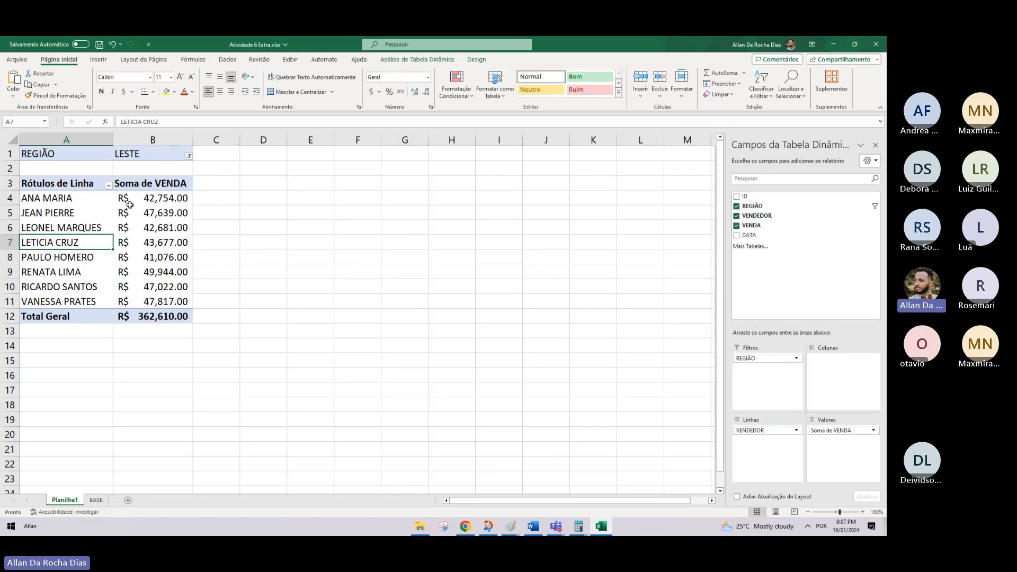
{"action": "left_click", "coordinate": [163, 198]}
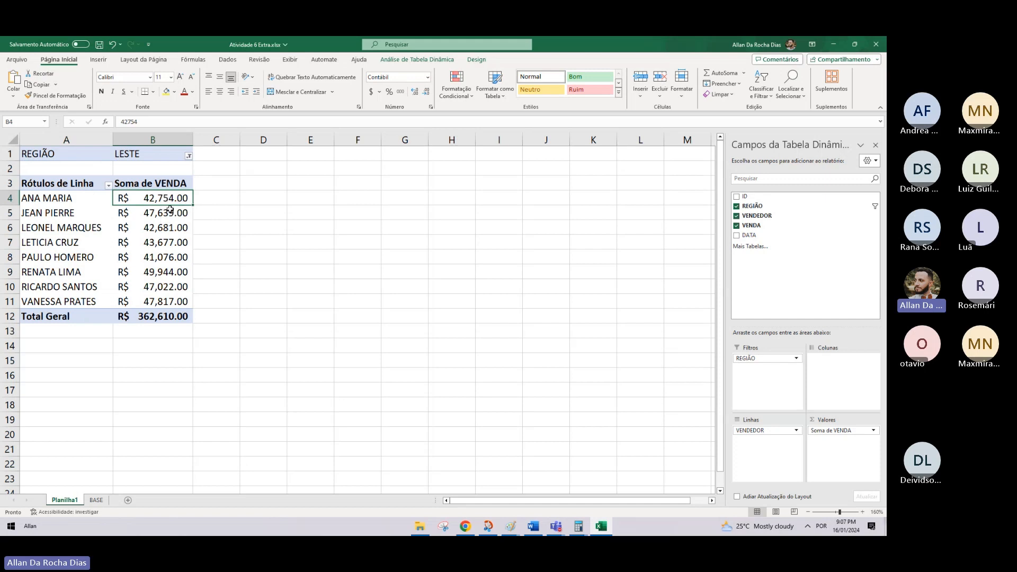
{"action": "left_click", "coordinate": [168, 213]}
{"action": "left_click", "coordinate": [186, 155]}
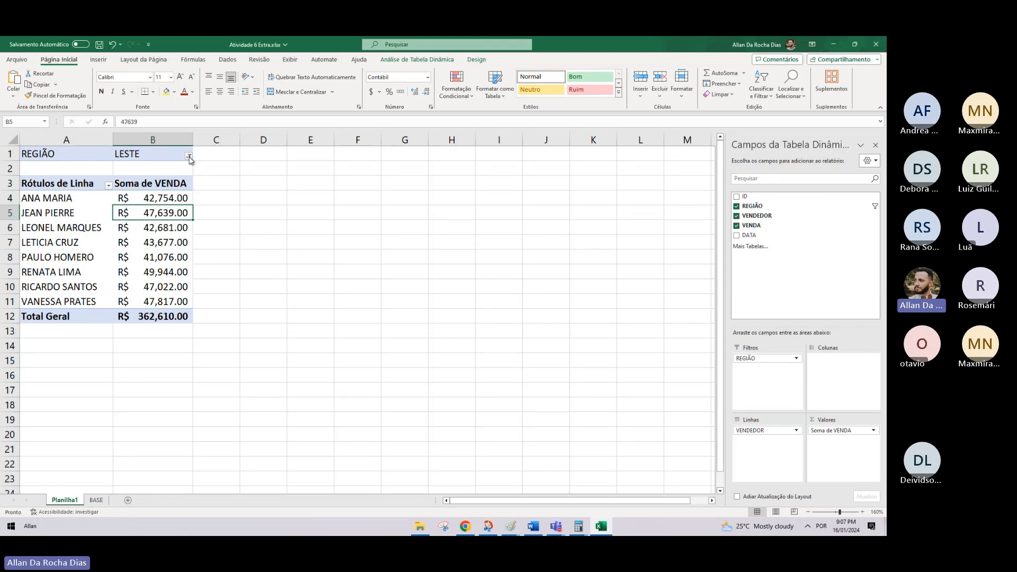
{"action": "double_click", "coordinate": [122, 196]}
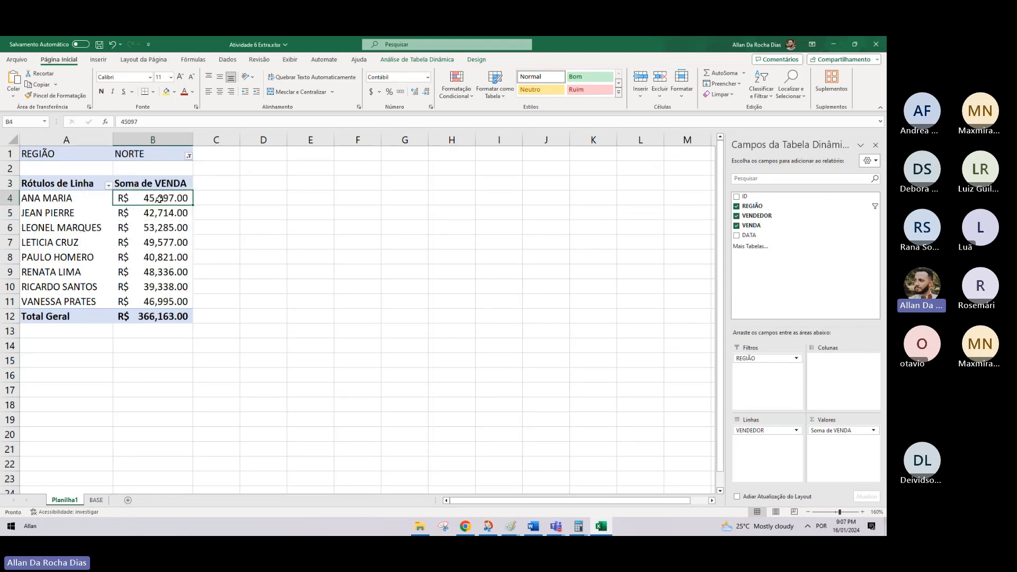
- Reset the REGIÃO filter to (Tudo) so that all regions are included
{"action": "left_click", "coordinate": [189, 156]}
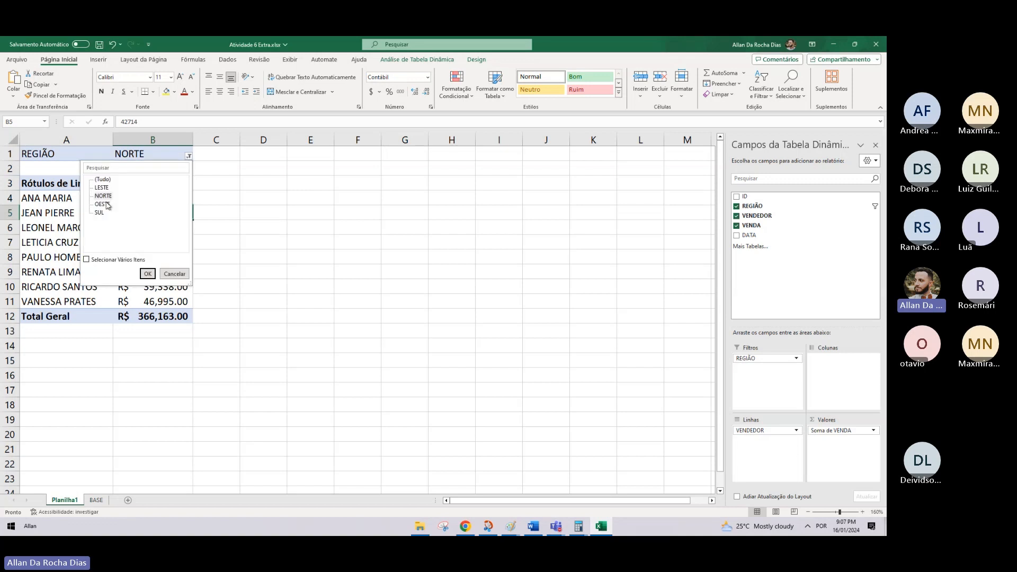
{"action": "left_click", "coordinate": [102, 179]}
{"action": "left_click", "coordinate": [148, 273]}
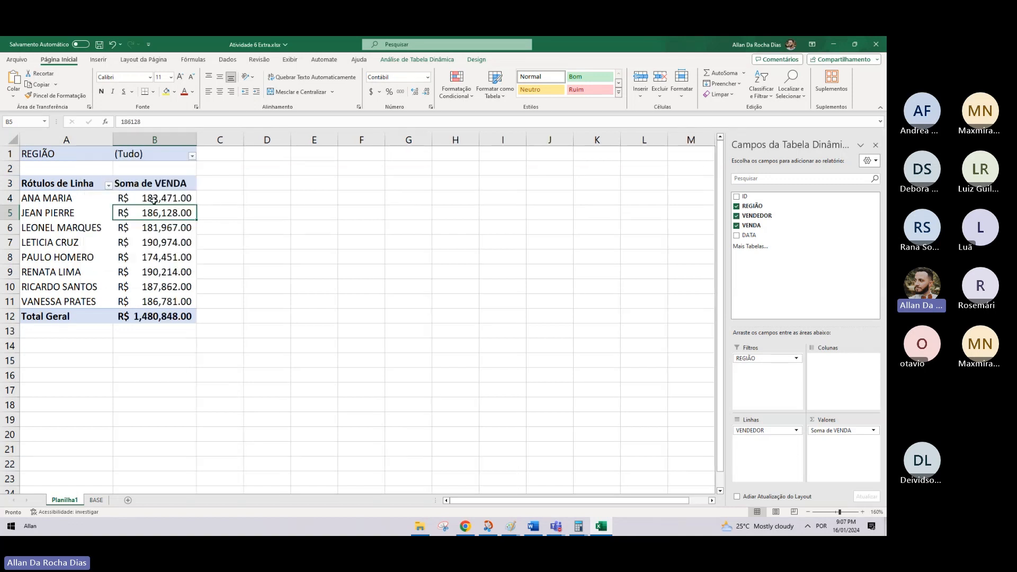
- Examine how the REGIÃO filter, VENDEDOR rows and Soma de VENDA values correspond to the cells of the pivot table
{"action": "left_click", "coordinate": [133, 154]}
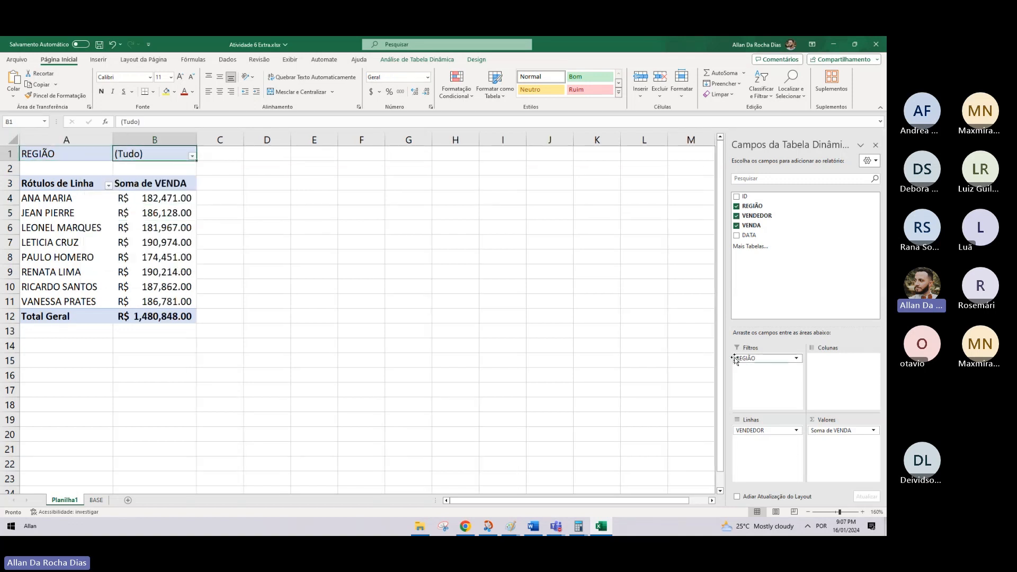
{"action": "left_click", "coordinate": [757, 431]}
{"action": "left_click", "coordinate": [758, 431]}
{"action": "left_click_drag", "start_coordinate": [68, 196], "coordinate": [69, 302]}
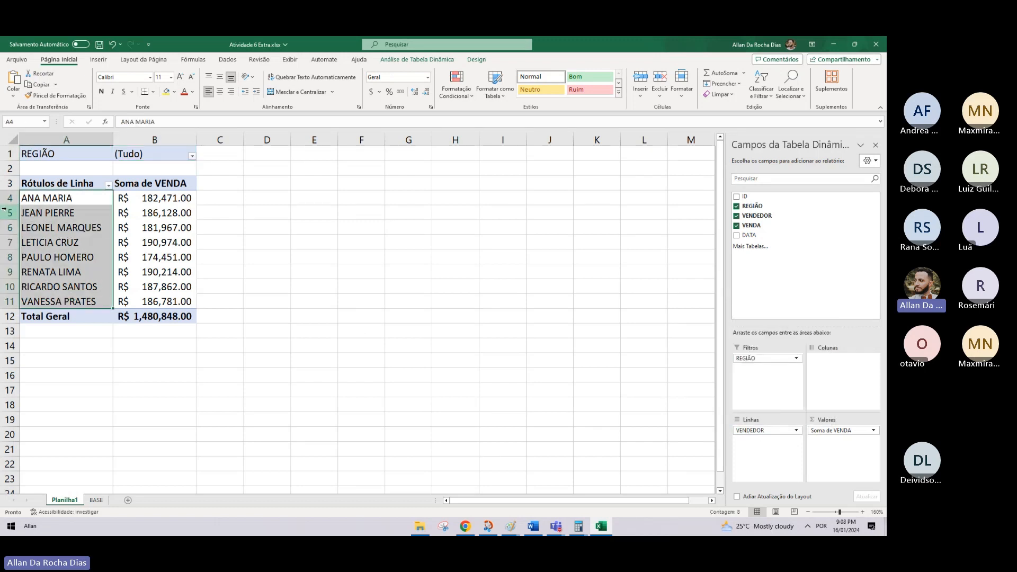
{"action": "left_click_drag", "start_coordinate": [9, 198], "coordinate": [17, 303]}
{"action": "left_click", "coordinate": [835, 431]}
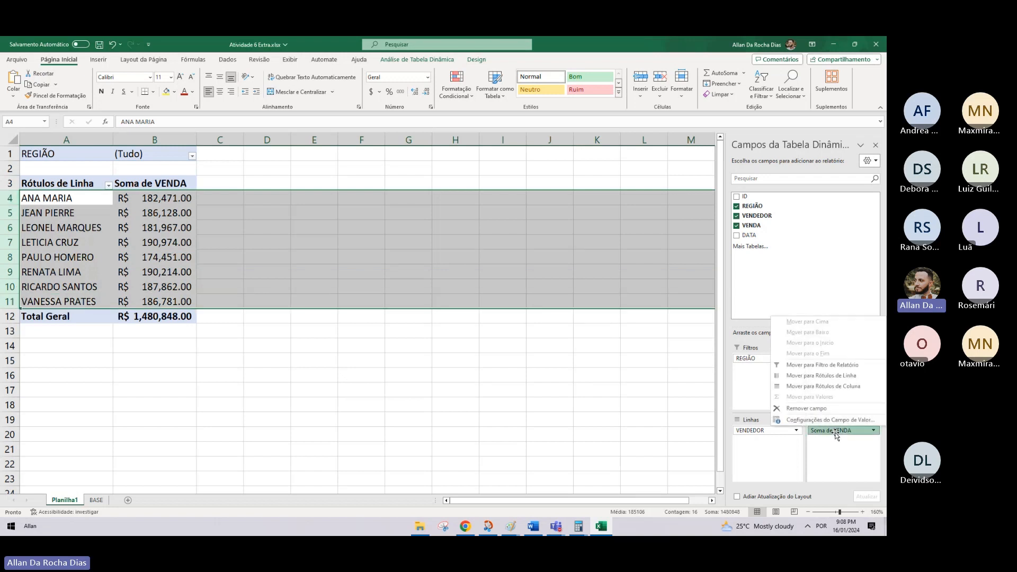
{"action": "left_click", "coordinate": [836, 433]}
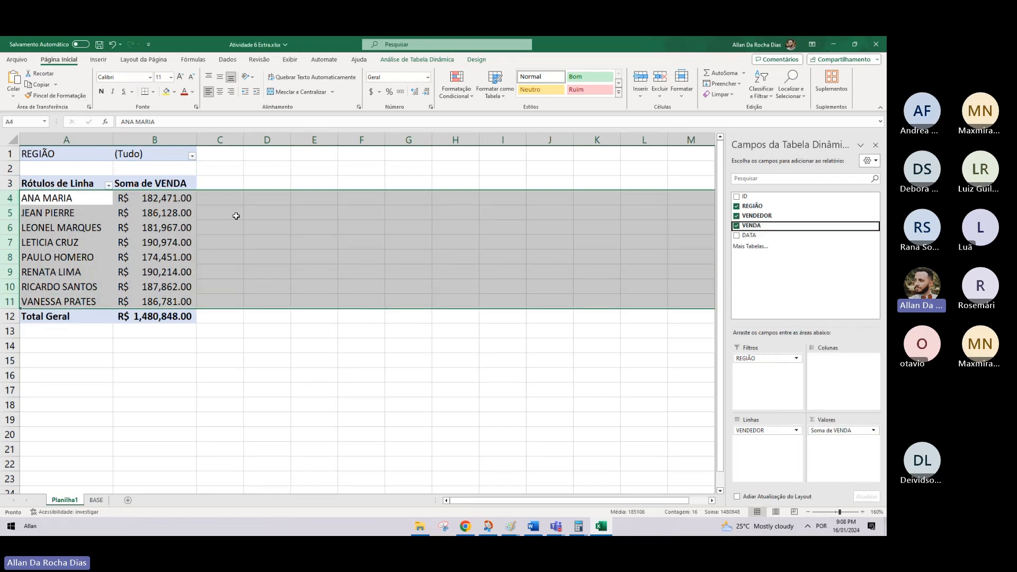
{"action": "left_click", "coordinate": [236, 215]}
{"action": "left_click_drag", "start_coordinate": [154, 183], "coordinate": [190, 301]}
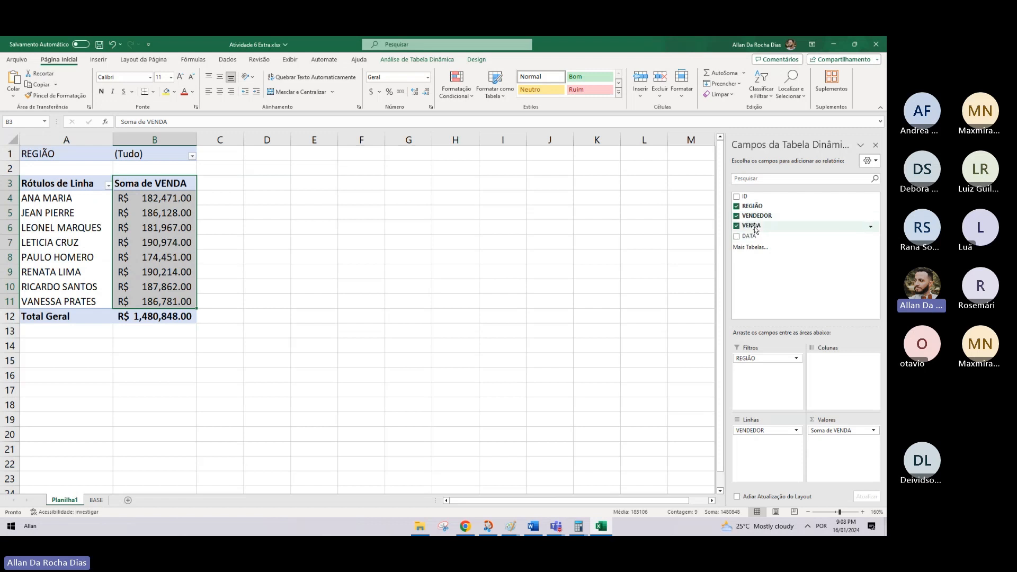
- Add the VENDA field to the pivot table's values a second time and select its amounts for all sellers
{"action": "left_click_drag", "start_coordinate": [757, 227], "coordinate": [842, 442]}
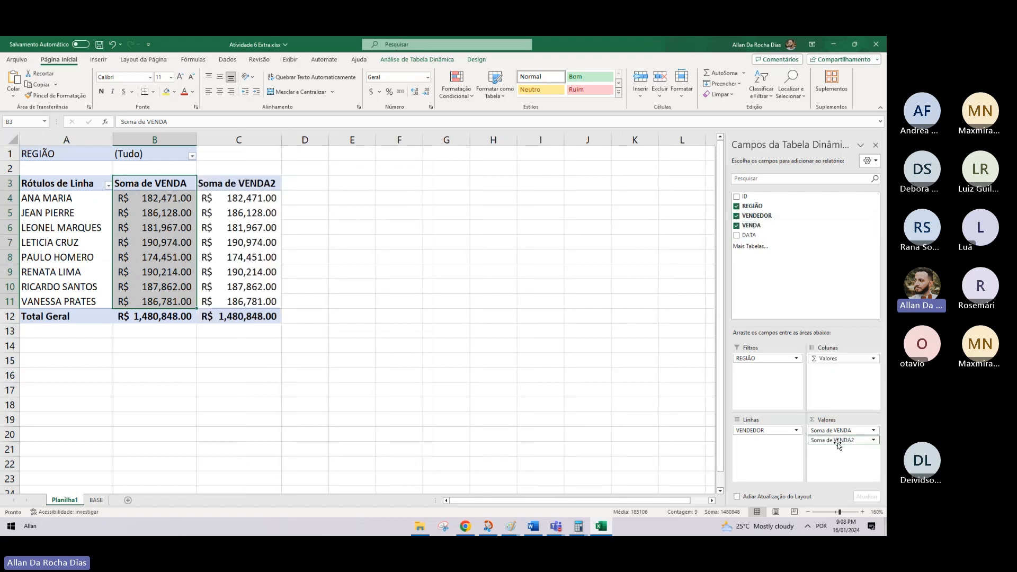
{"action": "left_click", "coordinate": [148, 183]}
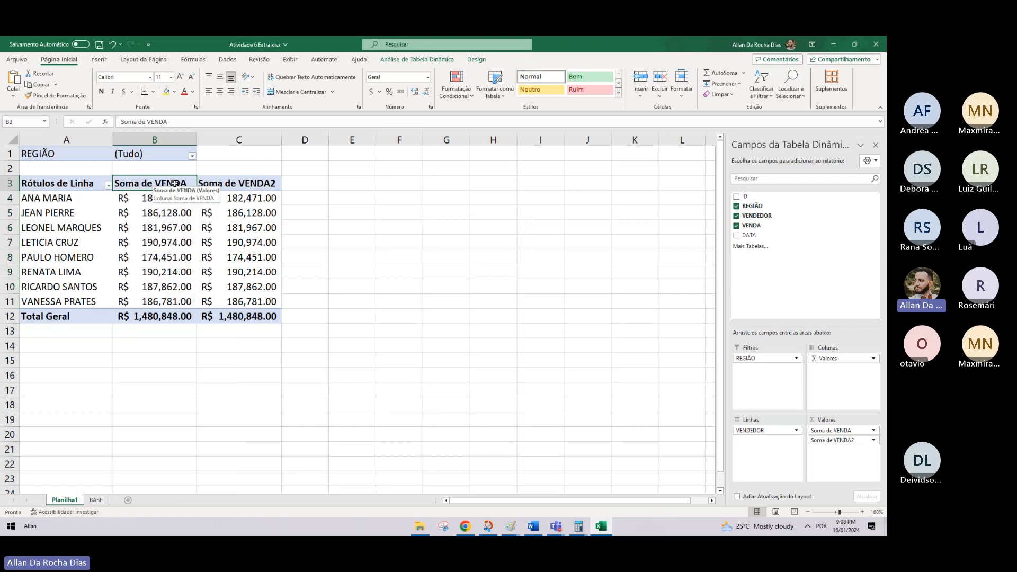
{"action": "left_click", "coordinate": [246, 185]}
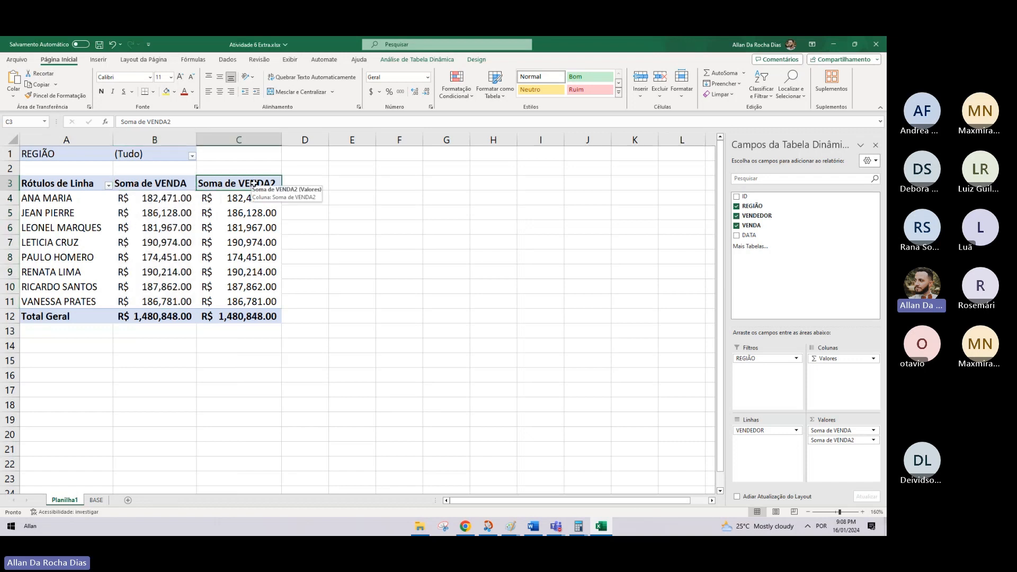
{"action": "left_click_drag", "start_coordinate": [251, 194], "coordinate": [260, 302]}
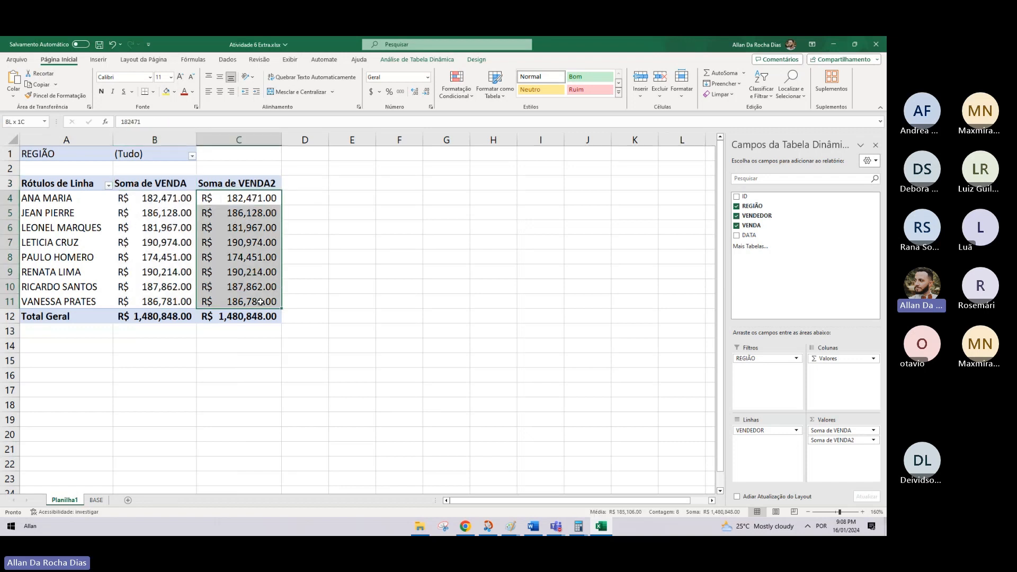
- Summarize the second VENDA value field by Contagem and set its seller cells C4:C11 to the Geral number format
{"action": "left_click", "coordinate": [835, 440]}
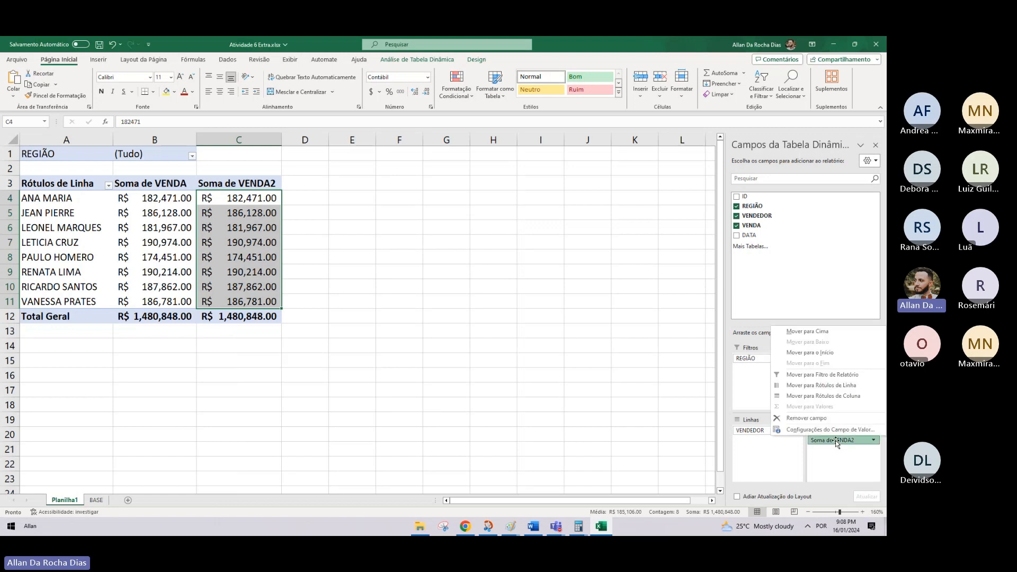
{"action": "left_click", "coordinate": [826, 430]}
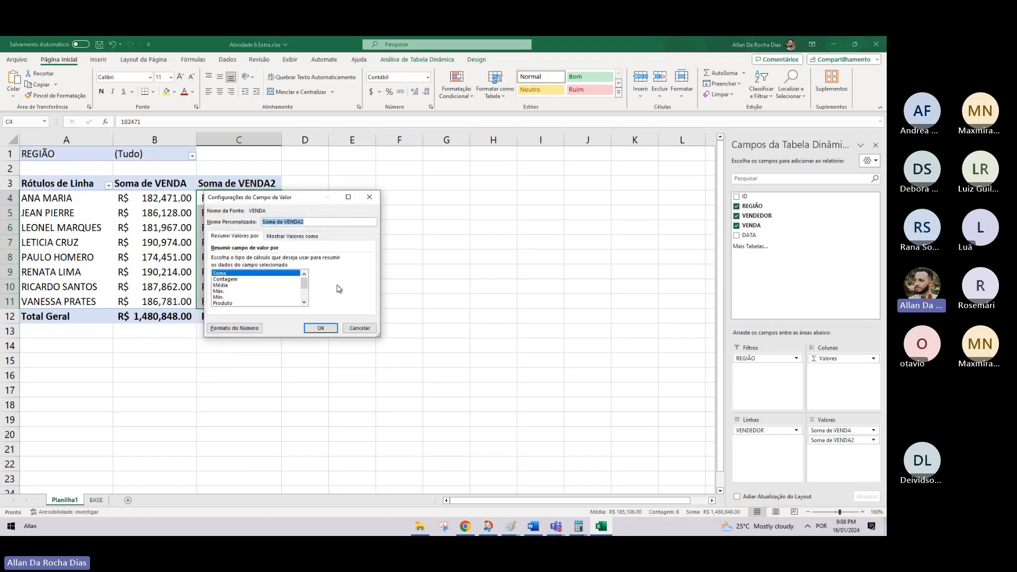
{"action": "left_click", "coordinate": [225, 279]}
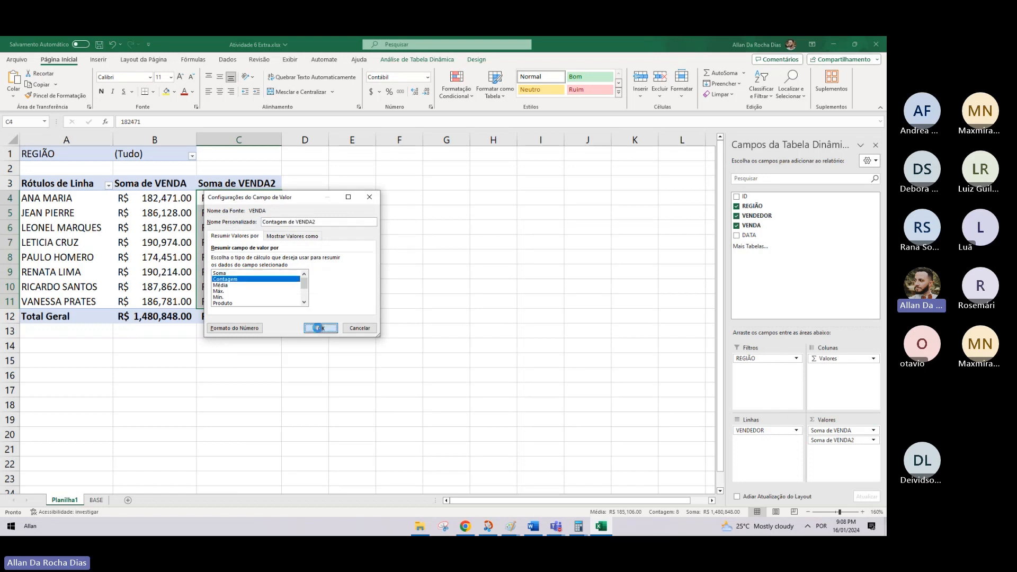
{"action": "key", "text": "Return"}
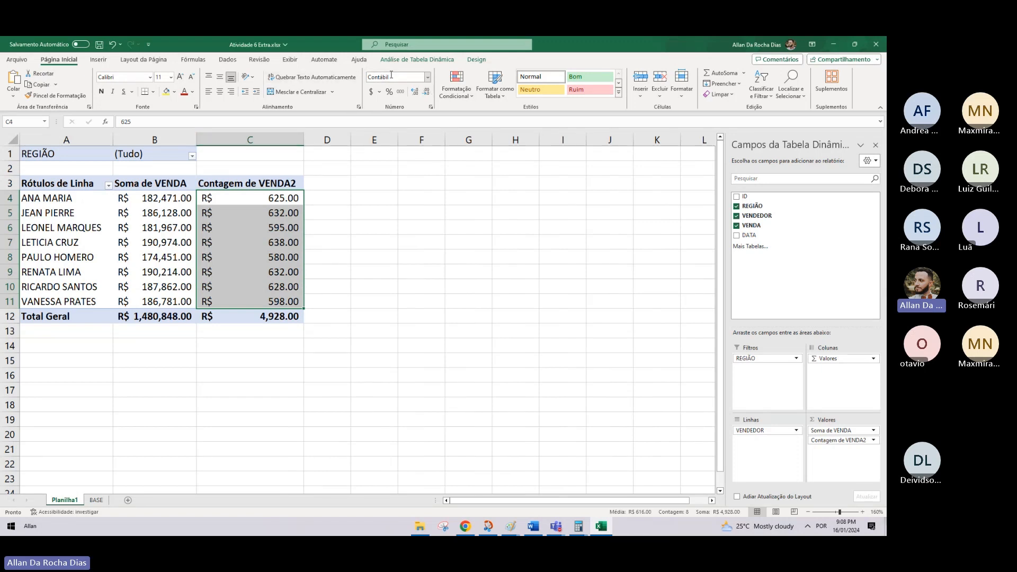
{"action": "left_click", "coordinate": [427, 77]}
{"action": "left_click", "coordinate": [409, 96]}
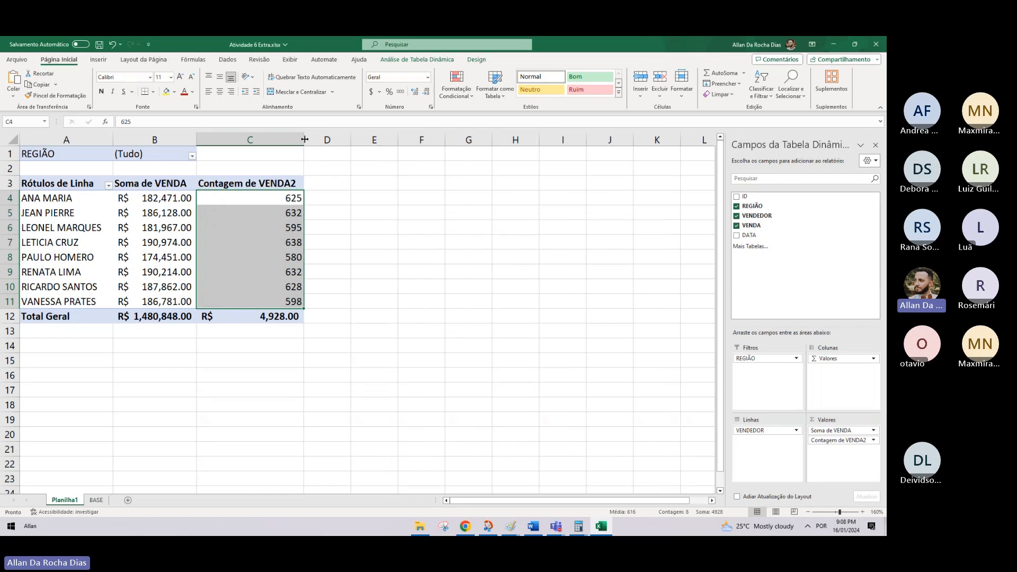
- Rename the count column's header in C3 to QTD and narrow column C
{"action": "left_click", "coordinate": [286, 183]}
{"action": "triple_click", "coordinate": [175, 122]}
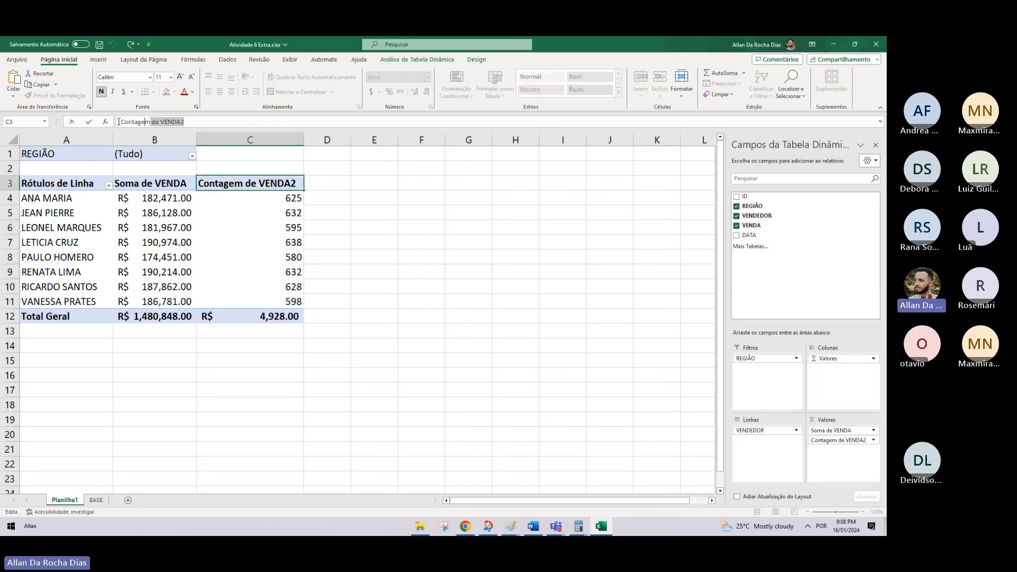
{"action": "type", "text": "QTD"}
{"action": "key", "text": "Return"}
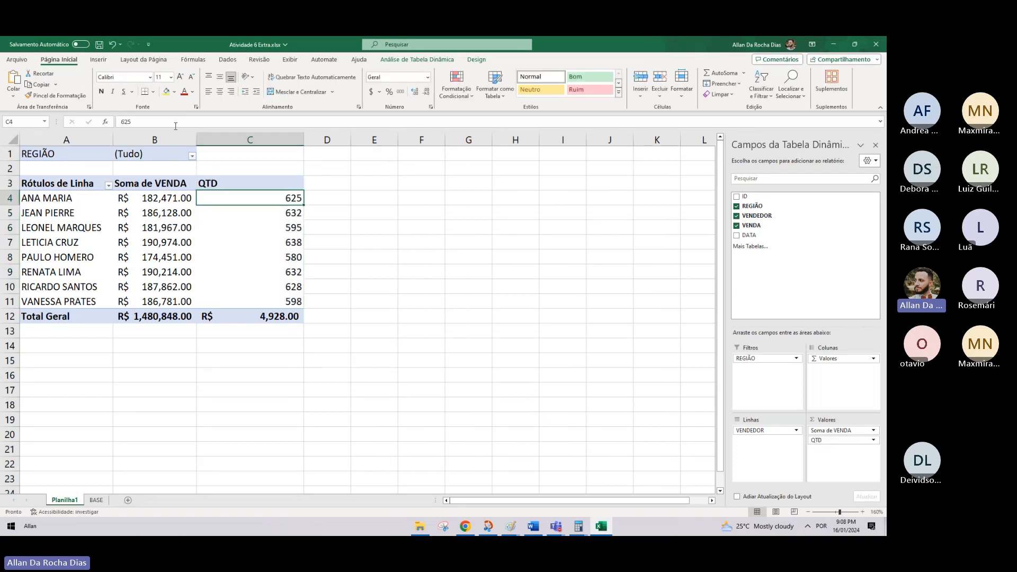
{"action": "left_click_drag", "start_coordinate": [300, 144], "coordinate": [260, 144]}
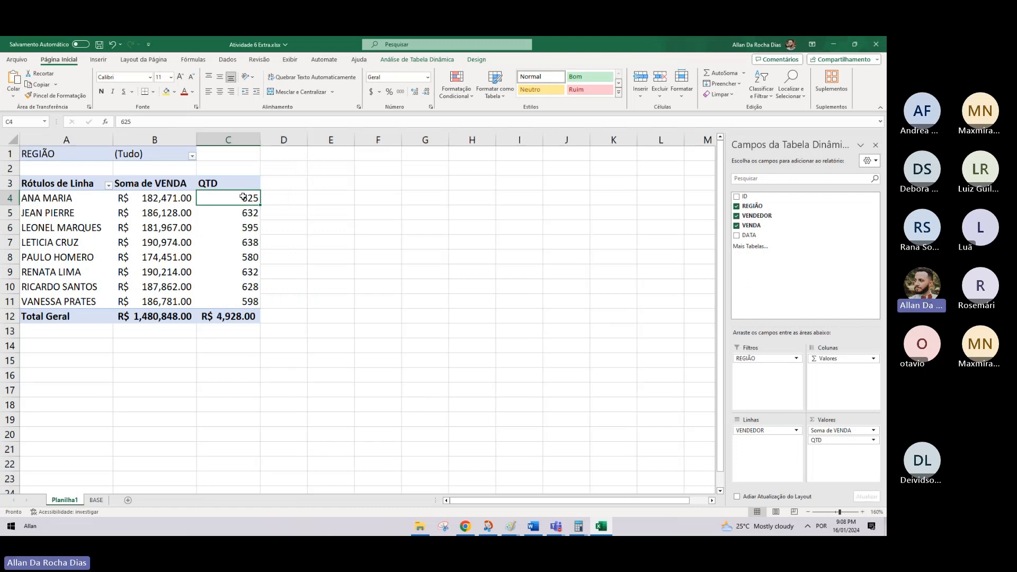
- Left-align the sellers' QTD counts in cells C4:C11
{"action": "left_click_drag", "start_coordinate": [243, 197], "coordinate": [244, 301]}
{"action": "left_click", "coordinate": [220, 93]}
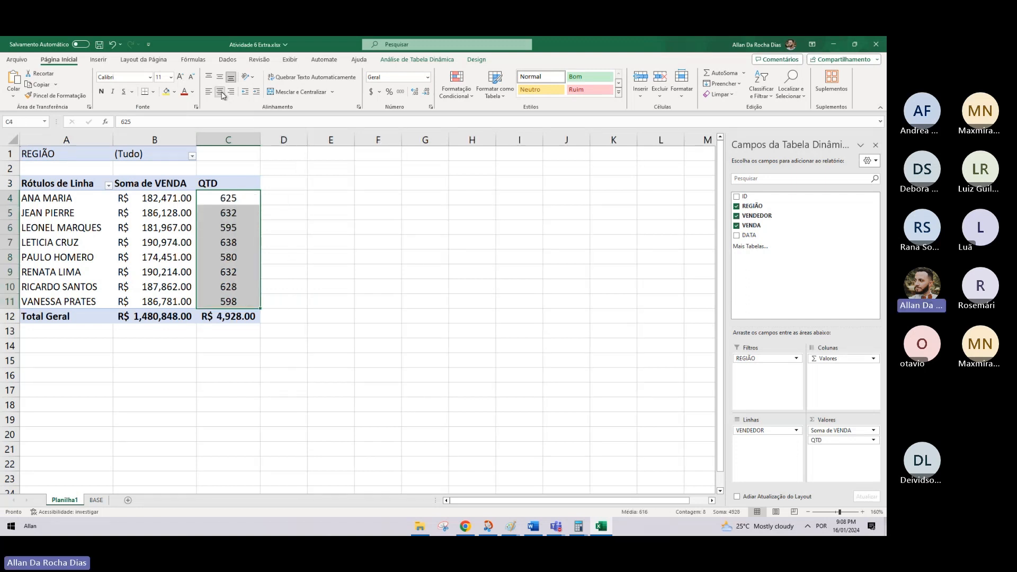
{"action": "left_click", "coordinate": [221, 93]}
{"action": "left_click", "coordinate": [286, 186]}
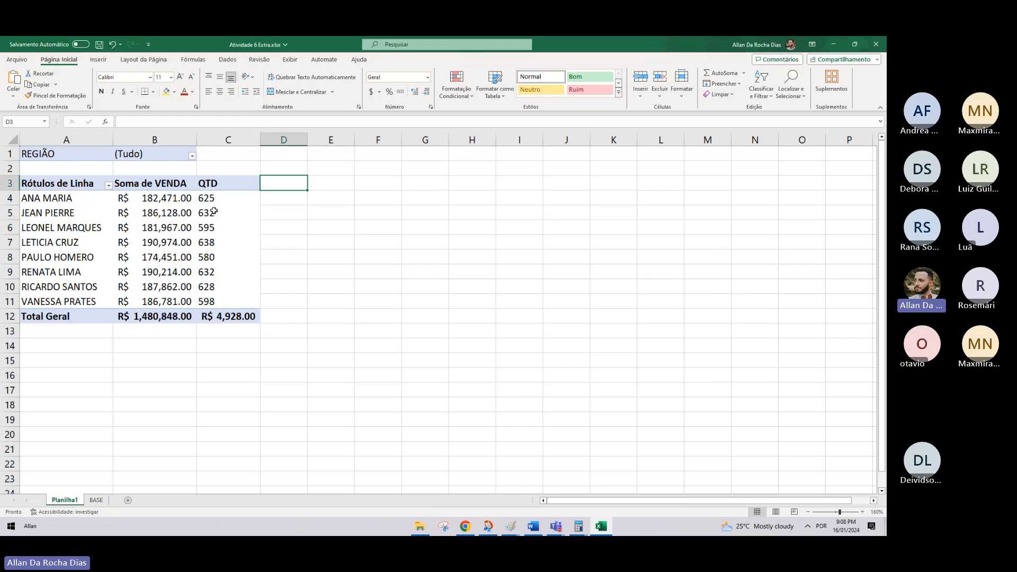
- Examine how each seller's sales total in column B relates to the number of sales in the QTD column
{"action": "left_click", "coordinate": [69, 193]}
{"action": "left_click_drag", "start_coordinate": [153, 198], "coordinate": [159, 272]}
{"action": "left_click", "coordinate": [262, 212]}
{"action": "left_click", "coordinate": [75, 202]}
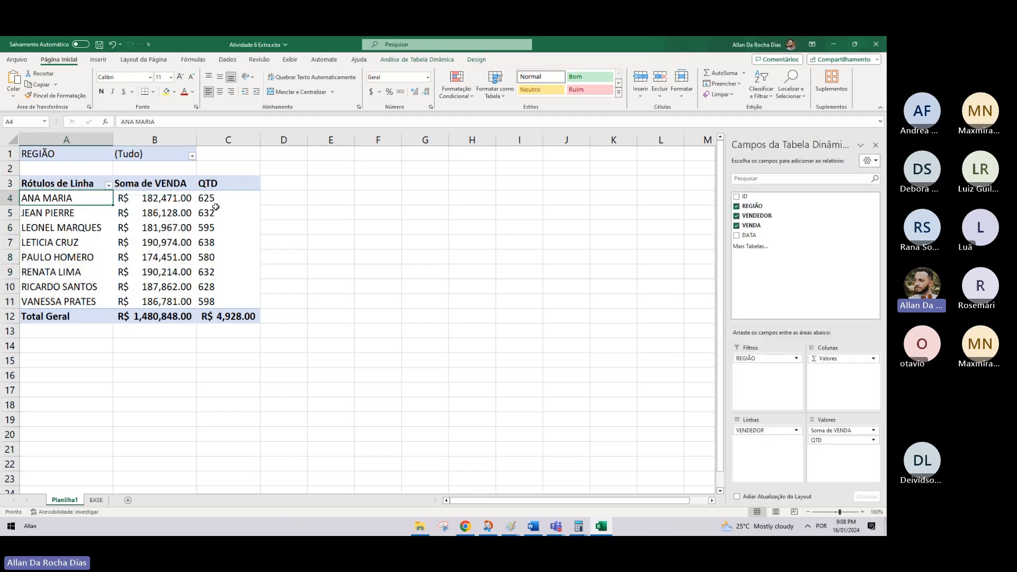
{"action": "left_click", "coordinate": [217, 198]}
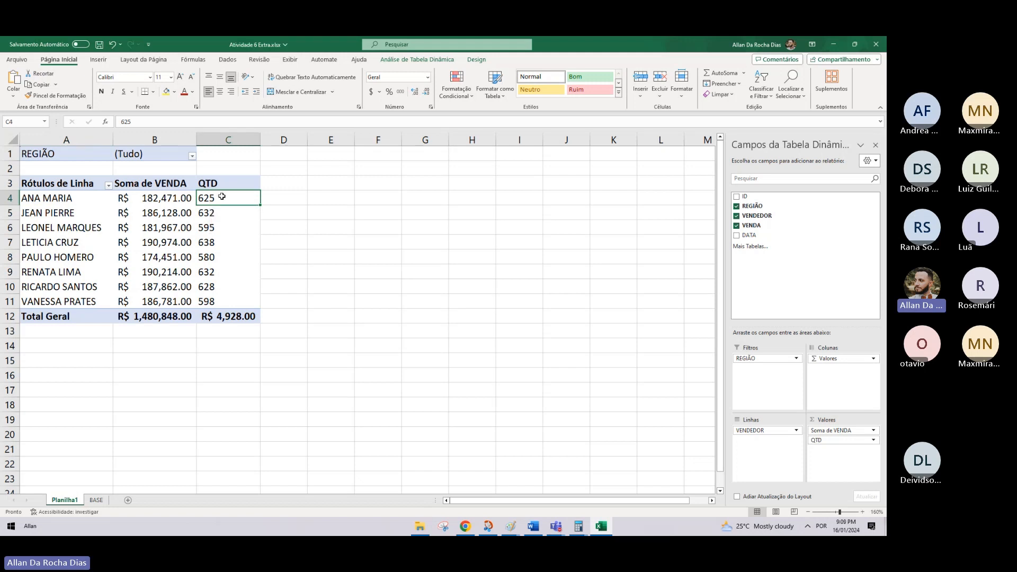
{"action": "left_click", "coordinate": [174, 201]}
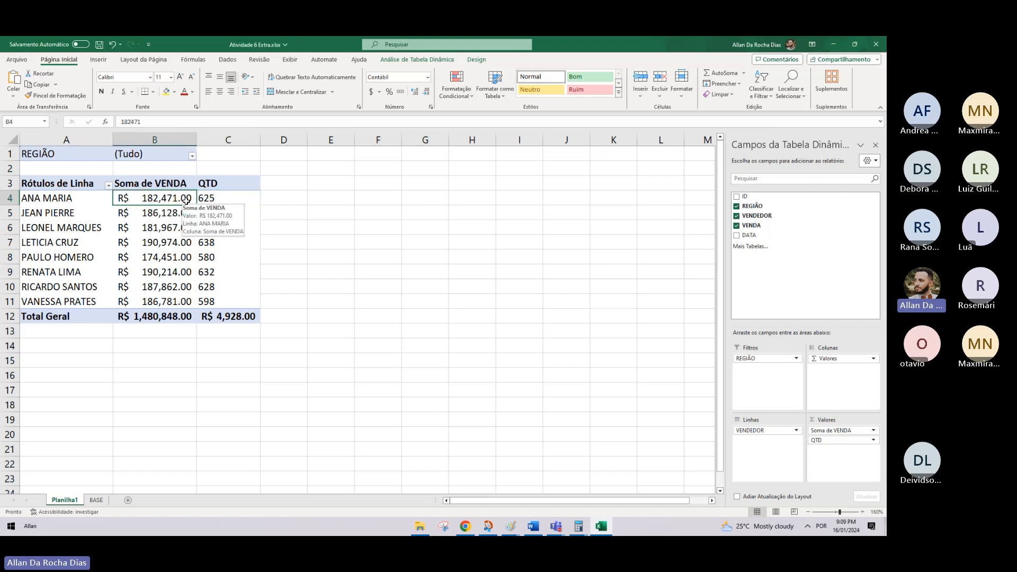
{"action": "left_click", "coordinate": [226, 213]}
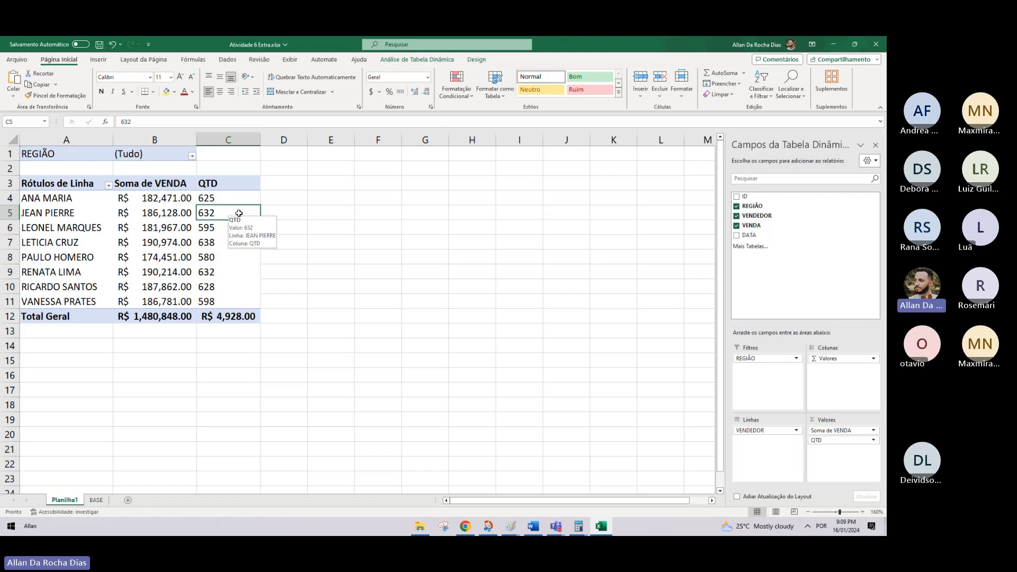
{"action": "left_click", "coordinate": [229, 231]}
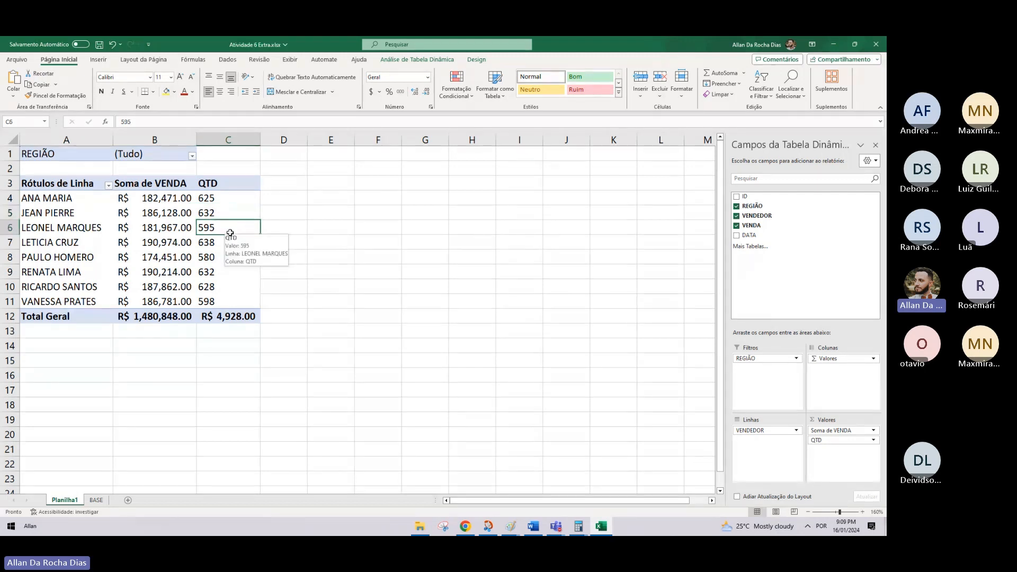
- Filter the pivot table to the LESTE region and check the first seller's QTD and Soma de VENDA
{"action": "left_click", "coordinate": [192, 156]}
{"action": "left_click", "coordinate": [122, 188]}
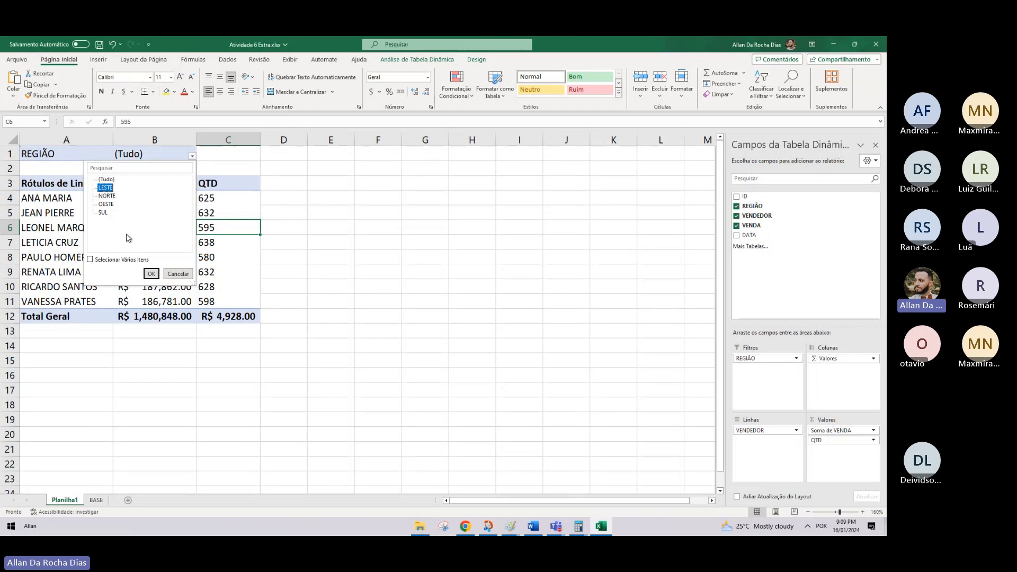
{"action": "left_click", "coordinate": [151, 273]}
{"action": "left_click", "coordinate": [219, 197]}
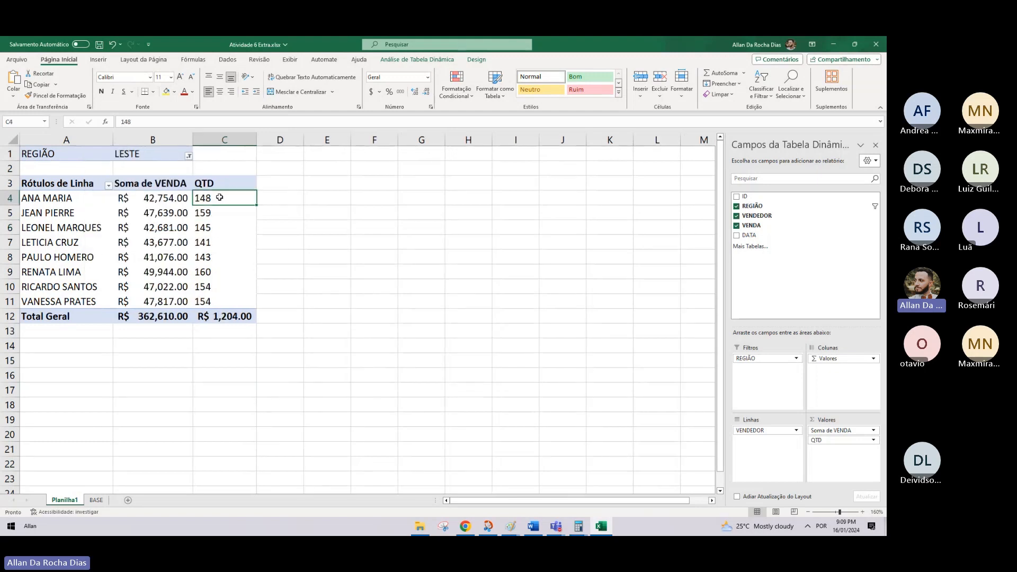
{"action": "left_click", "coordinate": [175, 201]}
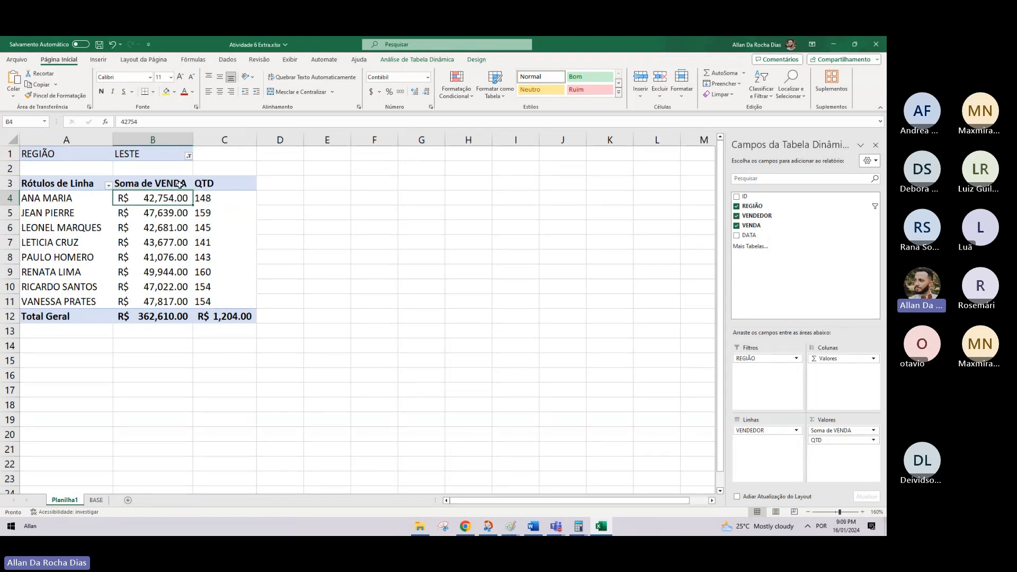
- Reset the REGIÃO filter to (Tudo)
{"action": "left_click", "coordinate": [188, 156]}
{"action": "left_click", "coordinate": [103, 179]}
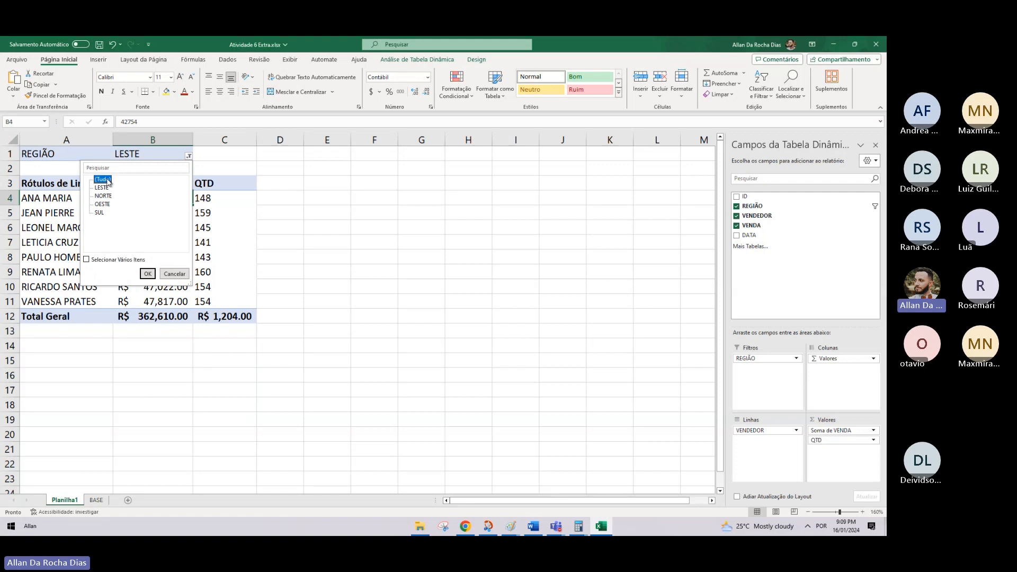
{"action": "left_click", "coordinate": [147, 274]}
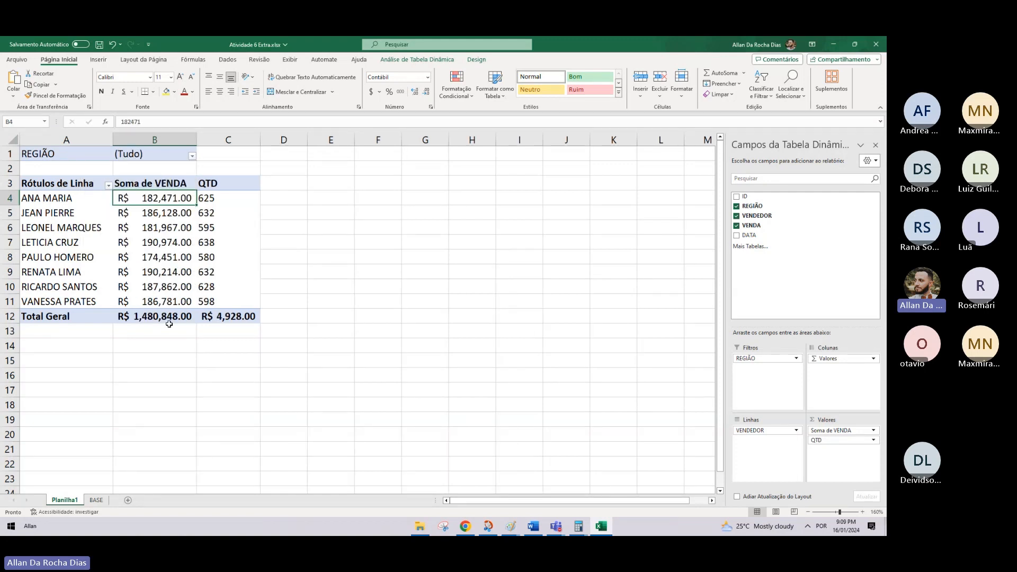
- Review the Total Geral row and turn off the pivot table's Cabeçalhos de Coluna and Cabeçalhos de Linha style options
{"action": "left_click", "coordinate": [242, 317]}
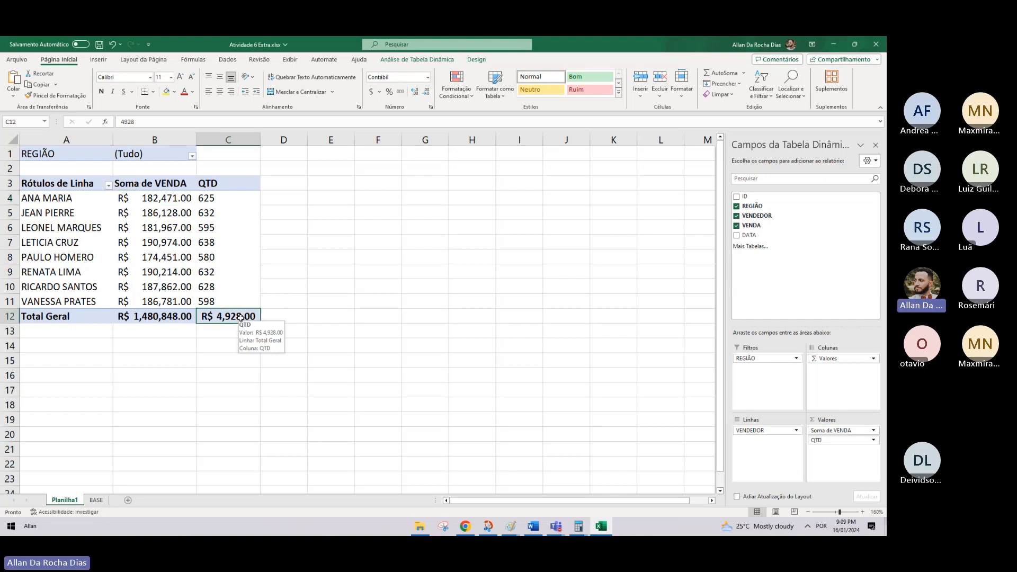
{"action": "left_click", "coordinate": [70, 315]}
{"action": "left_click", "coordinate": [167, 316]}
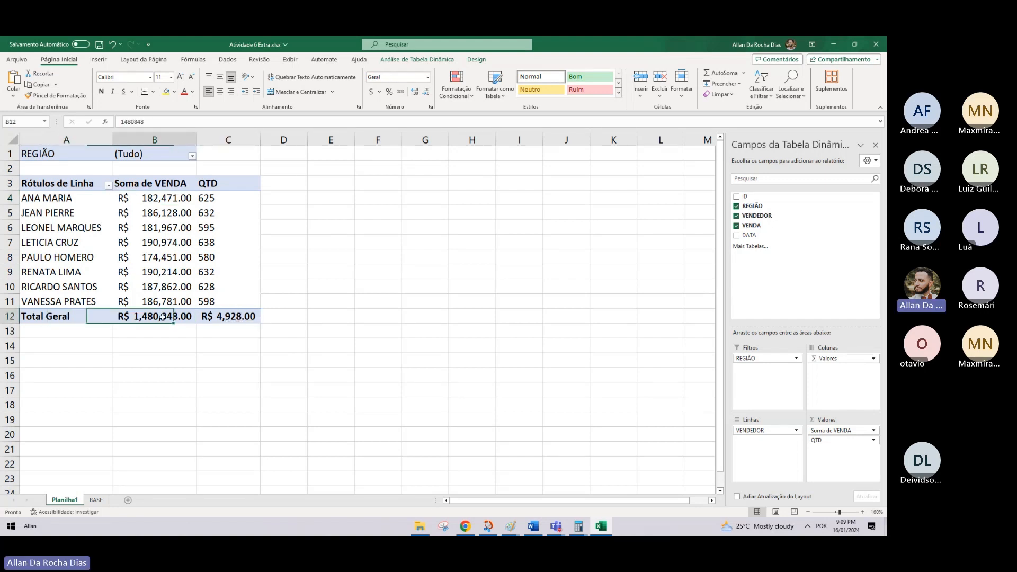
{"action": "left_click", "coordinate": [213, 316]}
{"action": "left_click", "coordinate": [72, 315]}
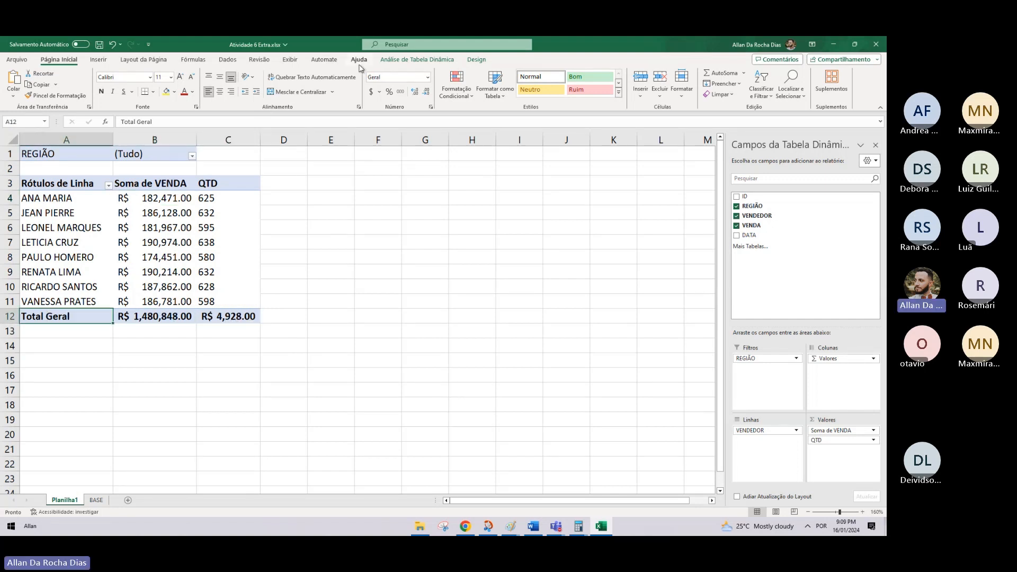
{"action": "left_click", "coordinate": [406, 61]}
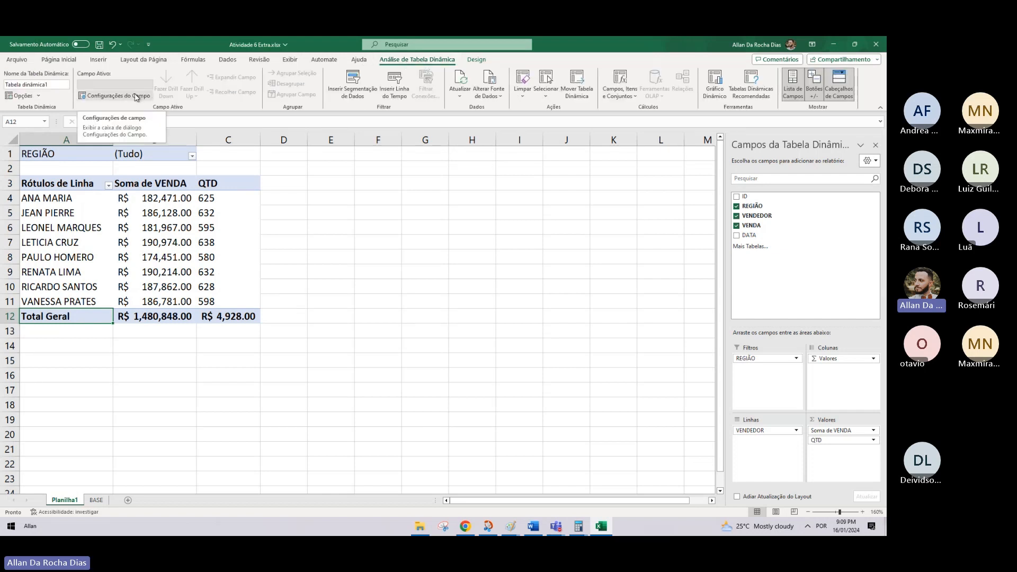
{"action": "left_click", "coordinate": [476, 60]}
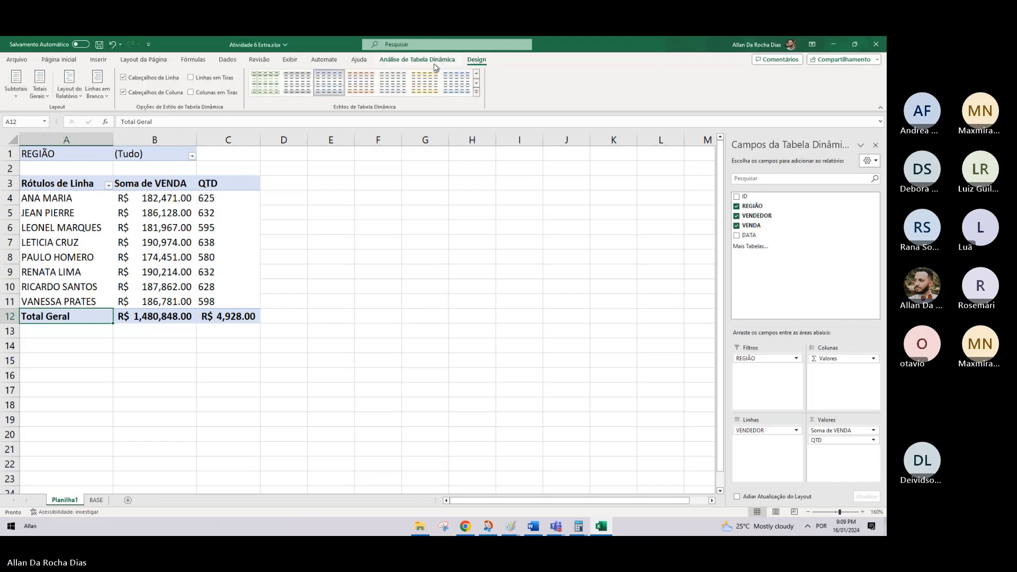
{"action": "left_click", "coordinate": [140, 96]}
{"action": "left_click", "coordinate": [140, 96]}
{"action": "left_click", "coordinate": [141, 97]}
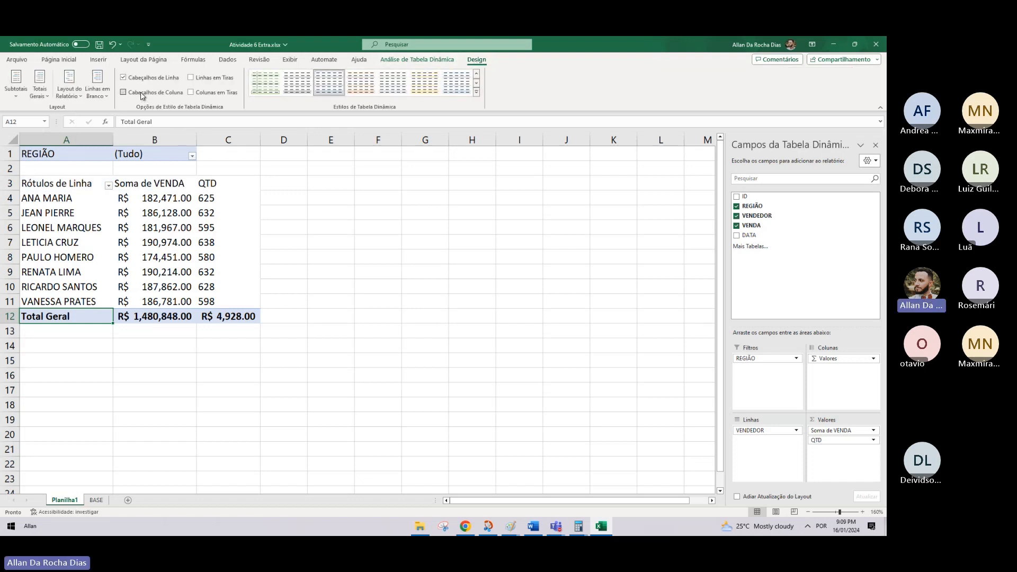
{"action": "left_click", "coordinate": [148, 78]}
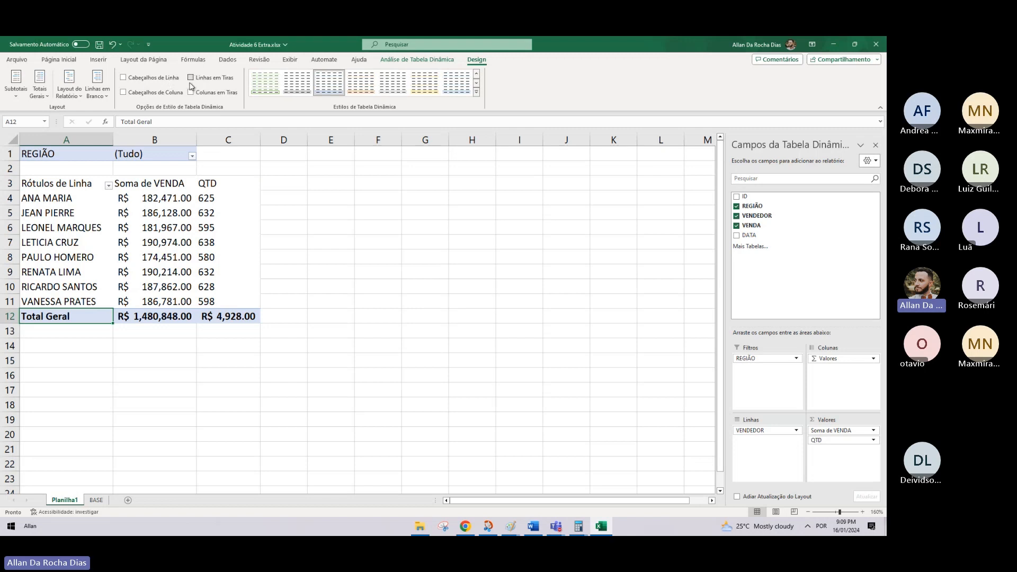
- Disable the pivot table's grand totals for rows and columns and check the remaining range A3:C11
{"action": "left_click", "coordinate": [39, 95]}
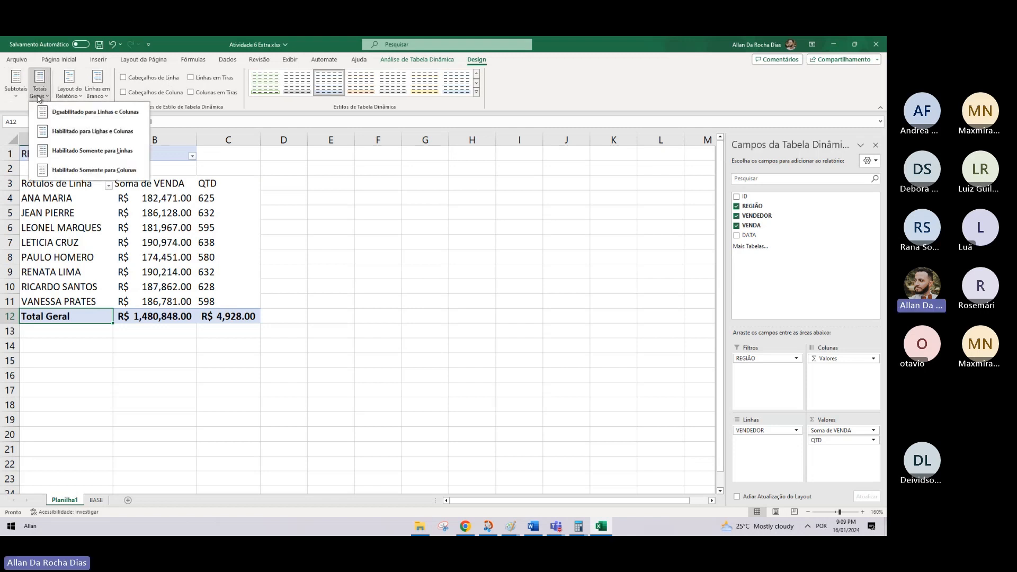
{"action": "left_click", "coordinate": [76, 113]}
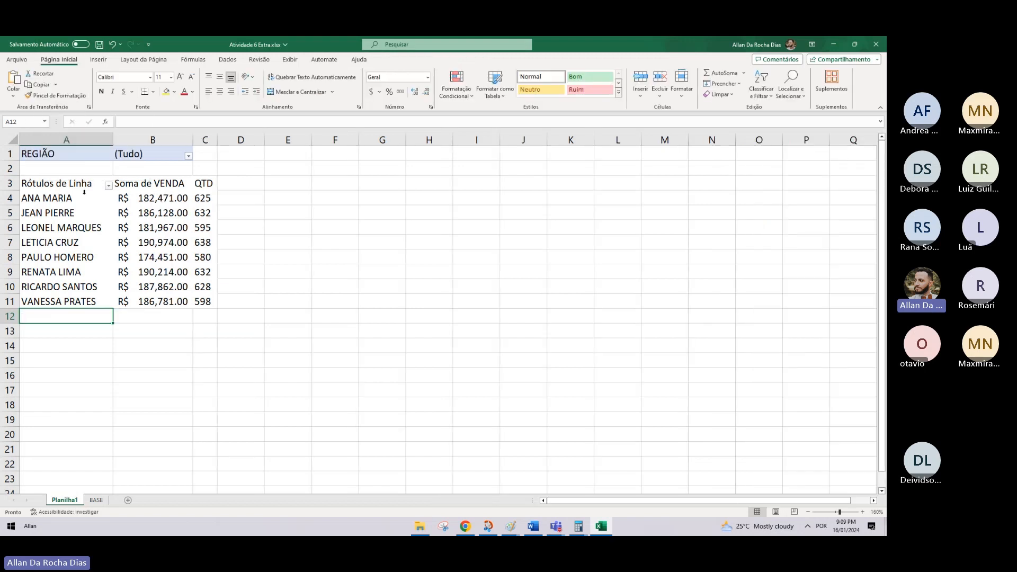
{"action": "left_click_drag", "start_coordinate": [84, 192], "coordinate": [204, 302]}
{"action": "left_click", "coordinate": [262, 286]}
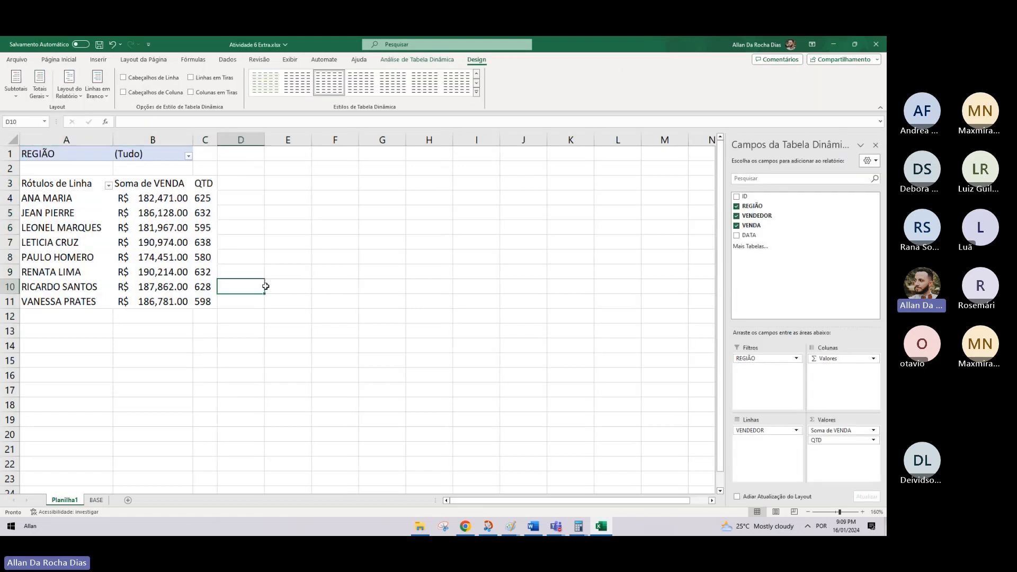
{"action": "left_click", "coordinate": [70, 296]}
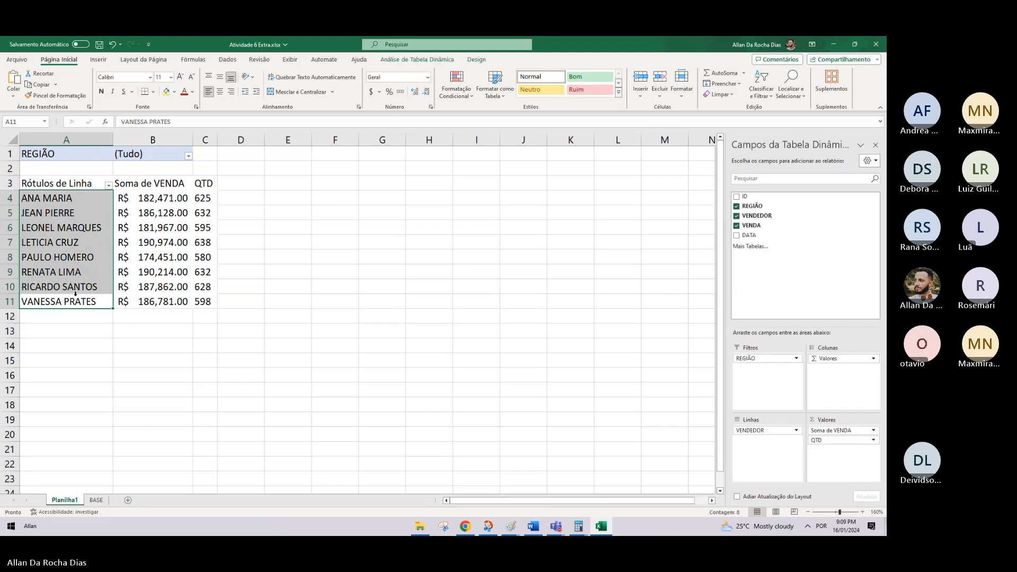
{"action": "left_click_drag", "start_coordinate": [80, 182], "coordinate": [206, 301]}
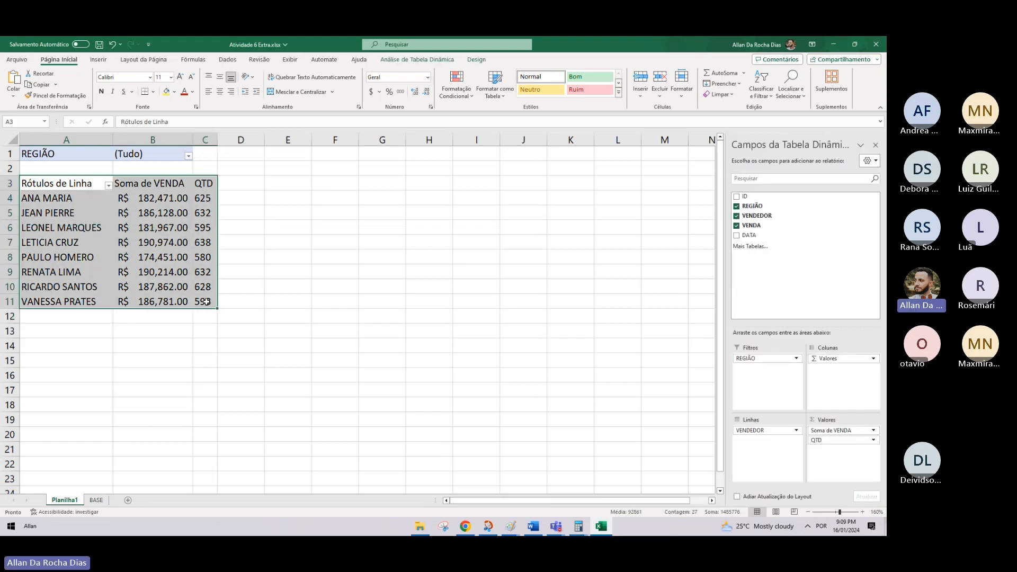
- Apply a blue Escura pivot table style with light-blue cells and a dark-blue REGIÃO filter header
{"action": "left_click", "coordinate": [79, 182]}
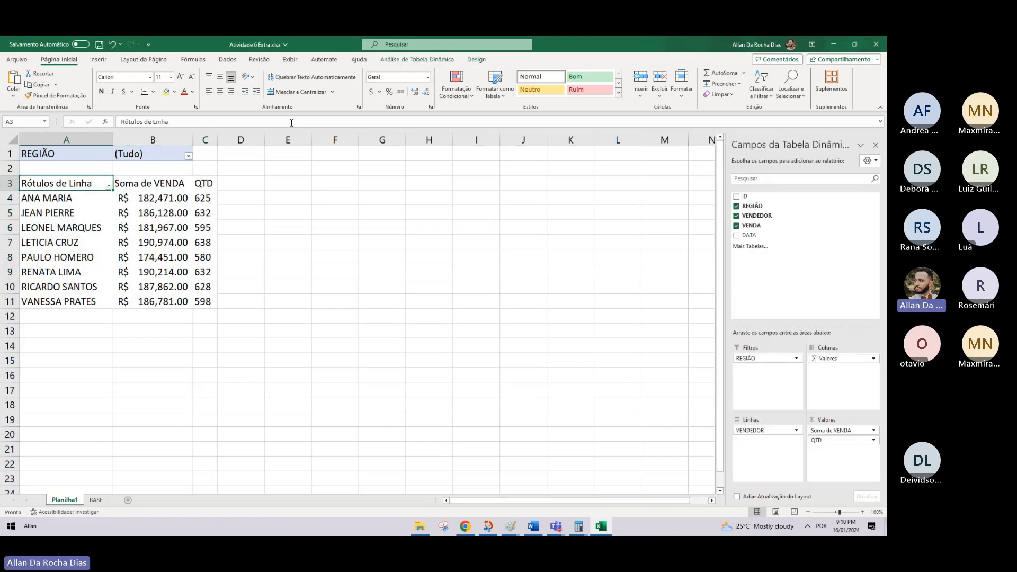
{"action": "left_click", "coordinate": [426, 61]}
{"action": "left_click", "coordinate": [476, 60]}
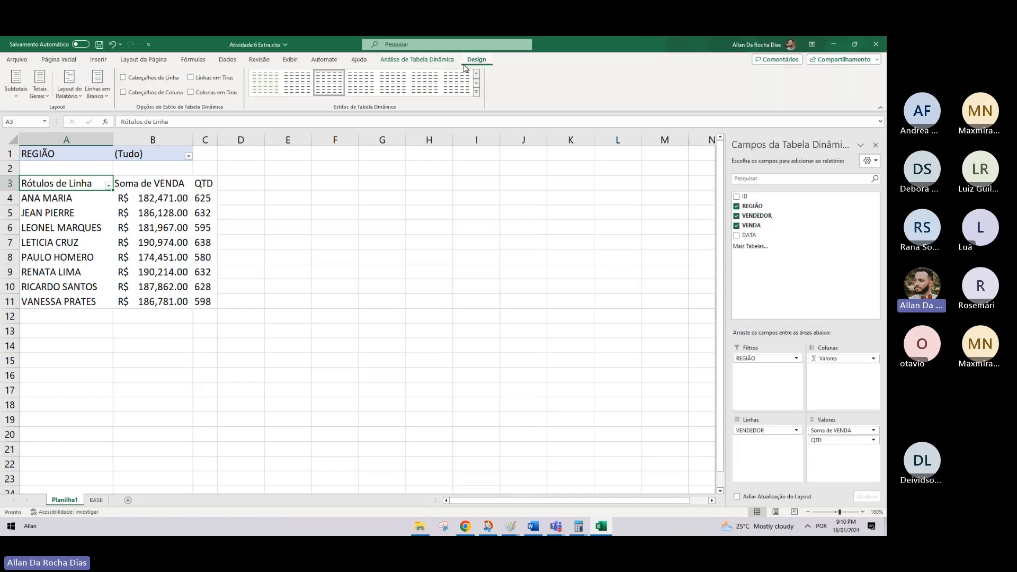
{"action": "left_click", "coordinate": [476, 91]}
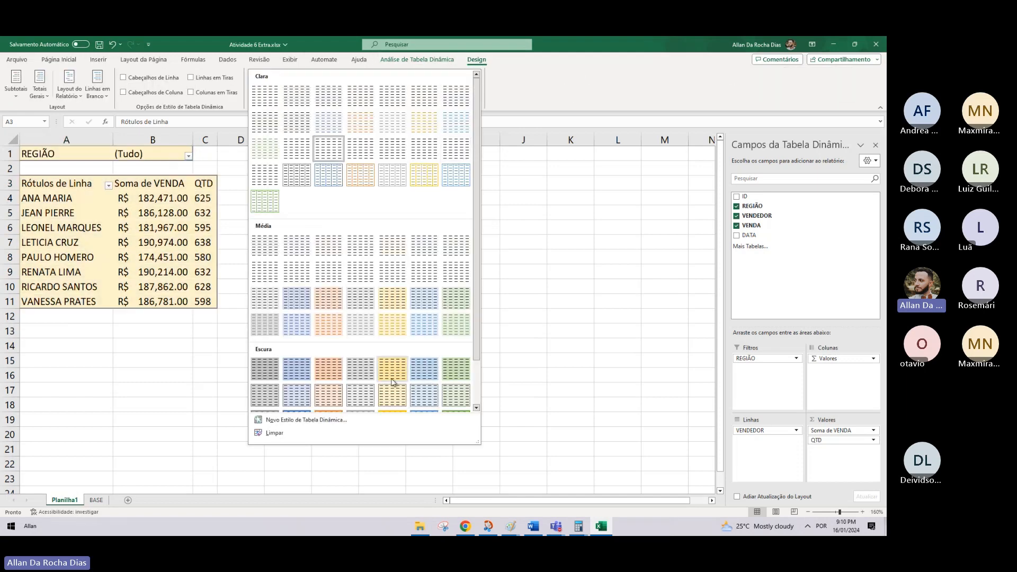
{"action": "scroll", "coordinate": [397, 397], "scroll_direction": "down", "scroll_amount": 1}
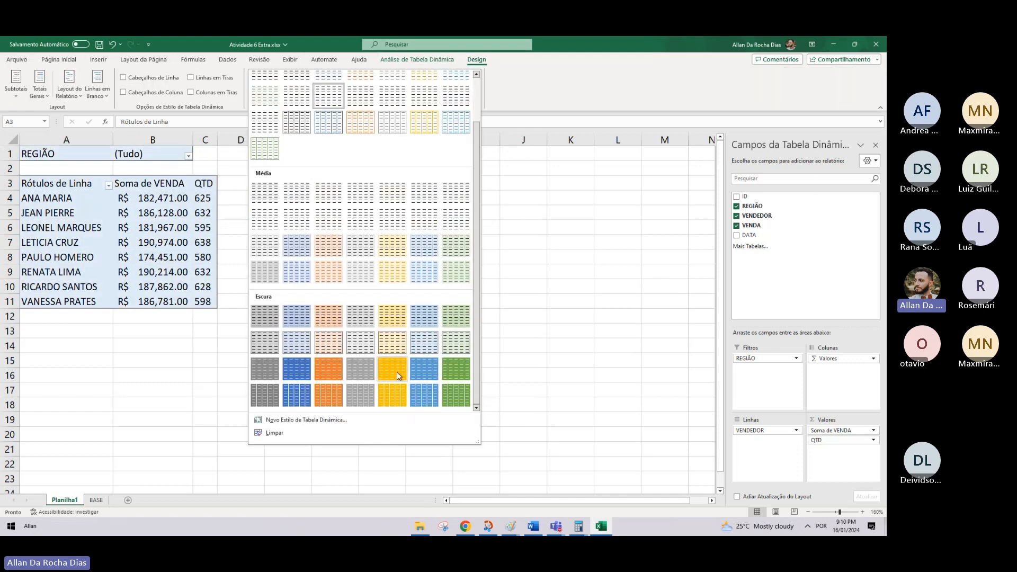
{"action": "left_click", "coordinate": [422, 325]}
{"action": "left_click", "coordinate": [314, 283]}
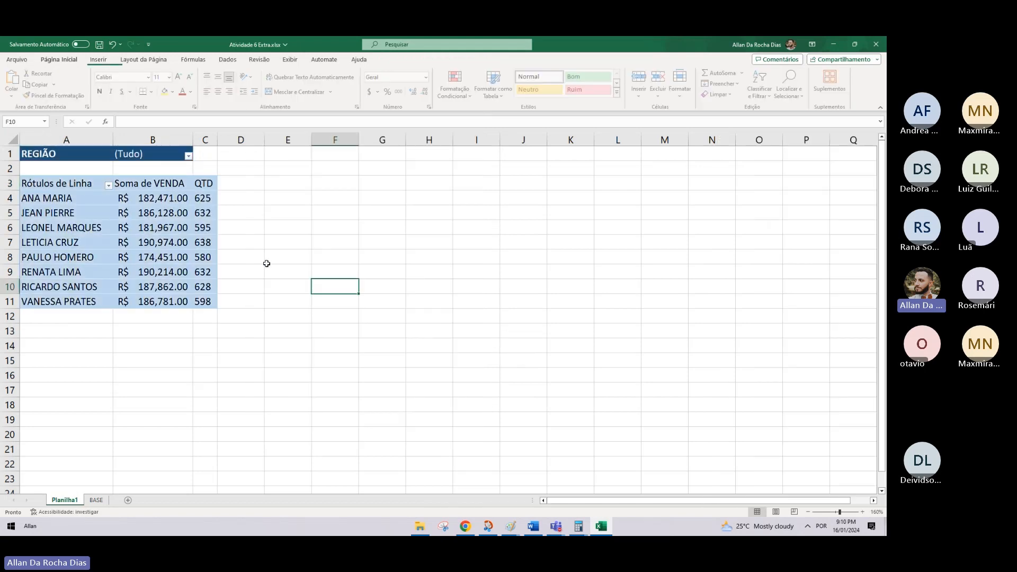
- Hide the gridlines on the pivot table's sheet
{"action": "left_click_drag", "start_coordinate": [248, 192], "coordinate": [229, 188]}
{"action": "left_click", "coordinate": [104, 189]}
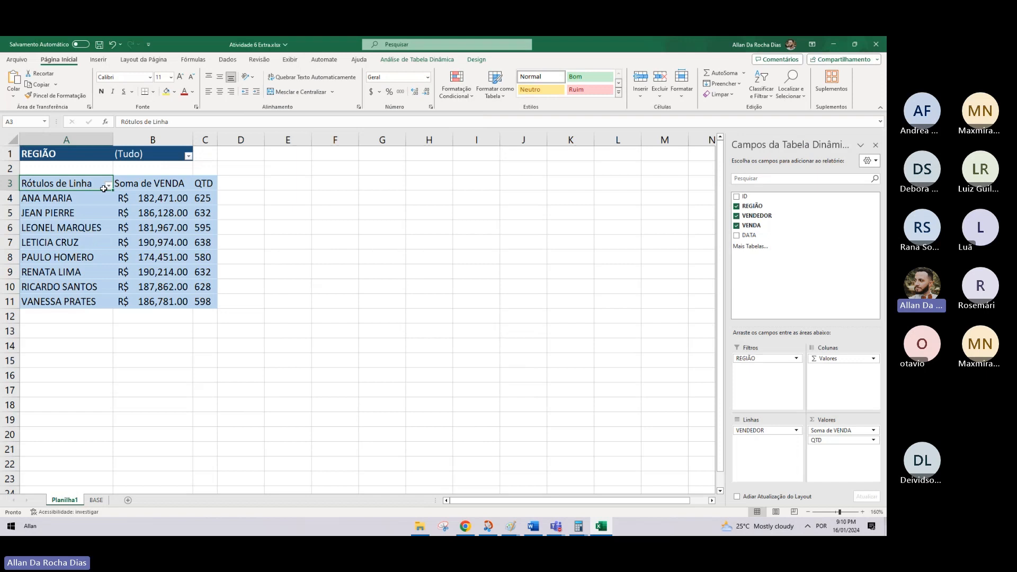
{"action": "left_click", "coordinate": [282, 173]}
{"action": "left_click", "coordinate": [290, 59]}
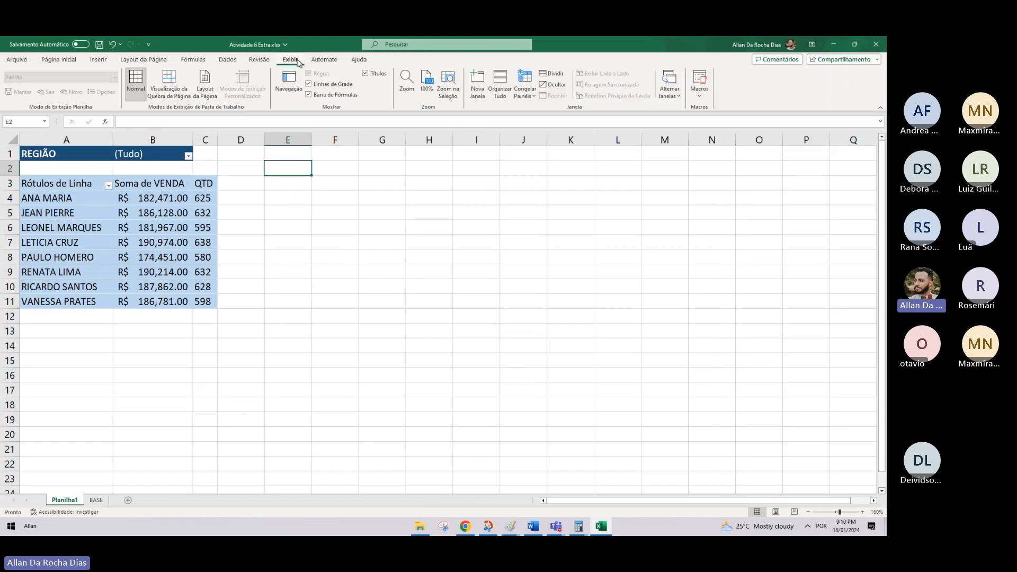
{"action": "left_click", "coordinate": [312, 86]}
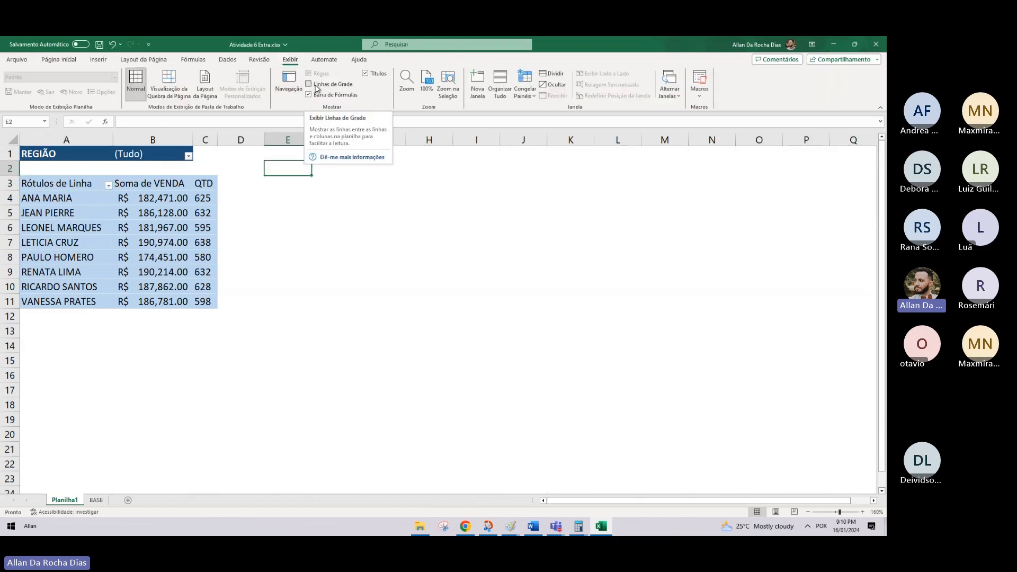
{"action": "left_click", "coordinate": [241, 168]}
{"action": "left_click", "coordinate": [280, 213]}
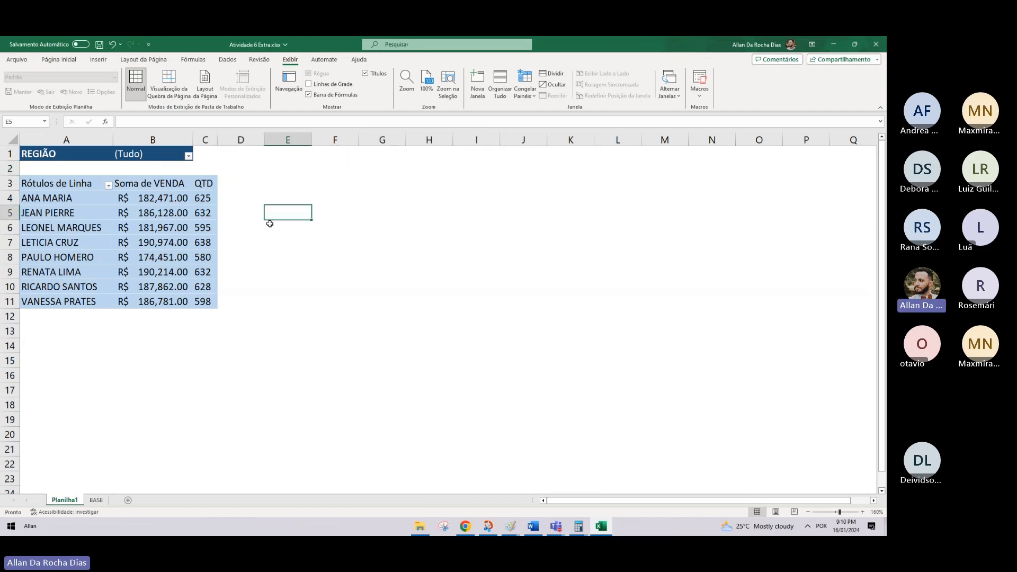
- Insert a DATA slicer beside the pivot table and delete it
{"action": "left_click", "coordinate": [80, 184]}
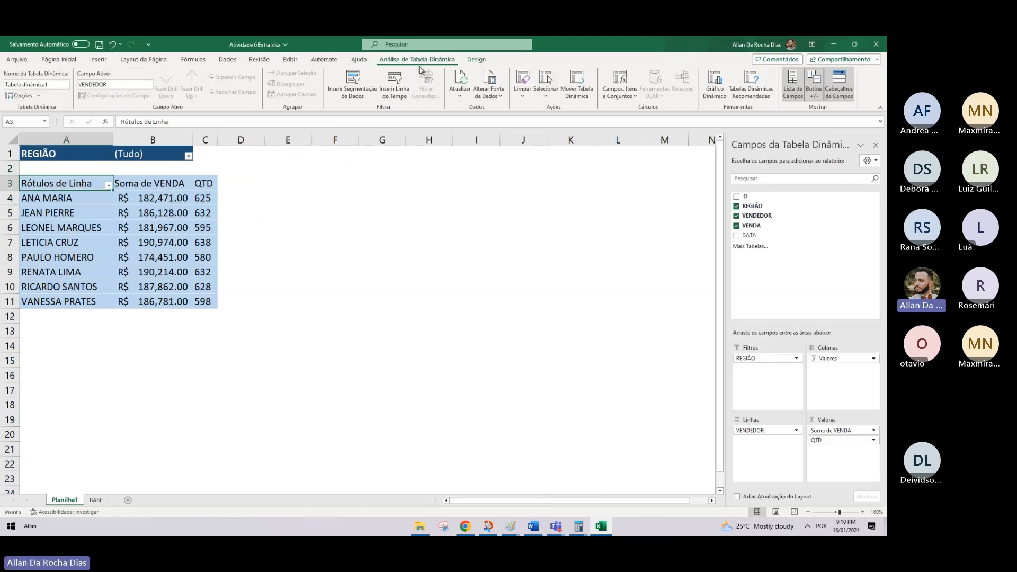
{"action": "left_click", "coordinate": [353, 85]}
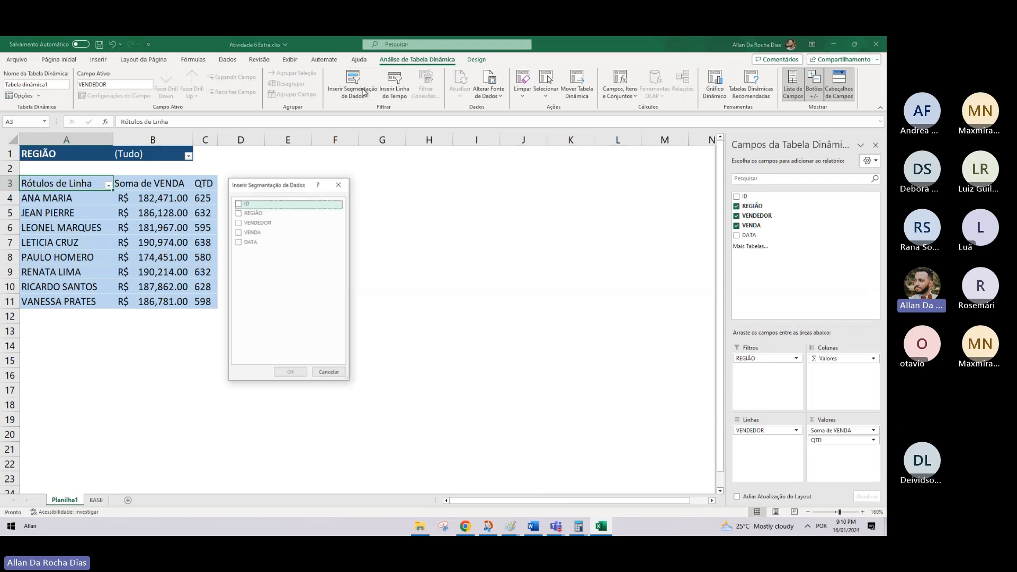
{"action": "left_click", "coordinate": [250, 243]}
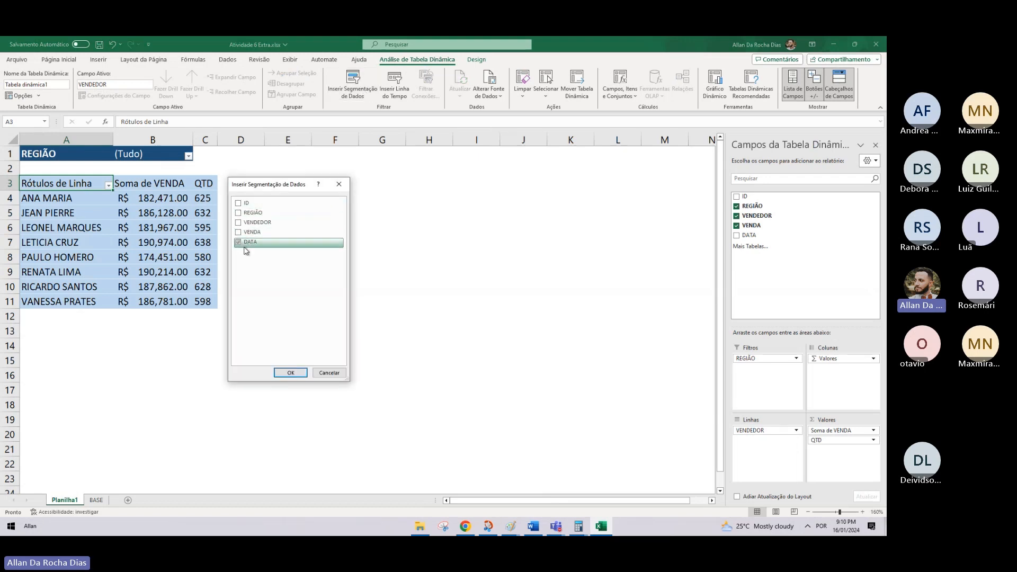
{"action": "left_click", "coordinate": [297, 373]}
{"action": "left_click_drag", "start_coordinate": [429, 236], "coordinate": [364, 169]}
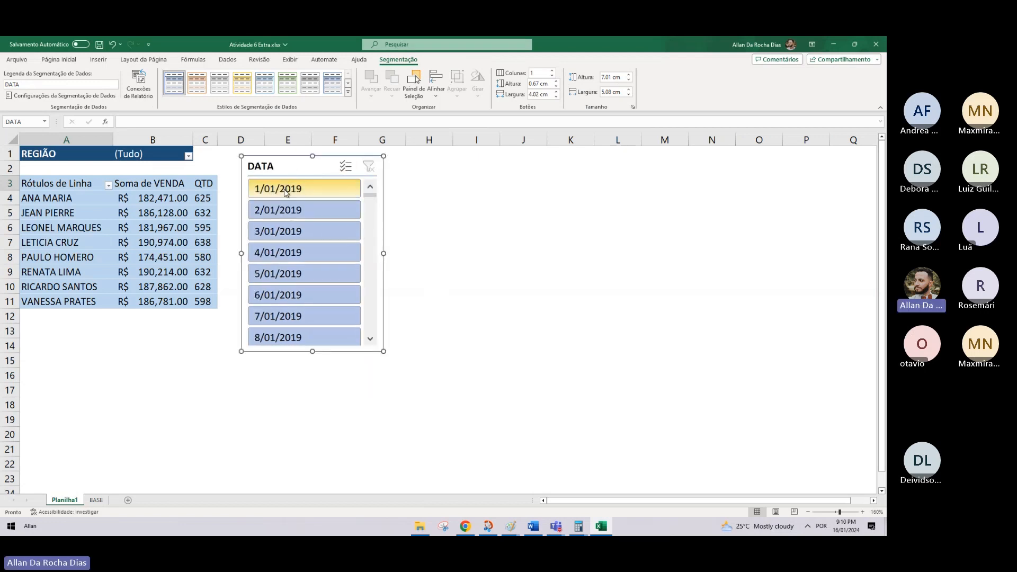
{"action": "key", "text": "Delete"}
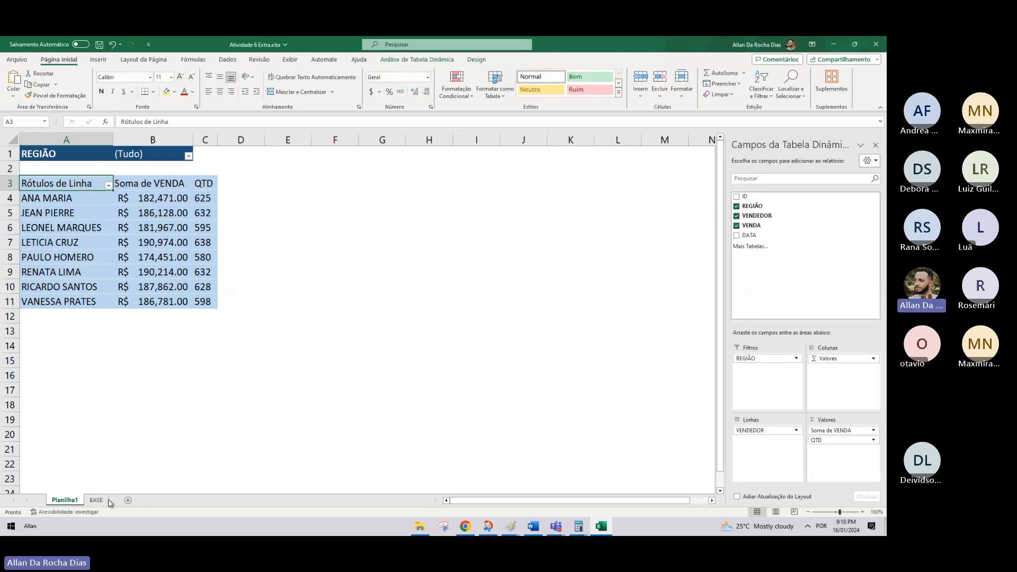
- Add a new column to the BASE sheet's table by entering the header ANO in F1
{"action": "left_click", "coordinate": [96, 500]}
{"action": "left_click", "coordinate": [380, 221]}
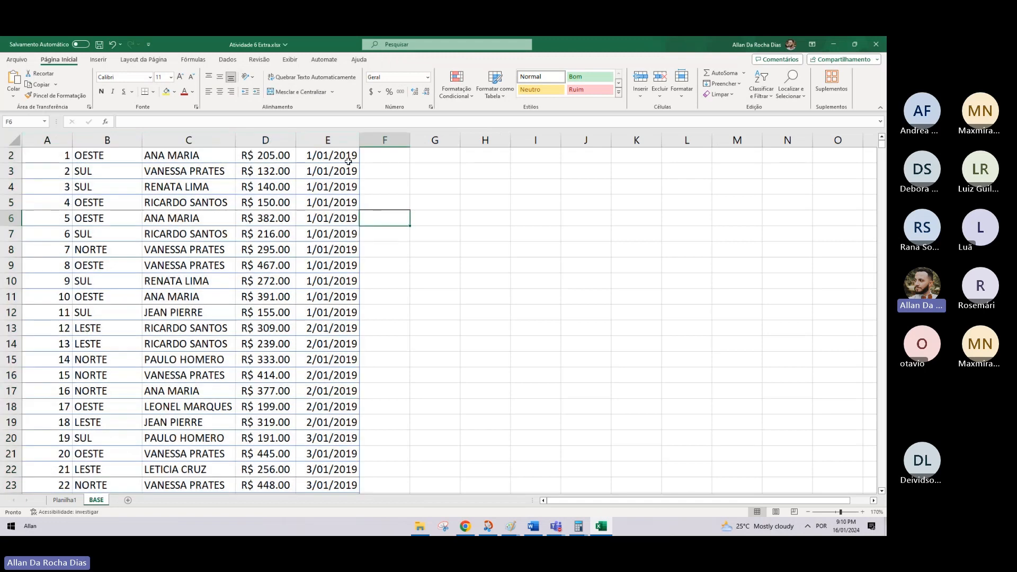
{"action": "scroll", "coordinate": [365, 186], "scroll_direction": "up", "scroll_amount": 1}
{"action": "left_click", "coordinate": [380, 154]}
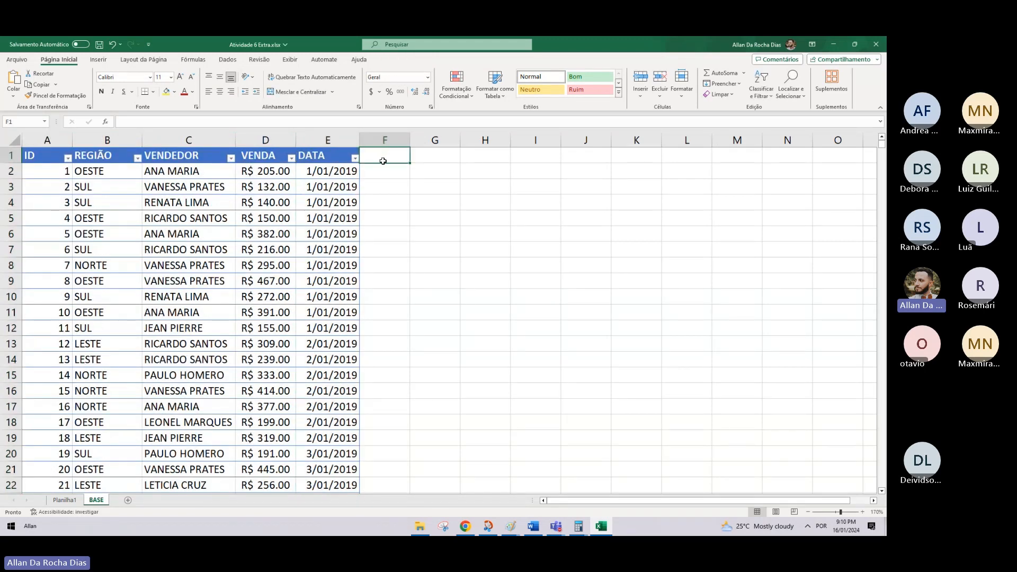
{"action": "left_click", "coordinate": [339, 149]}
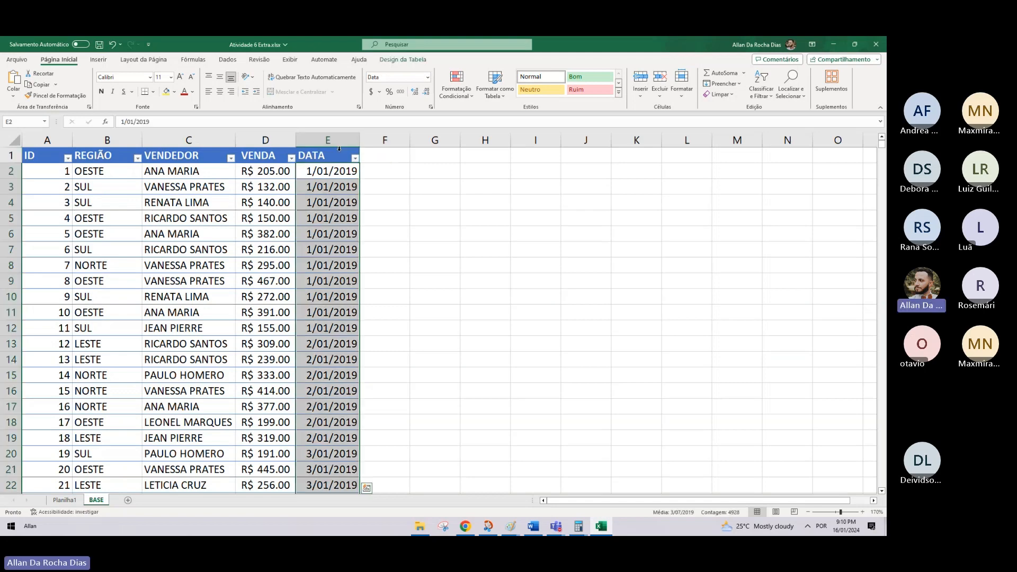
{"action": "left_click", "coordinate": [314, 155]}
{"action": "left_click", "coordinate": [56, 95]}
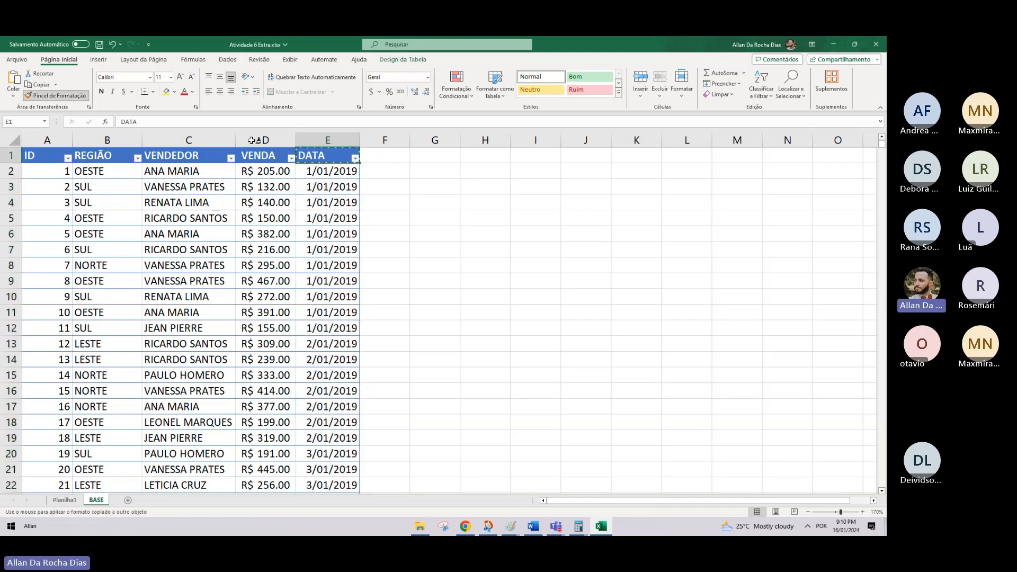
{"action": "left_click", "coordinate": [386, 157]}
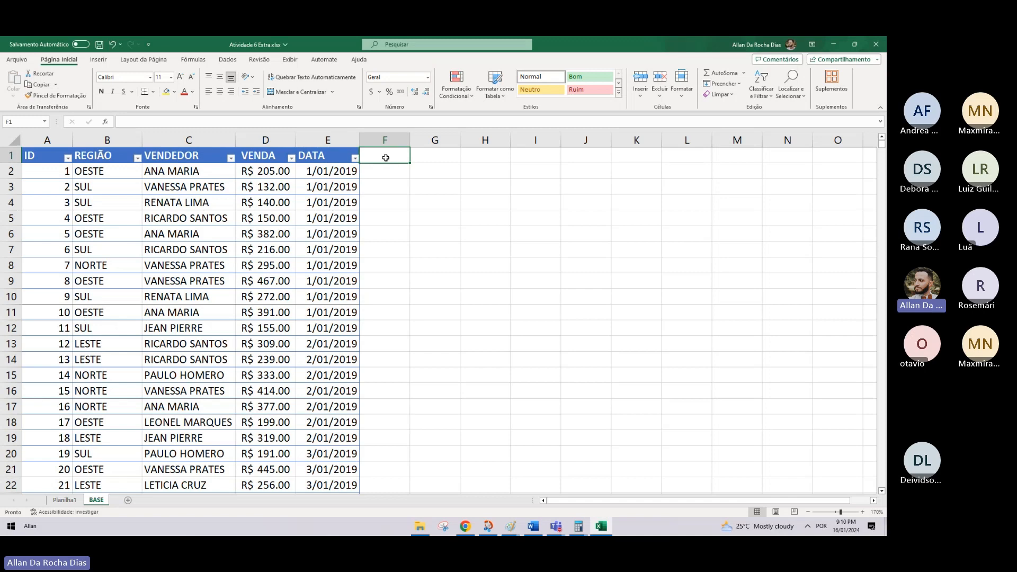
{"action": "type", "text": "ANO"}
{"action": "key", "text": "Return"}
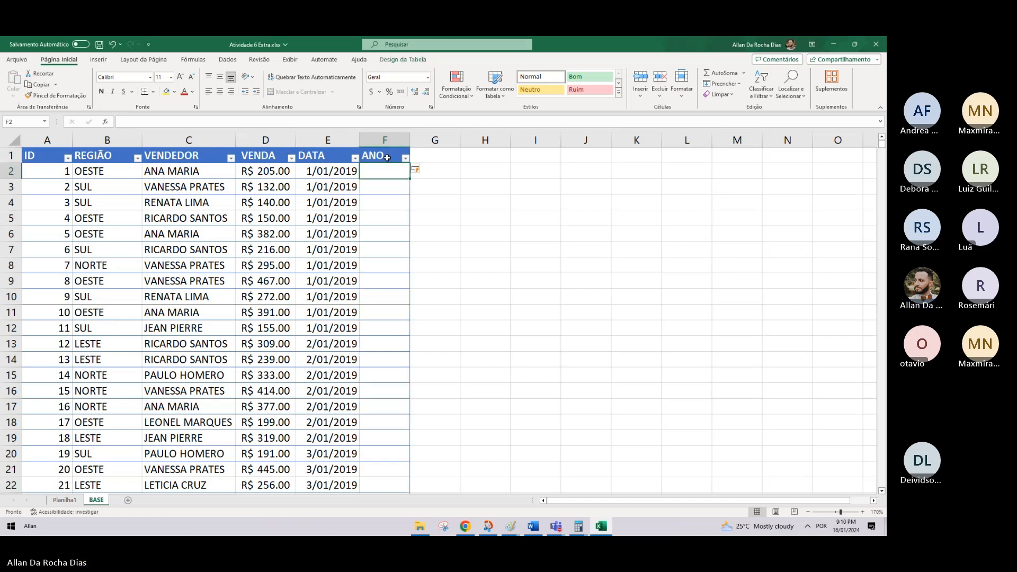
{"action": "double_click", "coordinate": [379, 171]}
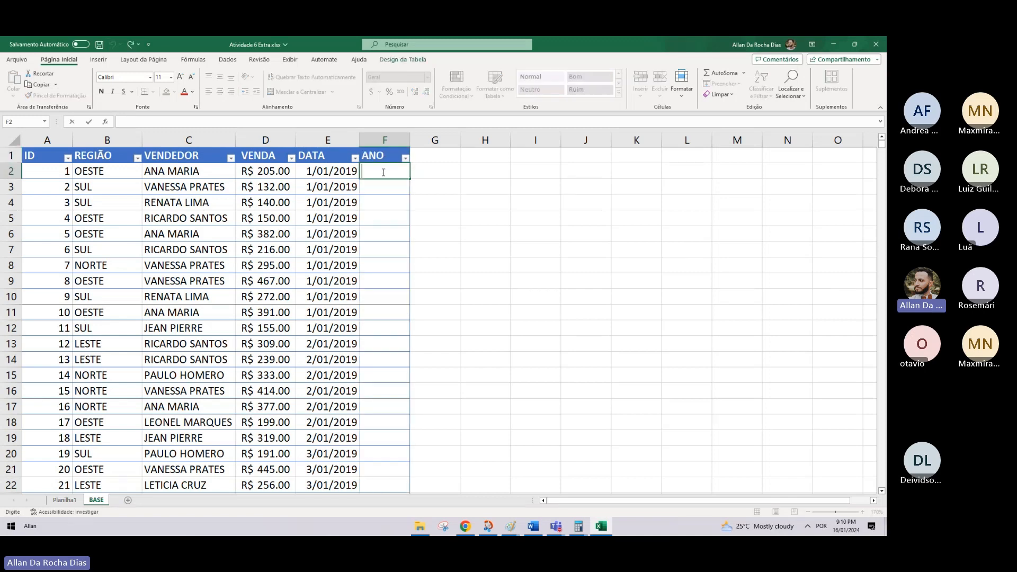
{"action": "type", "text": "=ANO("}
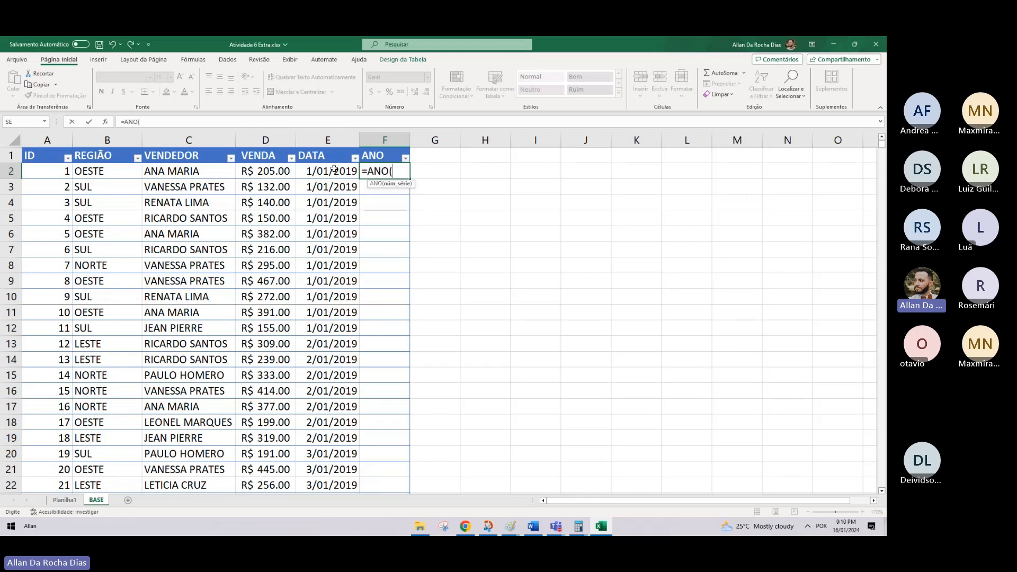
{"action": "left_click", "coordinate": [334, 169]}
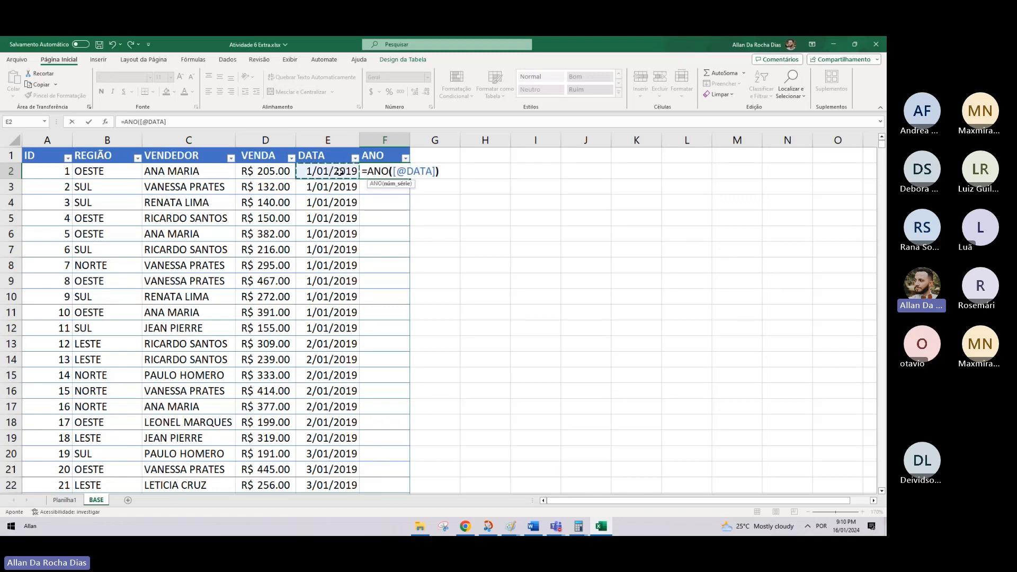
{"action": "type", "text": ")"}
{"action": "key", "text": "Return"}
{"action": "left_click", "coordinate": [388, 173]}
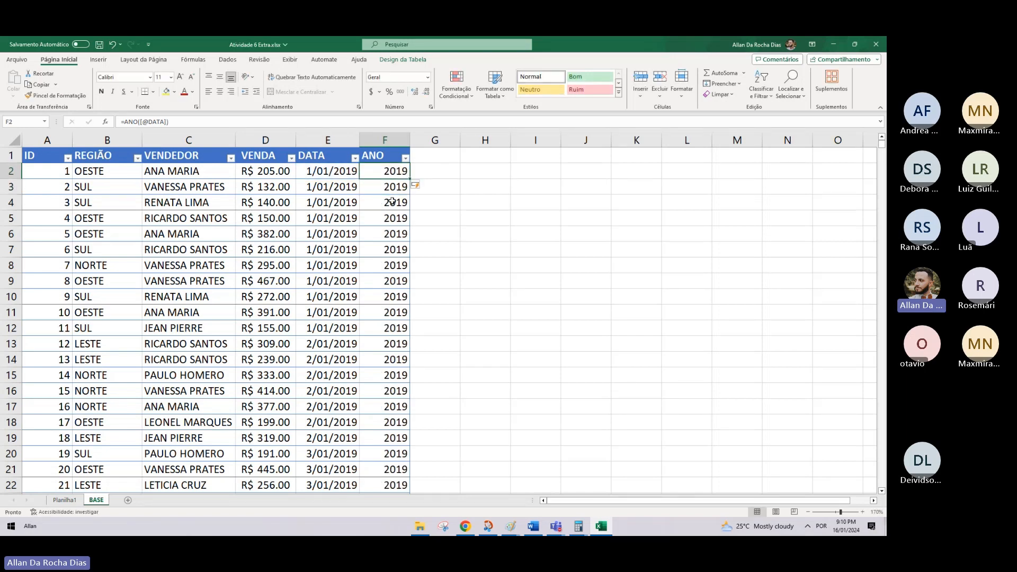
{"action": "left_click", "coordinate": [335, 173]}
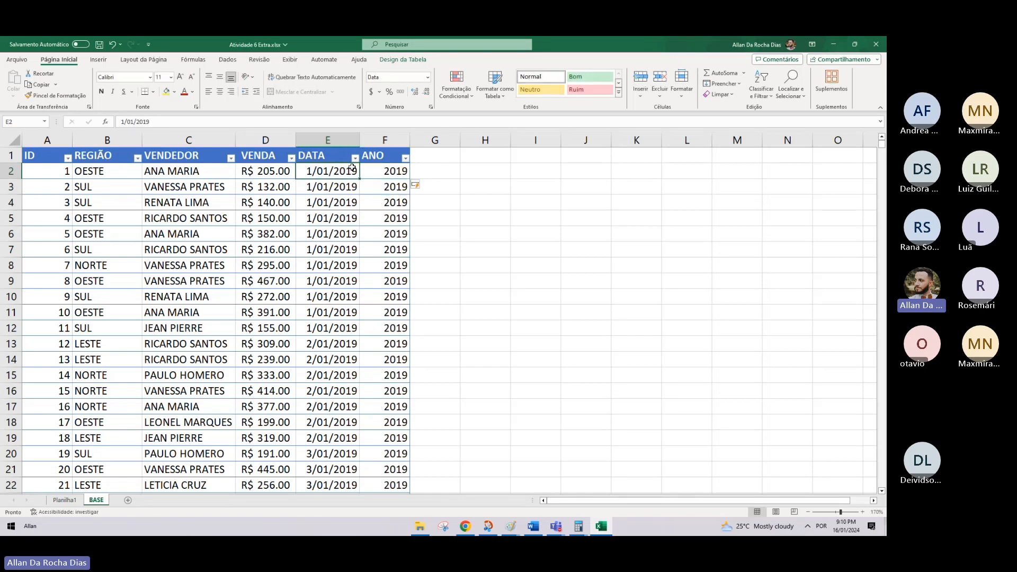
{"action": "left_click", "coordinate": [389, 173]}
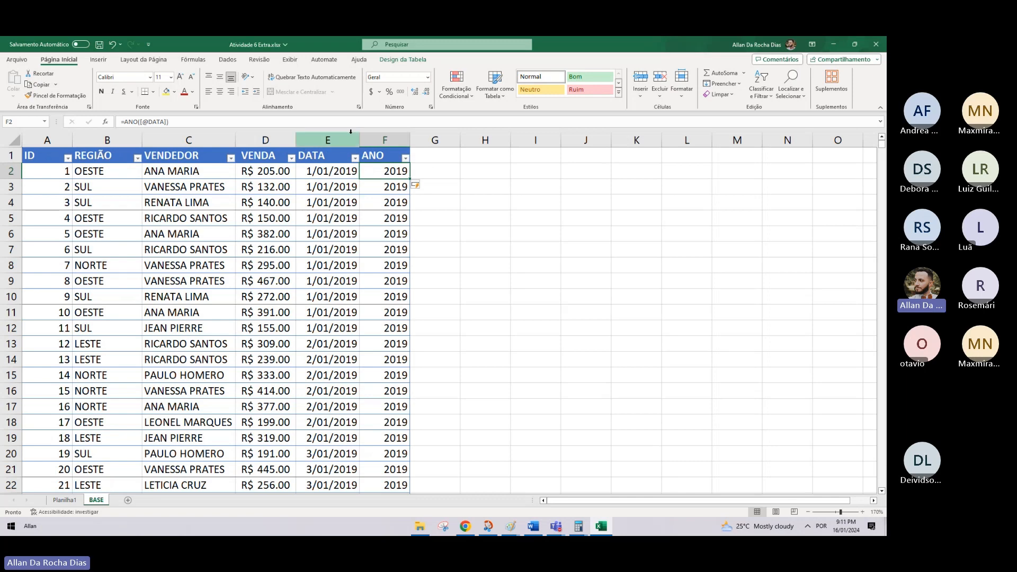
- Align the ANO column's contents to the left and centre them vertically
{"action": "left_click", "coordinate": [385, 140]}
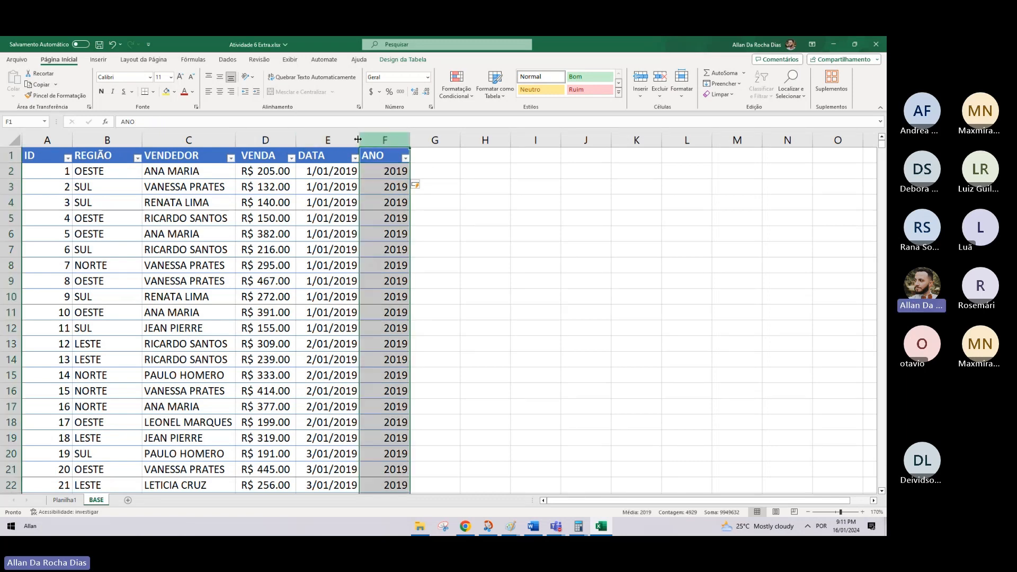
{"action": "left_click", "coordinate": [208, 92]}
{"action": "left_click", "coordinate": [219, 77]}
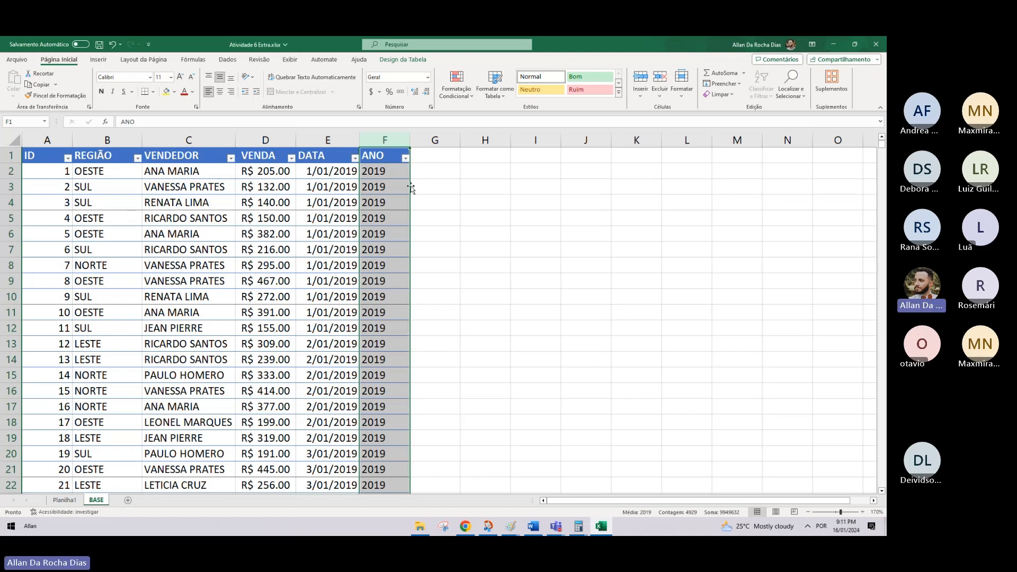
{"action": "left_click", "coordinate": [484, 186]}
- Check the DATA and ANO values down to the last row of the BASE table
{"action": "left_click_drag", "start_coordinate": [880, 144], "coordinate": [876, 262]}
{"action": "left_click", "coordinate": [335, 238]}
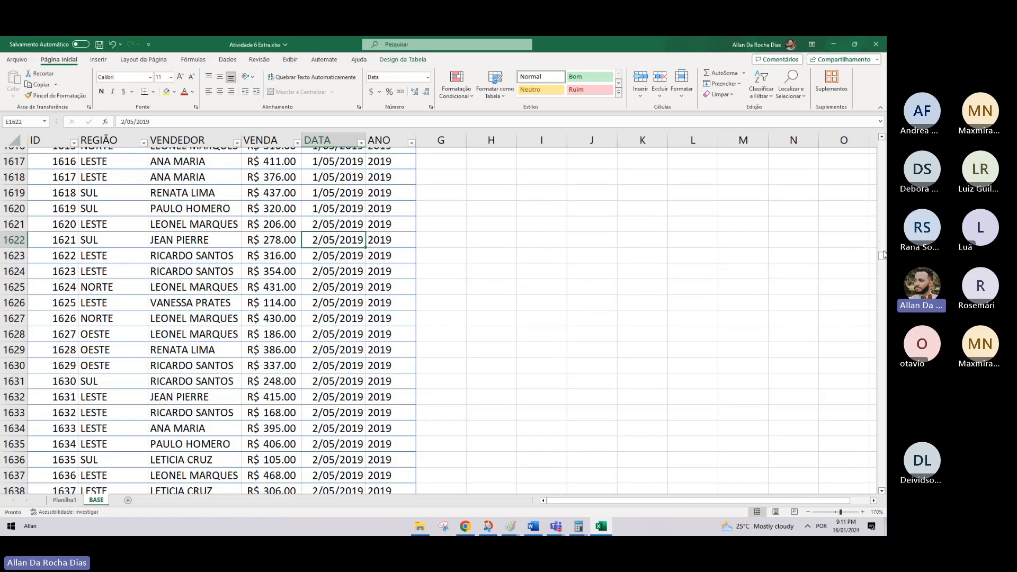
{"action": "left_click_drag", "start_coordinate": [881, 255], "coordinate": [882, 483]}
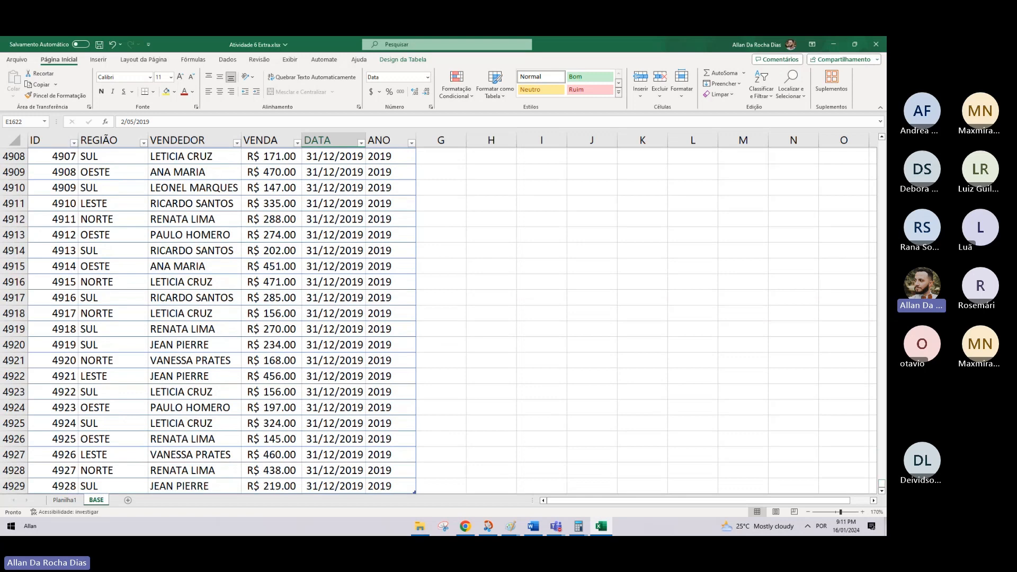
{"action": "scroll", "coordinate": [322, 386], "scroll_direction": "down", "scroll_amount": 3}
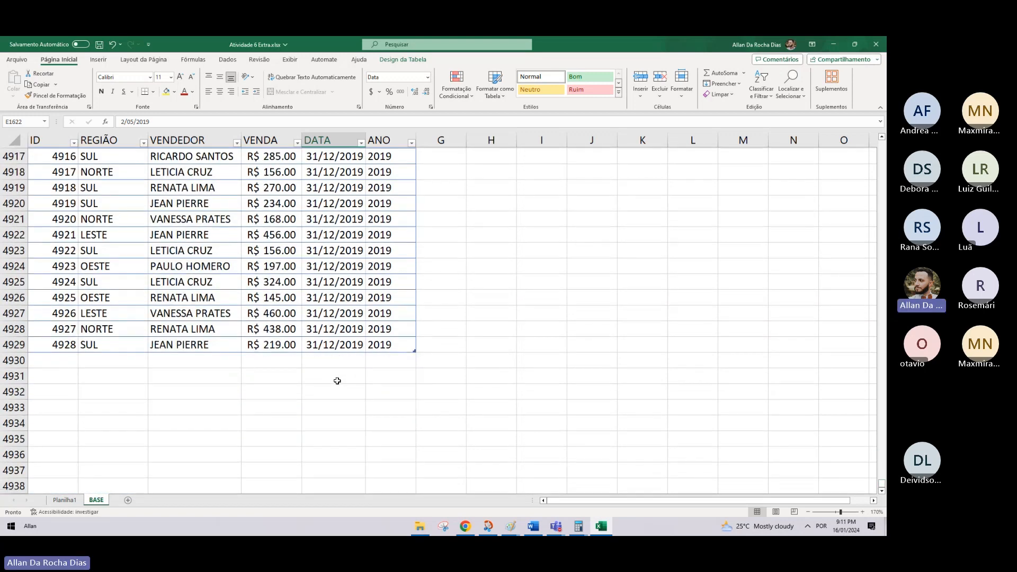
{"action": "scroll", "coordinate": [339, 350], "scroll_direction": "up", "scroll_amount": 14}
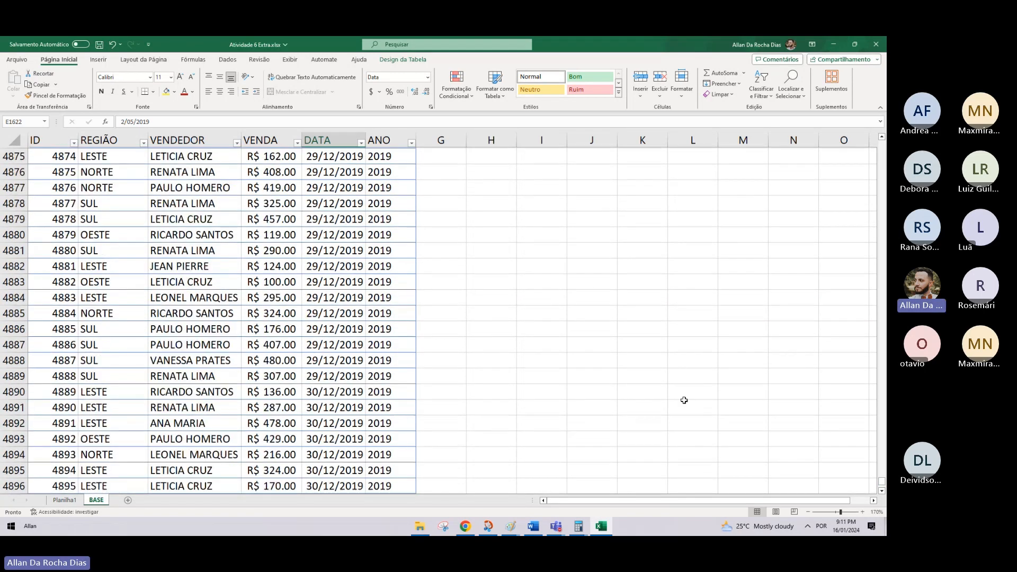
- Set the sale date in cell E2787 of the BASE table to 01/01/2020
{"action": "left_click_drag", "start_coordinate": [881, 483], "coordinate": [871, 335]}
{"action": "left_click", "coordinate": [335, 277]}
{"action": "left_click", "coordinate": [325, 292]}
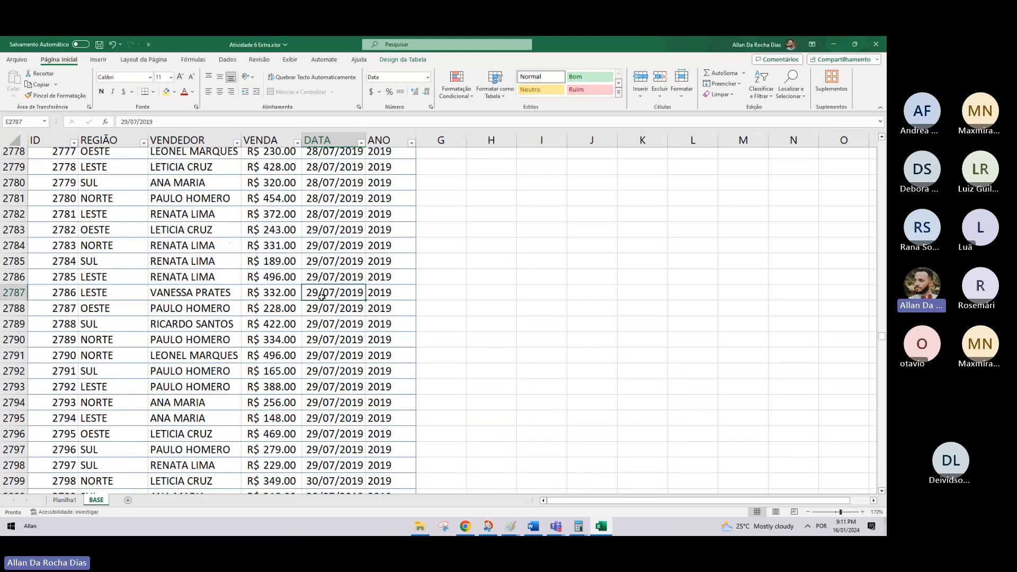
{"action": "double_click", "coordinate": [318, 296]}
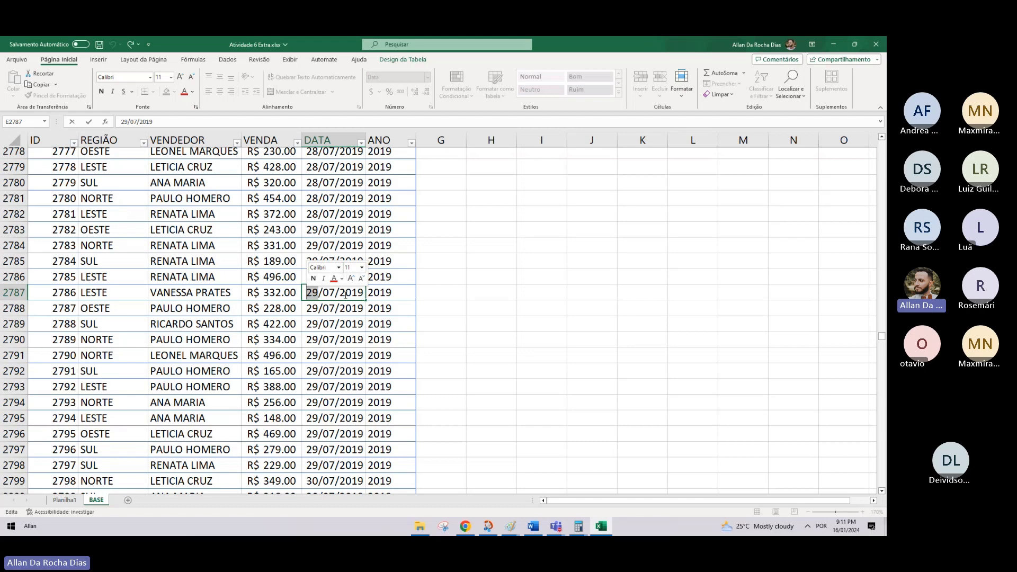
{"action": "type", "text": "01"}
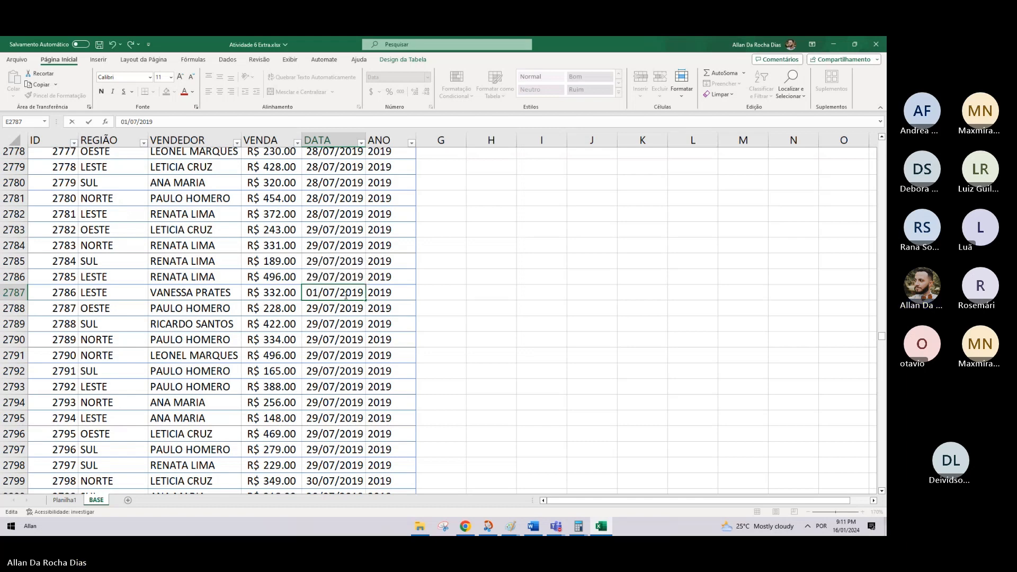
{"action": "key", "text": "BackSpace"}
{"action": "type", "text": "1/0"}
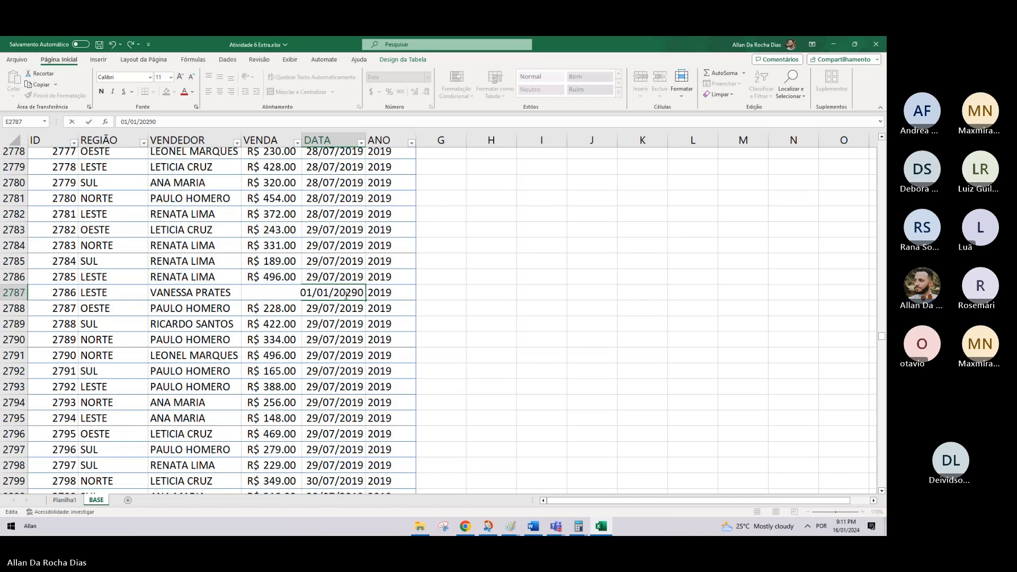
{"action": "key", "text": "Return"}
{"action": "key", "text": "Up"}
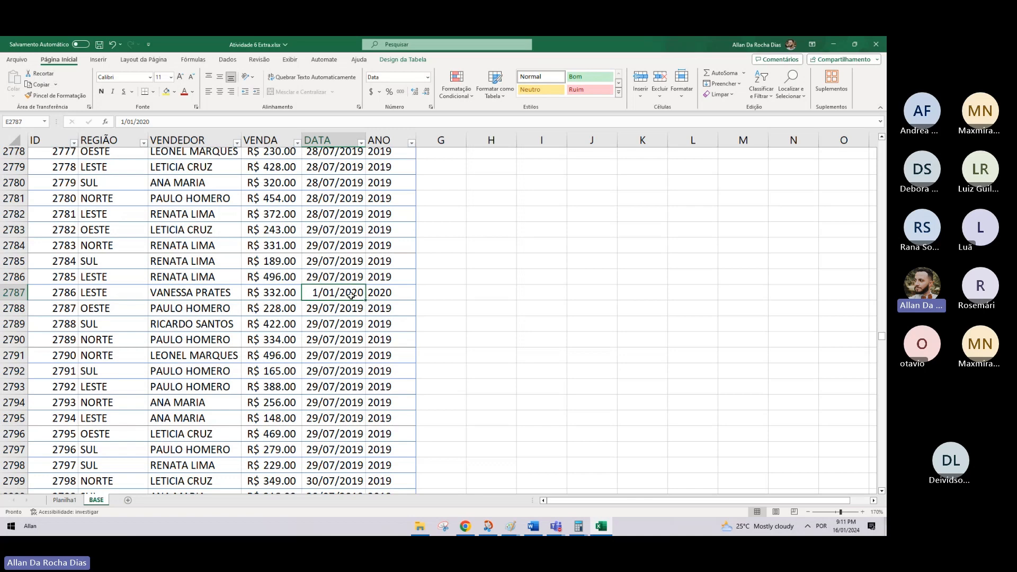
- Fill the DATA column down from E2787 to the table's last row, E4929, and return to the first rows
{"action": "scroll", "coordinate": [351, 295], "scroll_direction": "up", "scroll_amount": 3}
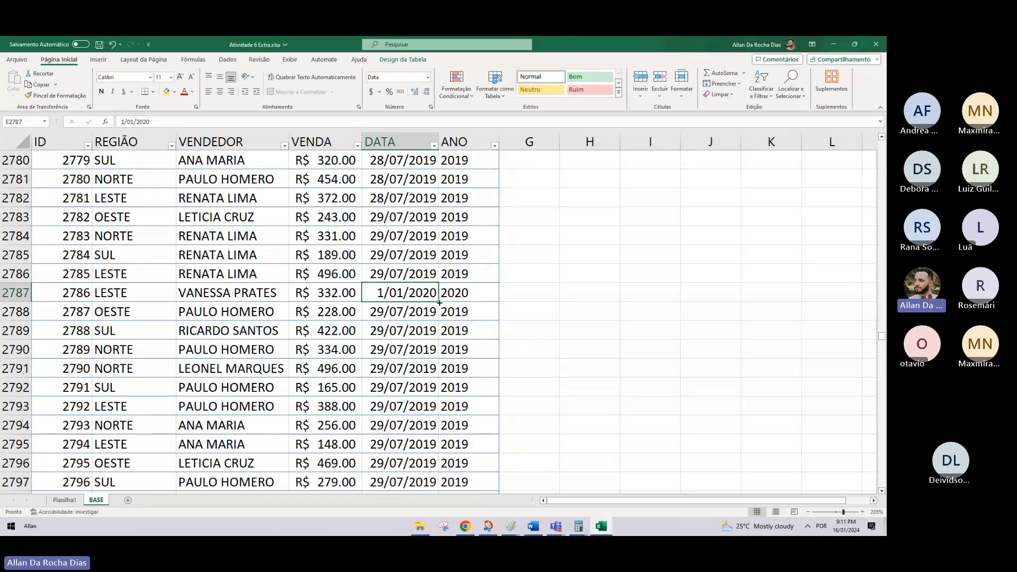
{"action": "mouse_move", "coordinate": [437, 301]}
{"action": "left_mouse_down"}
{"action": "mouse_move", "coordinate": [452, 534]}
{"action": "mouse_move", "coordinate": [429, 534]}
{"action": "left_mouse_up"}
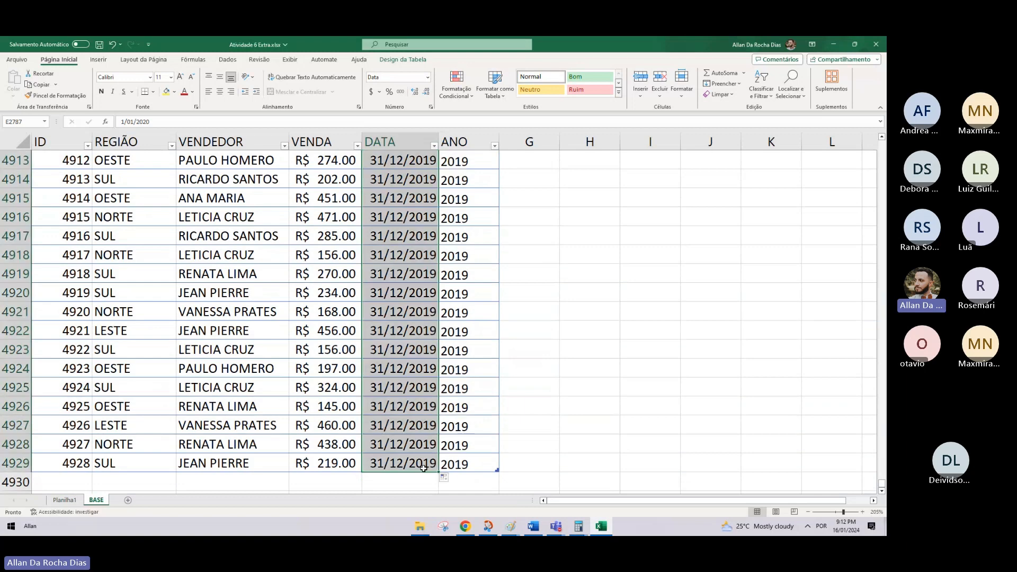
{"action": "left_click_drag", "start_coordinate": [881, 483], "coordinate": [881, 142]}
{"action": "left_click", "coordinate": [418, 217]}
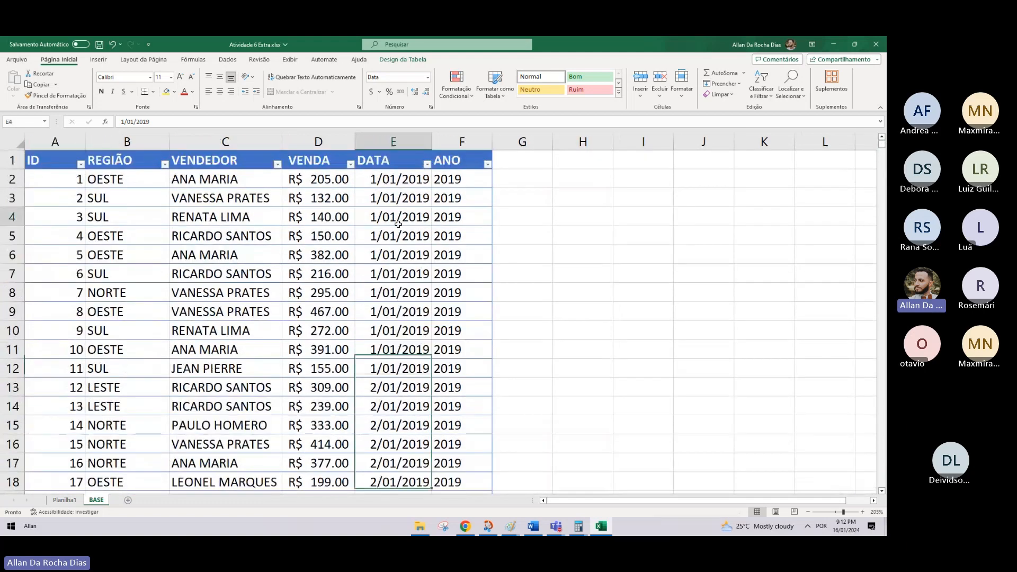
{"action": "left_click", "coordinate": [412, 176]}
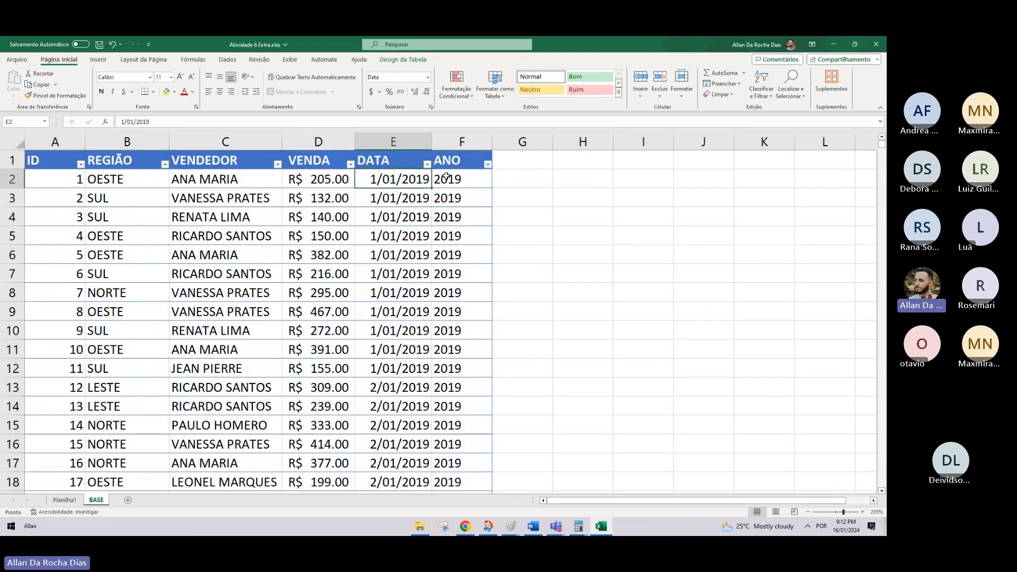
- Refresh the pivot table on Planilha1 to bring in the new ANO field
{"action": "left_click", "coordinate": [78, 501]}
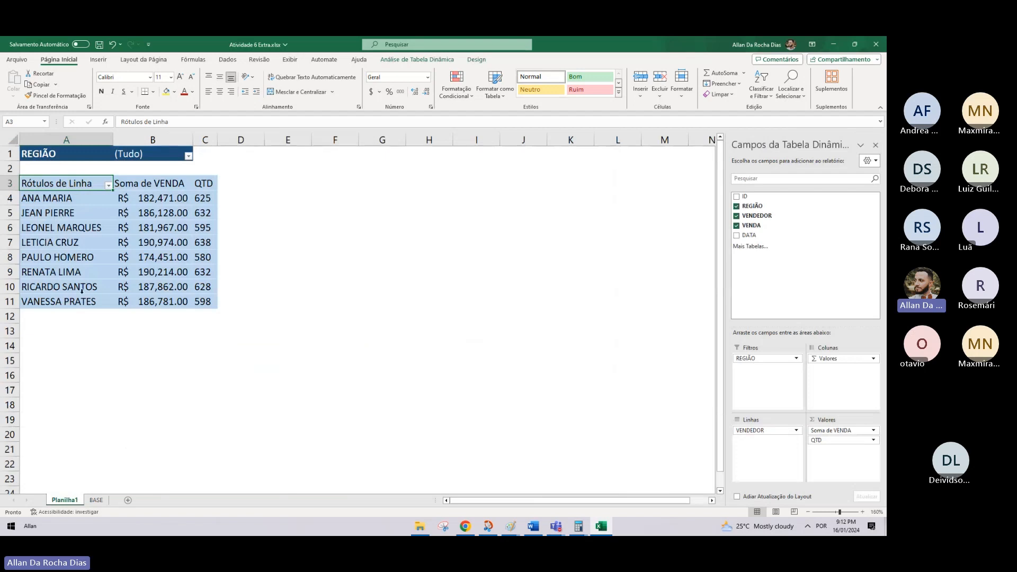
{"action": "right_click", "coordinate": [115, 238]}
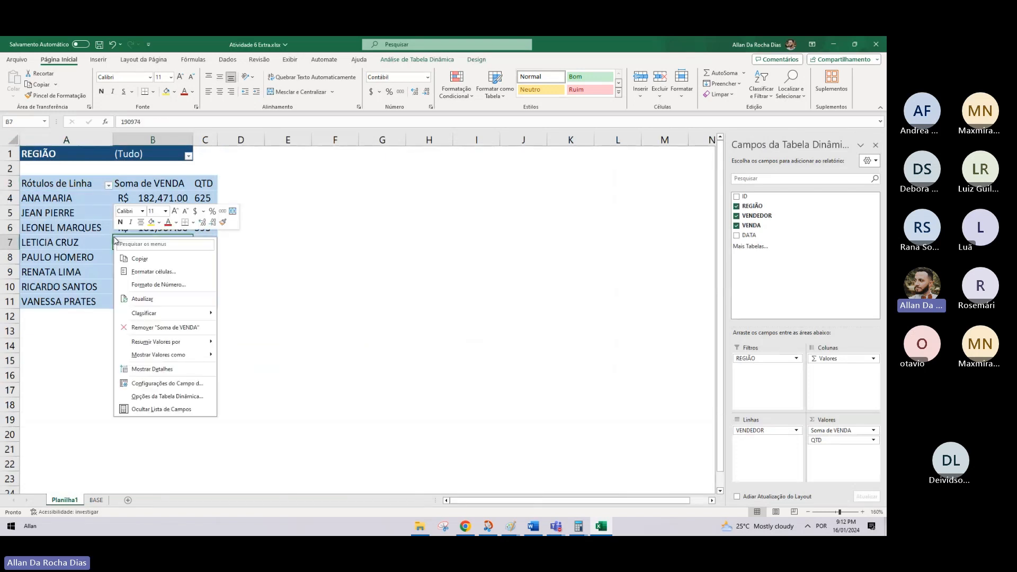
{"action": "left_click", "coordinate": [134, 300]}
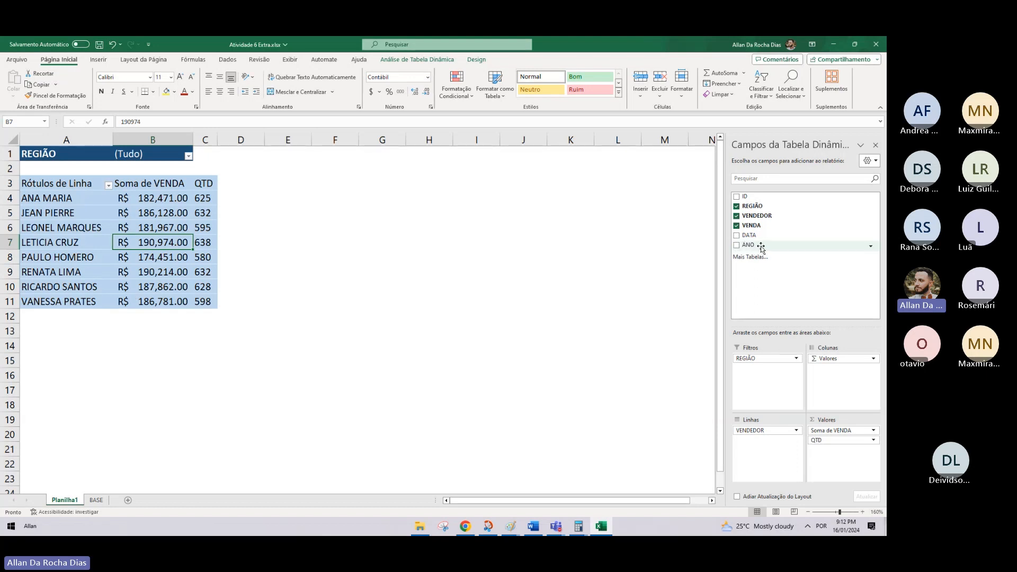
- Add the ANO field as a report filter, filter the pivot table to 2019, and check the sales and QTD values
{"action": "left_click_drag", "start_coordinate": [760, 247], "coordinate": [777, 369]}
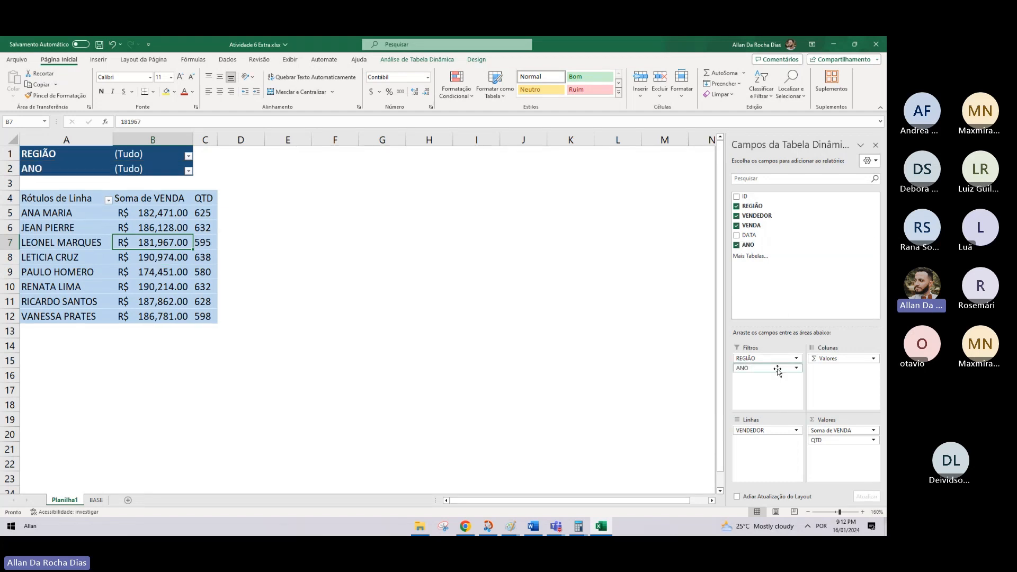
{"action": "left_click", "coordinate": [189, 170]}
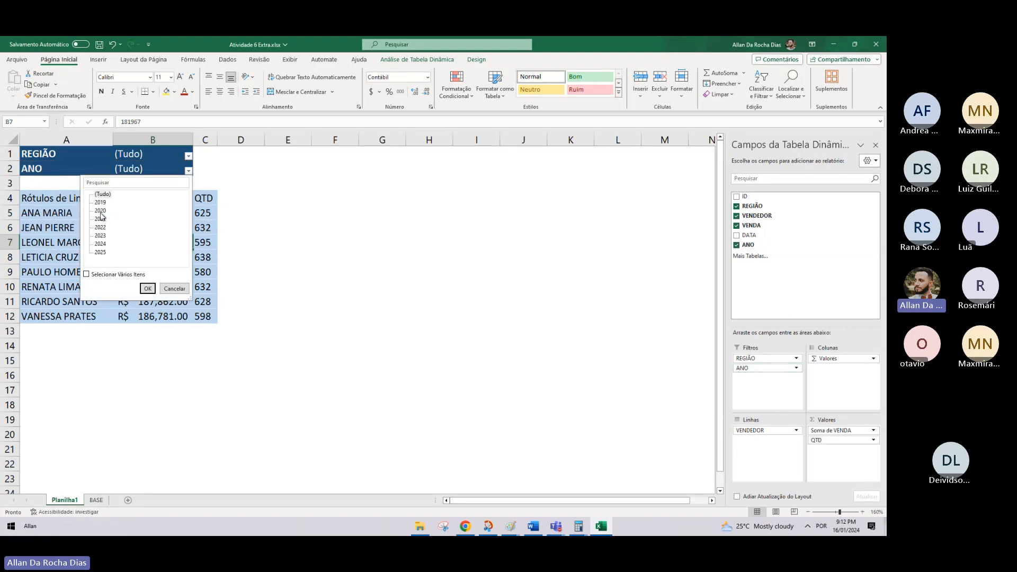
{"action": "left_click", "coordinate": [100, 202]}
{"action": "left_click", "coordinate": [147, 288]}
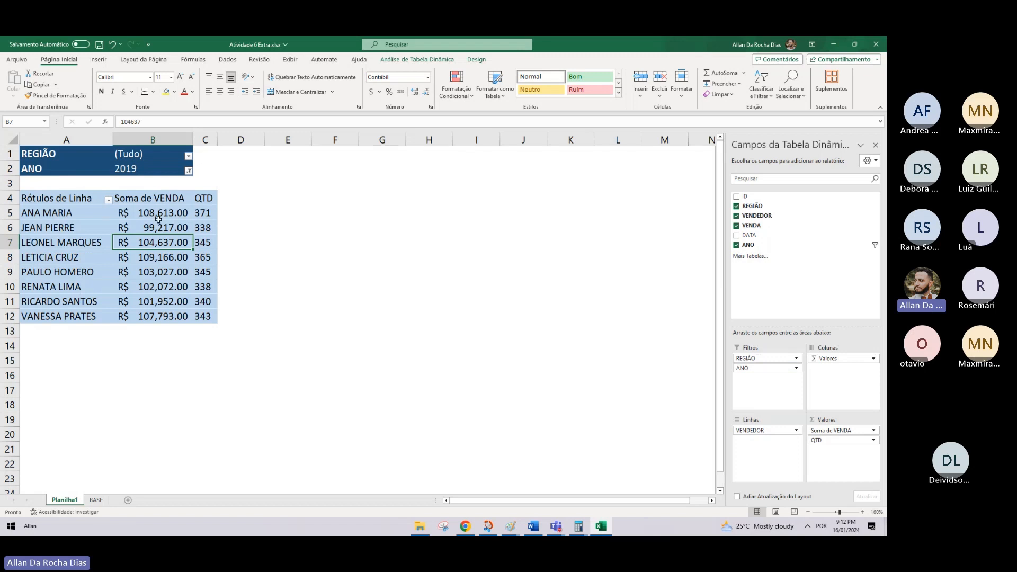
{"action": "left_click_drag", "start_coordinate": [164, 211], "coordinate": [182, 296]}
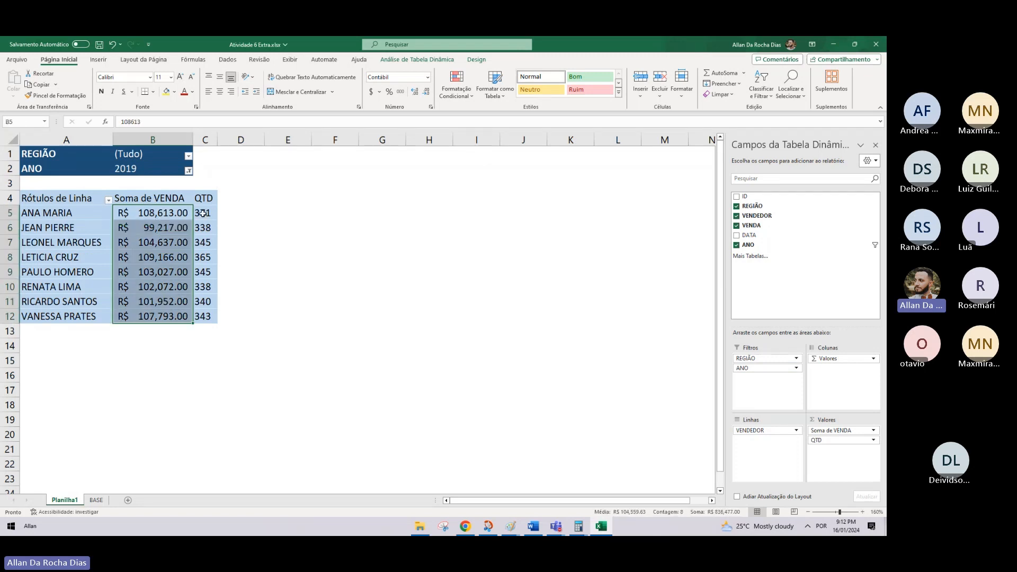
{"action": "left_click_drag", "start_coordinate": [203, 212], "coordinate": [203, 316]}
- Remove the ANO field from the pivot table's report filters
{"action": "left_click", "coordinate": [171, 170]}
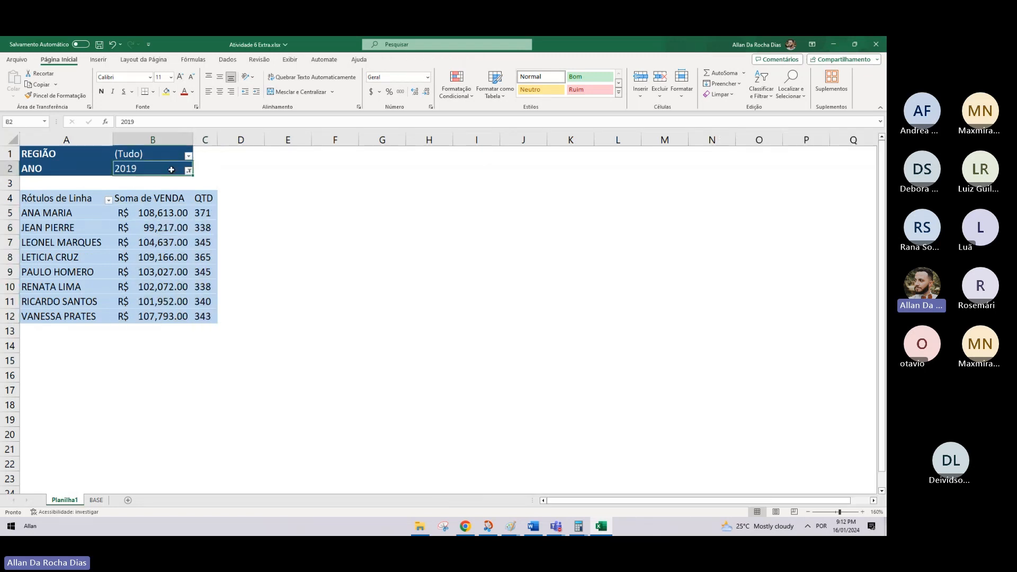
{"action": "left_click", "coordinate": [752, 369]}
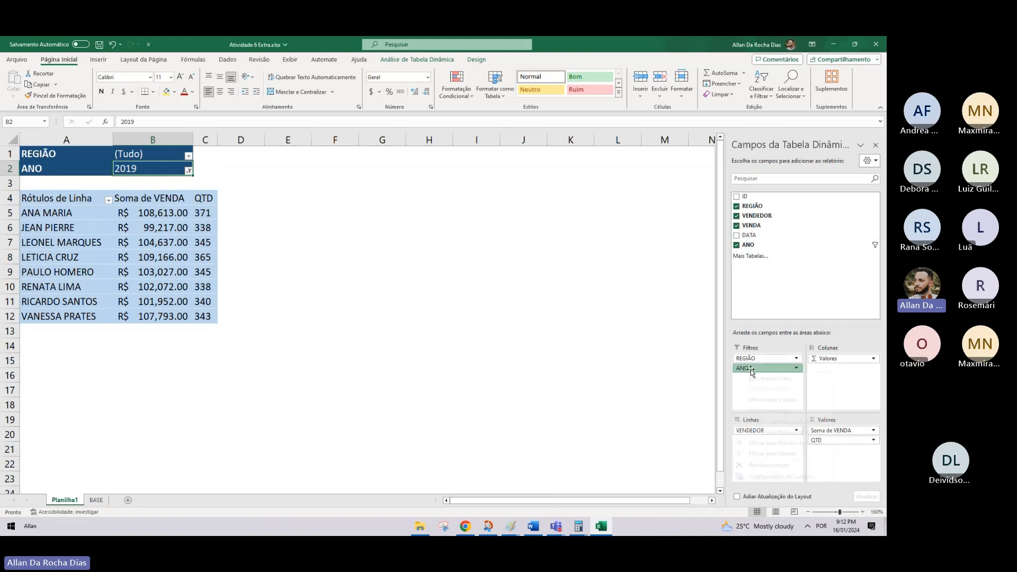
{"action": "left_click", "coordinate": [767, 464]}
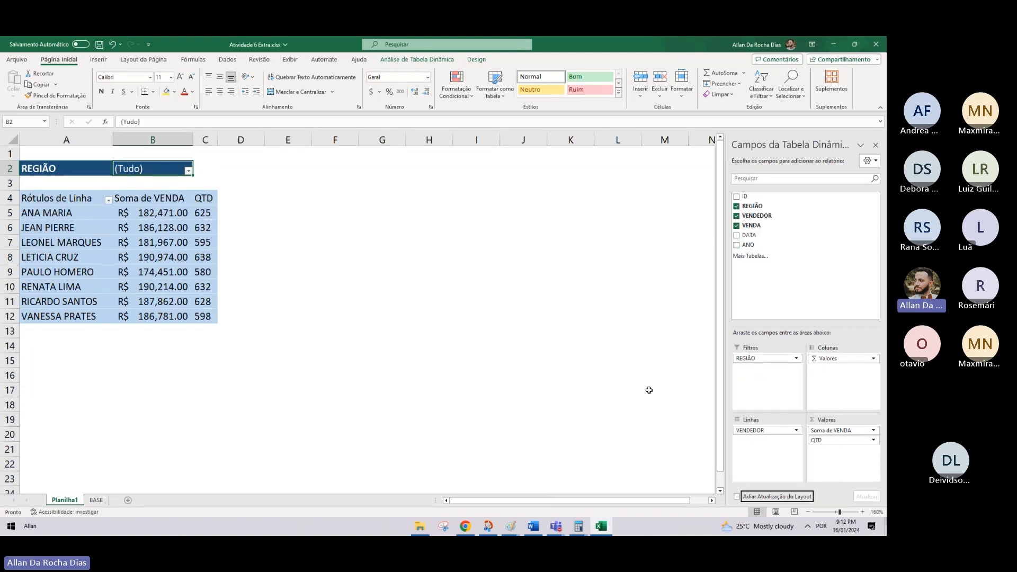
- Insert a slicer for the ANO field and place it beside the pivot table, starting at column D
{"action": "left_click", "coordinate": [180, 211]}
{"action": "left_click", "coordinate": [417, 61]}
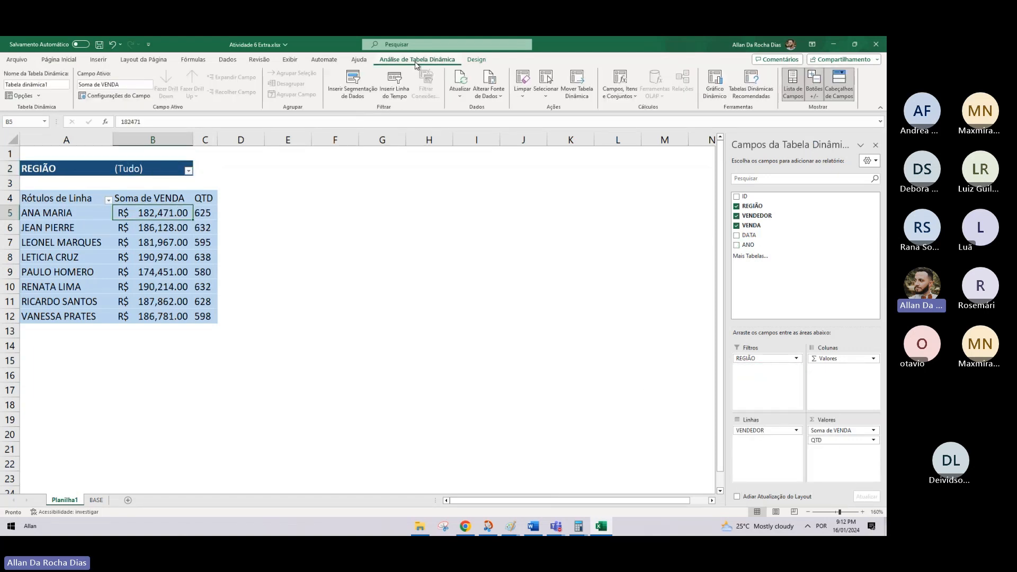
{"action": "left_click", "coordinate": [353, 87]}
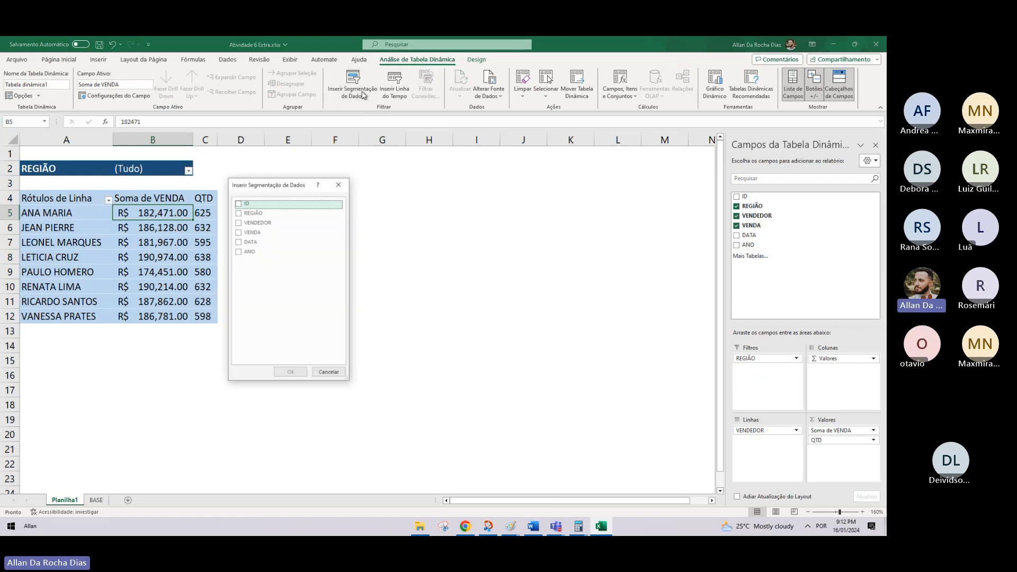
{"action": "left_click", "coordinate": [239, 254]}
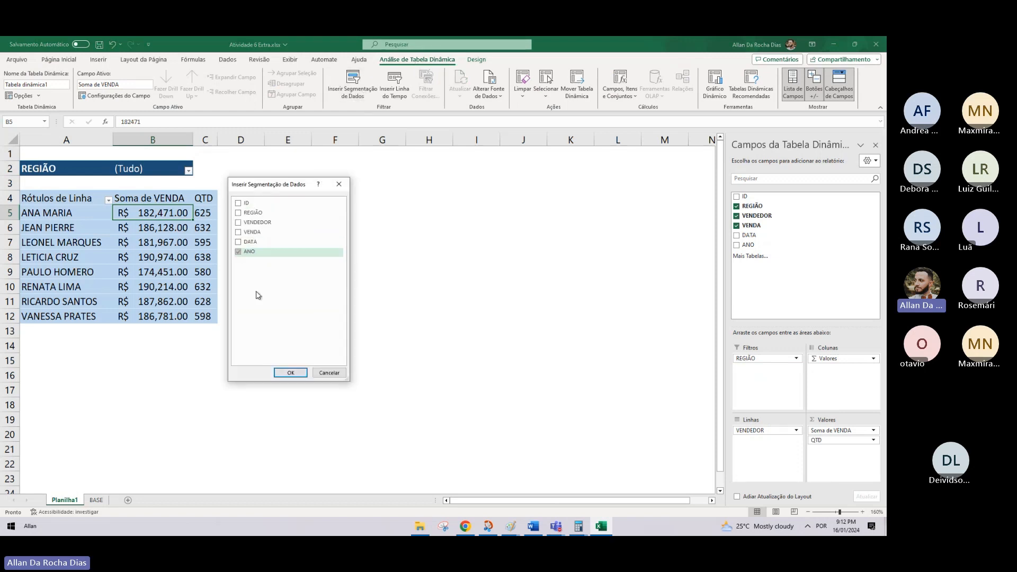
{"action": "left_click", "coordinate": [290, 373]}
{"action": "left_click_drag", "start_coordinate": [354, 233], "coordinate": [275, 177]}
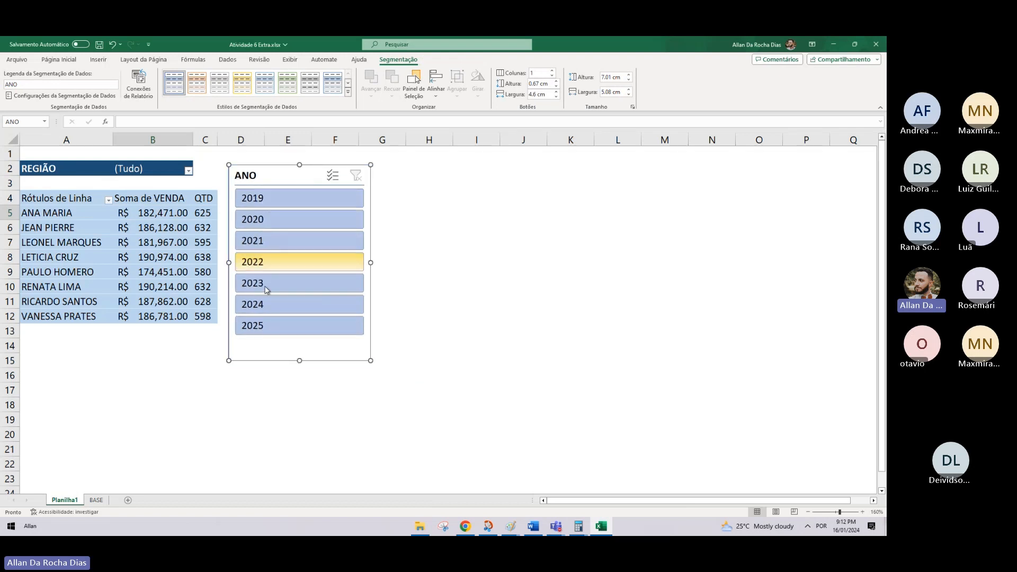
- Filter the pivot table by 2019 and by 2020 with the ANO slicer, checking each seller's sales and QTD
{"action": "left_click", "coordinate": [293, 203]}
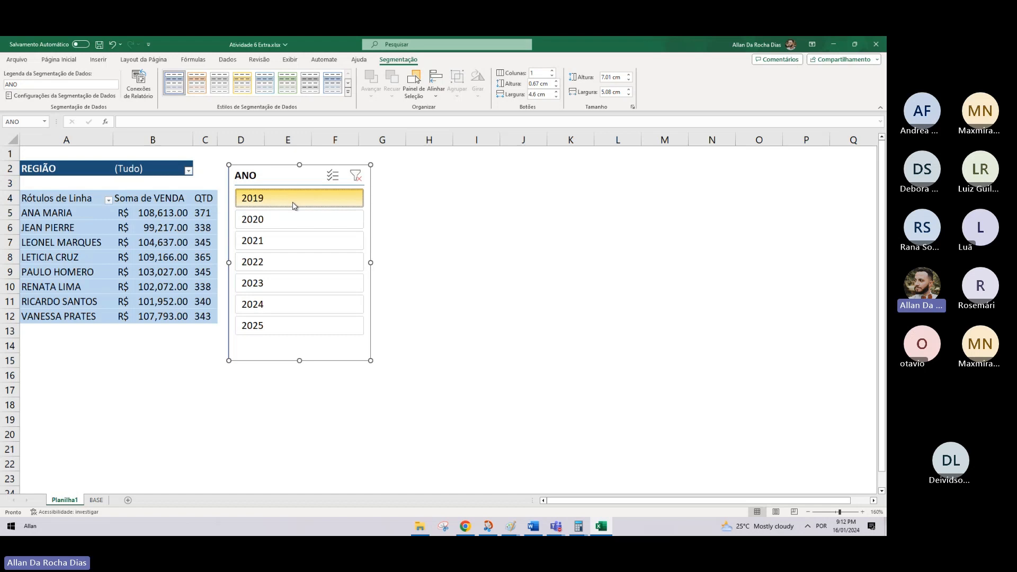
{"action": "left_click", "coordinate": [159, 211]}
{"action": "left_click_drag", "start_coordinate": [160, 211], "coordinate": [159, 316]}
{"action": "left_click_drag", "start_coordinate": [202, 213], "coordinate": [203, 316]}
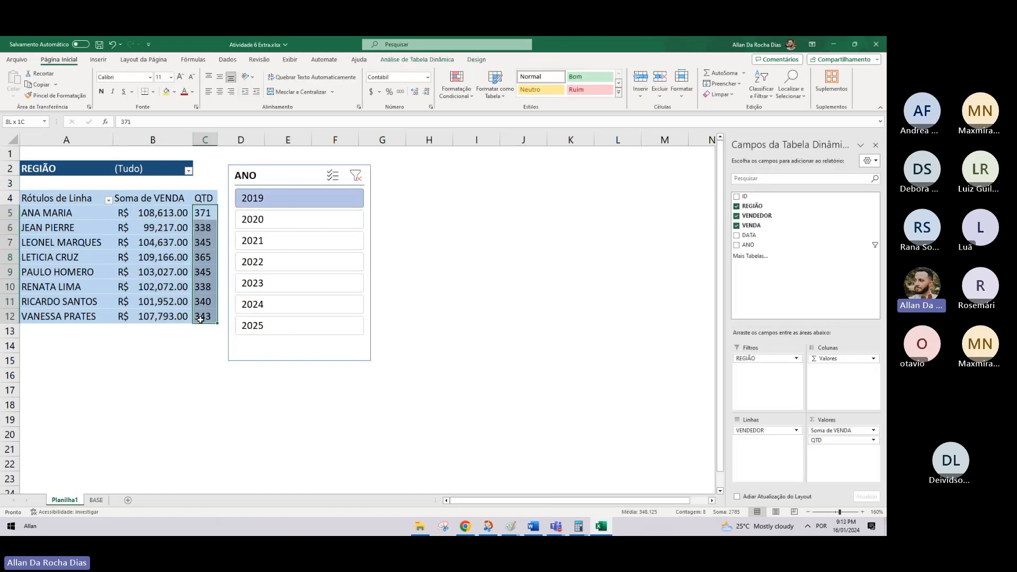
{"action": "left_click", "coordinate": [263, 227]}
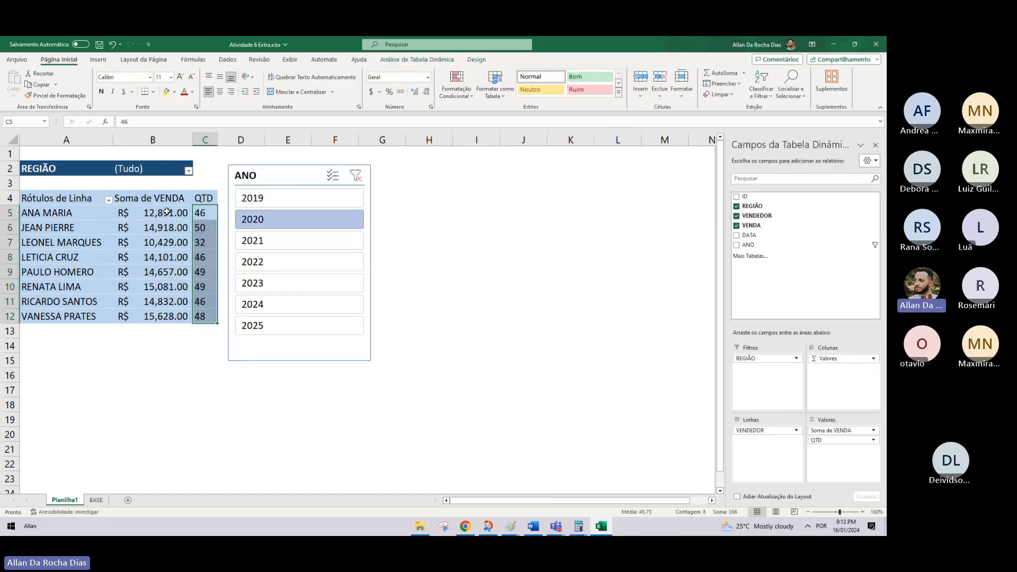
{"action": "left_click_drag", "start_coordinate": [167, 211], "coordinate": [169, 316]}
{"action": "left_click_drag", "start_coordinate": [199, 212], "coordinate": [201, 316]}
- Switch the ANO slicer through 2021, 2022, 2023, 2024 and 2025, and return it to 2019
{"action": "left_click", "coordinate": [270, 243]}
{"action": "left_click", "coordinate": [271, 262]}
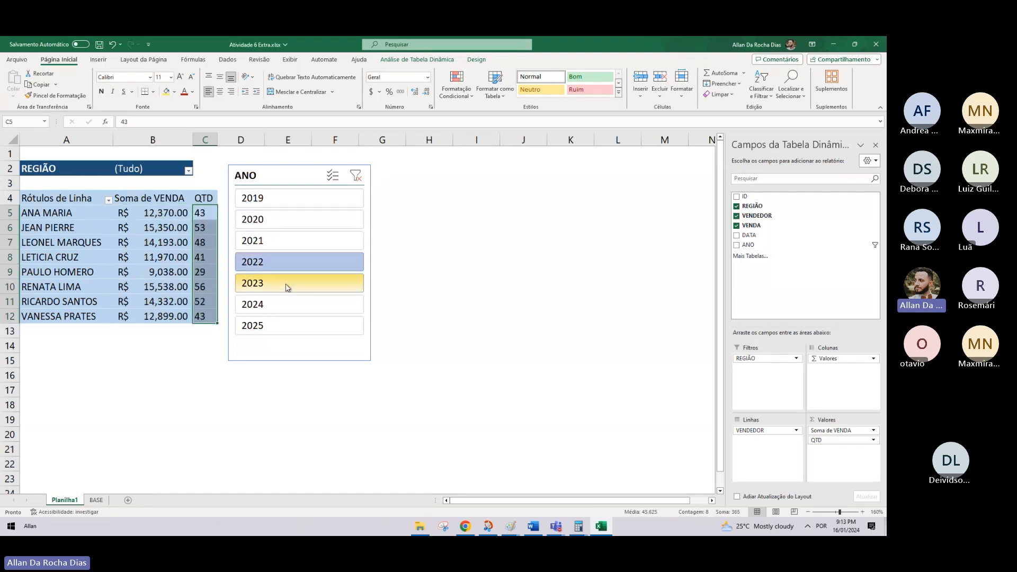
{"action": "left_click", "coordinate": [288, 283]}
{"action": "left_click", "coordinate": [291, 304]}
{"action": "left_click", "coordinate": [295, 325]}
{"action": "left_click", "coordinate": [290, 206]}
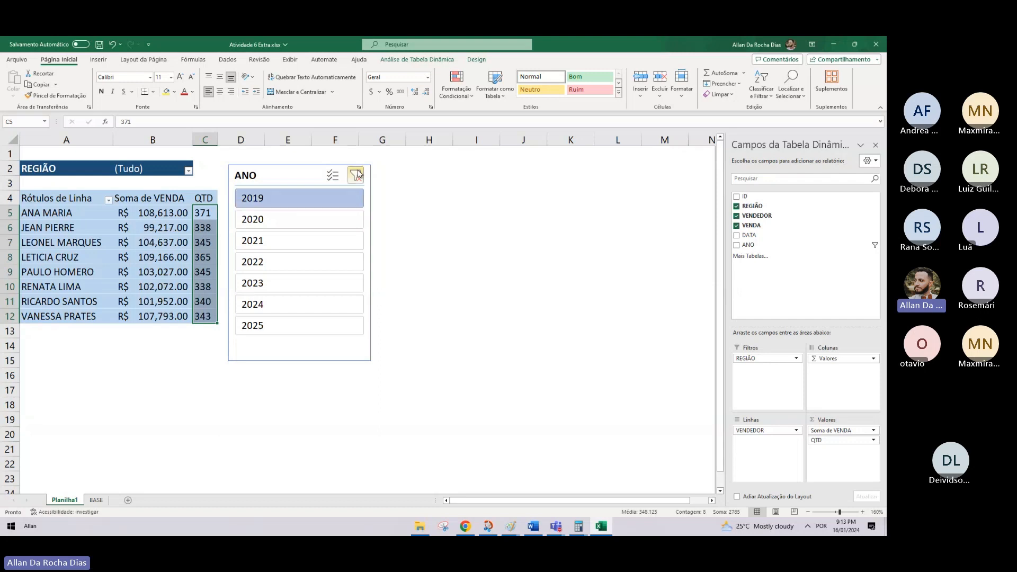
{"action": "left_click", "coordinate": [447, 60]}
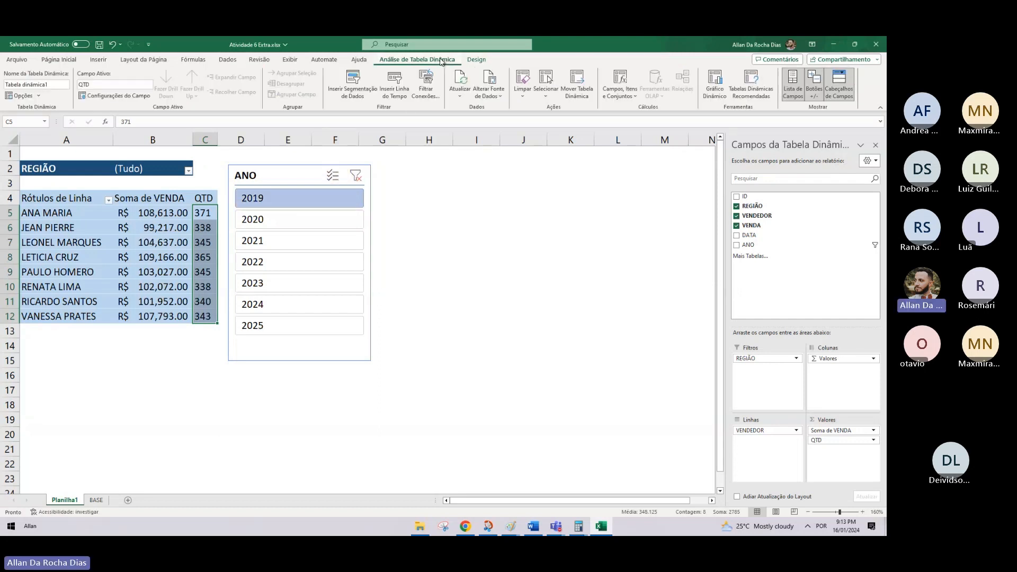
{"action": "left_click", "coordinate": [475, 60]}
{"action": "left_click", "coordinate": [449, 61]}
{"action": "left_click", "coordinate": [286, 170]}
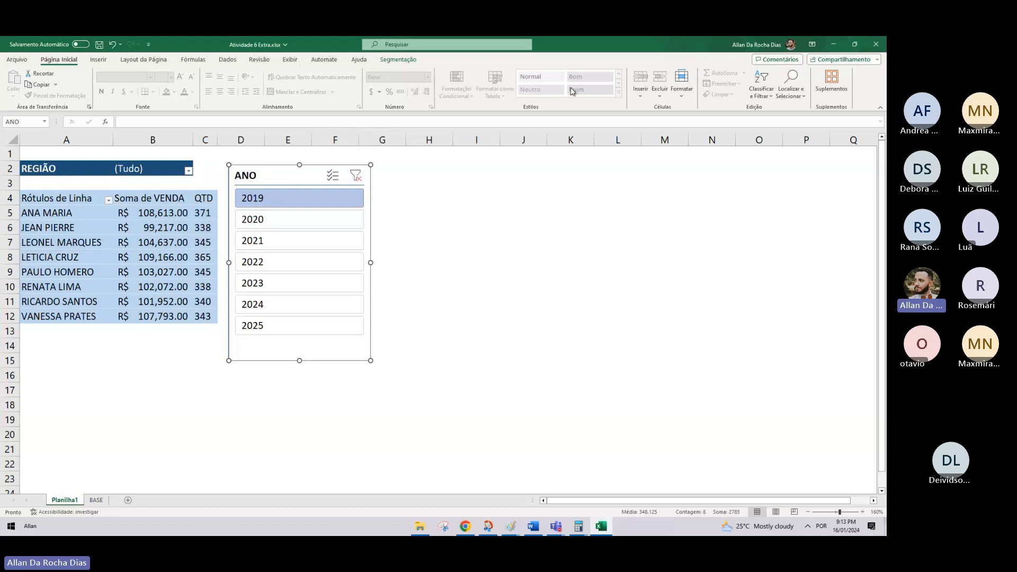
{"action": "left_click", "coordinate": [397, 60]}
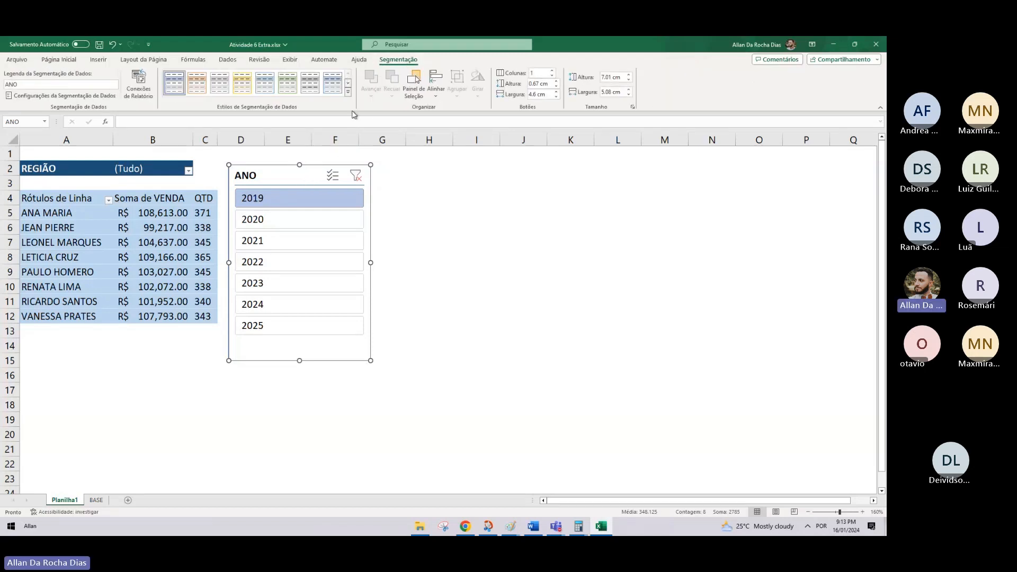
{"action": "left_click", "coordinate": [182, 211]}
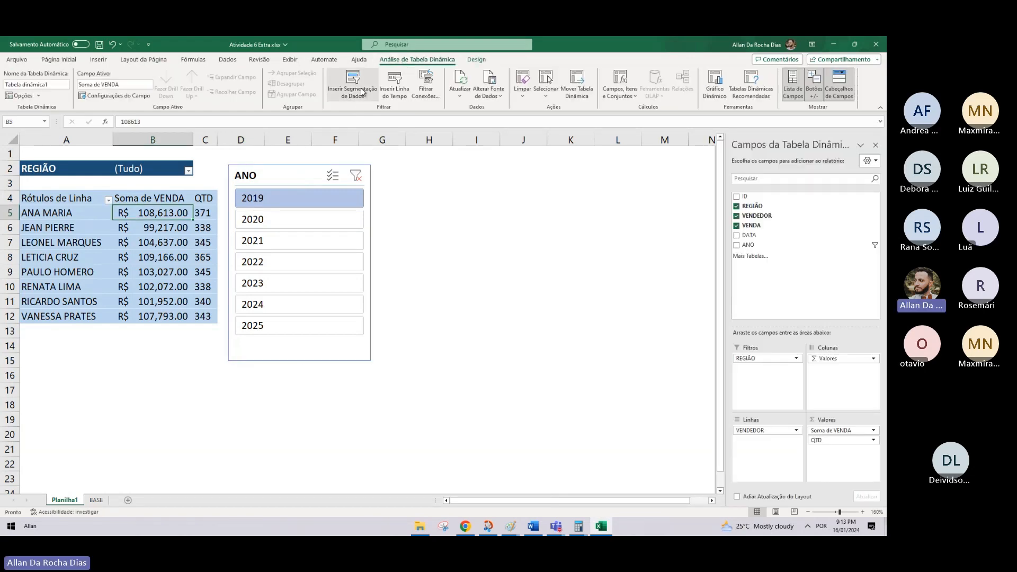
- Set the ANO slicer's buttons to 7 columns
{"action": "left_click", "coordinate": [308, 174]}
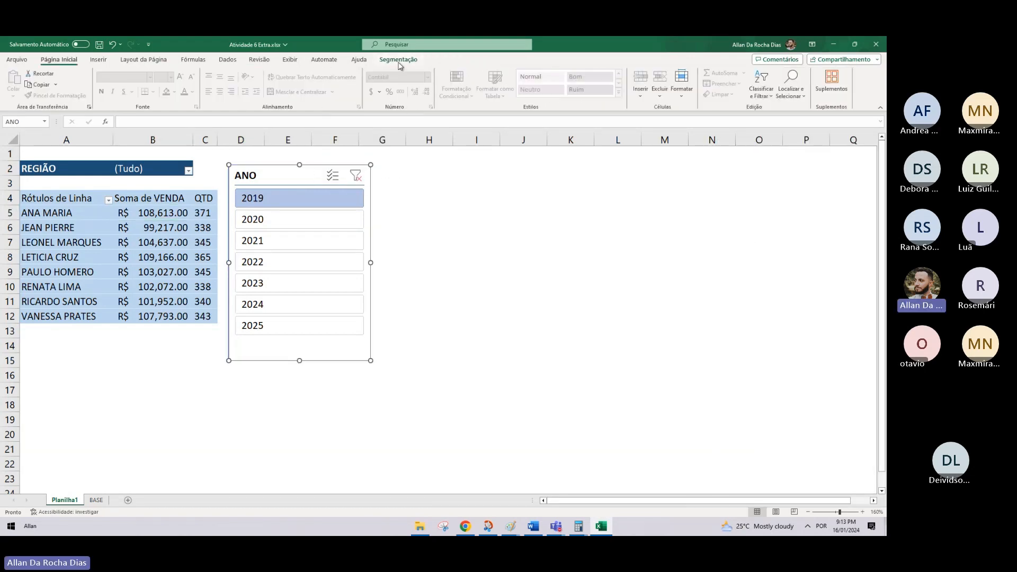
{"action": "left_click", "coordinate": [552, 71]}
{"action": "left_click", "coordinate": [553, 71]}
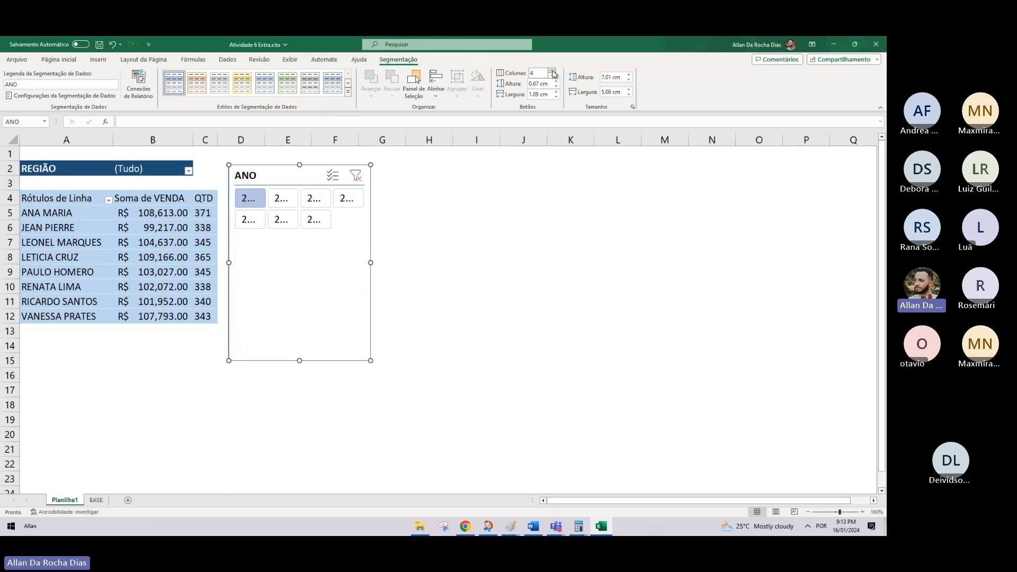
{"action": "left_click", "coordinate": [552, 71]}
{"action": "left_click", "coordinate": [552, 71]}
{"action": "left_click", "coordinate": [552, 71]}
{"action": "left_click", "coordinate": [552, 71]}
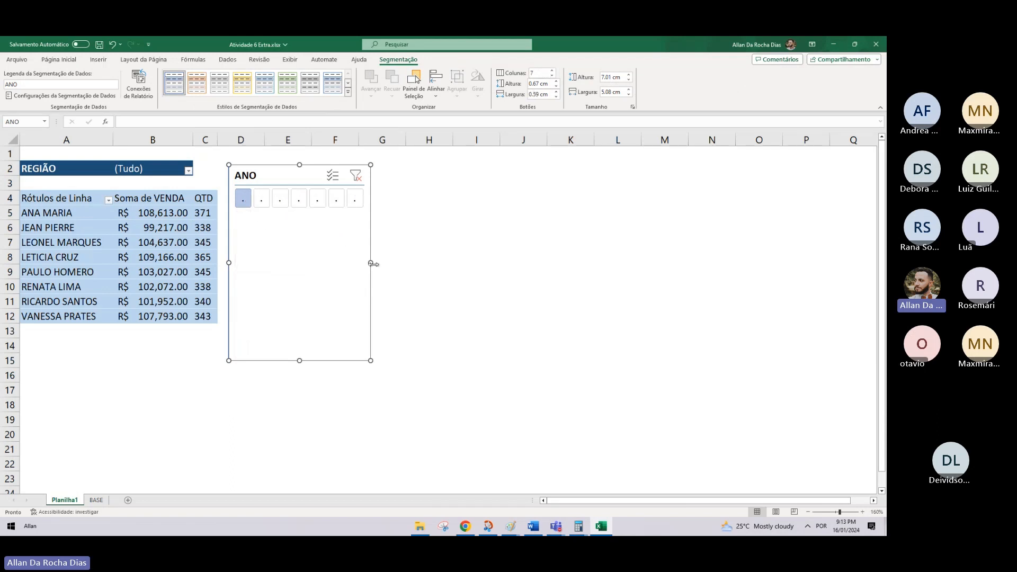
- Resize the ANO slicer to about 12.67 cm wide and 1.97 cm high, and place it directly below the pivot table
{"action": "left_click_drag", "start_coordinate": [370, 263], "coordinate": [585, 263]}
{"action": "left_click_drag", "start_coordinate": [408, 345], "coordinate": [410, 234]}
{"action": "left_click_drag", "start_coordinate": [372, 188], "coordinate": [256, 333]}
{"action": "left_click", "coordinate": [288, 271]}
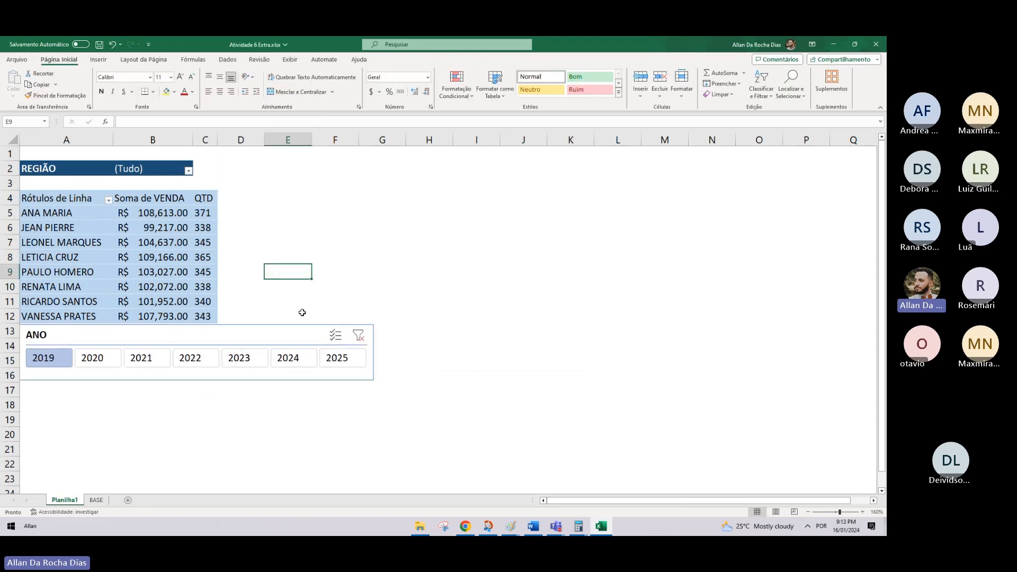
- View the ANO slicer's header, sorting and filtering settings and leave them without making changes
{"action": "left_click", "coordinate": [289, 336]}
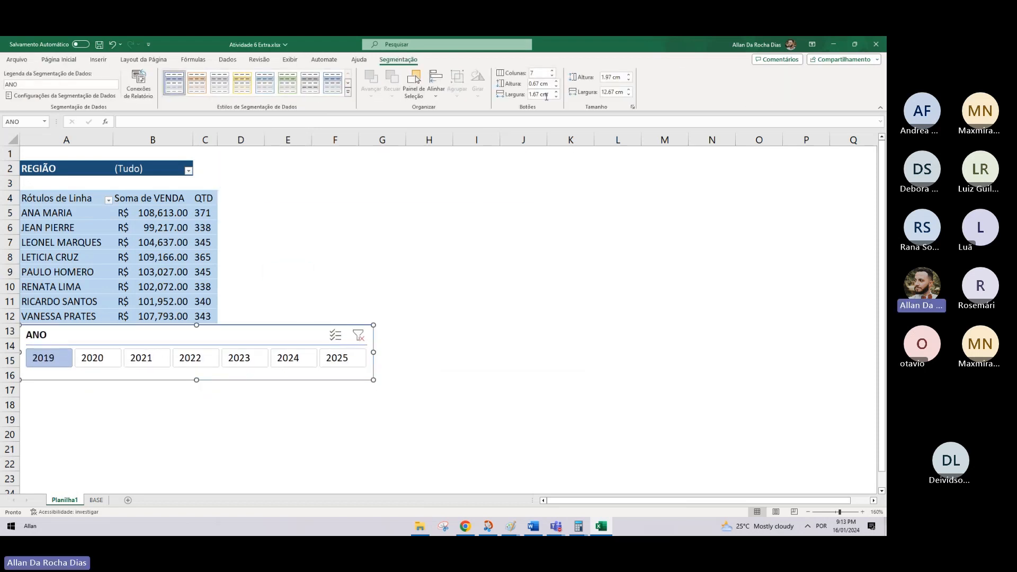
{"action": "left_click", "coordinate": [111, 98]}
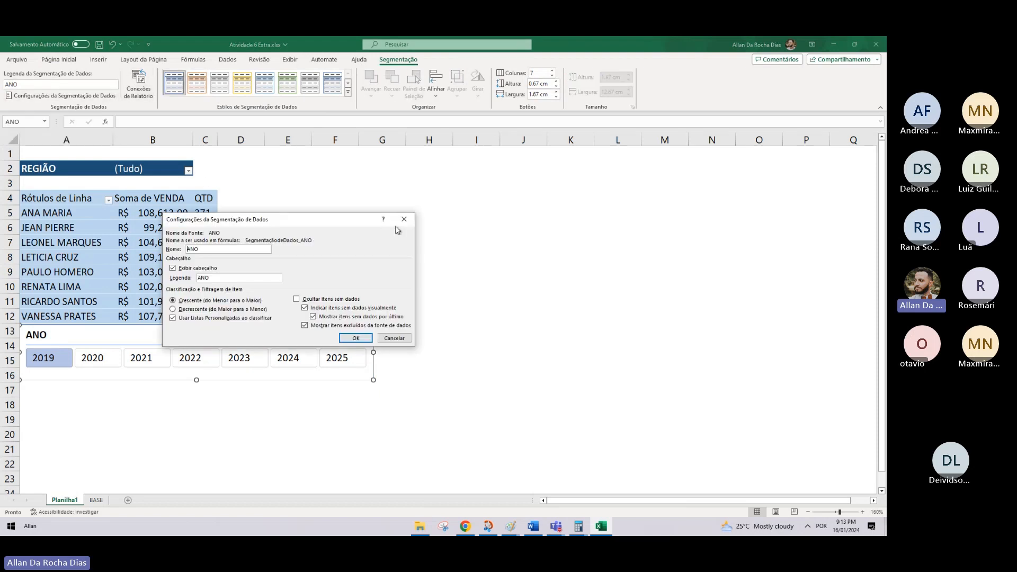
{"action": "left_click", "coordinate": [413, 220]}
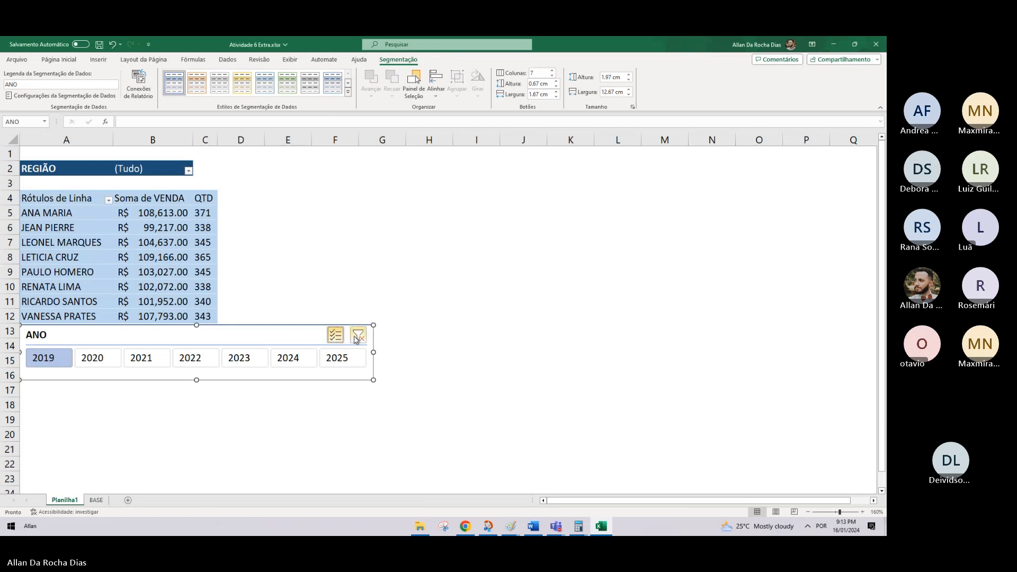
- Clear the year filter on the ANO slicer and turn off its multiple selection
{"action": "left_click", "coordinate": [358, 337]}
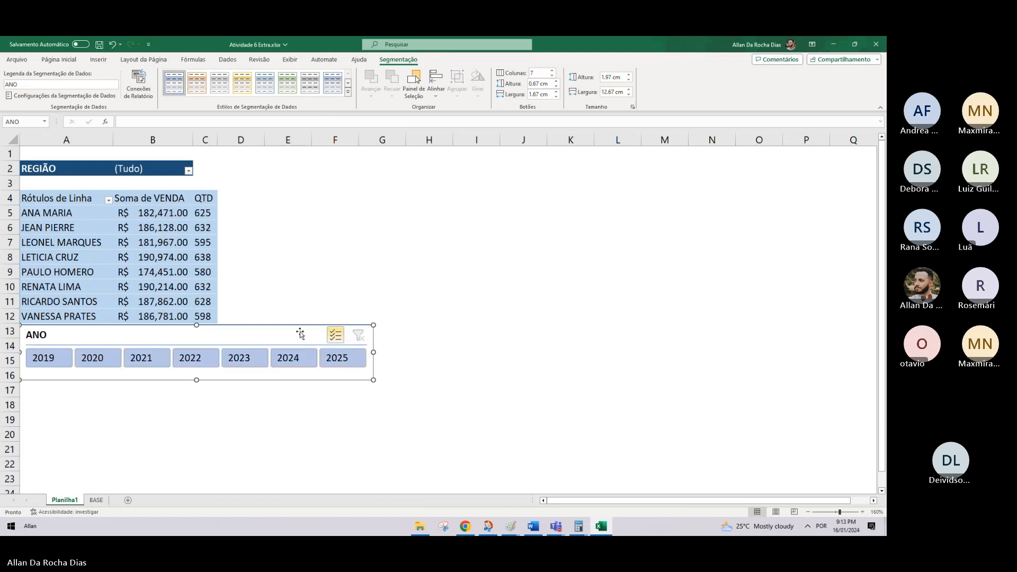
{"action": "left_click", "coordinate": [335, 335]}
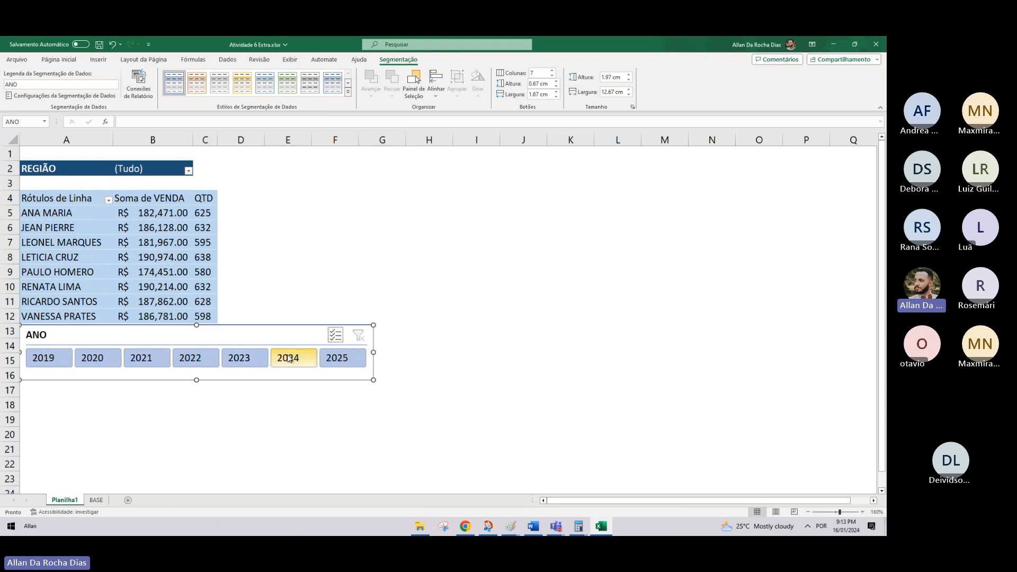
- Review the ANO slicer's size, object properties, position and layout settings, and close them without changes
{"action": "right_click", "coordinate": [198, 335]}
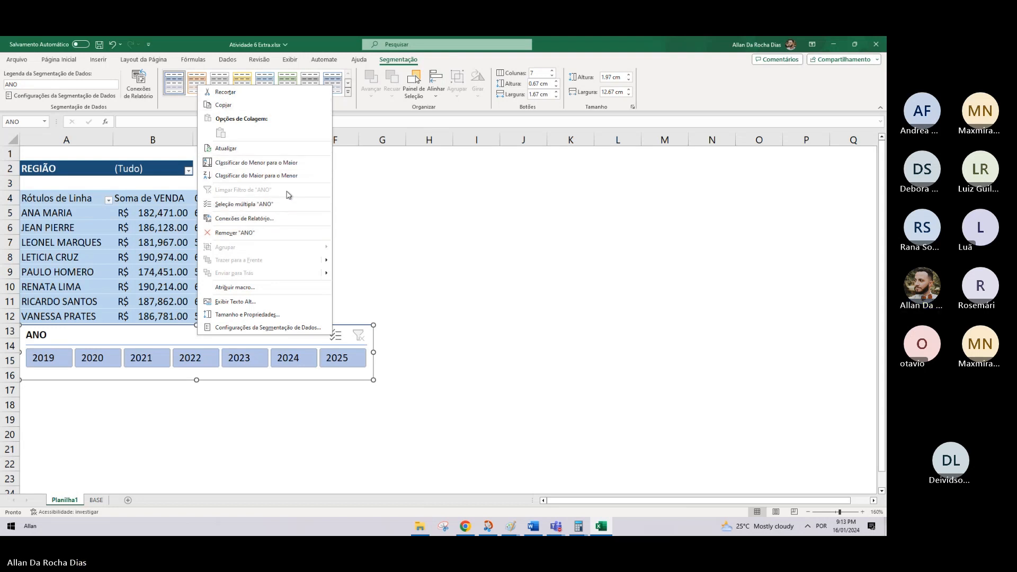
{"action": "left_click", "coordinate": [277, 318]}
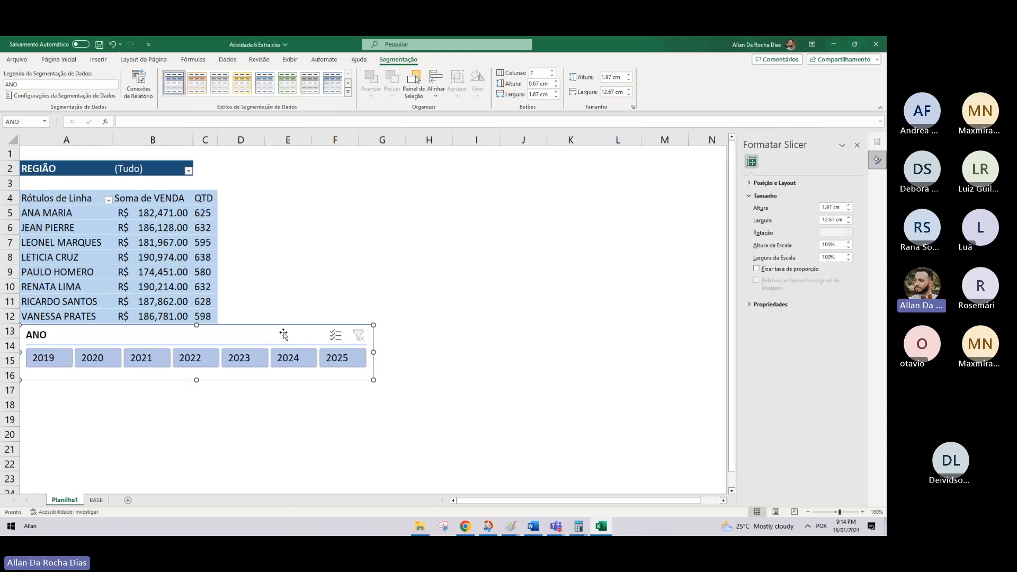
{"action": "left_click", "coordinate": [771, 304]}
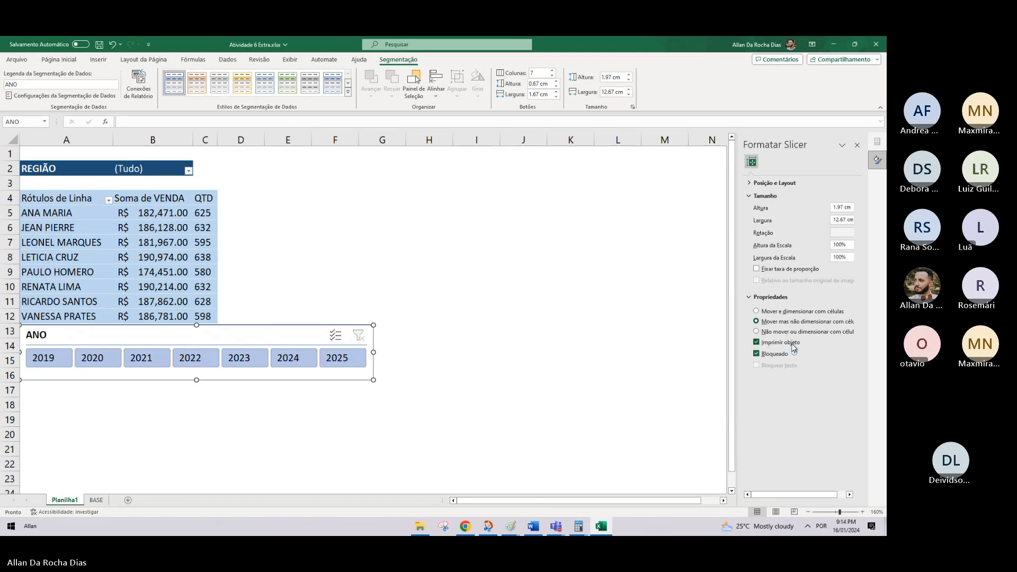
{"action": "left_click", "coordinate": [774, 183]}
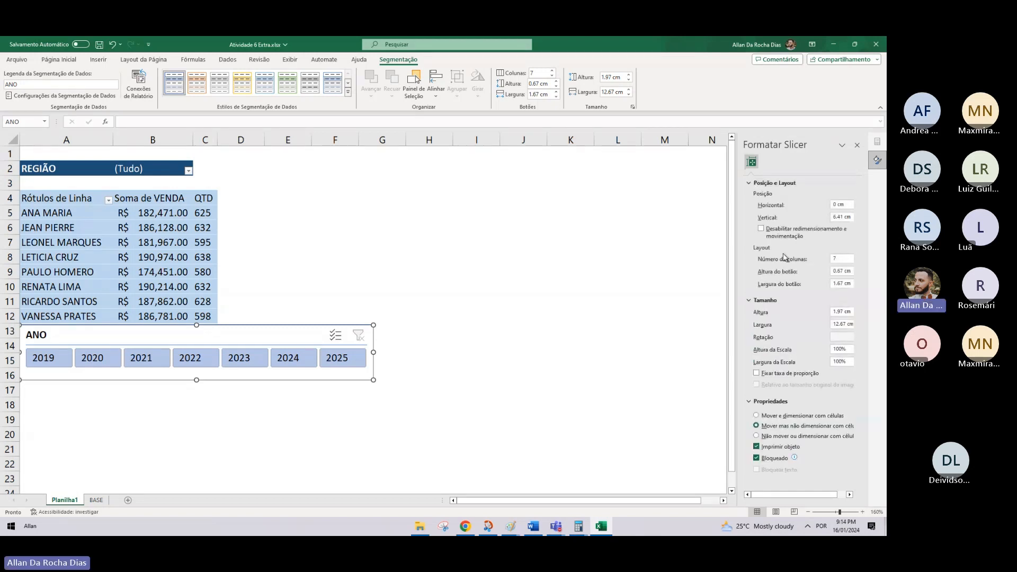
{"action": "left_click", "coordinate": [857, 145]}
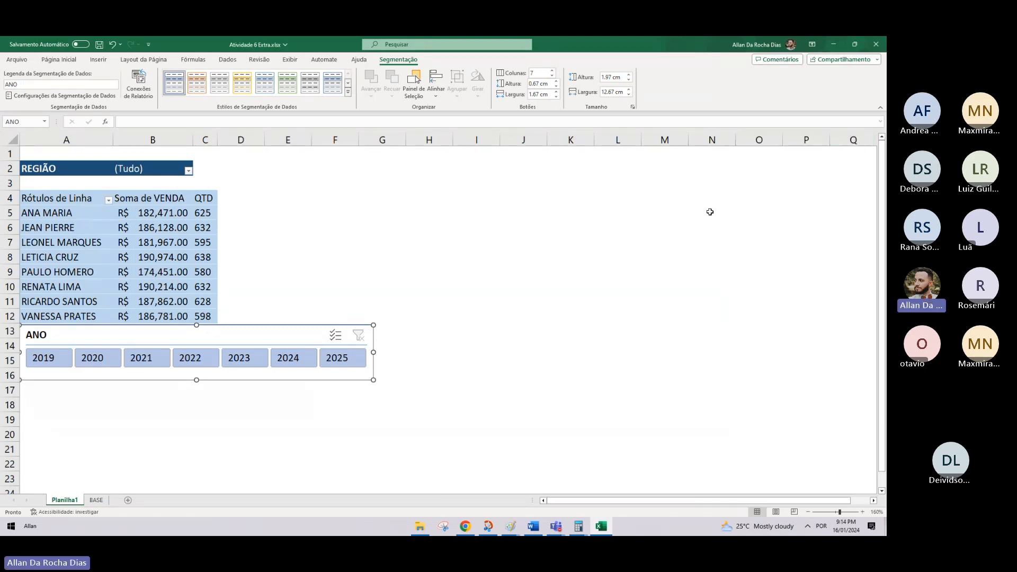
- Hide the ANO slicer's header and reduce the slicer's height to about 1.1 cm
{"action": "right_click", "coordinate": [246, 335]}
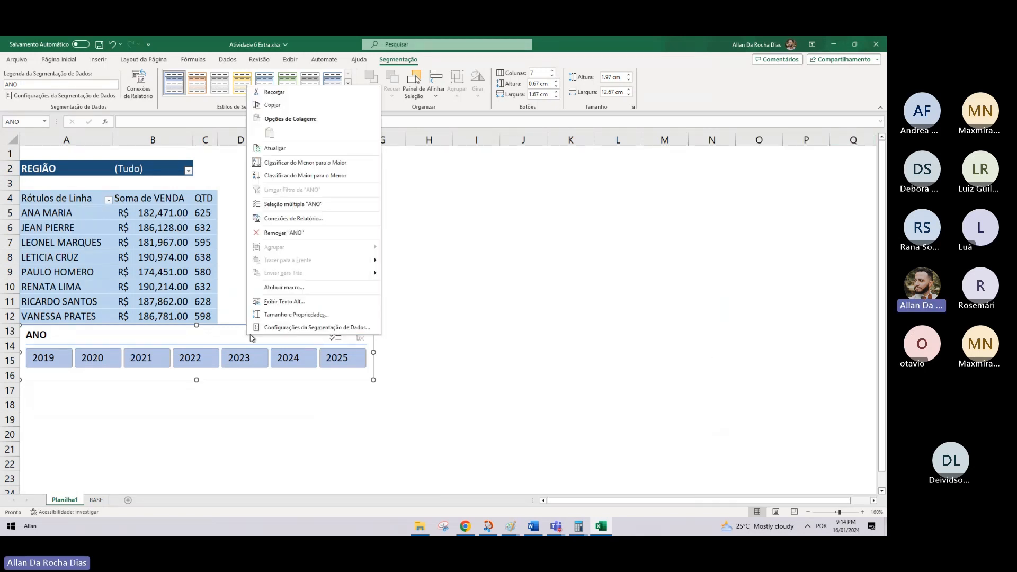
{"action": "left_click", "coordinate": [304, 328]}
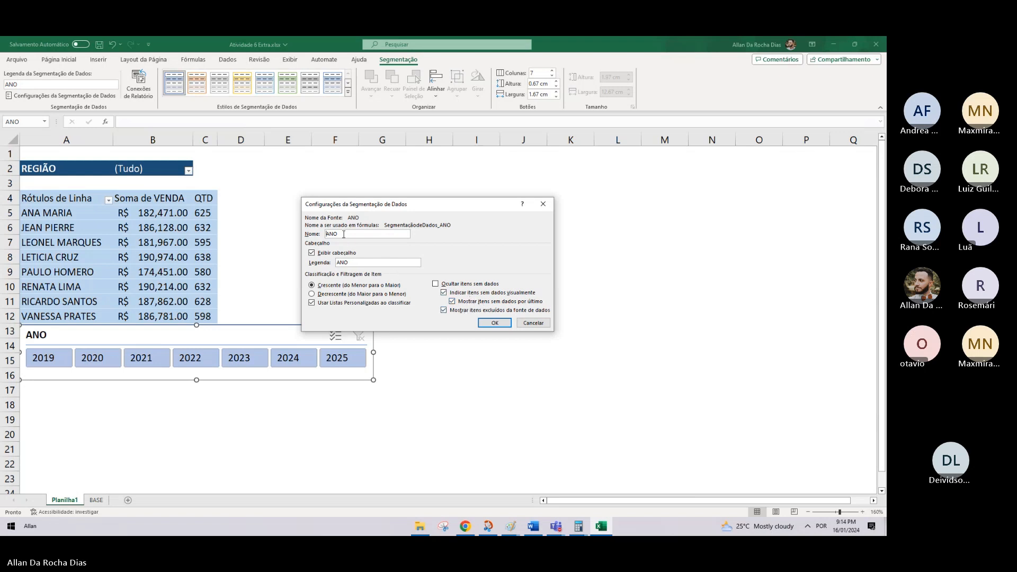
{"action": "left_click", "coordinate": [311, 252]}
{"action": "left_click", "coordinate": [493, 322]}
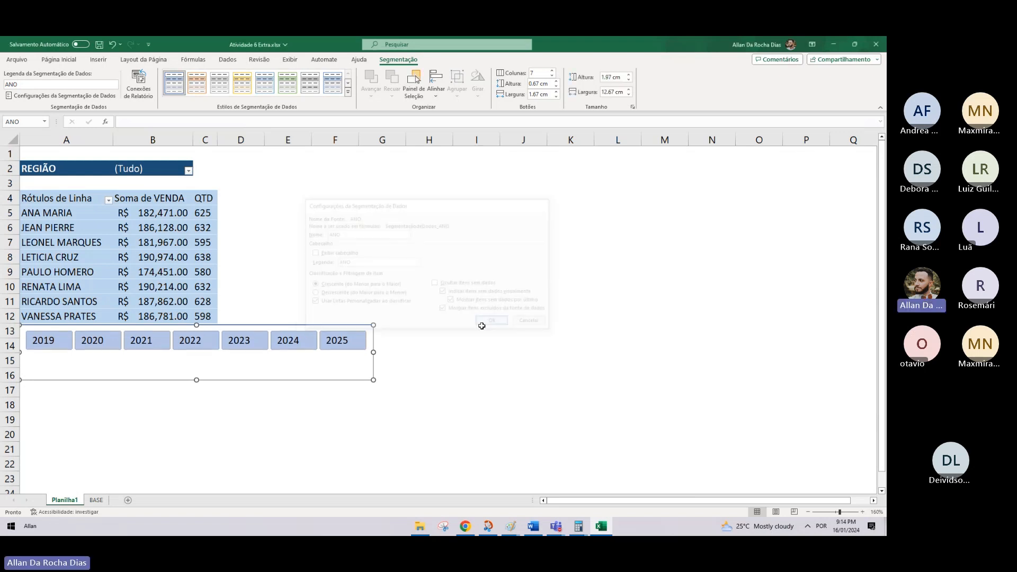
{"action": "left_click_drag", "start_coordinate": [196, 381], "coordinate": [200, 355]}
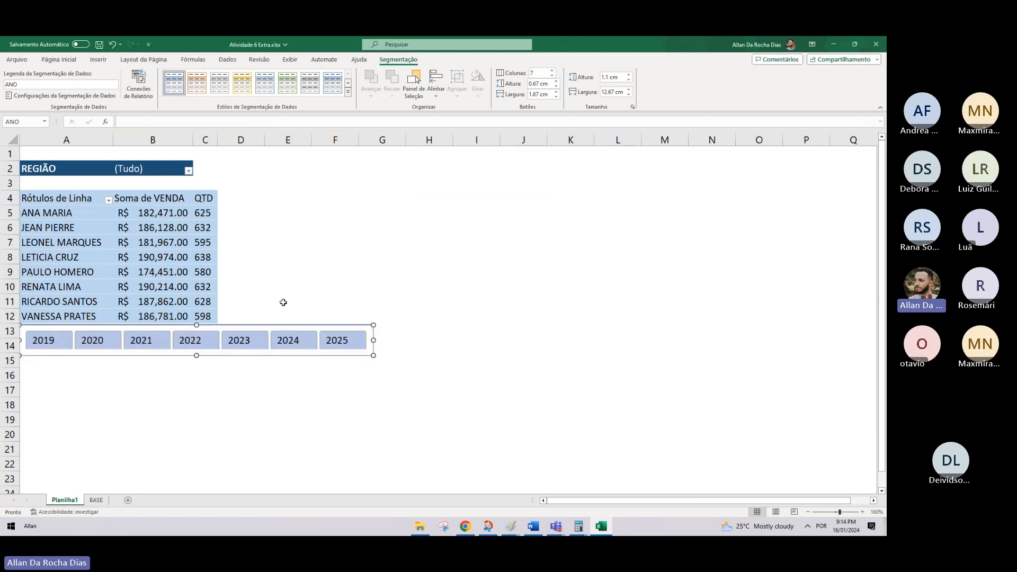
{"action": "left_click", "coordinate": [286, 289]}
{"action": "left_click", "coordinate": [97, 364]}
- Check the pivot table for individual years with the ANO slicer, and reselect all years from 2019 to 2025
{"action": "left_click", "coordinate": [45, 340]}
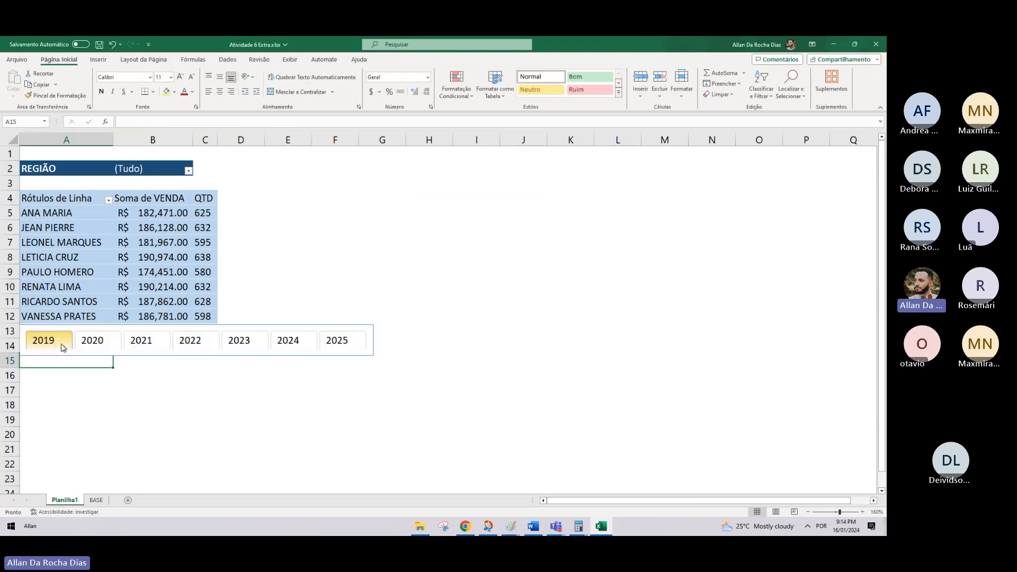
{"action": "left_click", "coordinate": [142, 340]}
{"action": "left_click", "coordinate": [212, 343]}
{"action": "left_click", "coordinate": [239, 340]}
{"action": "left_click", "coordinate": [288, 340]}
{"action": "left_click", "coordinate": [336, 340]}
{"action": "left_click", "coordinate": [58, 343]}
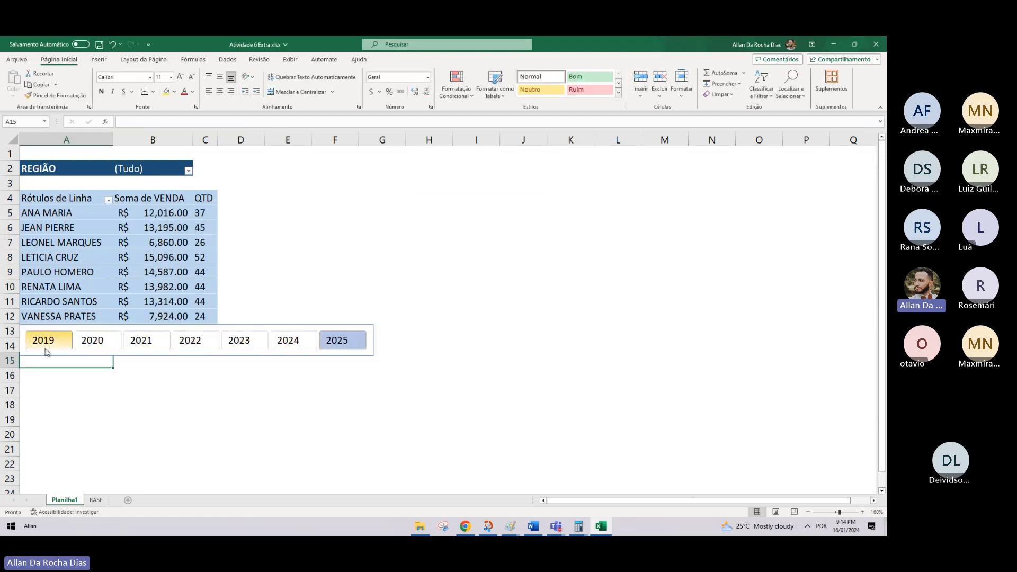
{"action": "left_click_drag", "start_coordinate": [114, 340], "coordinate": [336, 342]}
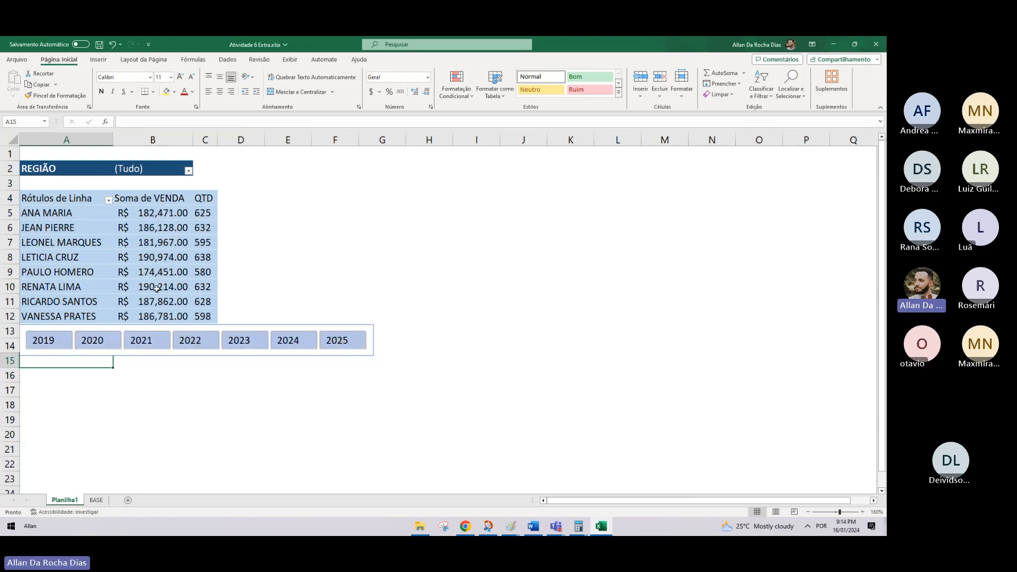
{"action": "left_click", "coordinate": [180, 449]}
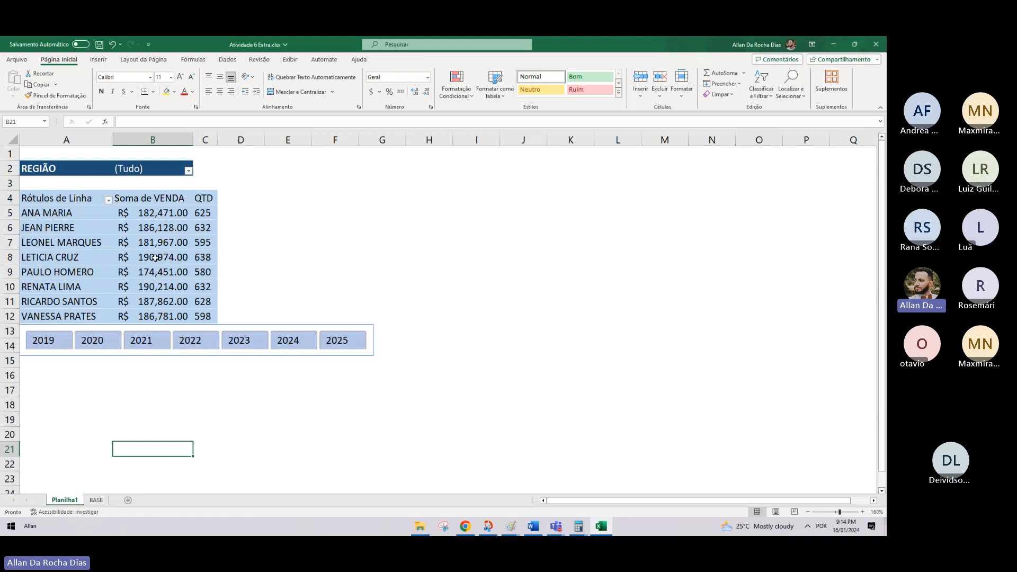
- Insert a Coluna Agrupada pivot chart beside the pivot table and move the ANO slicer down to rows 16 and 17
{"action": "left_click", "coordinate": [92, 200]}
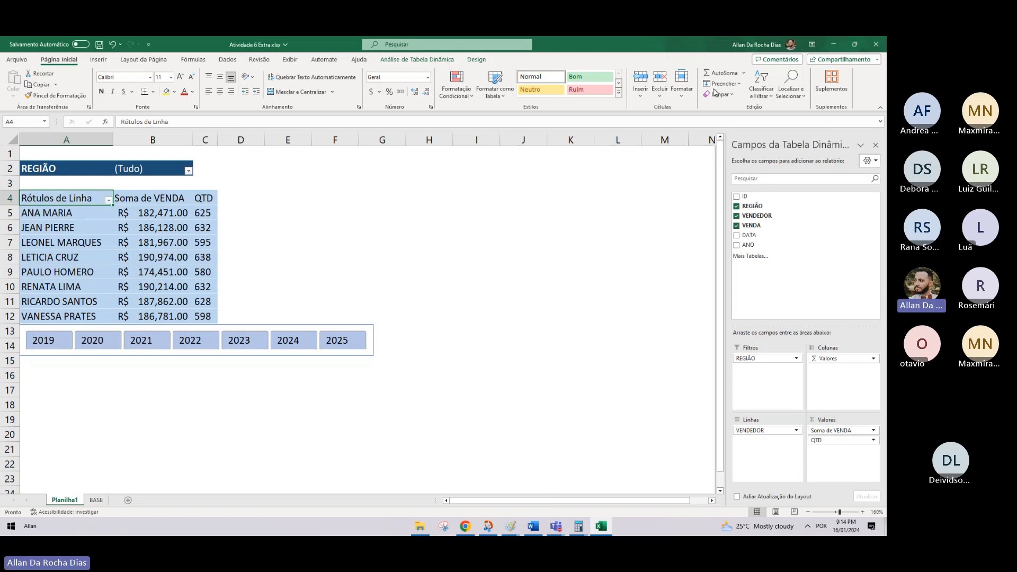
{"action": "left_click", "coordinate": [446, 62]}
{"action": "left_click", "coordinate": [716, 82]}
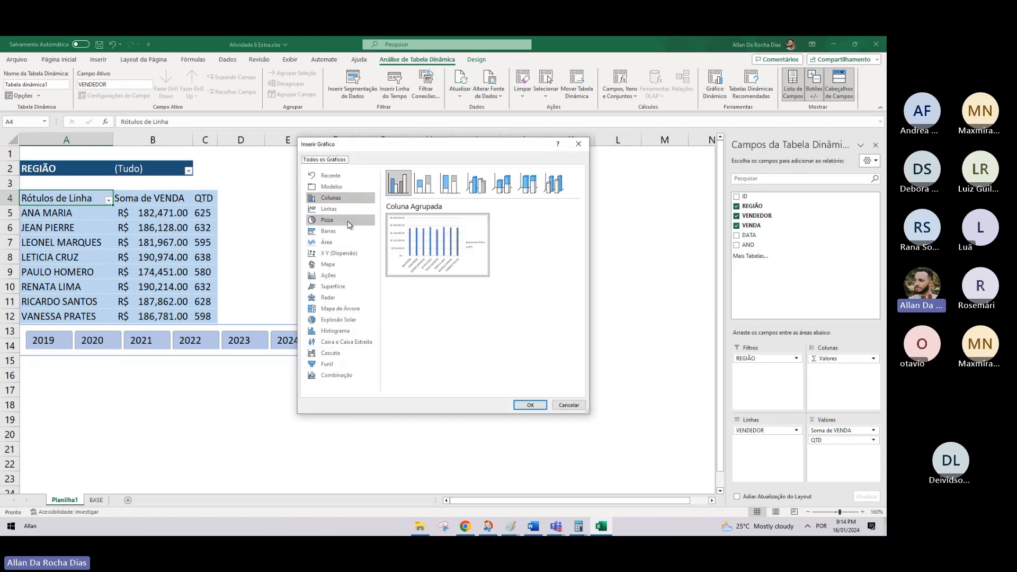
{"action": "left_click", "coordinate": [529, 405]}
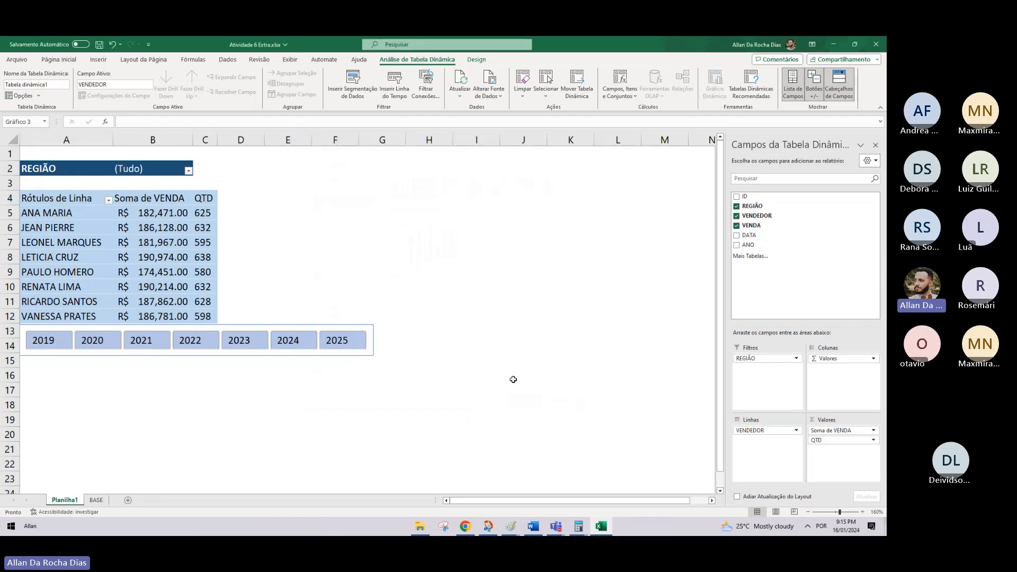
{"action": "left_click_drag", "start_coordinate": [513, 379], "coordinate": [475, 199]}
{"action": "left_click_drag", "start_coordinate": [176, 354], "coordinate": [173, 396]}
{"action": "left_click", "coordinate": [152, 345]}
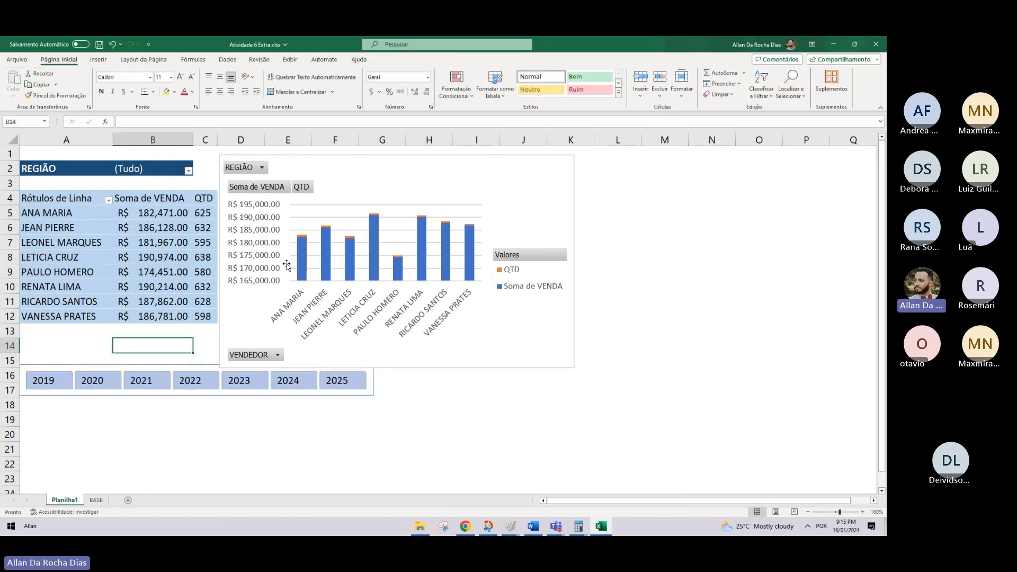
- Apply the second quick layout, with title, top legend and data labels, to the pivot chart and shift its plot area slightly up
{"action": "left_click", "coordinate": [367, 184]}
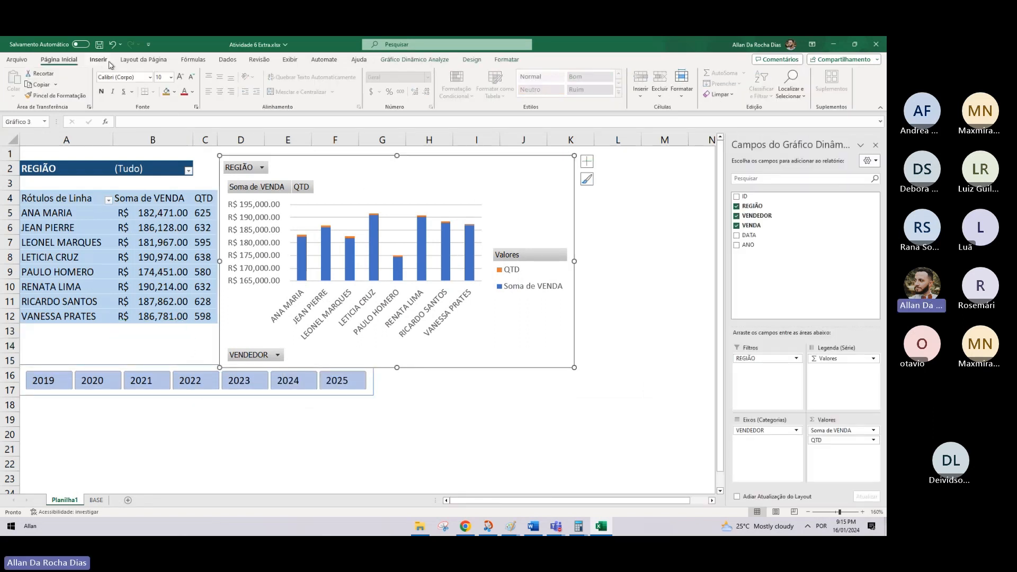
{"action": "left_click", "coordinate": [415, 59]}
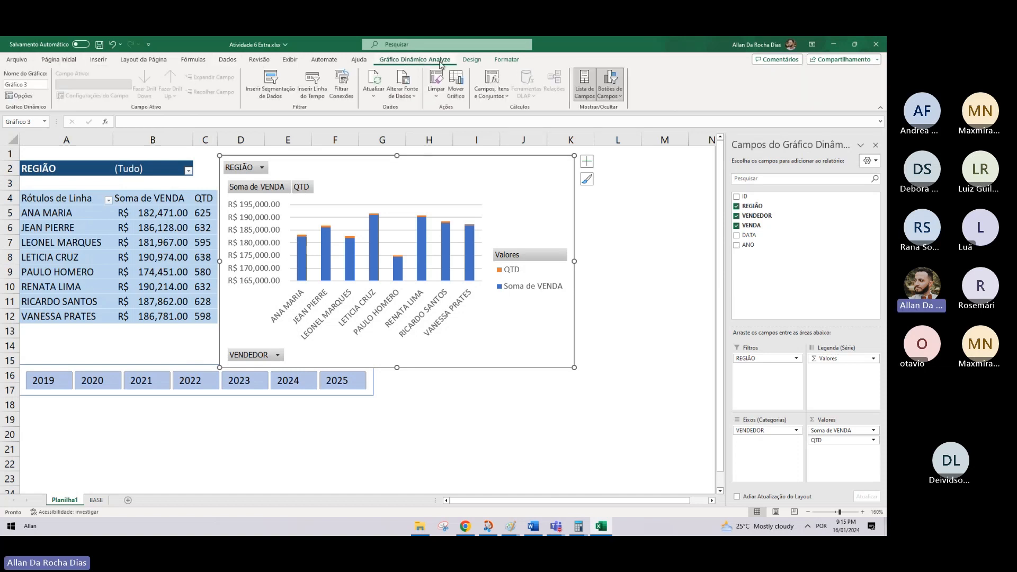
{"action": "left_click", "coordinate": [472, 59]}
{"action": "left_click", "coordinate": [66, 90]}
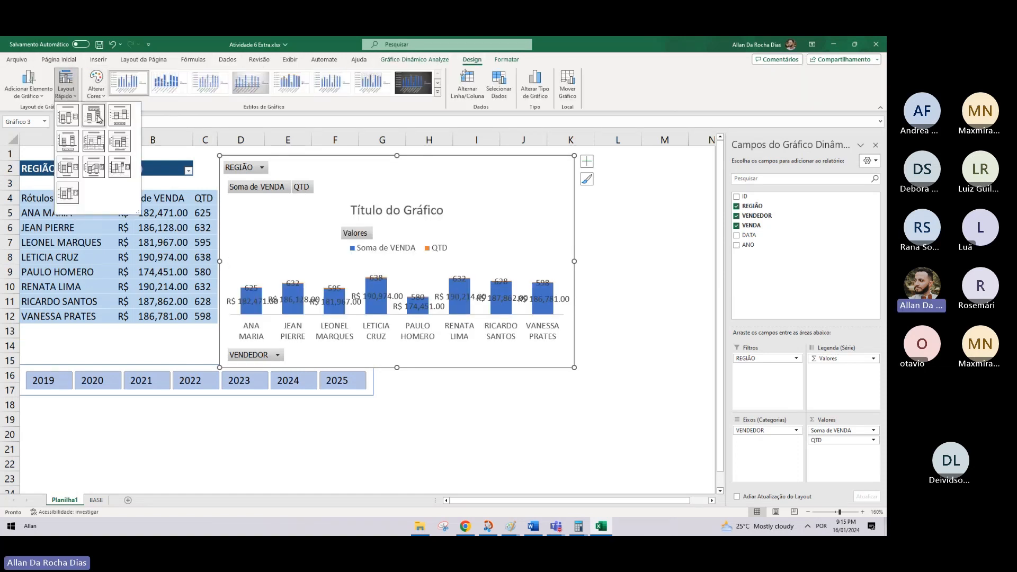
{"action": "left_click", "coordinate": [99, 120]}
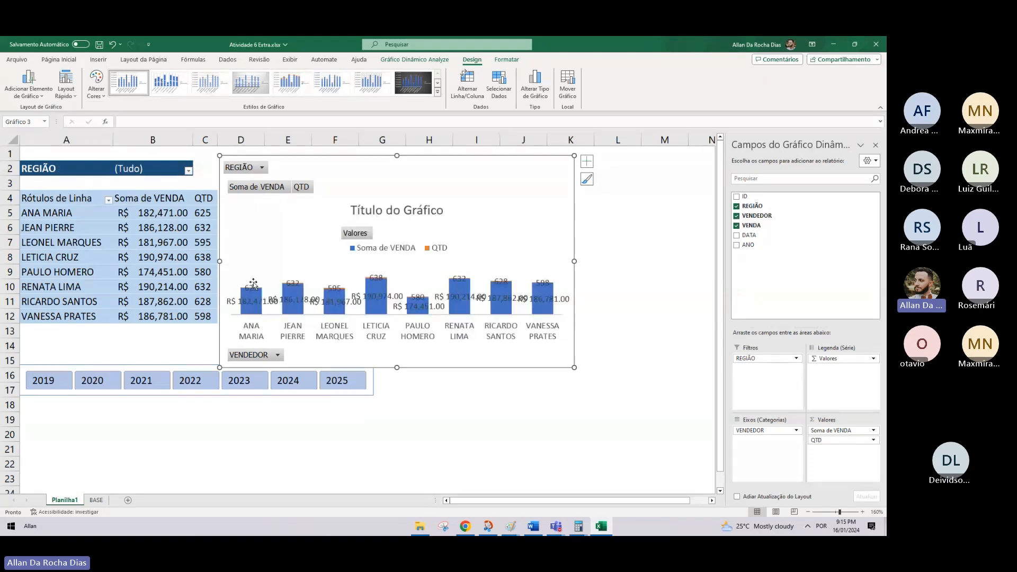
{"action": "left_click", "coordinate": [254, 300]}
{"action": "left_click_drag", "start_coordinate": [254, 300], "coordinate": [254, 275]}
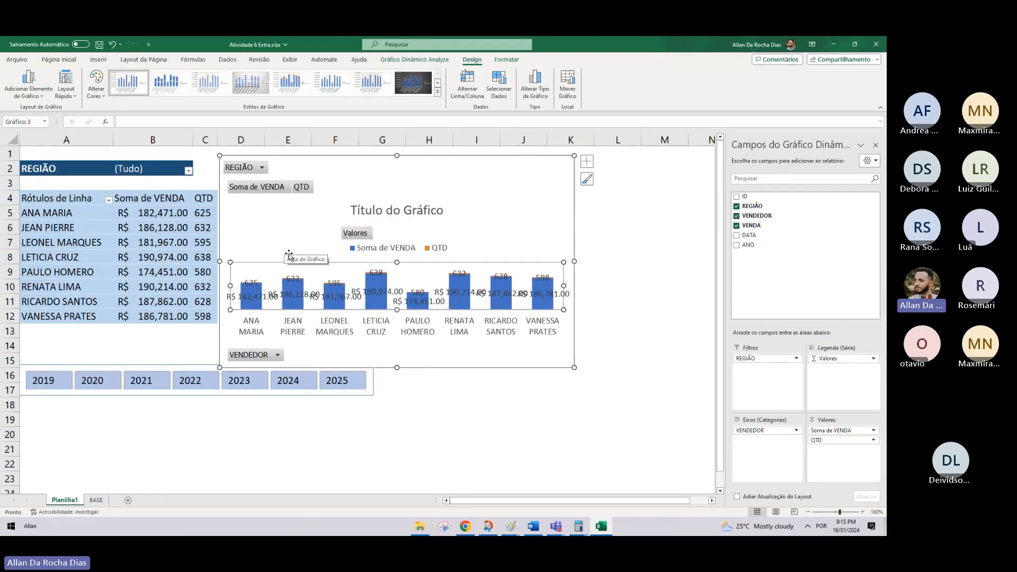
- Compare several chart styles on the pivot chart, including the dark and grey gradient ones, and apply the second style
{"action": "left_click", "coordinate": [180, 86]}
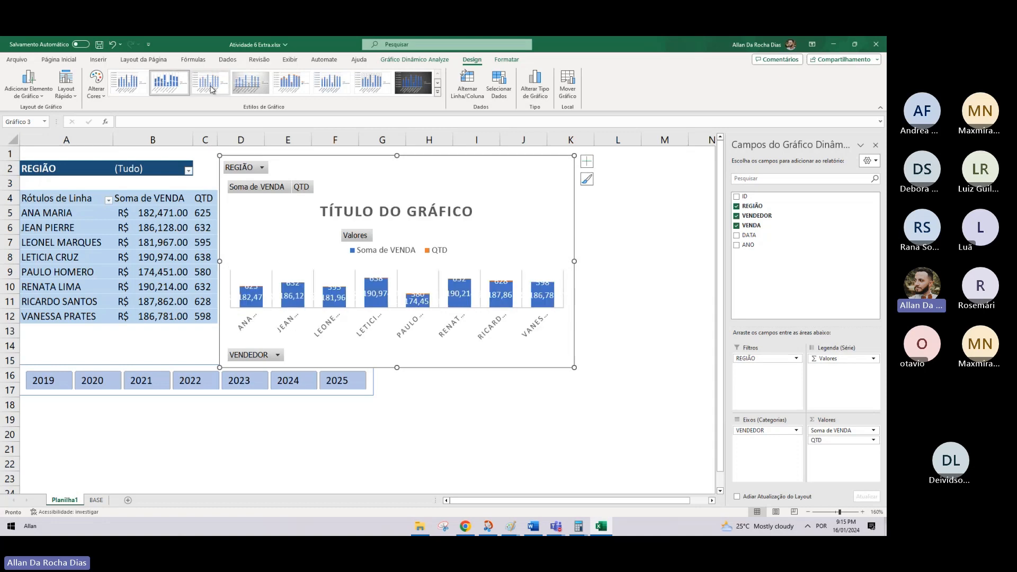
{"action": "left_click", "coordinate": [331, 83]}
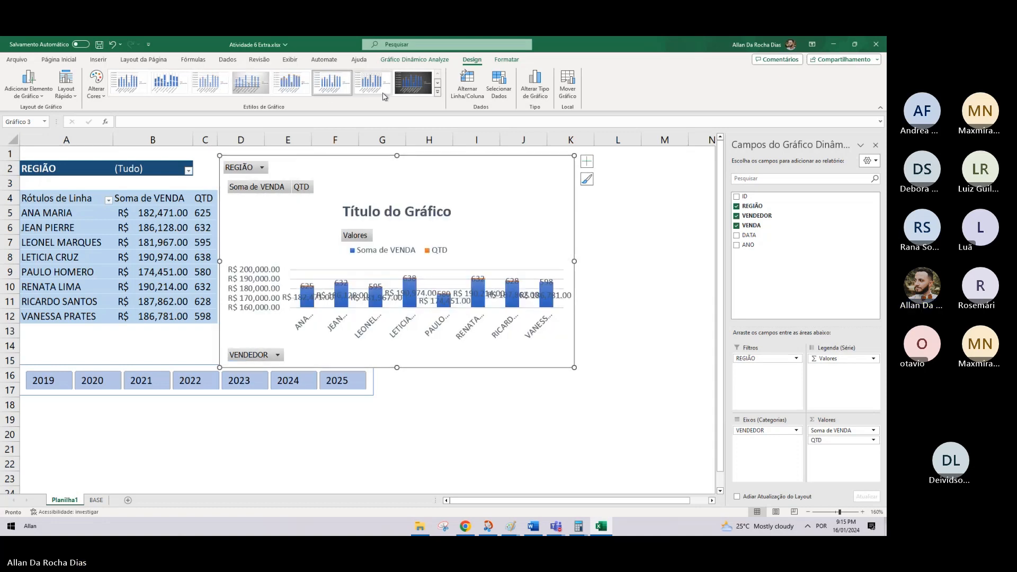
{"action": "left_click", "coordinate": [413, 84]}
{"action": "left_click", "coordinate": [437, 92]}
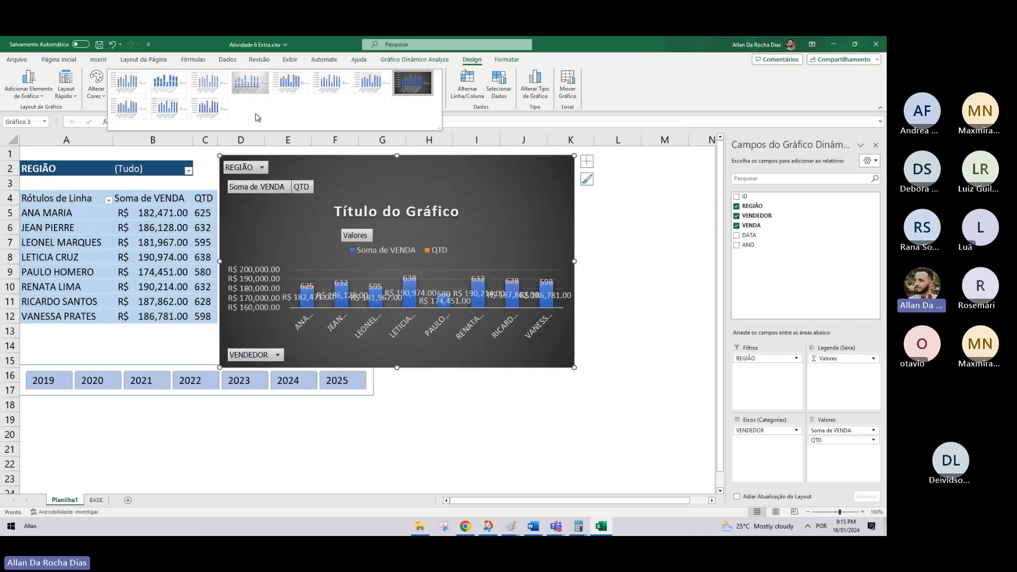
{"action": "left_click", "coordinate": [209, 109]}
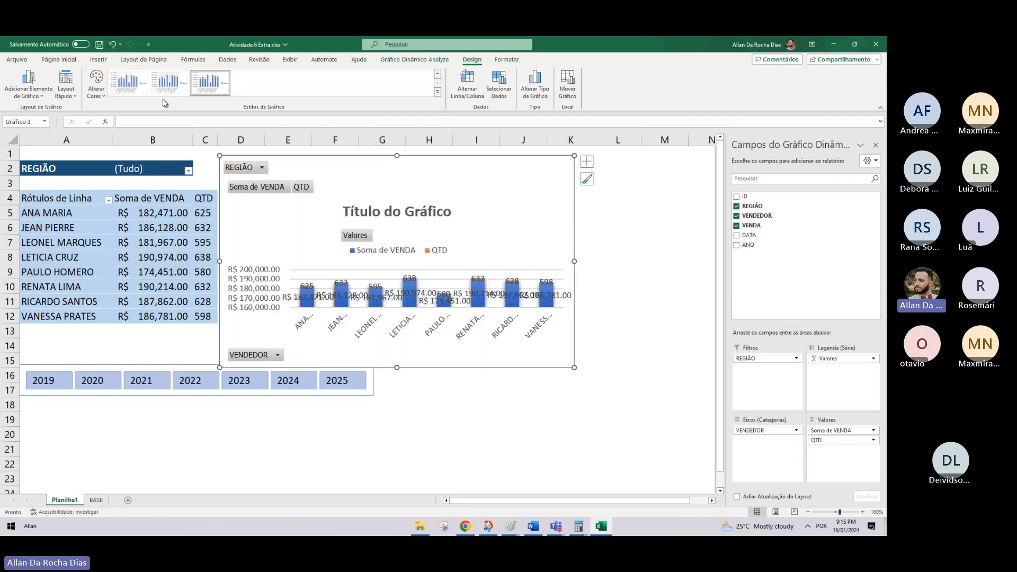
{"action": "left_click", "coordinate": [127, 83]}
{"action": "left_click", "coordinate": [309, 295]}
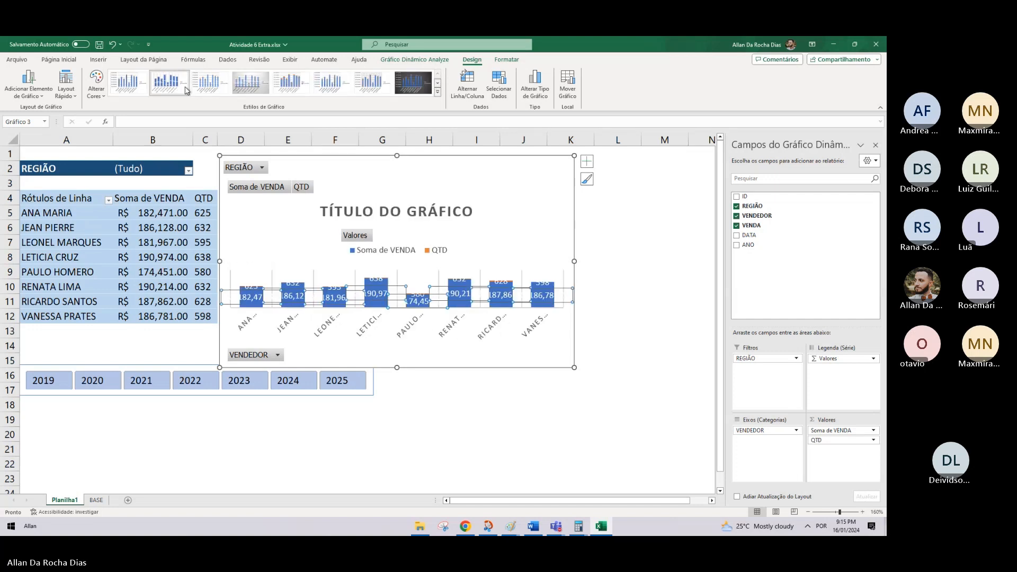
{"action": "left_click", "coordinate": [262, 88]}
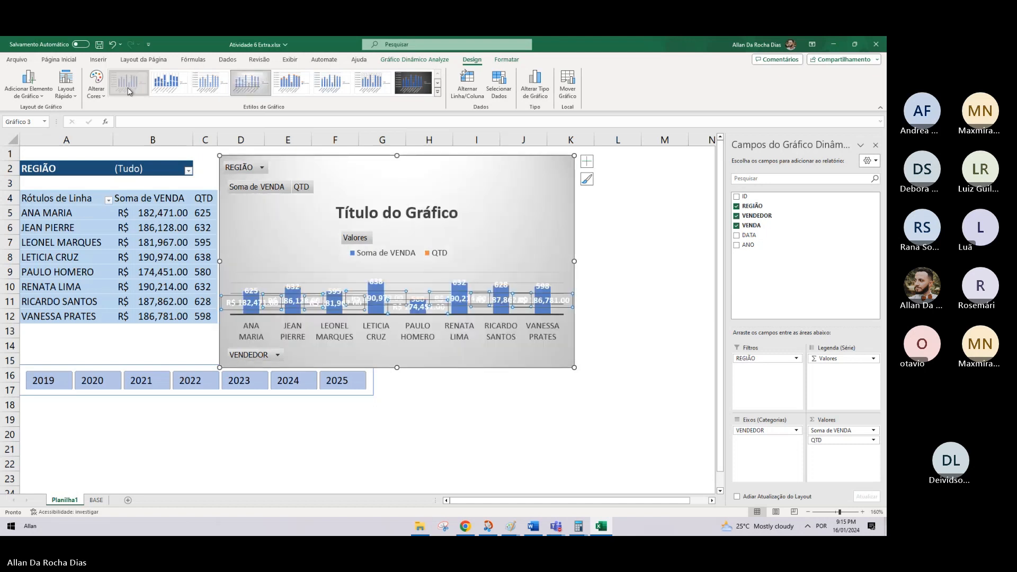
{"action": "left_click", "coordinate": [169, 85]}
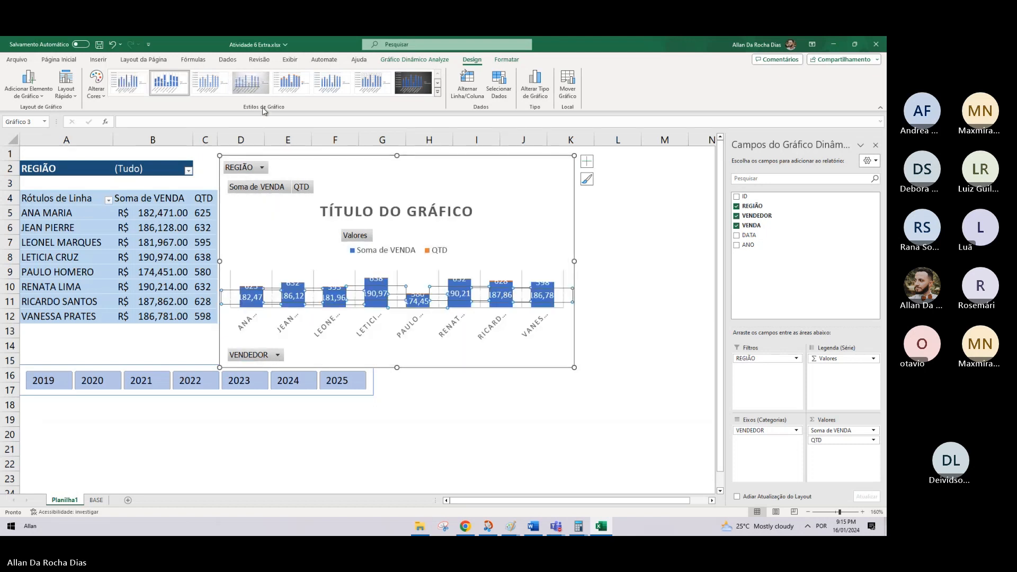
- Move the first seller's Soma de VENDA data label slightly up and set its text colour to black
{"action": "left_click", "coordinate": [252, 298]}
{"action": "left_click_drag", "start_coordinate": [272, 294], "coordinate": [272, 286]}
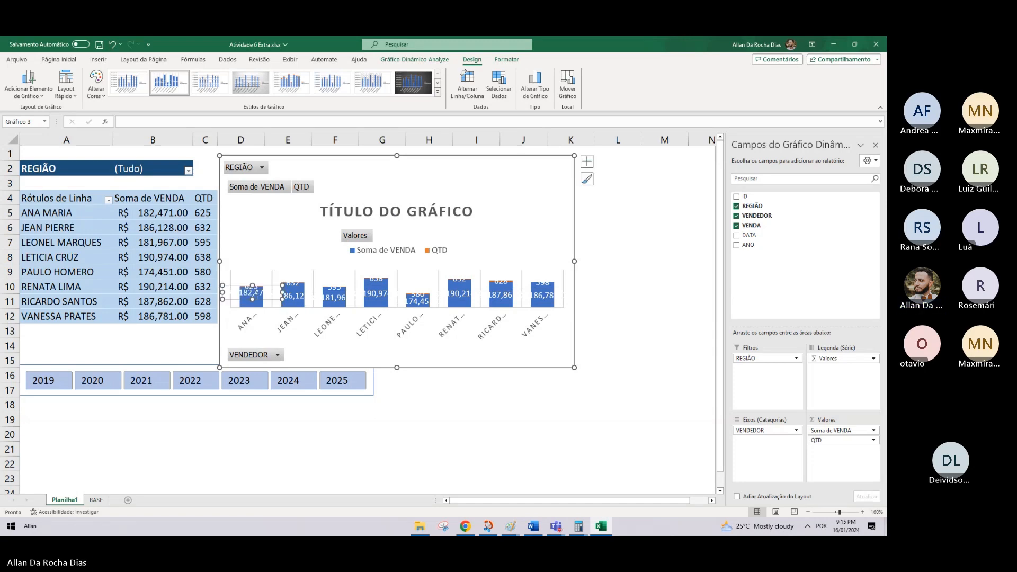
{"action": "left_click", "coordinate": [264, 292]}
{"action": "left_click", "coordinate": [269, 287]}
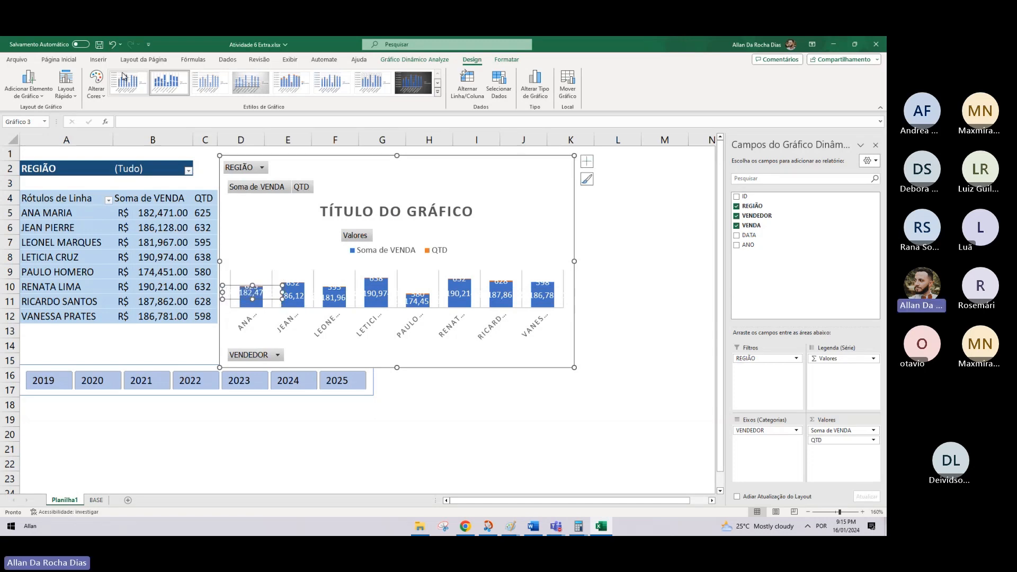
{"action": "left_click", "coordinate": [59, 59]}
{"action": "left_click", "coordinate": [192, 92]}
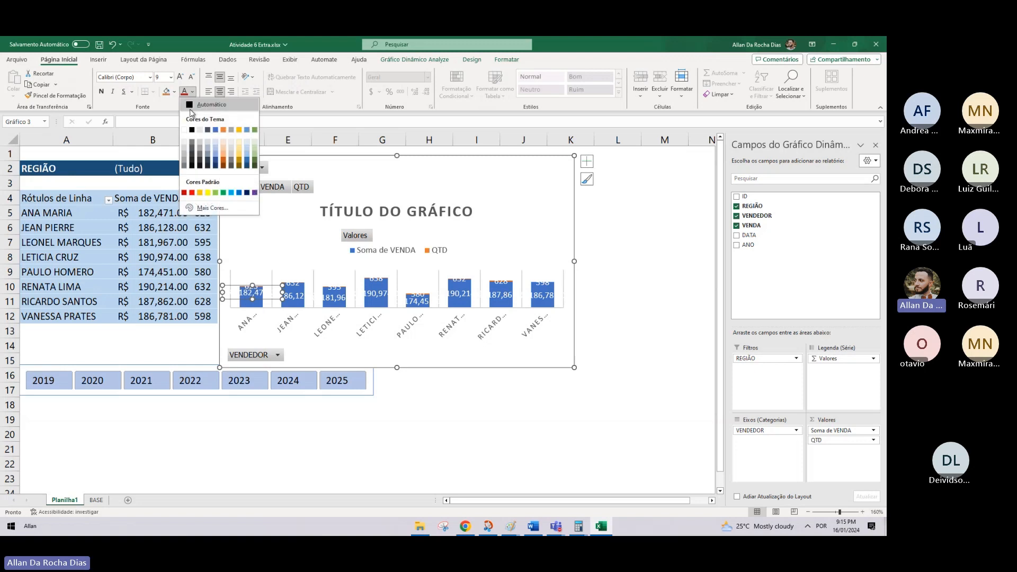
{"action": "left_click", "coordinate": [200, 113]}
- Set the text of all Soma de VENDA data labels to black and give them a light blue fill
{"action": "left_click", "coordinate": [317, 301]}
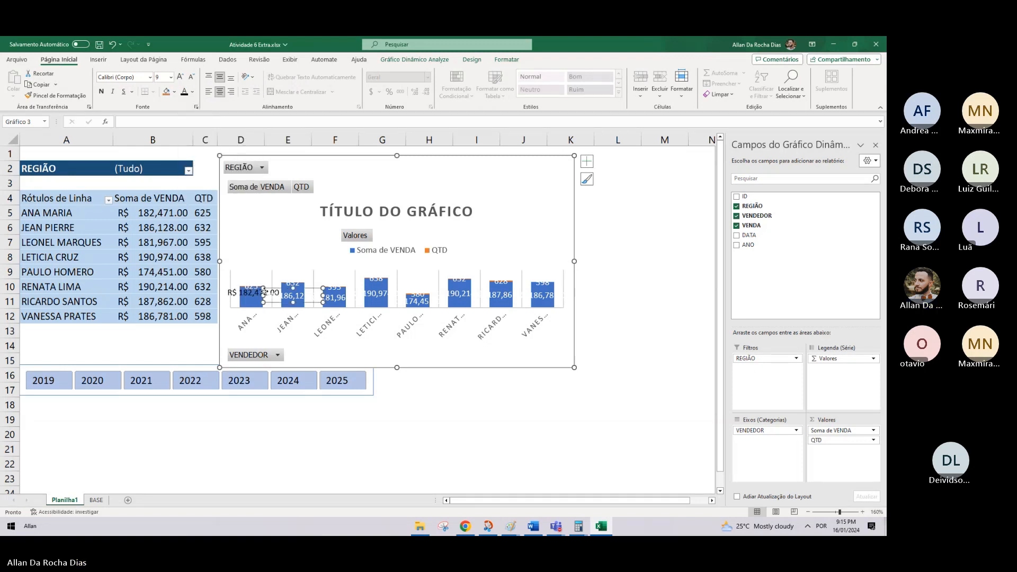
{"action": "left_click", "coordinate": [259, 292]}
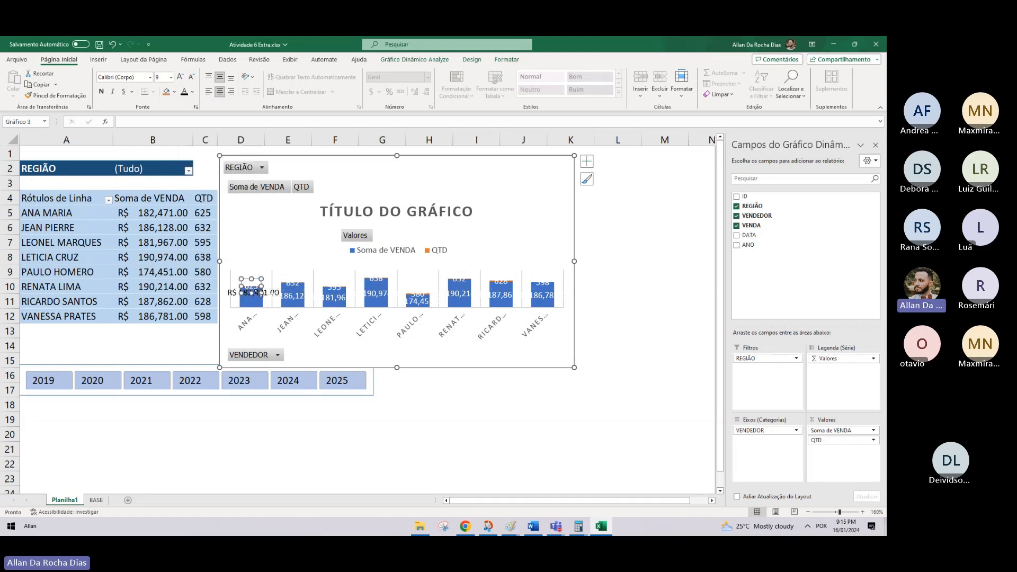
{"action": "left_click", "coordinate": [291, 298]}
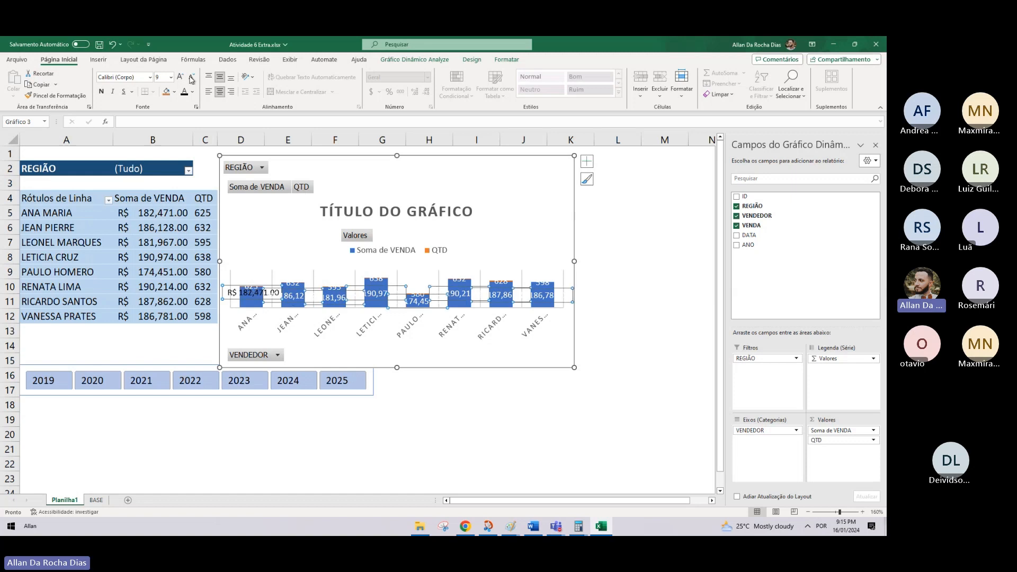
{"action": "left_click", "coordinate": [174, 93]}
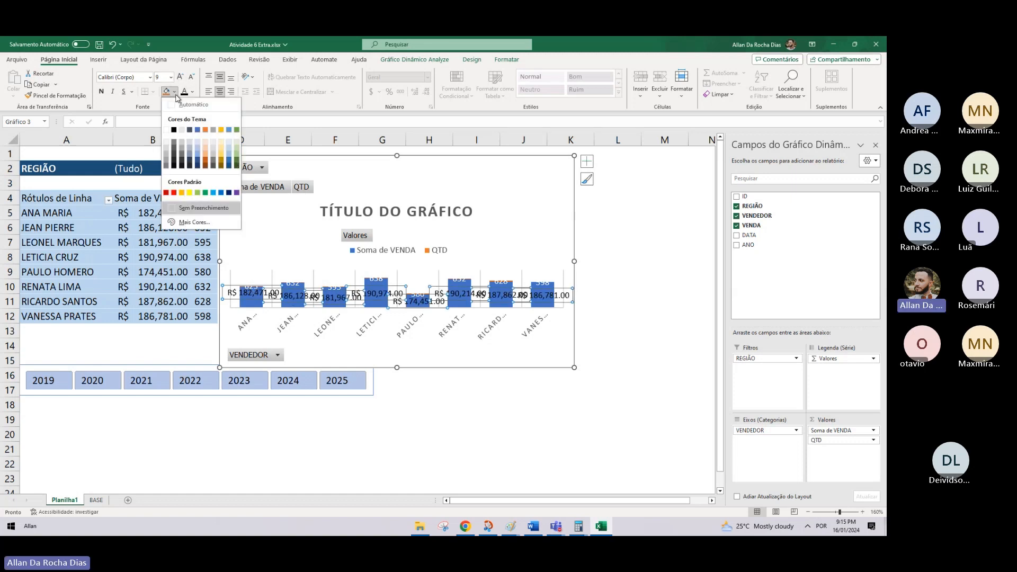
{"action": "left_click", "coordinate": [198, 151]}
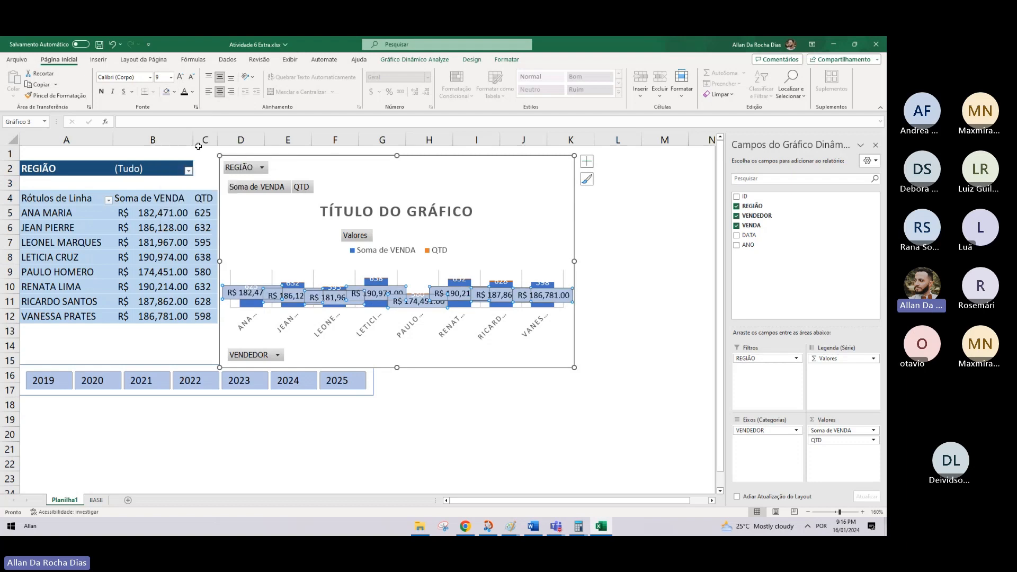
- Set the Soma de VENDA data labels' font to Ebrima and widen the pivot chart to the end of column O
{"action": "left_click", "coordinate": [151, 77]}
{"action": "type", "text": "E"}
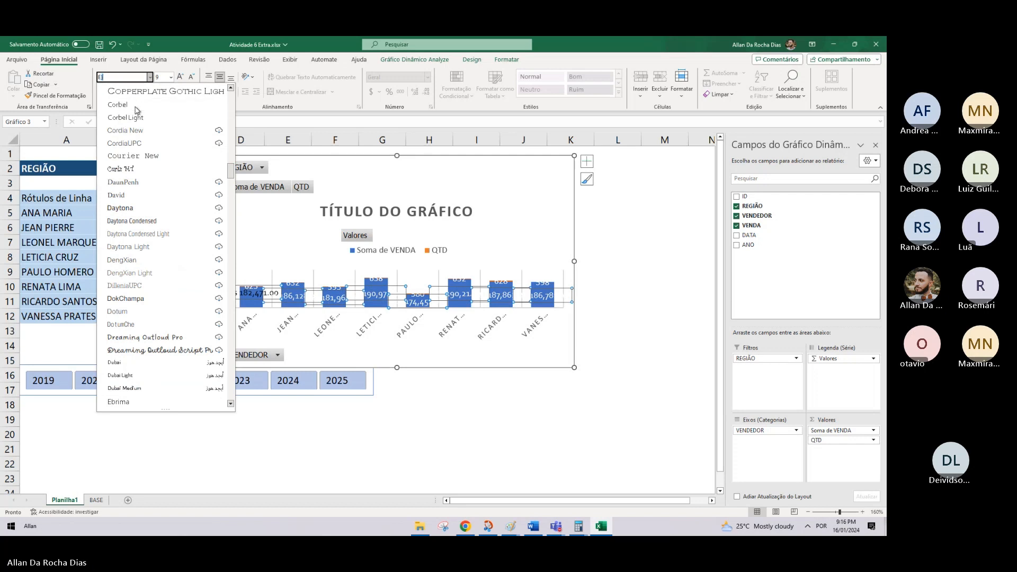
{"action": "key", "text": "Return"}
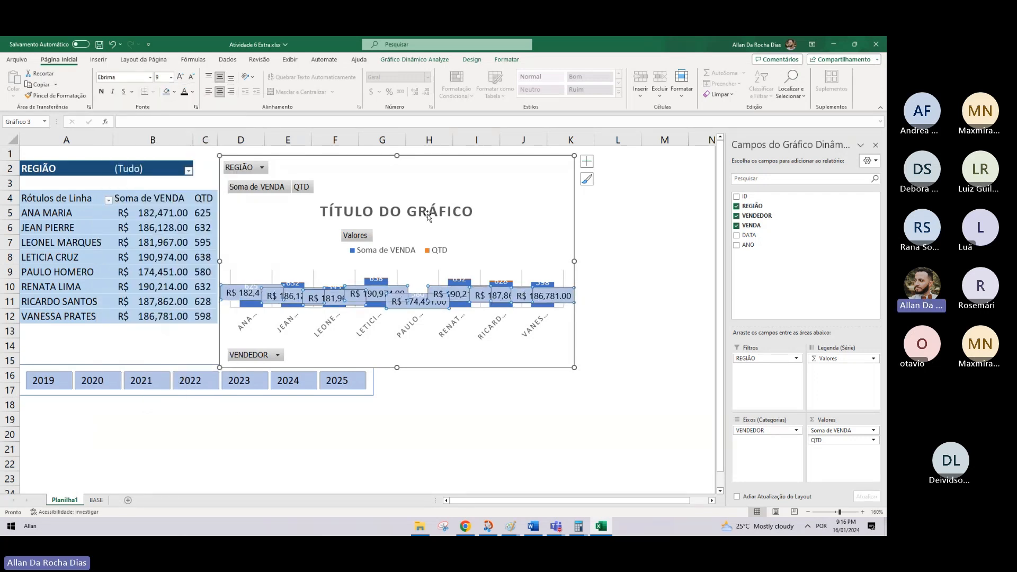
{"action": "left_click_drag", "start_coordinate": [576, 262], "coordinate": [674, 269]}
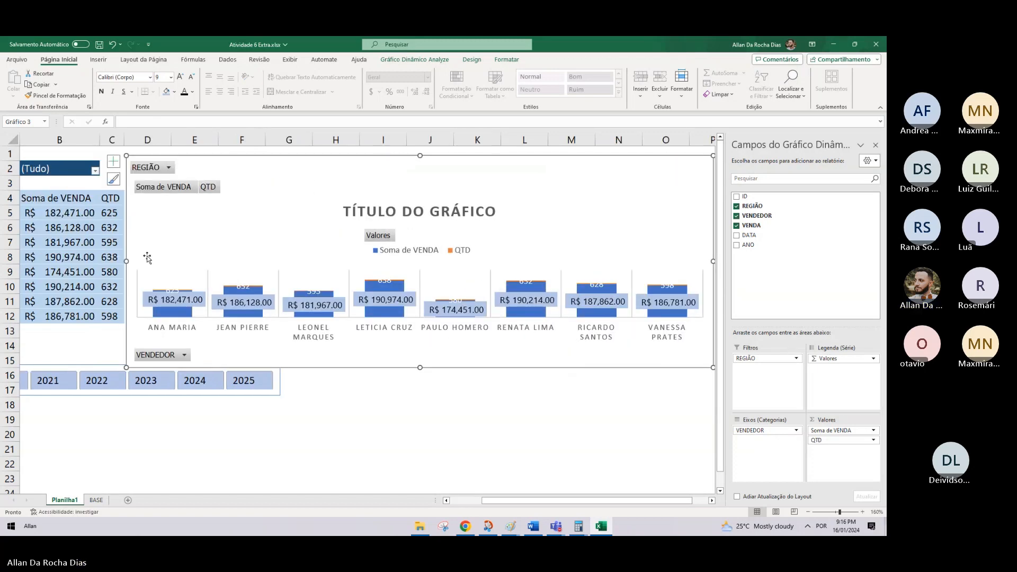
- Move the Soma de VENDA data labels of the first six sellers up above their columns in the pivot chart
{"action": "left_click", "coordinate": [89, 355]}
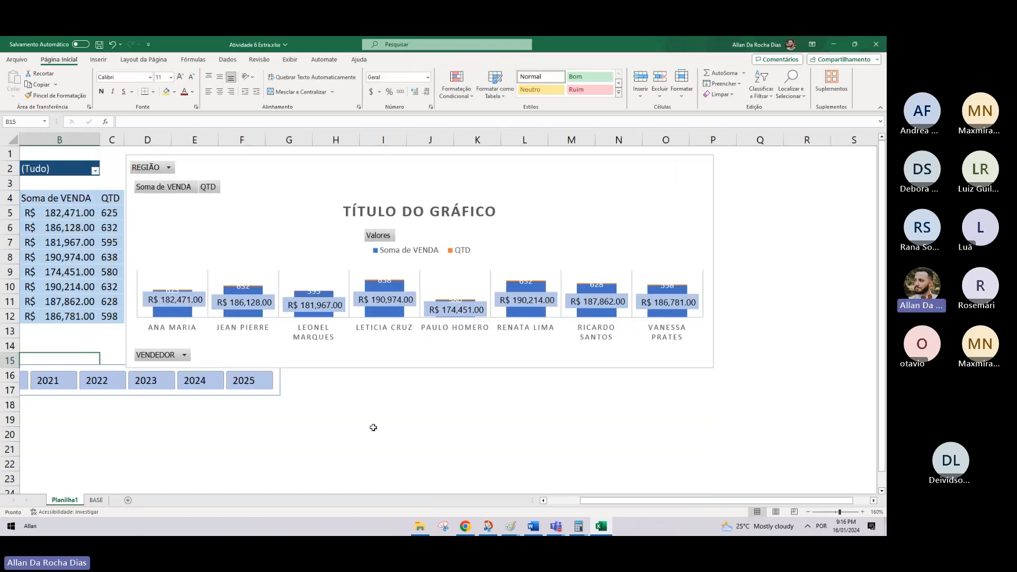
{"action": "left_click_drag", "start_coordinate": [591, 502], "coordinate": [531, 503]}
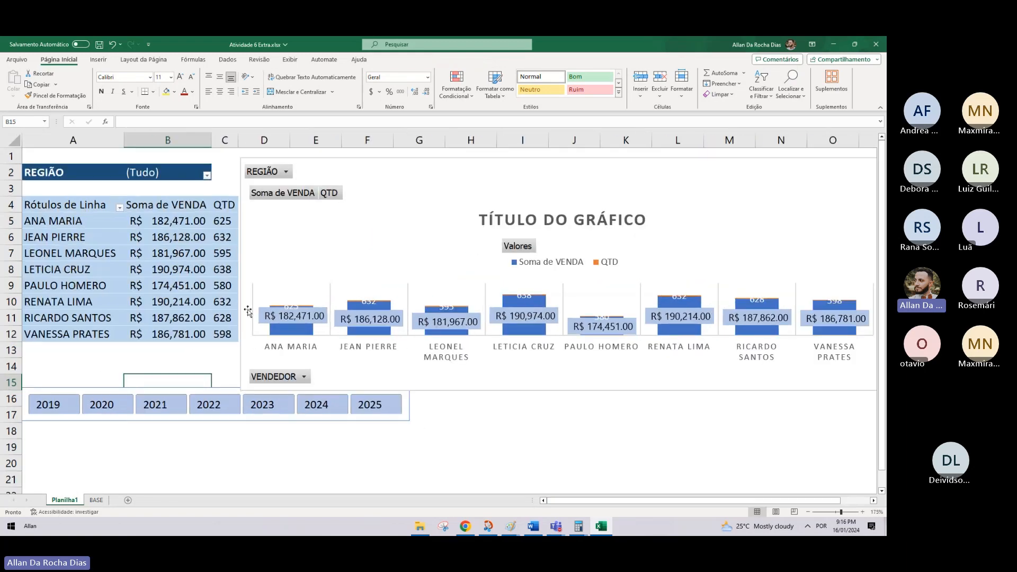
{"action": "scroll", "coordinate": [249, 312], "scroll_direction": "up", "scroll_amount": 1}
{"action": "left_click", "coordinate": [300, 312]}
{"action": "left_click_drag", "start_coordinate": [300, 312], "coordinate": [308, 303]}
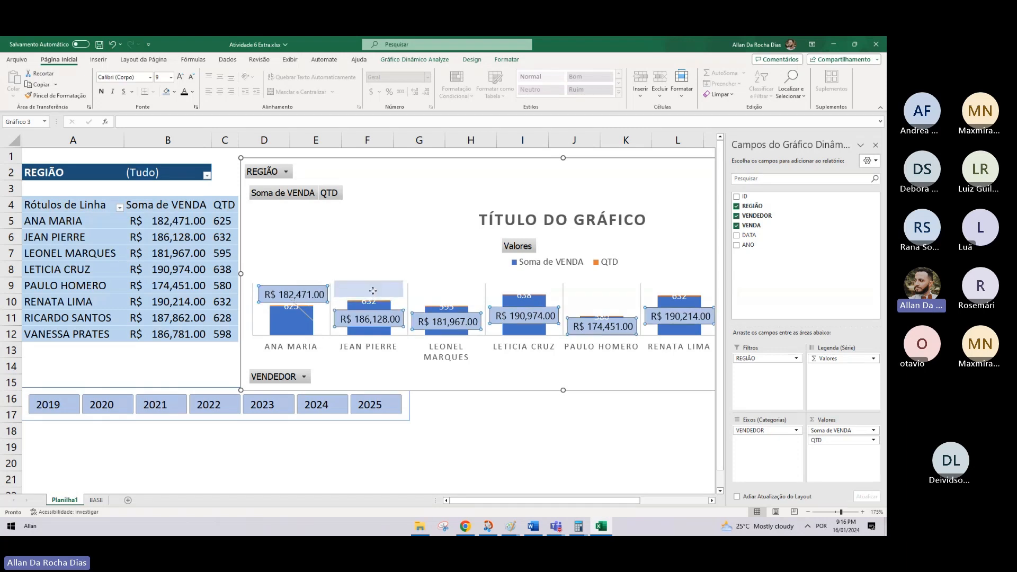
{"action": "left_click_drag", "start_coordinate": [386, 317], "coordinate": [386, 290]}
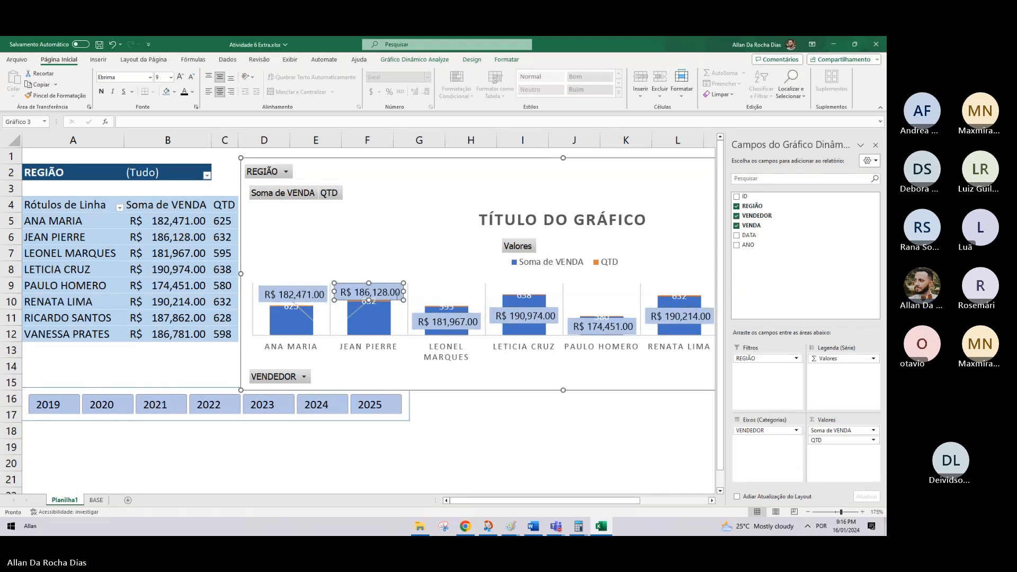
{"action": "left_click", "coordinate": [447, 322]}
{"action": "left_click_drag", "start_coordinate": [447, 322], "coordinate": [448, 295]}
{"action": "left_click", "coordinate": [513, 321]}
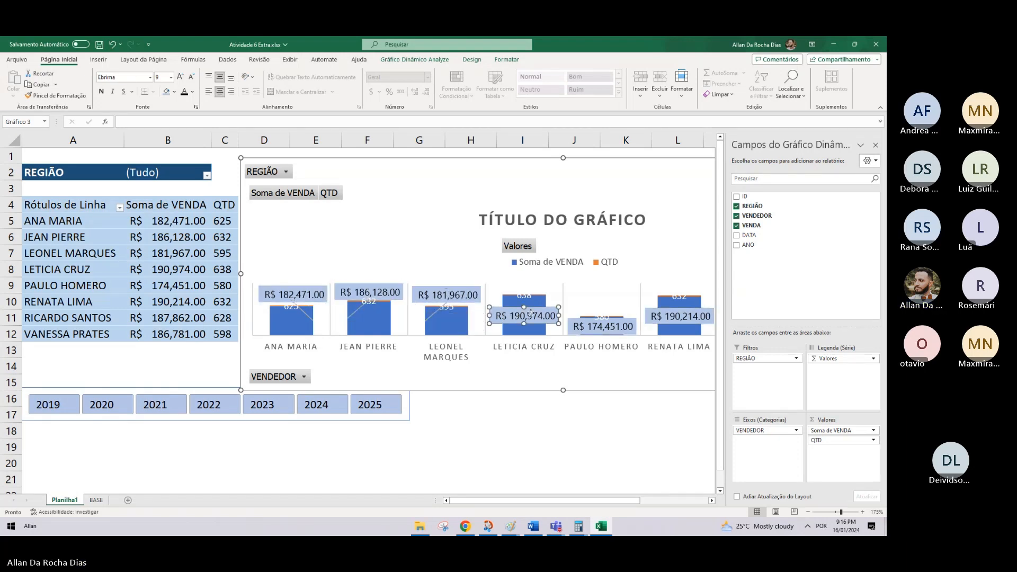
{"action": "left_click_drag", "start_coordinate": [513, 321], "coordinate": [524, 286]}
{"action": "left_click", "coordinate": [605, 326]}
{"action": "left_click_drag", "start_coordinate": [605, 326], "coordinate": [606, 303]}
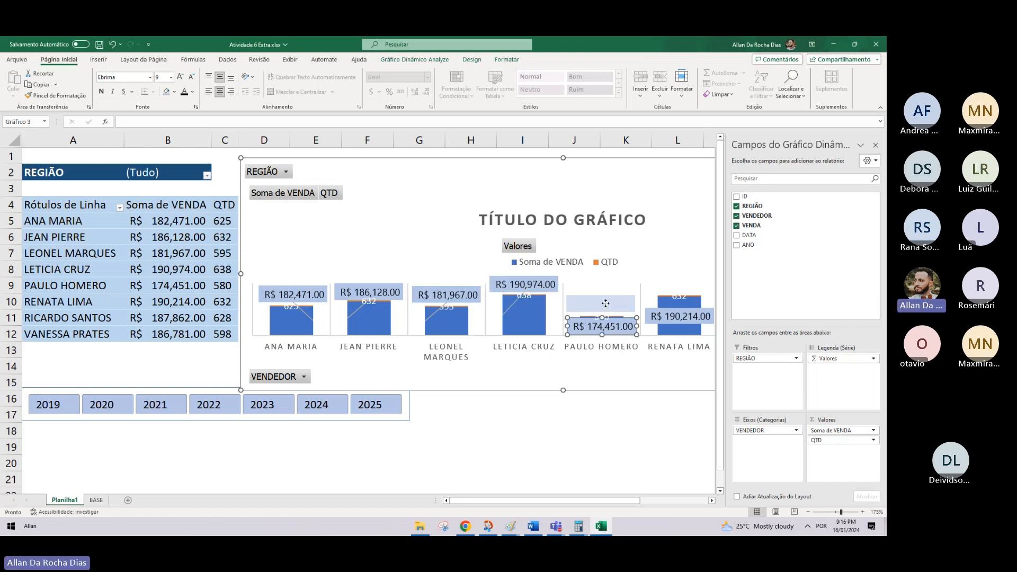
{"action": "left_click", "coordinate": [680, 316]}
{"action": "left_click_drag", "start_coordinate": [681, 316], "coordinate": [674, 285]}
{"action": "left_click", "coordinate": [522, 416]}
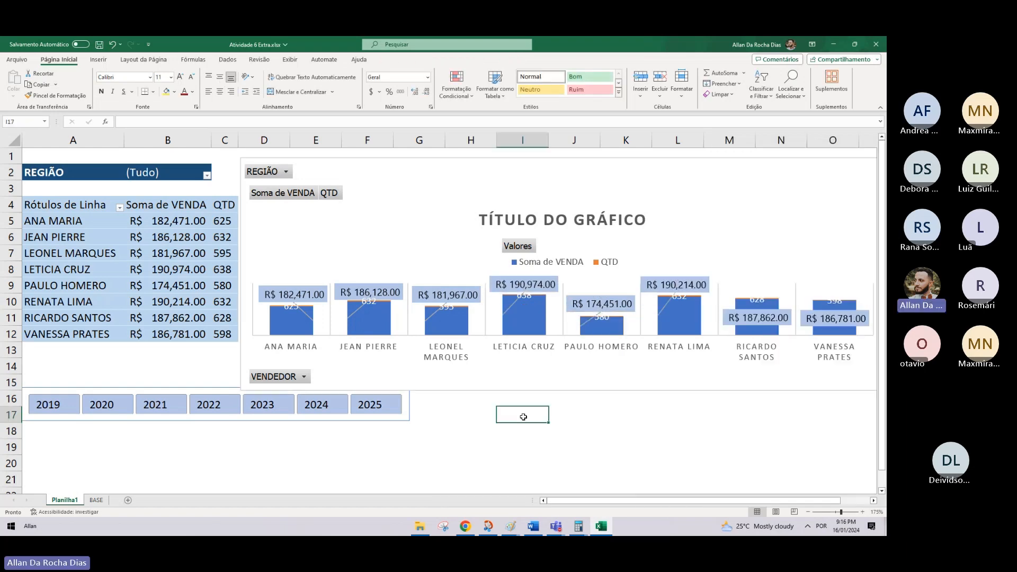
- Delete the QTD data labels and the leader lines of the Soma de VENDA labels from the pivot chart
{"action": "left_click", "coordinate": [291, 306]}
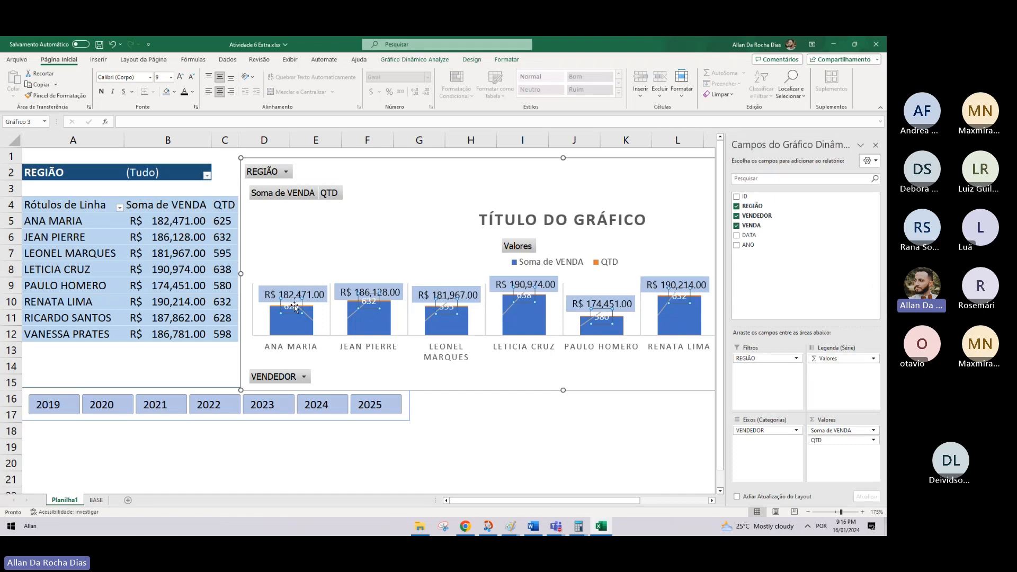
{"action": "key", "text": "Delete"}
{"action": "left_click", "coordinate": [313, 319]}
{"action": "key", "text": "Delete"}
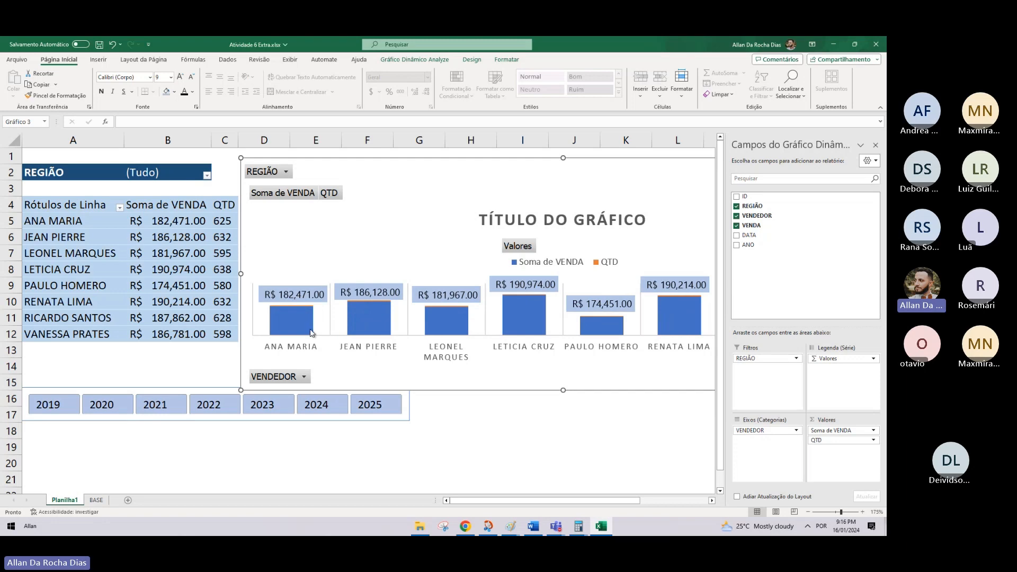
{"action": "left_click", "coordinate": [304, 376]}
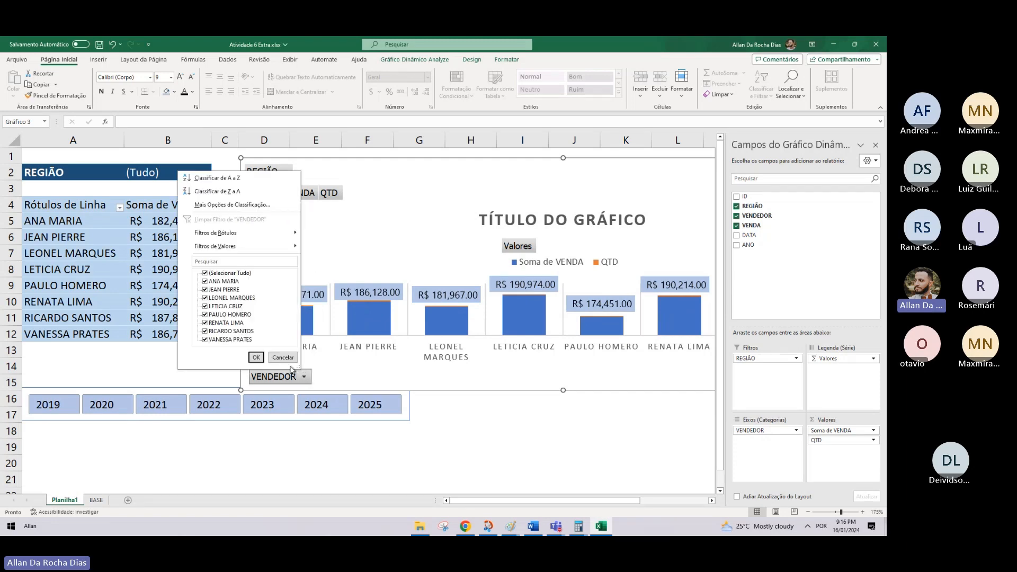
{"action": "left_click", "coordinate": [260, 356]}
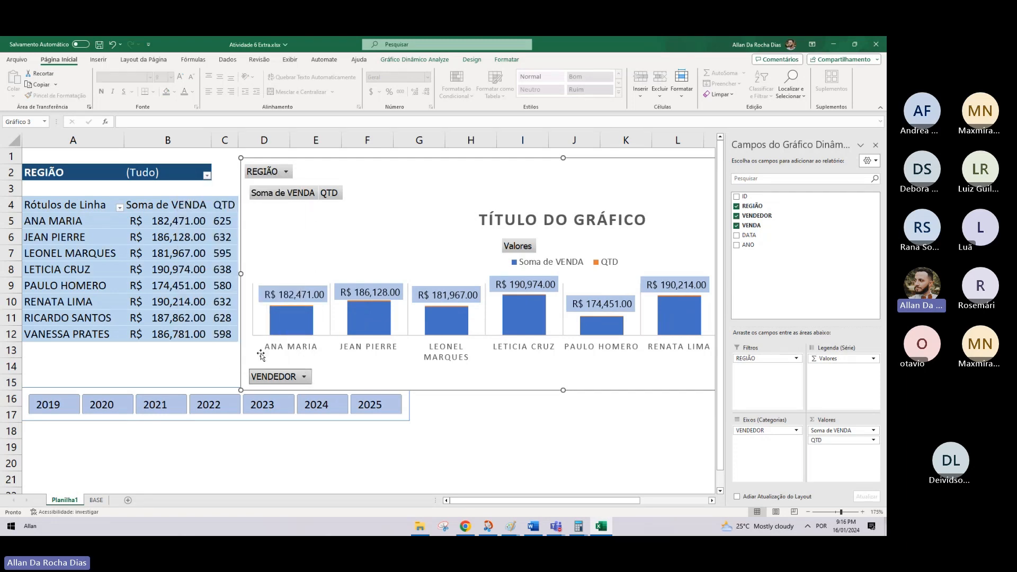
{"action": "left_click", "coordinate": [303, 307]}
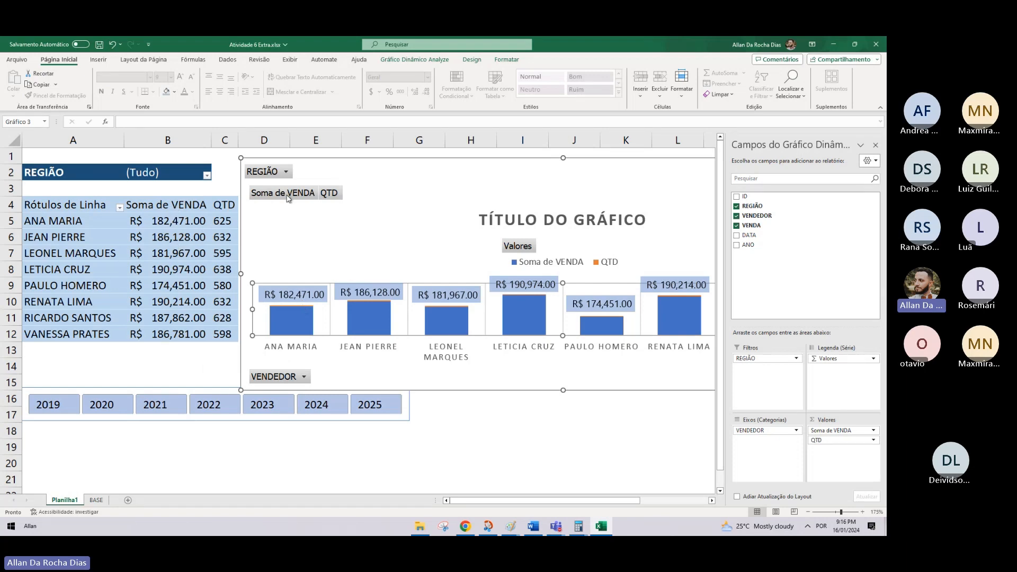
{"action": "left_click", "coordinate": [329, 195]}
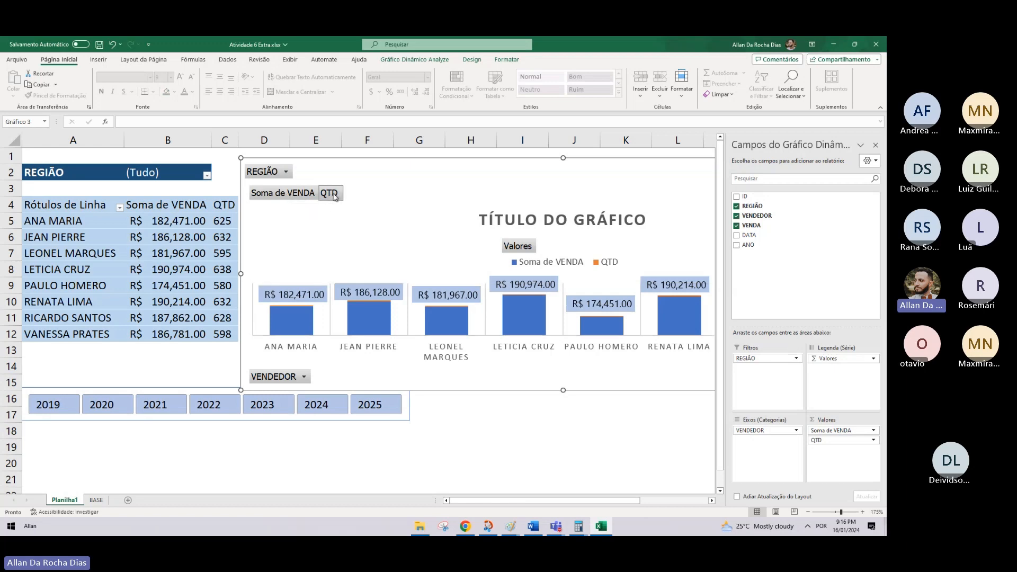
{"action": "left_click", "coordinate": [303, 197]}
- Filter the data to 2019 with the year slicer and give the chart's QTD data labels a light orange fill
{"action": "left_click", "coordinate": [59, 405]}
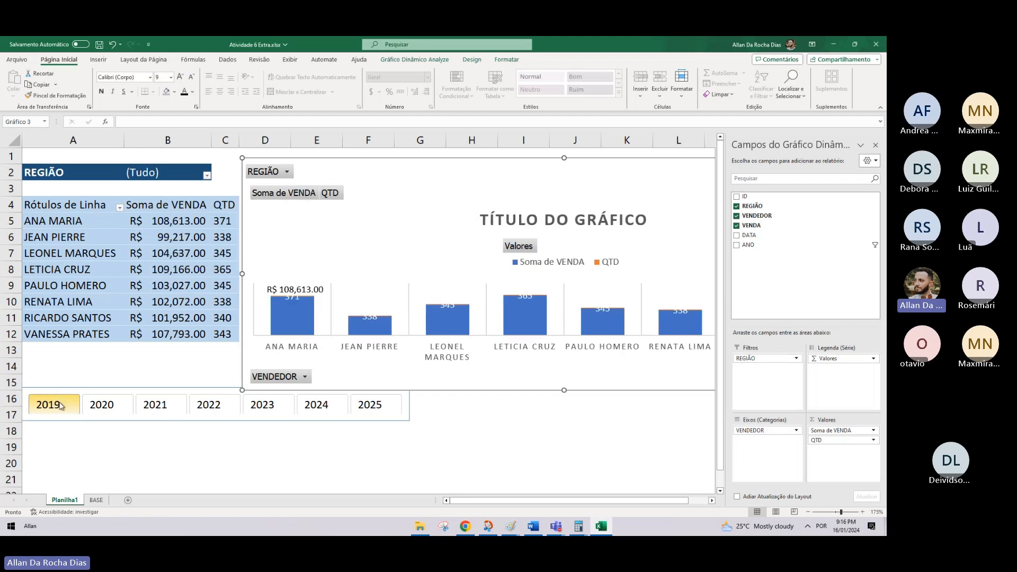
{"action": "left_click", "coordinate": [294, 324]}
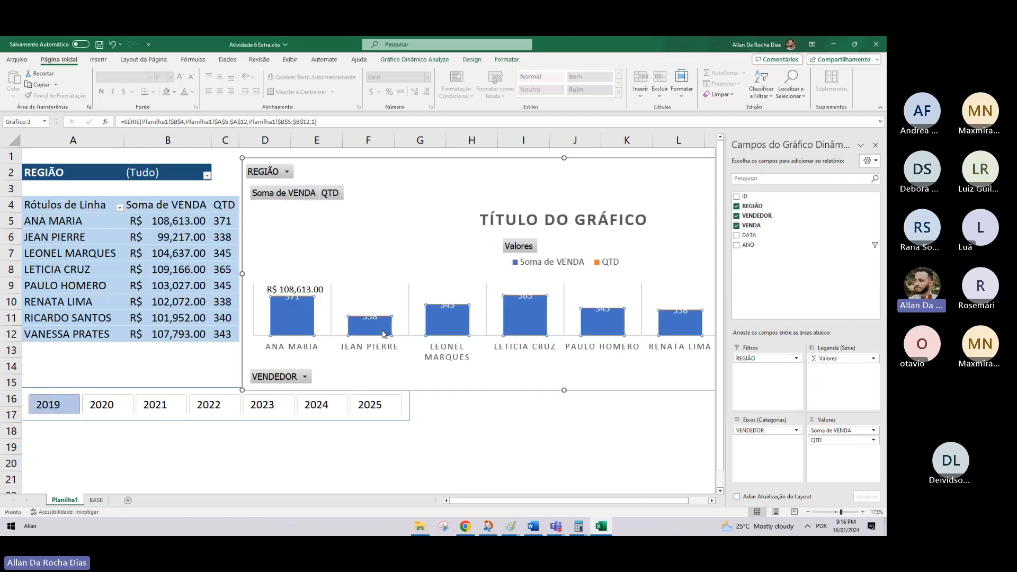
{"action": "left_click", "coordinate": [527, 301]}
{"action": "left_click", "coordinate": [526, 296]}
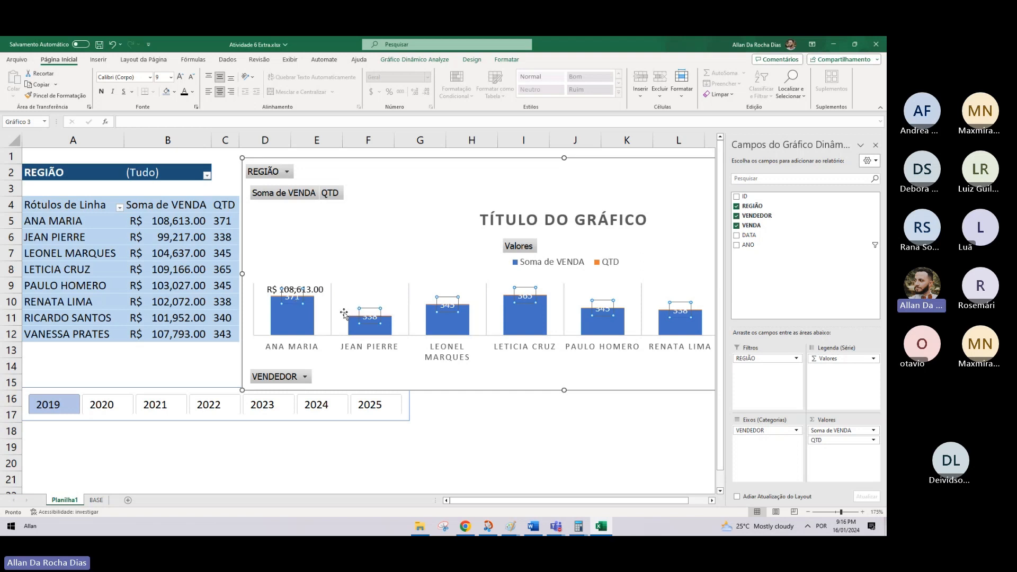
{"action": "left_click", "coordinate": [176, 94]}
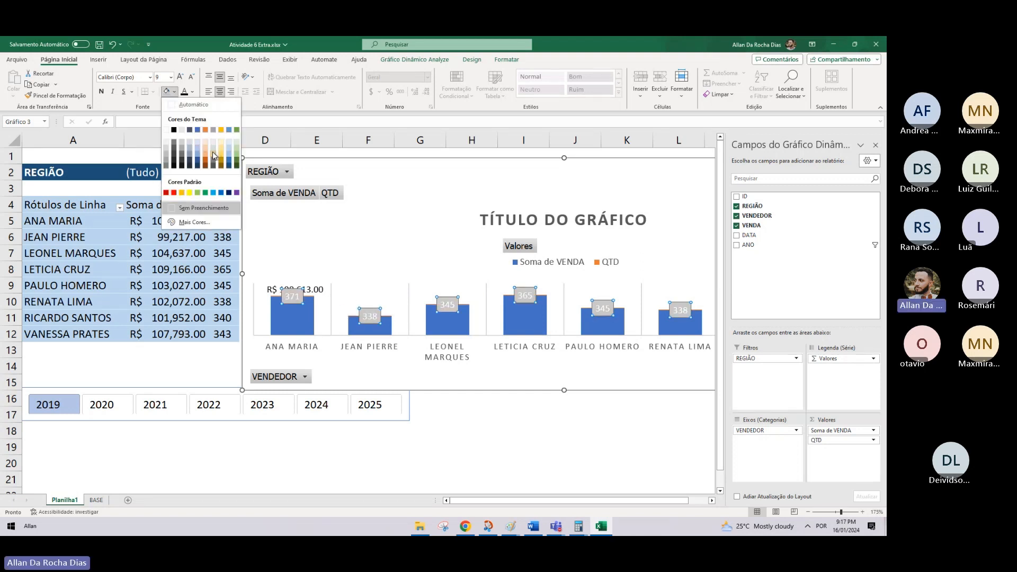
{"action": "left_click", "coordinate": [206, 156]}
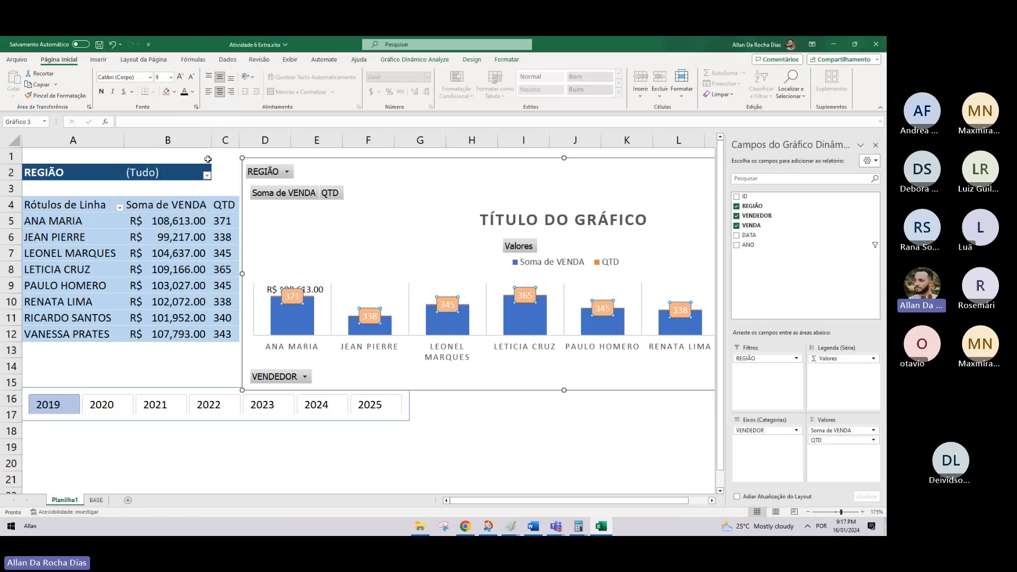
- Move the QTD data labels of the first two sellers up above their columns
{"action": "left_click", "coordinate": [294, 300]}
{"action": "left_click_drag", "start_coordinate": [294, 301], "coordinate": [294, 282]}
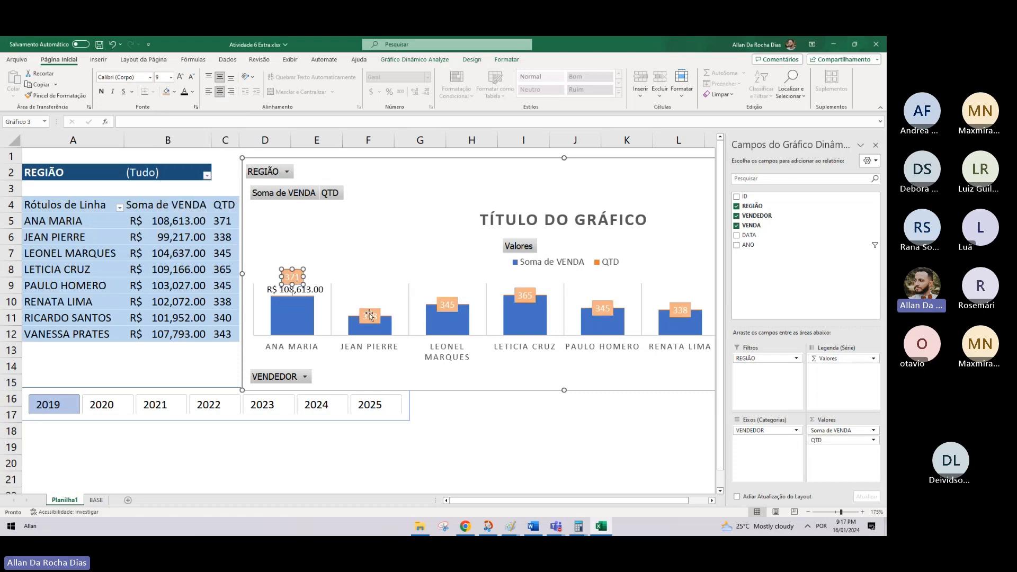
{"action": "left_click", "coordinate": [369, 316]}
{"action": "left_click_drag", "start_coordinate": [369, 316], "coordinate": [369, 300]}
- Give all Soma de VENDA data labels a light blue fill
{"action": "left_click", "coordinate": [303, 295]}
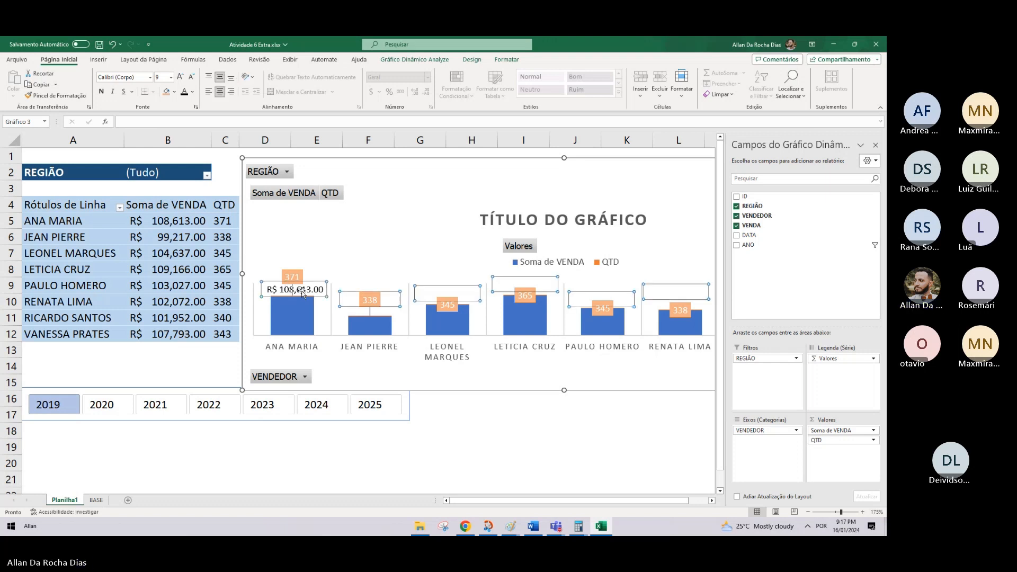
{"action": "left_click", "coordinate": [174, 92]}
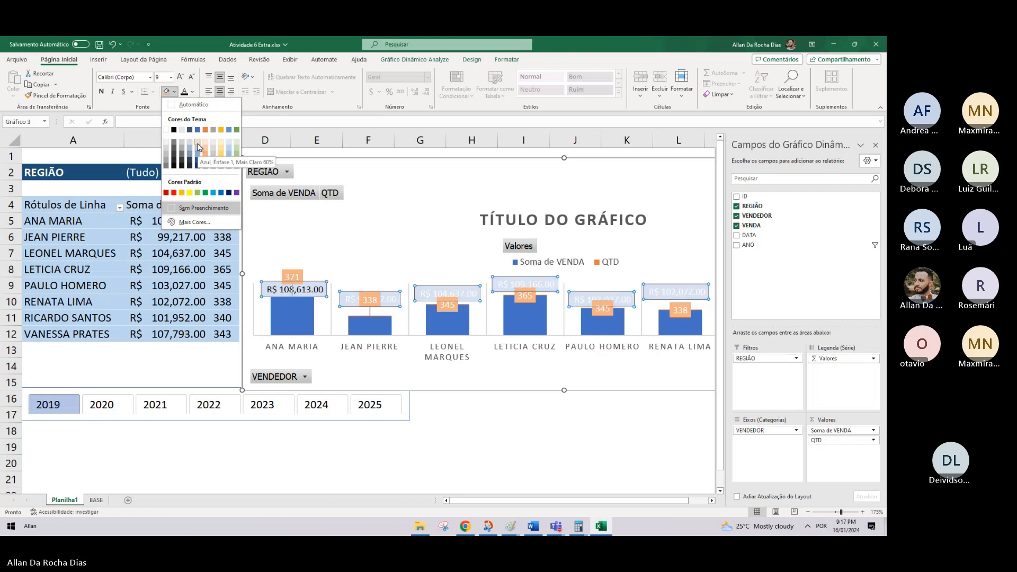
{"action": "left_click", "coordinate": [199, 151]}
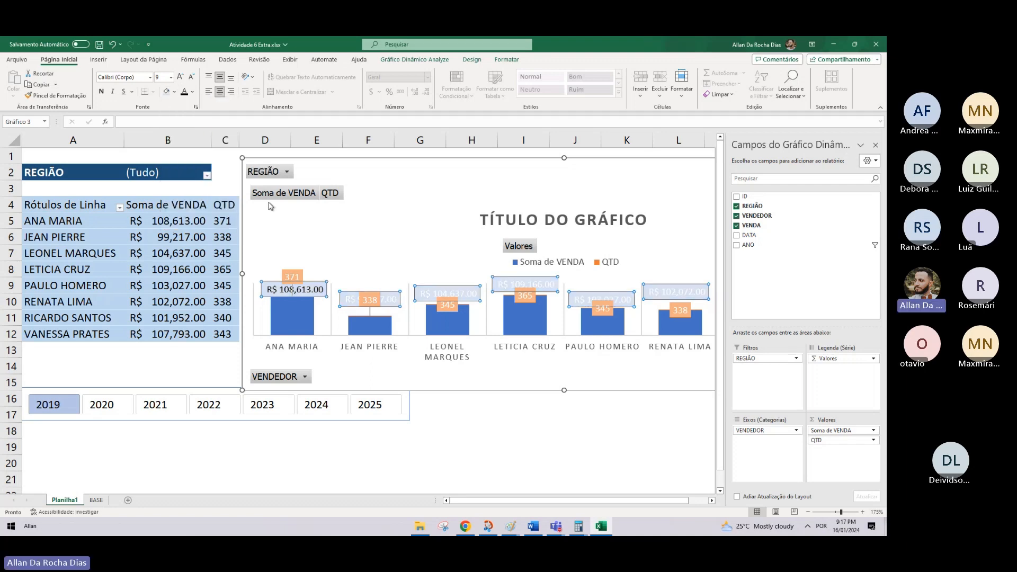
- Move the QTD labels of the second to fourth sellers above their sales labels and delete the chart legend
{"action": "left_click", "coordinate": [369, 300]}
{"action": "left_click_drag", "start_coordinate": [369, 300], "coordinate": [370, 280]}
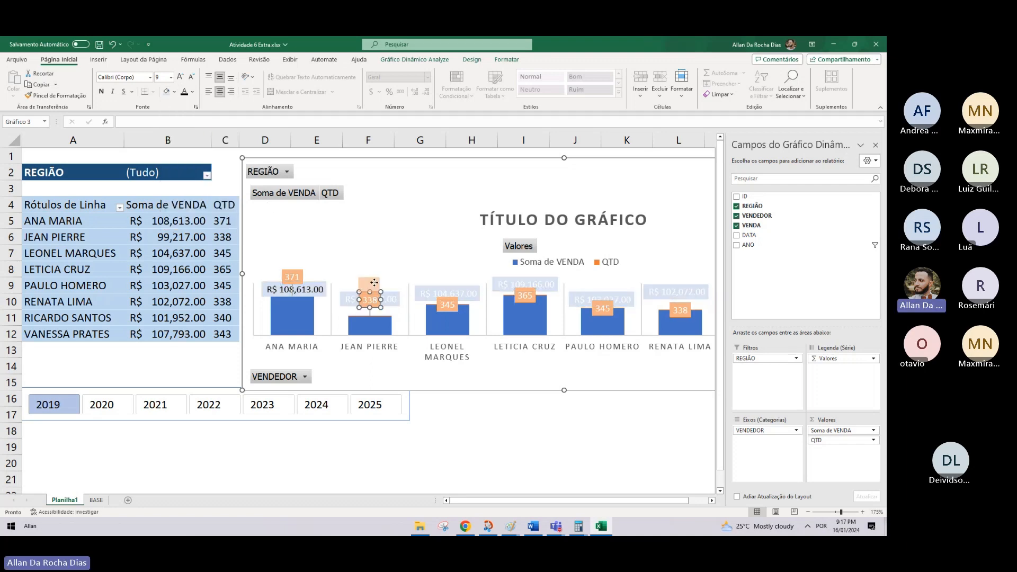
{"action": "left_click", "coordinate": [453, 310]}
{"action": "left_click_drag", "start_coordinate": [454, 310], "coordinate": [453, 281]}
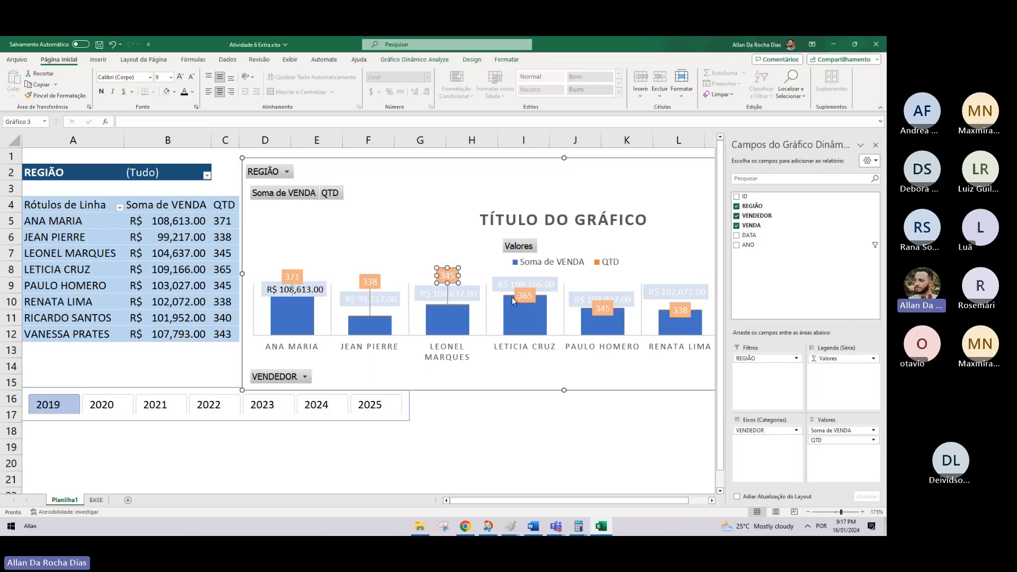
{"action": "left_click_drag", "start_coordinate": [526, 297], "coordinate": [526, 269]}
{"action": "left_click", "coordinate": [561, 266]}
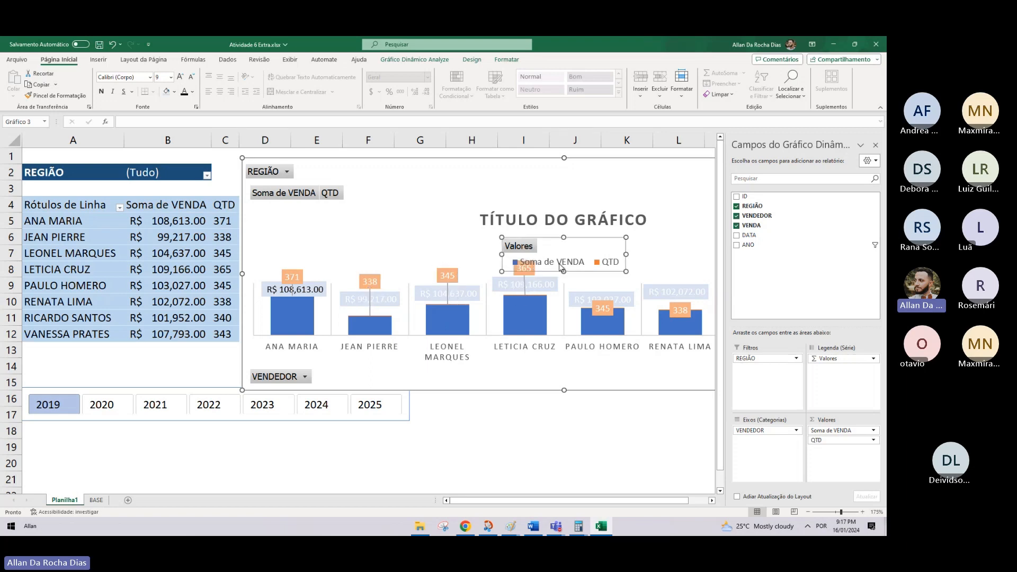
{"action": "key", "text": "Delete"}
- Reposition the fourth seller's QTD label just above its sales label and delete the QTD leader lines
{"action": "left_click", "coordinate": [527, 247]}
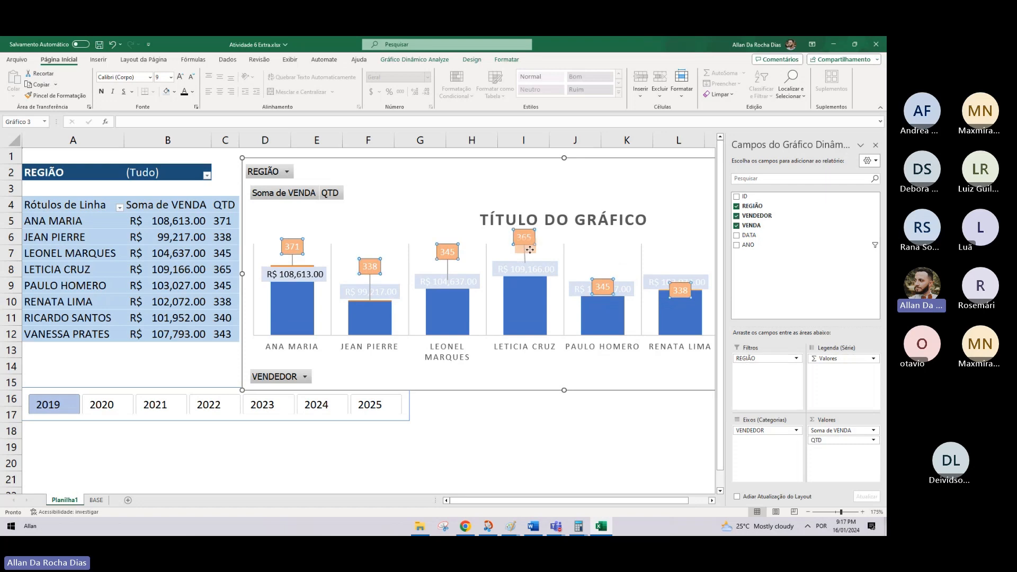
{"action": "left_click", "coordinate": [528, 250]}
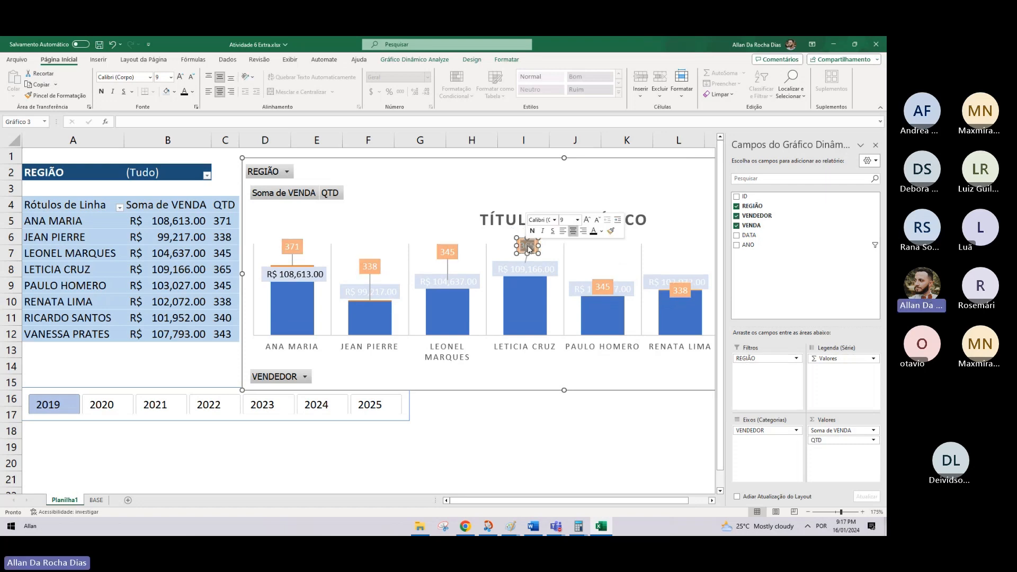
{"action": "left_click_drag", "start_coordinate": [528, 250], "coordinate": [522, 242]}
{"action": "left_click", "coordinate": [532, 227]}
{"action": "left_click", "coordinate": [527, 245]}
{"action": "left_click", "coordinate": [526, 245]}
{"action": "left_click", "coordinate": [525, 257]}
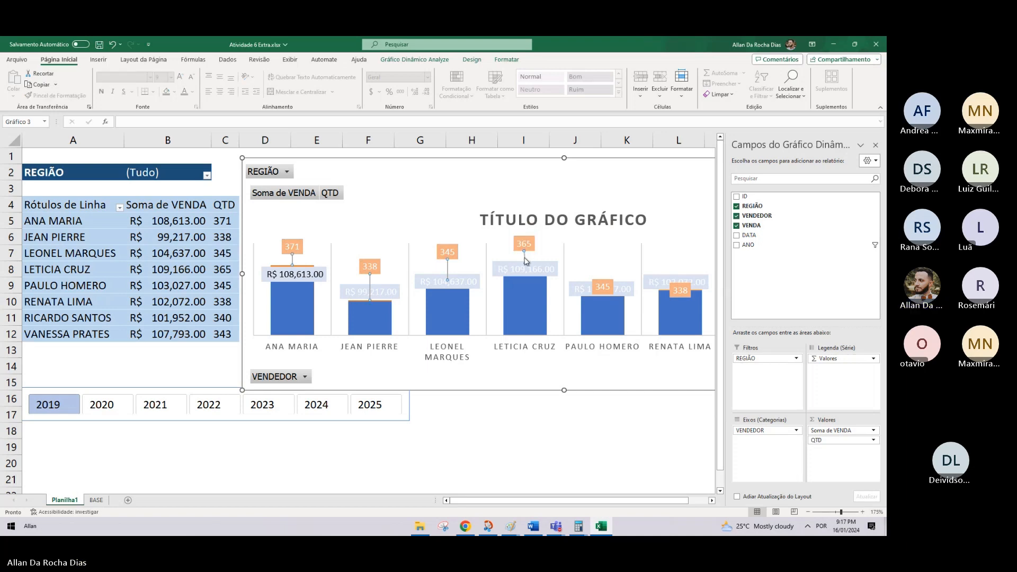
{"action": "key", "text": "Delete"}
- Move the QTD data labels of the fifth and sixth sellers above their sales labels
{"action": "left_click", "coordinate": [603, 287]}
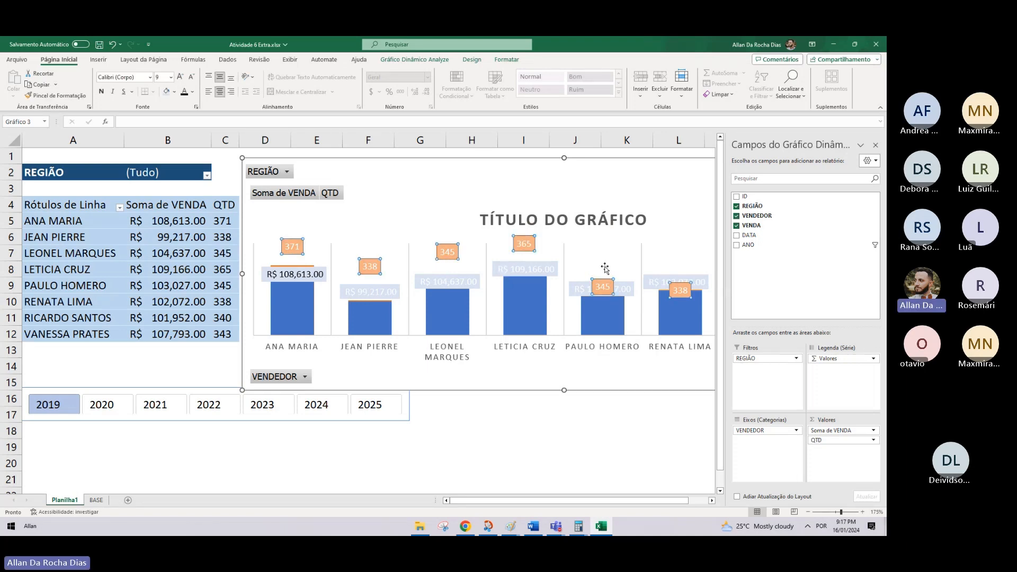
{"action": "left_click_drag", "start_coordinate": [603, 286], "coordinate": [601, 268]}
{"action": "left_click_drag", "start_coordinate": [679, 290], "coordinate": [678, 257]}
{"action": "left_click", "coordinate": [670, 227]}
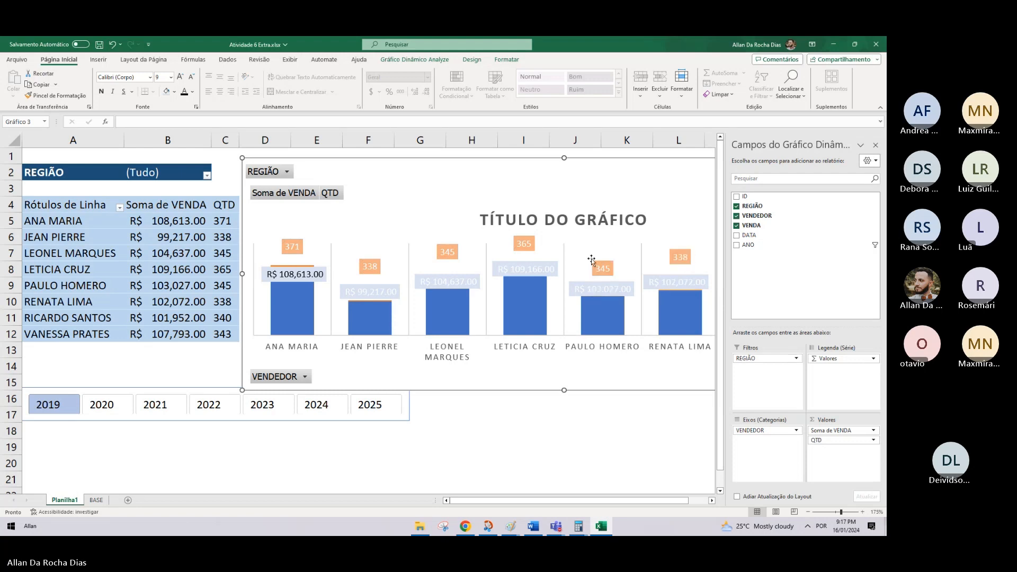
- Set the text colour of all Soma de VENDA data labels to black
{"action": "left_click", "coordinate": [308, 273]}
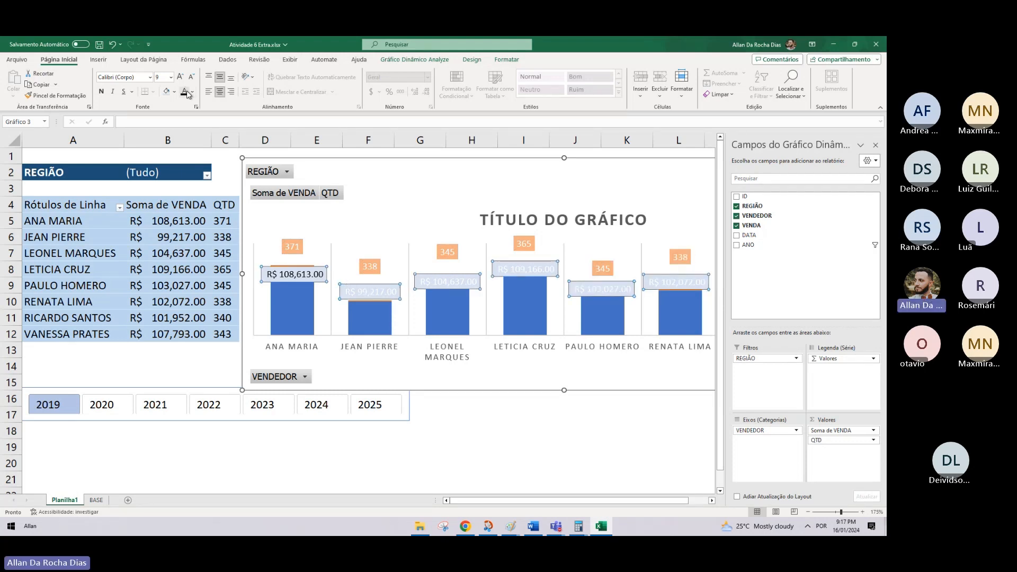
{"action": "left_click", "coordinate": [505, 429]}
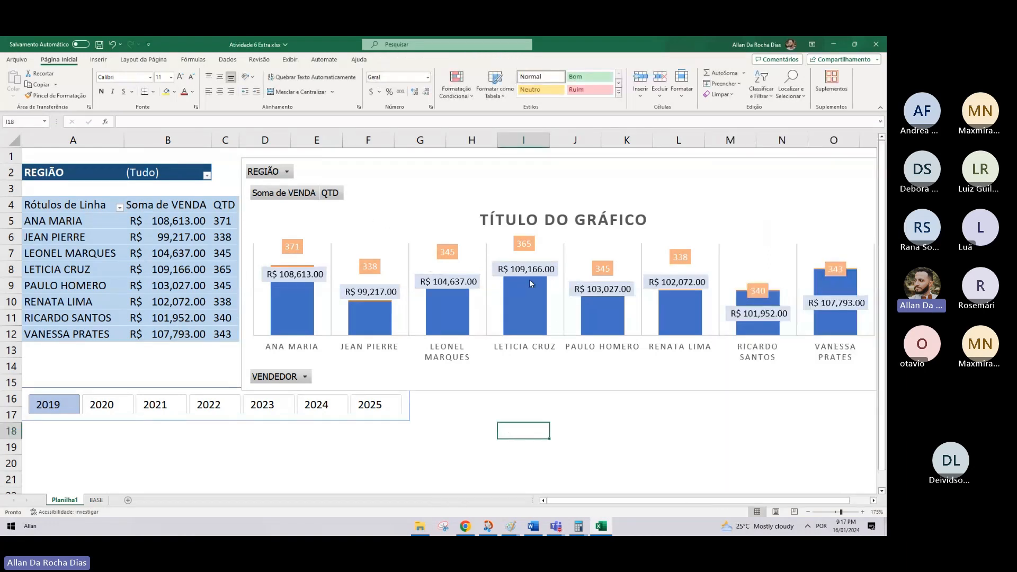
- Replace the pivot chart's placeholder title with "VENDAS ANUAIS"
{"action": "left_click", "coordinate": [540, 222]}
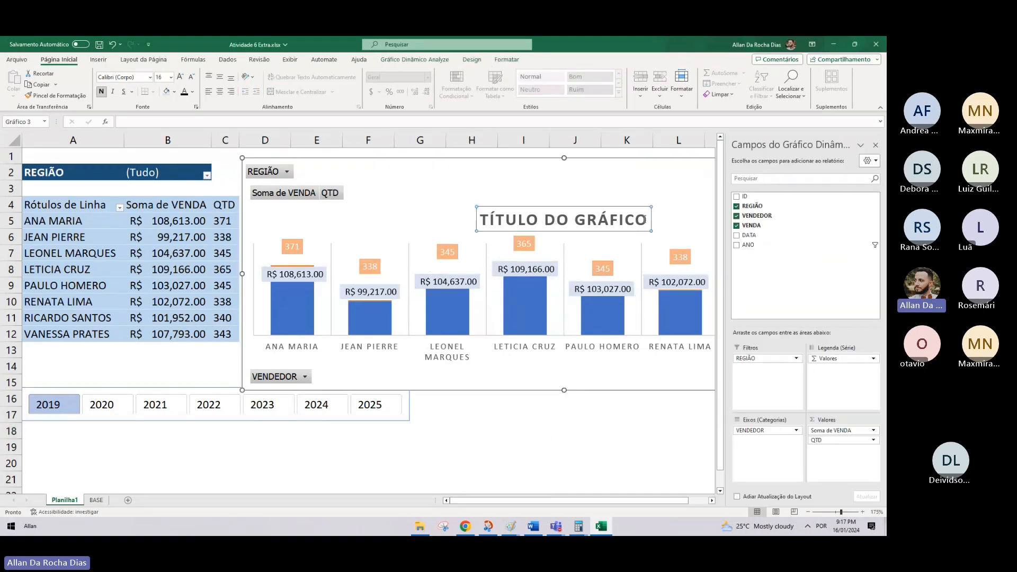
{"action": "left_click_drag", "start_coordinate": [644, 219], "coordinate": [508, 228]}
{"action": "type", "text": "VEBN"}
{"action": "key", "text": "BackSpace"}
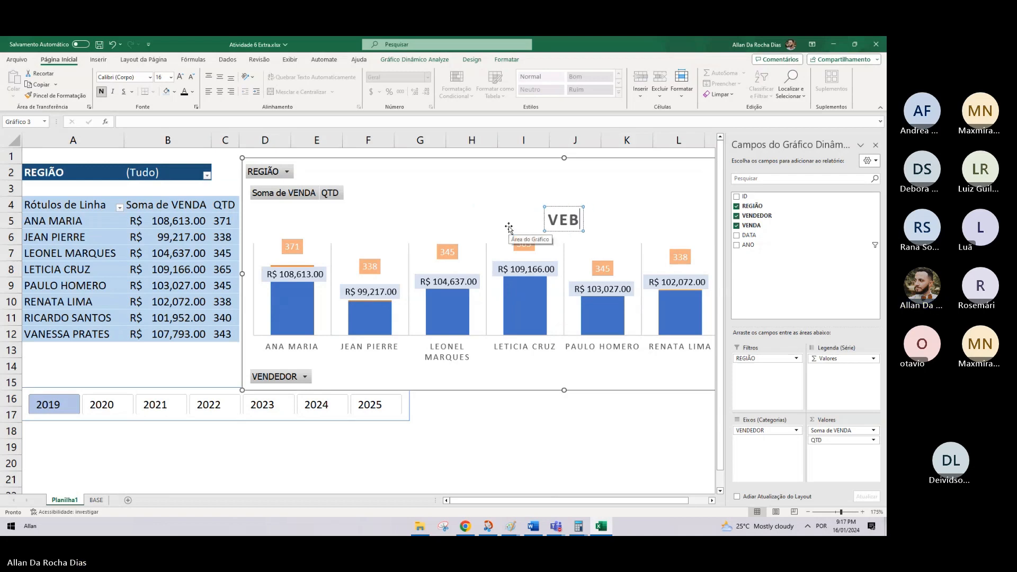
{"action": "key", "text": "BackSpace"}
{"action": "type", "text": "NDAS ANUAIS"}
{"action": "key", "text": "Return"}
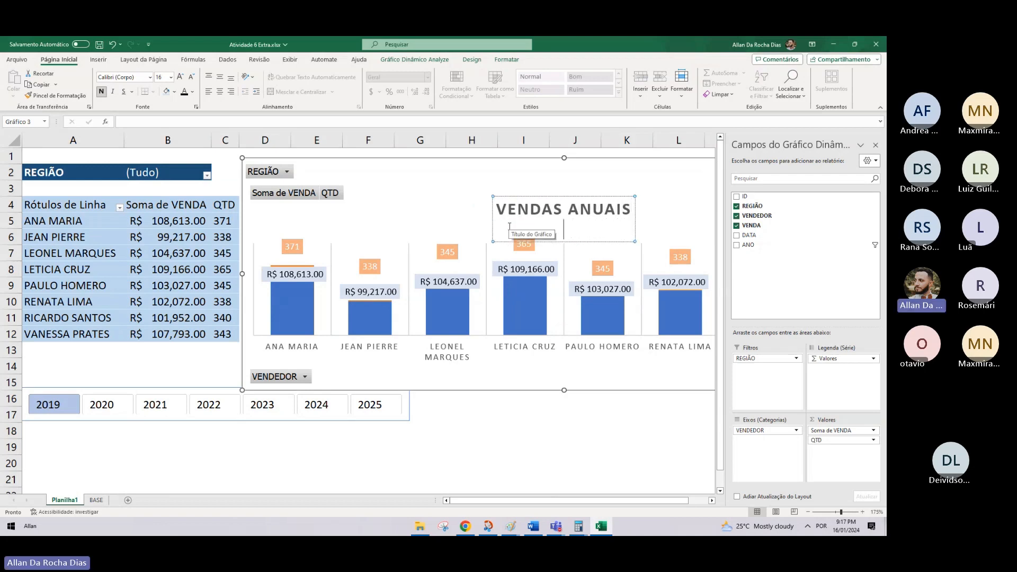
- Remove the extra blank line from the "VENDAS ANUAIS" chart title
{"action": "key", "text": "BackSpace"}
{"action": "left_click", "coordinate": [412, 204]}
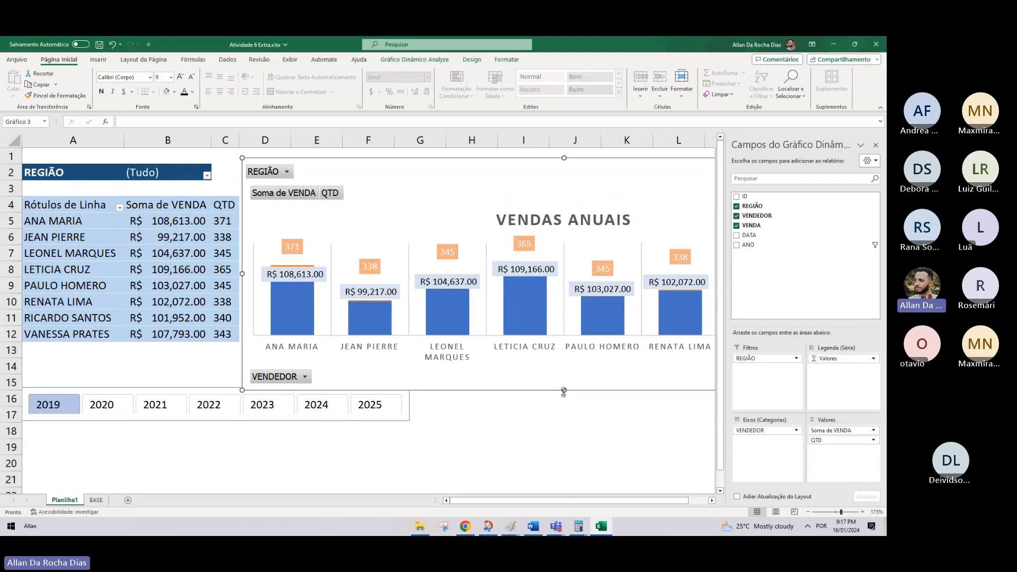
{"action": "left_click", "coordinate": [567, 430]}
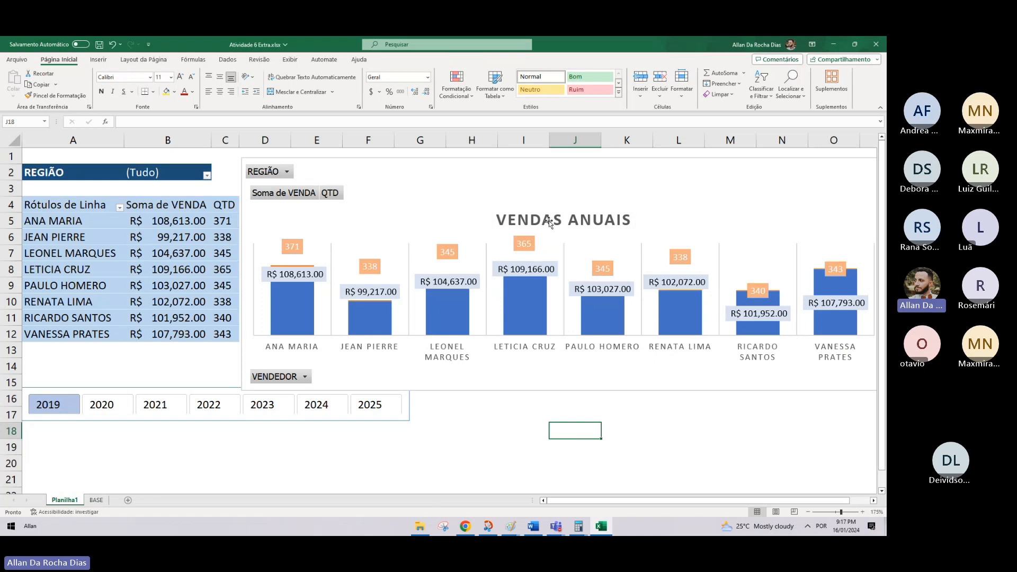
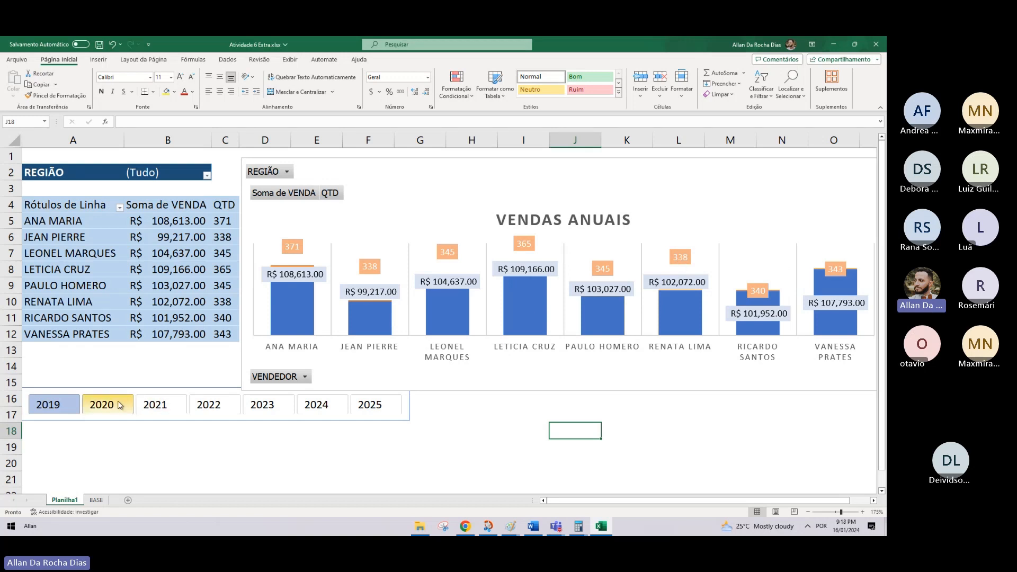
- Include all years from 2019 to 2025 in the year slicer
{"action": "left_click_drag", "start_coordinate": [53, 404], "coordinate": [375, 408]}
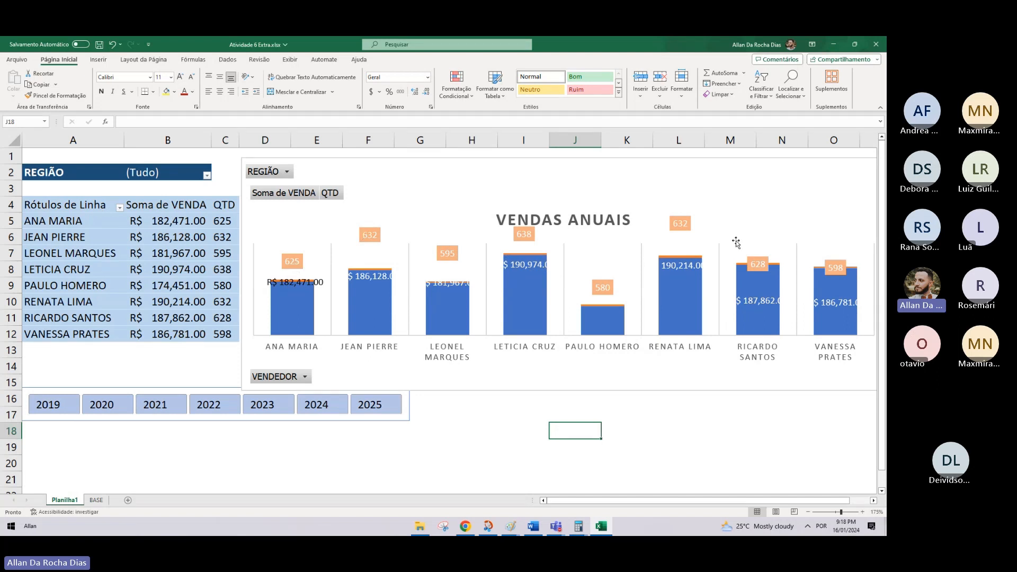
- Give all Soma de VENDA data labels a light blue fill and black text
{"action": "left_click", "coordinate": [298, 284]}
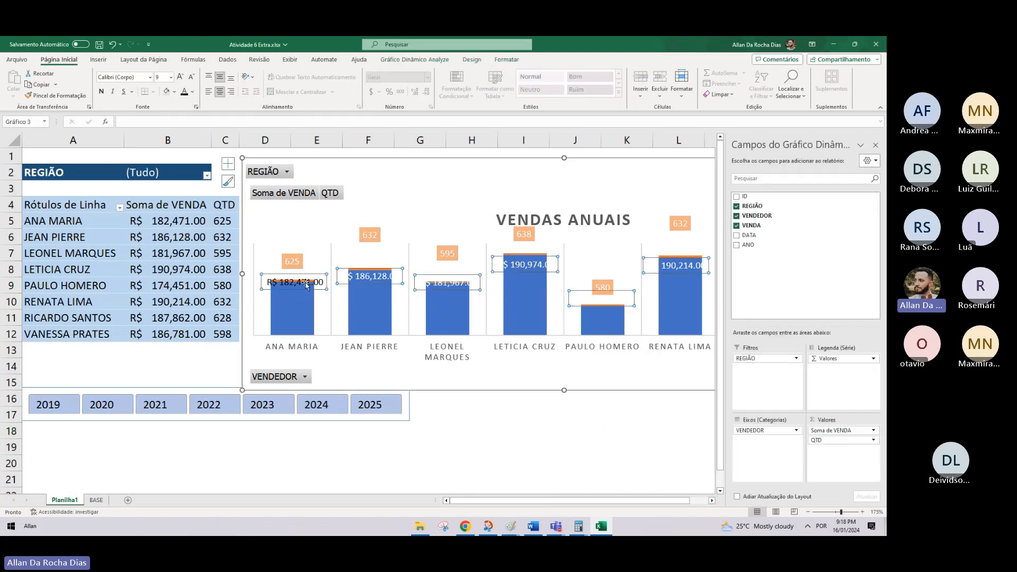
{"action": "left_click", "coordinate": [174, 92]}
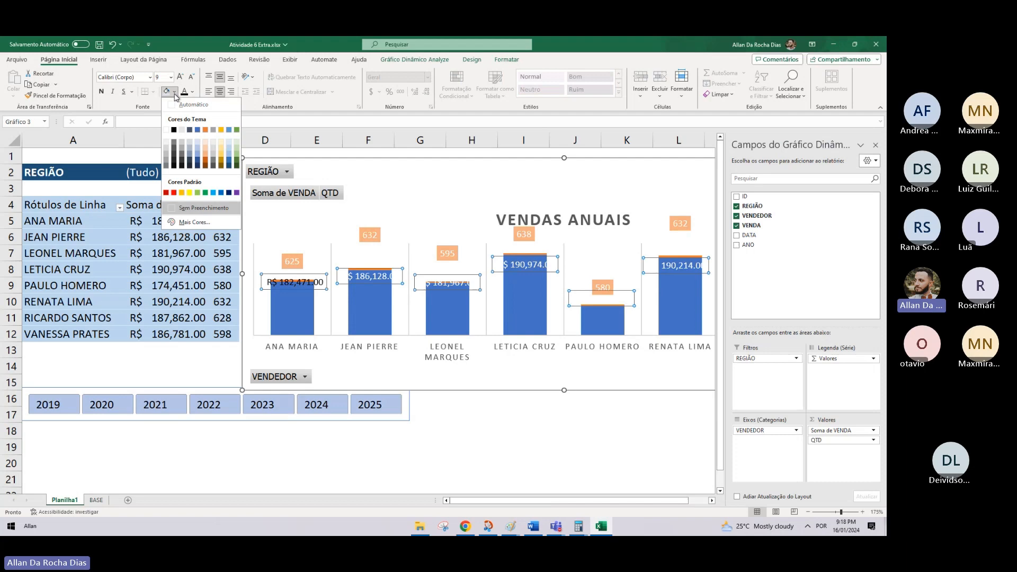
{"action": "left_click", "coordinate": [197, 146]}
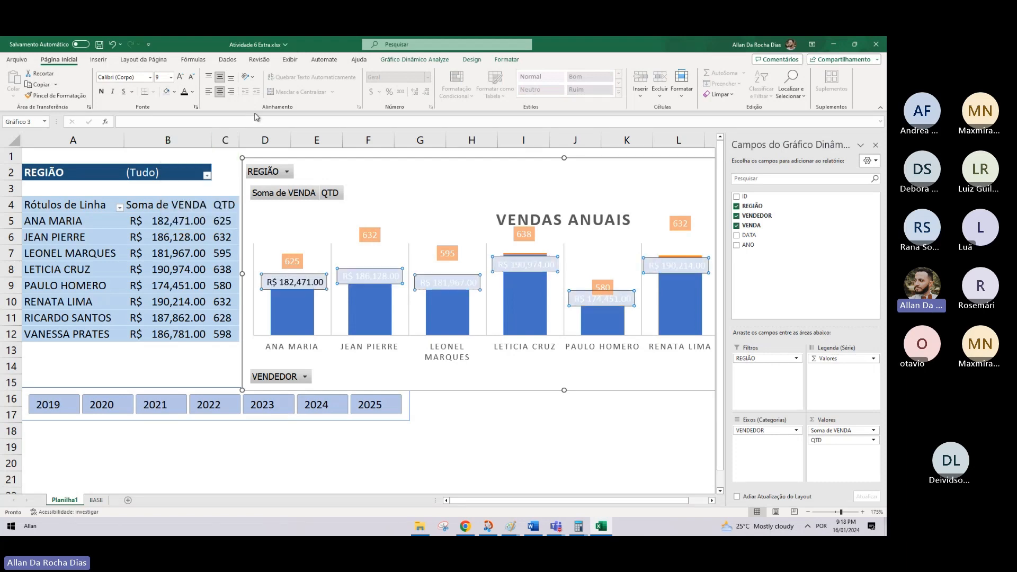
{"action": "left_click", "coordinate": [185, 94]}
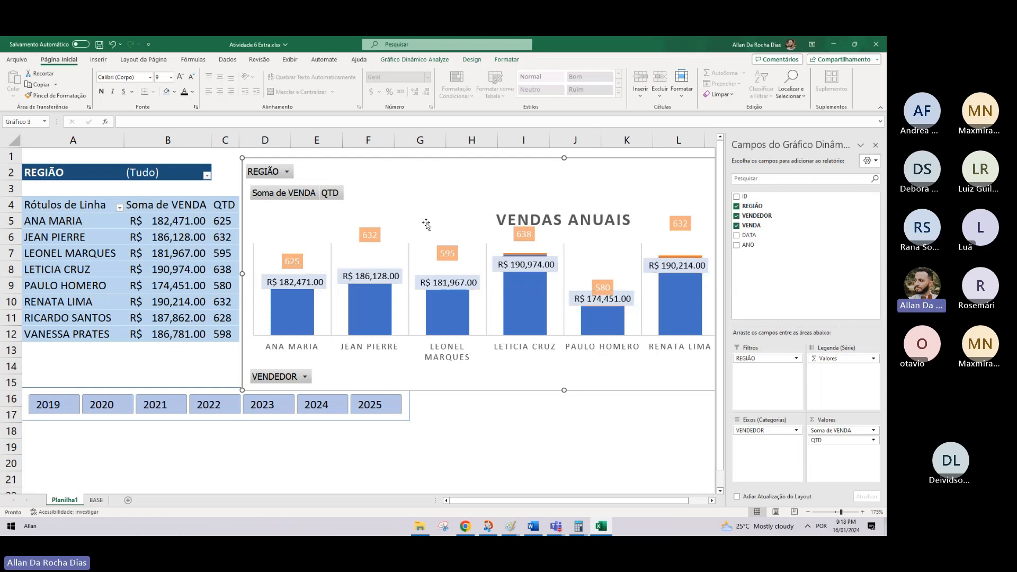
{"action": "left_click", "coordinate": [533, 460]}
{"action": "left_click", "coordinate": [529, 238]}
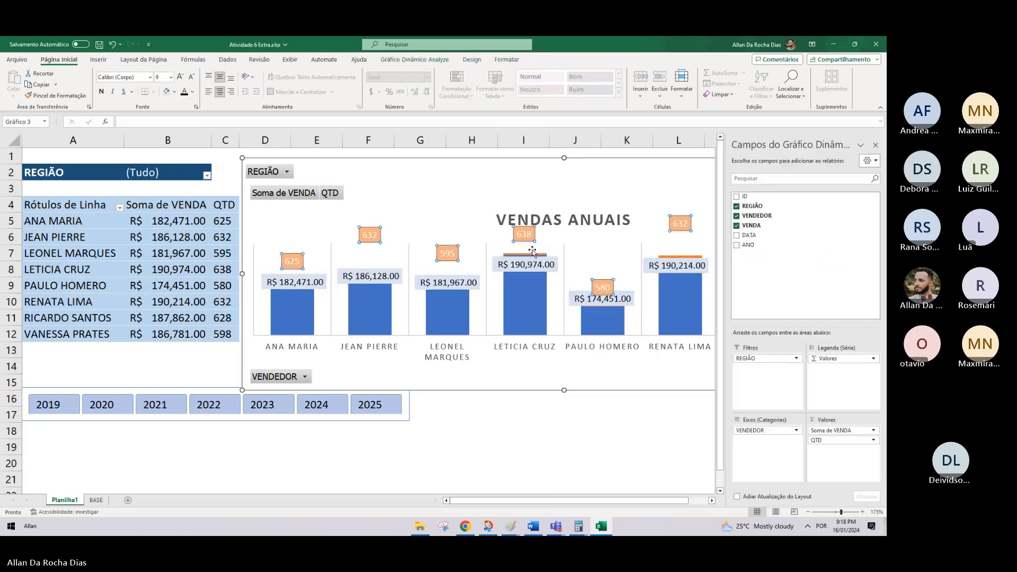
{"action": "left_click", "coordinate": [562, 445]}
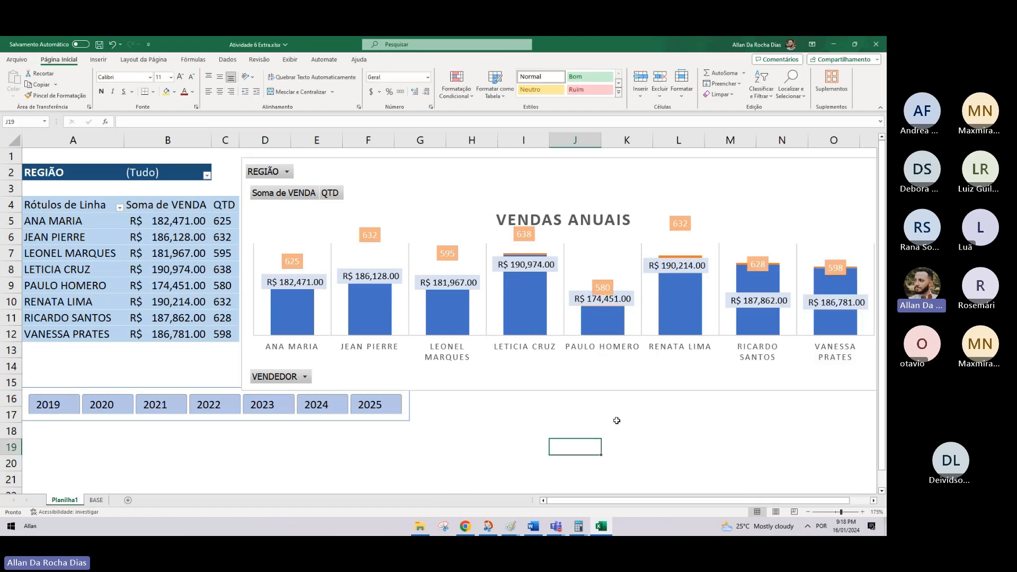
{"action": "left_click", "coordinate": [494, 447]}
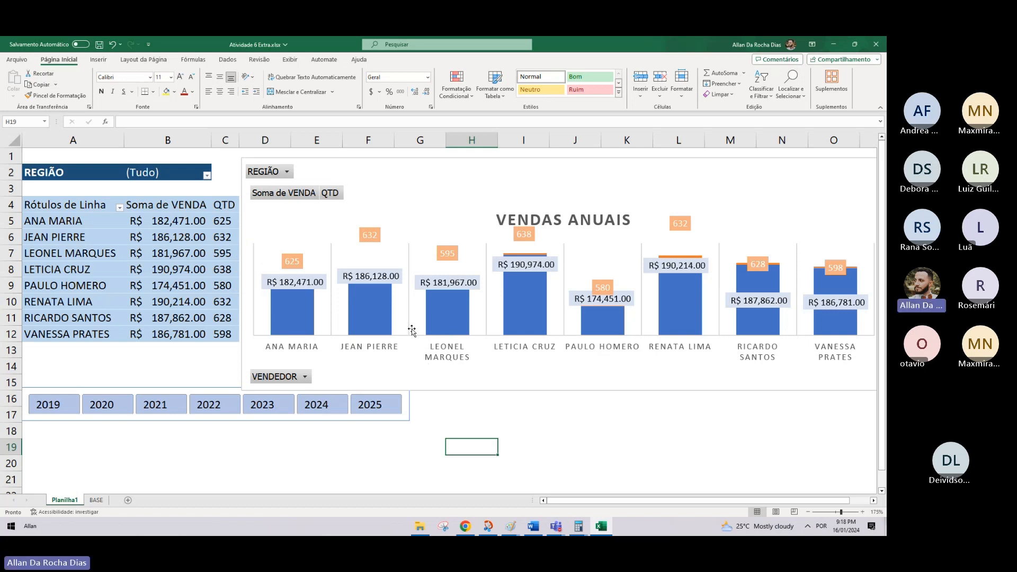
- Enable the pivot table's grand totals for columns only (Habilitado Somente para Colunas)
{"action": "left_click", "coordinate": [224, 254]}
{"action": "left_click", "coordinate": [475, 59]}
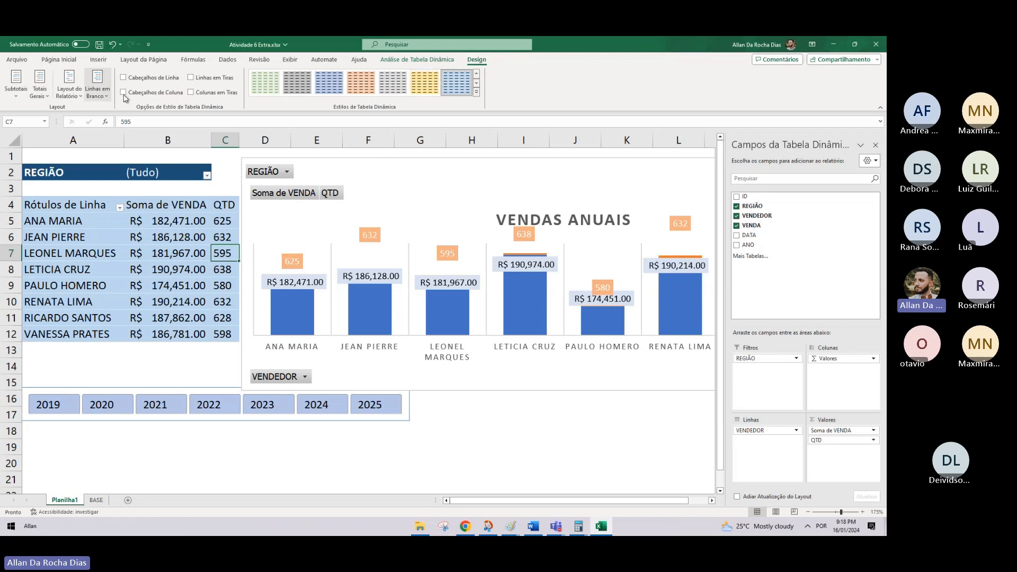
{"action": "left_click", "coordinate": [43, 92]}
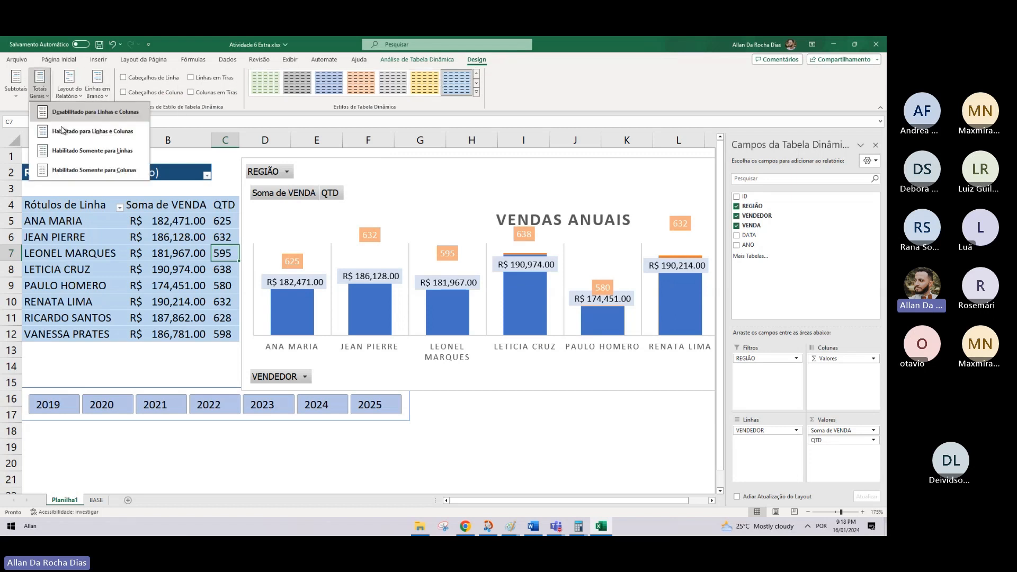
{"action": "left_click", "coordinate": [103, 152]}
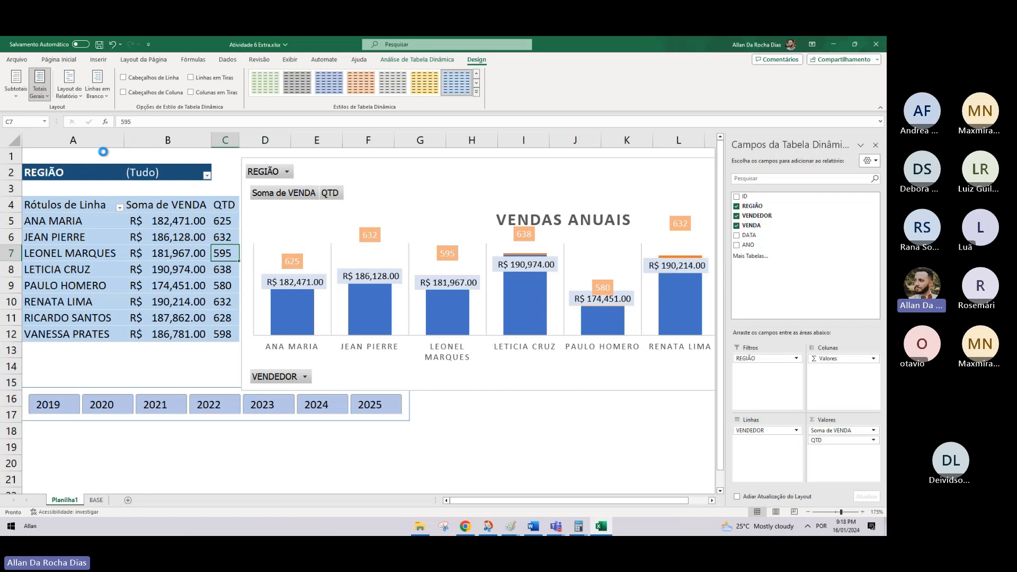
{"action": "left_click", "coordinate": [75, 93]}
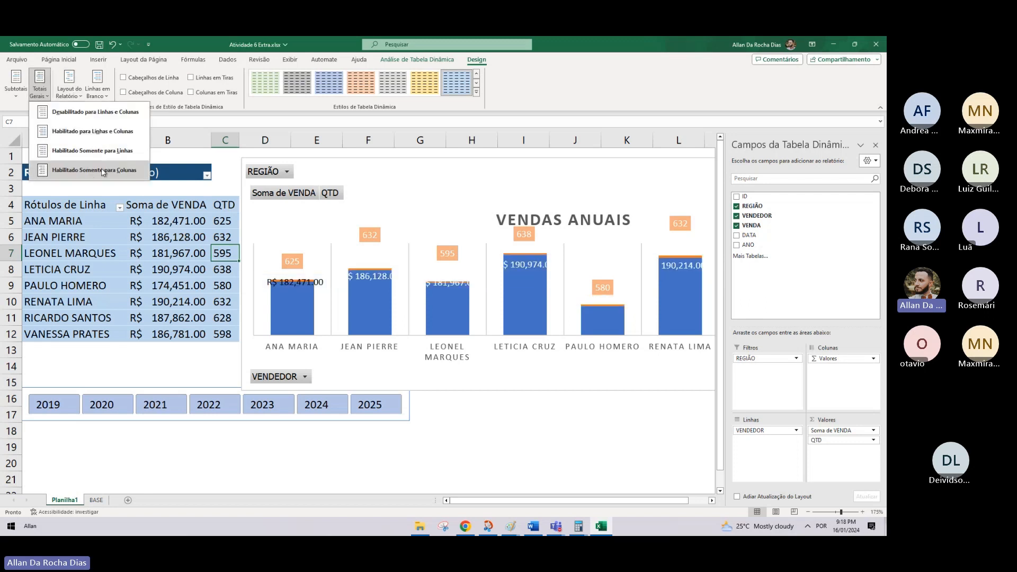
{"action": "left_click", "coordinate": [102, 169]}
- Extract the records behind the QTD grand total to a new sheet and delete that sheet
{"action": "left_click", "coordinate": [80, 356]}
{"action": "left_click", "coordinate": [151, 354]}
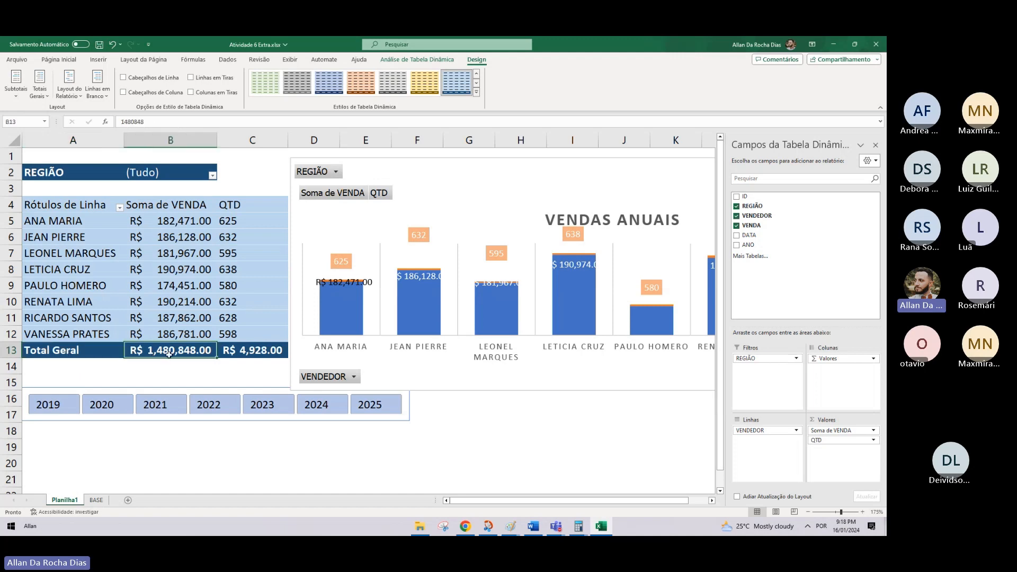
{"action": "left_click", "coordinate": [257, 354]}
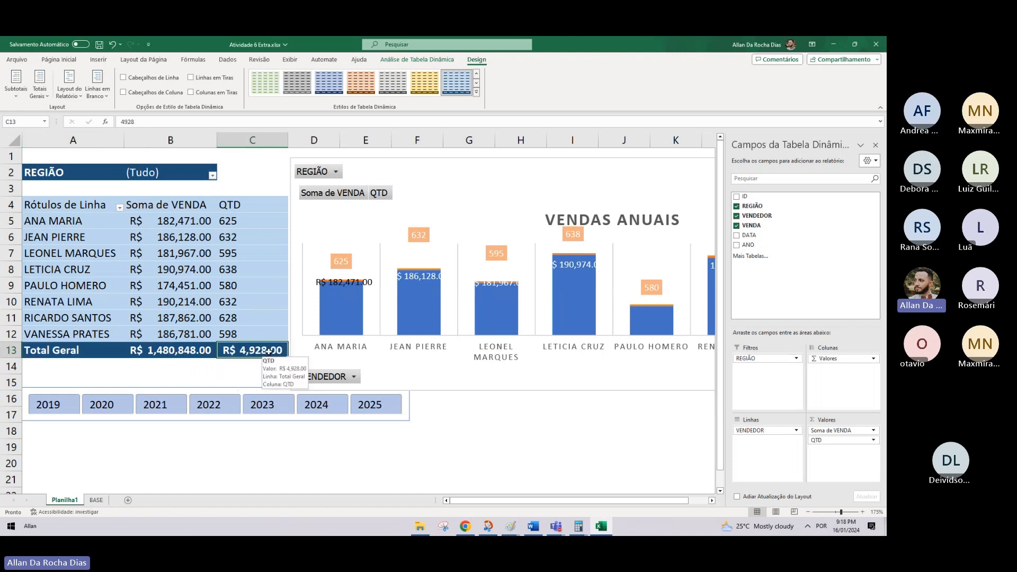
{"action": "double_click", "coordinate": [268, 352]}
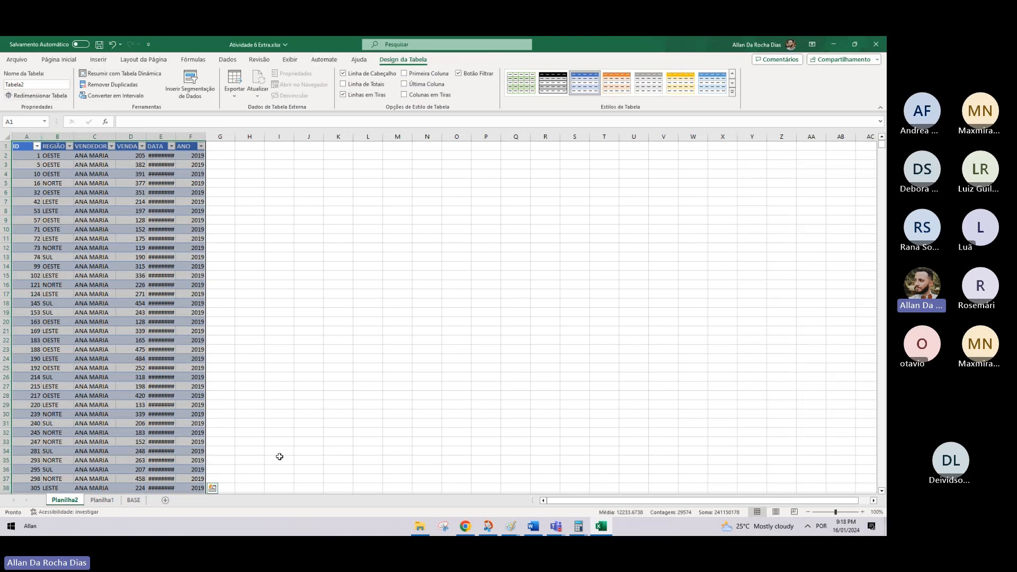
{"action": "right_click", "coordinate": [79, 500]}
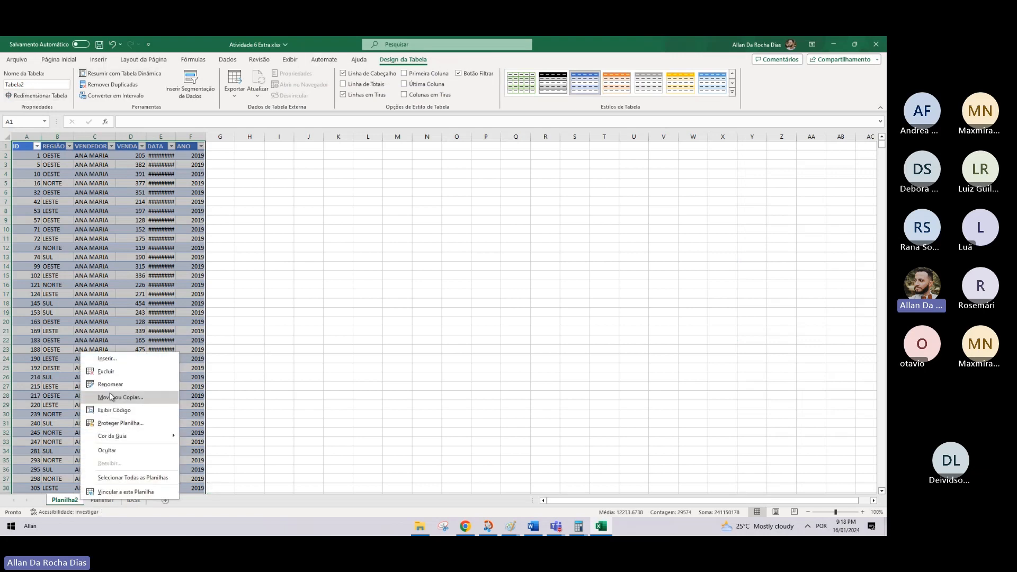
{"action": "left_click", "coordinate": [106, 371]}
{"action": "left_click", "coordinate": [426, 307]}
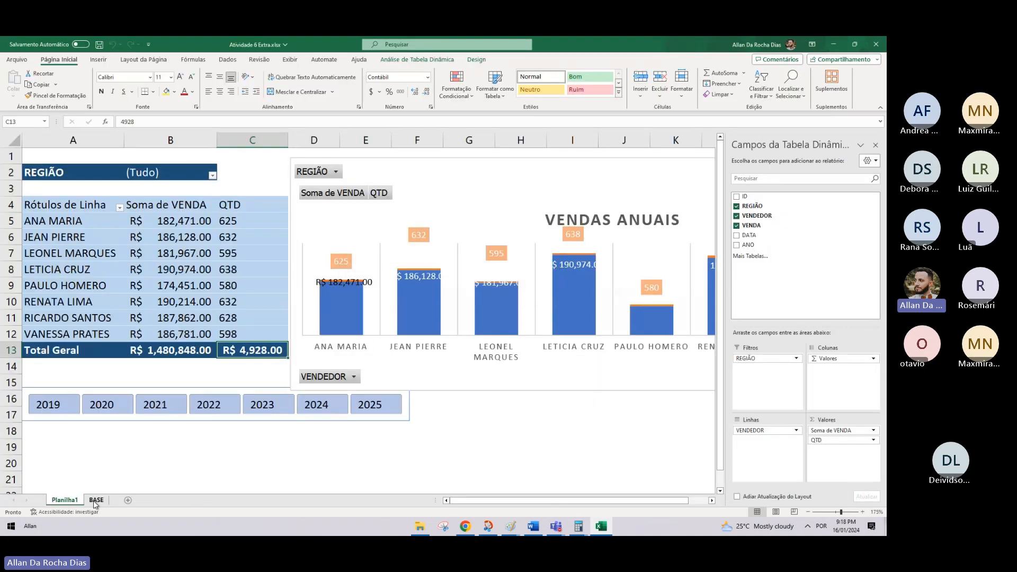
- Filter the pivot table's REGIÃO field to LESTE
{"action": "left_click", "coordinate": [190, 222]}
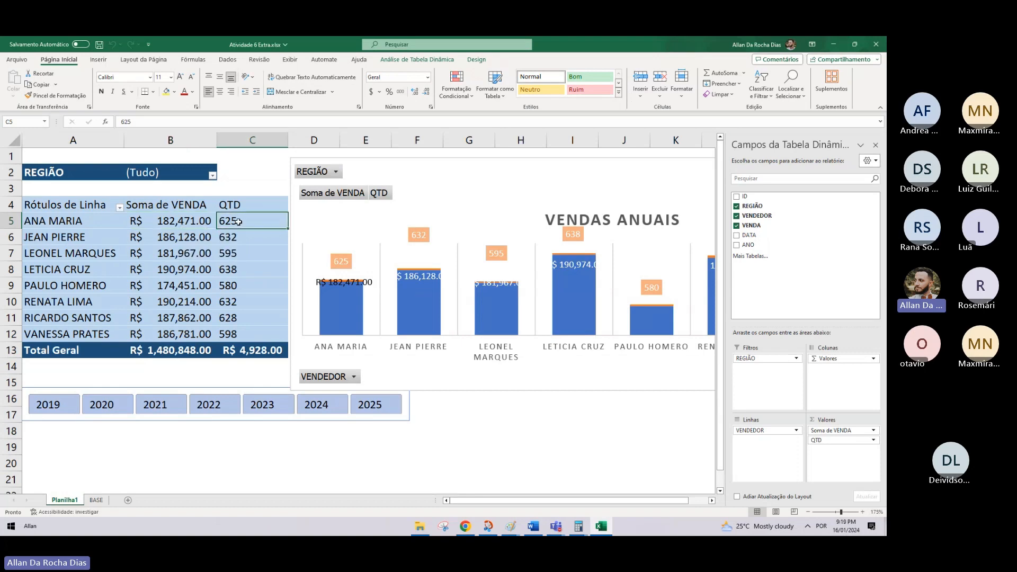
{"action": "left_click", "coordinate": [213, 175]}
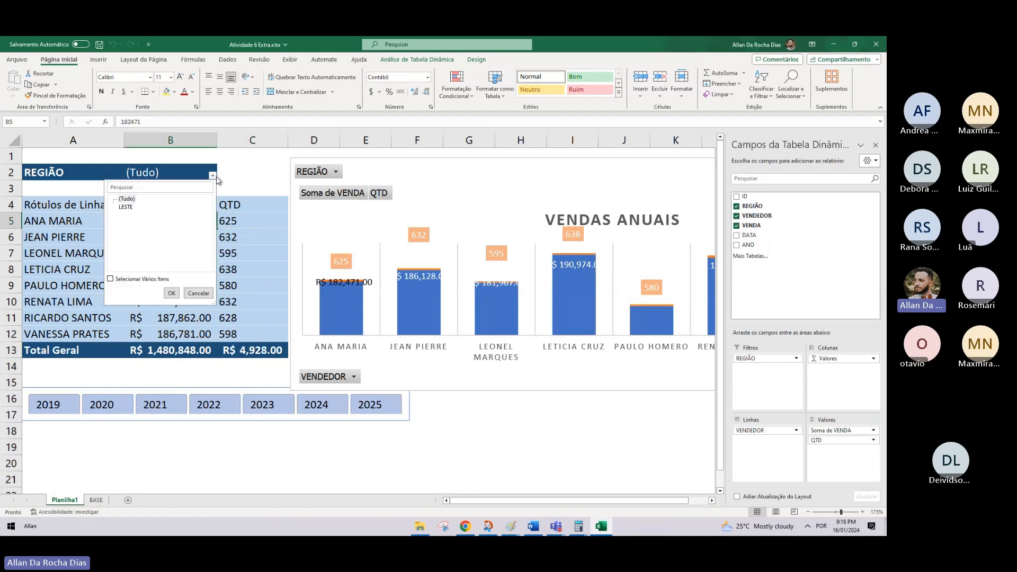
{"action": "left_click", "coordinate": [150, 207]}
{"action": "left_click", "coordinate": [170, 292]}
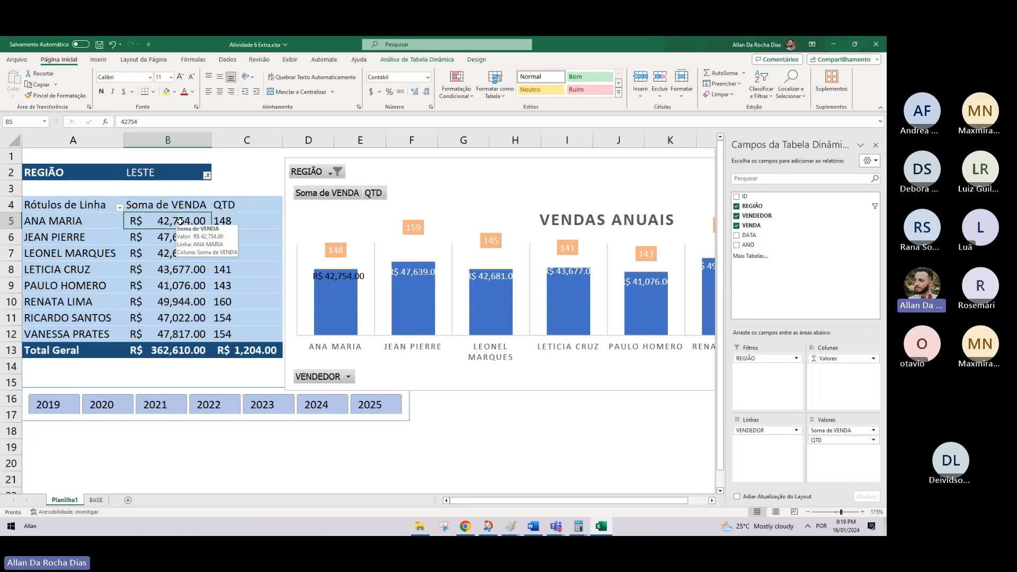
- Extract the first seller's LESTE sales records to a new sheet and fit the DATA column's width to its contents
{"action": "double_click", "coordinate": [180, 222]}
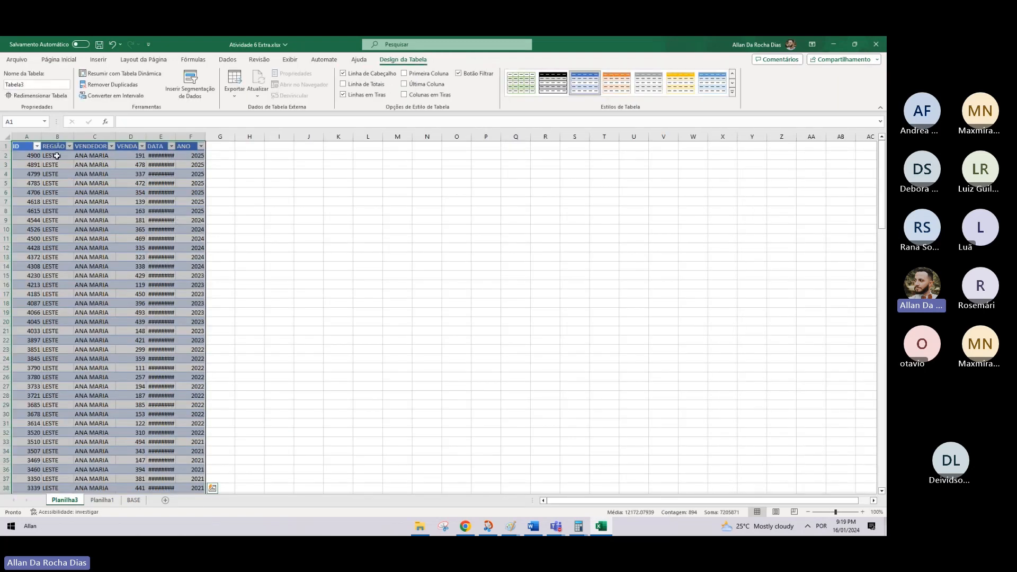
{"action": "double_click", "coordinate": [173, 138]}
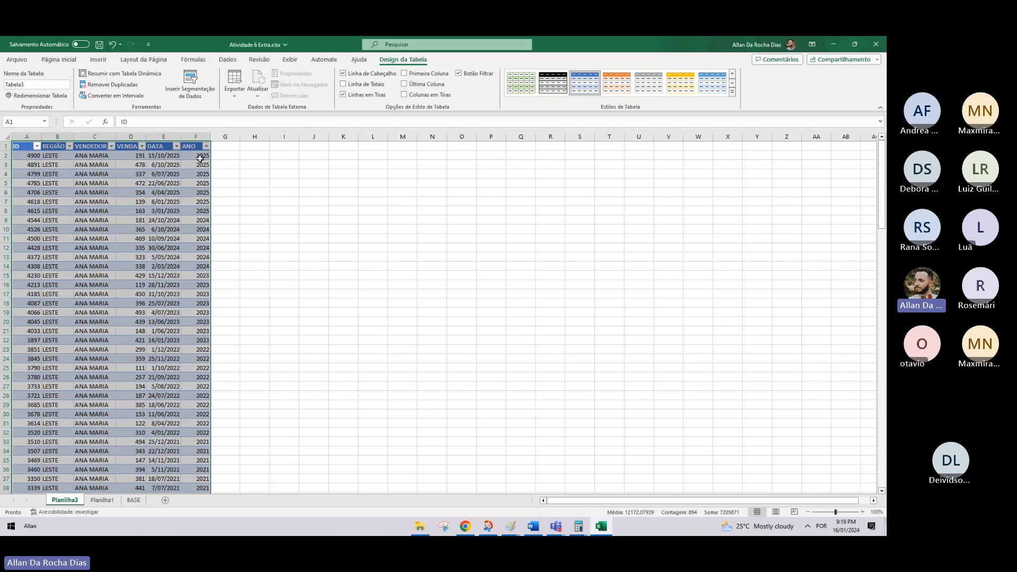
{"action": "scroll", "coordinate": [101, 239], "scroll_direction": "down", "scroll_amount": 20}
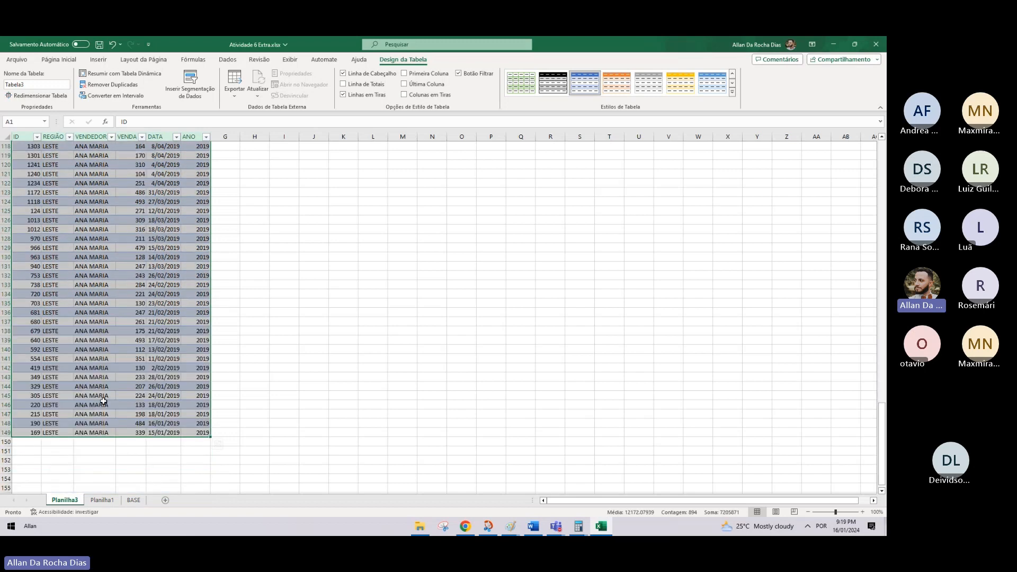
{"action": "left_click", "coordinate": [133, 500]}
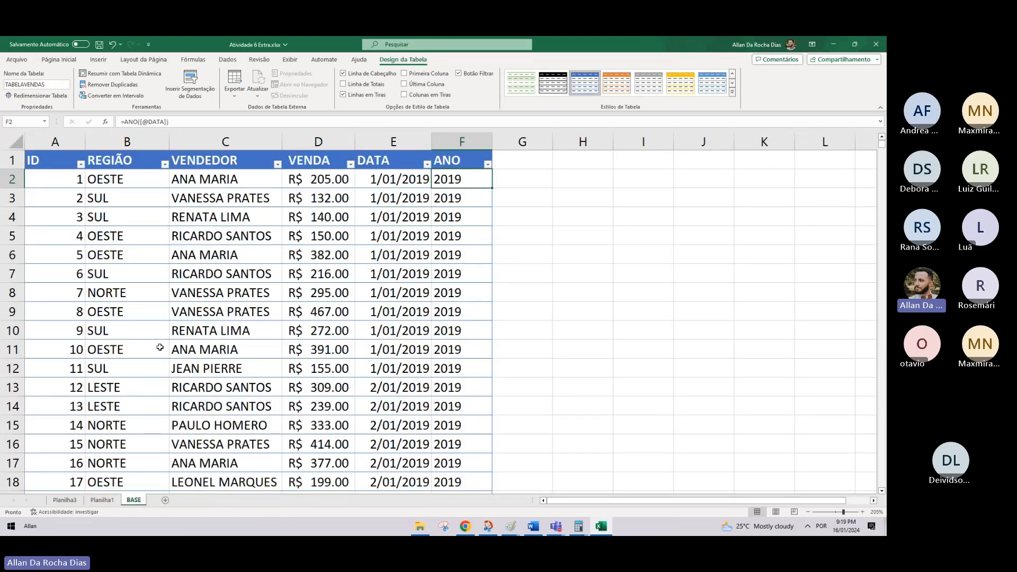
{"action": "left_click", "coordinate": [102, 500]}
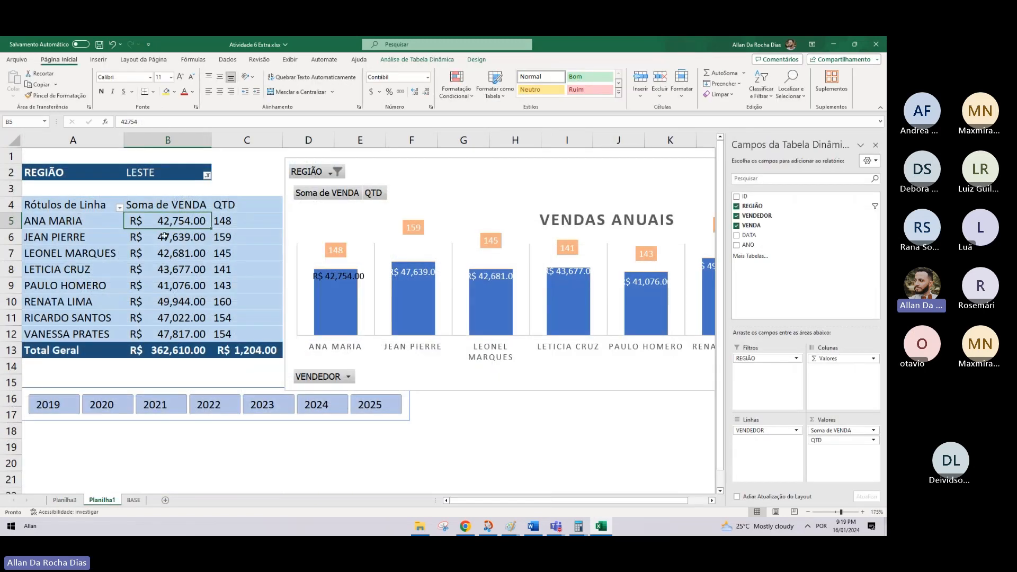
- Change the pivot table's REGIÃO filter to OESTE
{"action": "left_click", "coordinate": [165, 237]}
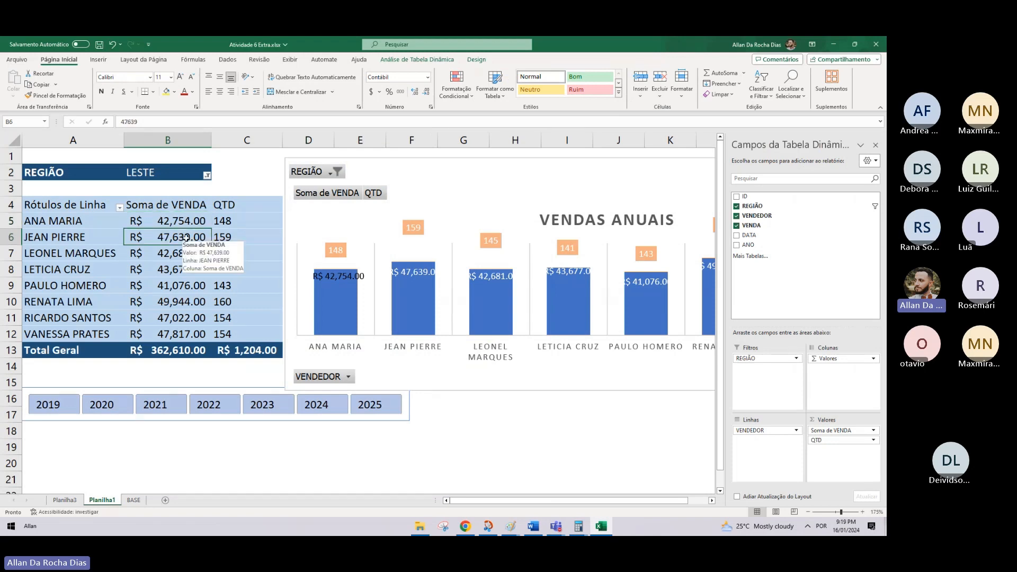
{"action": "left_click", "coordinate": [206, 176]}
{"action": "left_click", "coordinate": [125, 226]}
{"action": "left_click", "coordinate": [165, 294]}
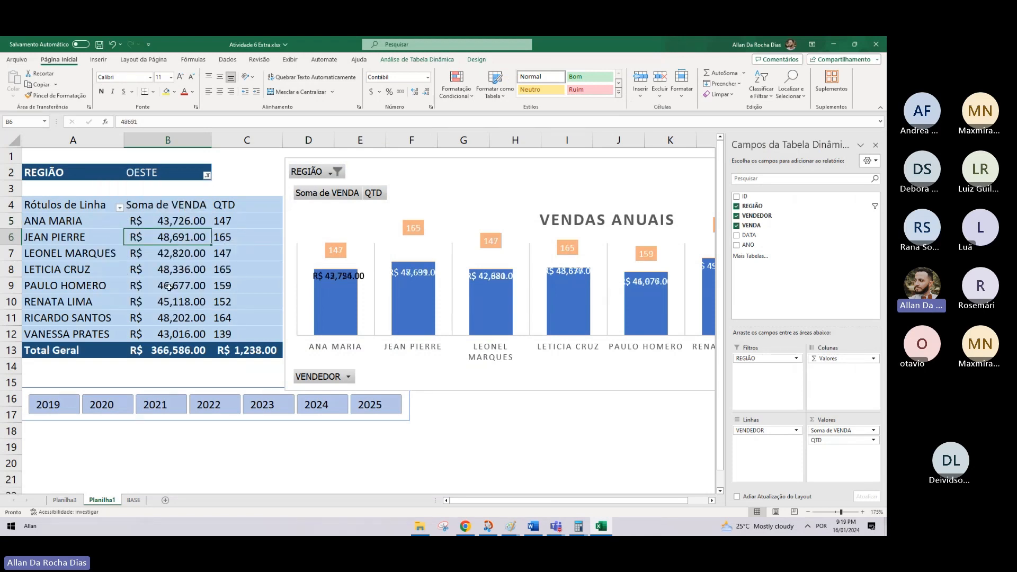
- Extract the second seller's OESTE records from the QTD value to a new sheet and fit the DATA column's width
{"action": "double_click", "coordinate": [231, 237]}
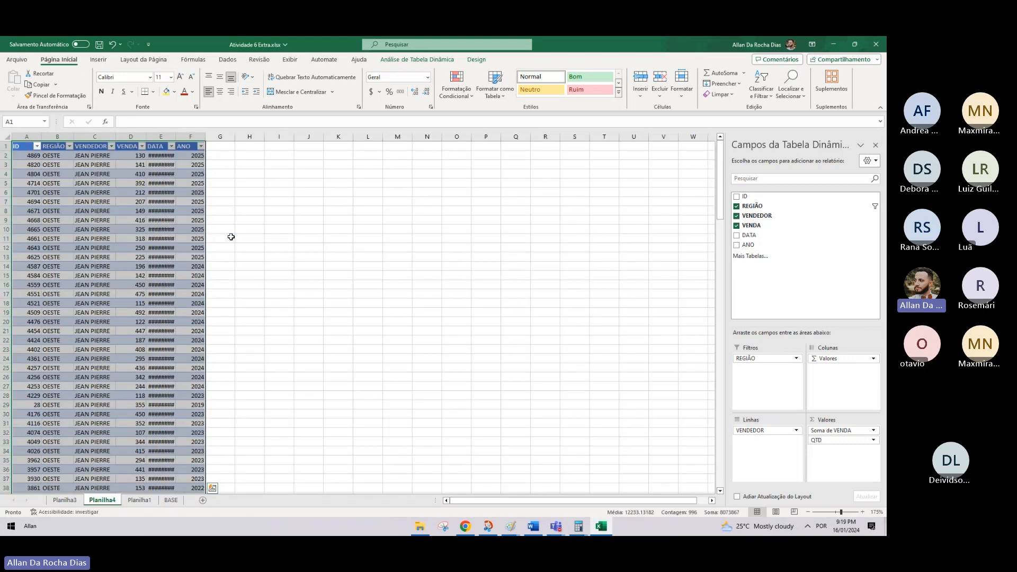
{"action": "double_click", "coordinate": [176, 137]}
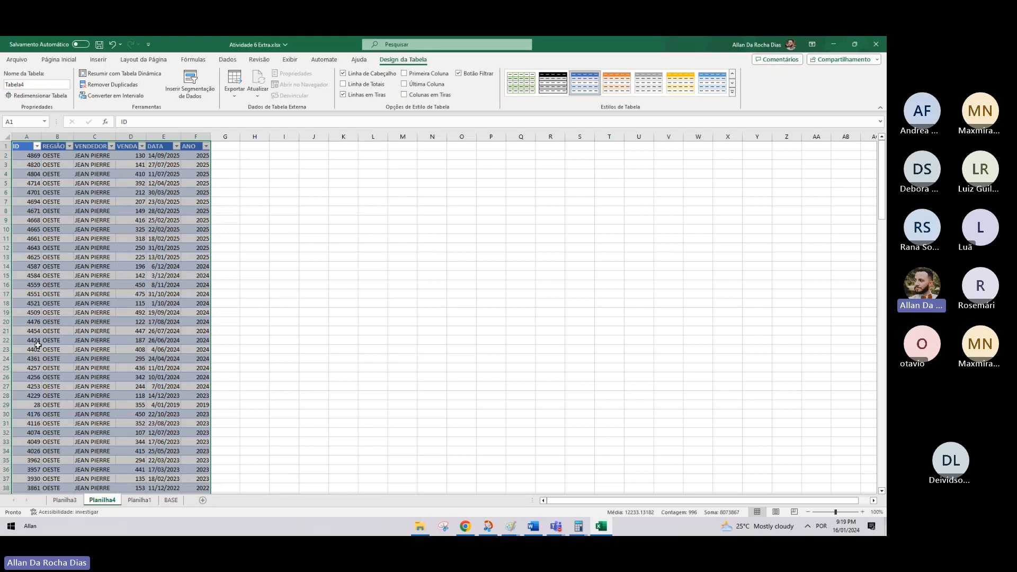
{"action": "left_click", "coordinate": [171, 500]}
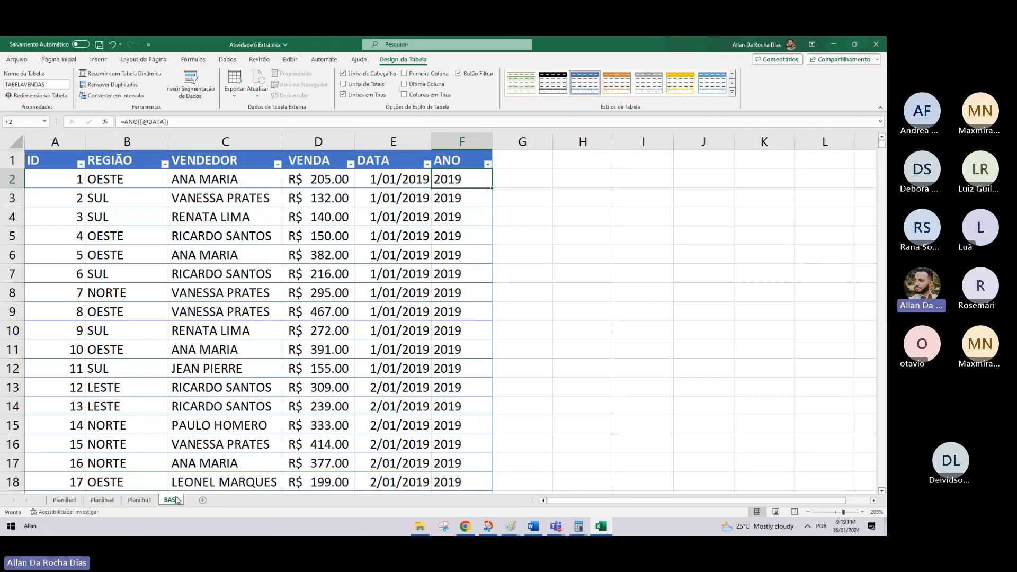
{"action": "left_click", "coordinate": [140, 500]}
- Reset the pivot table's REGIÃO filter to (Tudo)
{"action": "left_click", "coordinate": [506, 430]}
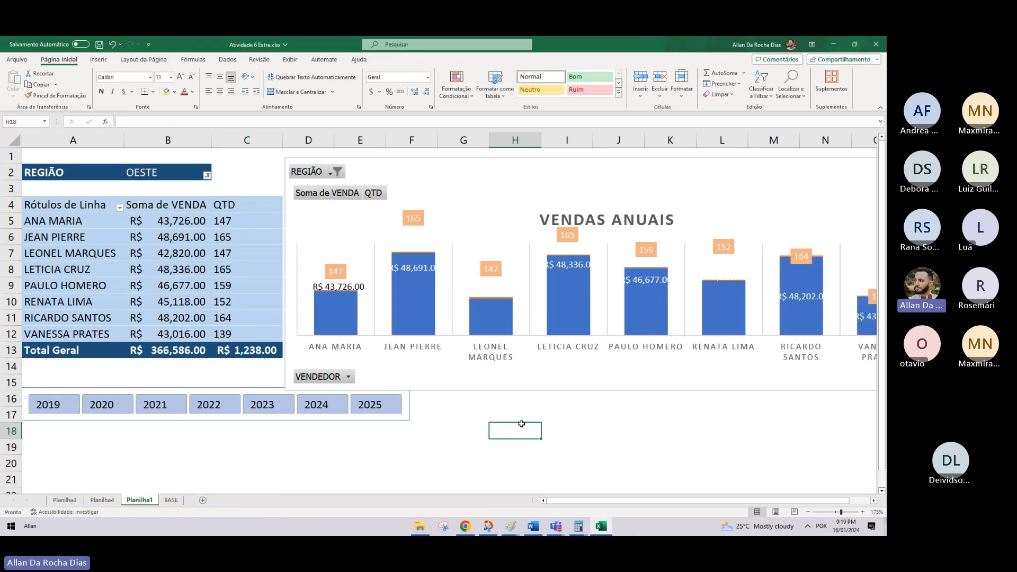
{"action": "left_click", "coordinate": [207, 175]}
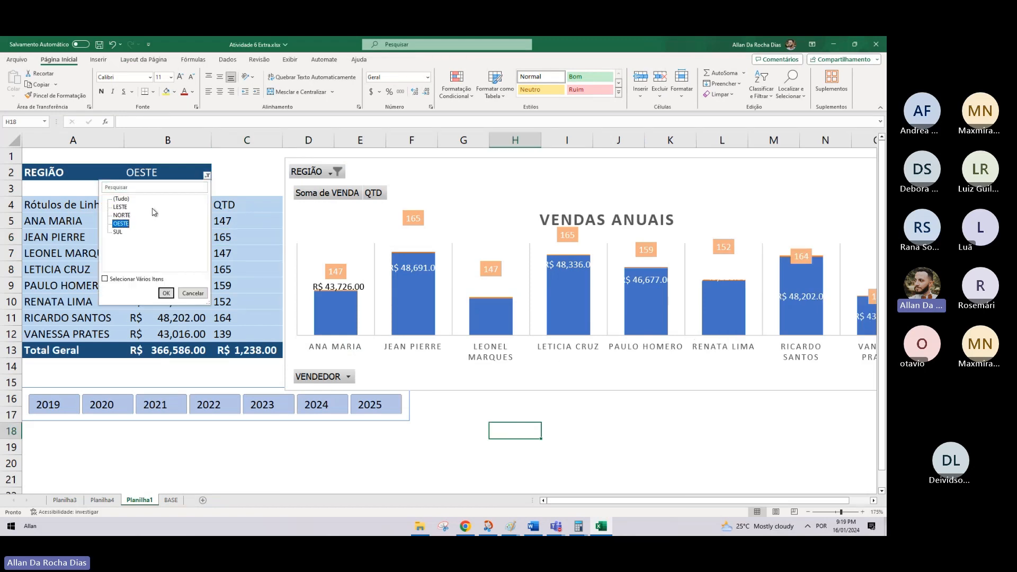
{"action": "left_click", "coordinate": [121, 198]}
{"action": "left_click", "coordinate": [166, 293]}
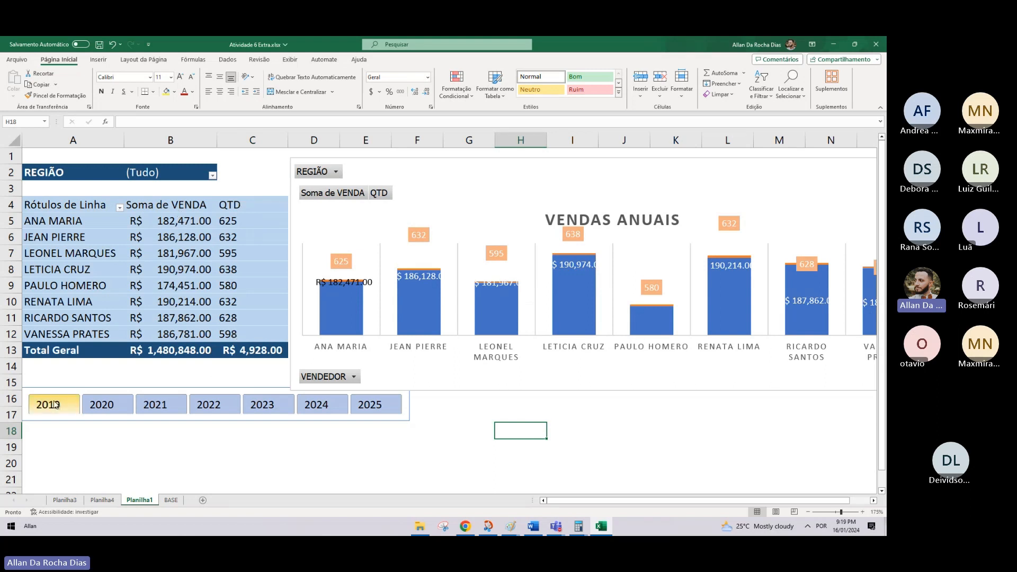
- Insert a timeline for the DATA field of the pivot table and place it below the chart, beside the year slicer
{"action": "left_click", "coordinate": [265, 225]}
{"action": "left_click", "coordinate": [416, 59]}
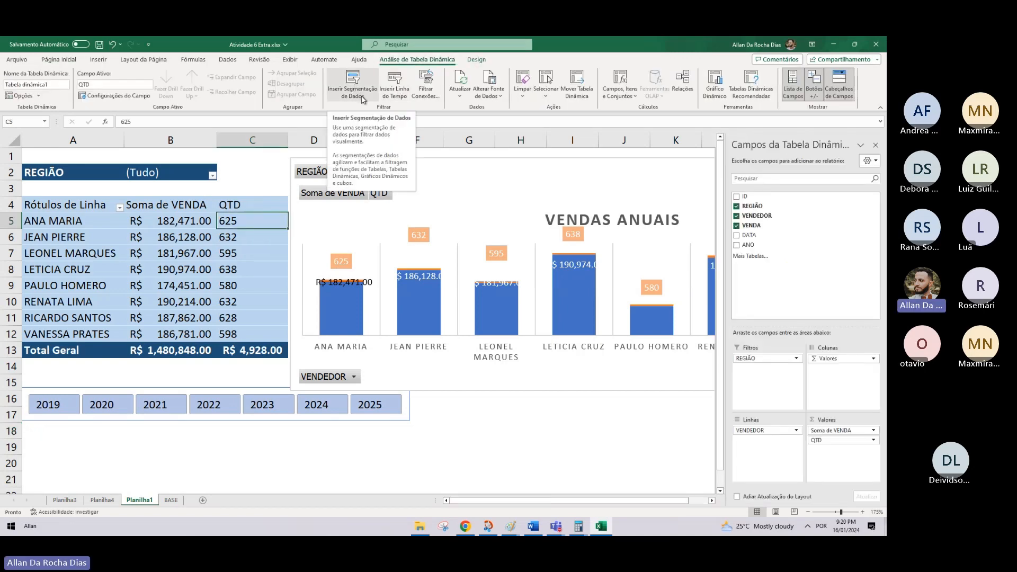
{"action": "left_click", "coordinate": [394, 93]}
{"action": "left_click", "coordinate": [246, 238]}
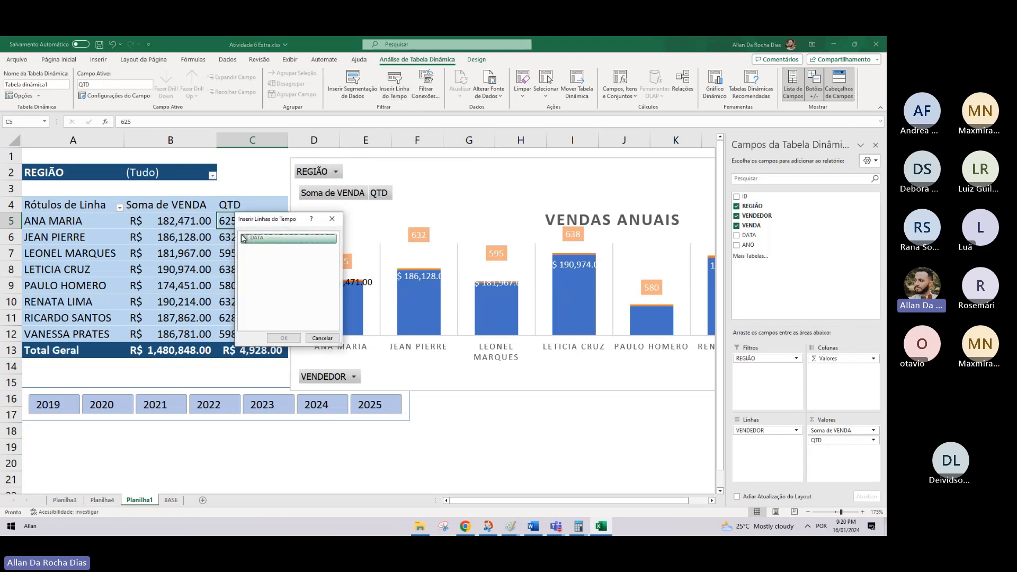
{"action": "left_click", "coordinate": [284, 338]}
{"action": "left_click_drag", "start_coordinate": [339, 281], "coordinate": [516, 375]}
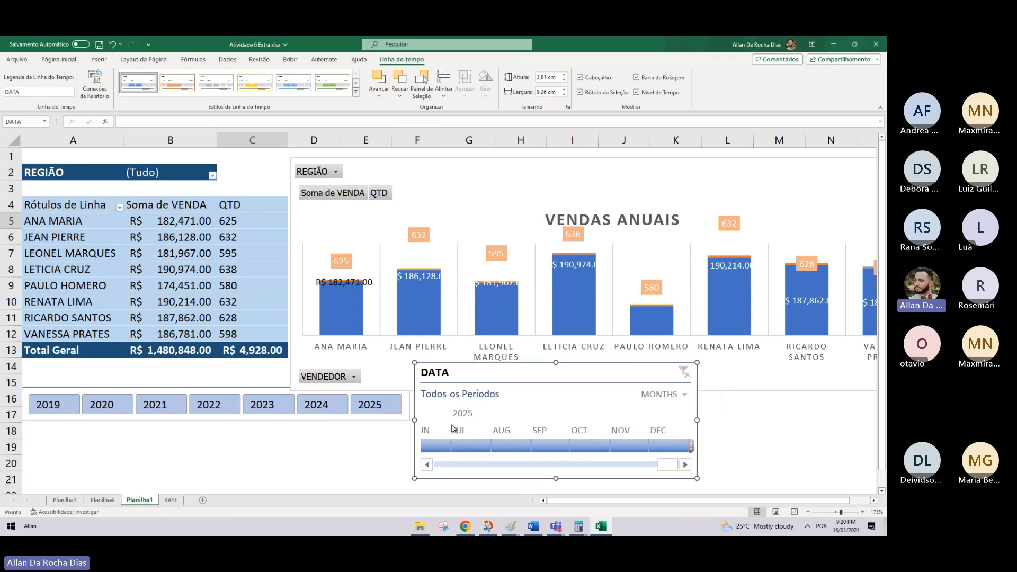
- Bring the DATA timeline back to its earliest period and change its time level to YEARS
{"action": "left_click", "coordinate": [427, 465]}
{"action": "left_click_drag", "start_coordinate": [656, 473], "coordinate": [431, 475]}
{"action": "left_click", "coordinate": [664, 394]}
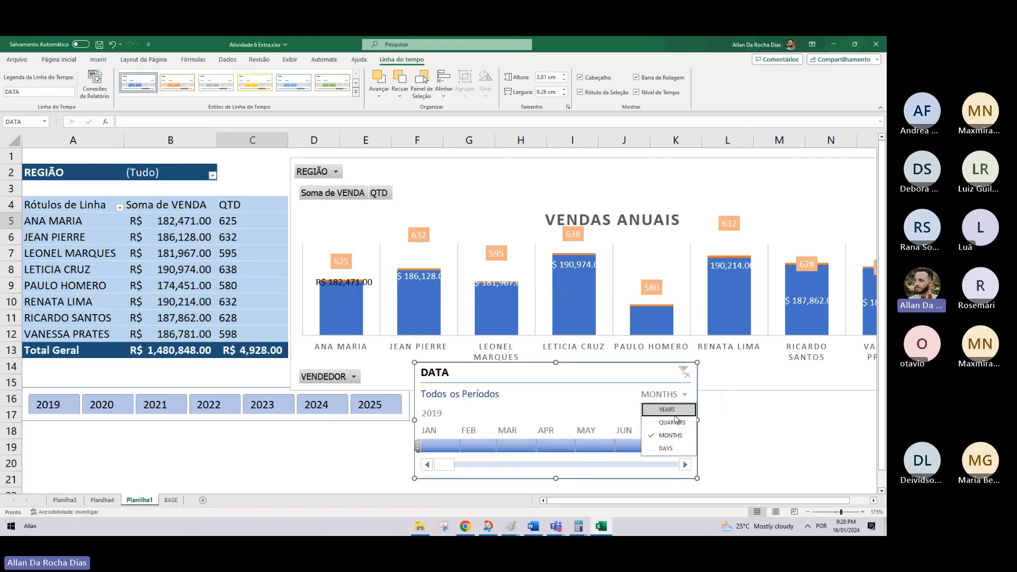
{"action": "left_click", "coordinate": [667, 409]}
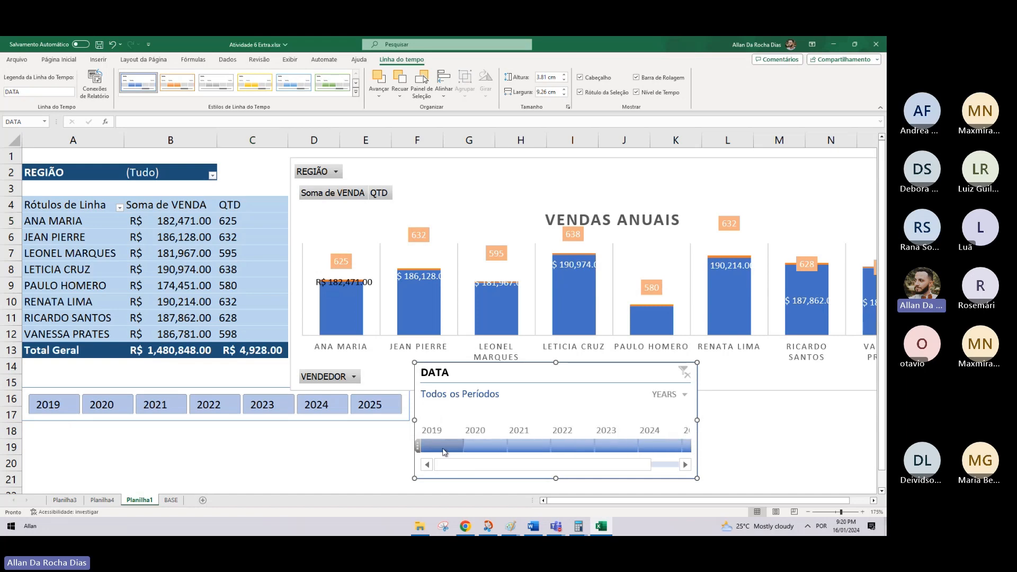
- Filter the pivot table with the timeline by 2019–2025, 2019, 2020, 2021 and 2023, ending on 2019
{"action": "left_click", "coordinate": [444, 450]}
{"action": "left_click_drag", "start_coordinate": [445, 451], "coordinate": [688, 454]}
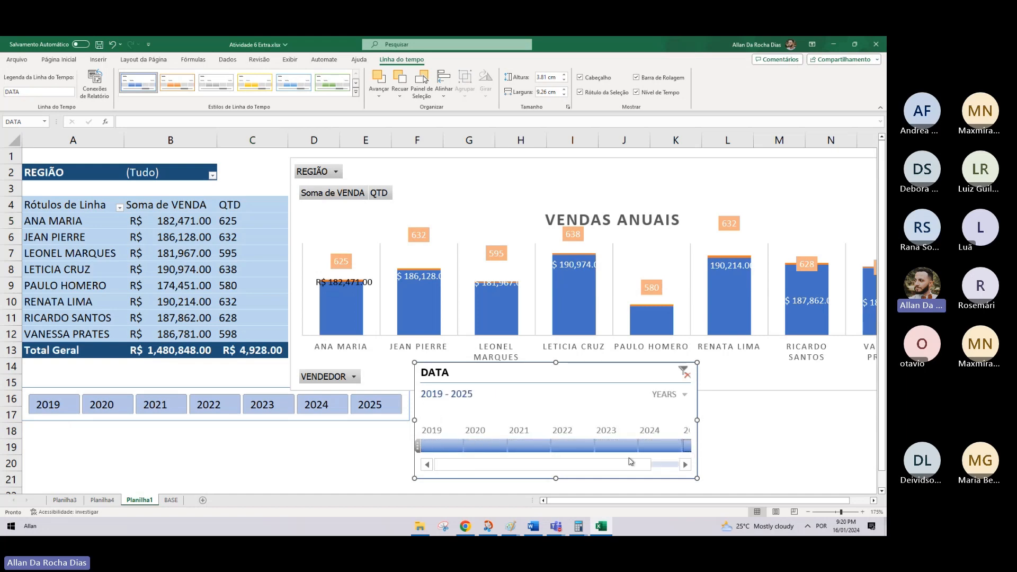
{"action": "left_click", "coordinate": [439, 446]}
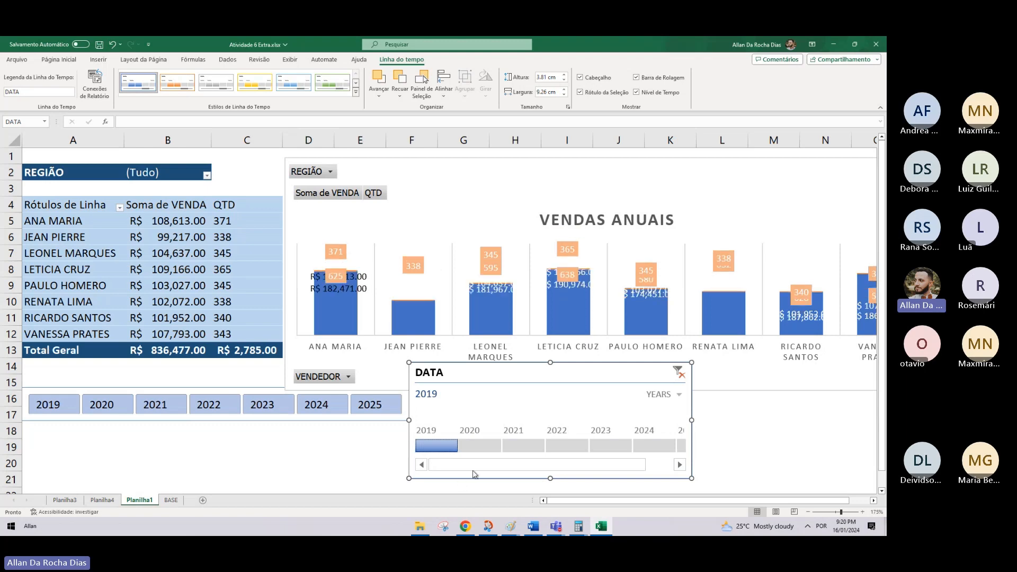
{"action": "left_click", "coordinate": [482, 447]}
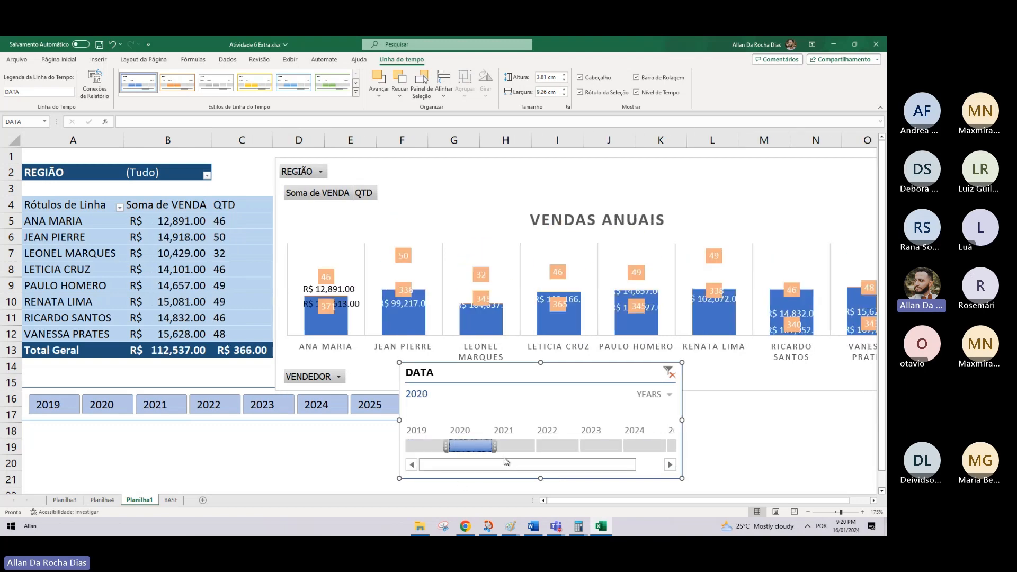
{"action": "left_click", "coordinate": [510, 446]}
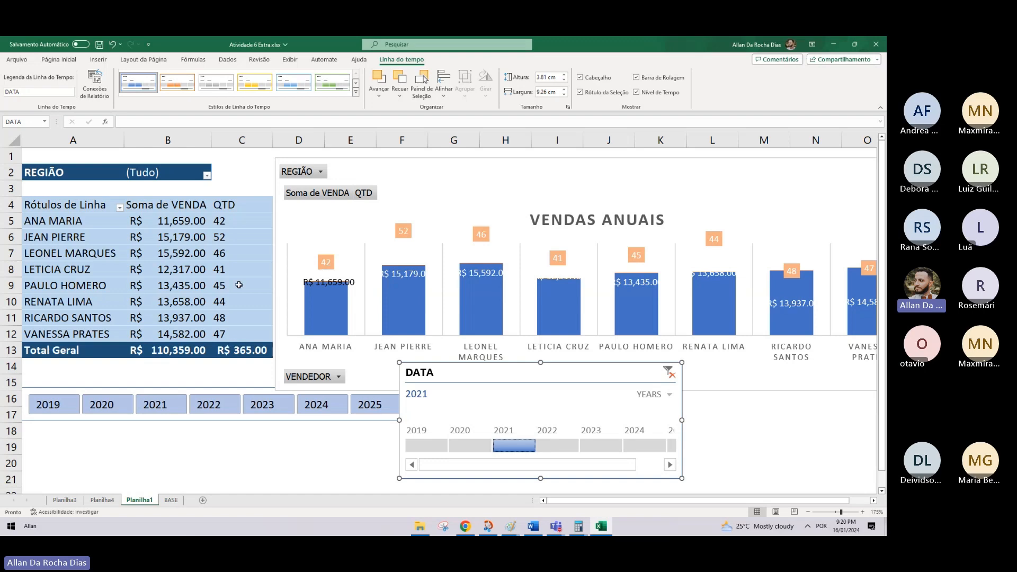
{"action": "left_click", "coordinate": [558, 446]}
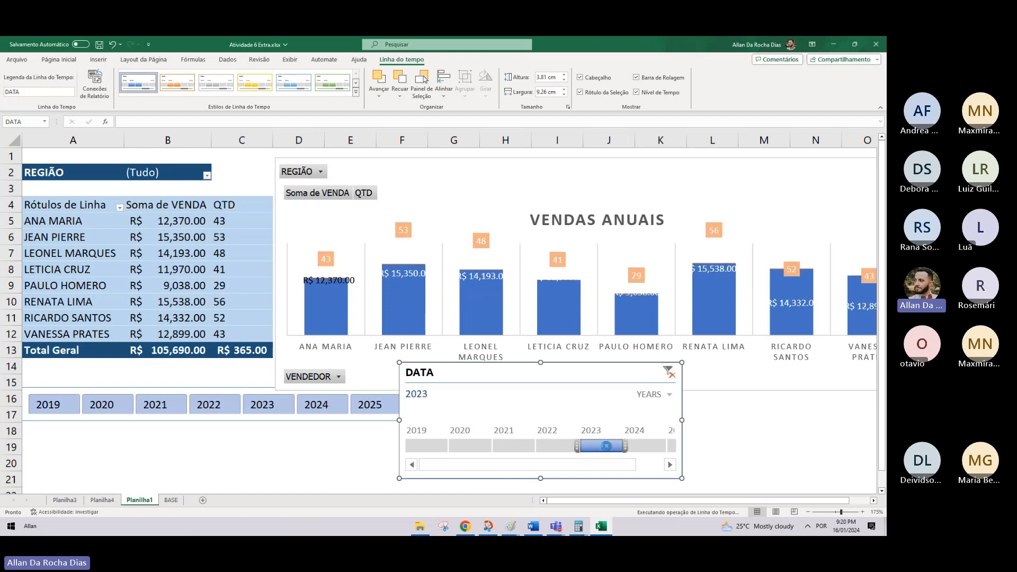
{"action": "left_click_drag", "start_coordinate": [561, 451], "coordinate": [439, 446]}
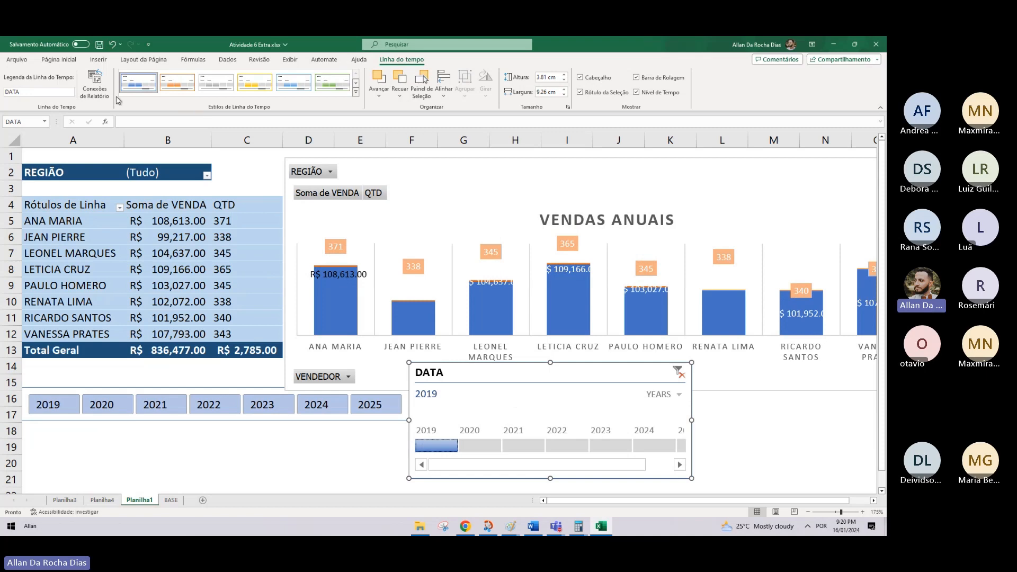
- Check which pivot table the DATA timeline is connected to in its report connections, leaving them as they are
{"action": "left_click", "coordinate": [94, 85]}
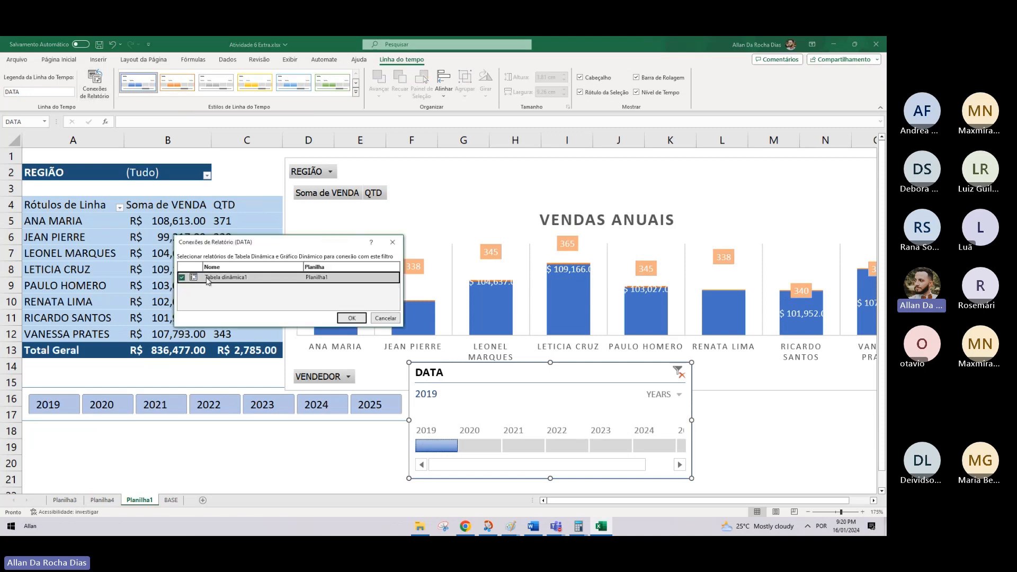
{"action": "left_click", "coordinate": [383, 319]}
{"action": "left_click", "coordinate": [80, 205]}
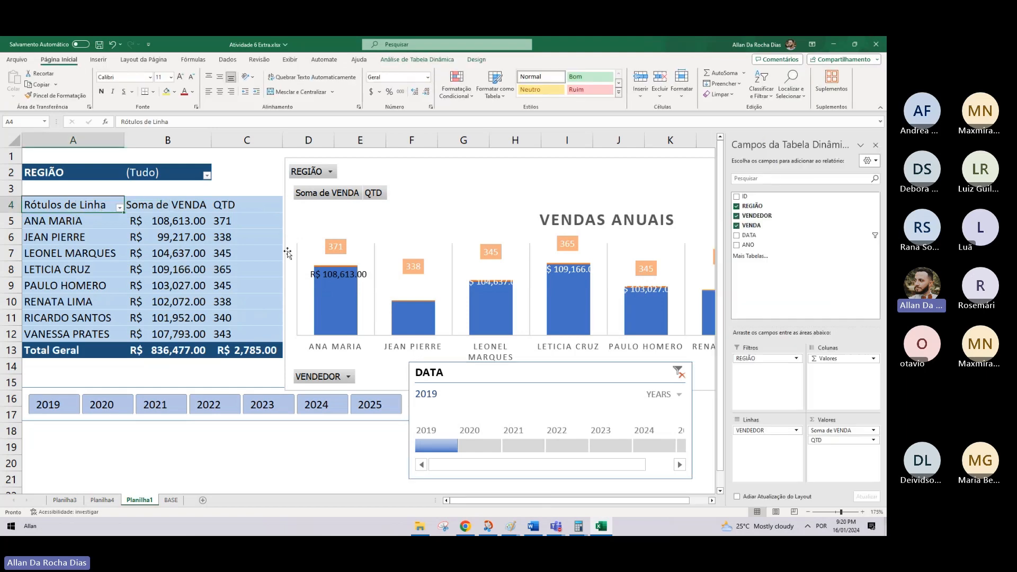
- Copy the pivot table from the Rótulos de Linha header through the Total Geral row
{"action": "left_click_drag", "start_coordinate": [90, 203], "coordinate": [261, 350]}
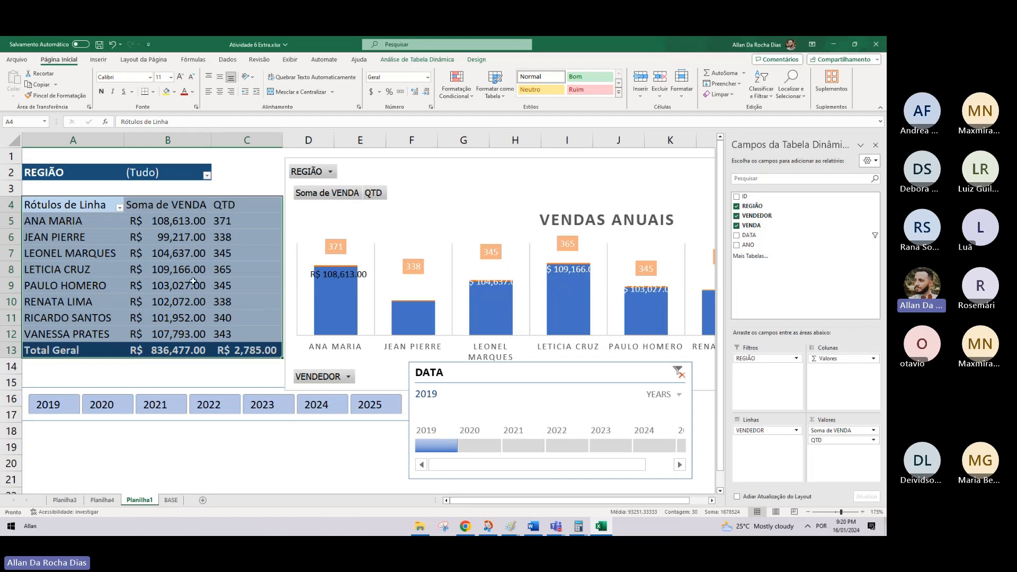
{"action": "key", "text": "ctrl+c"}
{"action": "left_click", "coordinate": [52, 367]}
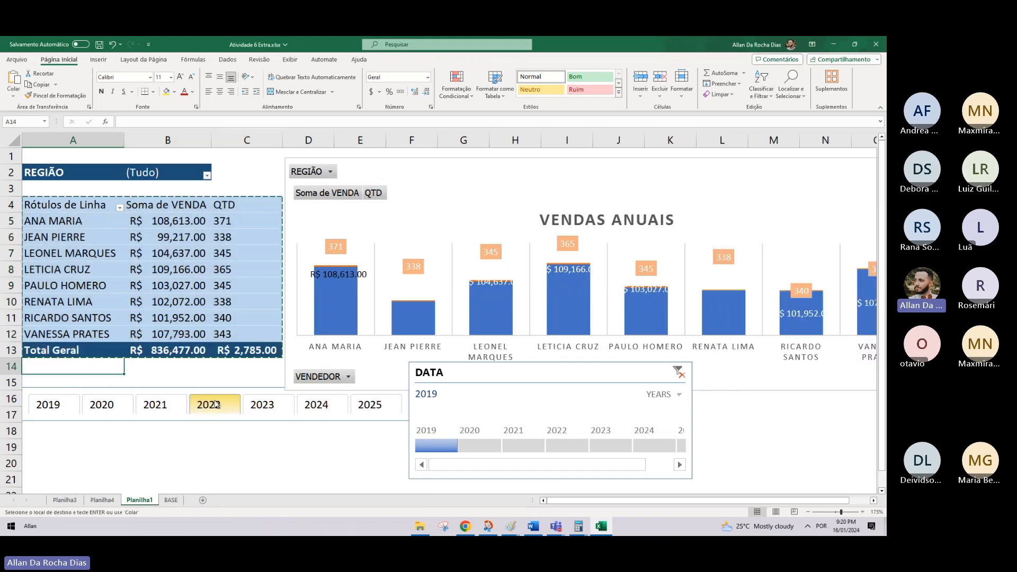
- Extend the DATA timeline's selection to 2019–2025 and move the timeline farther from the year slicer
{"action": "left_click", "coordinate": [214, 405]}
{"action": "left_click", "coordinate": [63, 405]}
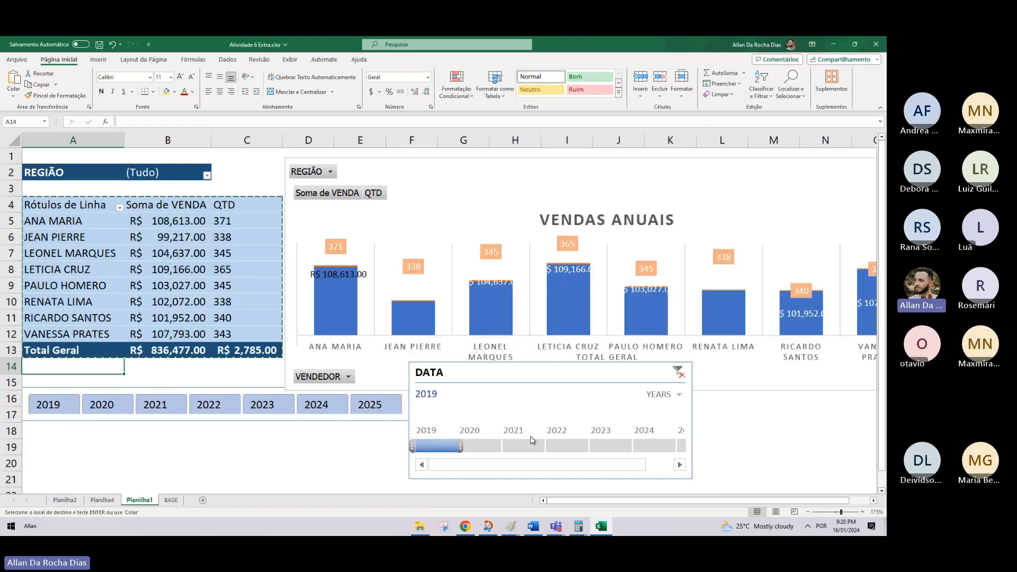
{"action": "left_click_drag", "start_coordinate": [531, 437], "coordinate": [668, 393]}
{"action": "left_click_drag", "start_coordinate": [671, 446], "coordinate": [697, 451]}
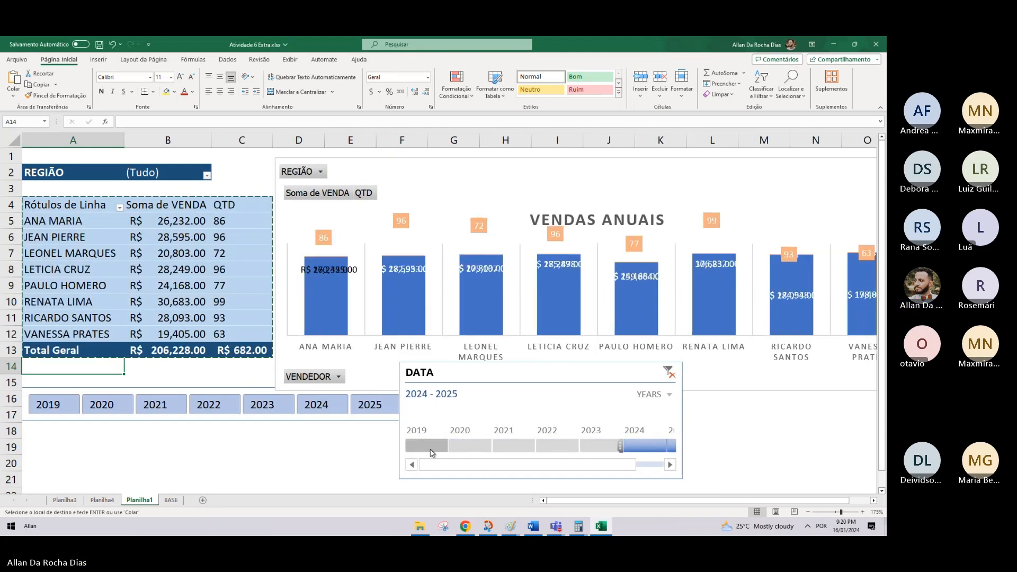
{"action": "left_click_drag", "start_coordinate": [431, 453], "coordinate": [672, 445]}
{"action": "left_click_drag", "start_coordinate": [599, 374], "coordinate": [727, 374]}
- Paste the copied table at cell A18, below the year slicer
{"action": "left_click", "coordinate": [100, 431]}
{"action": "scroll", "coordinate": [101, 431], "scroll_direction": "down", "scroll_amount": 1}
{"action": "key", "text": "ctrl+v"}
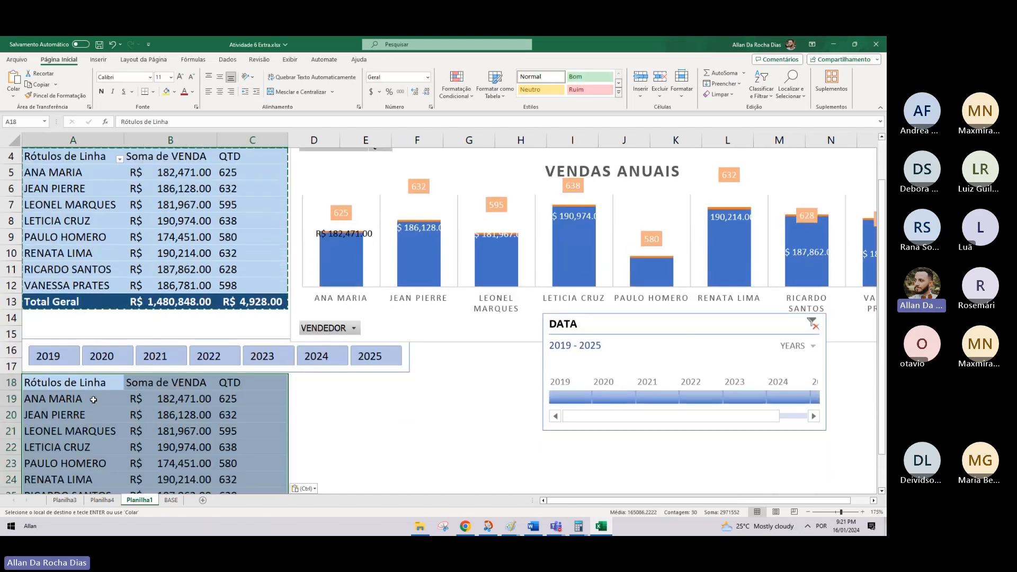
{"action": "left_click", "coordinate": [71, 386]}
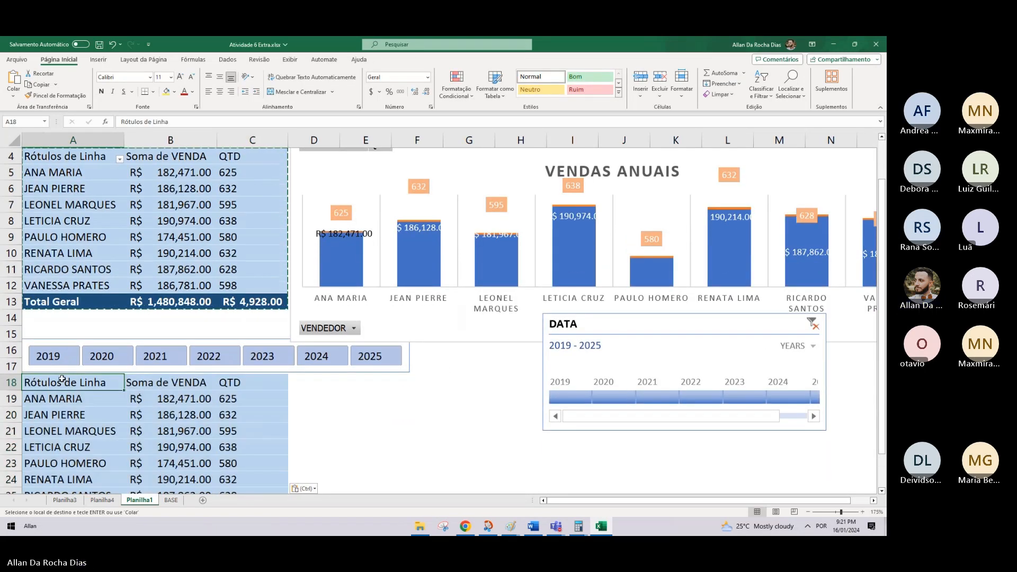
- Copy the pivot table's header and seller rows without Total Geral and paste them over the copy at A18
{"action": "scroll", "coordinate": [53, 265], "scroll_direction": "up", "scroll_amount": 1}
{"action": "left_click_drag", "start_coordinate": [49, 199], "coordinate": [274, 332]}
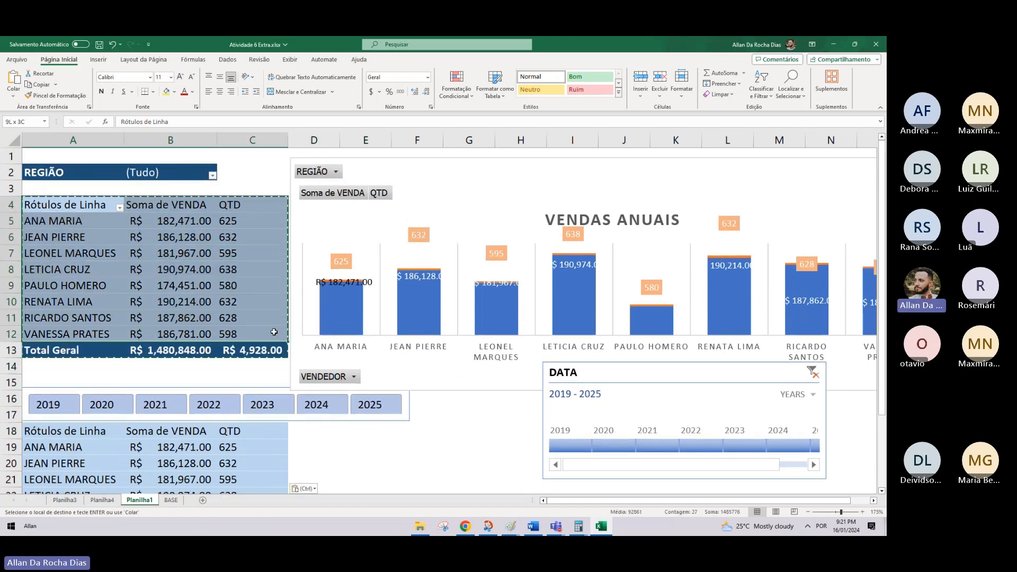
{"action": "key", "text": "ctrl+c"}
{"action": "scroll", "coordinate": [188, 422], "scroll_direction": "down", "scroll_amount": 4}
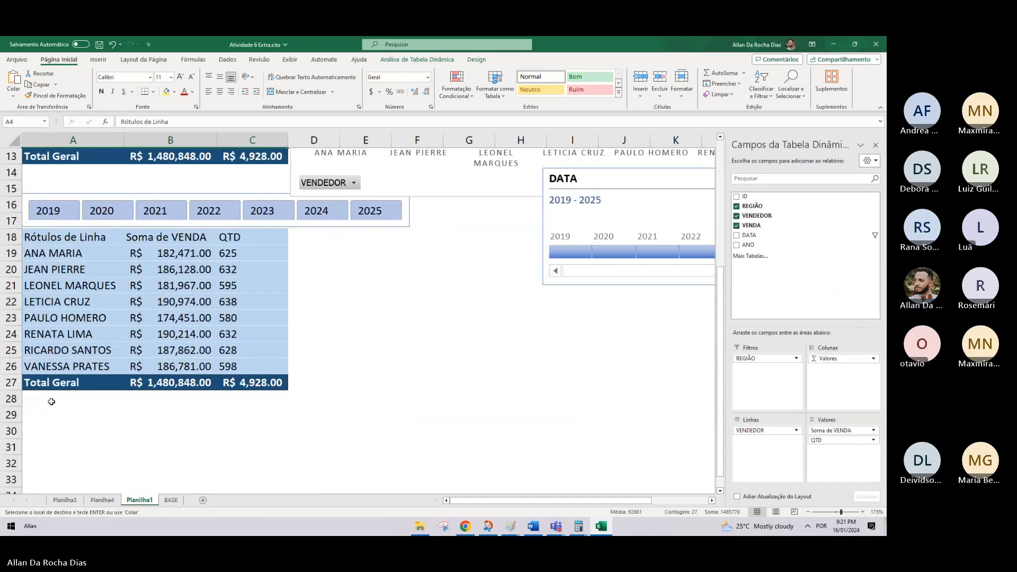
{"action": "left_click", "coordinate": [50, 400]}
{"action": "left_click", "coordinate": [54, 234]}
{"action": "key", "text": "ctrl+v"}
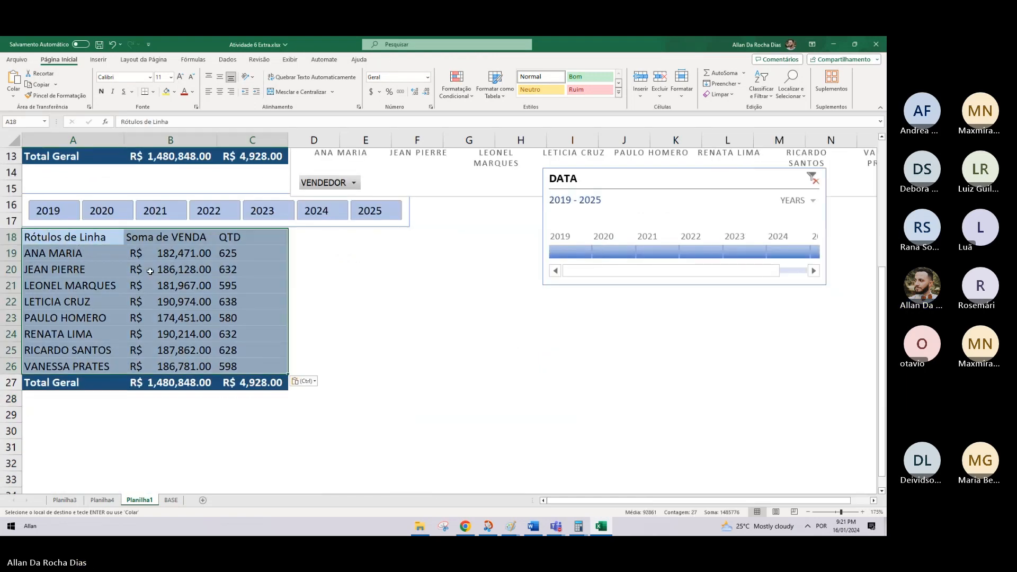
- Move the VENDAS ANUAIS chart away from the pivot table so that it starts at column F
{"action": "scroll", "coordinate": [132, 238], "scroll_direction": "up", "scroll_amount": 4}
{"action": "left_click", "coordinate": [79, 220]}
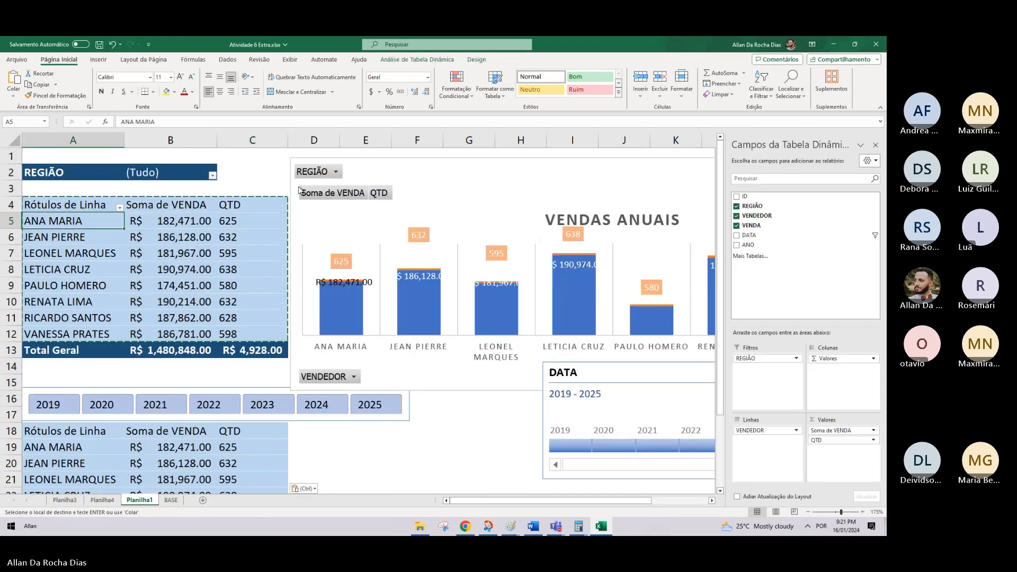
{"action": "left_click_drag", "start_coordinate": [299, 191], "coordinate": [427, 214]}
{"action": "left_click", "coordinate": [314, 204]}
- Copy the whole pivot table with its REGIÃO filter, A2:C13, and paste it at A18 as a second pivot table
{"action": "left_click", "coordinate": [163, 222]}
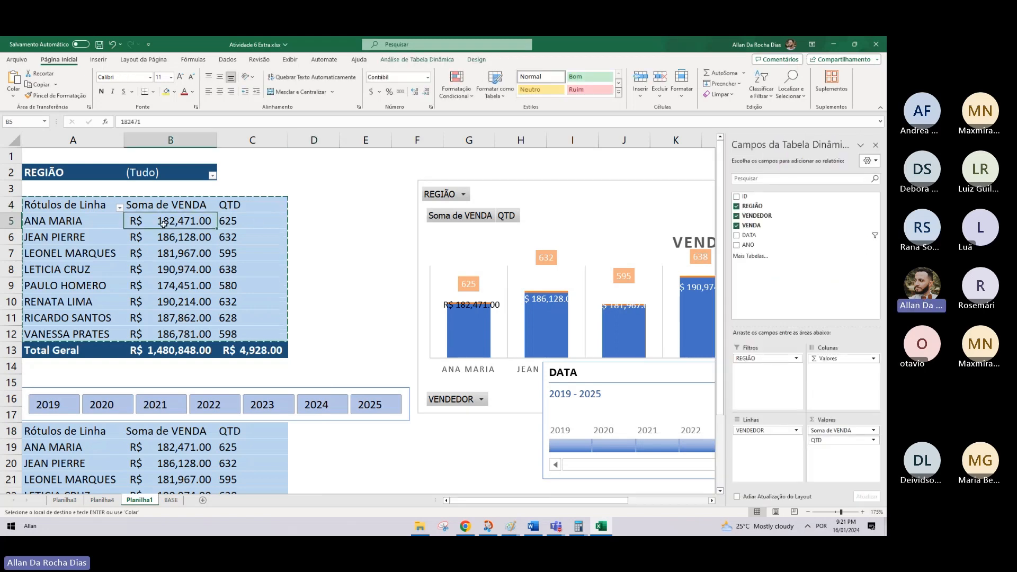
{"action": "left_click_drag", "start_coordinate": [53, 172], "coordinate": [259, 339]}
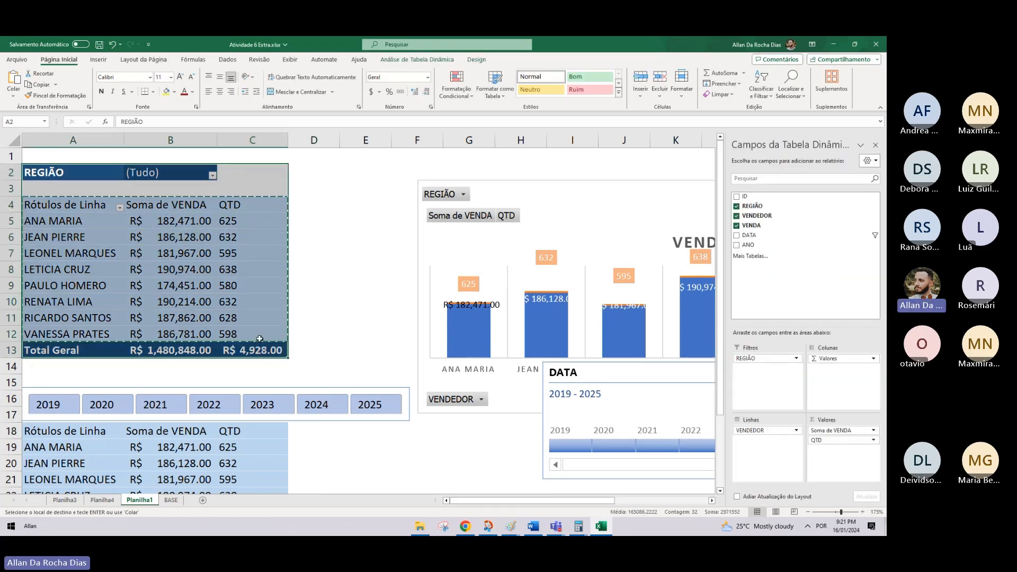
{"action": "key", "text": "ctrl+c"}
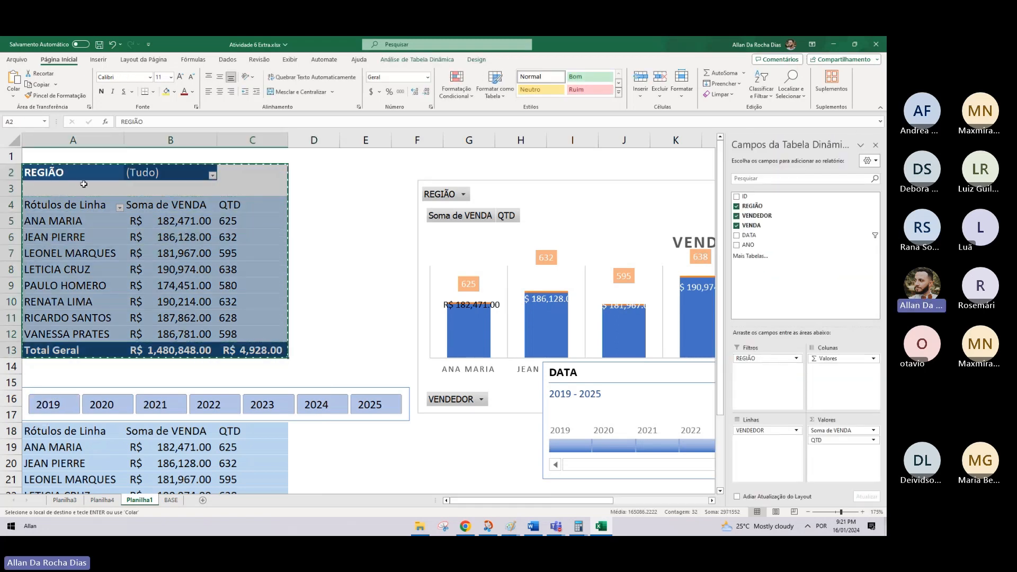
{"action": "left_click", "coordinate": [51, 433]}
{"action": "key", "text": "ctrl+v"}
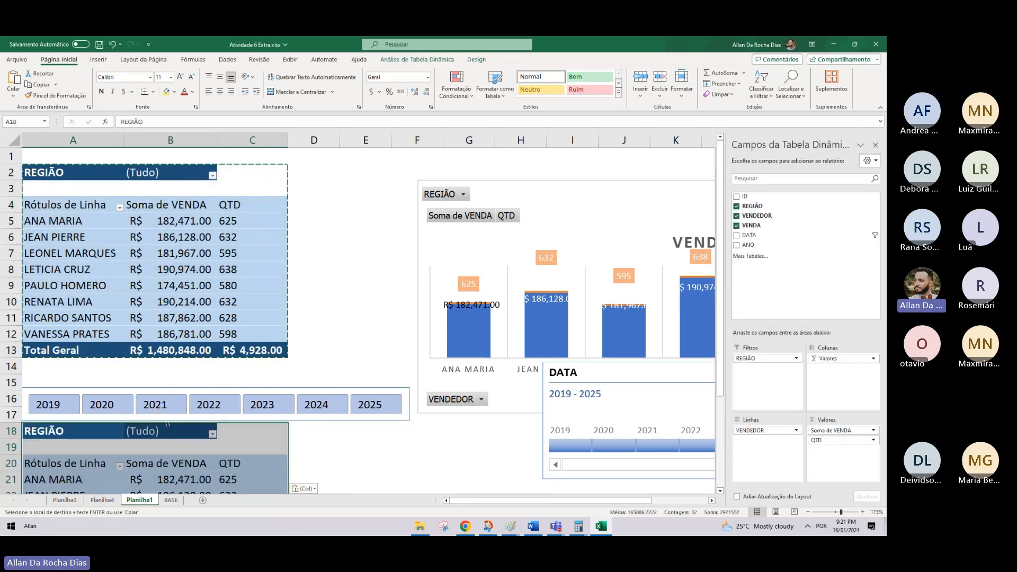
{"action": "scroll", "coordinate": [153, 402], "scroll_direction": "down", "scroll_amount": 2}
{"action": "scroll", "coordinate": [154, 227], "scroll_direction": "up", "scroll_amount": 1}
{"action": "left_click", "coordinate": [148, 221]}
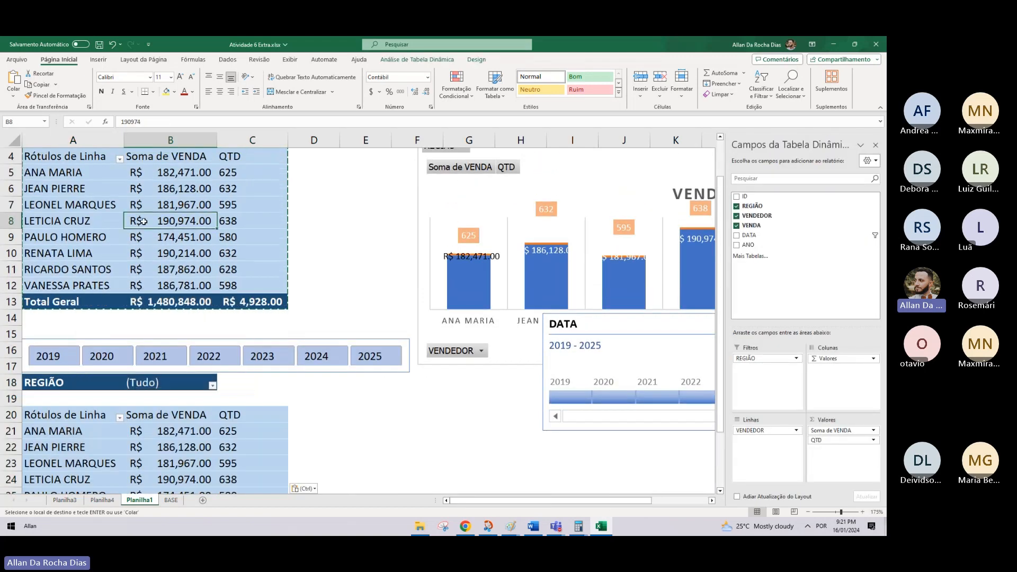
{"action": "left_click", "coordinate": [175, 445]}
{"action": "scroll", "coordinate": [191, 402], "scroll_direction": "down", "scroll_amount": 2}
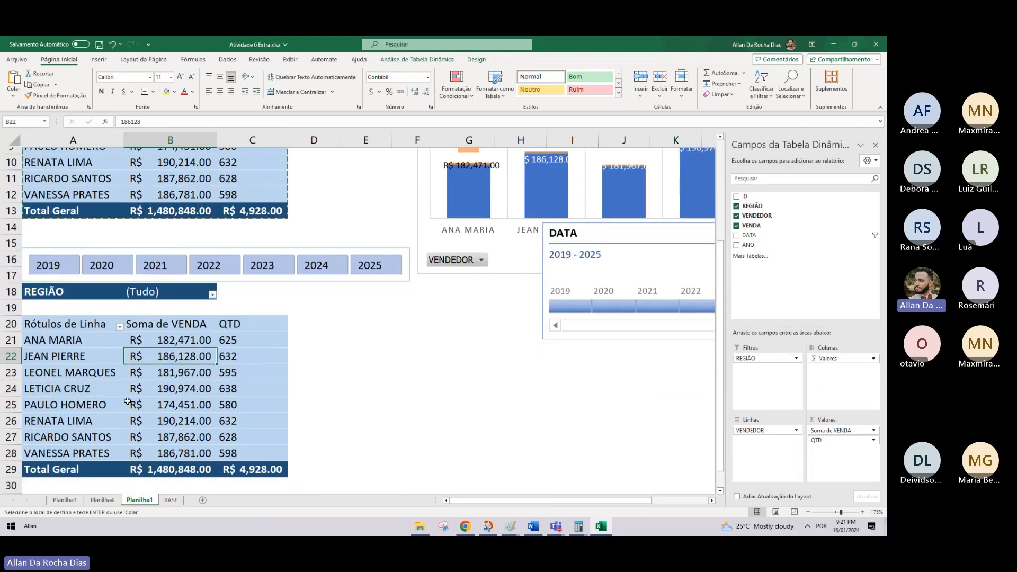
- Remove the Soma de VENDA and QTD fields from the values of the second pivot table at A20
{"action": "left_click", "coordinate": [212, 319]}
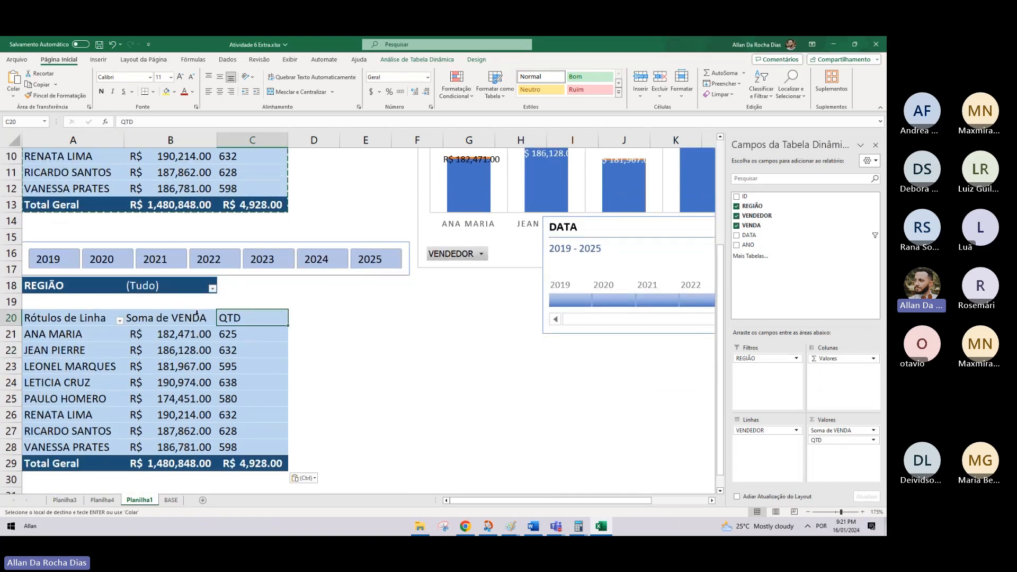
{"action": "left_click", "coordinate": [195, 314]}
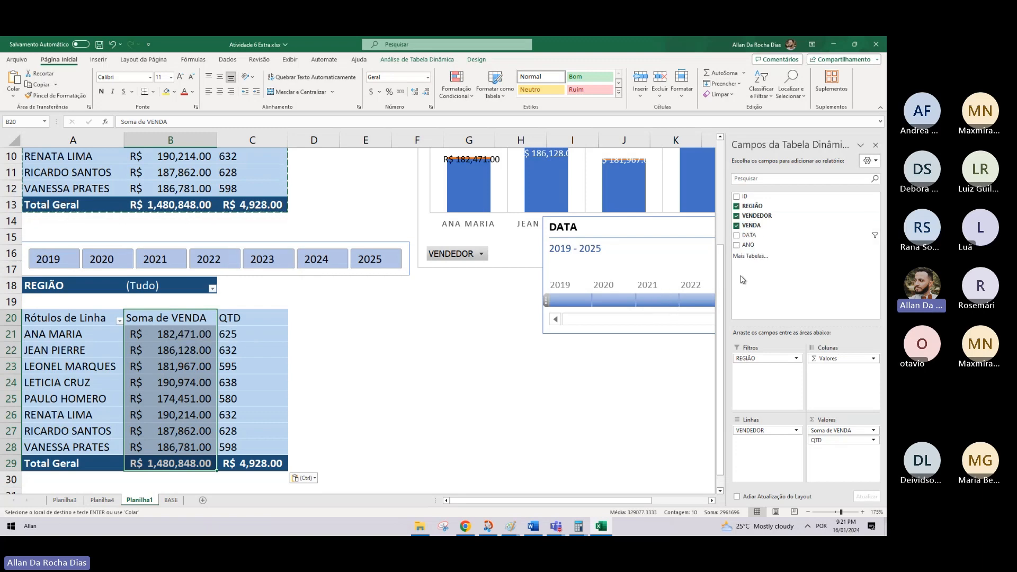
{"action": "left_click", "coordinate": [829, 431]}
{"action": "left_click", "coordinate": [829, 409]}
{"action": "left_click", "coordinate": [835, 431]}
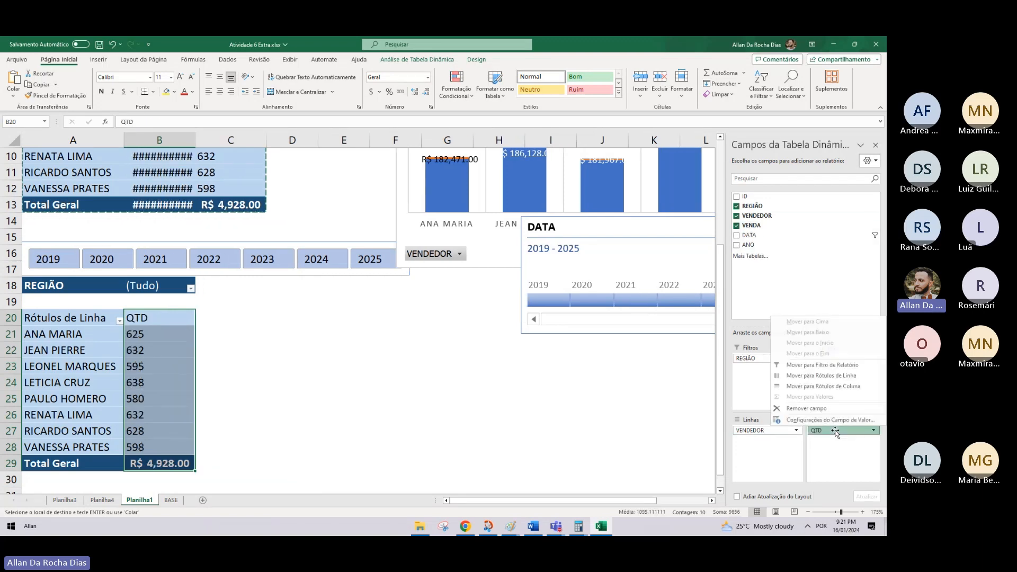
{"action": "left_click", "coordinate": [826, 408]}
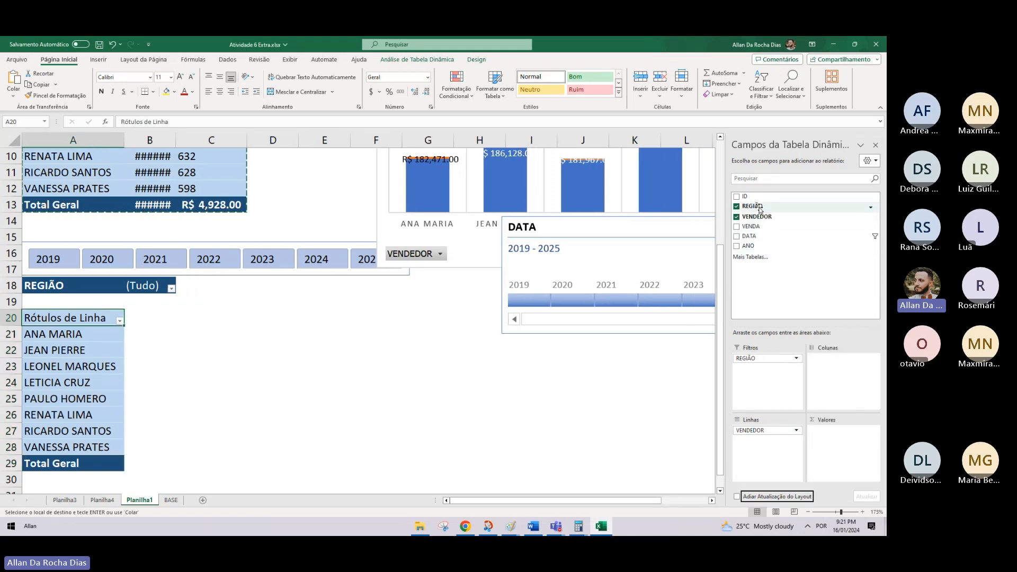
- Lay out the second pivot table with REGIÃO as rows, VENDEDOR as report filter and the sum of VENDA as values
{"action": "left_click_drag", "start_coordinate": [760, 208], "coordinate": [758, 441]}
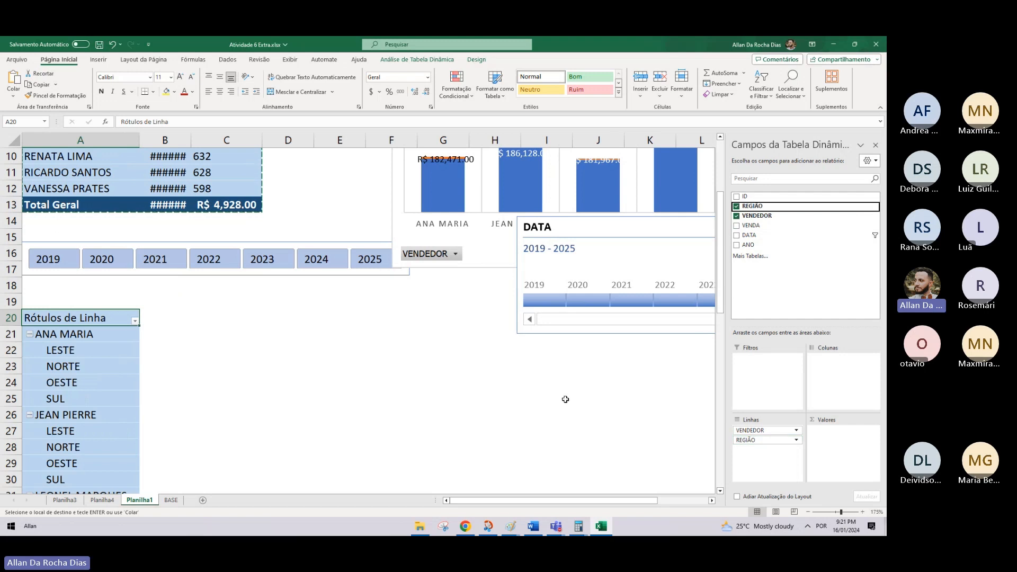
{"action": "left_click", "coordinate": [758, 432]}
{"action": "left_click", "coordinate": [768, 397]}
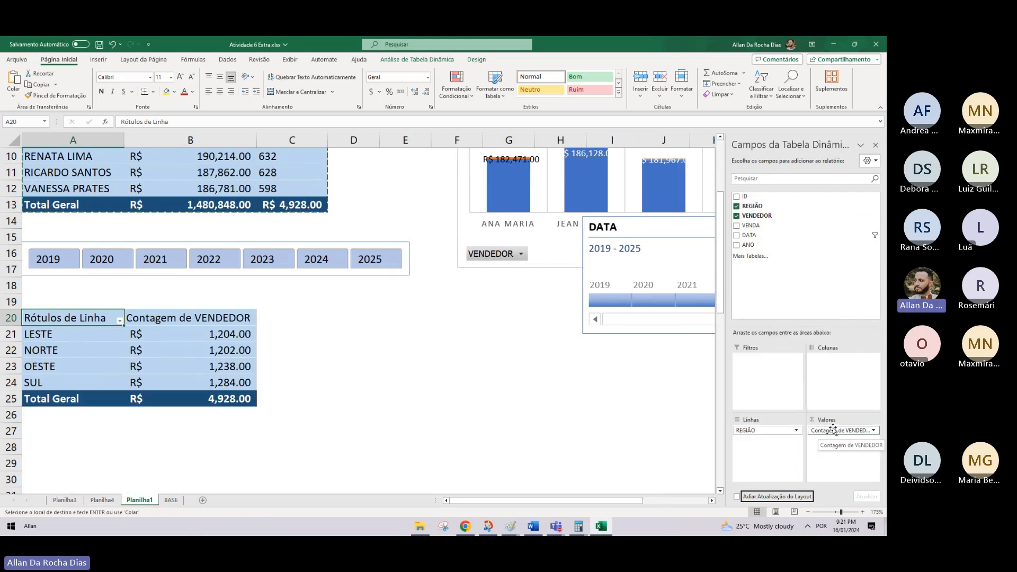
{"action": "left_click_drag", "start_coordinate": [840, 430], "coordinate": [766, 374]}
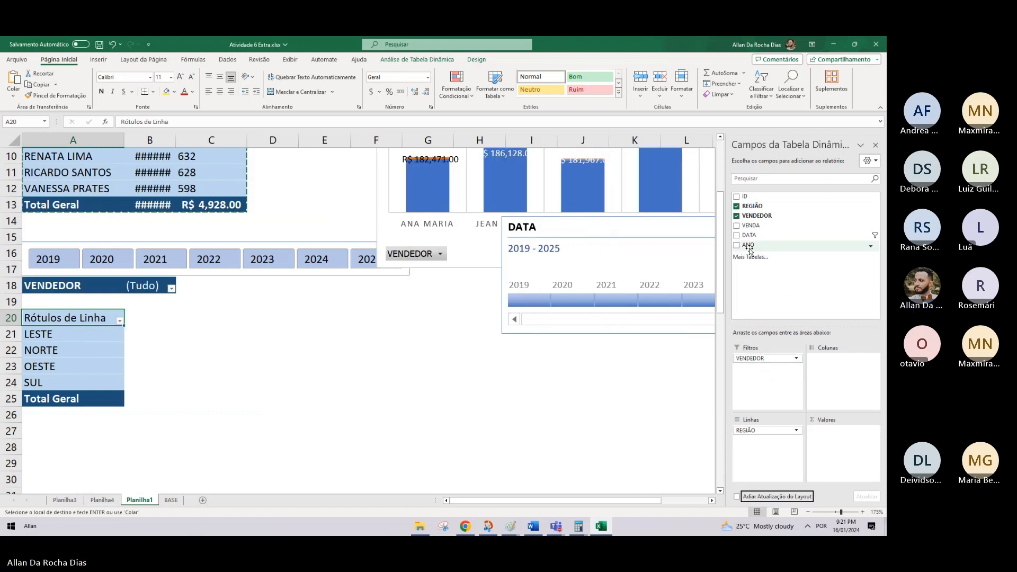
{"action": "left_click", "coordinate": [753, 226]}
{"action": "left_click_drag", "start_coordinate": [754, 226], "coordinate": [838, 444]}
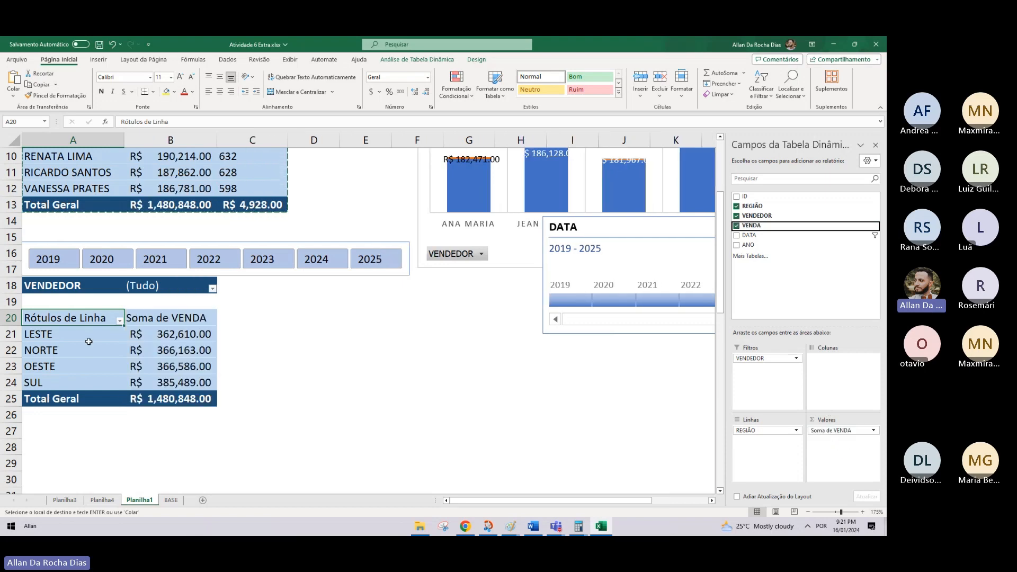
- Filter the region pivot table to the first seller in the VENDEDOR filter and check the sales of each region
{"action": "left_click", "coordinate": [175, 335]}
{"action": "scroll", "coordinate": [190, 358], "scroll_direction": "up", "scroll_amount": 1}
{"action": "left_click", "coordinate": [249, 382]}
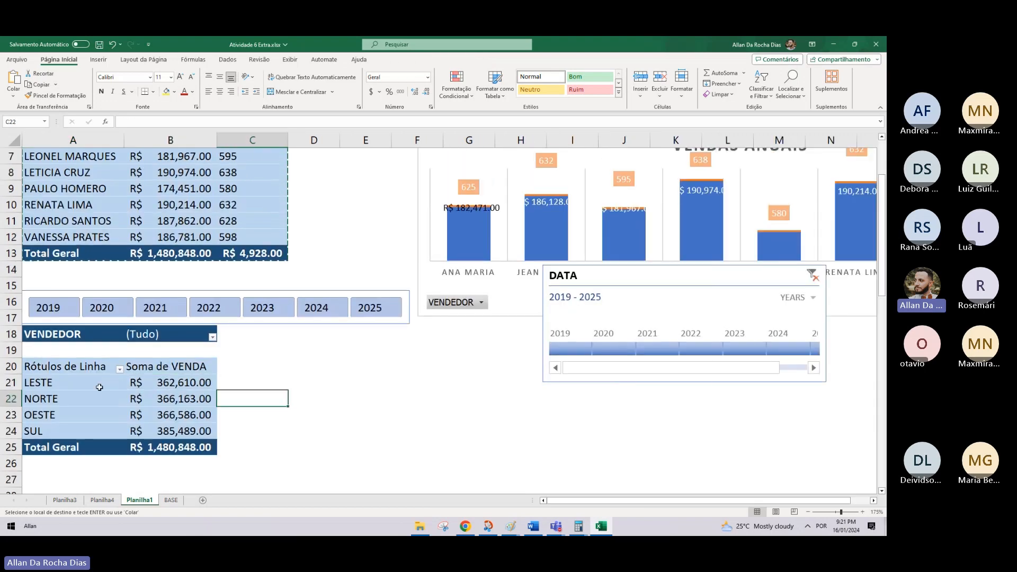
{"action": "left_click", "coordinate": [95, 383]}
{"action": "left_click", "coordinate": [166, 383]}
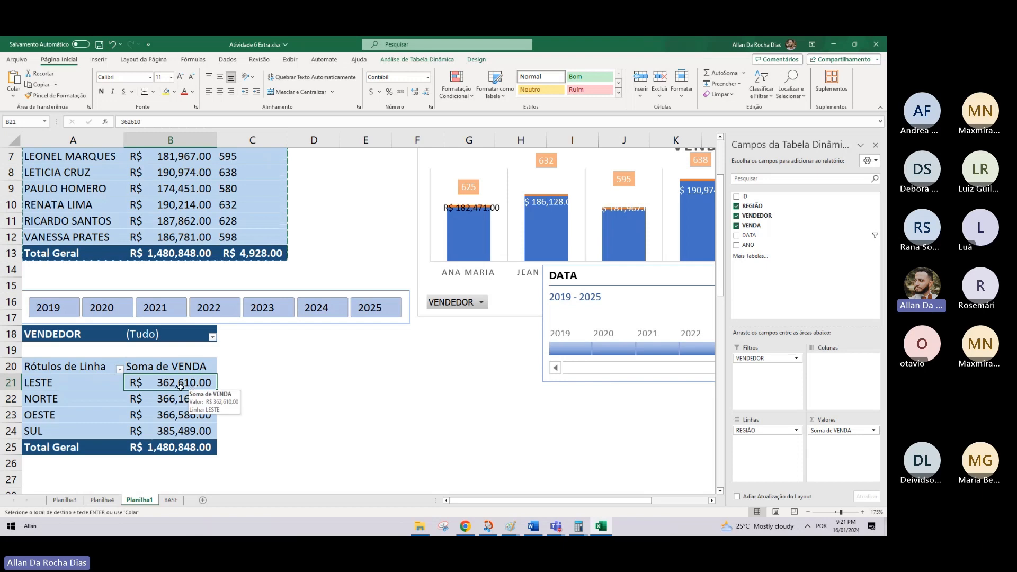
{"action": "left_click", "coordinate": [184, 401]}
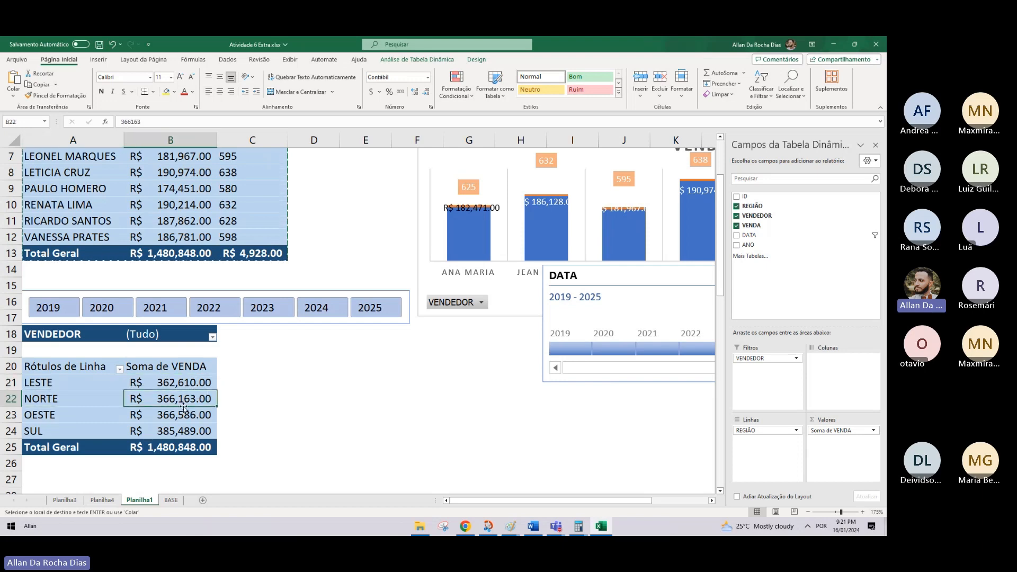
{"action": "left_click", "coordinate": [212, 338]}
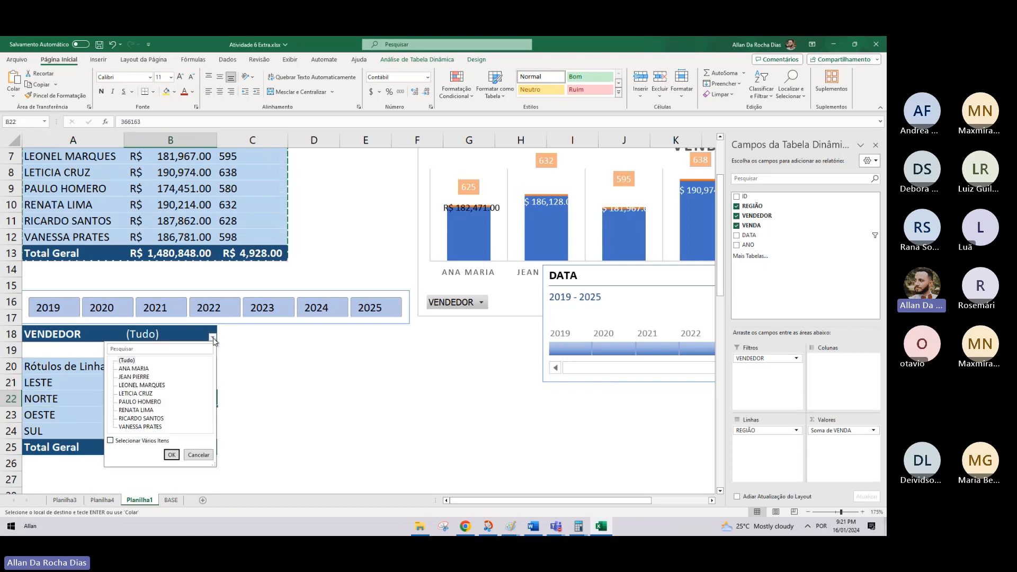
{"action": "left_click", "coordinate": [134, 368]}
{"action": "left_click", "coordinate": [171, 454]}
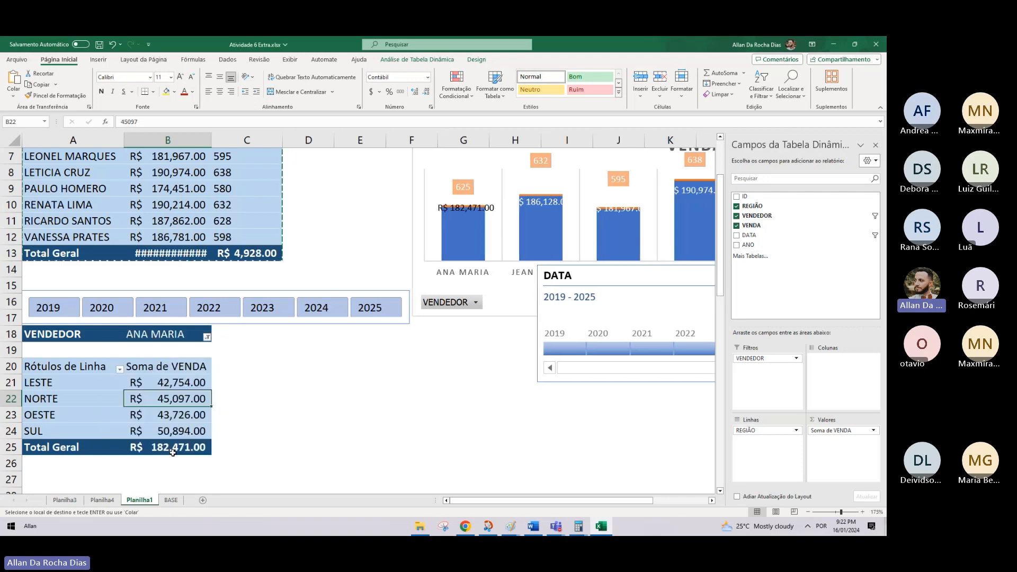
{"action": "left_click", "coordinate": [161, 382]}
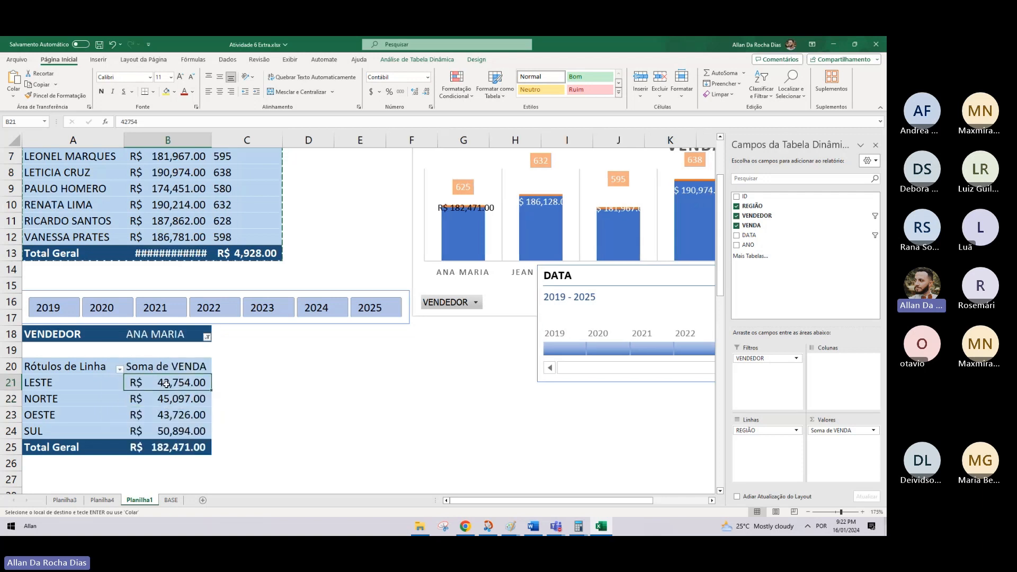
{"action": "left_click", "coordinate": [176, 397]}
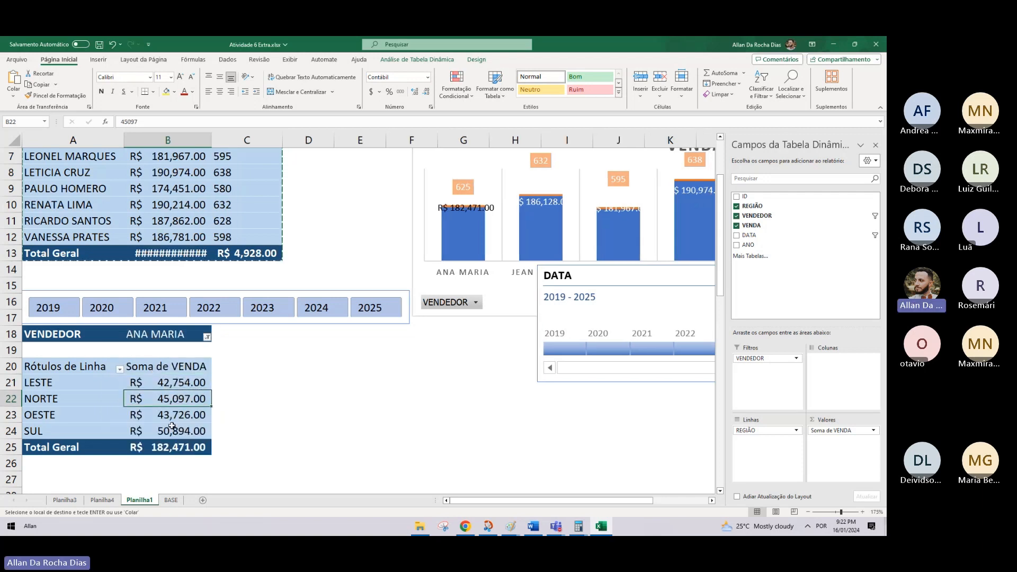
{"action": "left_click", "coordinate": [174, 416]}
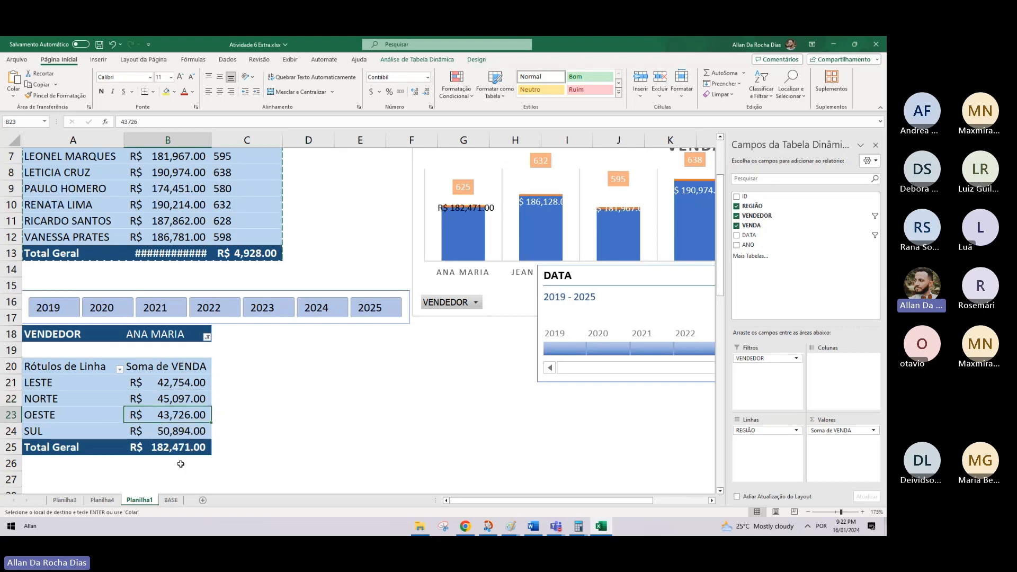
{"action": "left_click", "coordinate": [169, 433]}
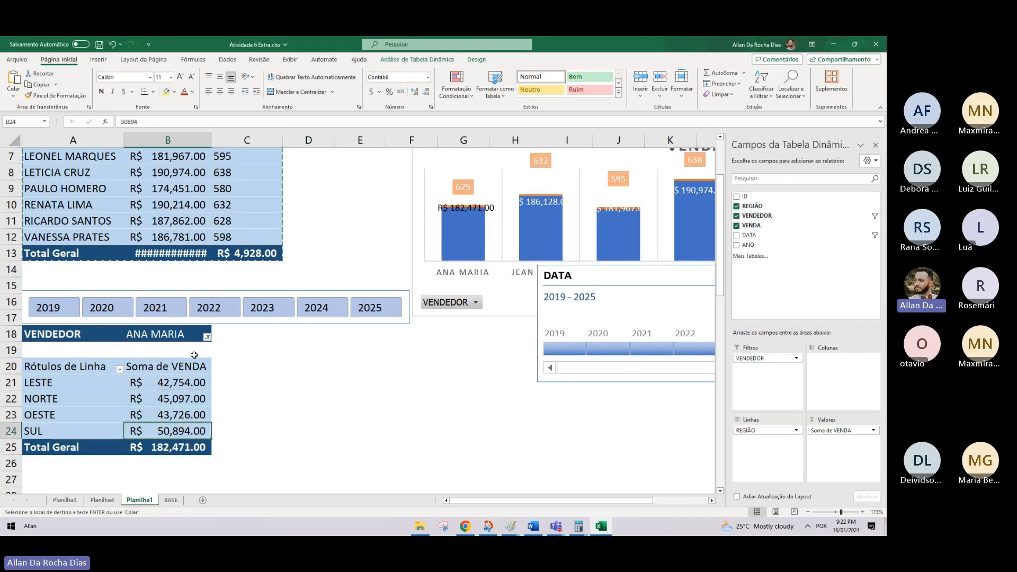
- Reset the VENDEDOR filter of the region pivot table to (Tudo)
{"action": "left_click", "coordinate": [207, 337]}
{"action": "left_click", "coordinate": [121, 361]}
{"action": "left_click", "coordinate": [166, 451]}
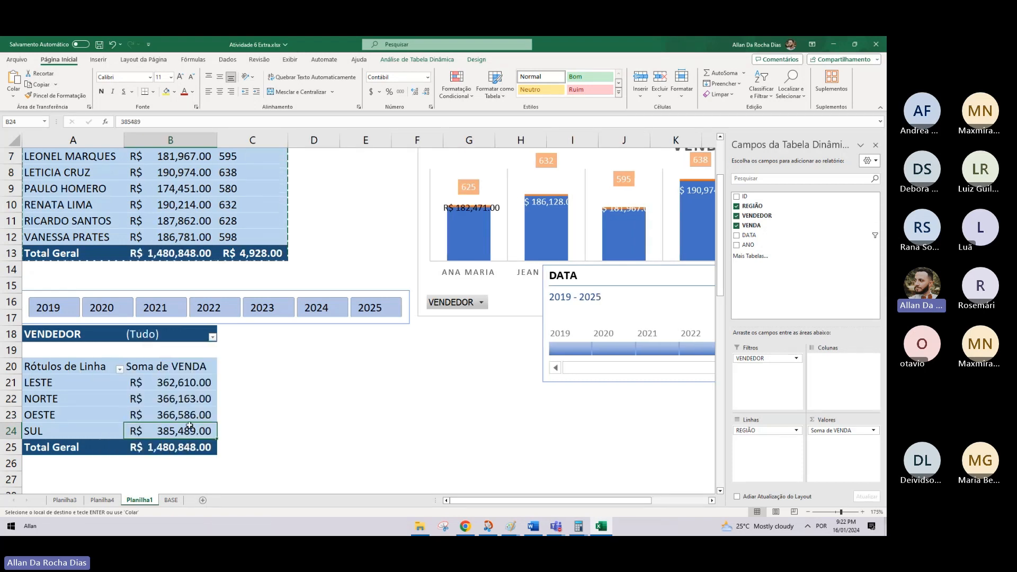
{"action": "scroll", "coordinate": [195, 414], "scroll_direction": "up", "scroll_amount": 1}
{"action": "left_click", "coordinate": [253, 413]}
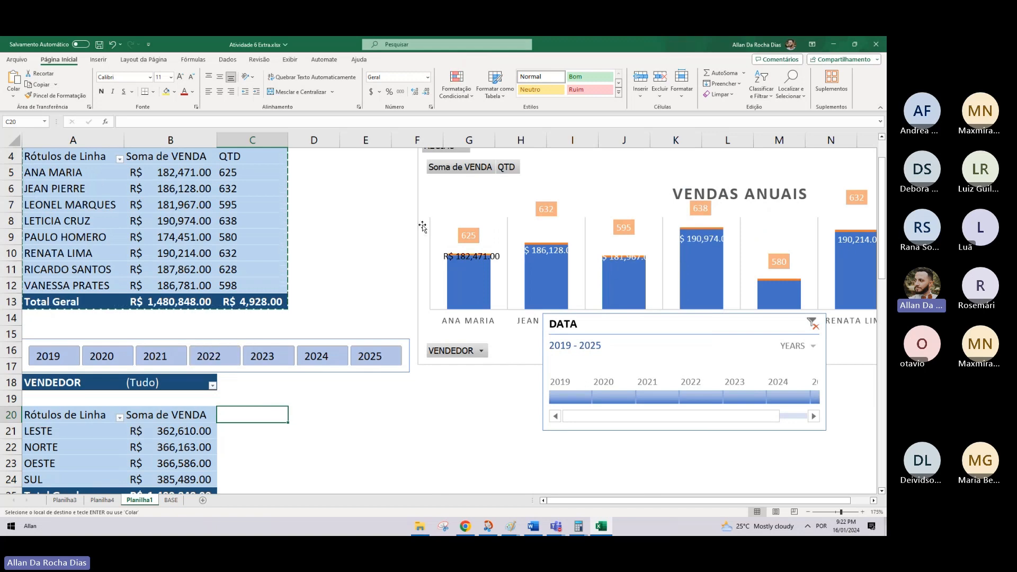
- Test the year slicer on both pivot tables with single years such as 2021, 2019 and 2020, and reselect 2019 through 2025
{"action": "left_click", "coordinate": [203, 415]}
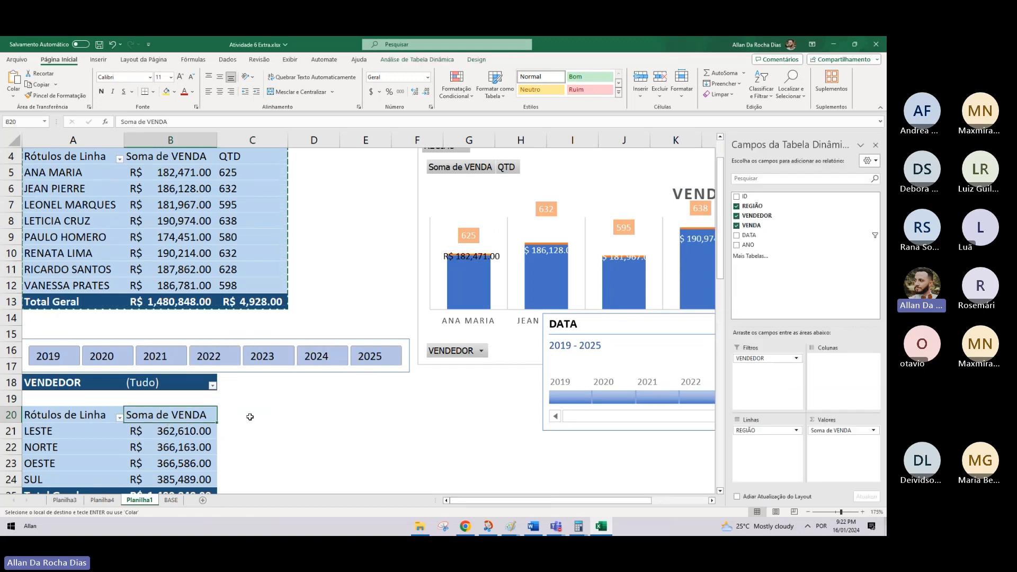
{"action": "left_click", "coordinate": [68, 359]}
{"action": "left_click", "coordinate": [182, 359]}
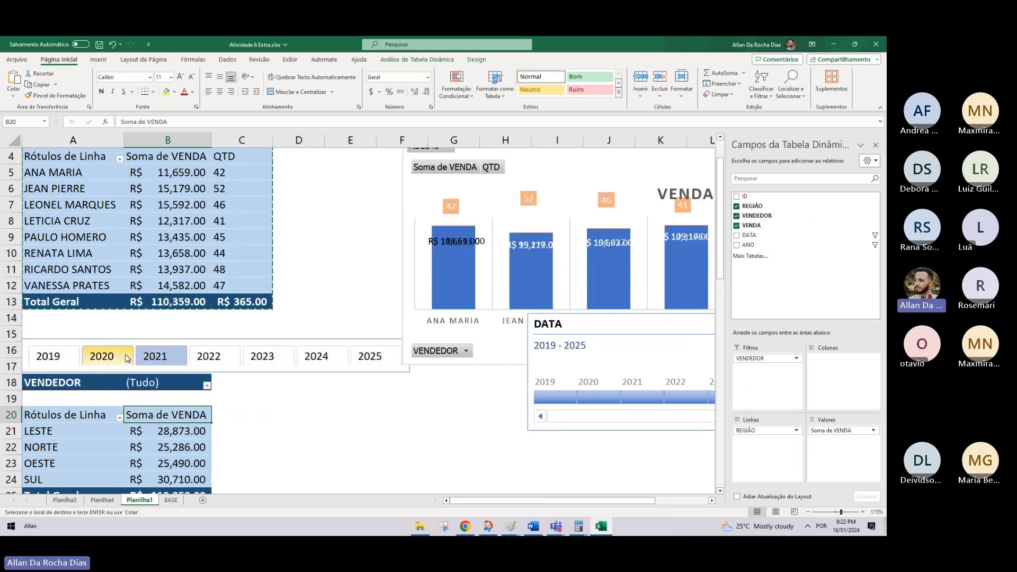
{"action": "left_click", "coordinate": [69, 361]}
{"action": "left_click", "coordinate": [155, 358]}
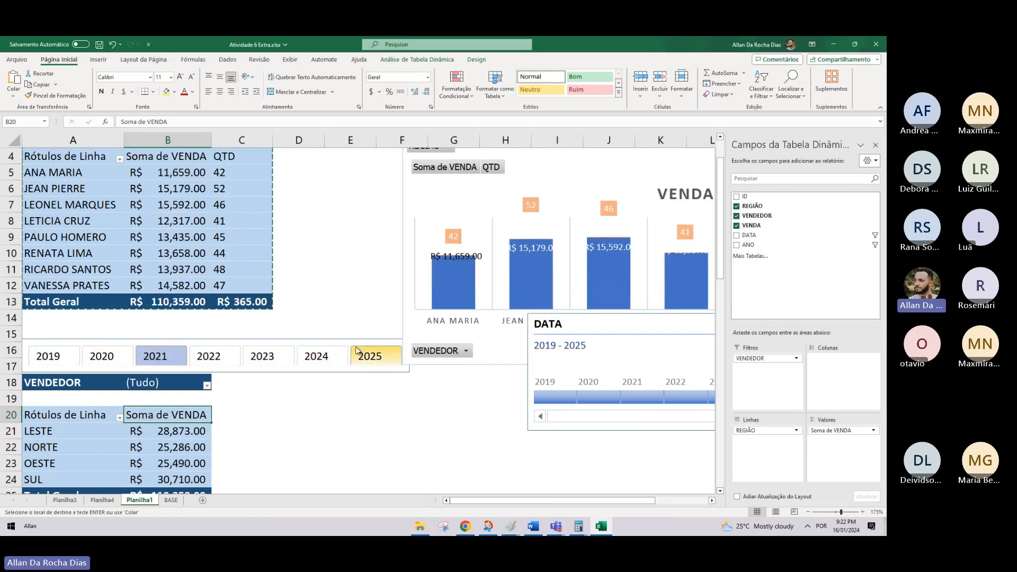
{"action": "left_click", "coordinate": [254, 360]}
{"action": "left_click", "coordinate": [212, 357]}
{"action": "left_click", "coordinate": [158, 358]}
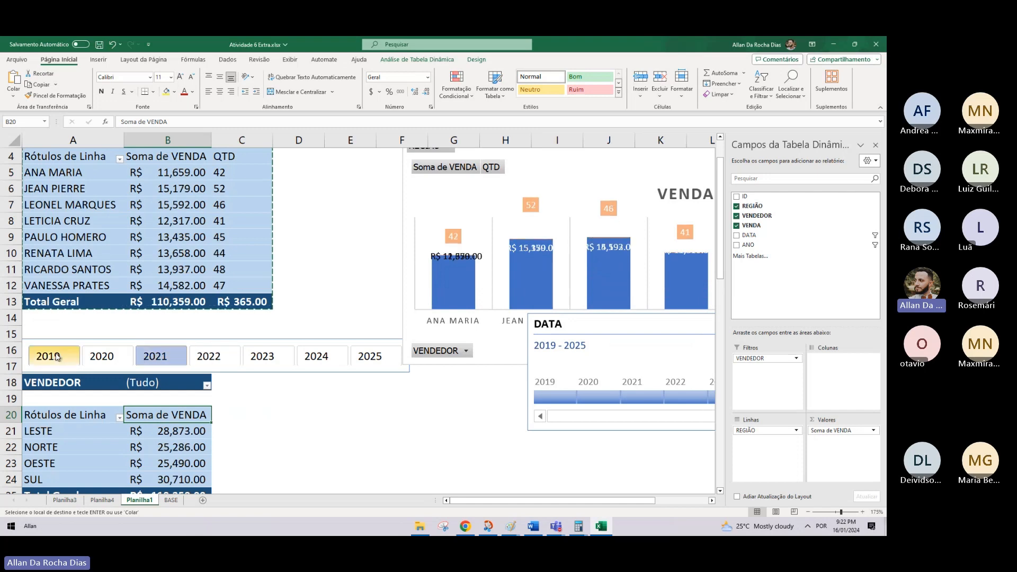
{"action": "left_click", "coordinate": [73, 361]}
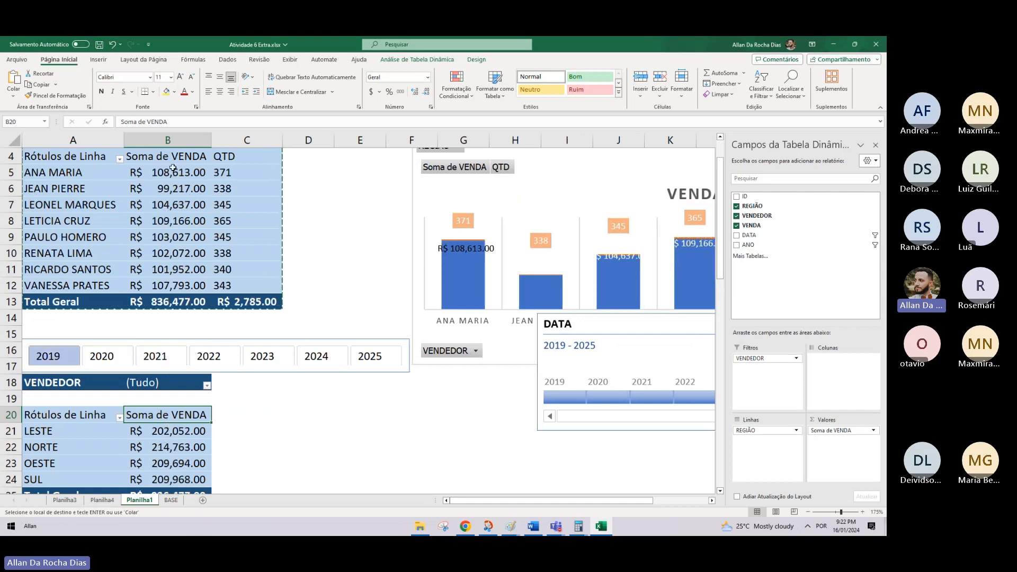
{"action": "left_click", "coordinate": [102, 358]}
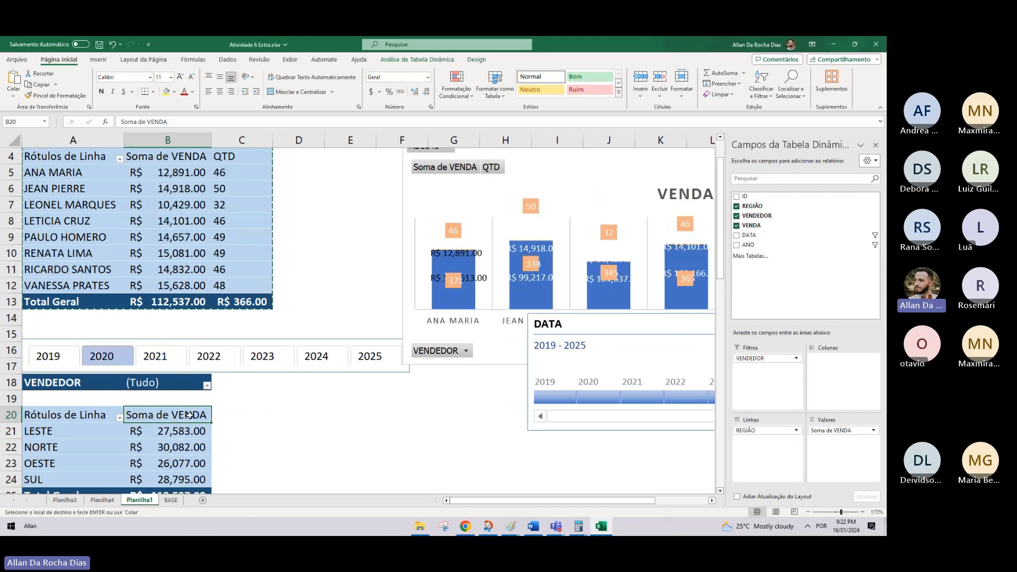
{"action": "left_click_drag", "start_coordinate": [50, 357], "coordinate": [376, 358]}
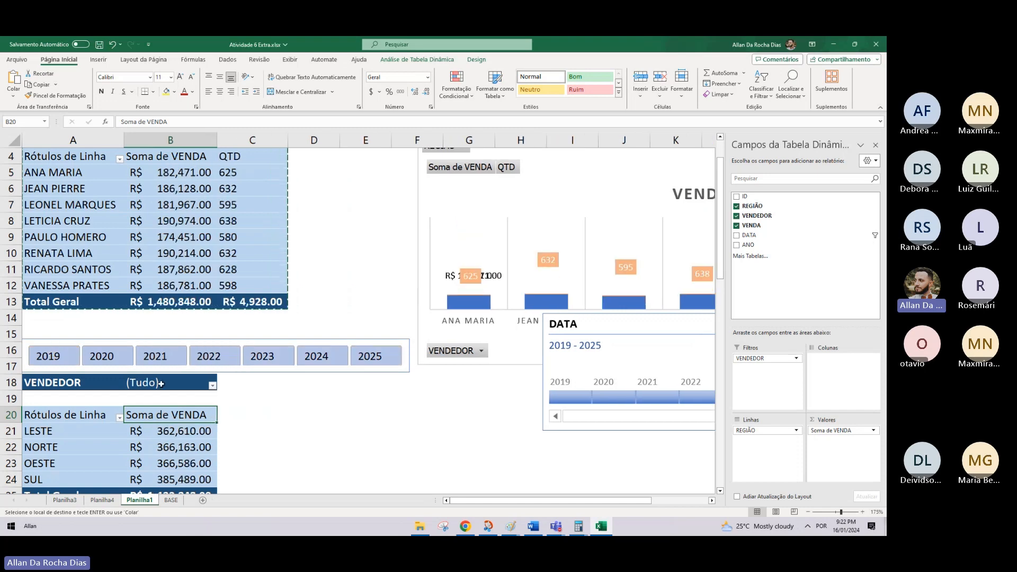
- Move the DATA timeline off the chart to beside the region pivot table and try single periods on it
{"action": "left_click_drag", "start_coordinate": [561, 396], "coordinate": [520, 435]}
{"action": "left_click", "coordinate": [274, 433]}
{"action": "left_click", "coordinate": [317, 435]}
{"action": "left_click", "coordinate": [359, 436]}
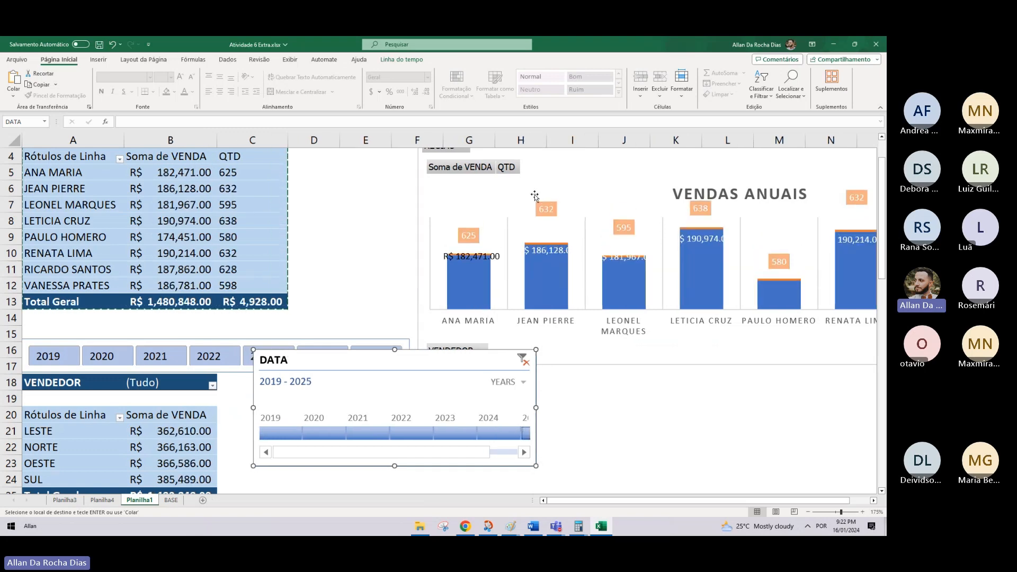
{"action": "left_click", "coordinate": [534, 196]}
- Check the DATA timeline's report connections and keep both Tabela dinâmica1 and Tabela dinâmica2 connected
{"action": "left_click", "coordinate": [327, 364]}
{"action": "right_click", "coordinate": [327, 364]}
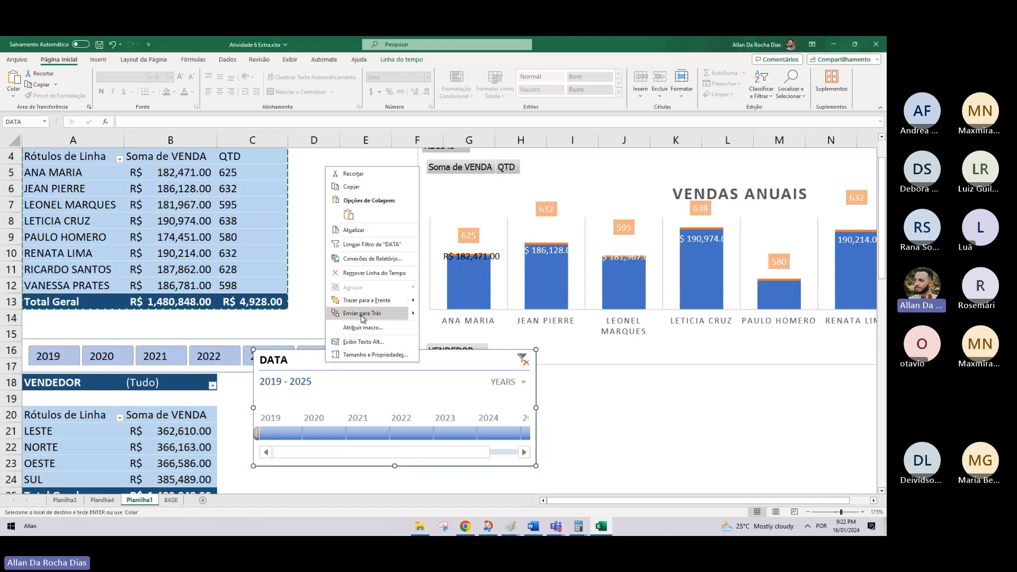
{"action": "left_click", "coordinate": [366, 258]}
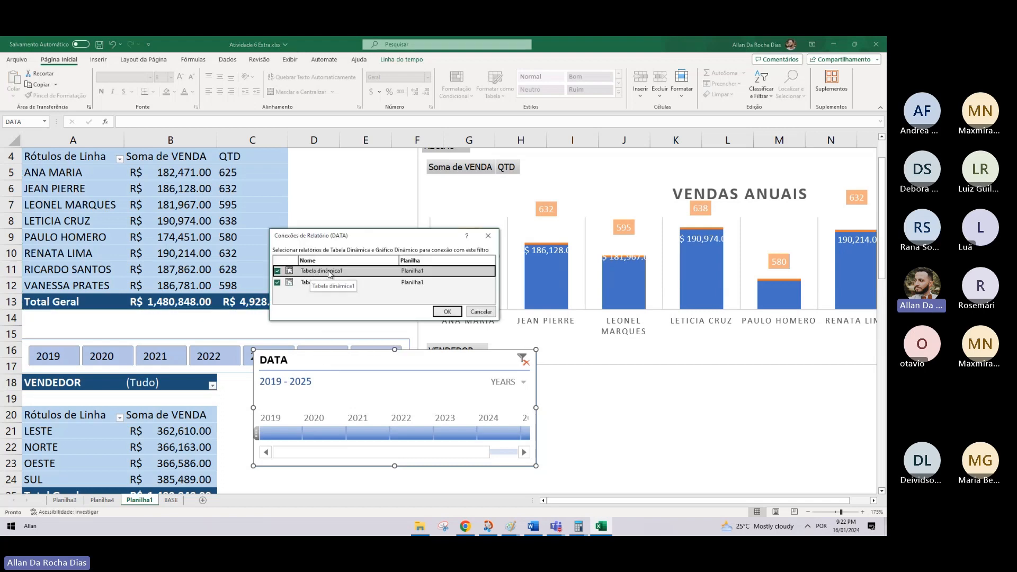
{"action": "left_click", "coordinate": [318, 284]}
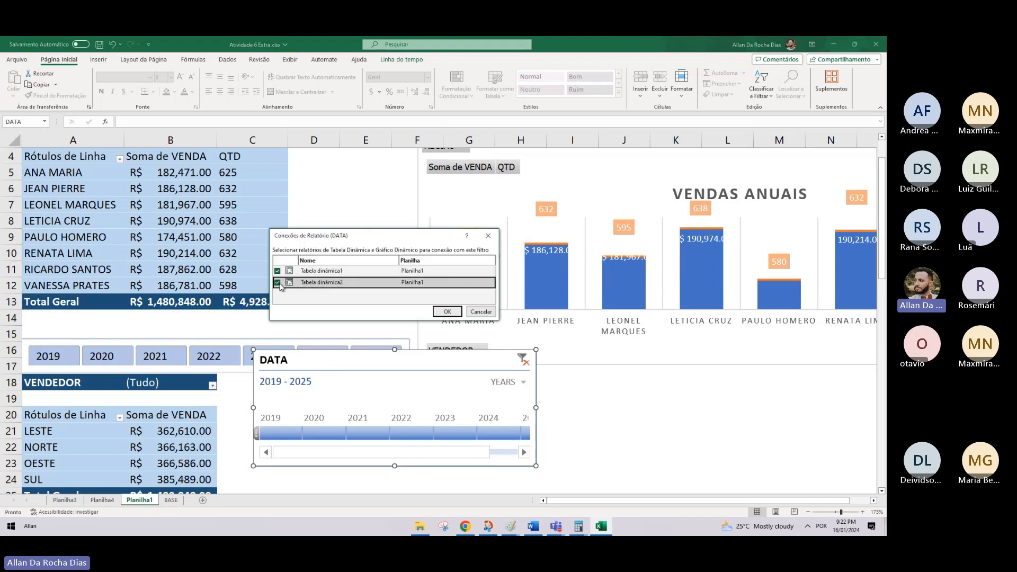
{"action": "left_click", "coordinate": [447, 311]}
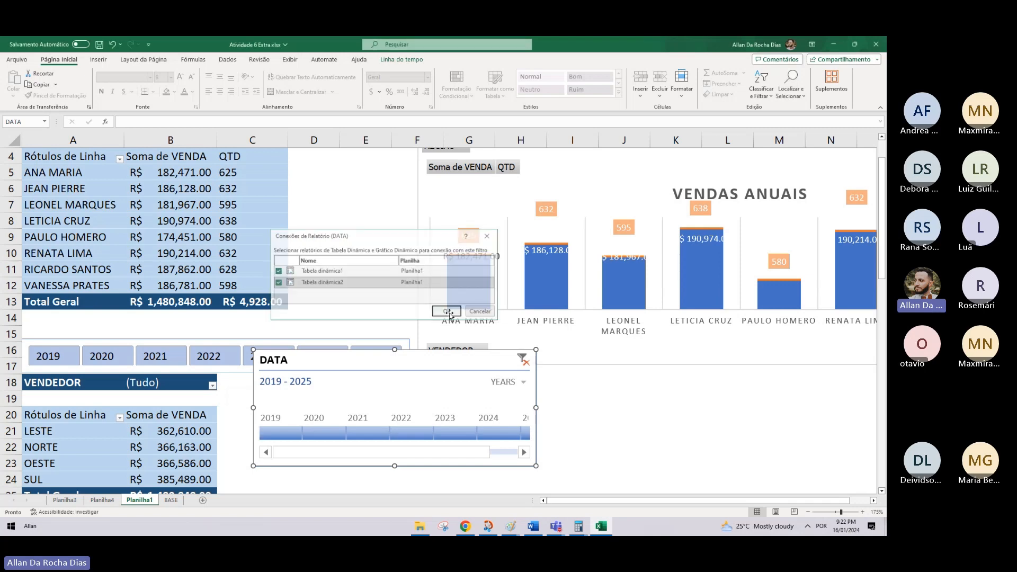
- Reposition the DATA timeline just below the year slicer, beside the region pivot table from row 18
{"action": "left_click_drag", "start_coordinate": [383, 362], "coordinate": [372, 387]}
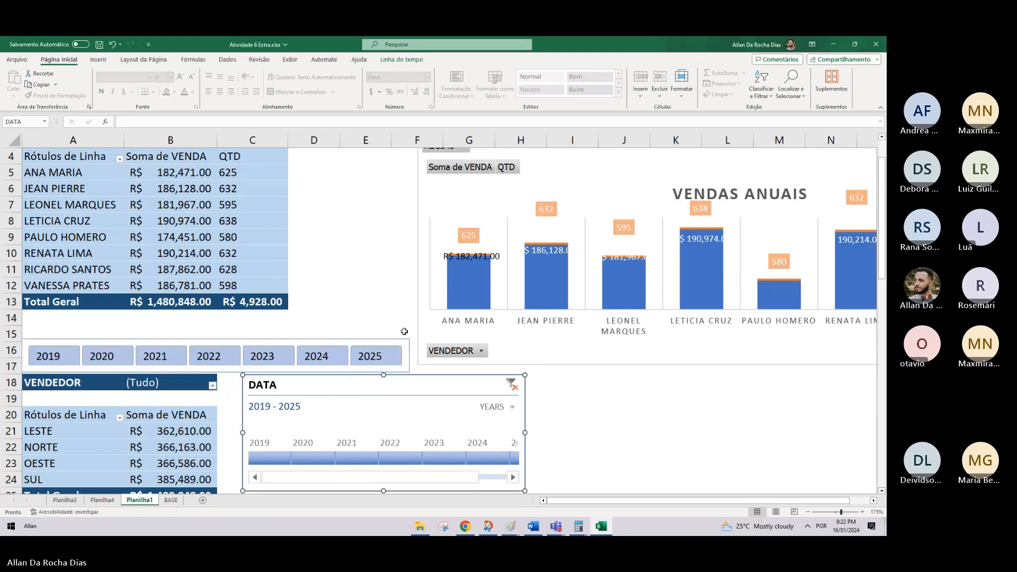
{"action": "left_click", "coordinate": [513, 288]}
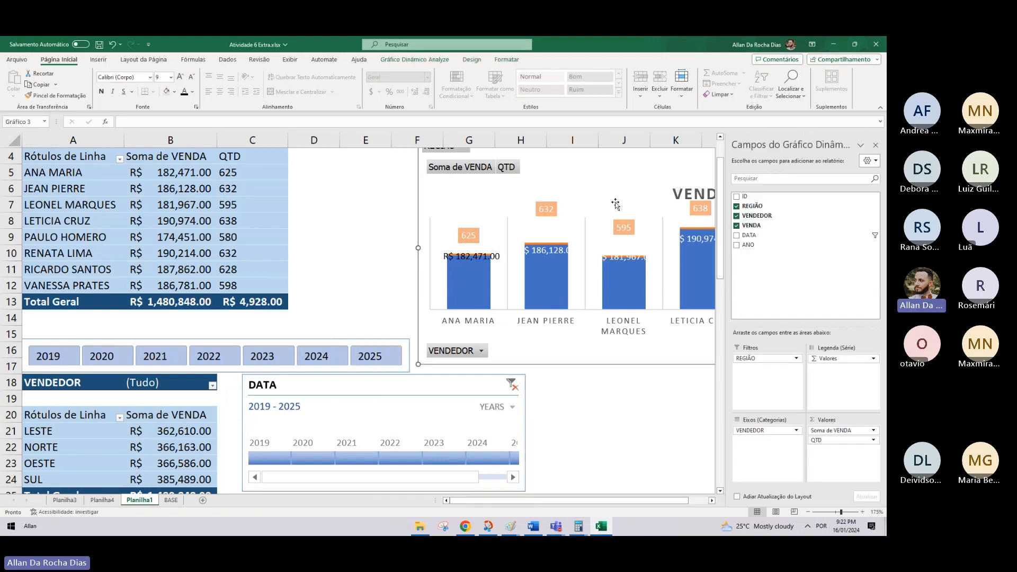
{"action": "left_click", "coordinate": [660, 409]}
{"action": "right_click", "coordinate": [314, 276]}
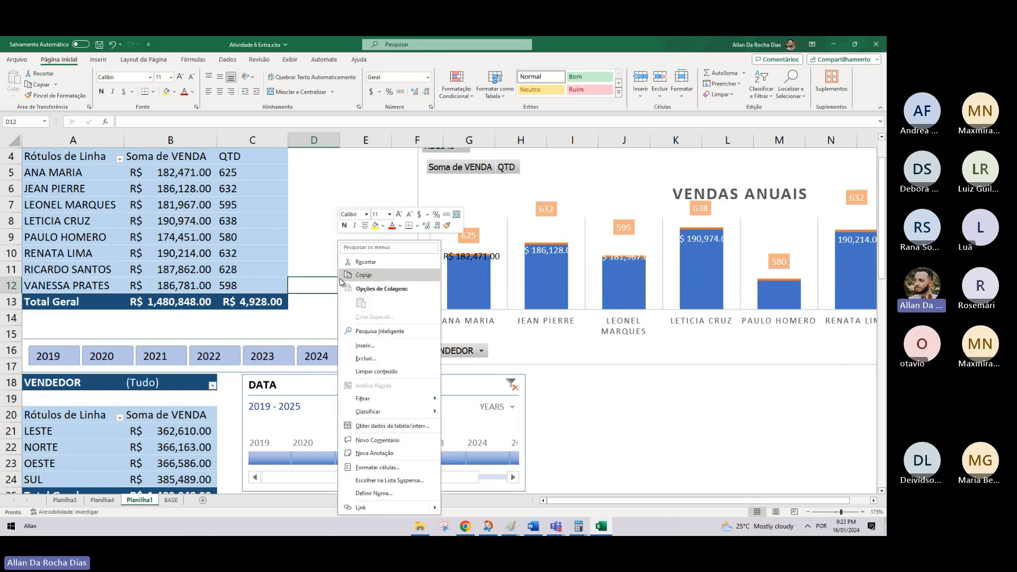
{"action": "key", "text": "Escape"}
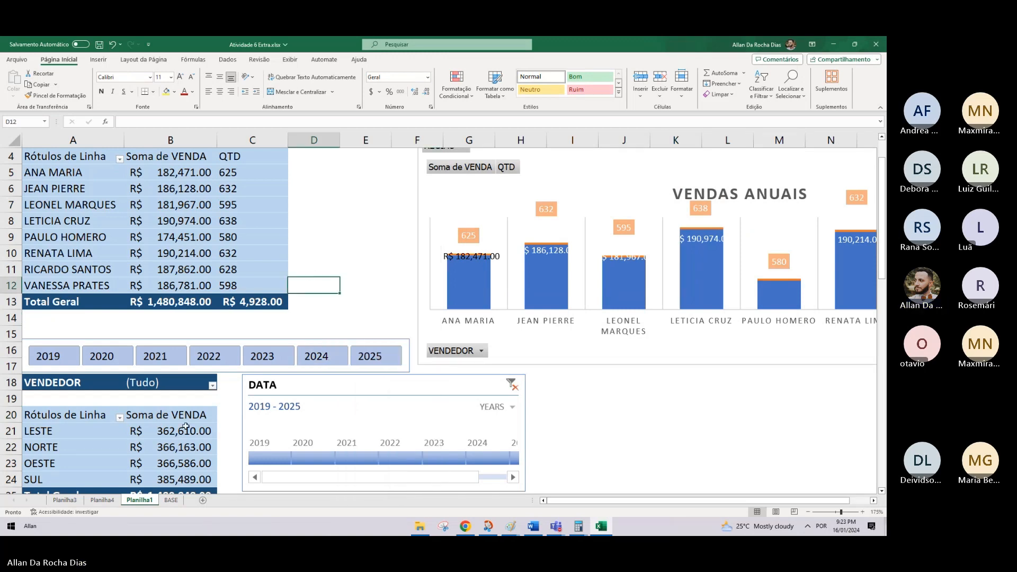